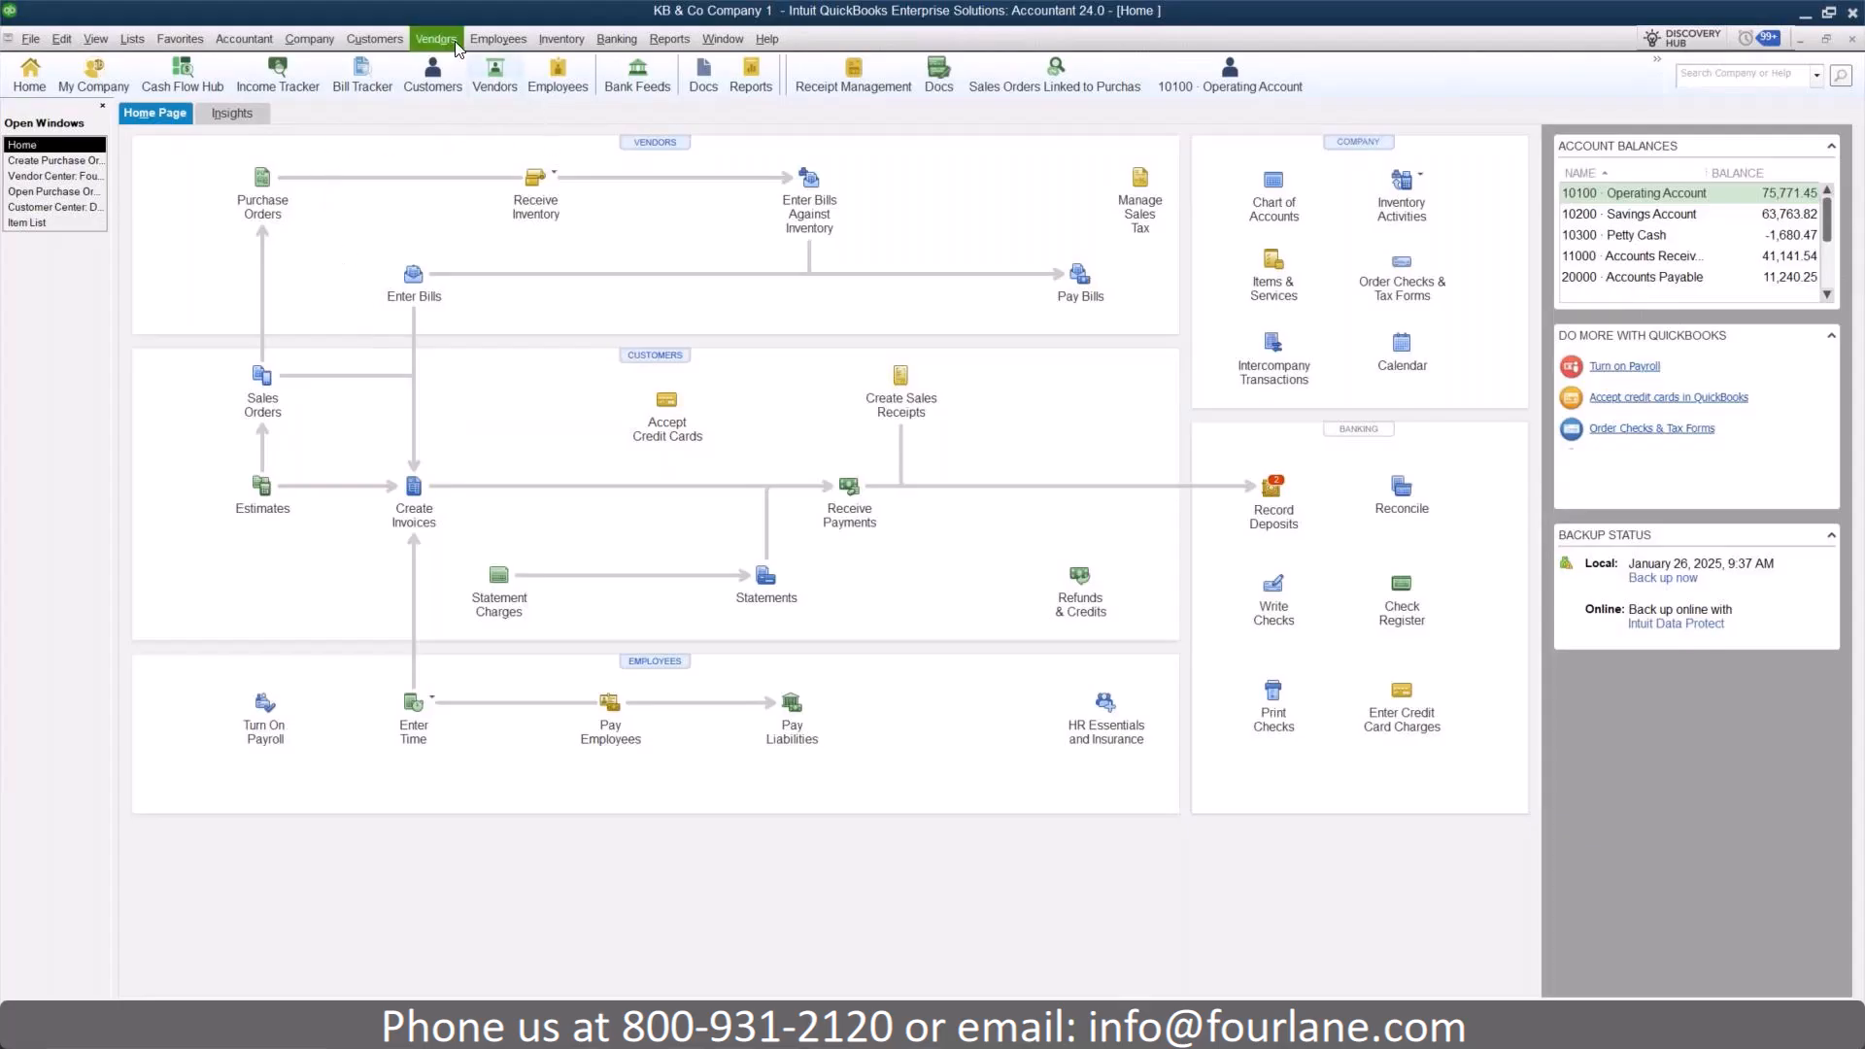
- Open the custom field definitions from the additional info of the individual customer listed just below Lone Star Pet Supplies
click(394, 41)
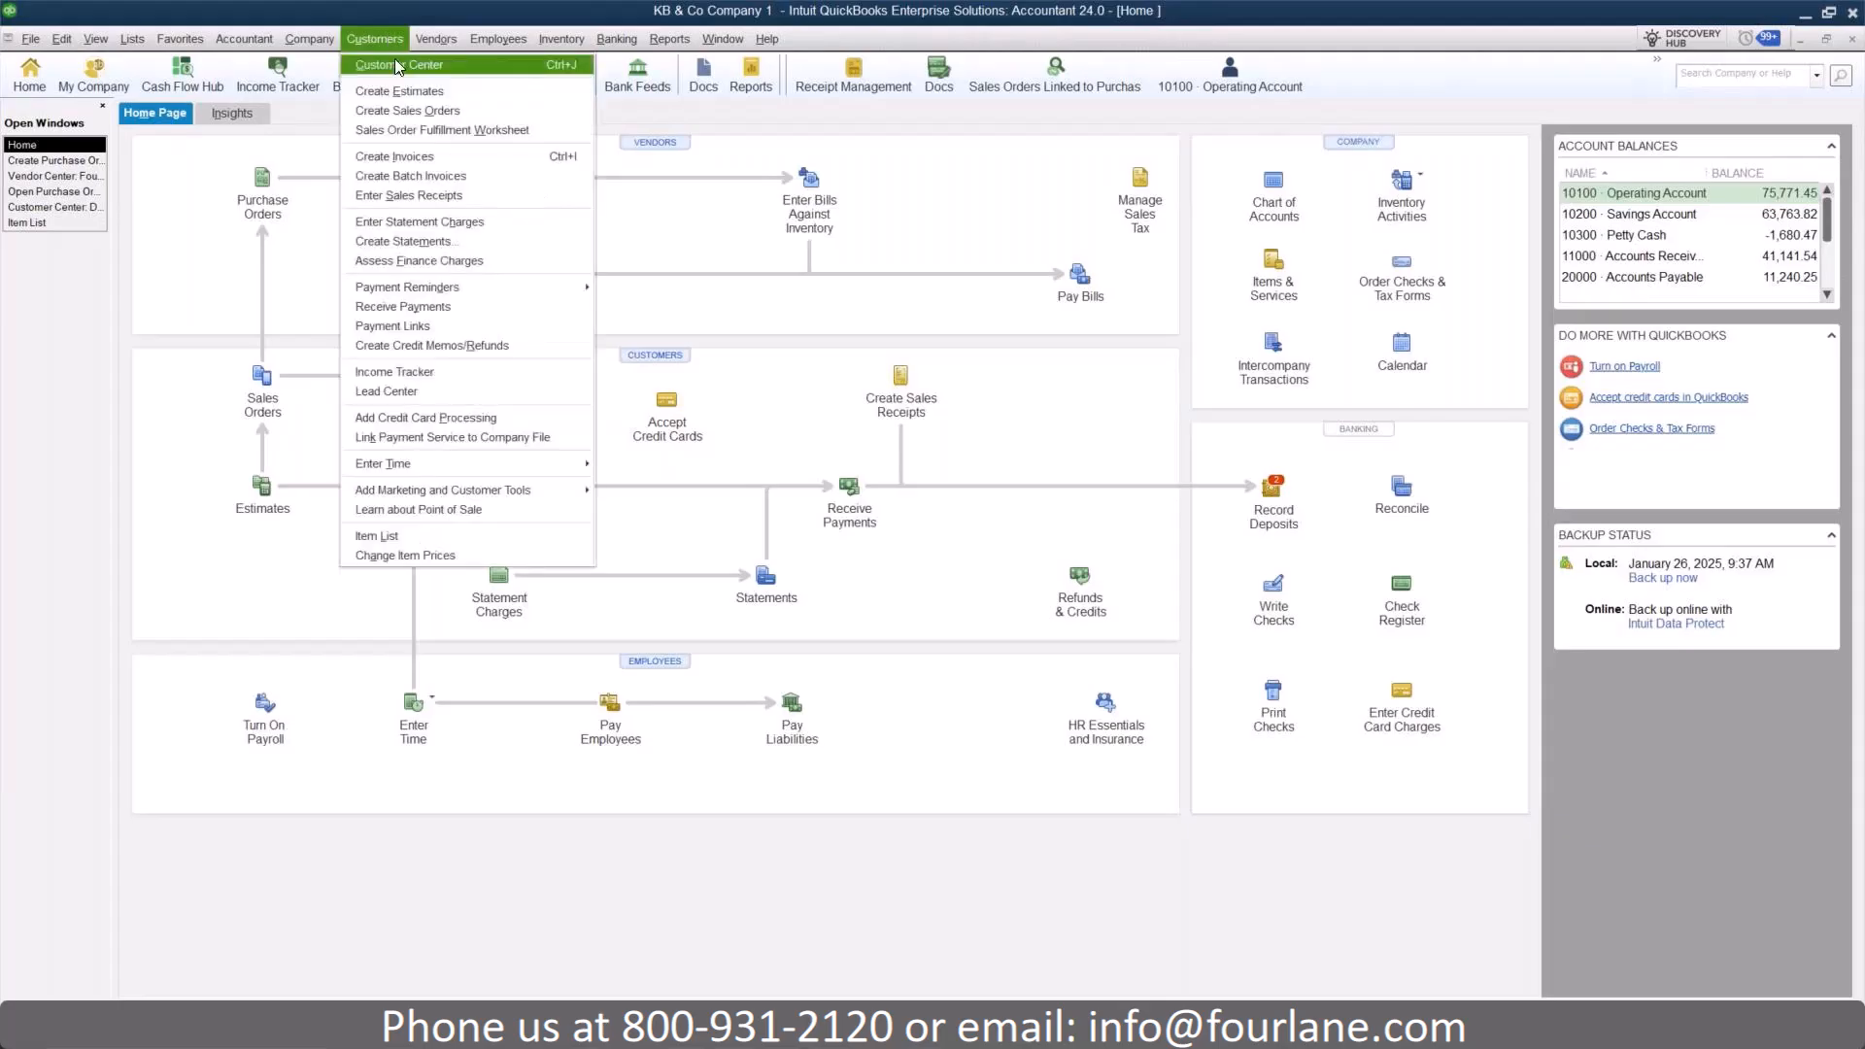
click(395, 66)
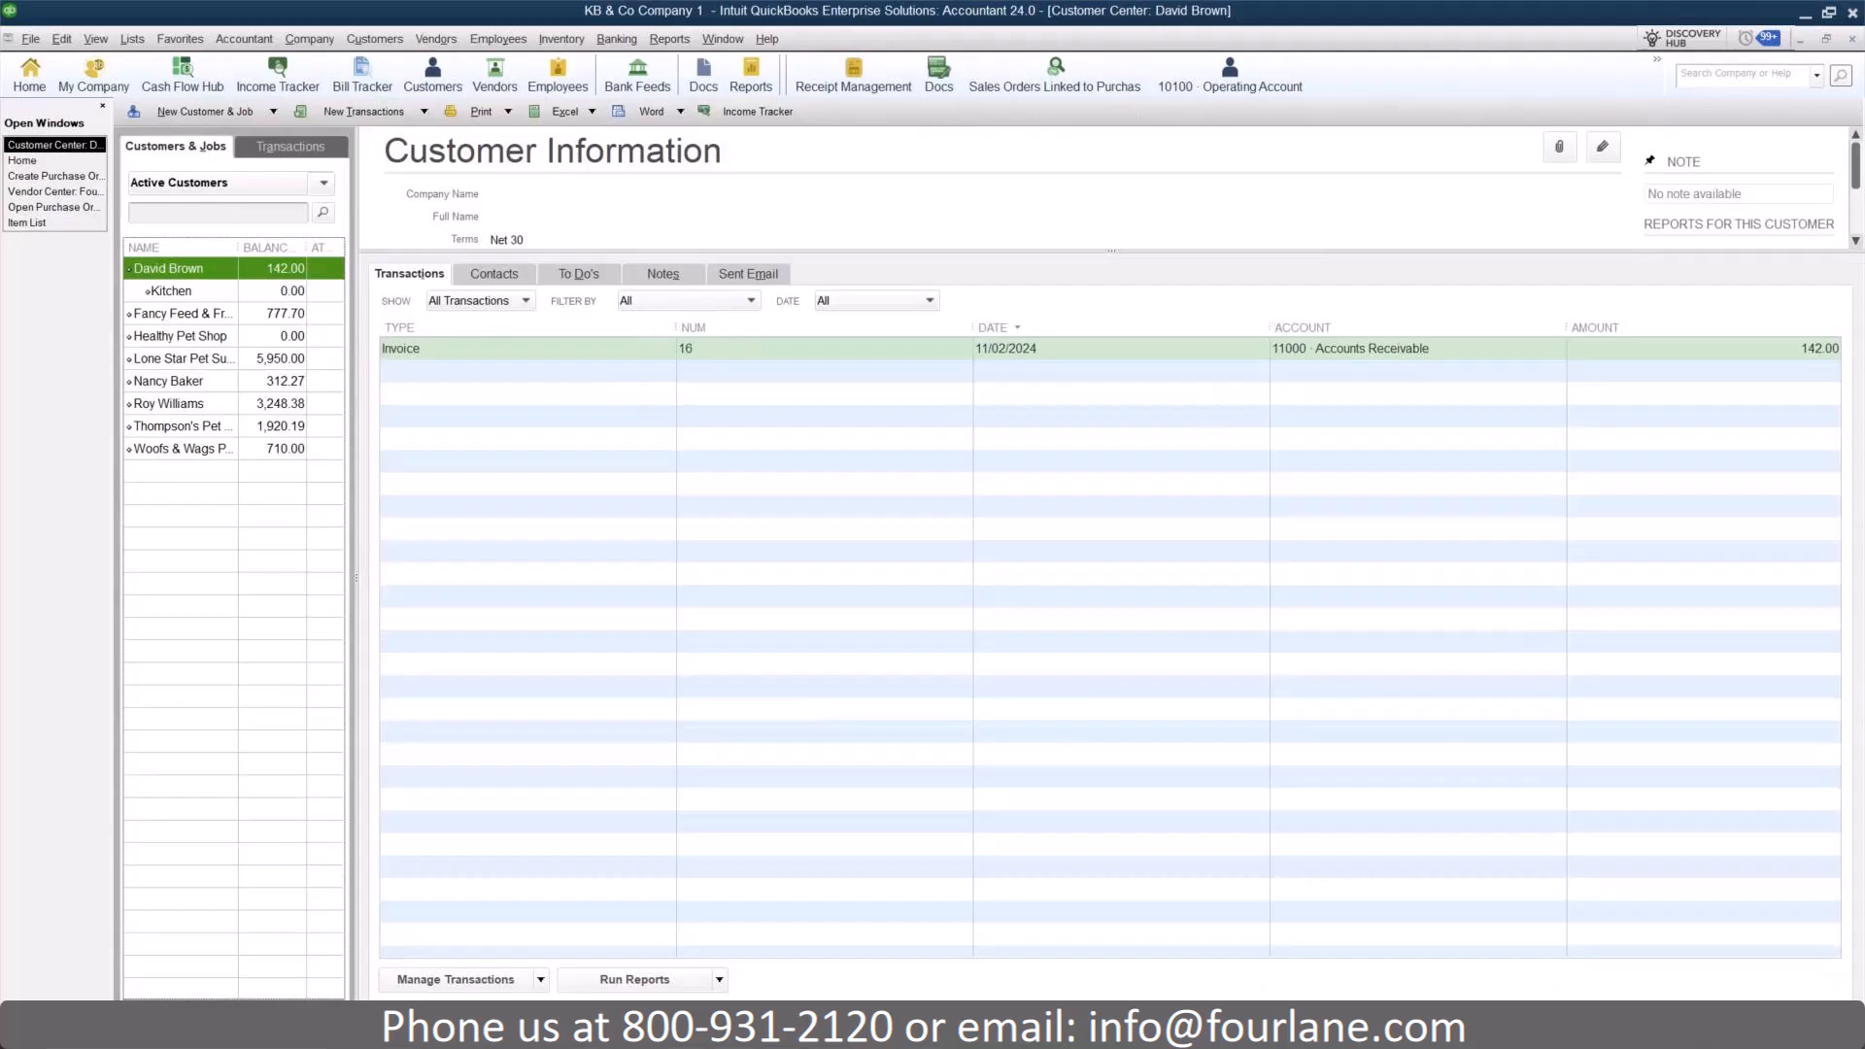
right_click(171, 380)
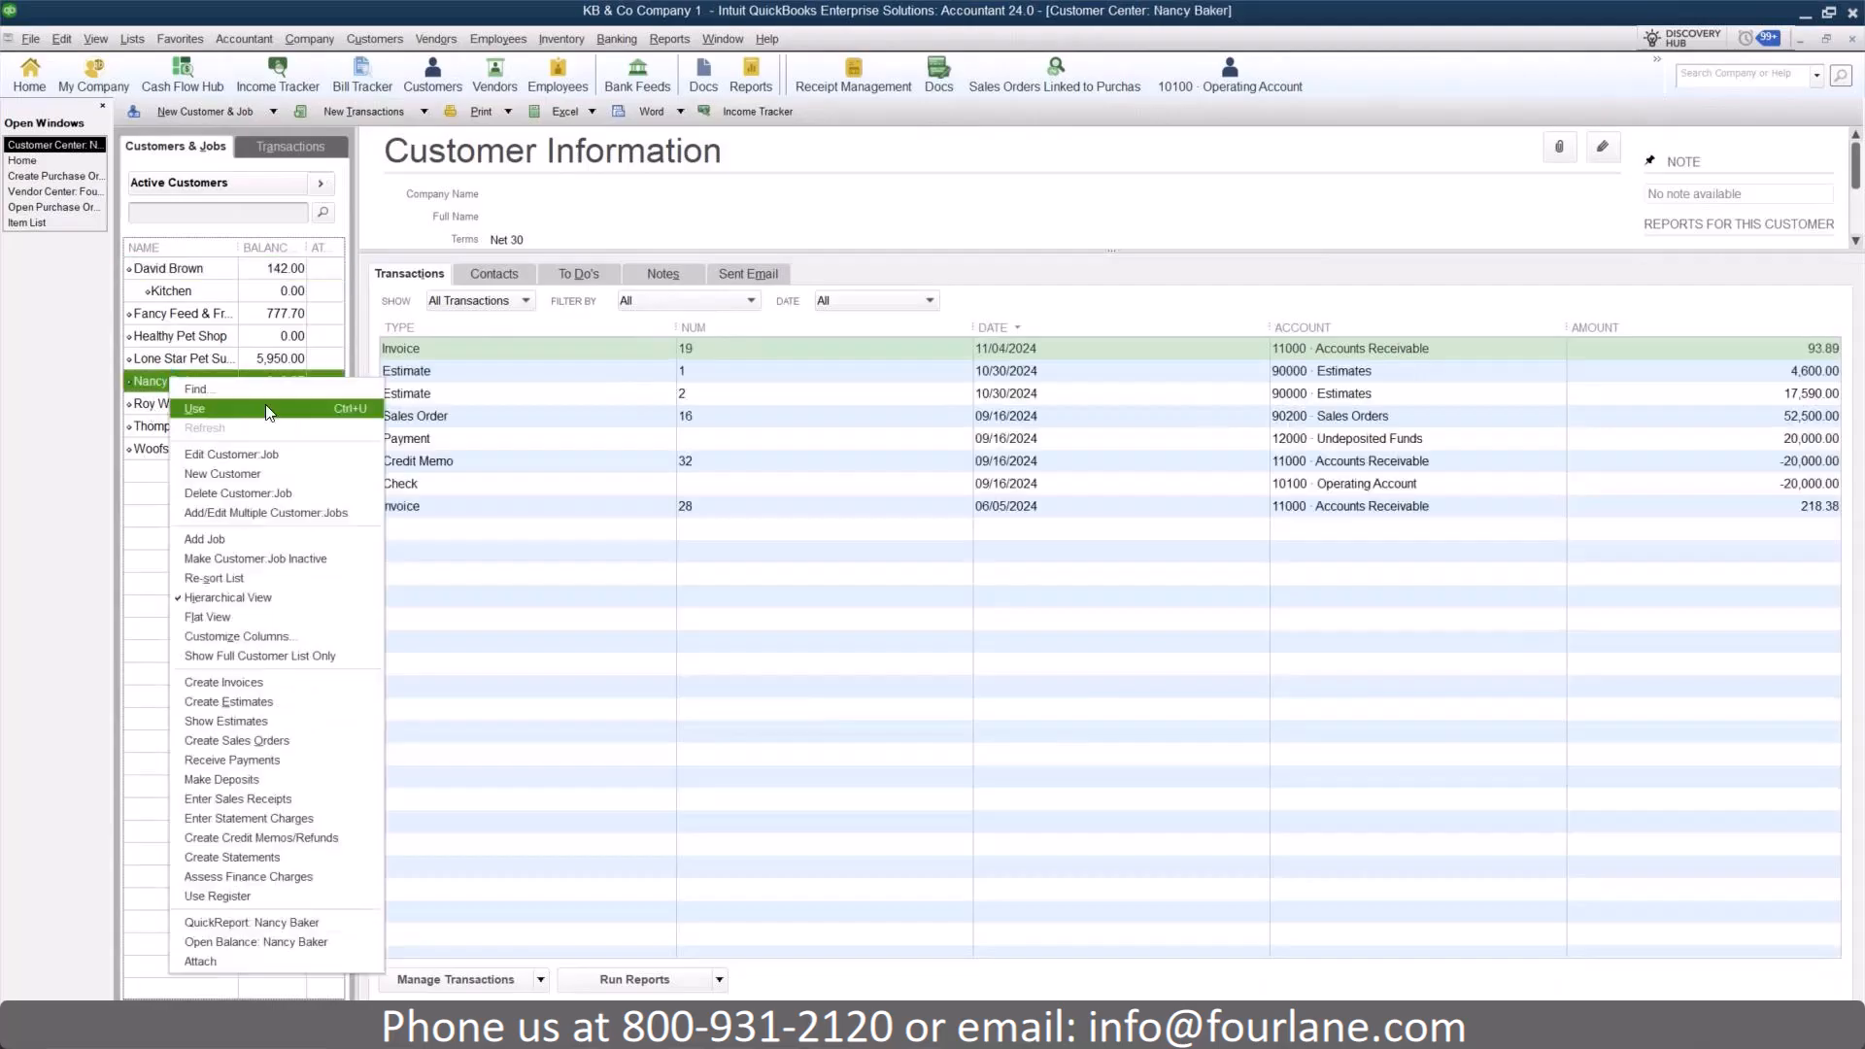
click(267, 454)
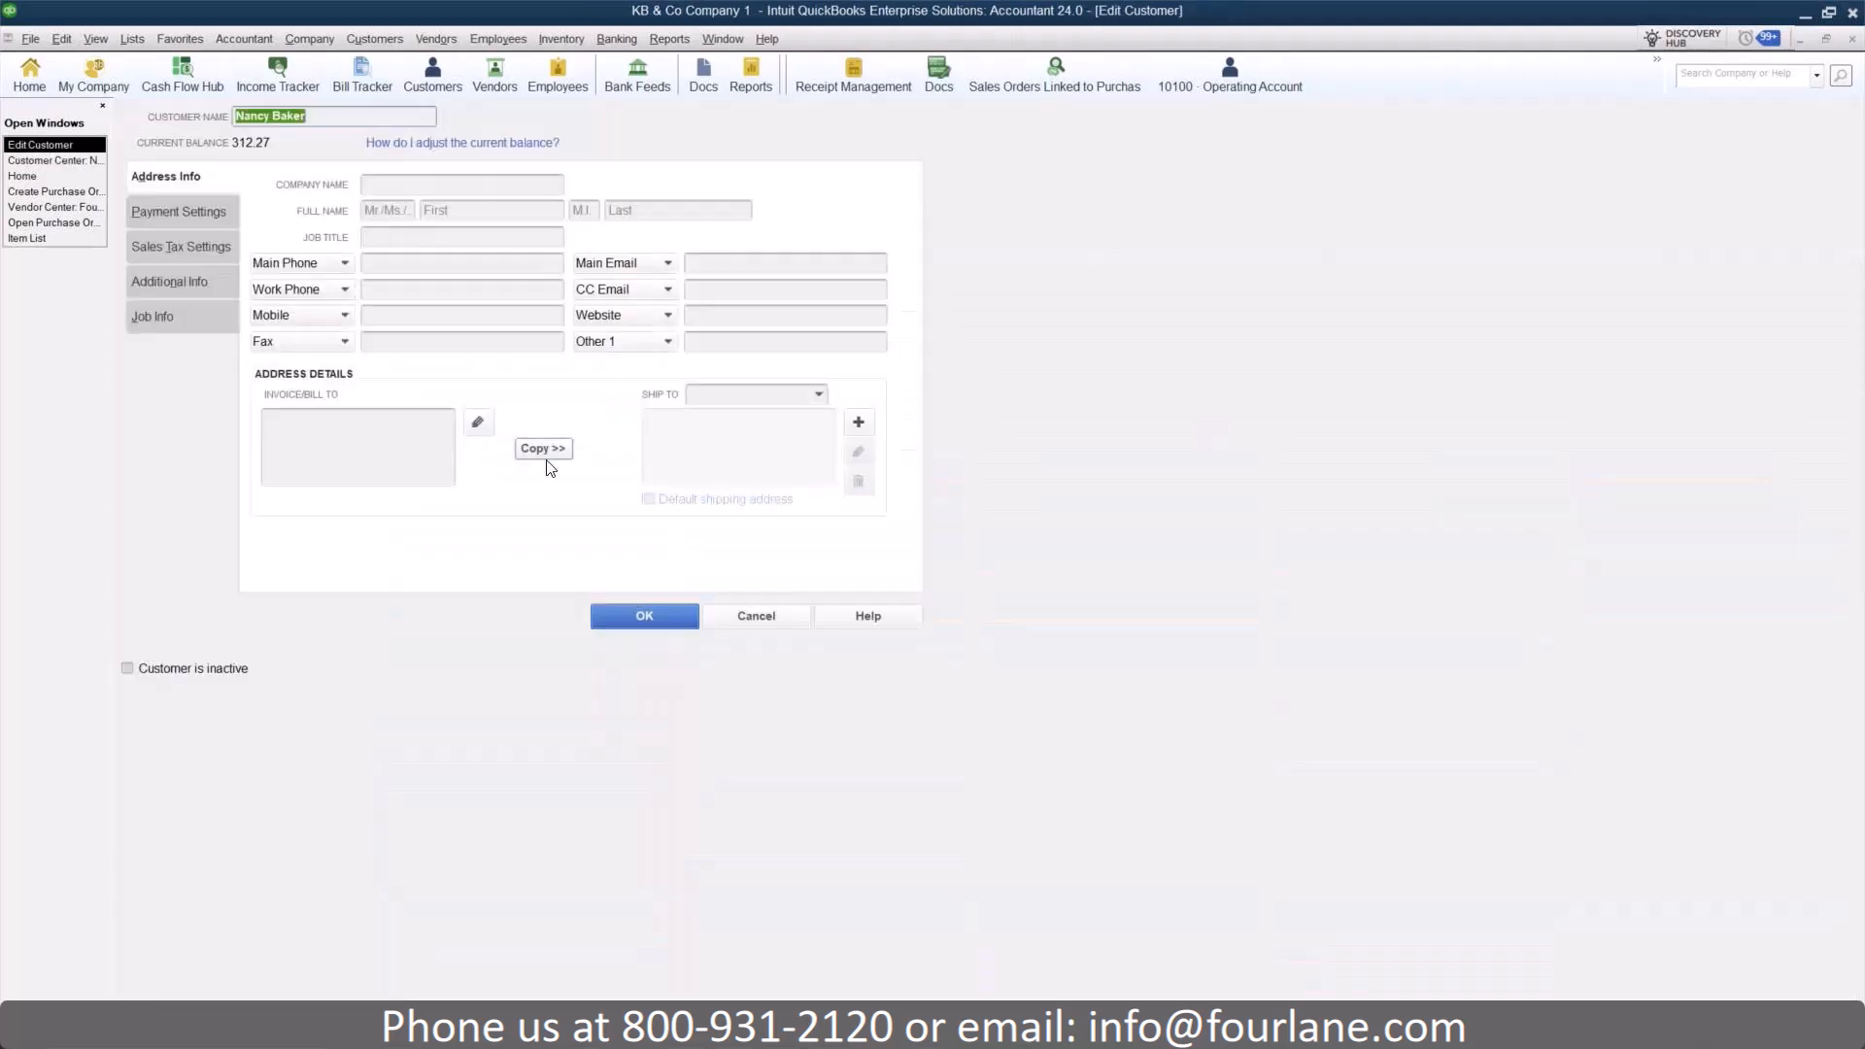
click(189, 282)
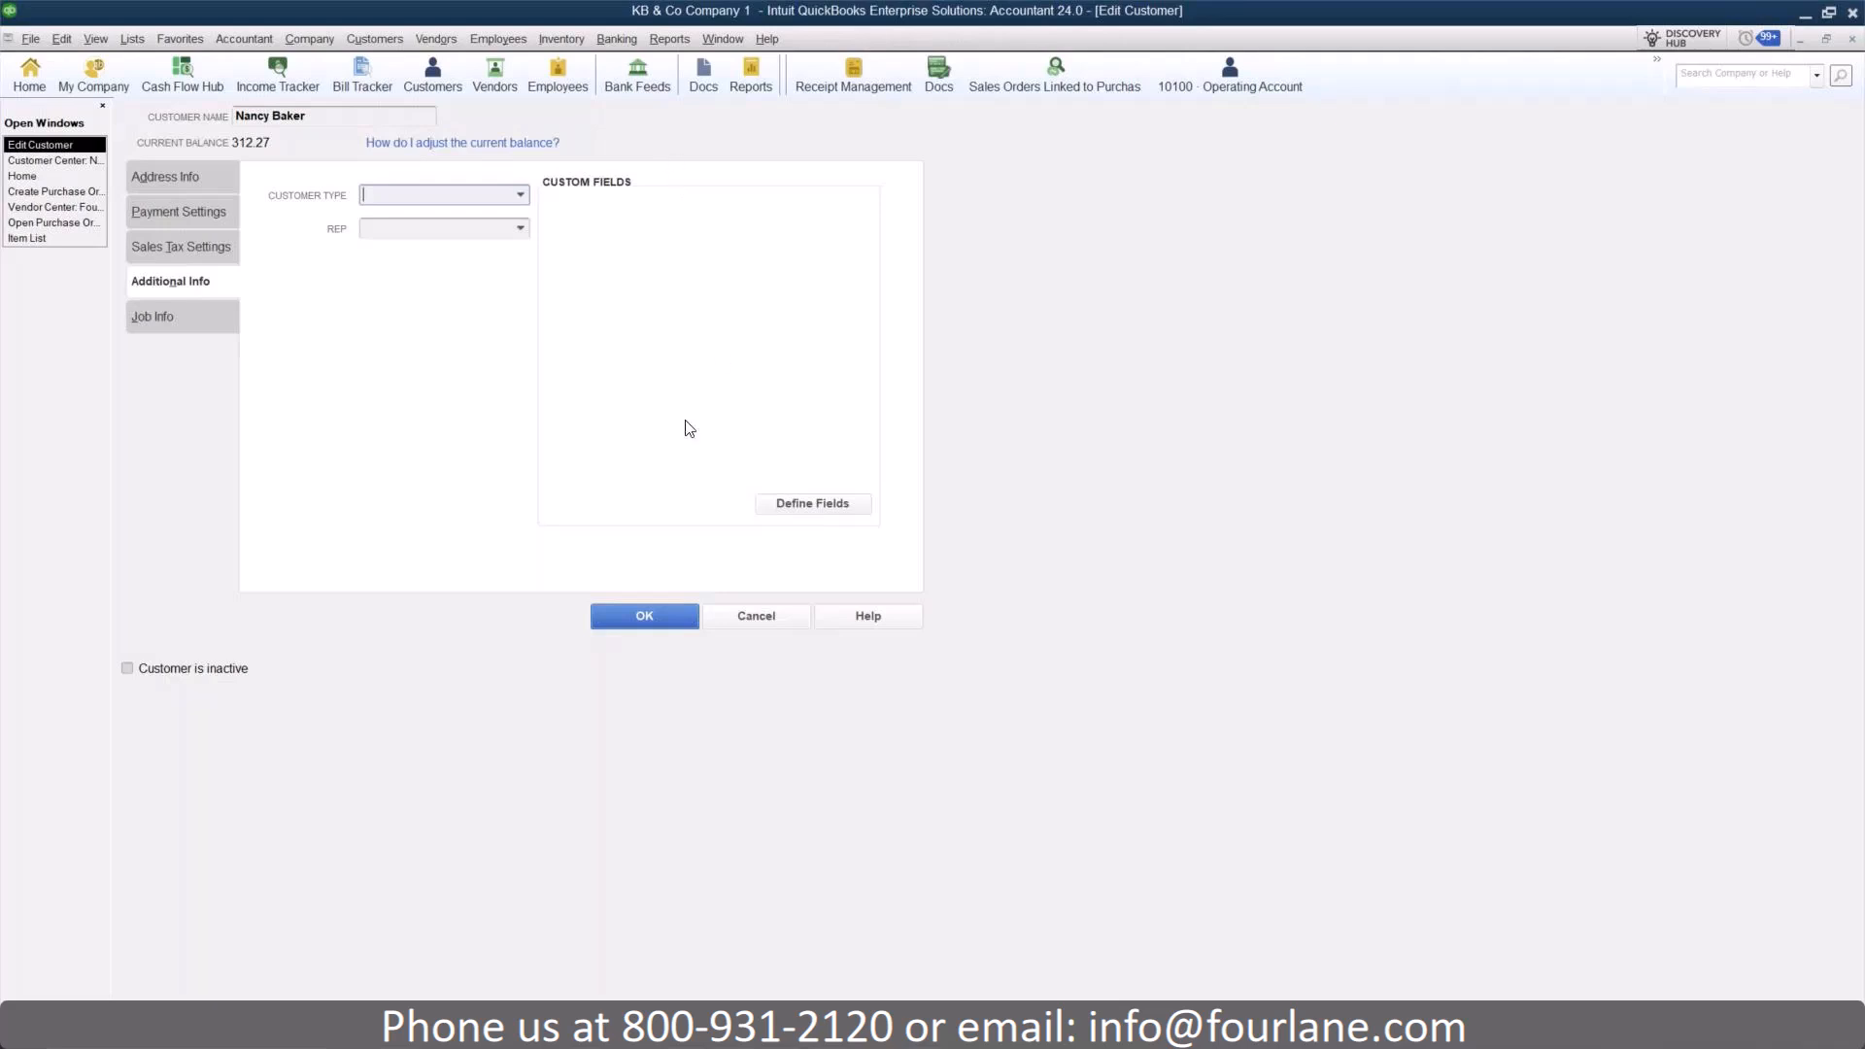
click(842, 509)
click(659, 294)
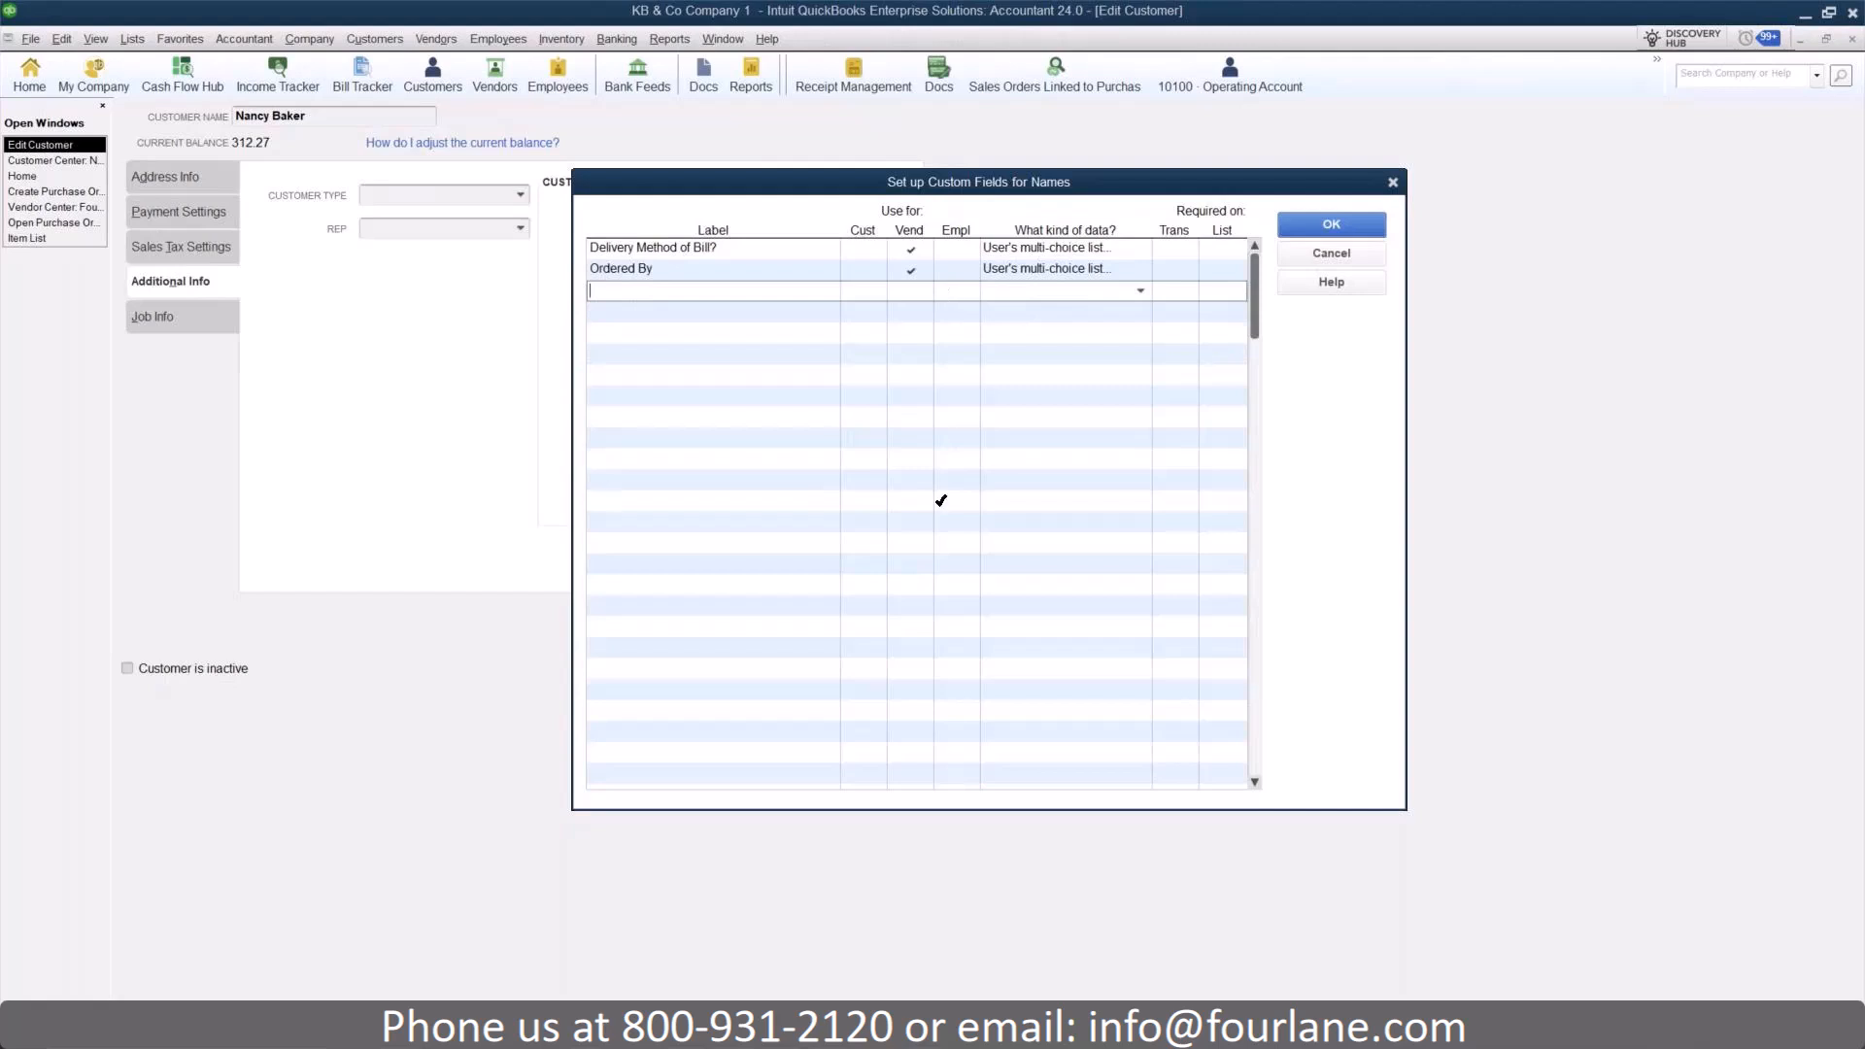
click(1140, 290)
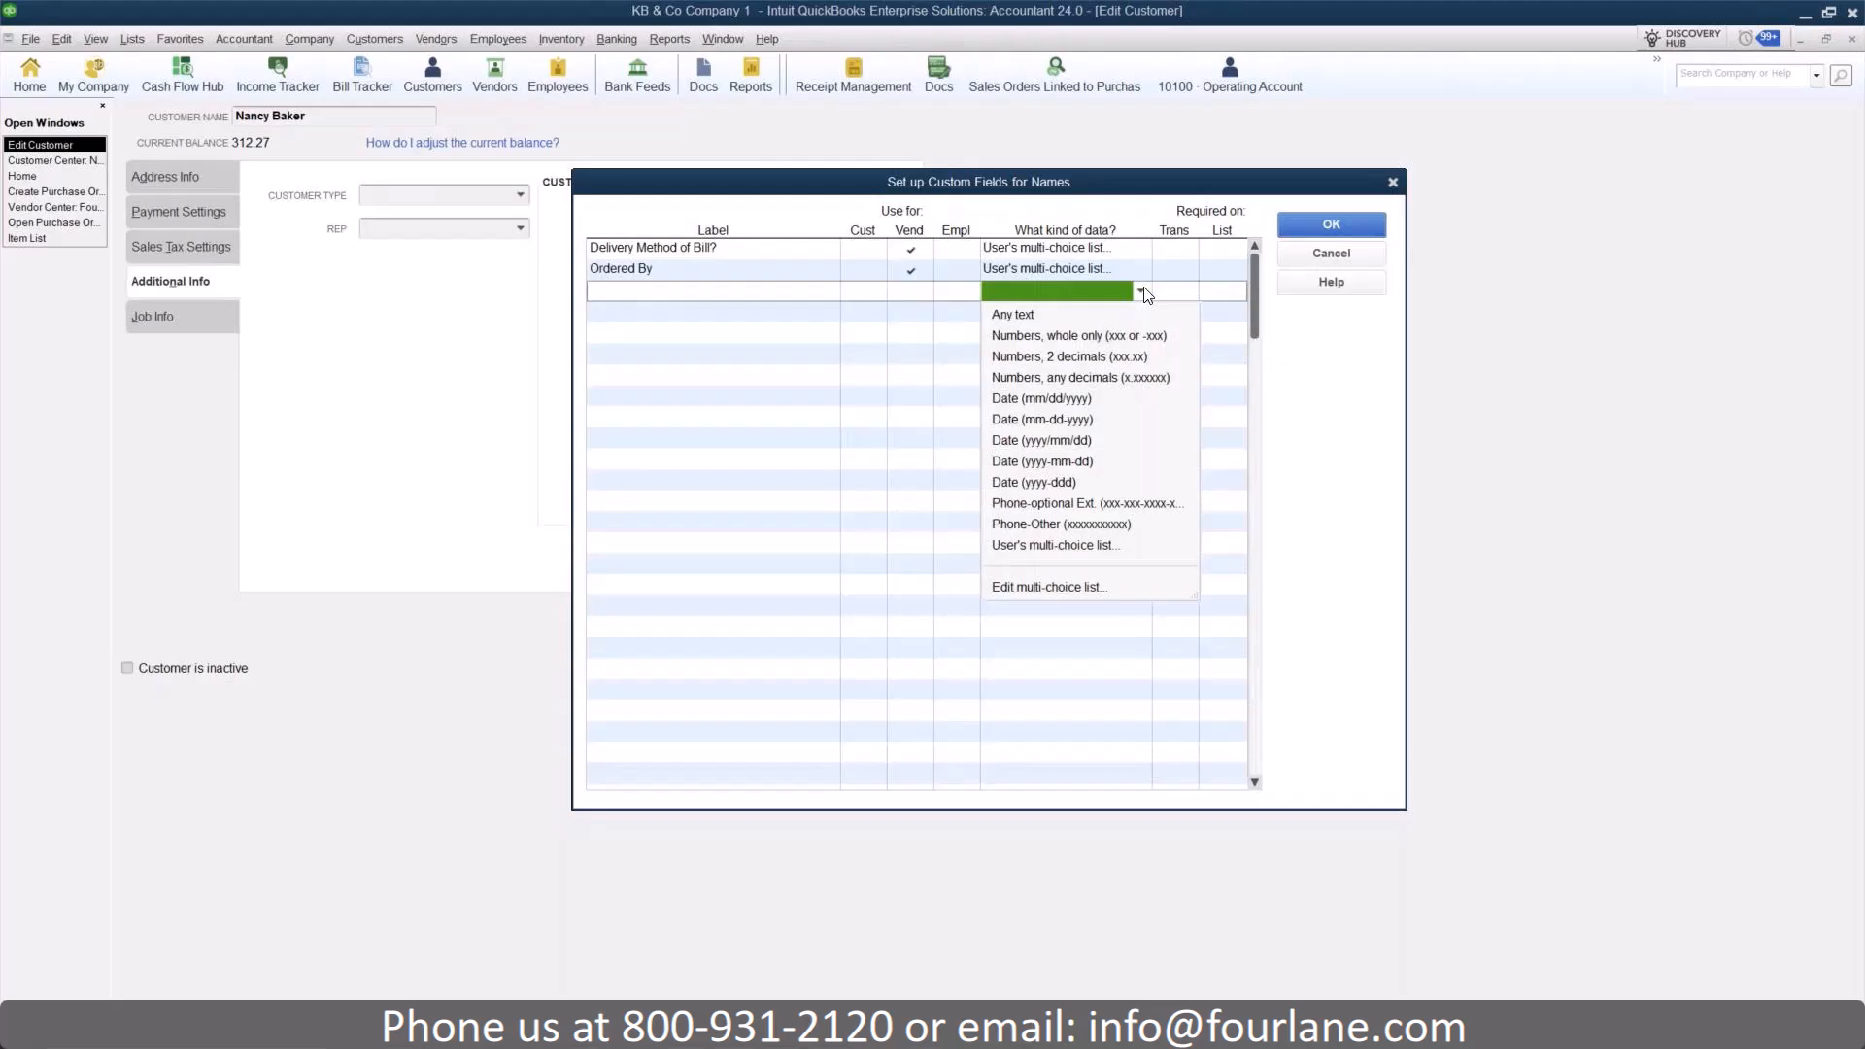
click(1089, 542)
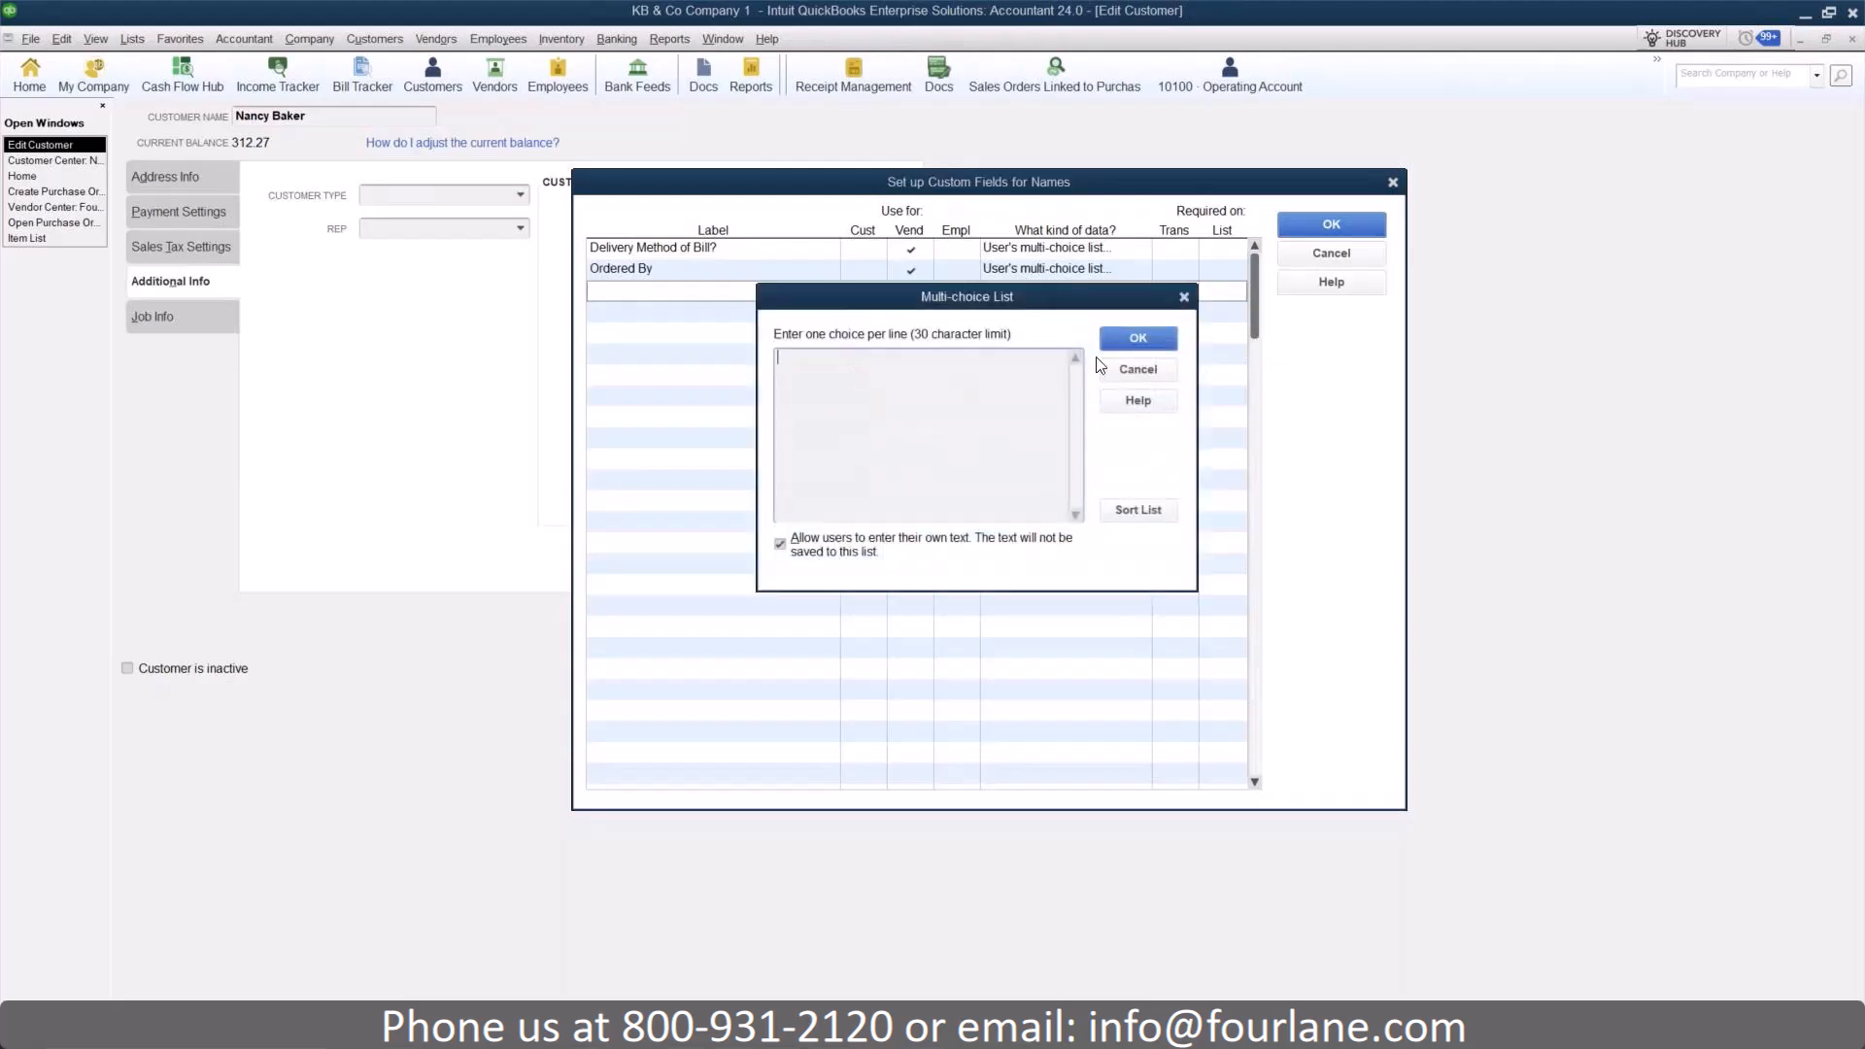
click(1137, 340)
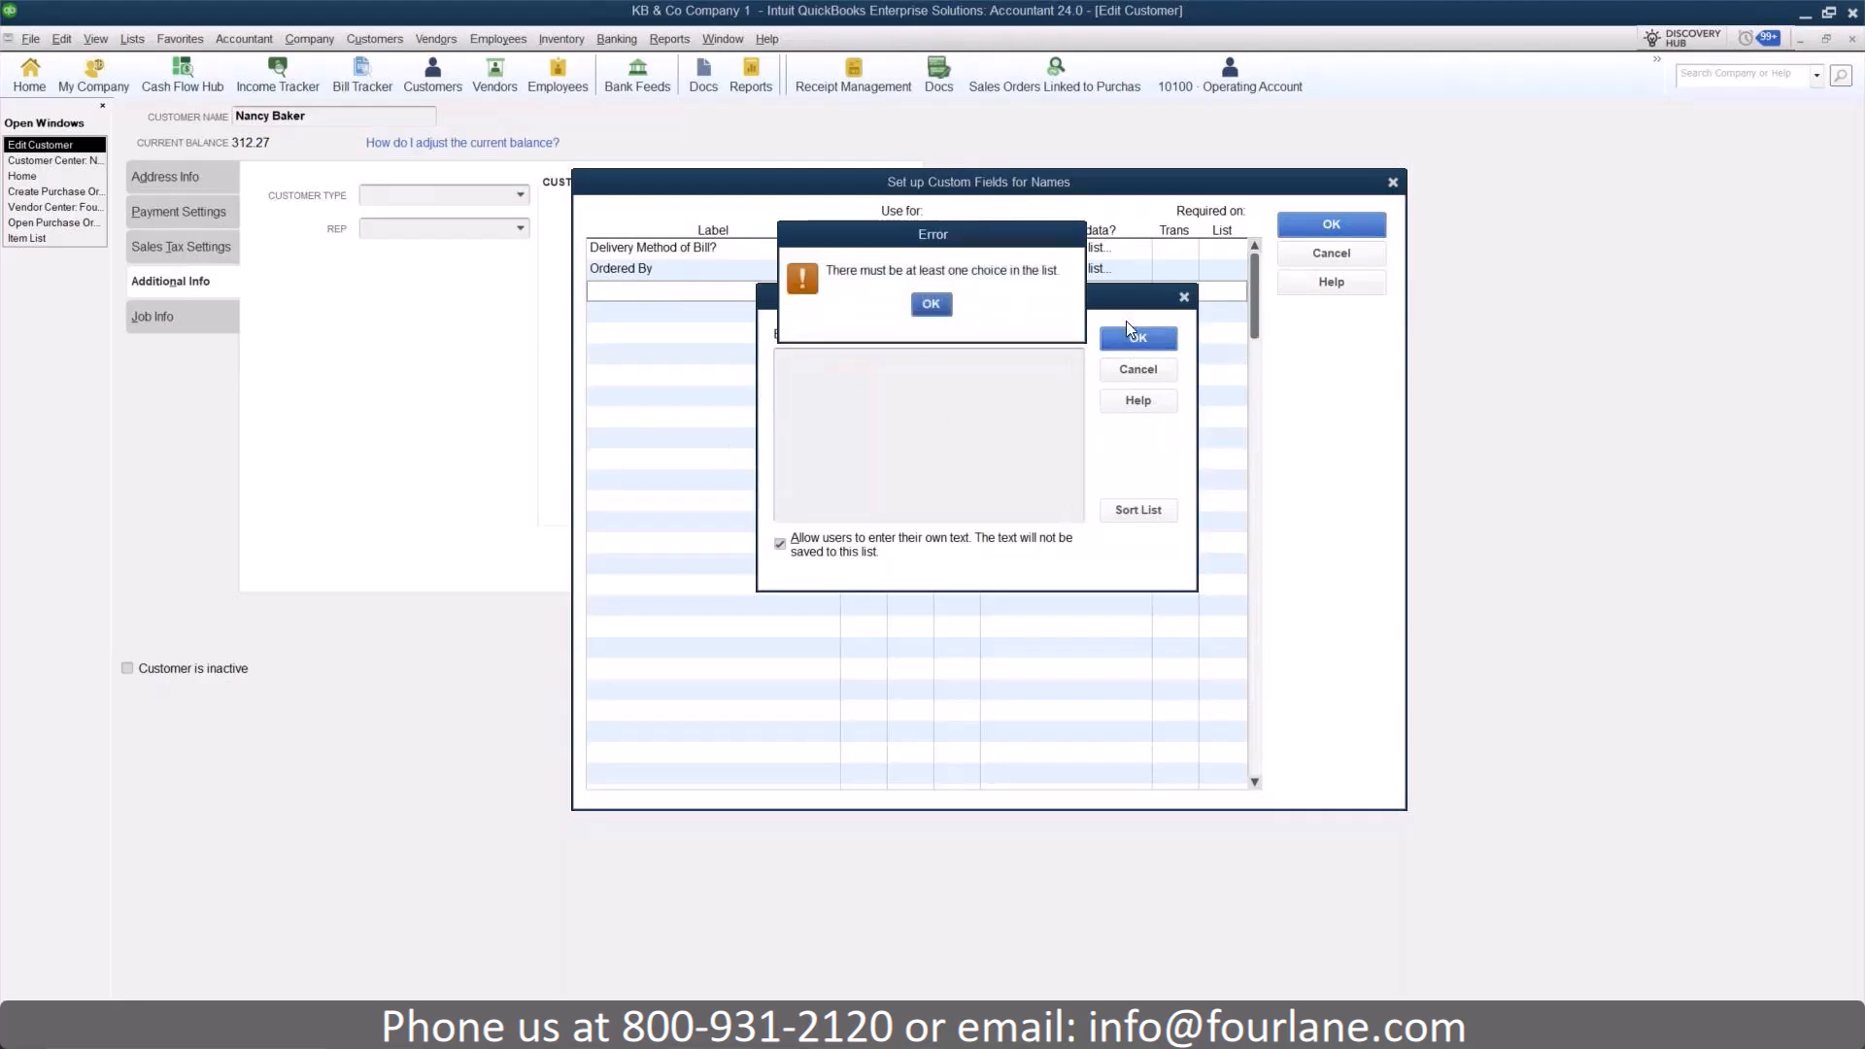
key(Escape)
key(Escape)
click(1137, 295)
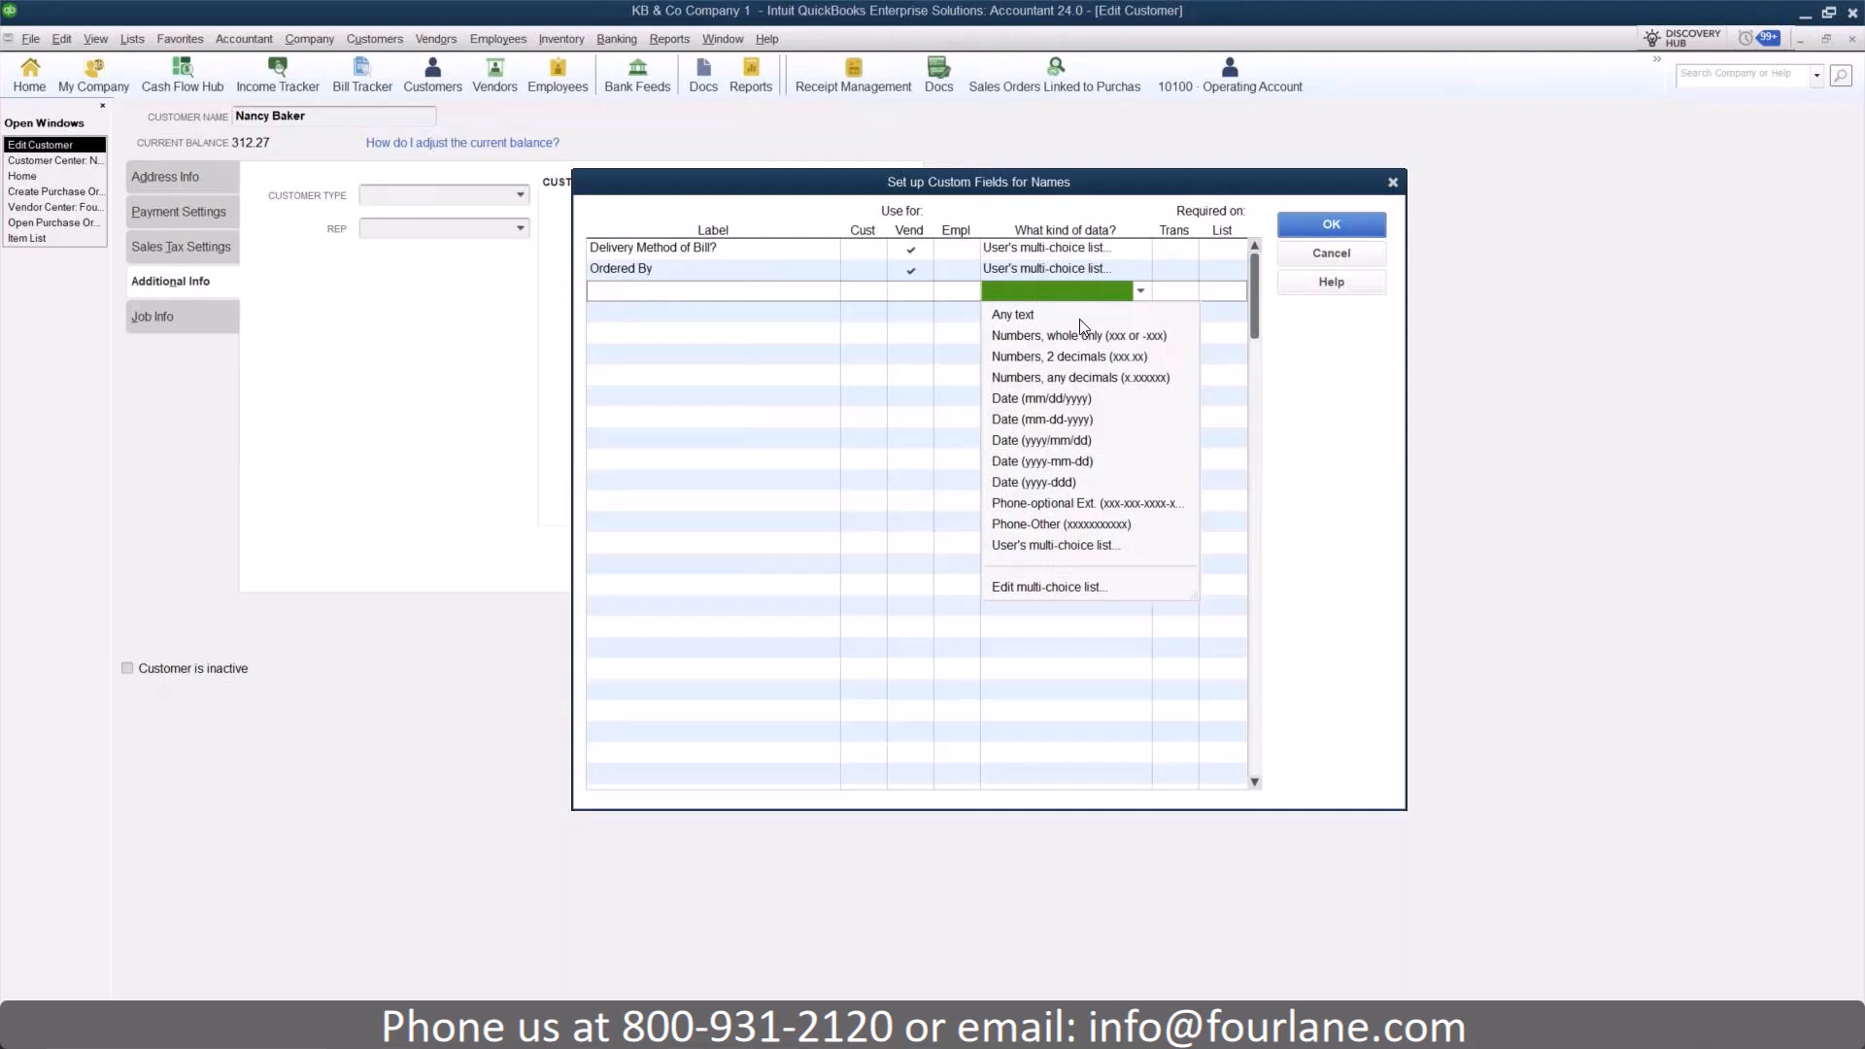
click(1072, 548)
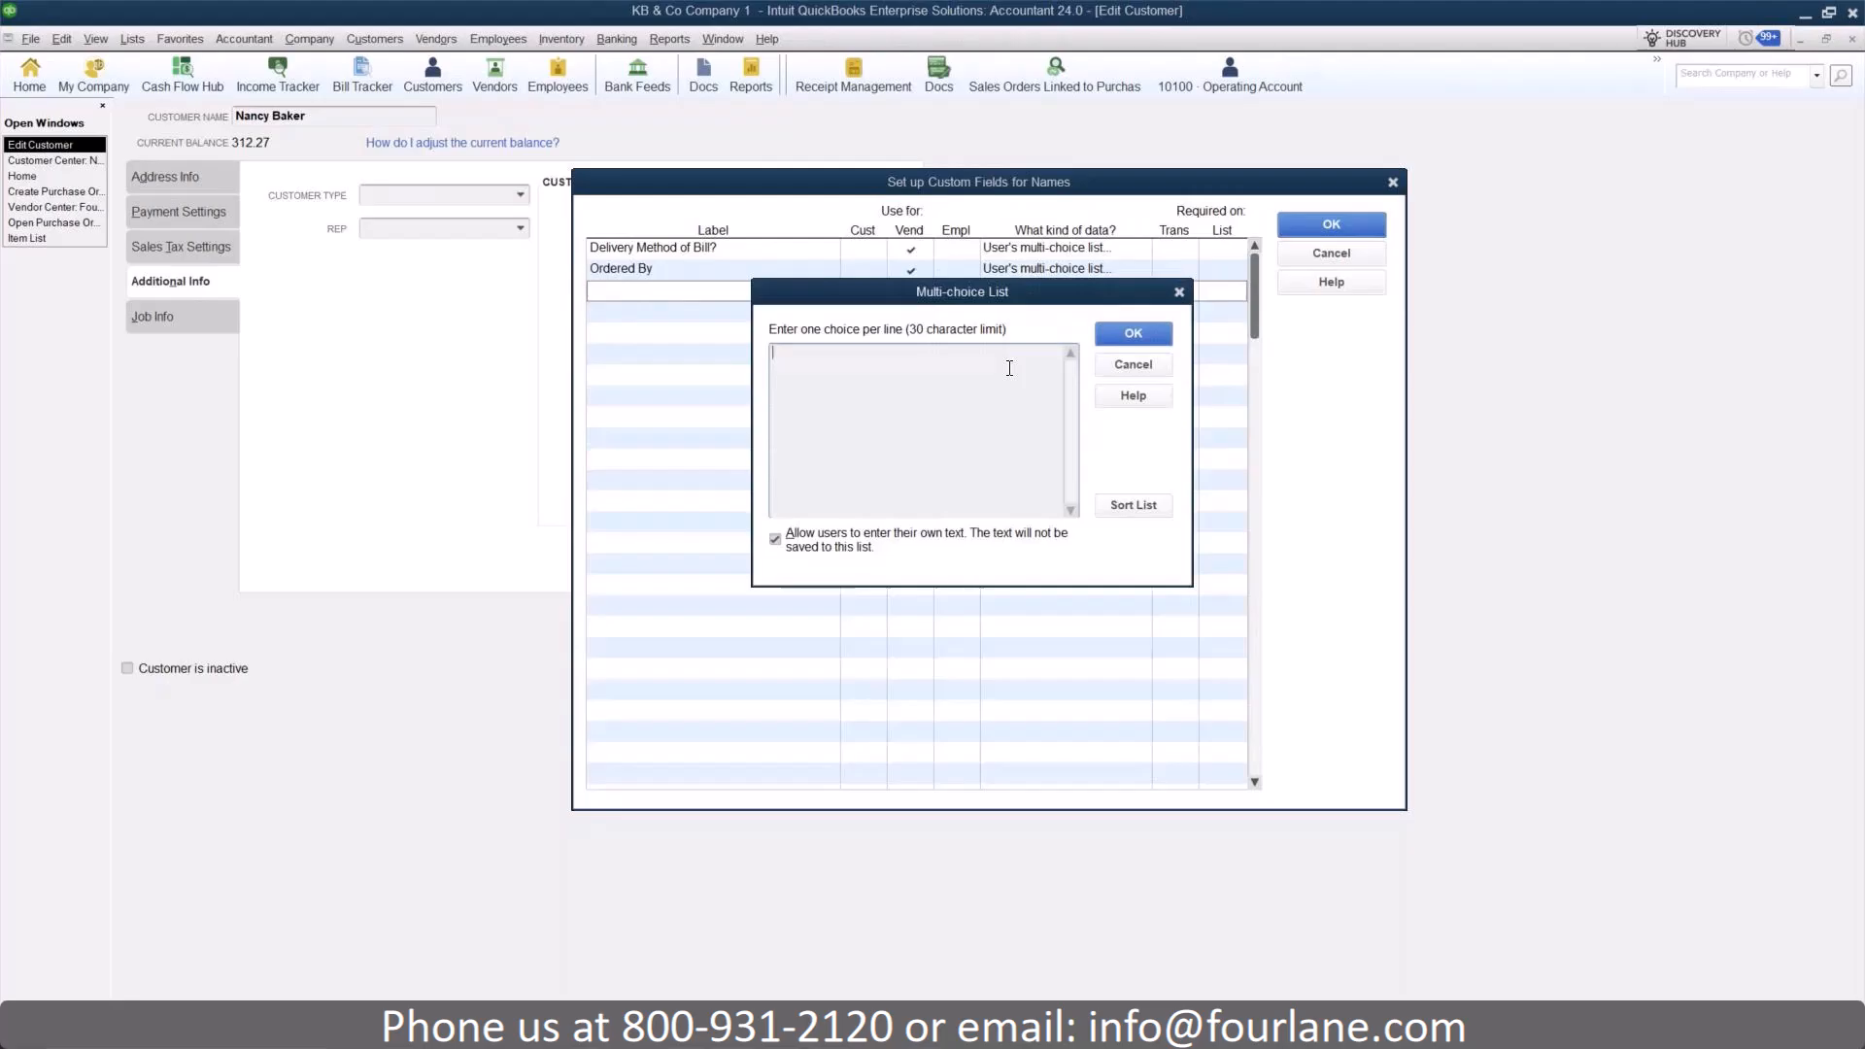
click(1134, 333)
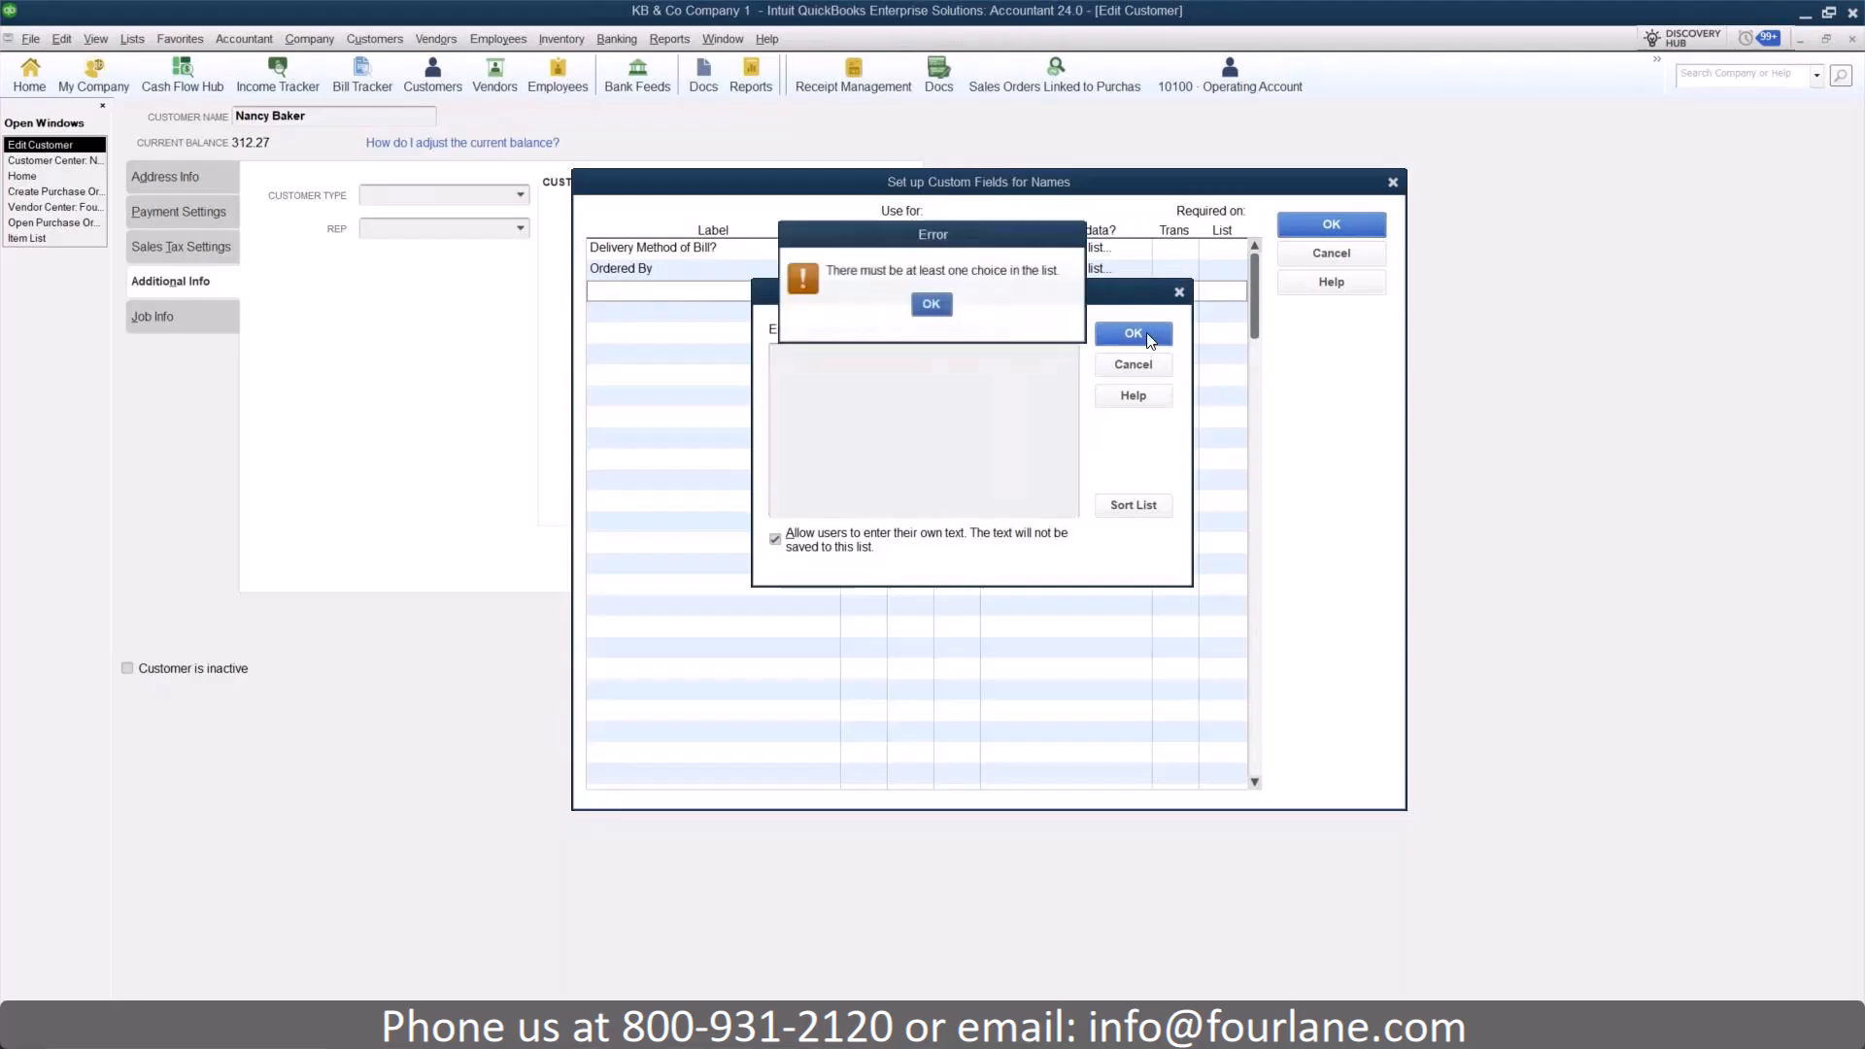
click(931, 304)
click(1133, 364)
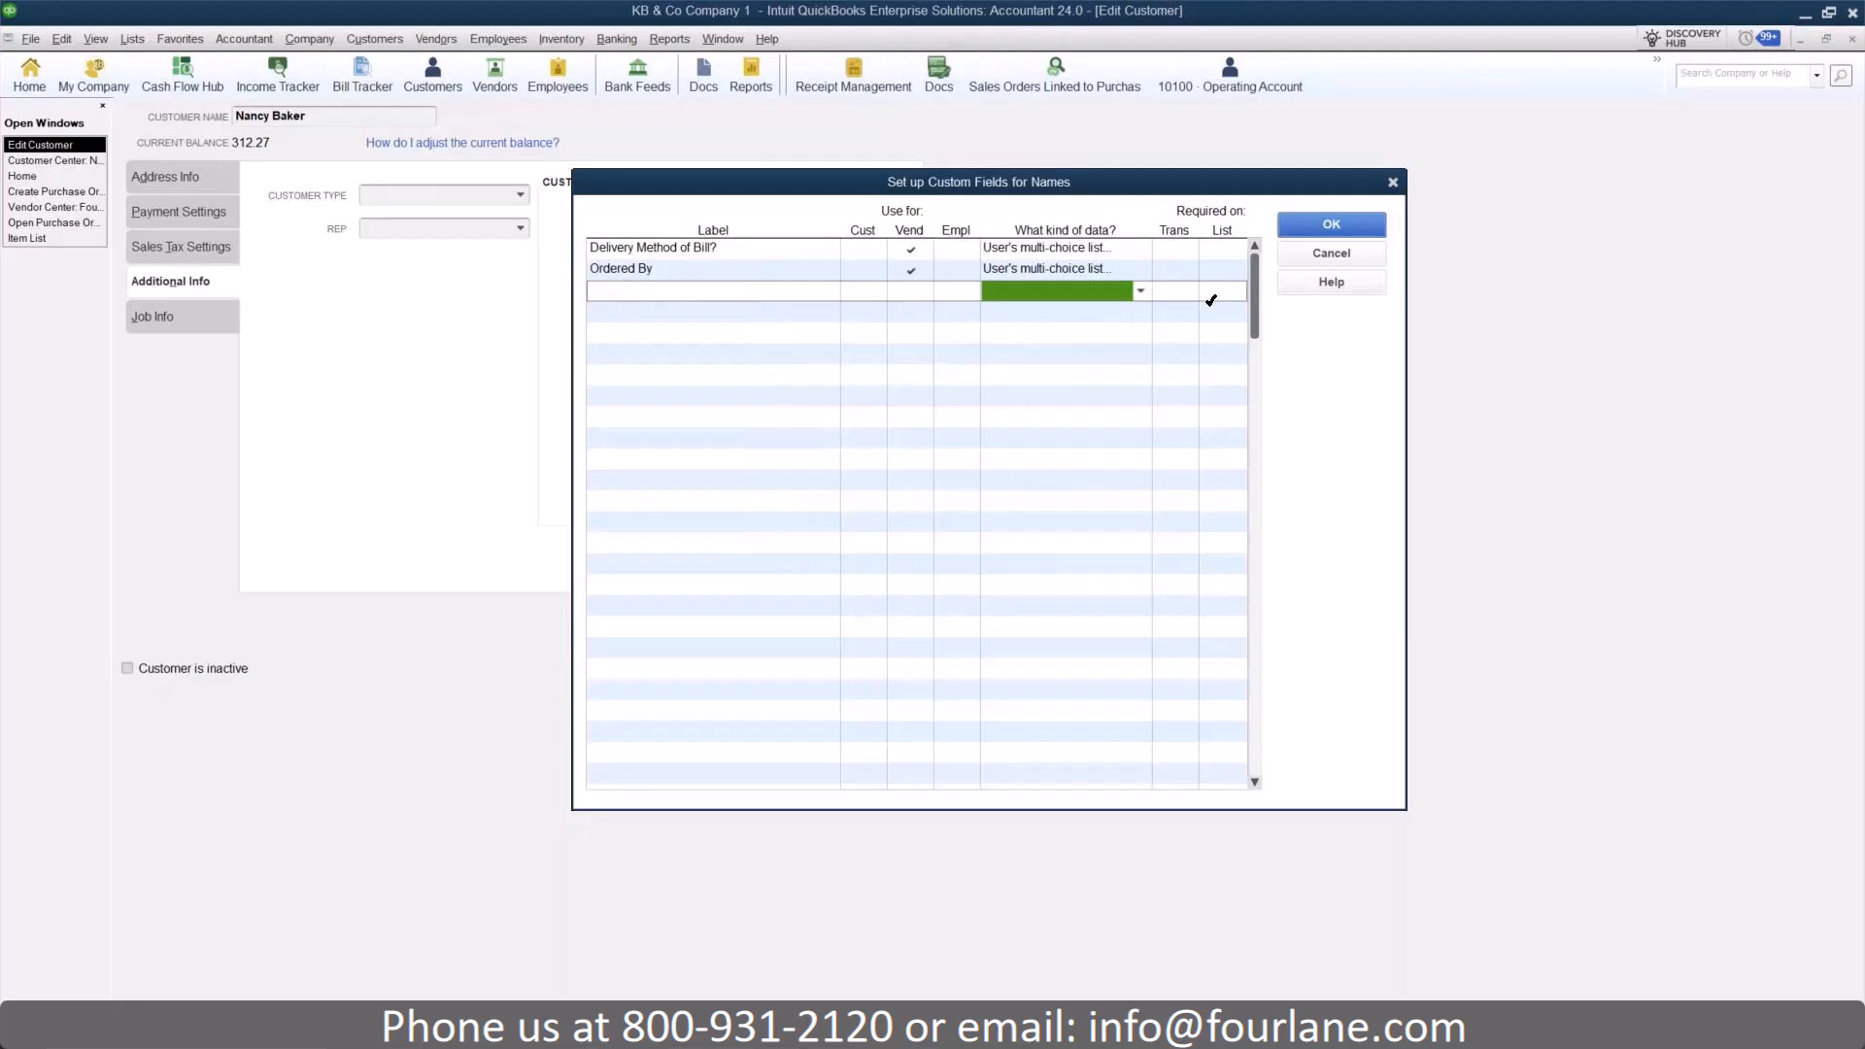
- Define a customer custom field named Customer Birthday with the data type Date (mm/dd/yyyy)
click(671, 294)
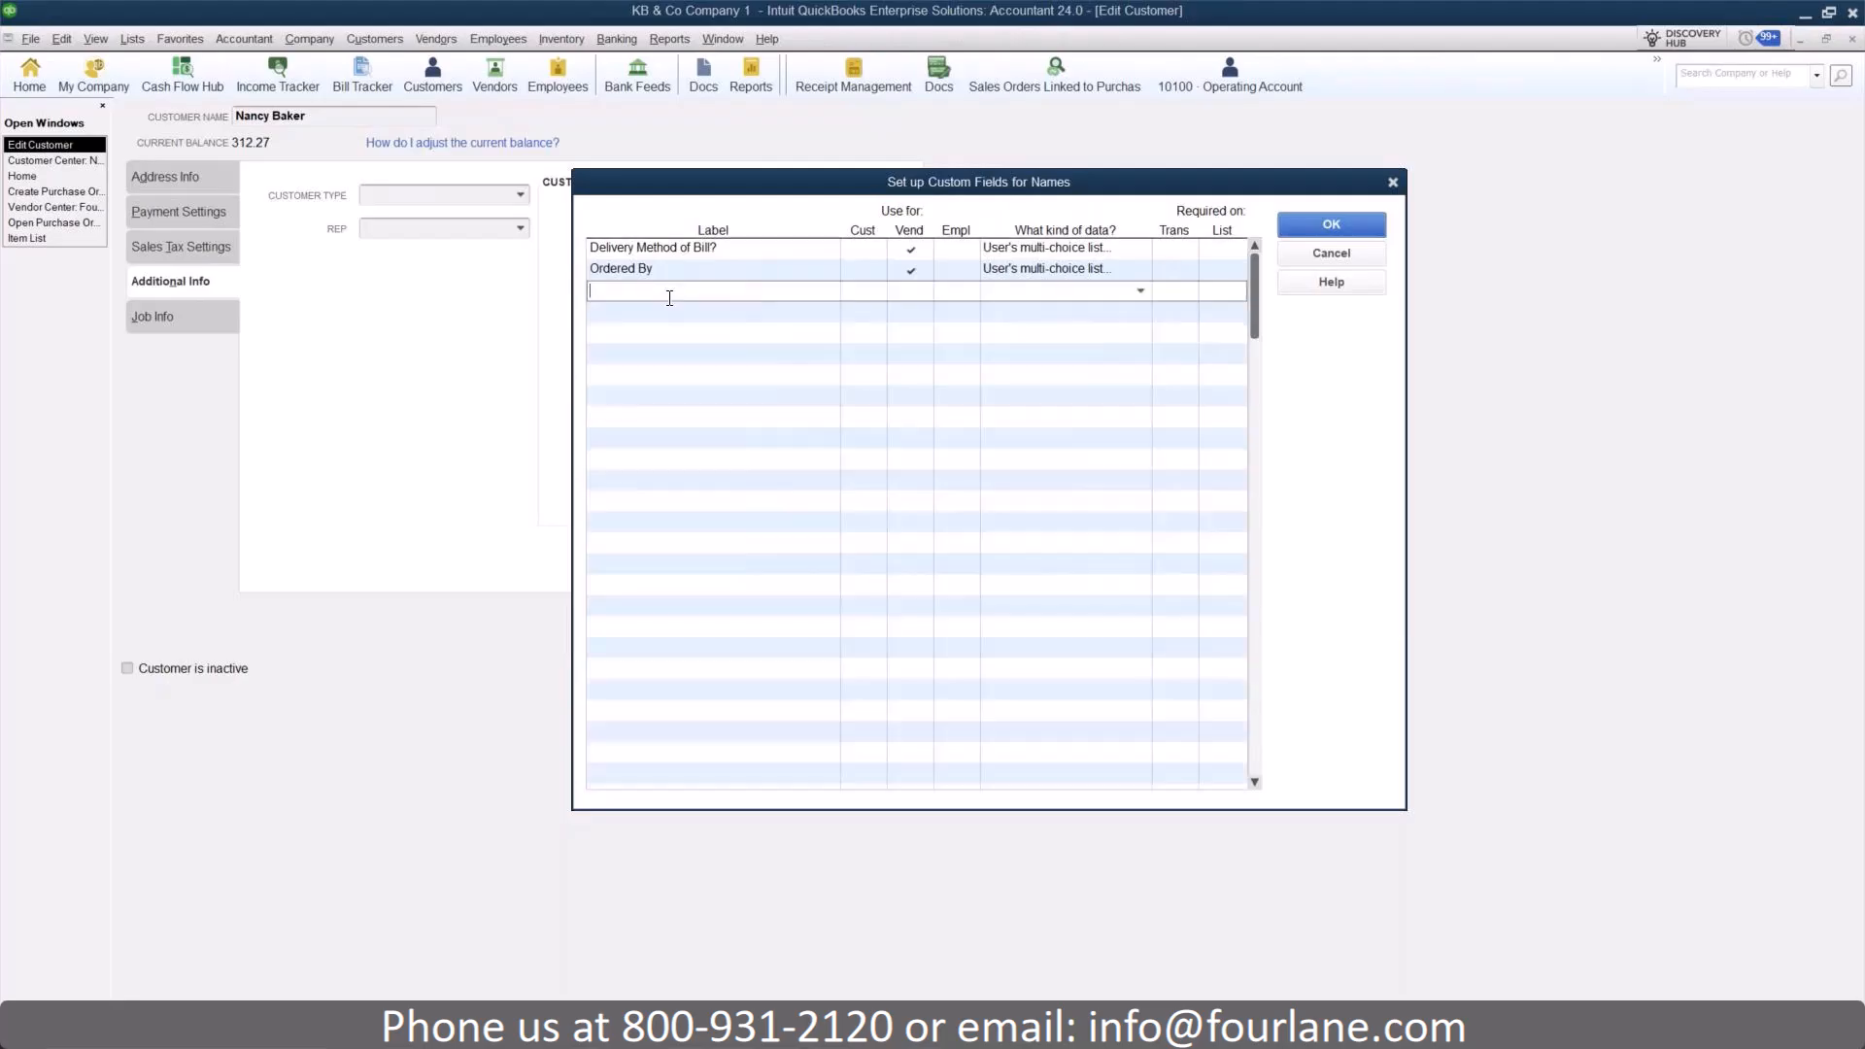
text(Customer Birthday)
click(863, 291)
click(1140, 291)
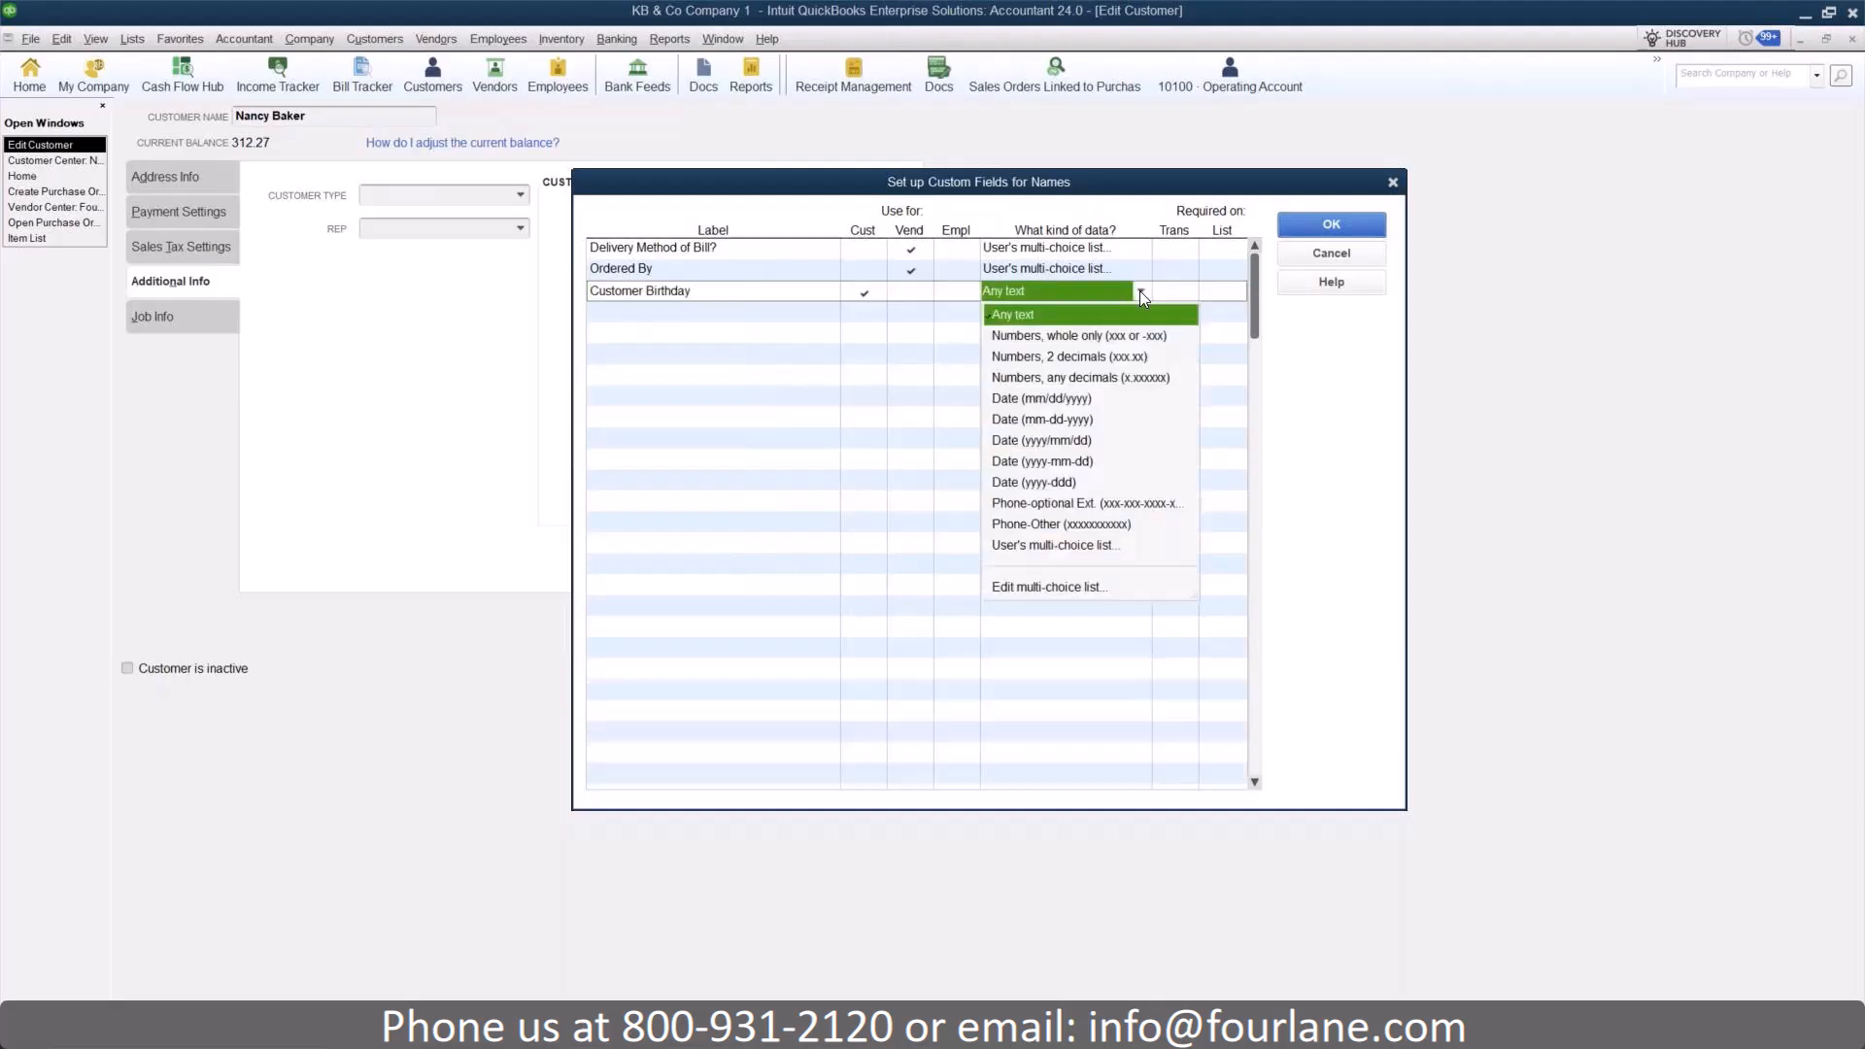
click(1066, 399)
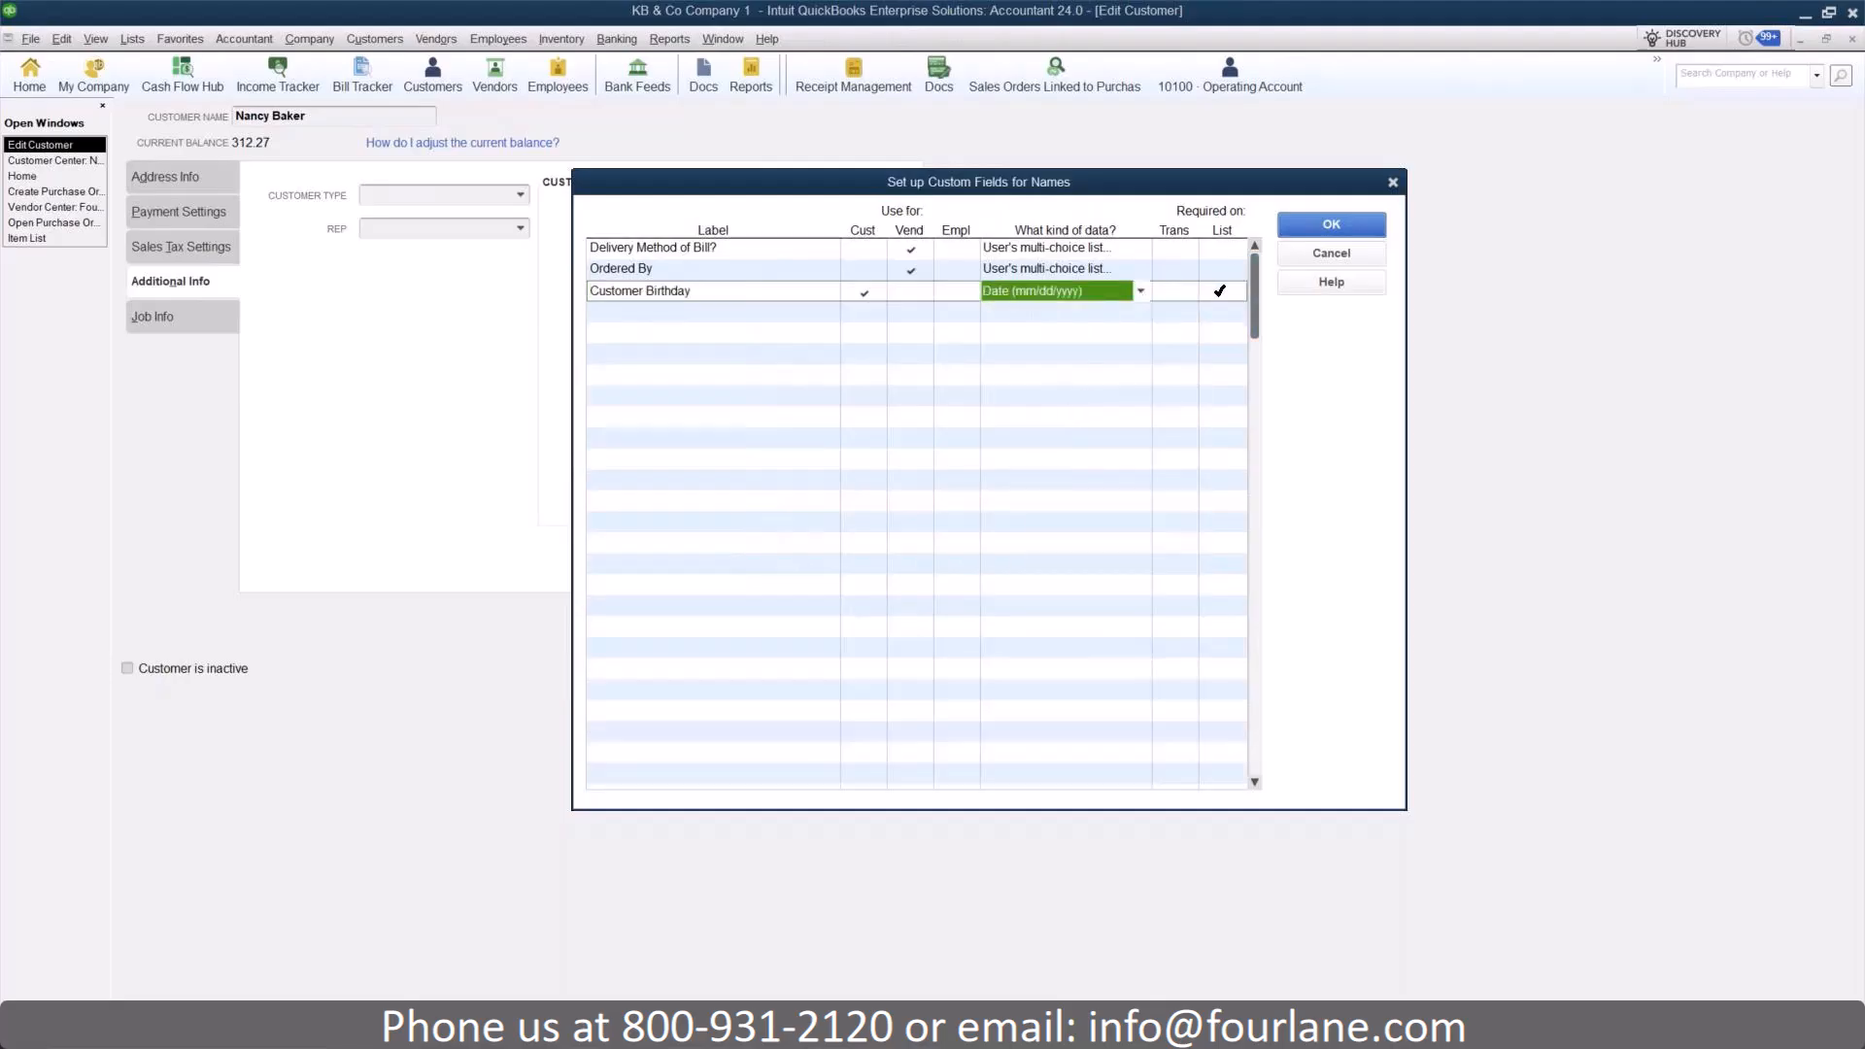
- Define a customer custom field named Territory that uses a user's multi-choice list
click(682, 312)
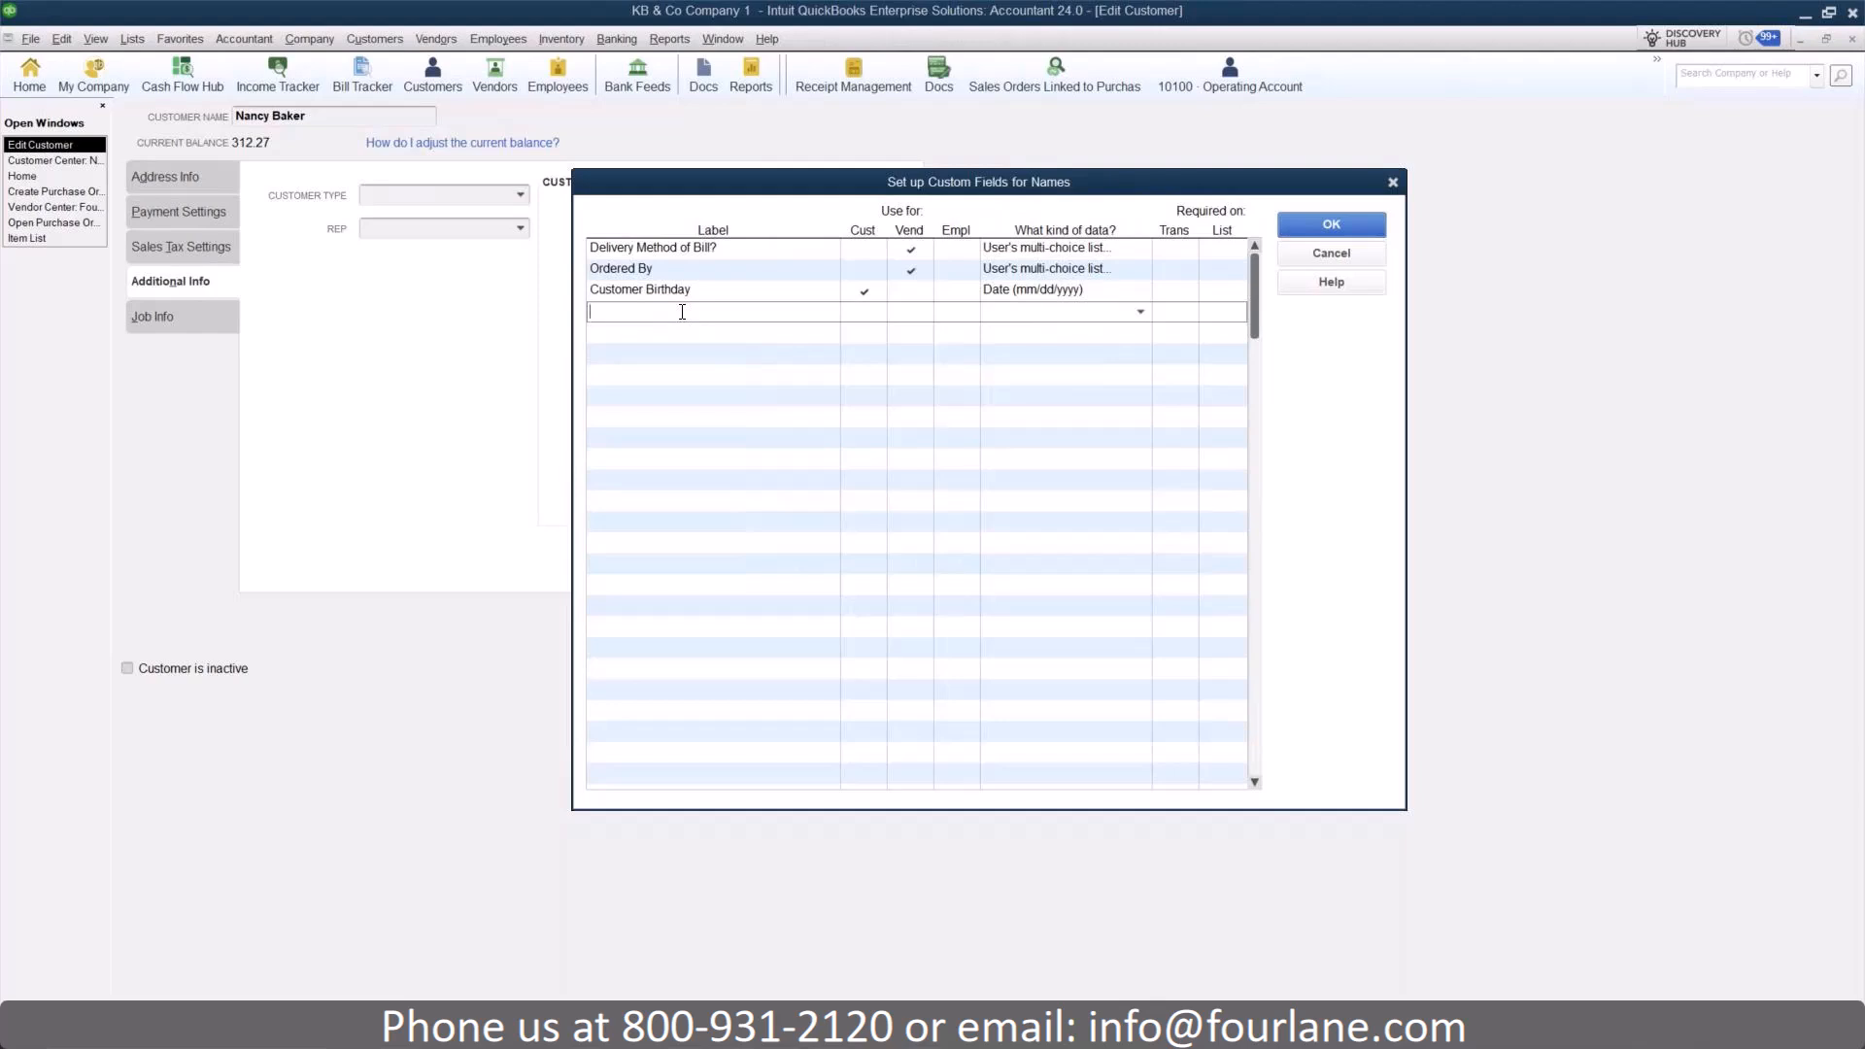
text(Territory)
click(863, 313)
click(1143, 310)
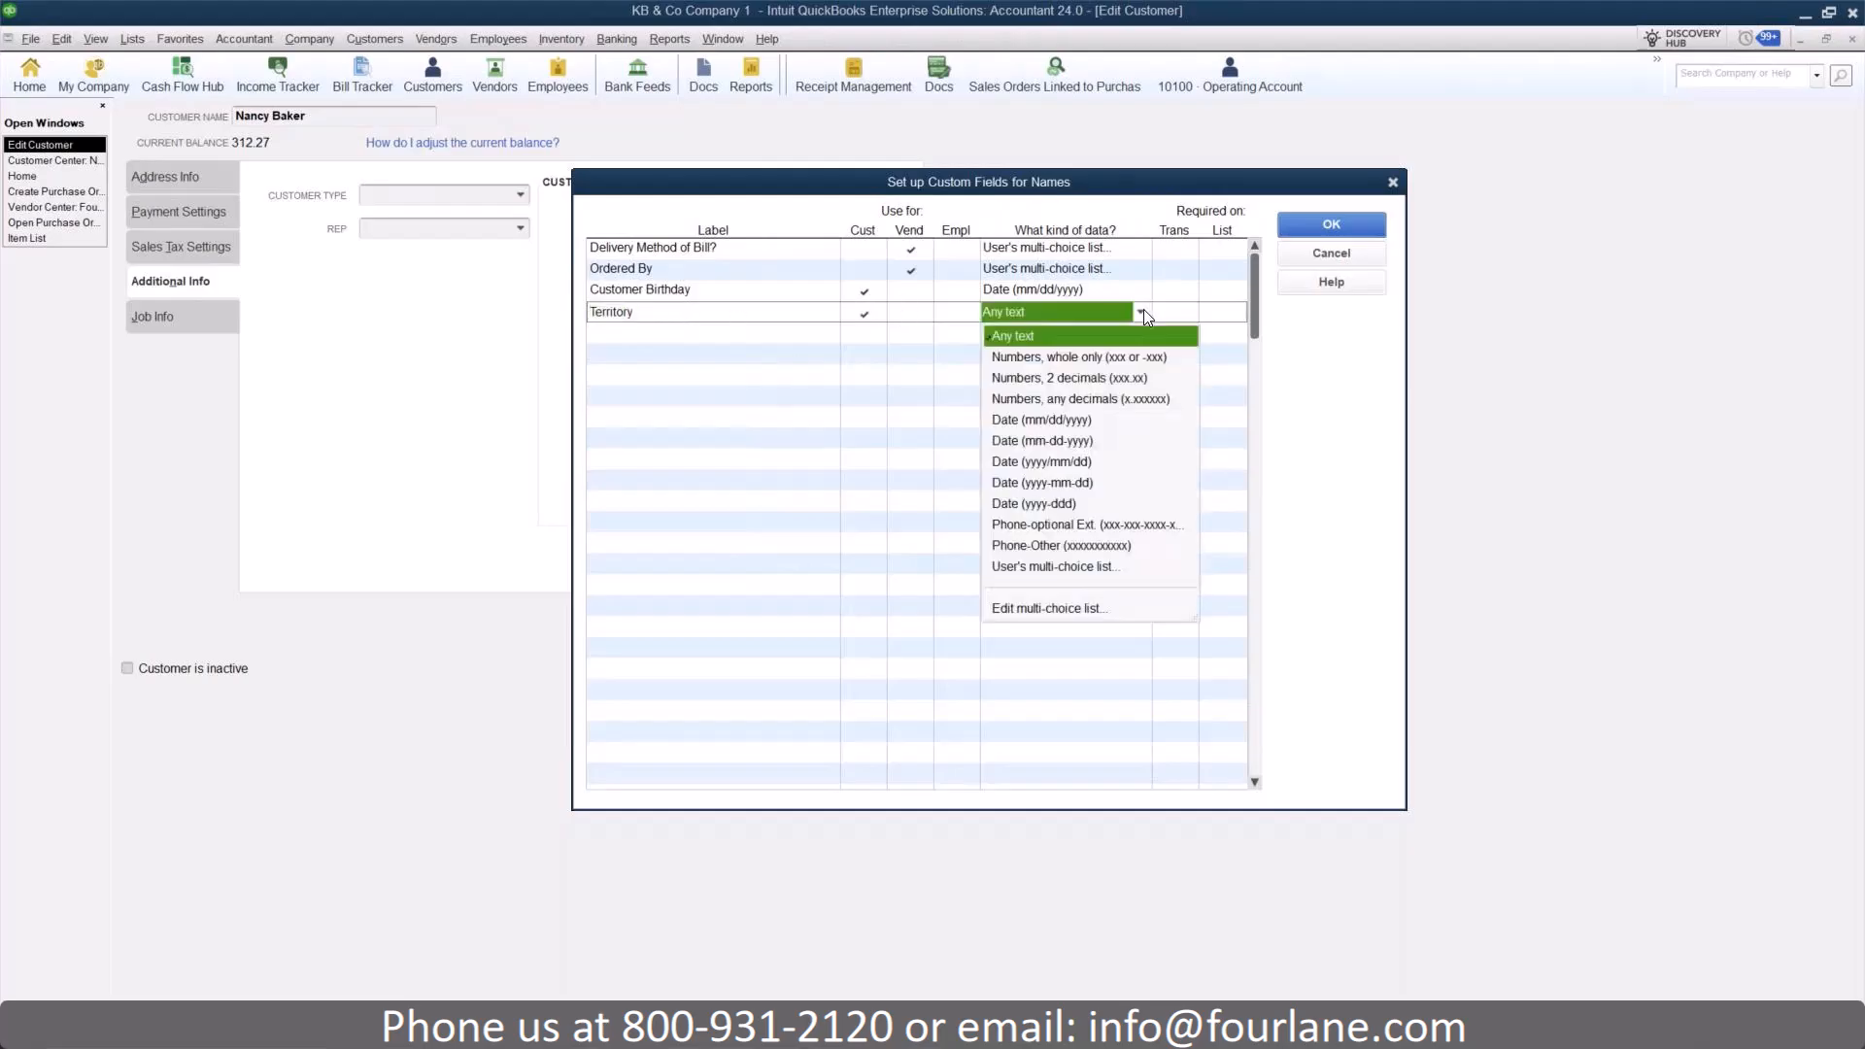
click(1058, 565)
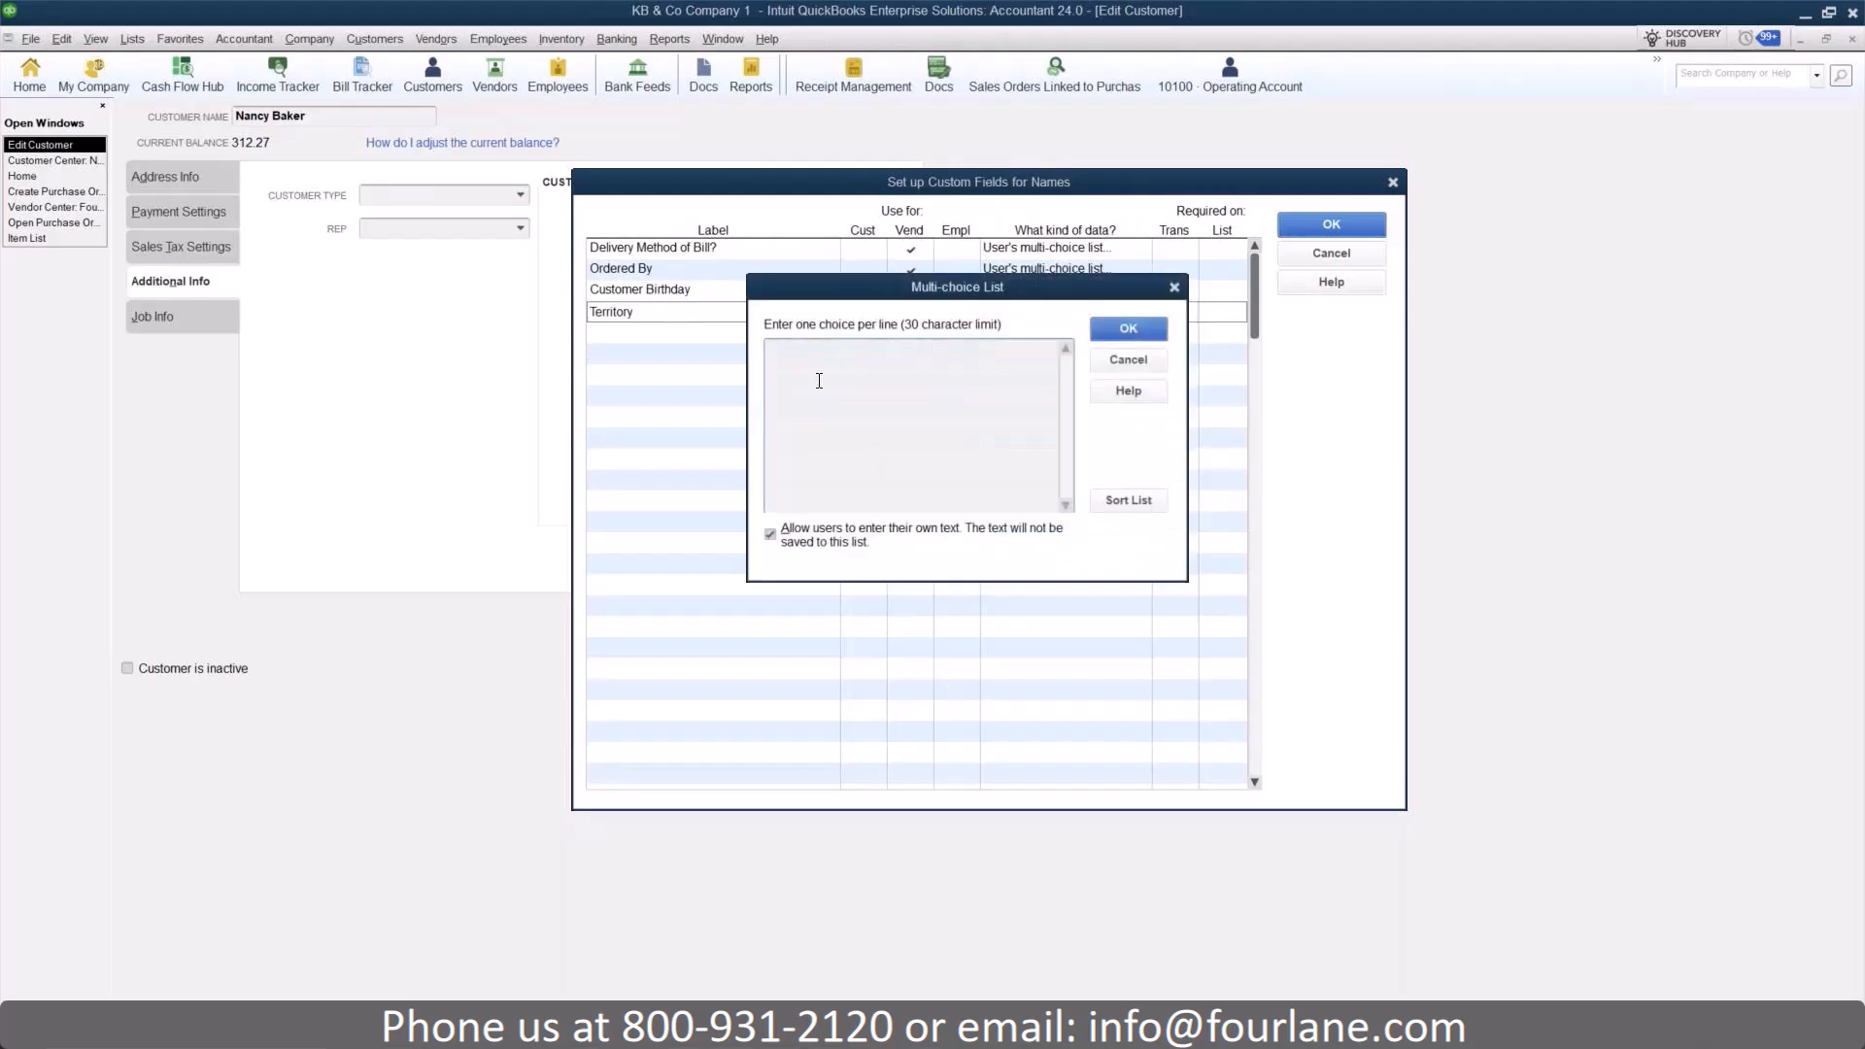
- Enter North, East, South, West and Central as the Territory choices and disallow users entering their own text
text(North)
key(Return)
text(East)
key(Return)
text(South)
key(Return)
text(West)
key(Return)
text(Central)
click(841, 547)
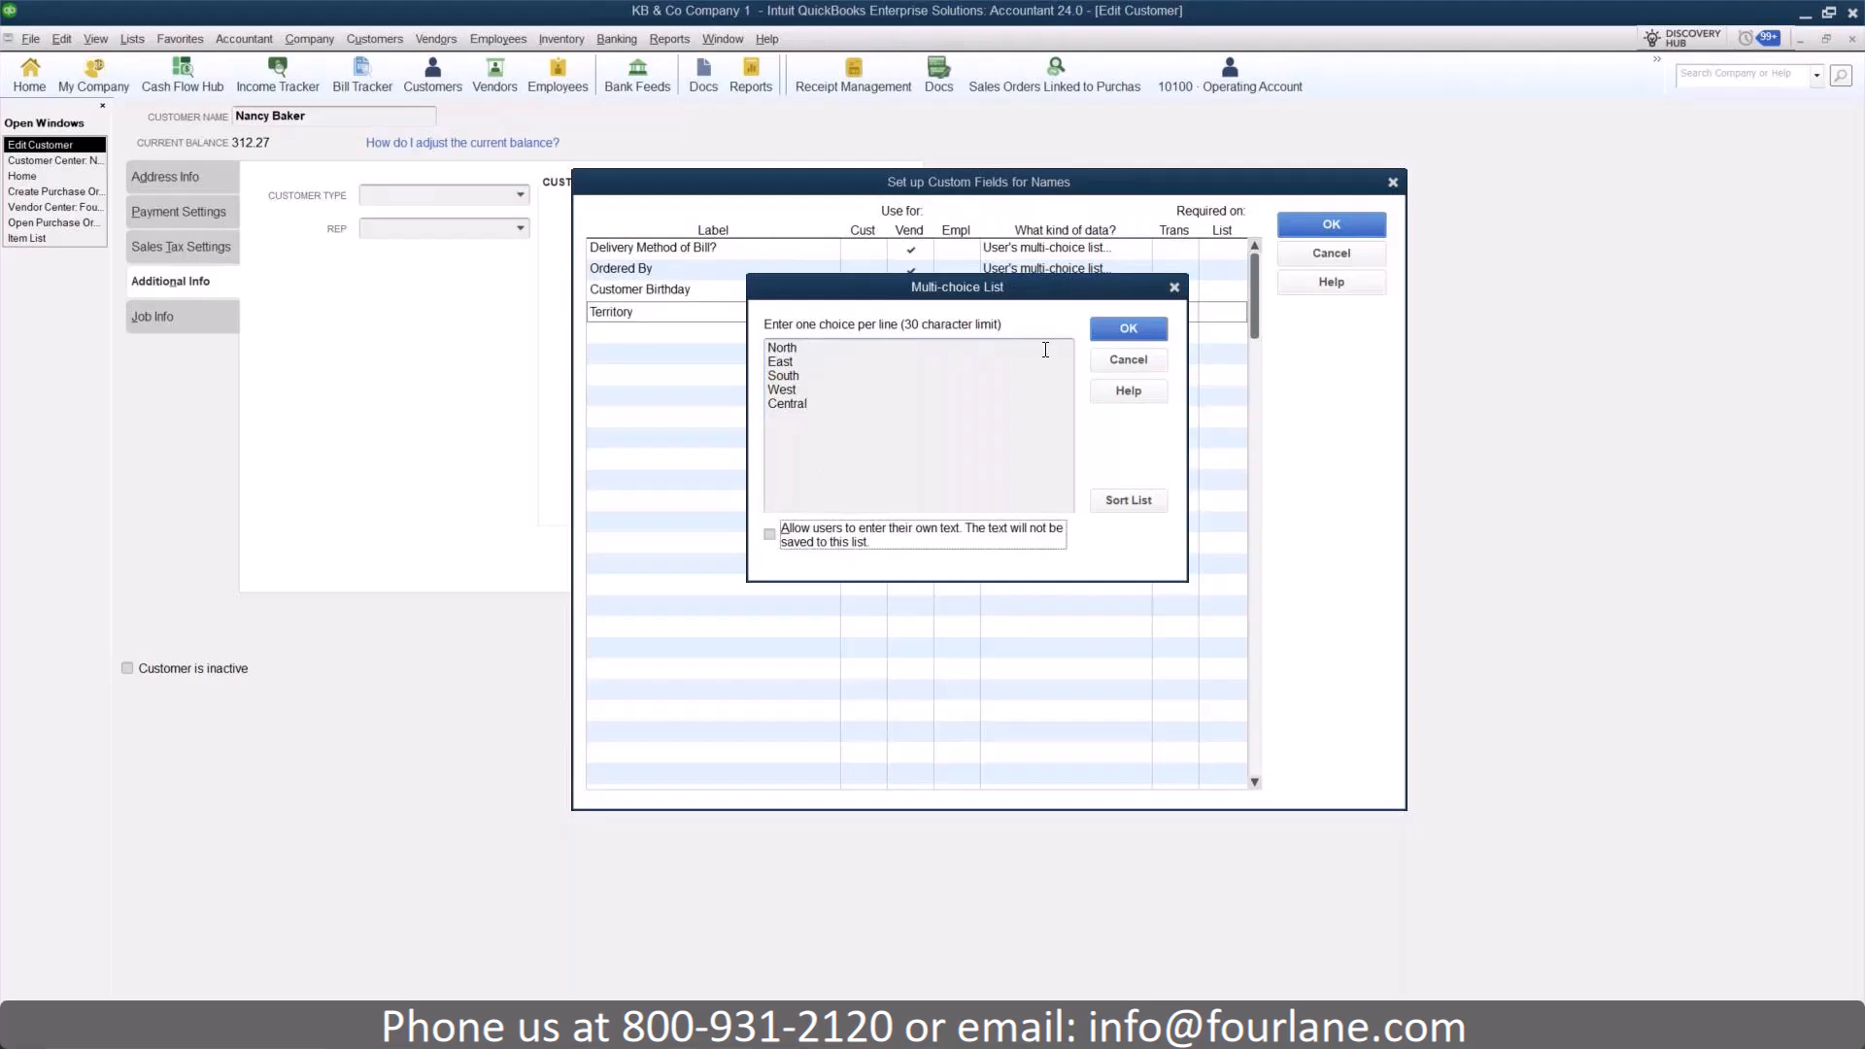
click(1123, 326)
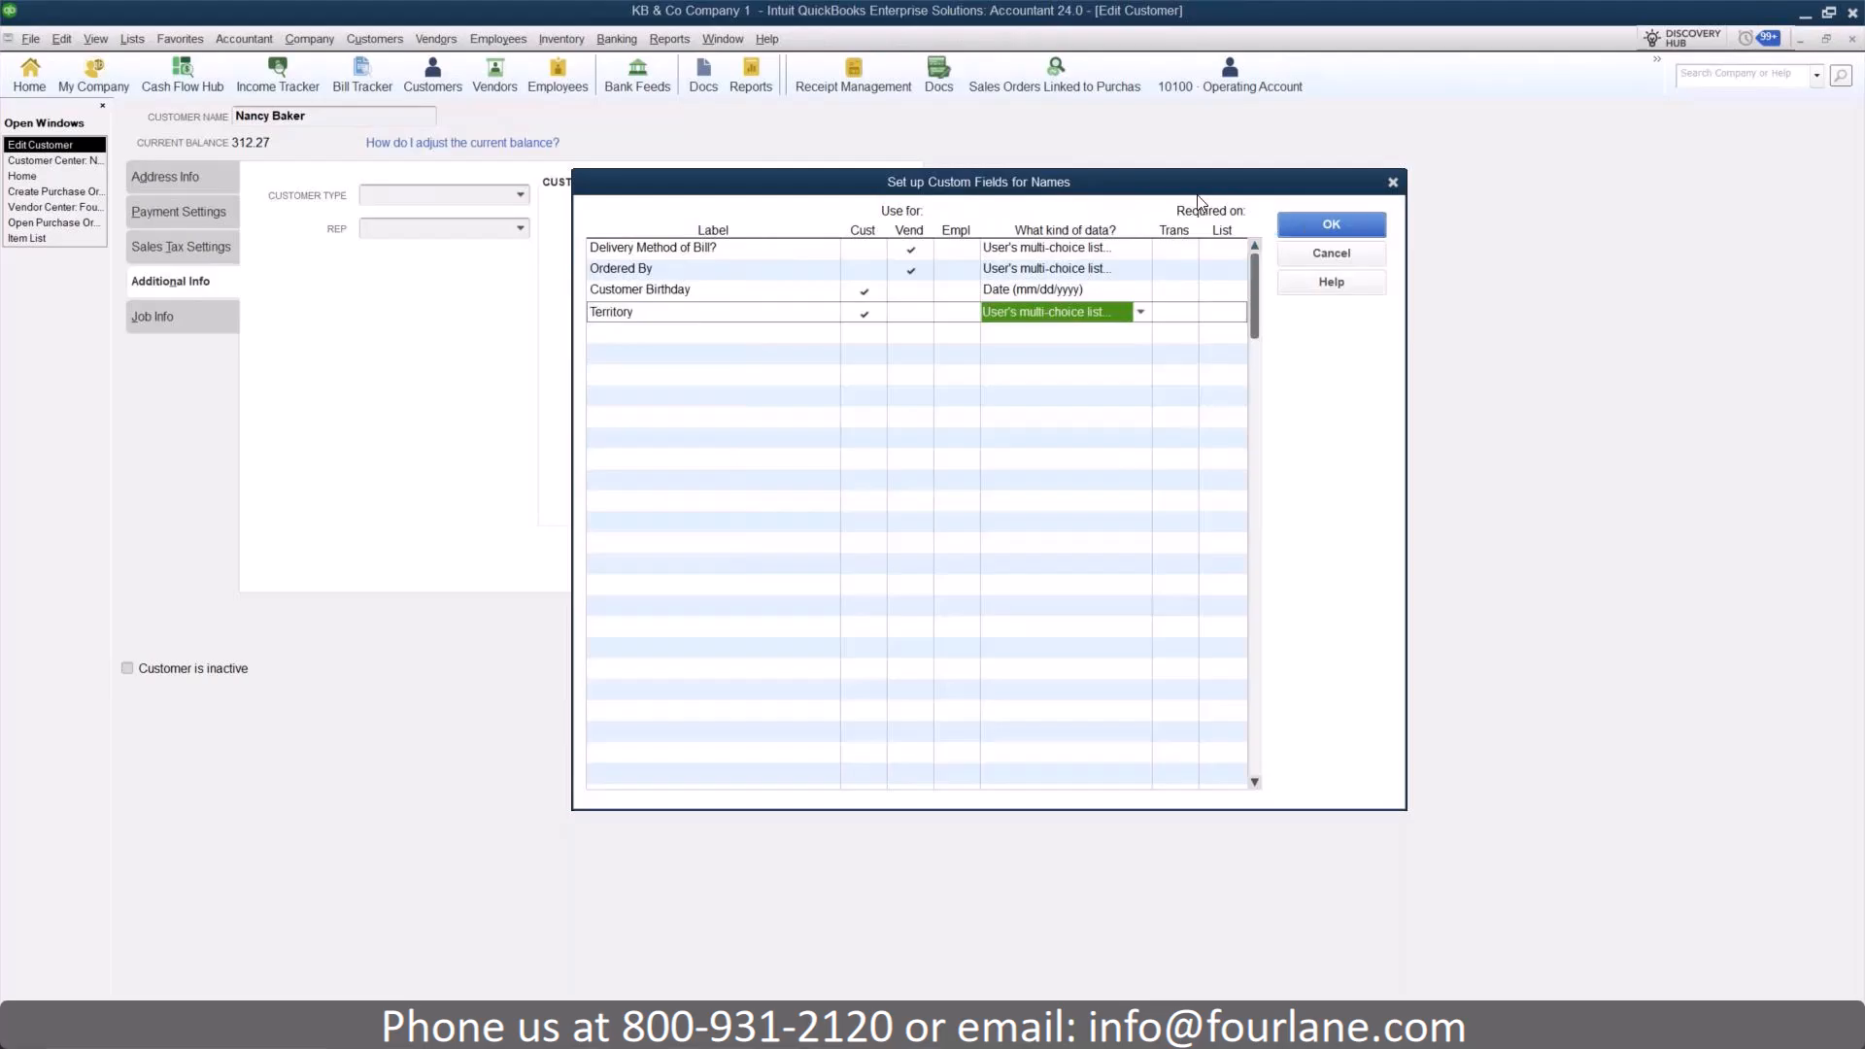
- Save the custom field setup and dismiss the information message about using the fields in templates
drag(1184, 187, 1057, 410)
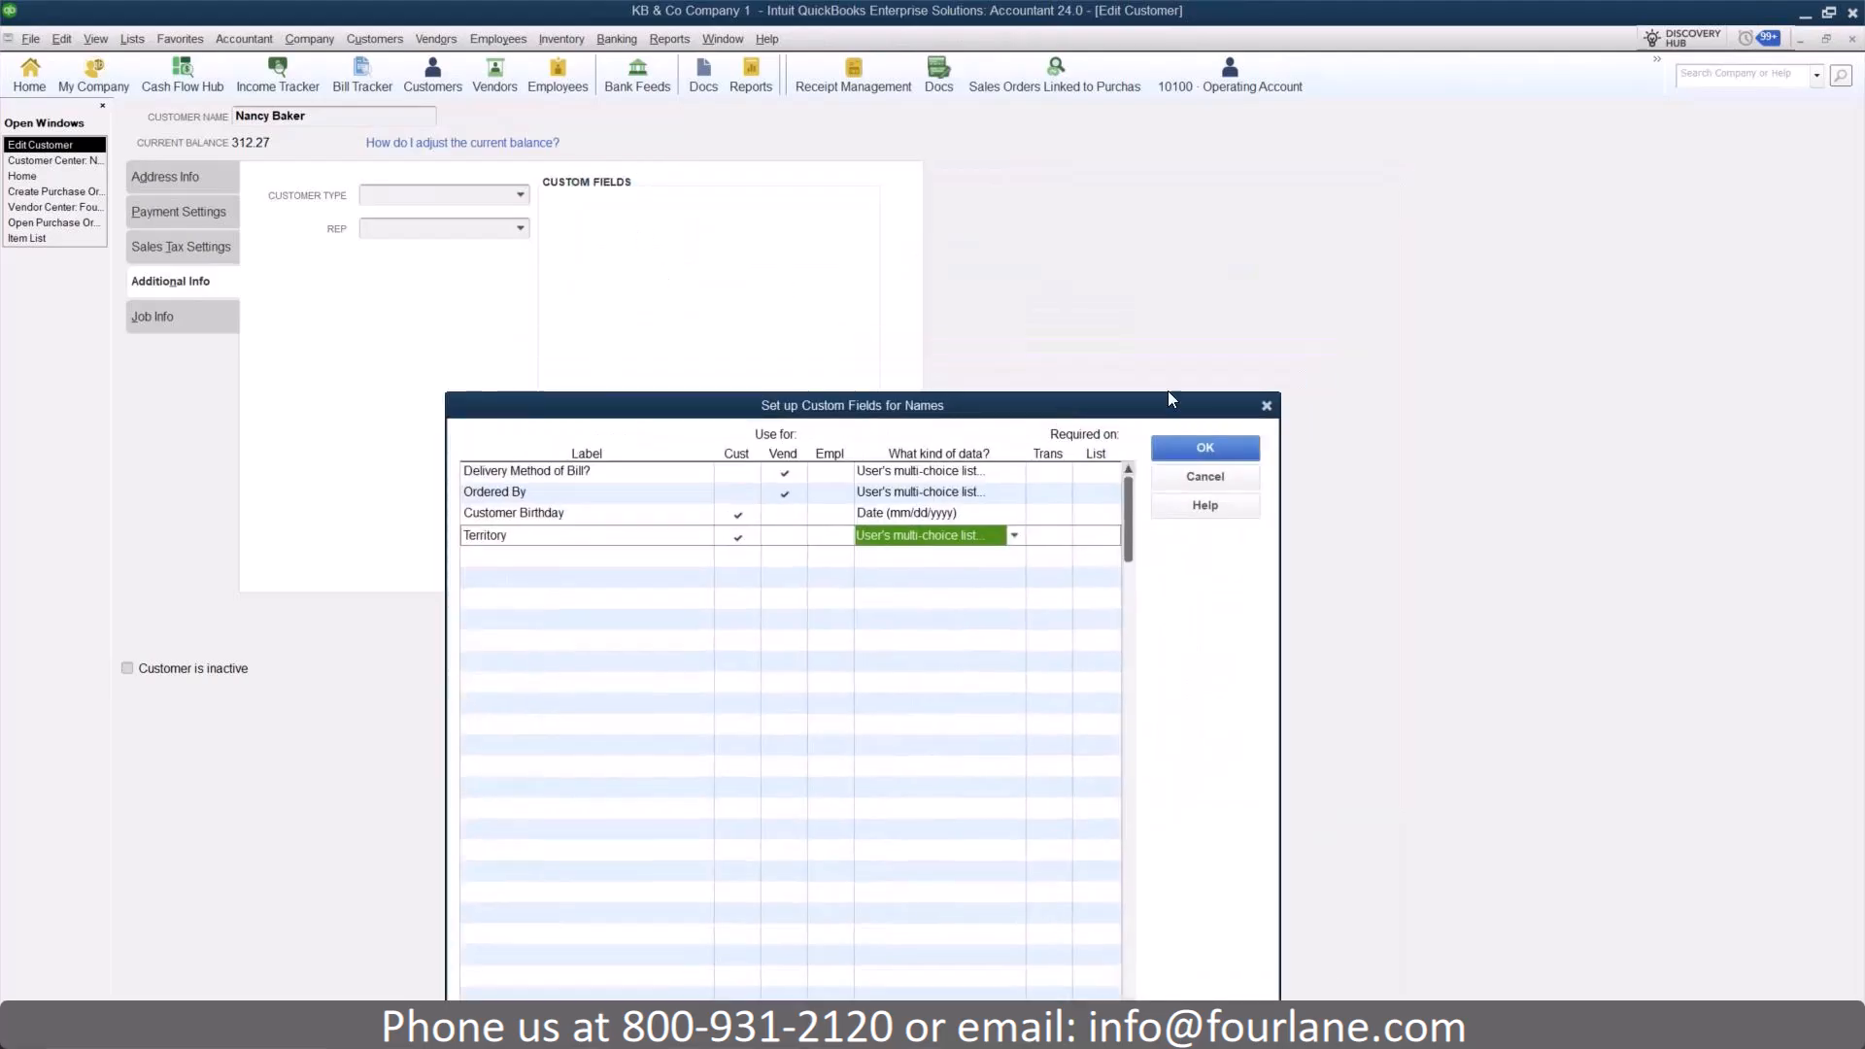
click(1194, 446)
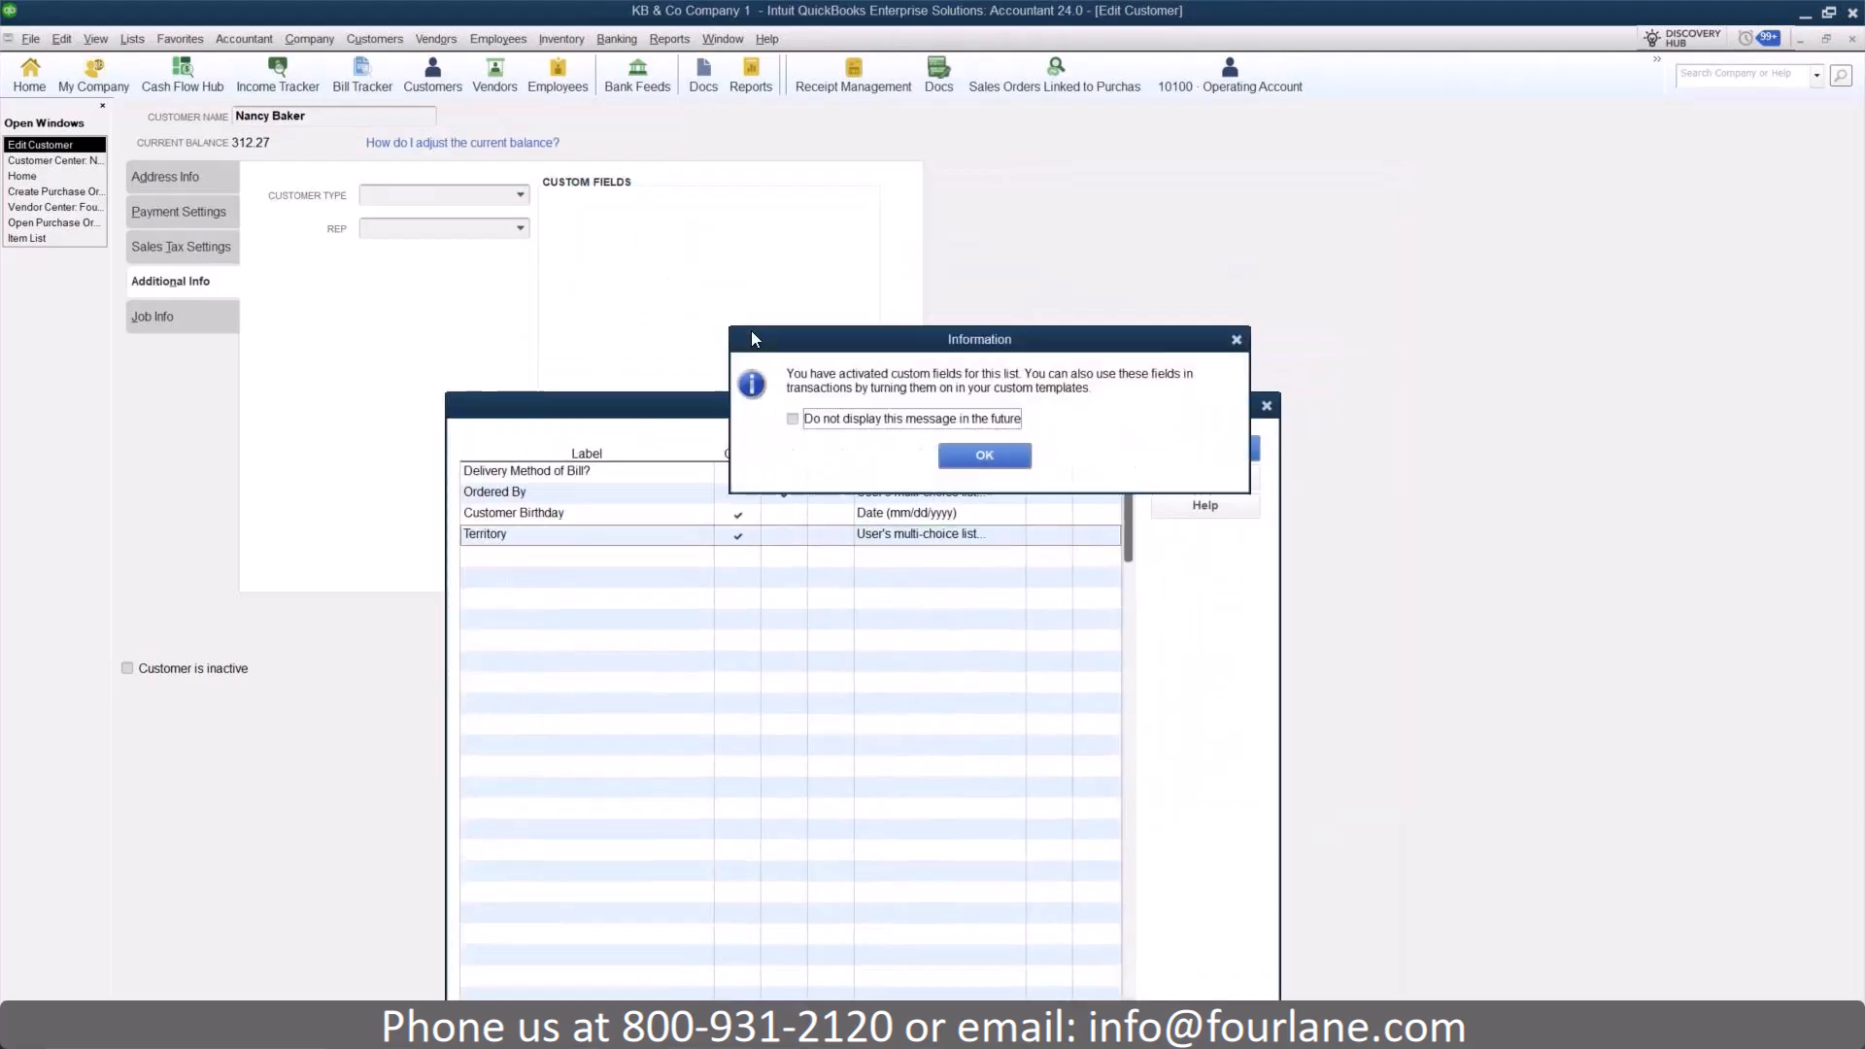
click(988, 455)
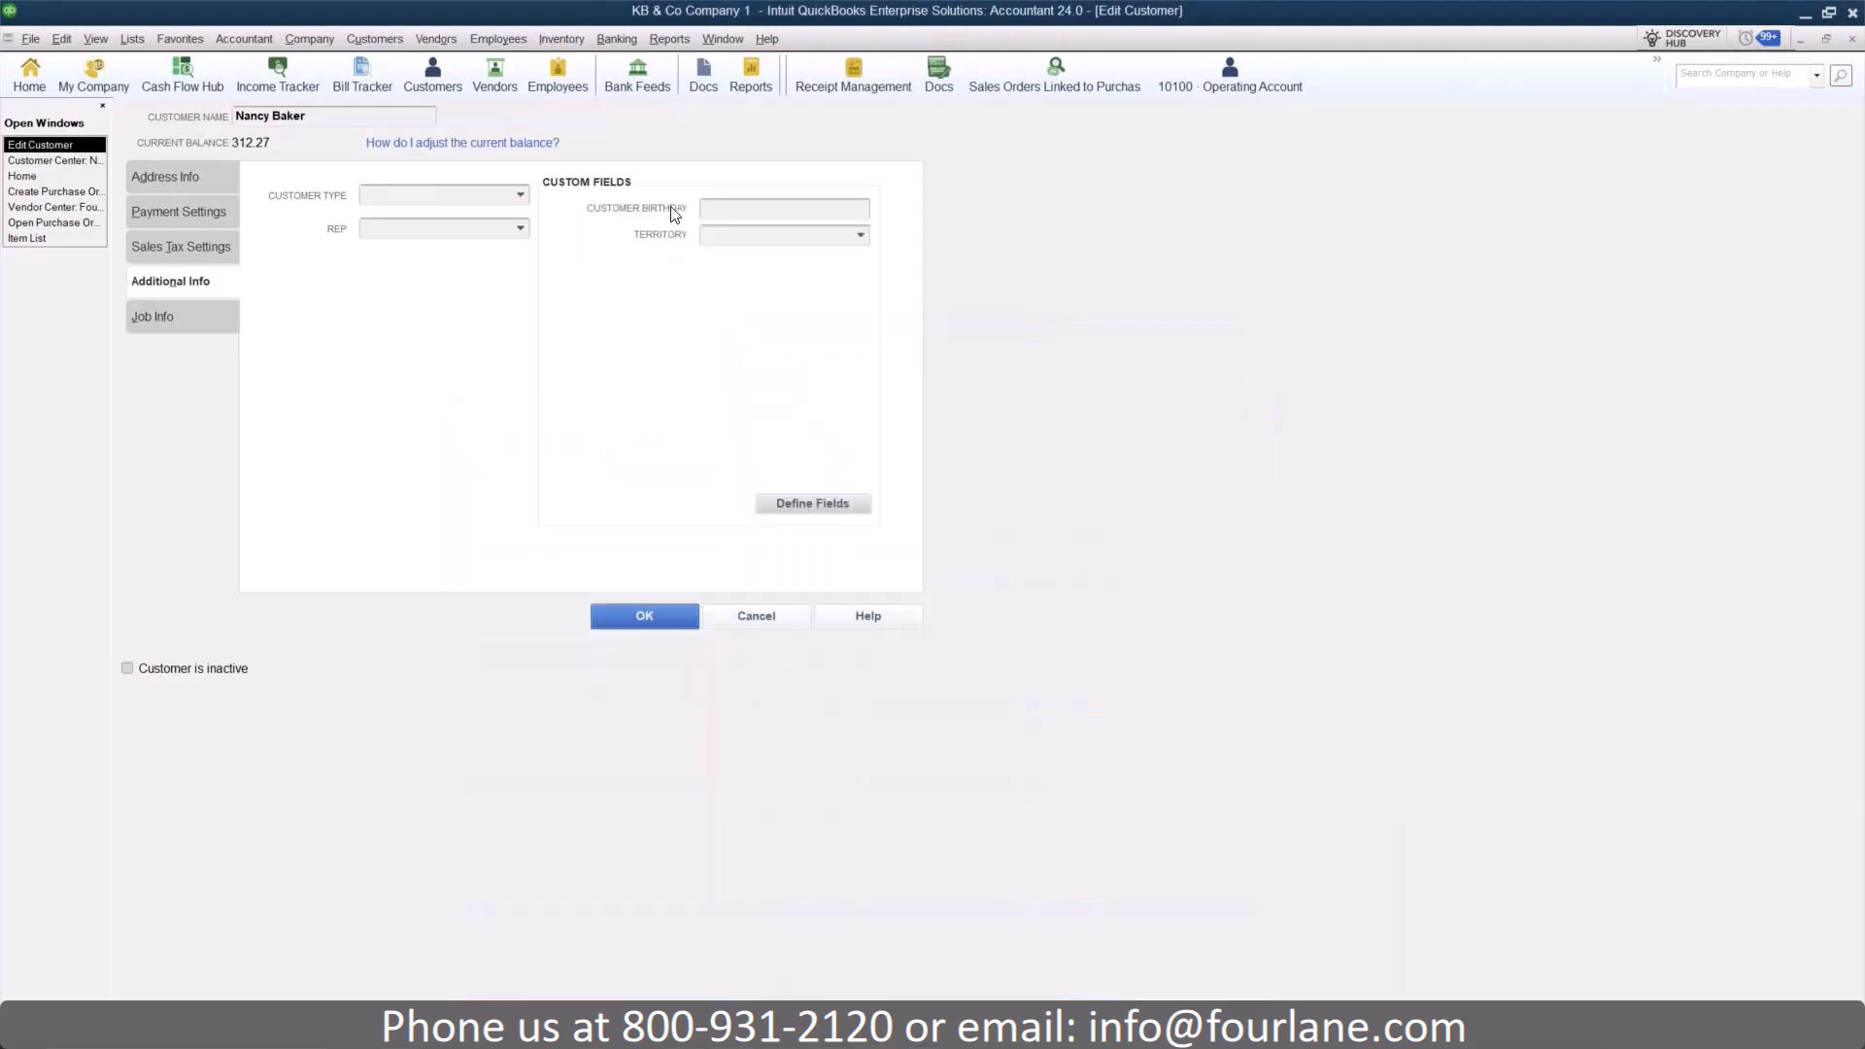
- Enter the customer's birth date, choose a territory, and save the customer record
click(748, 208)
text(01/31/1965)
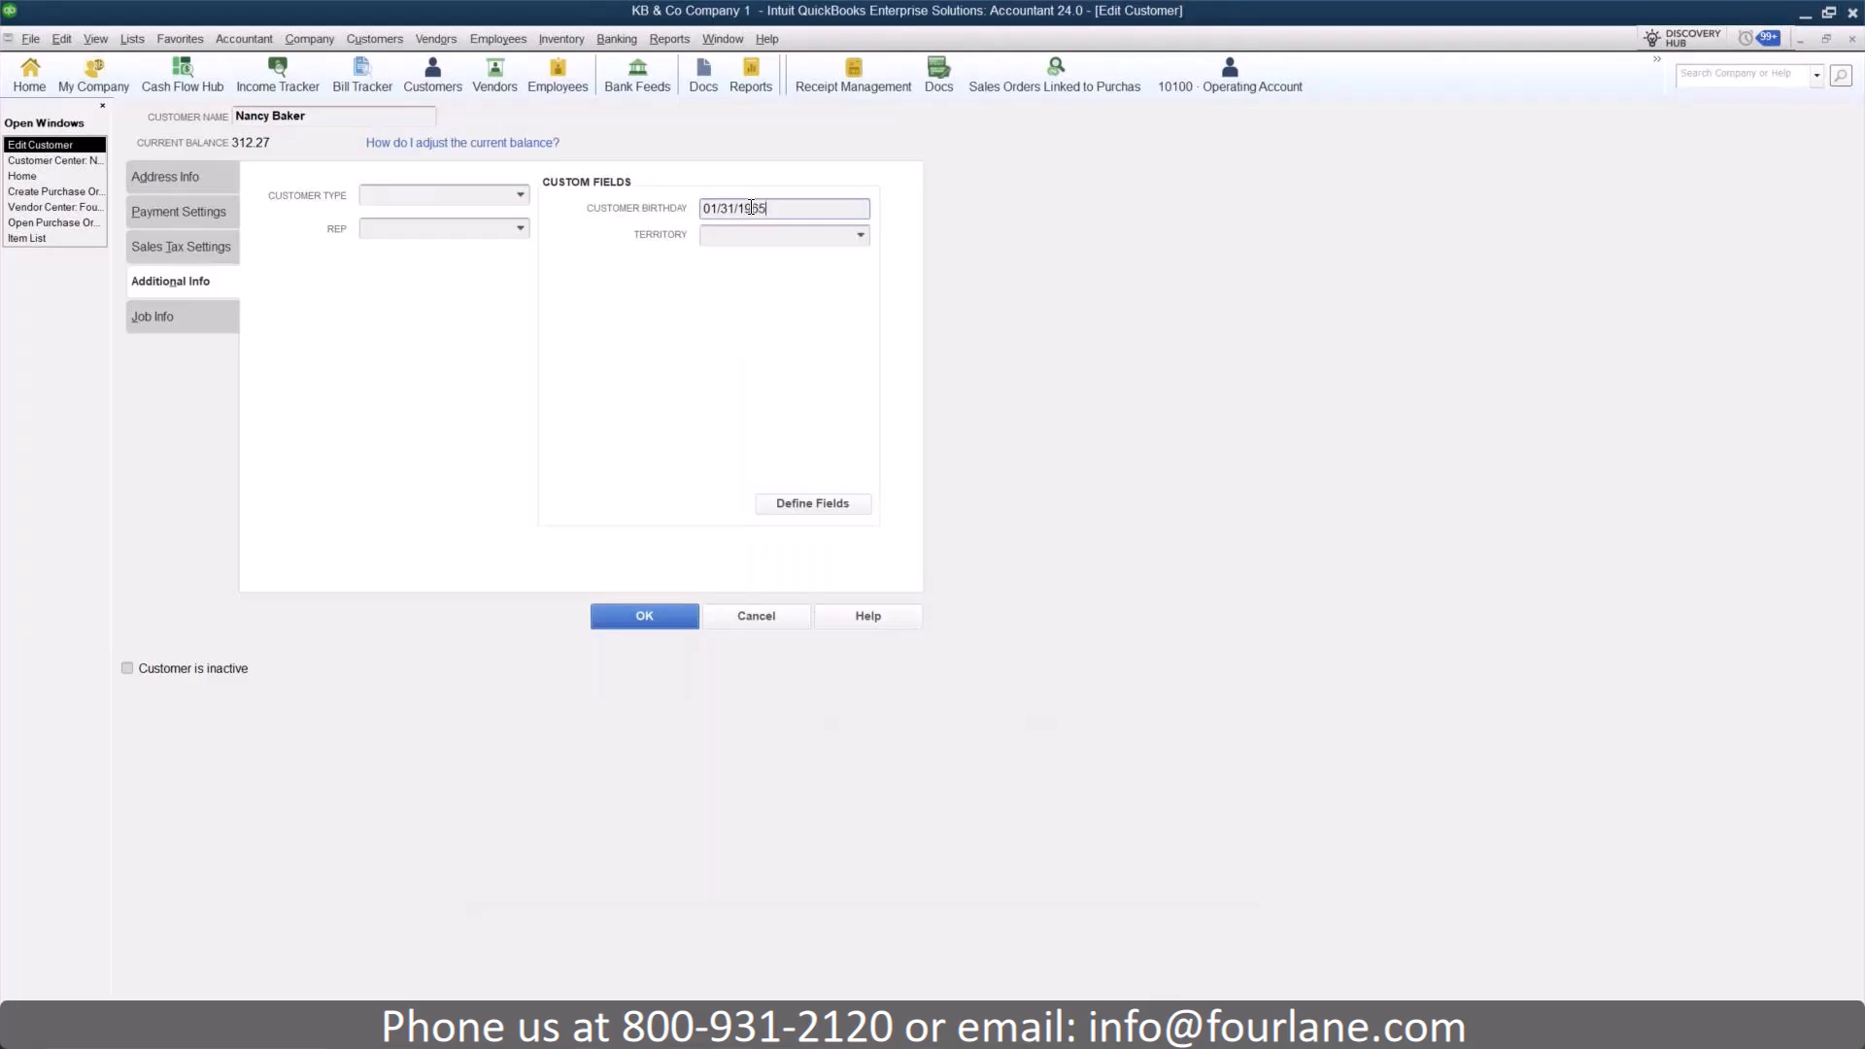
click(860, 235)
click(732, 296)
click(633, 618)
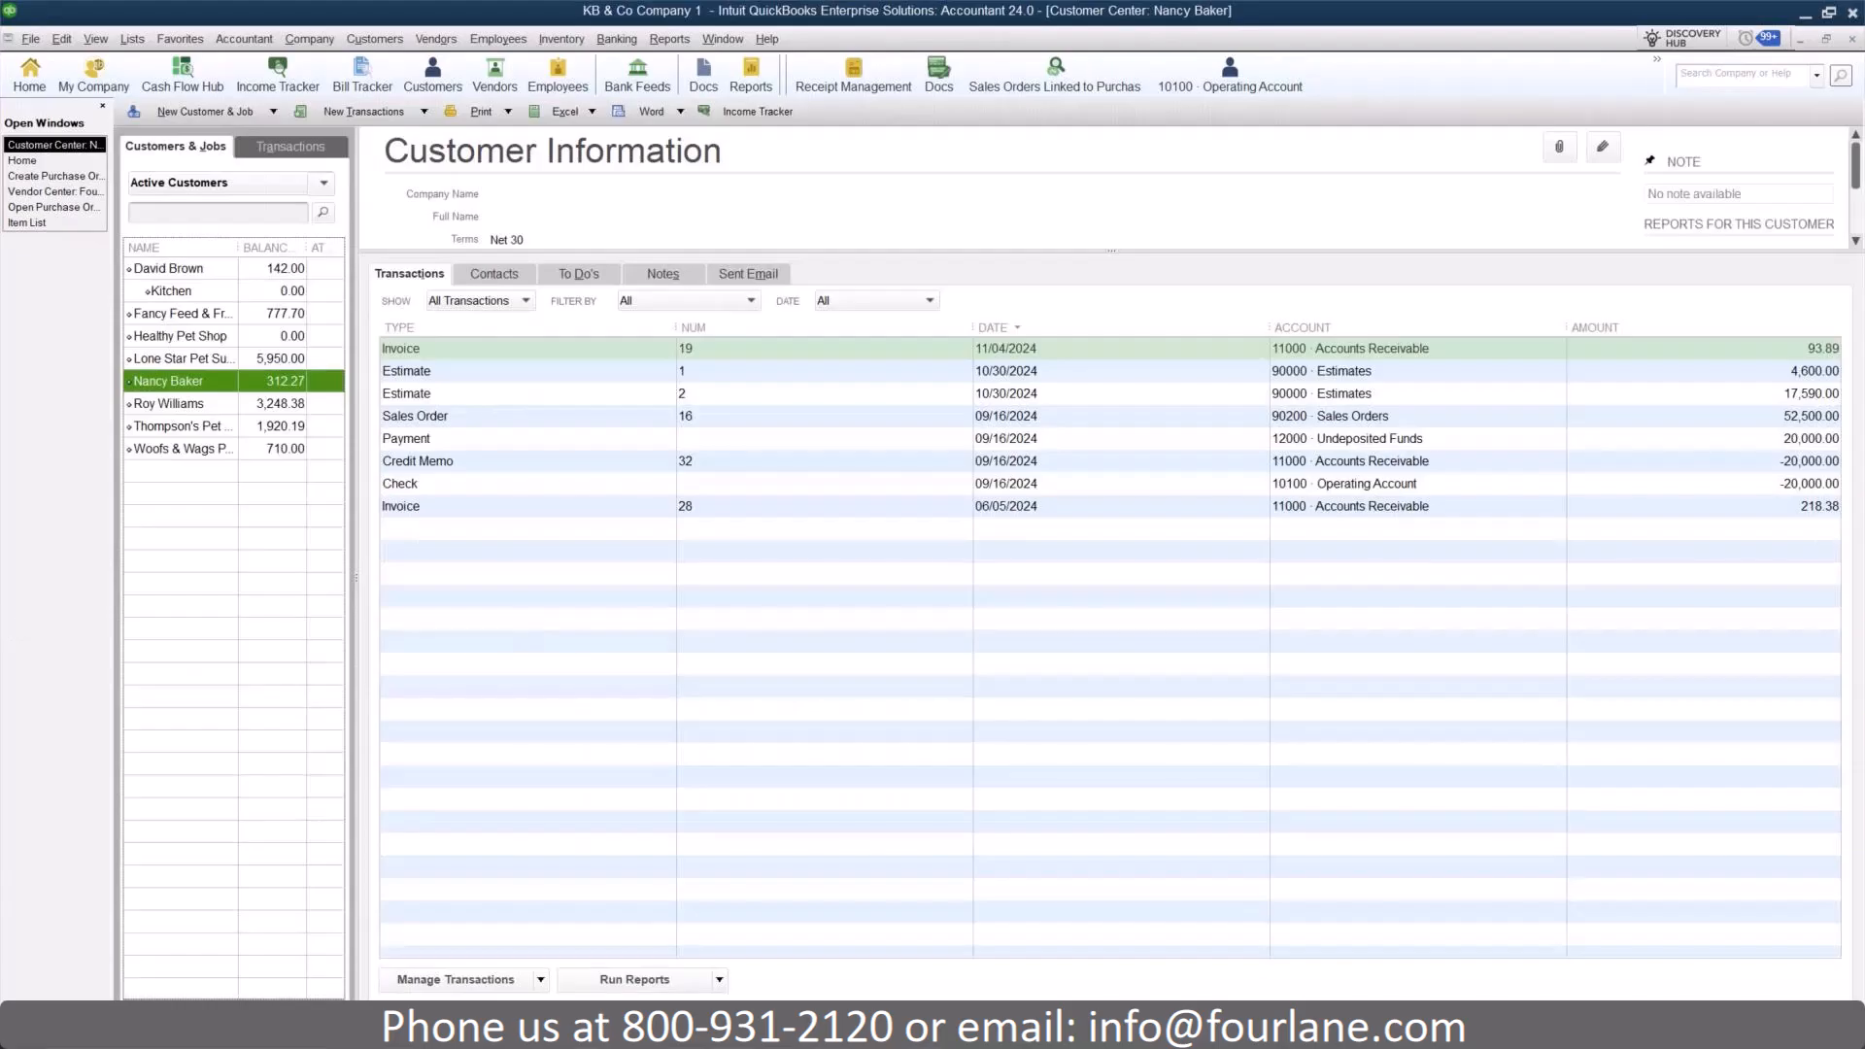
- Start a new sales order and open the data layout customization of the Custom Sales Order template
click(48, 164)
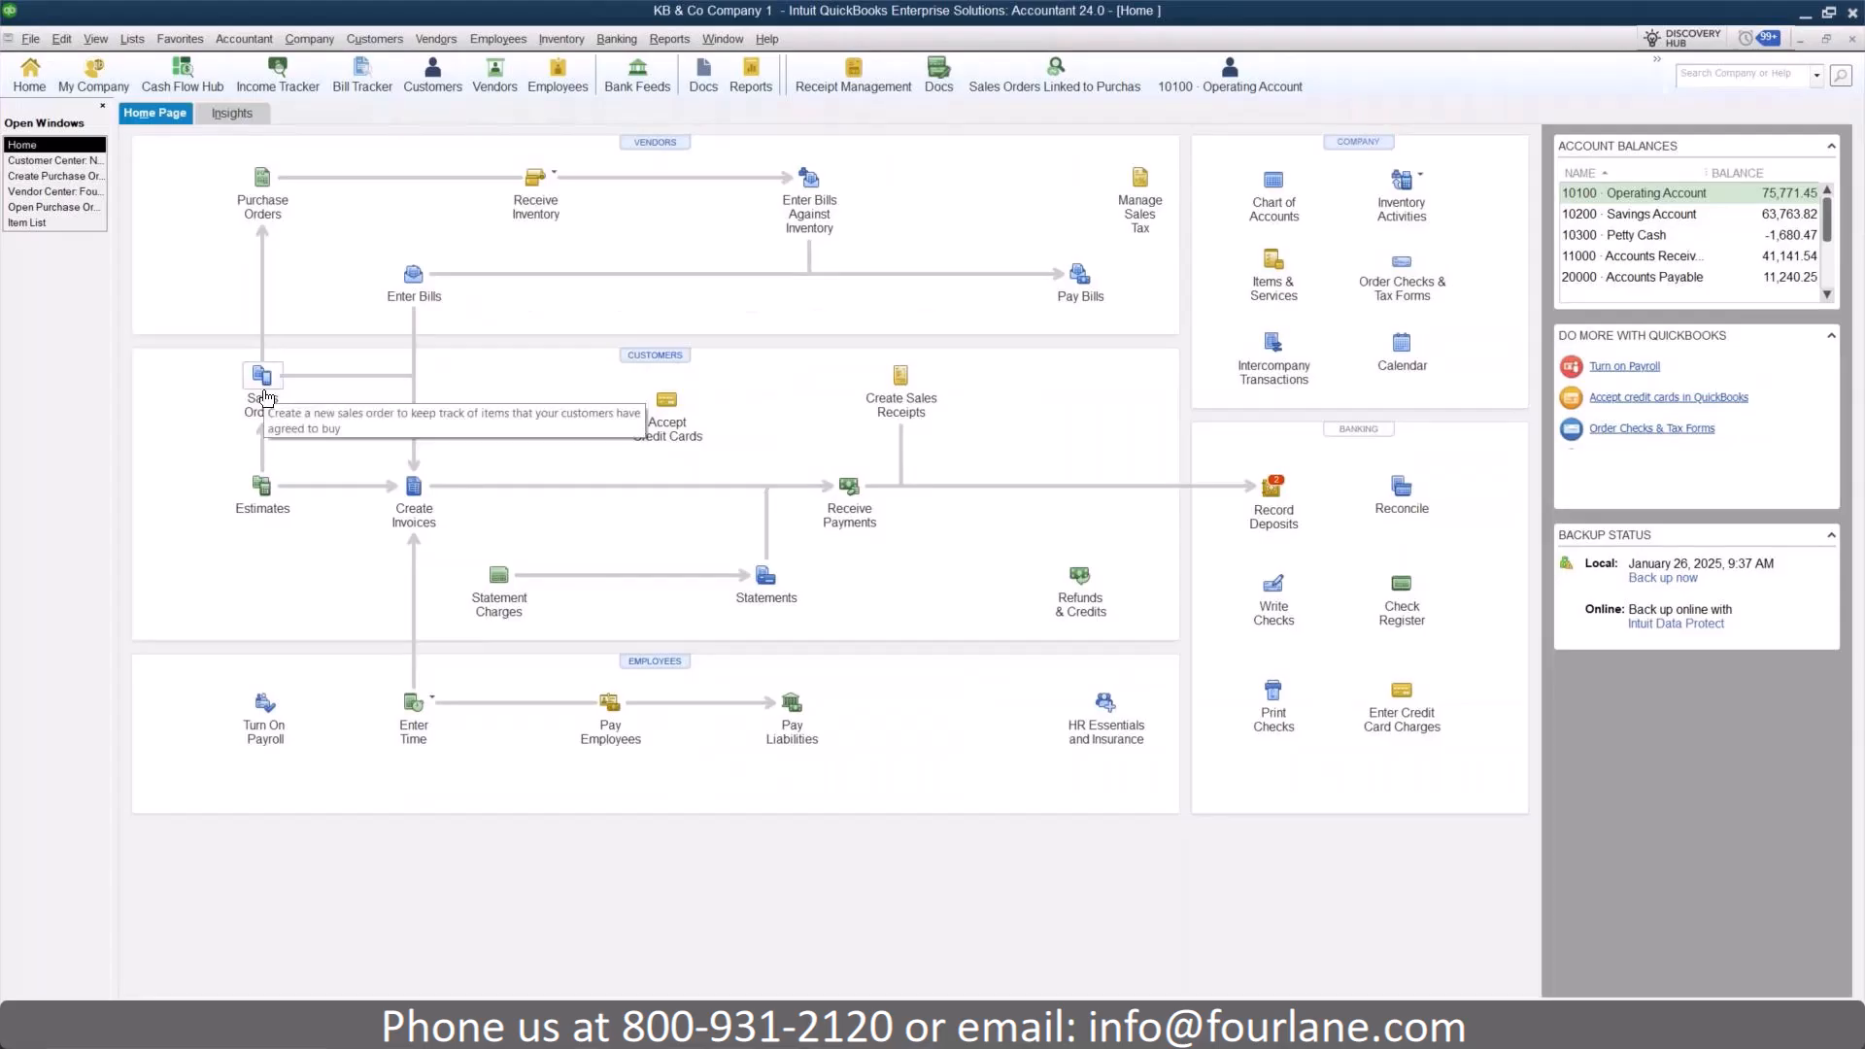
click(267, 397)
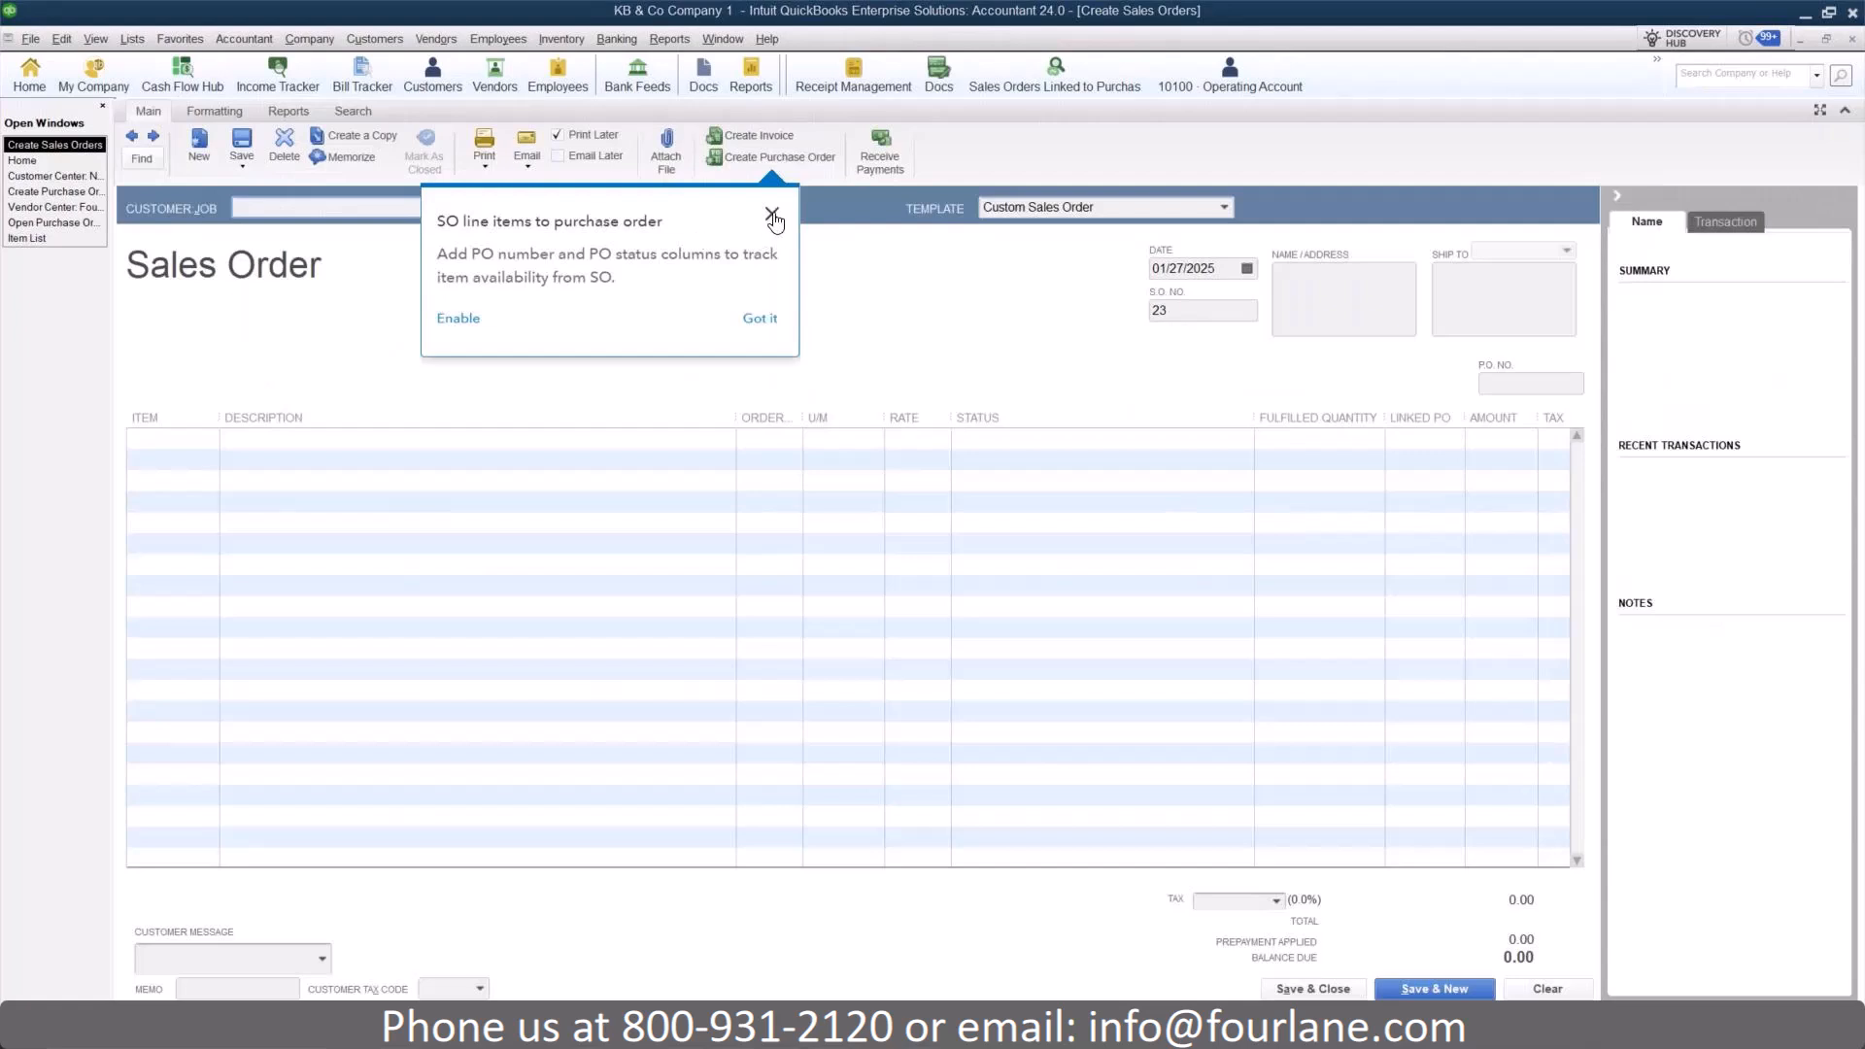
click(772, 214)
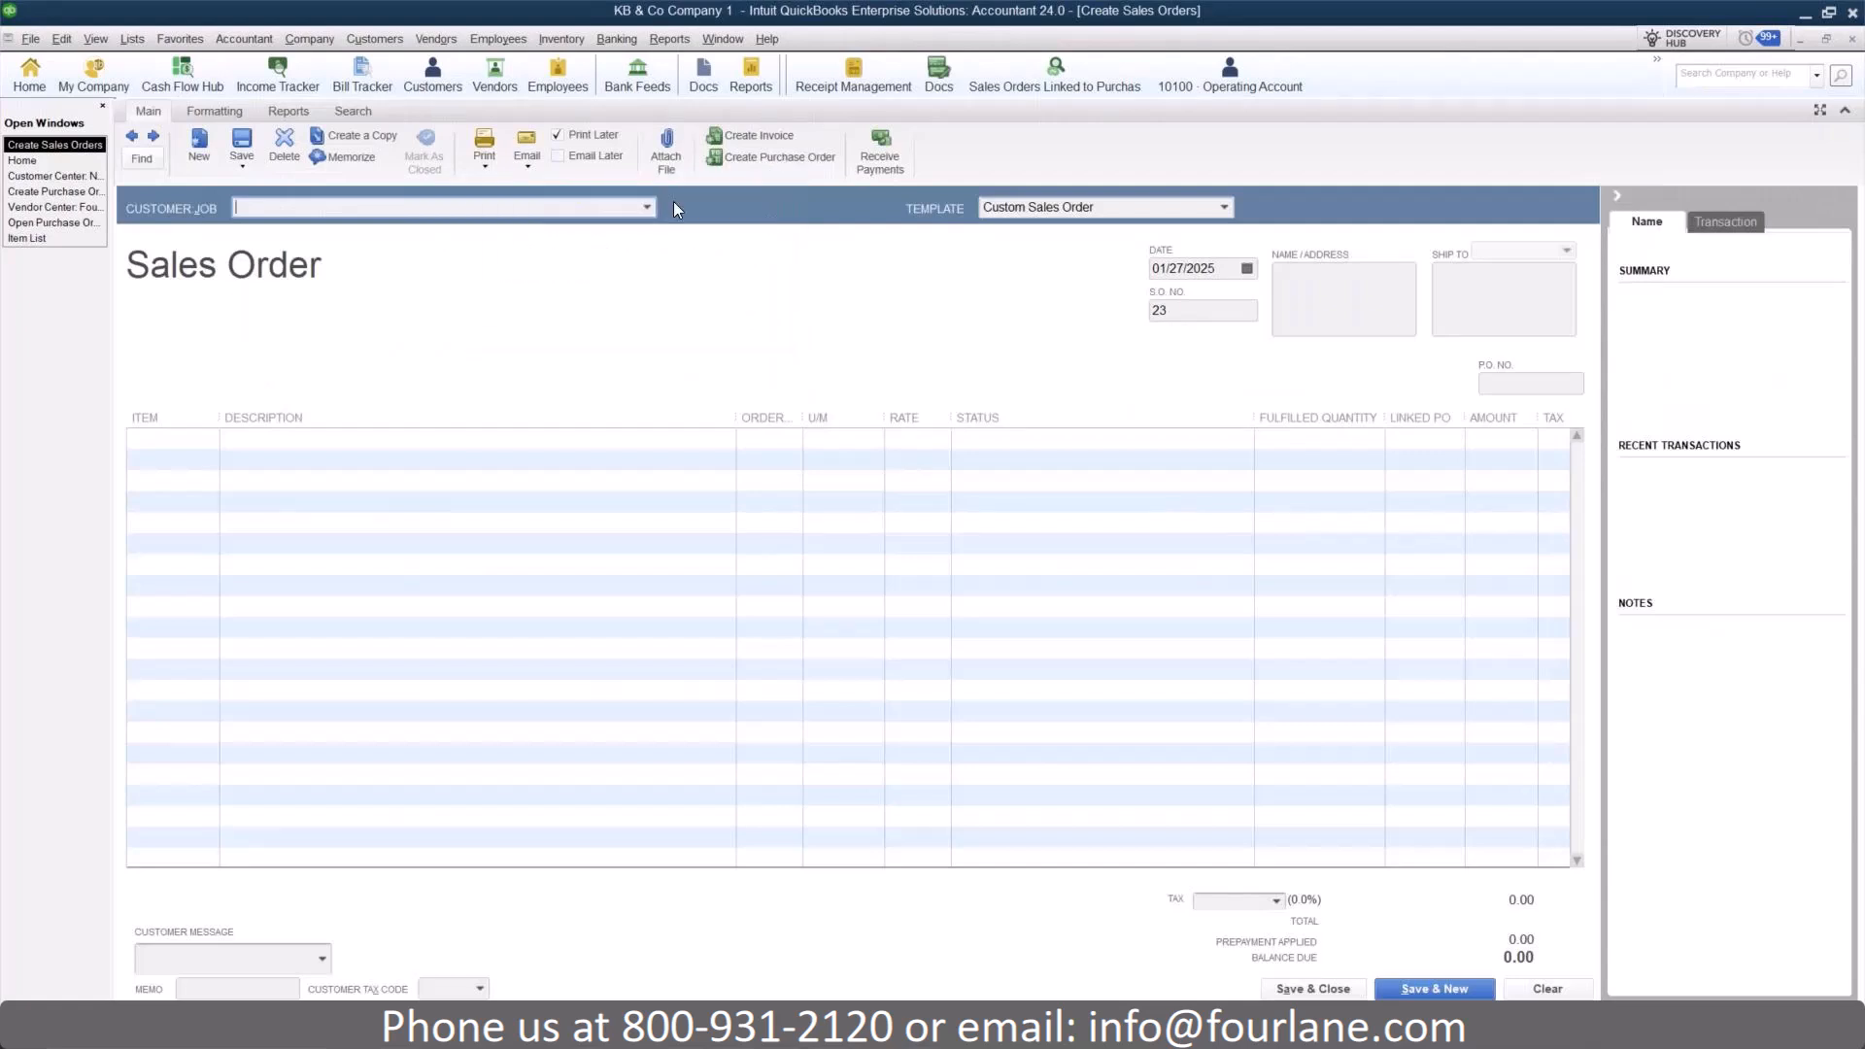
click(206, 111)
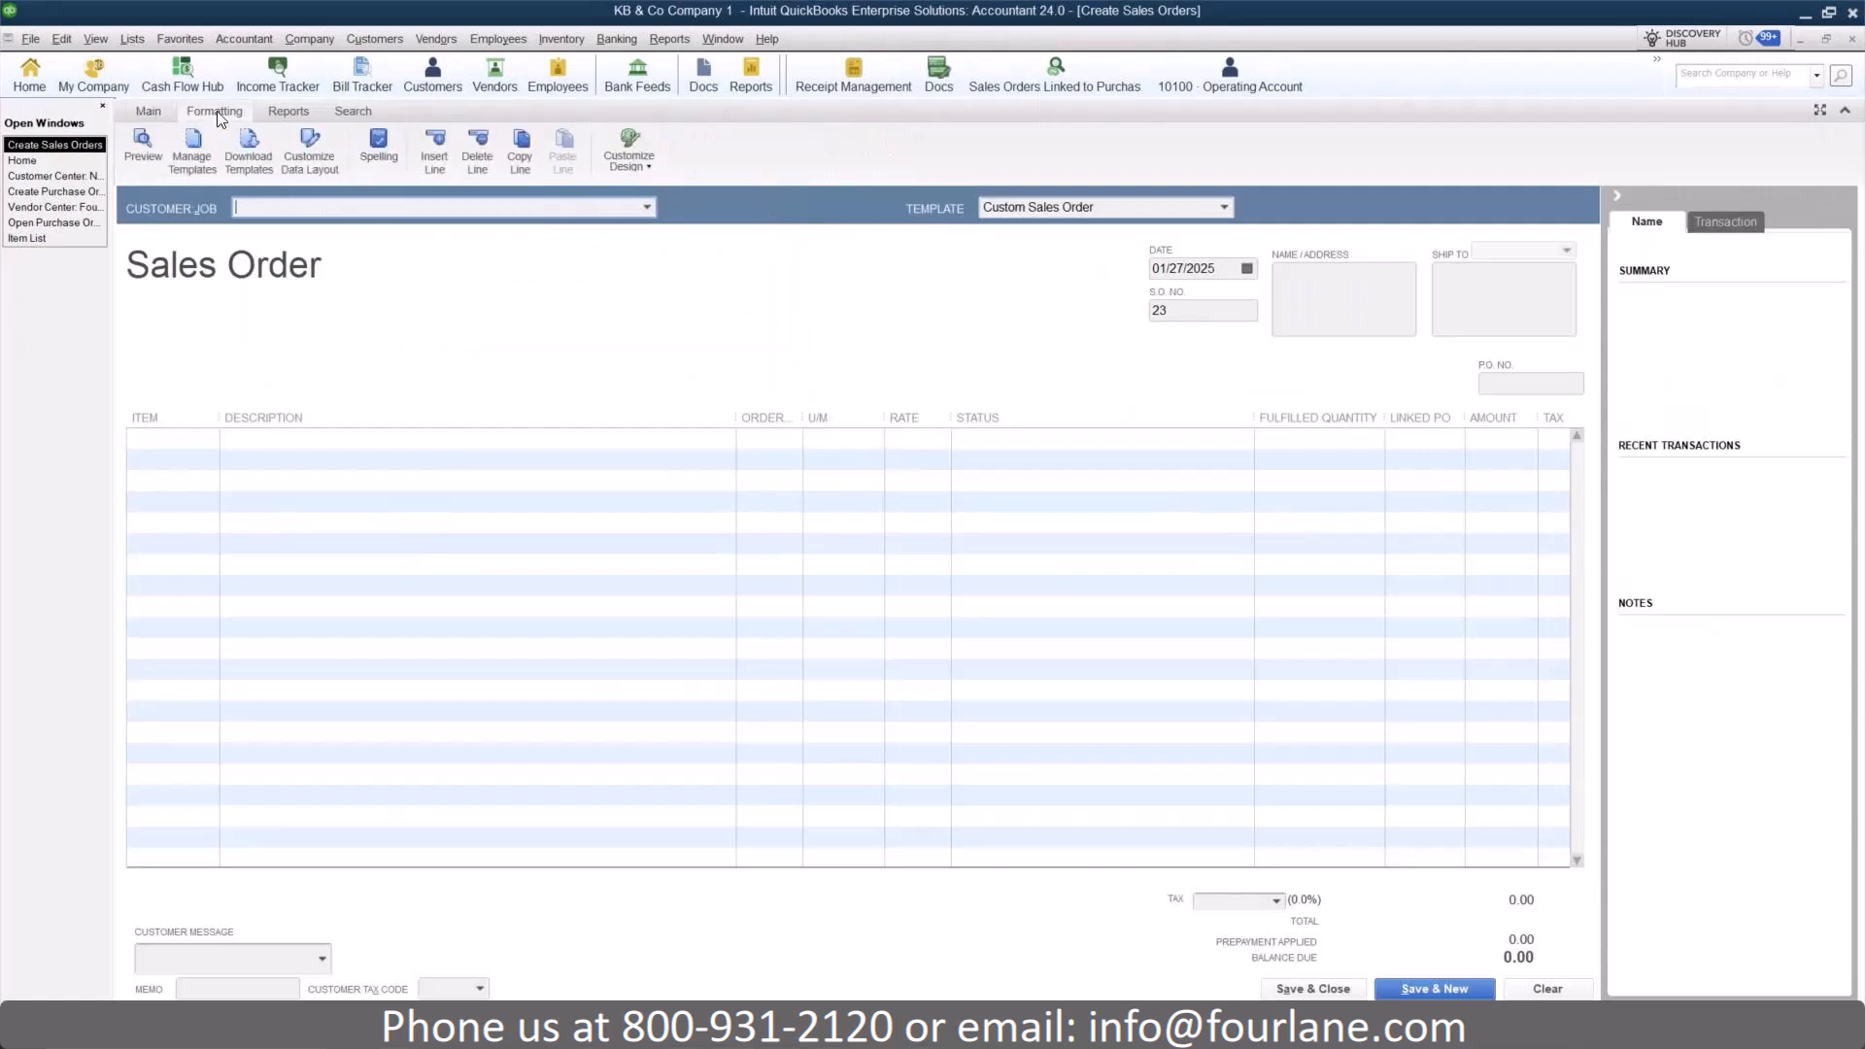
click(322, 170)
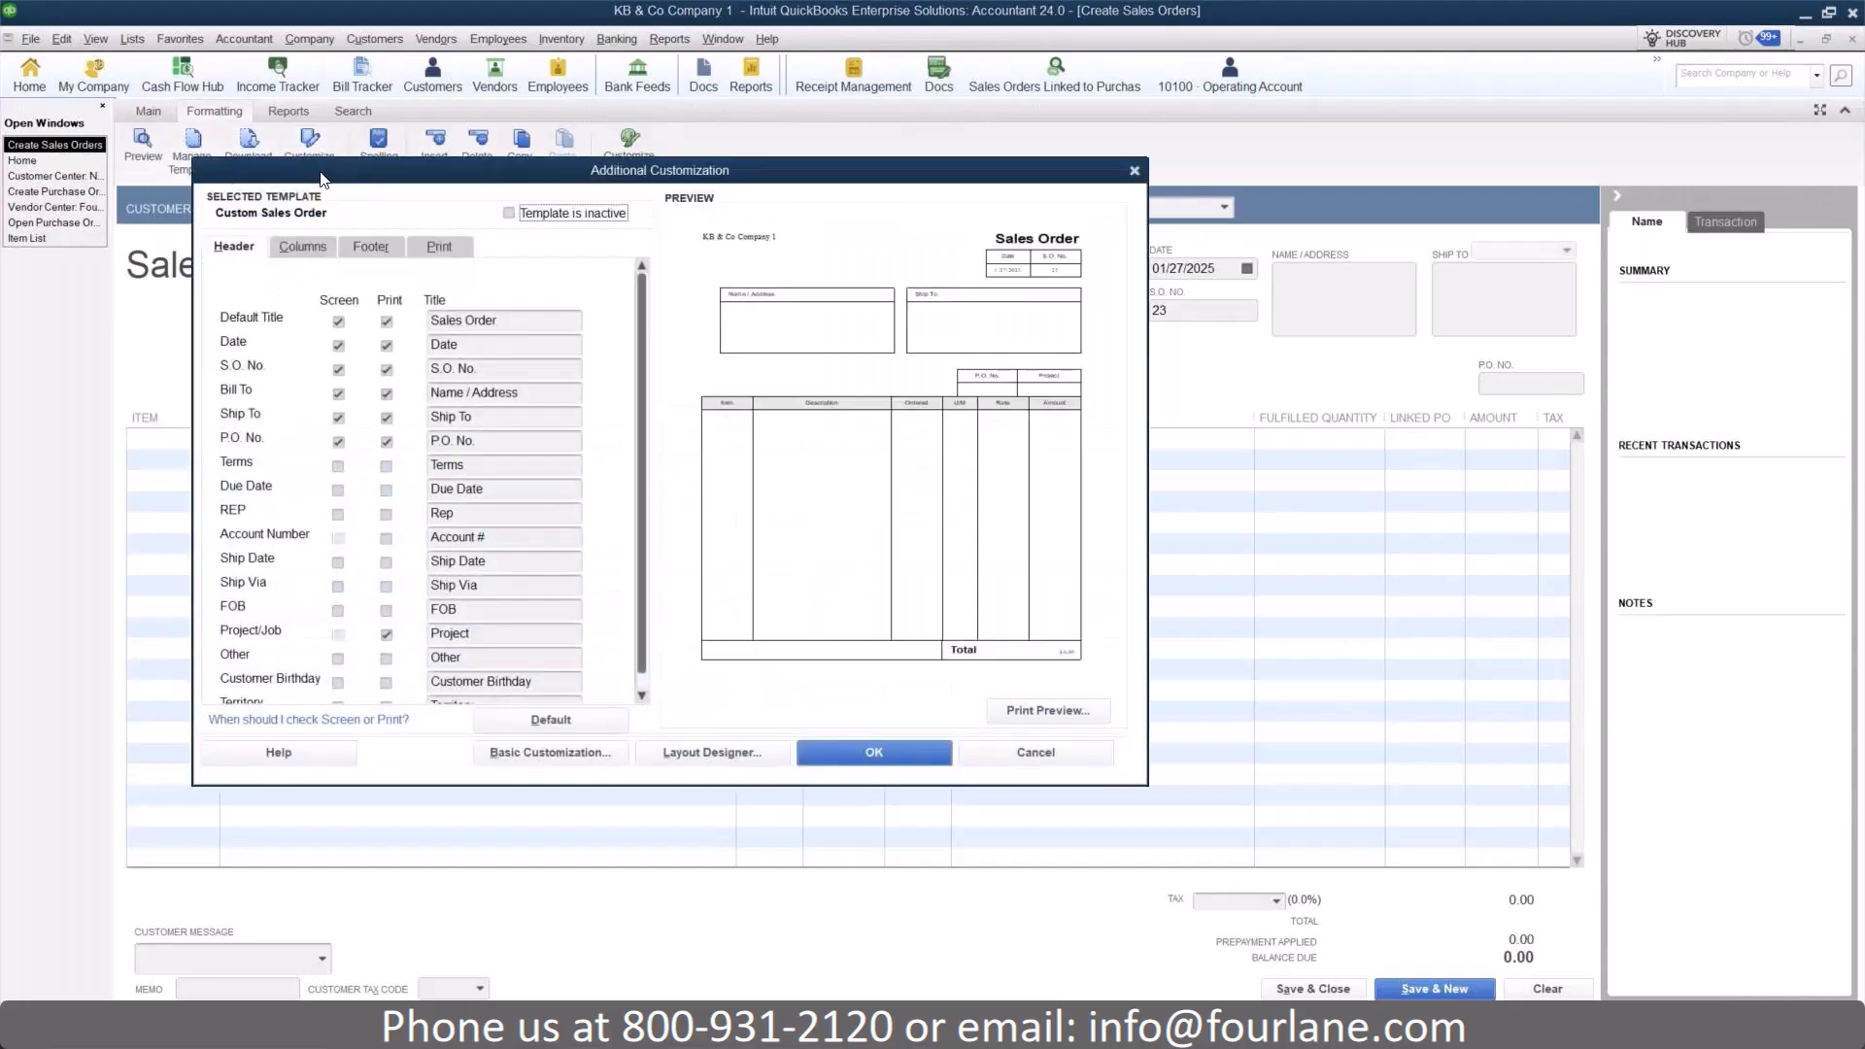
- Turn on the Territory header field for both screen and print in the Custom Sales Order template and save the layout
scroll(356, 447, down, 1)
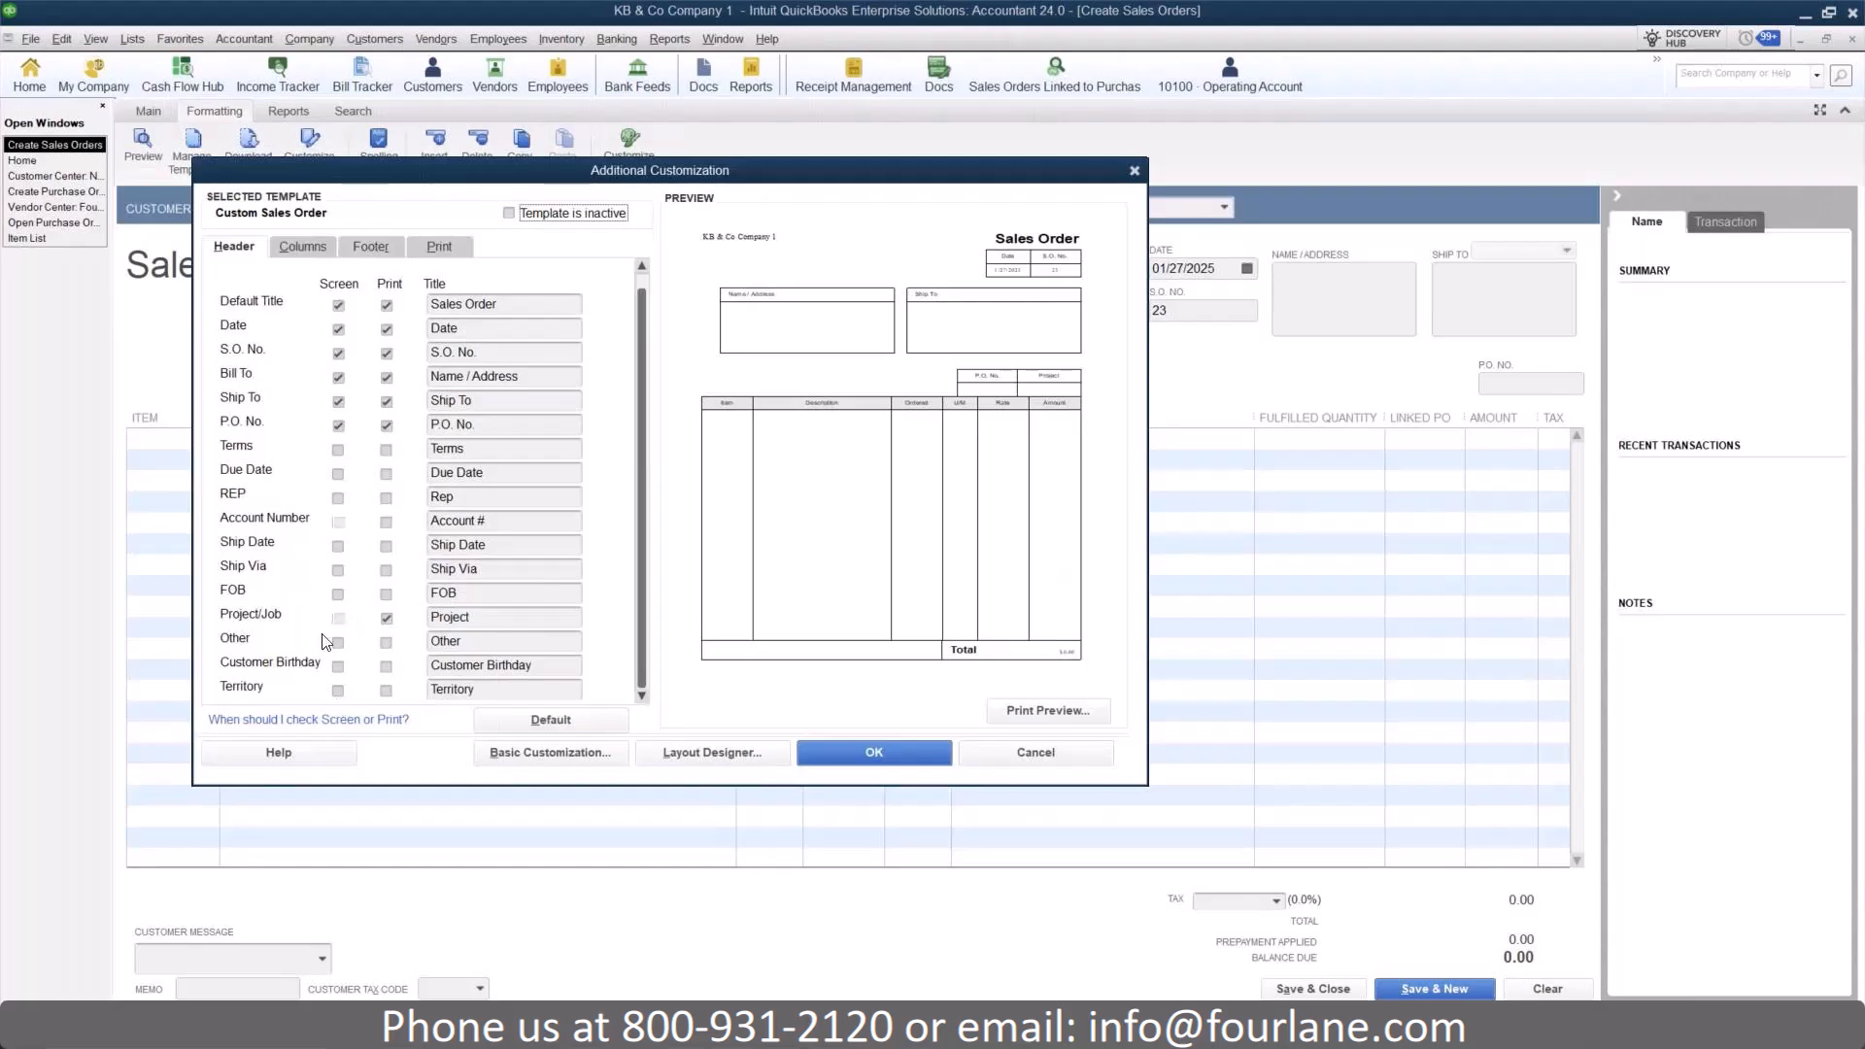
click(338, 691)
click(1010, 457)
click(385, 691)
click(967, 450)
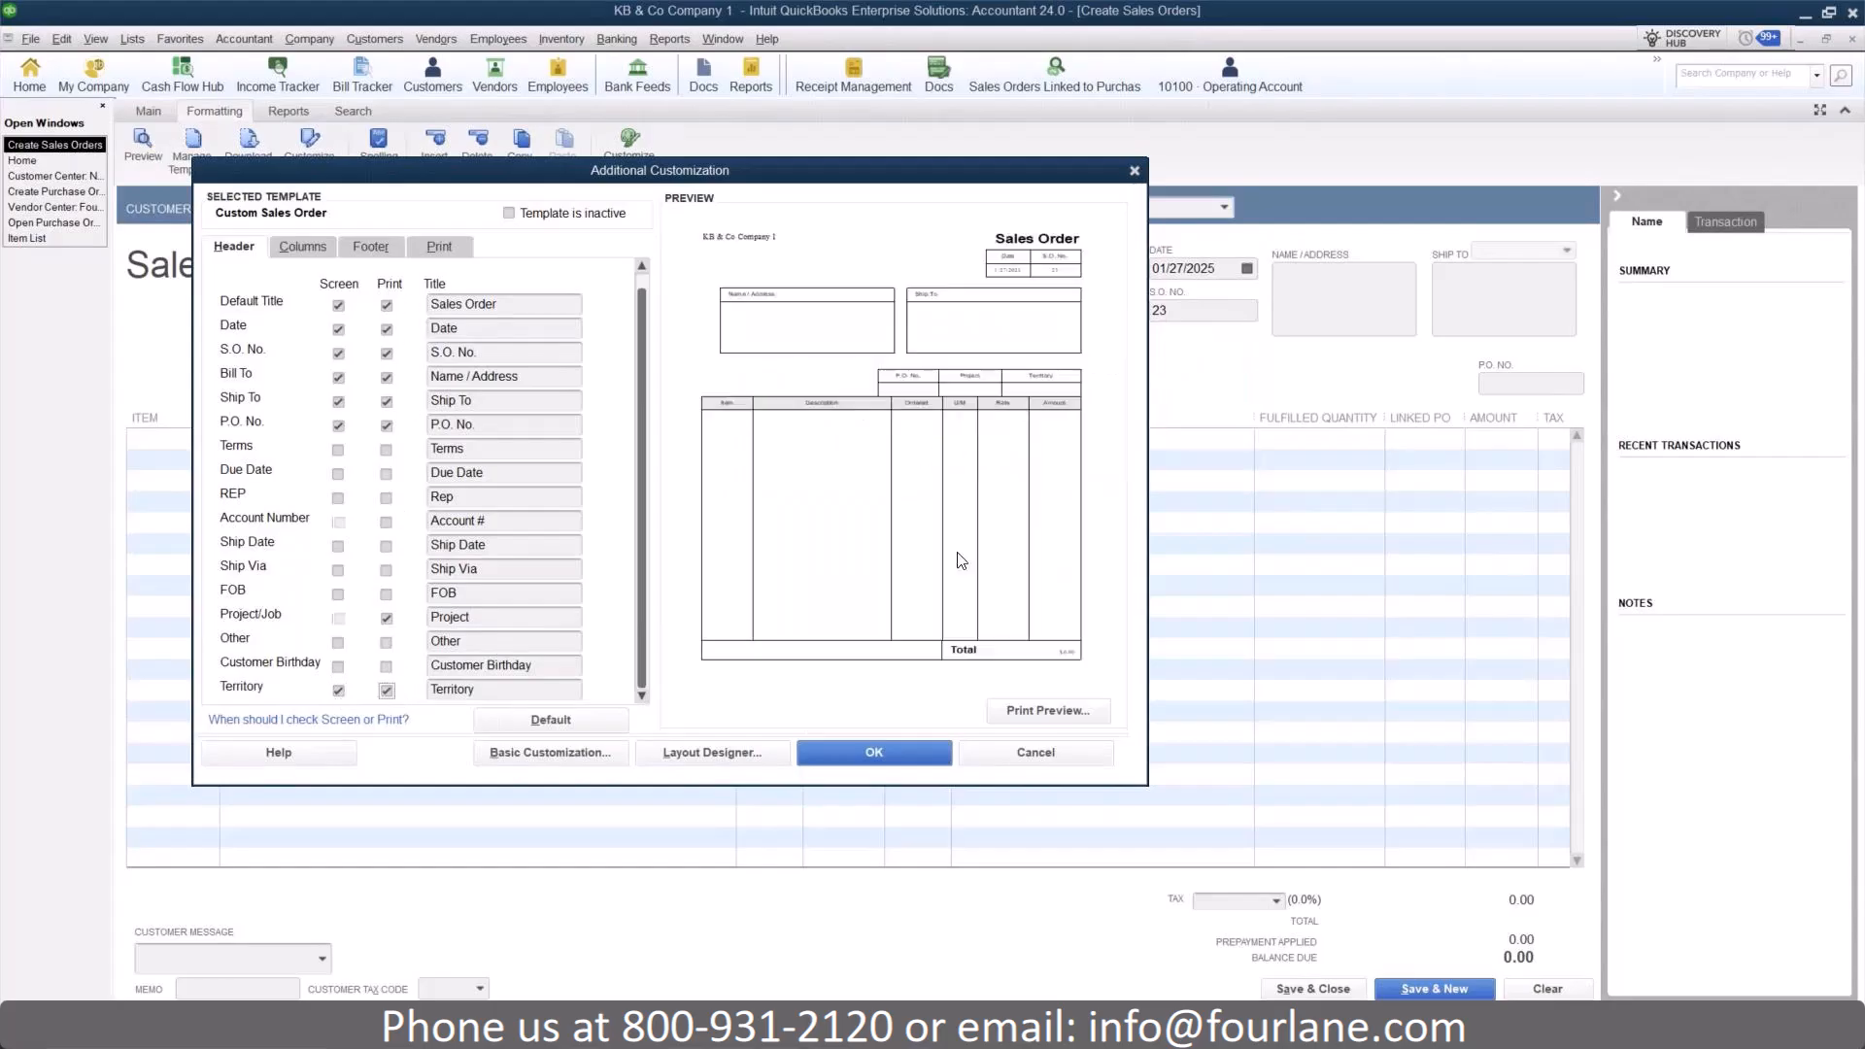
click(874, 752)
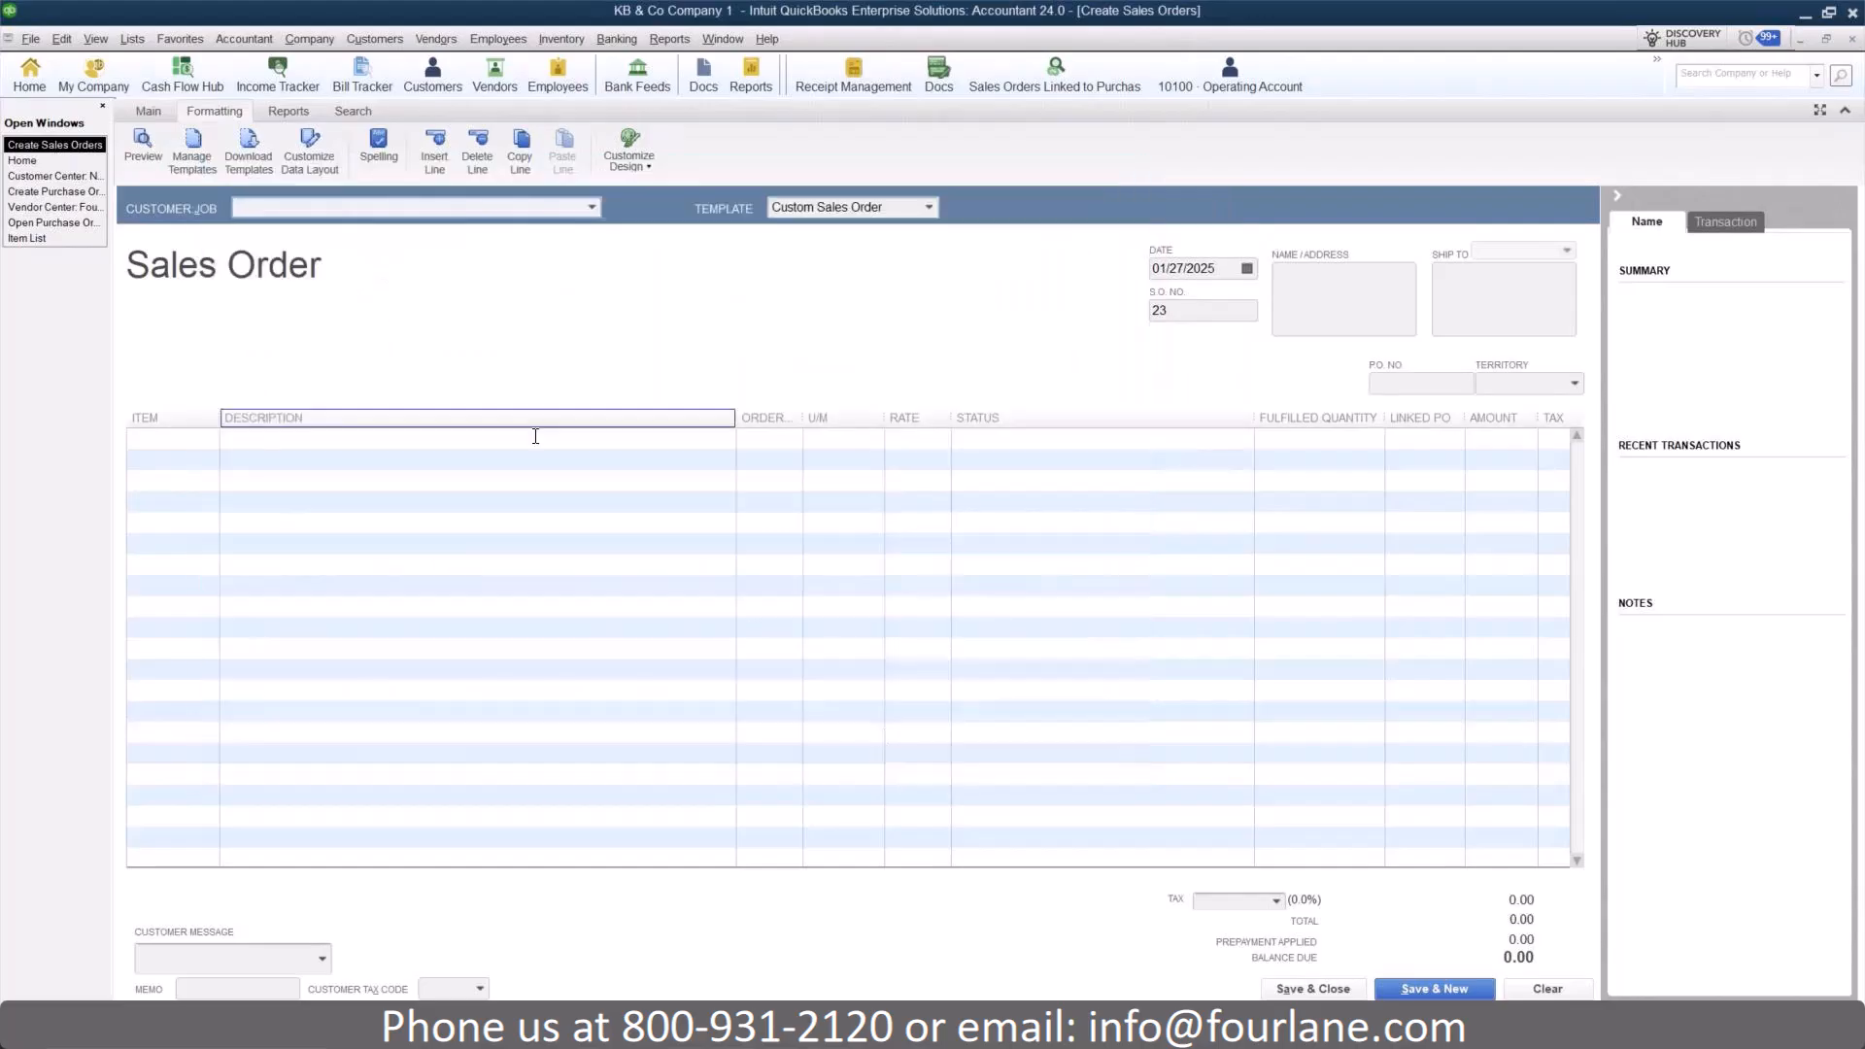
- Select the customer whose territory was filled in on the sales order and add a line for 2 Dog Bowls
click(591, 207)
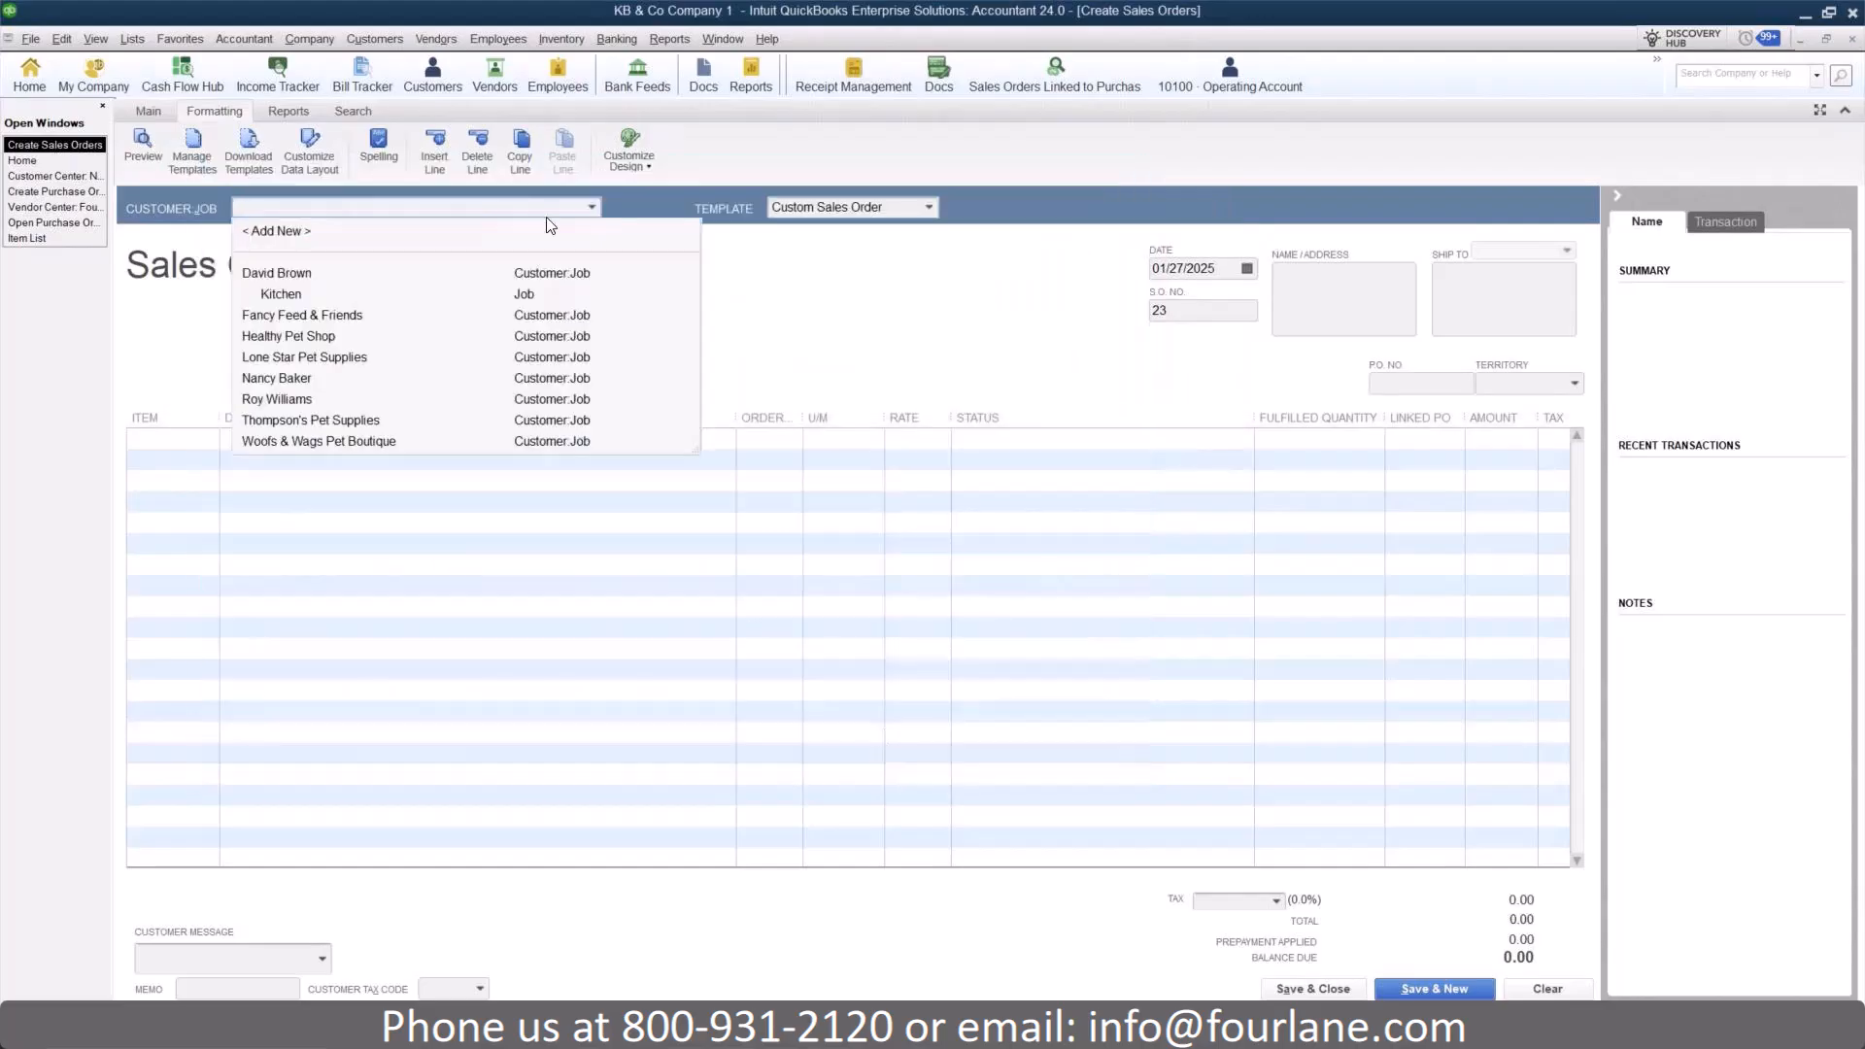
click(323, 379)
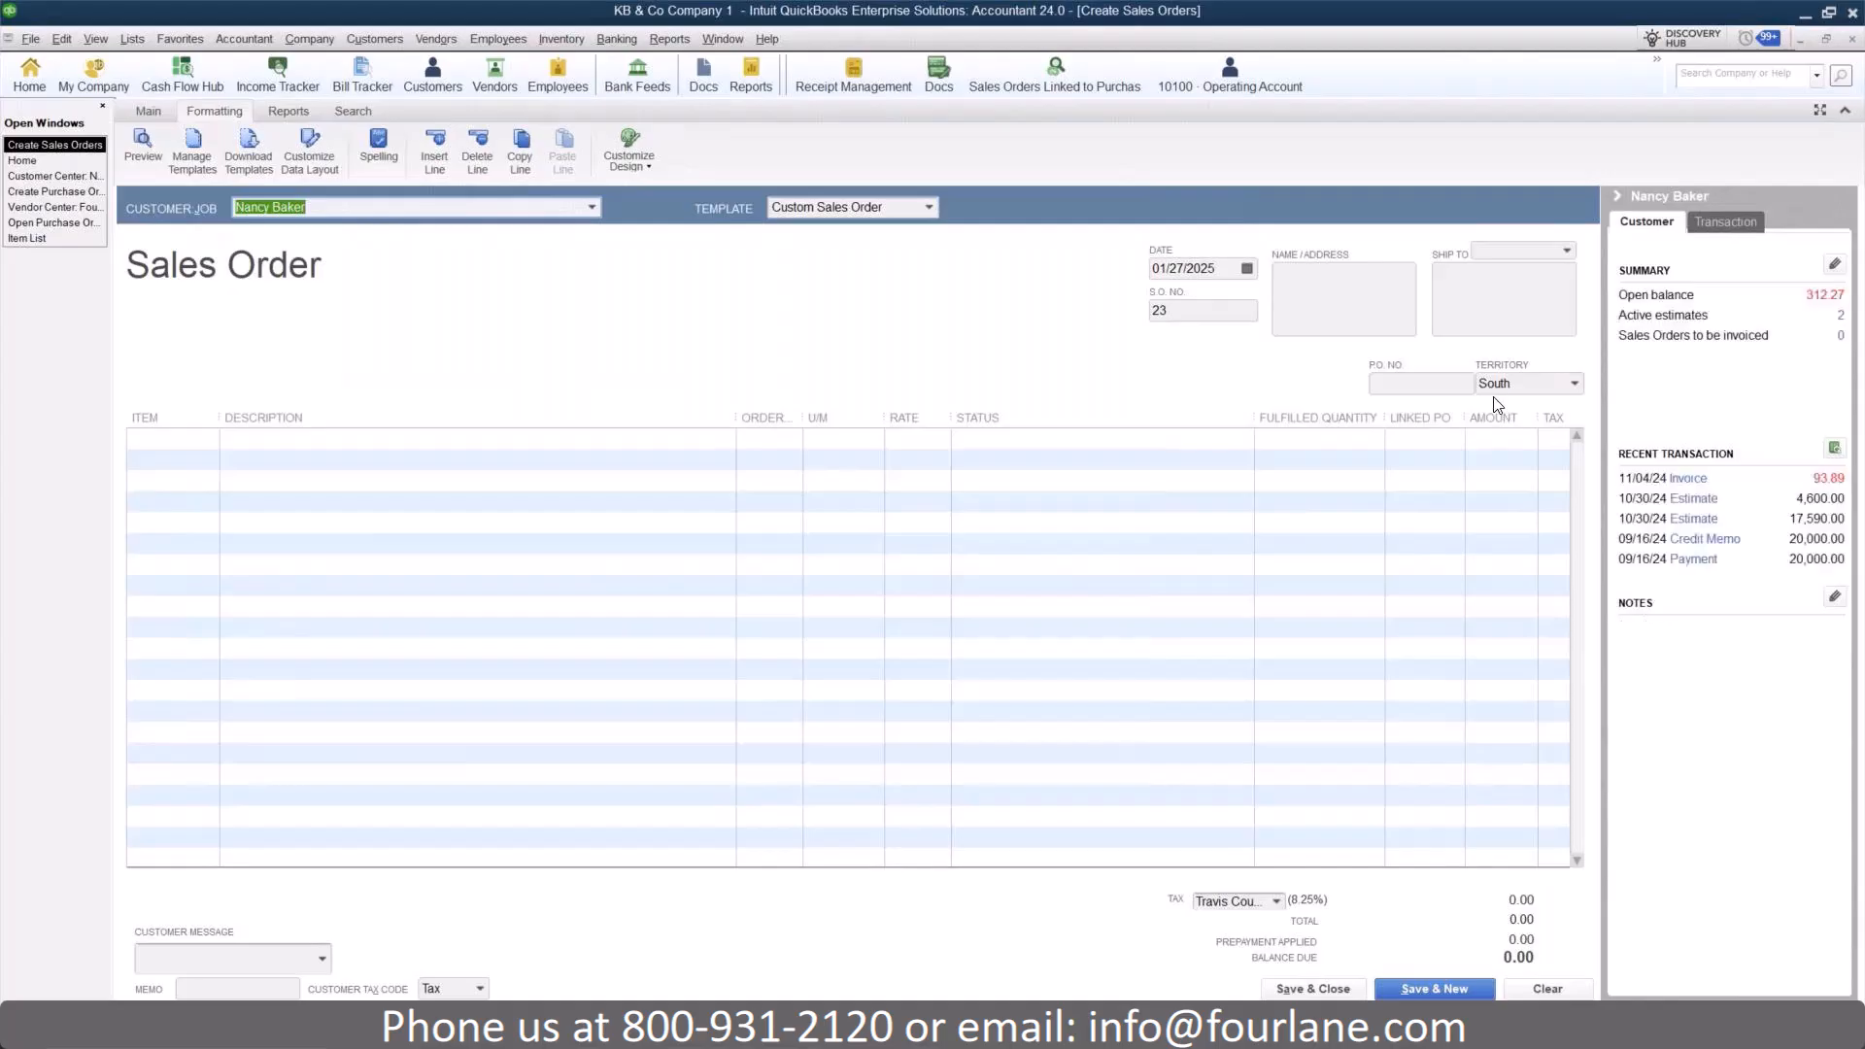
click(179, 439)
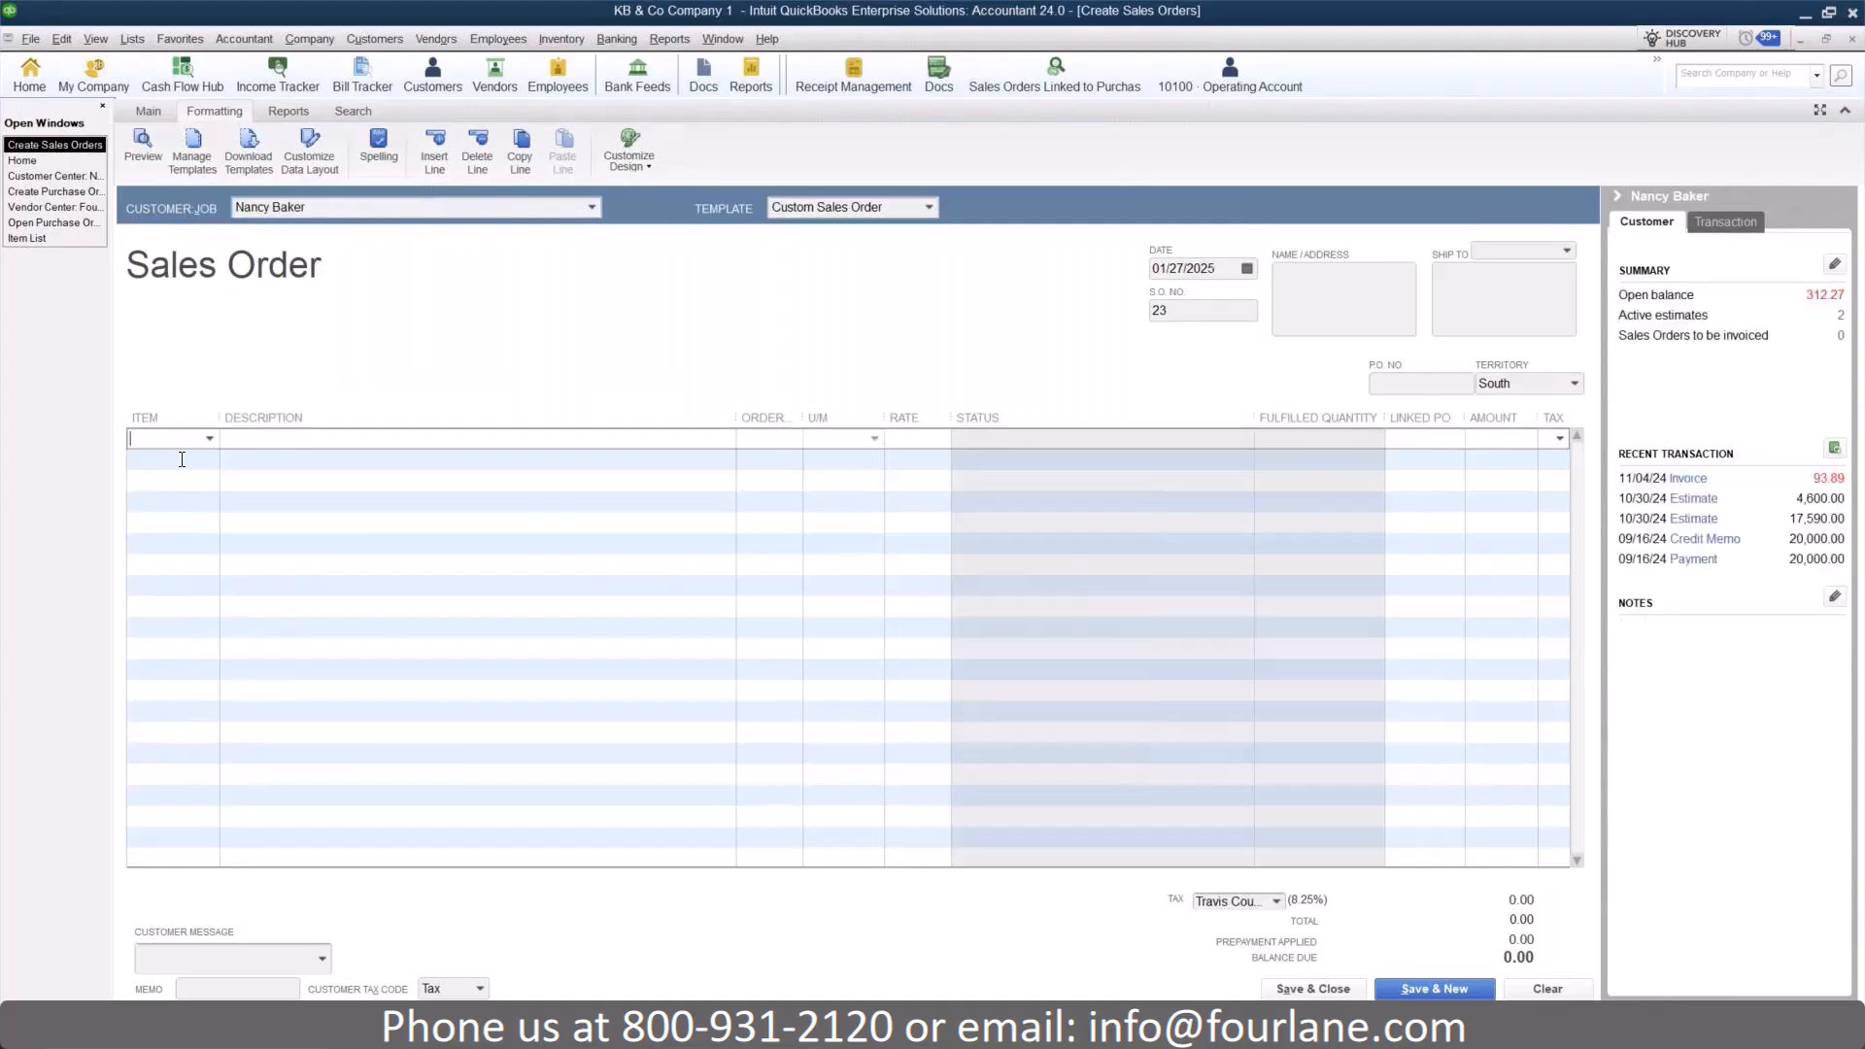
click(192, 627)
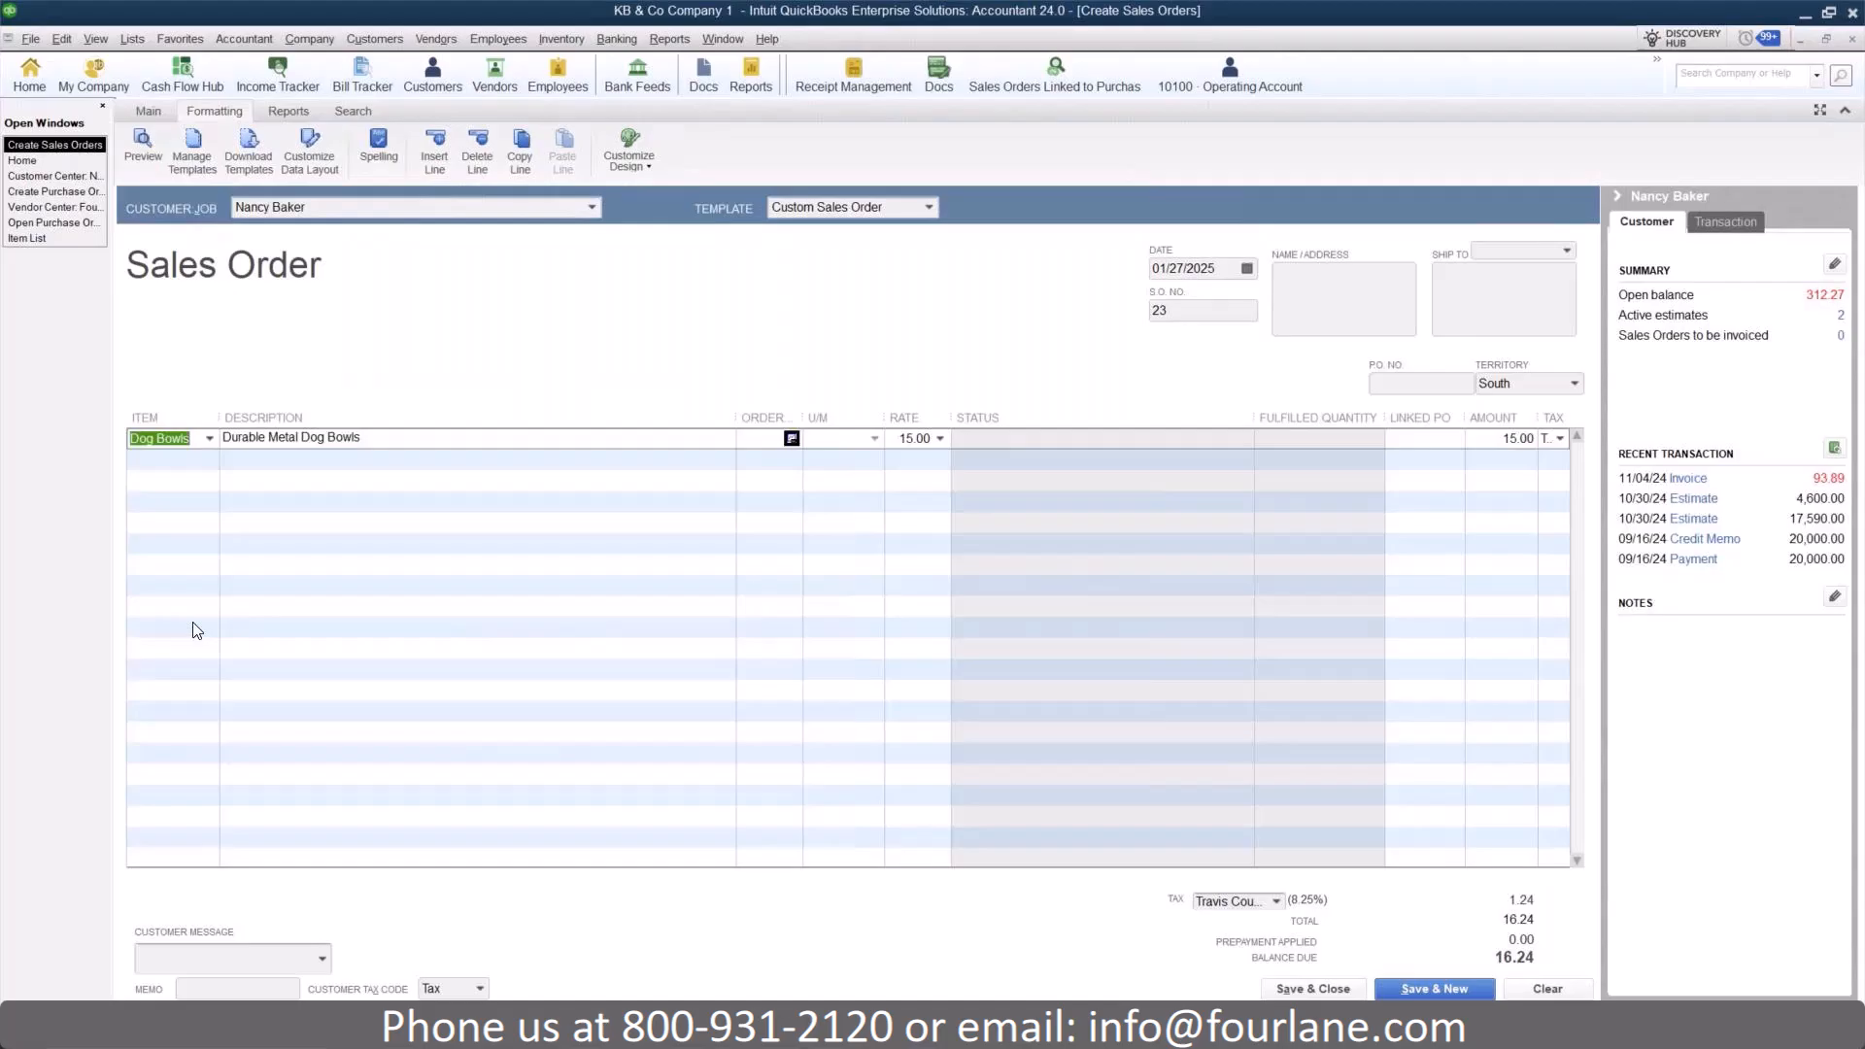
click(768, 442)
text(2)
click(383, 460)
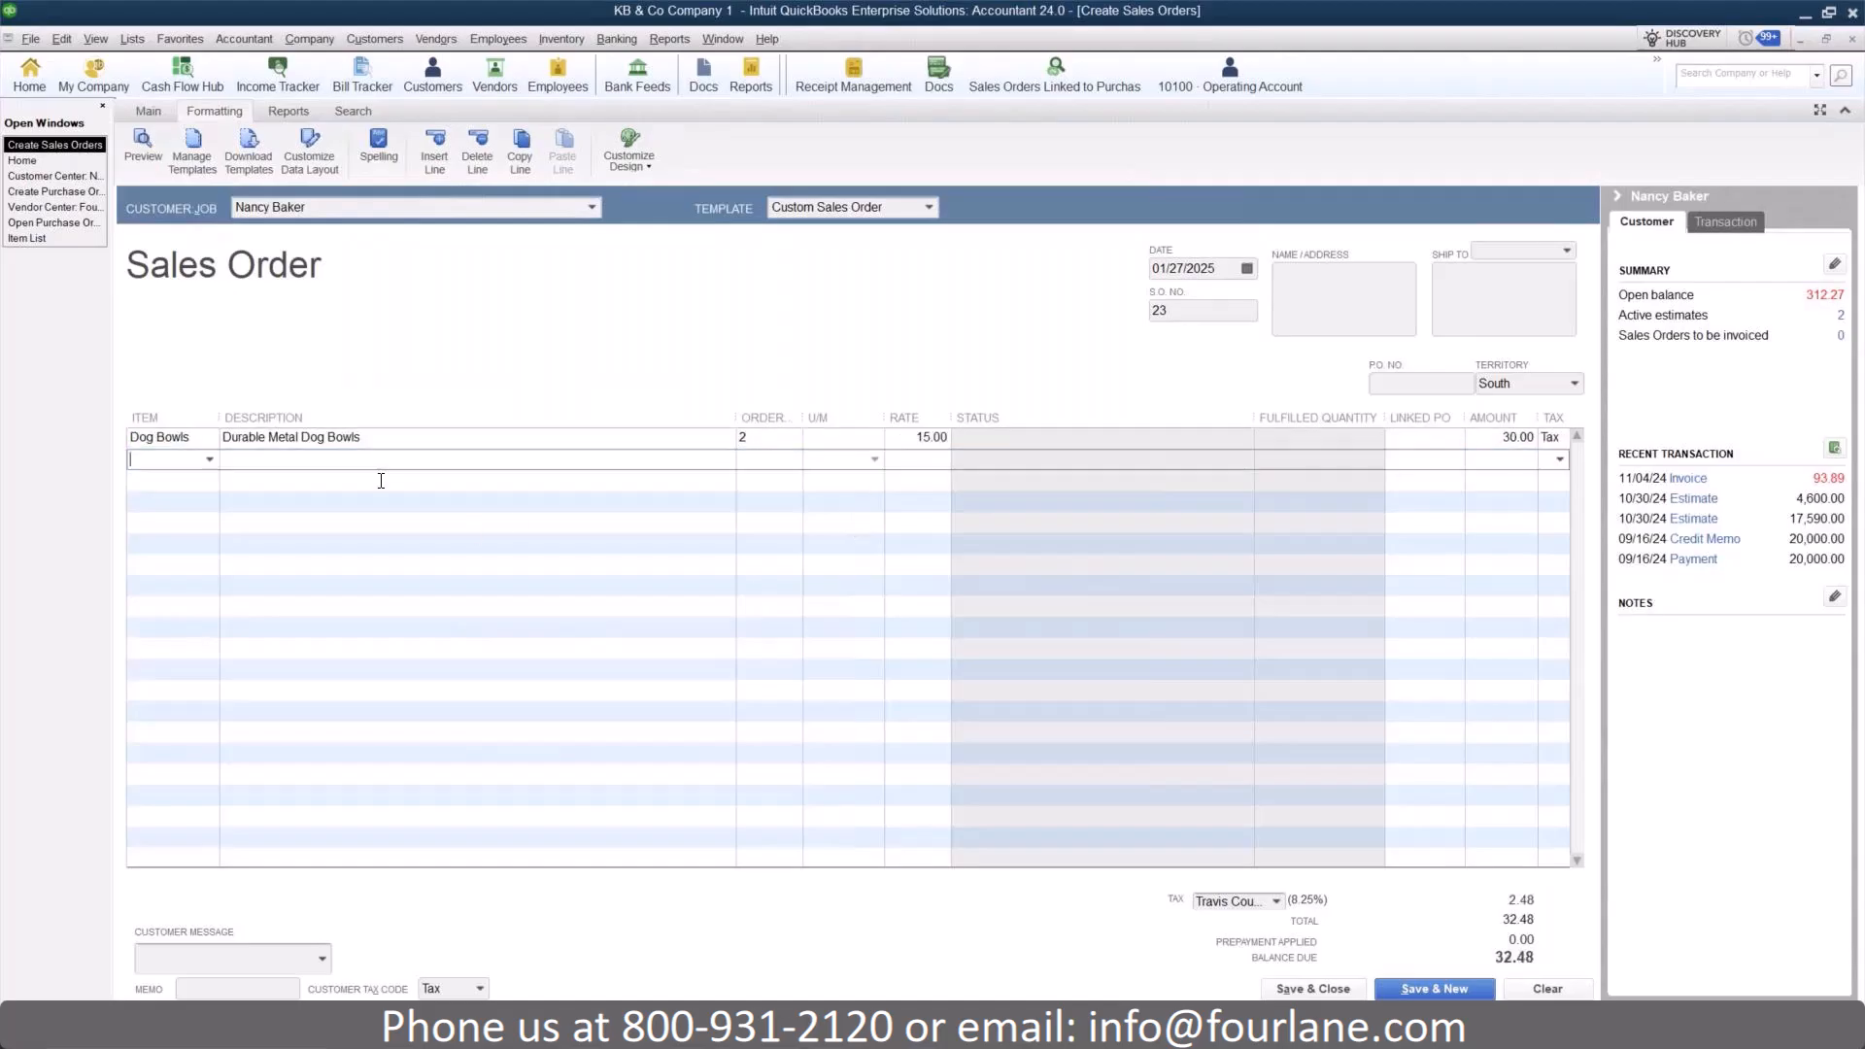
- Save the sales order with a wider Item column and create an invoice from it
click(148, 111)
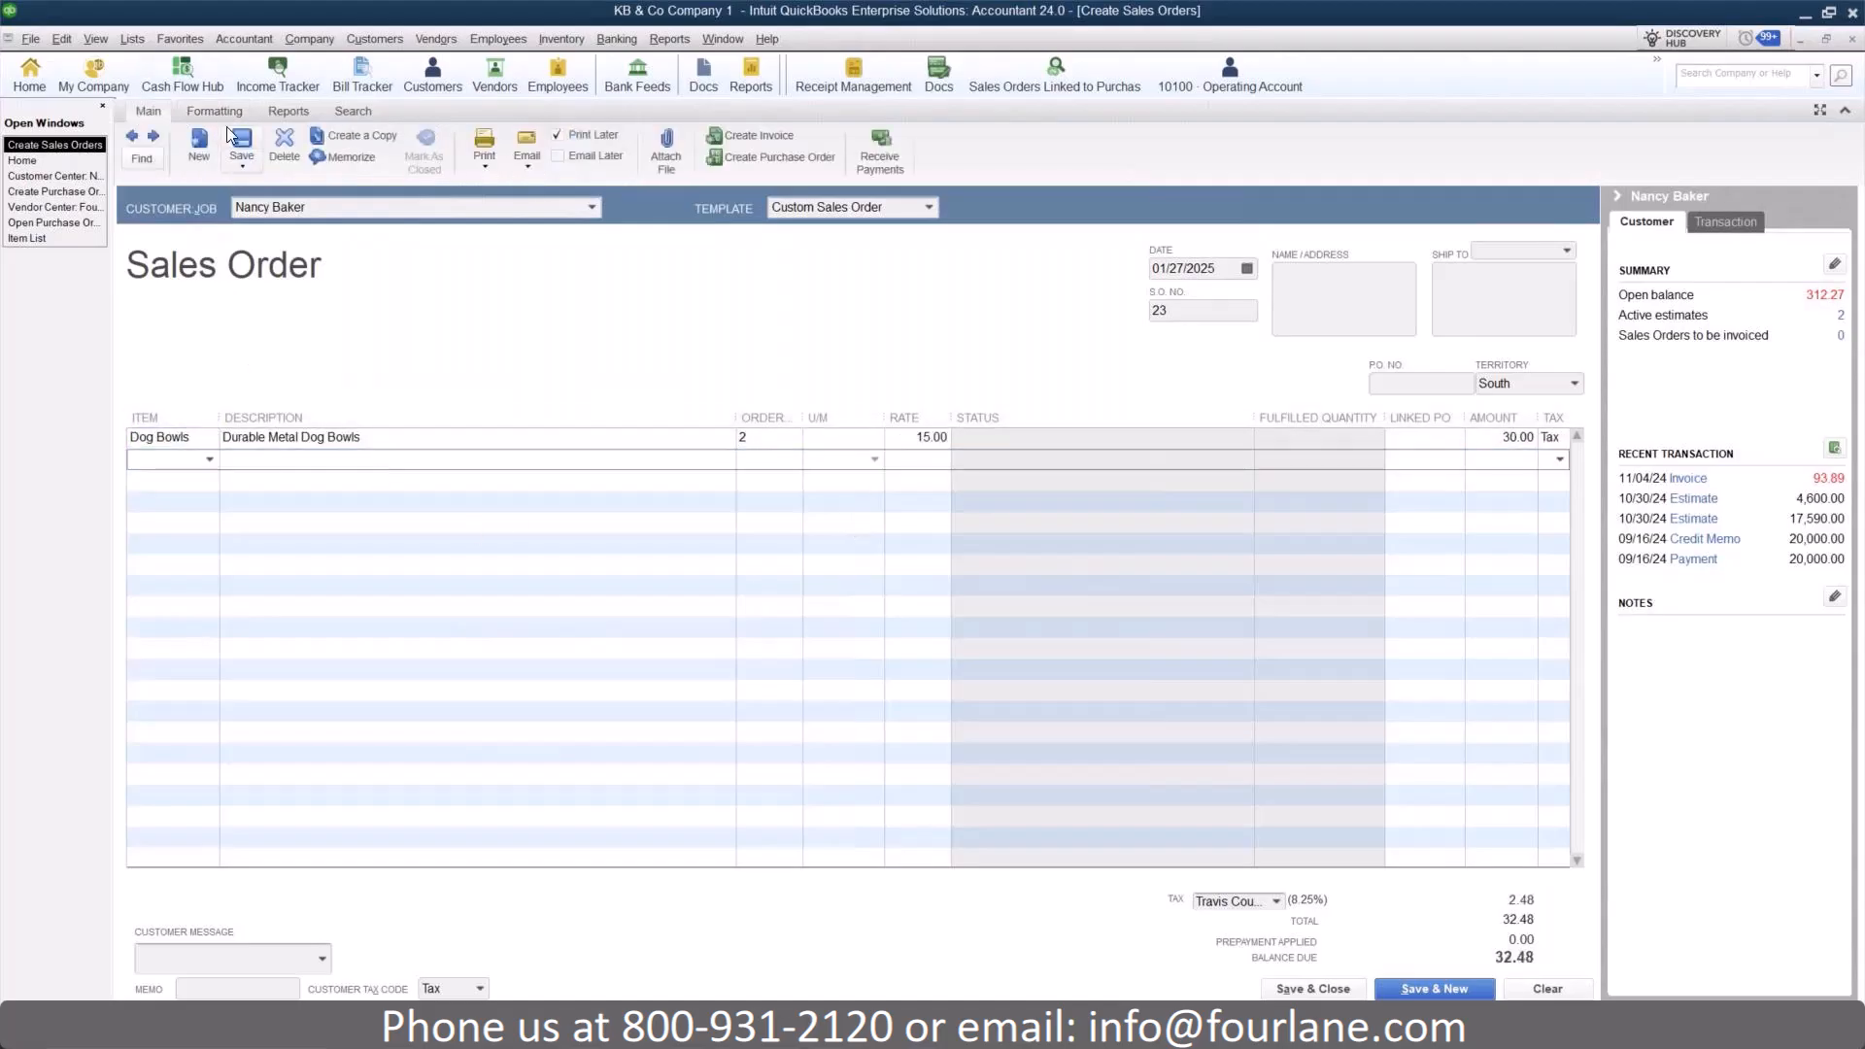
click(242, 142)
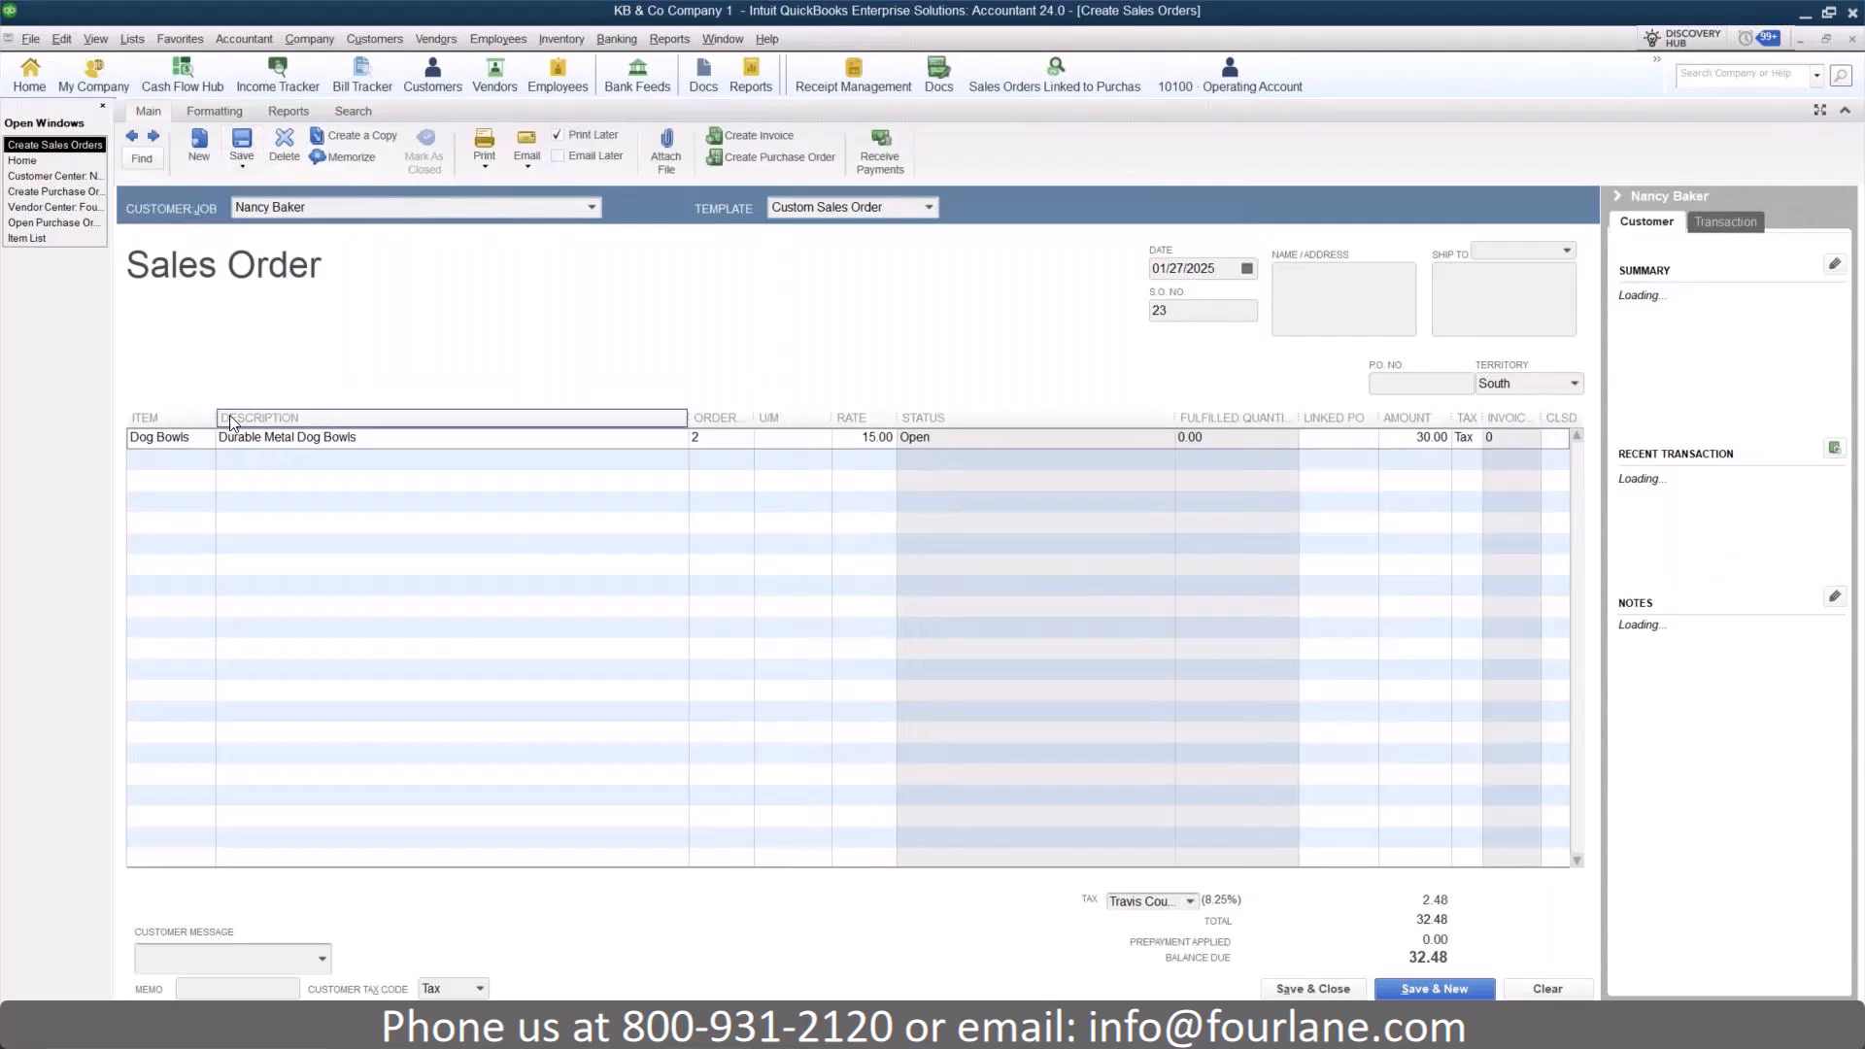
drag(217, 419, 248, 419)
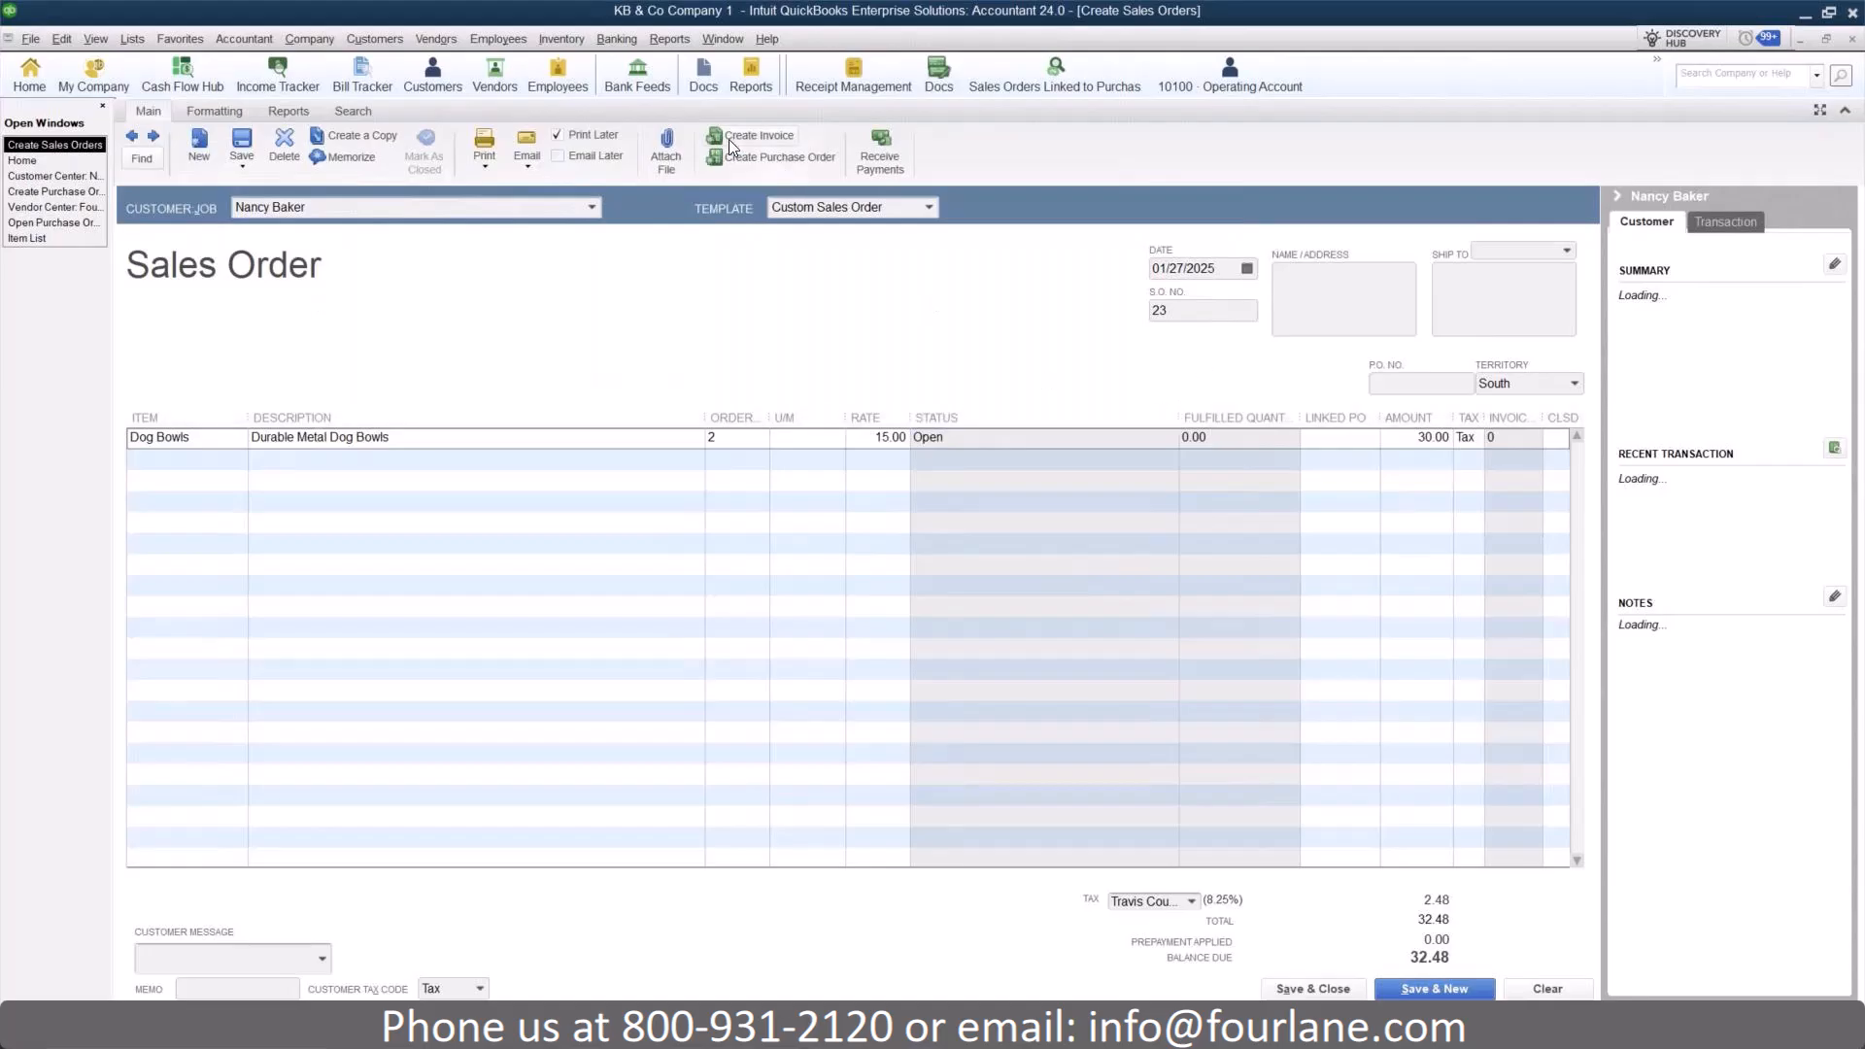
click(779, 136)
click(568, 381)
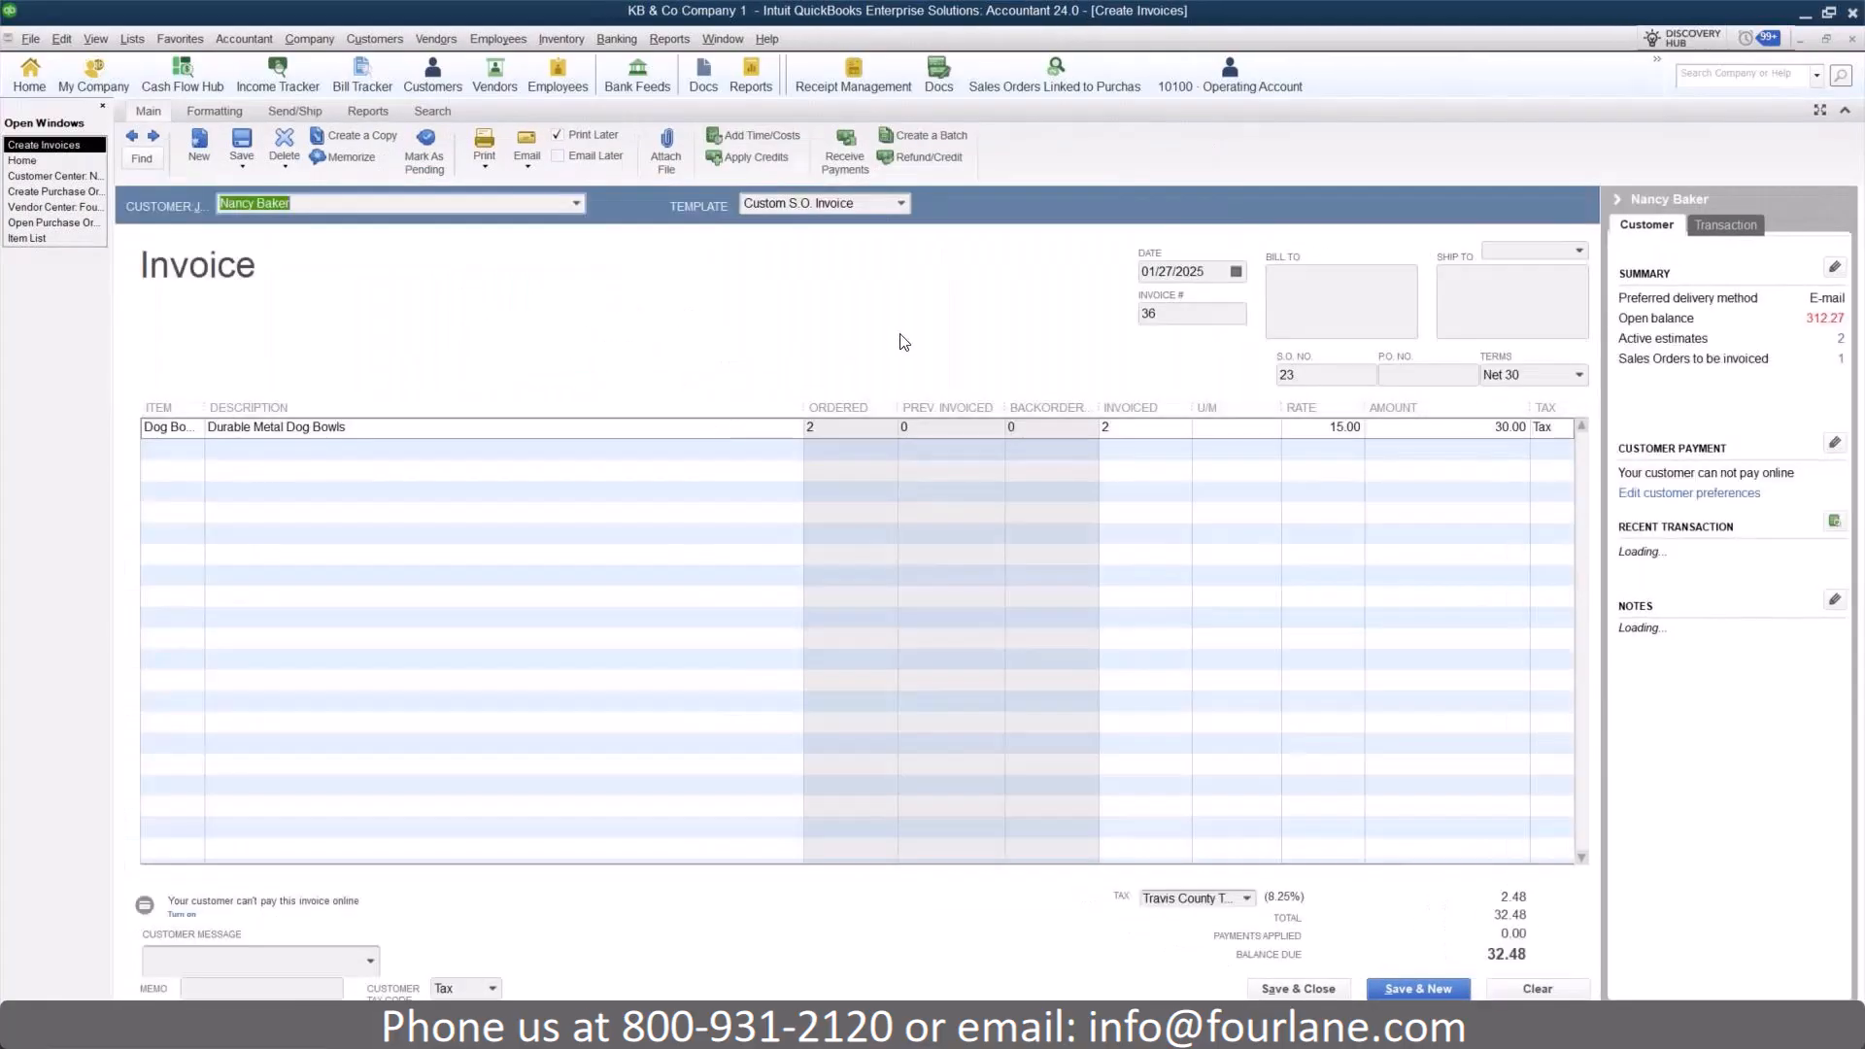
- Turn on the Territory header field for screen display in the Custom S.O. Invoice template and save the layout
click(229, 111)
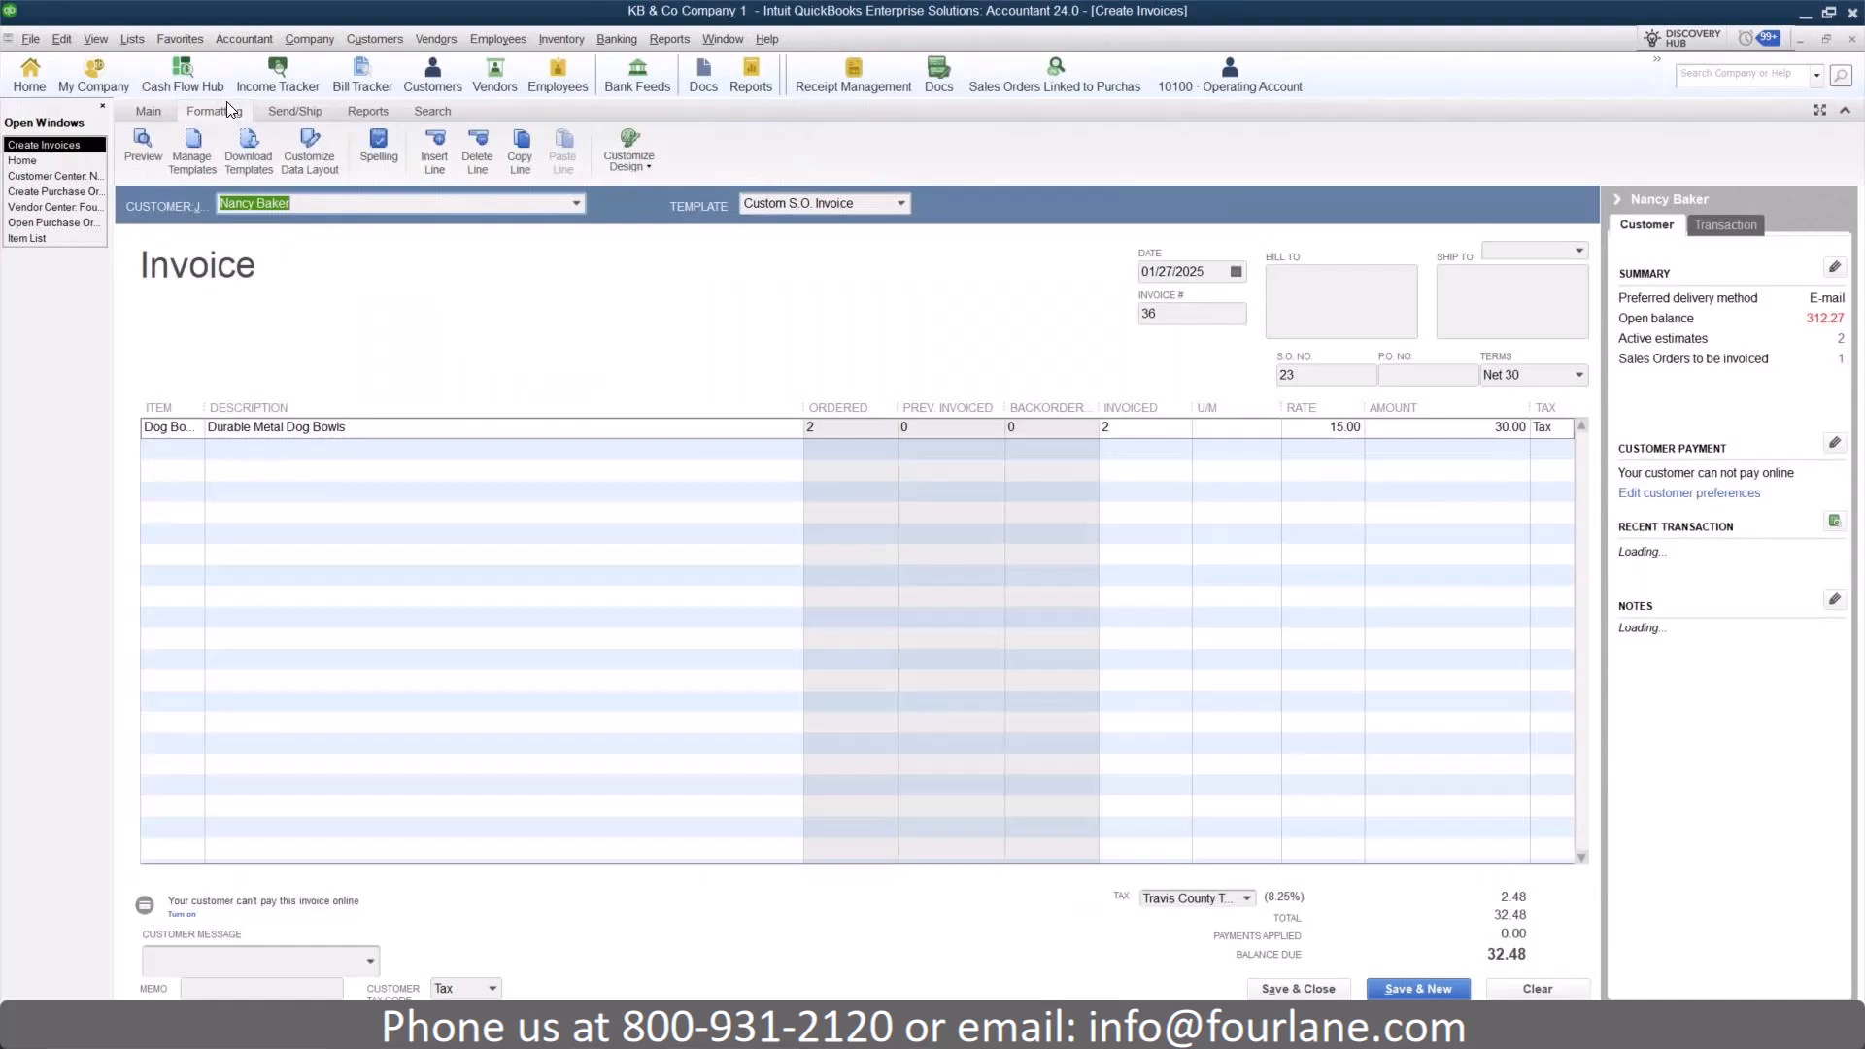
click(311, 156)
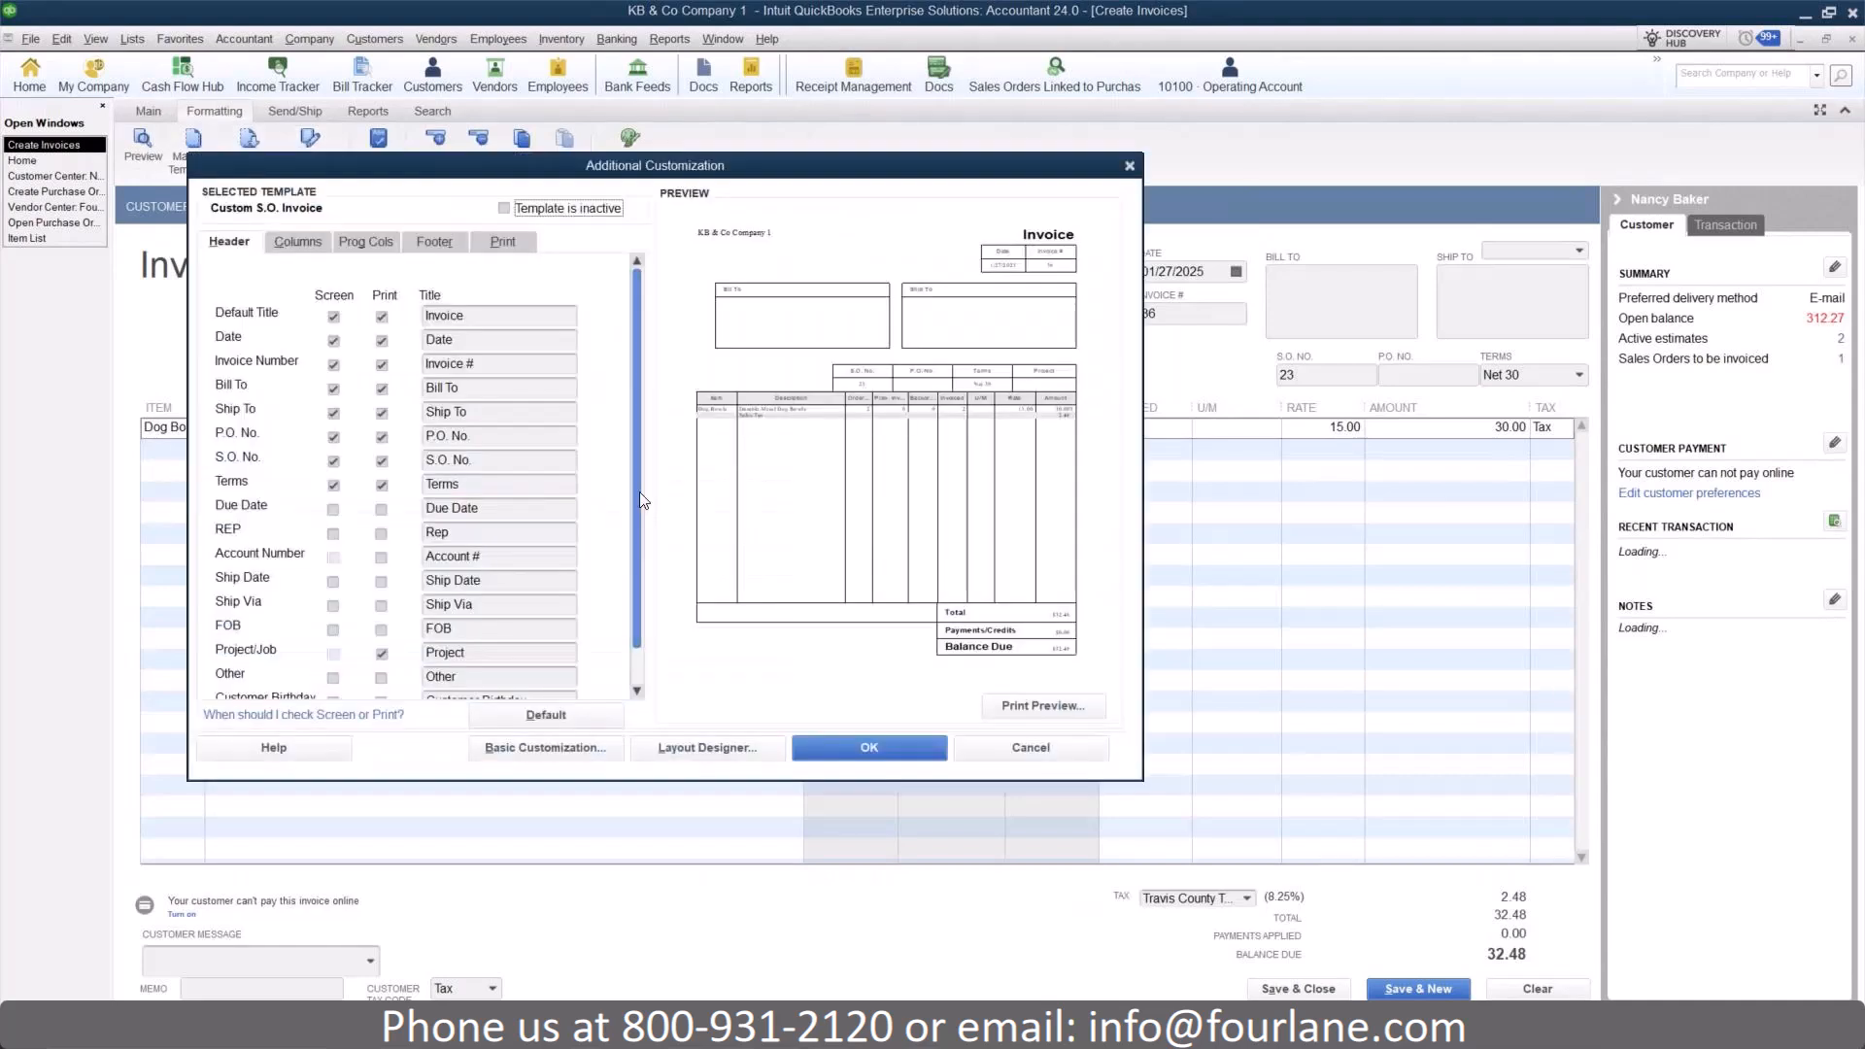
scroll(641, 496, down, 2)
click(333, 685)
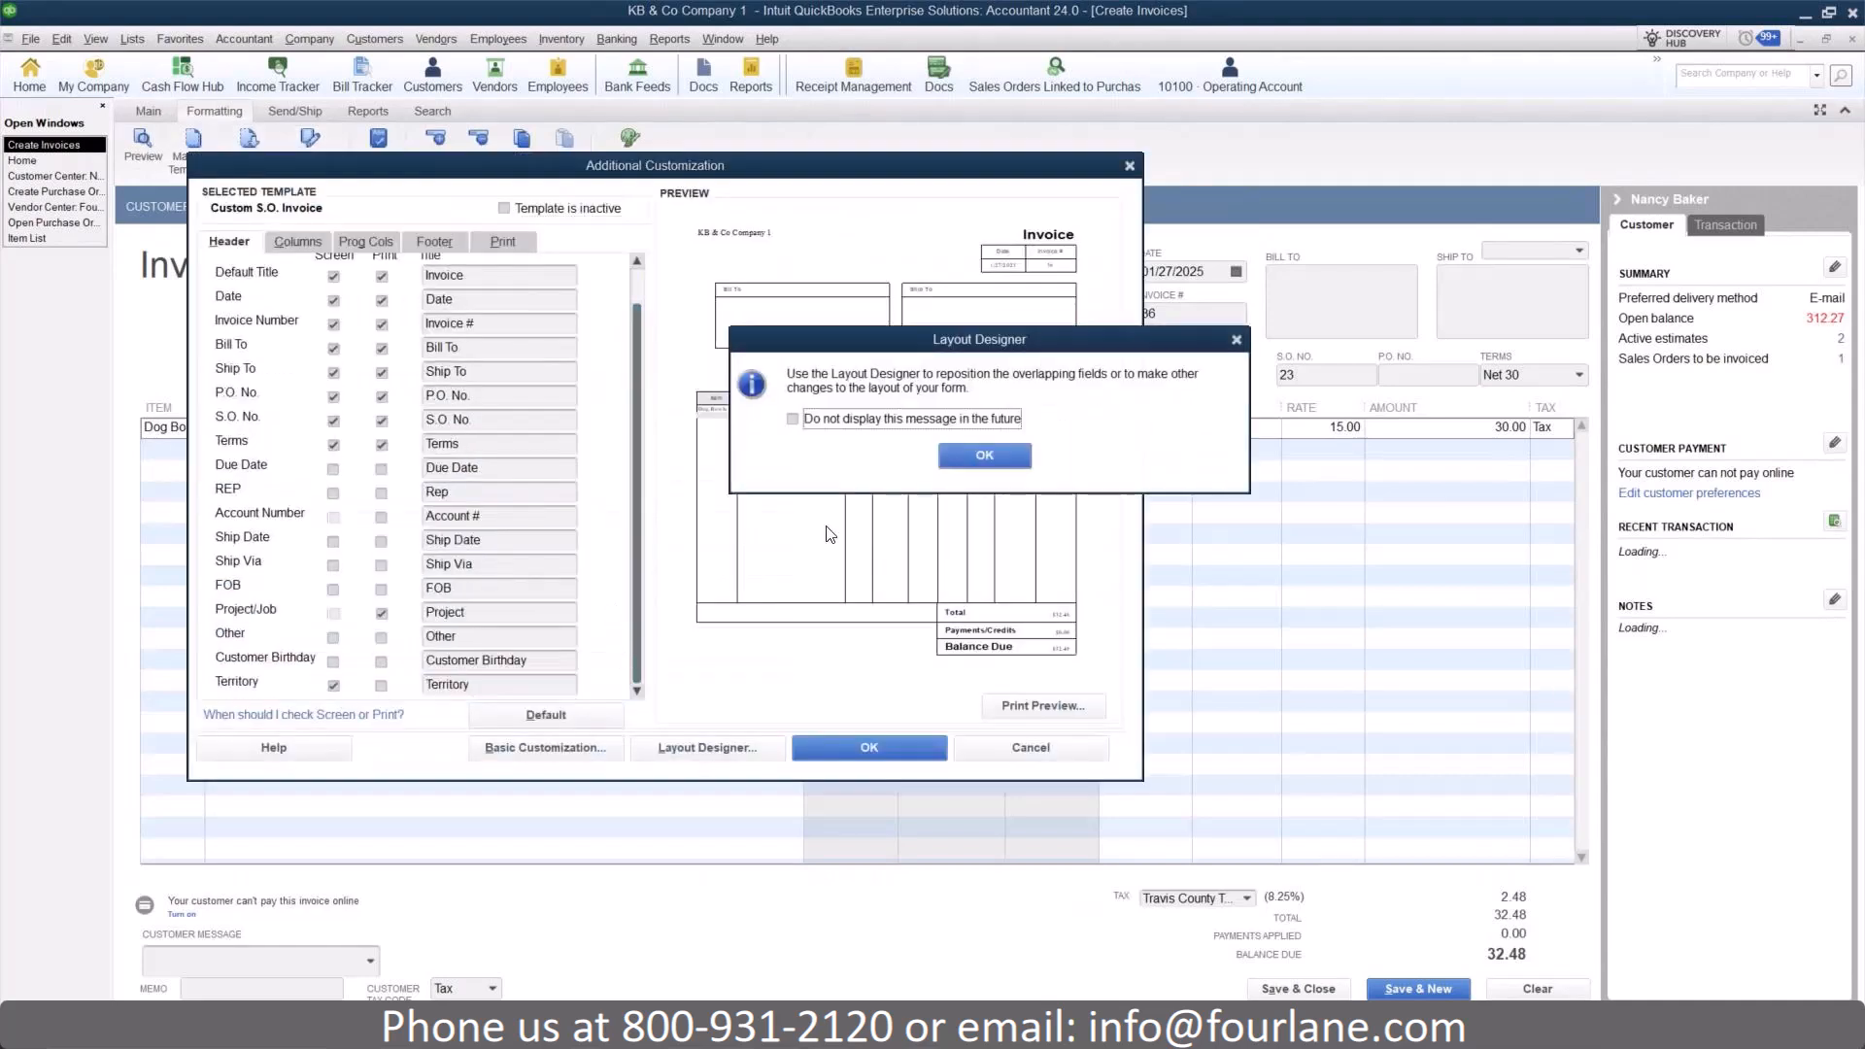
click(984, 456)
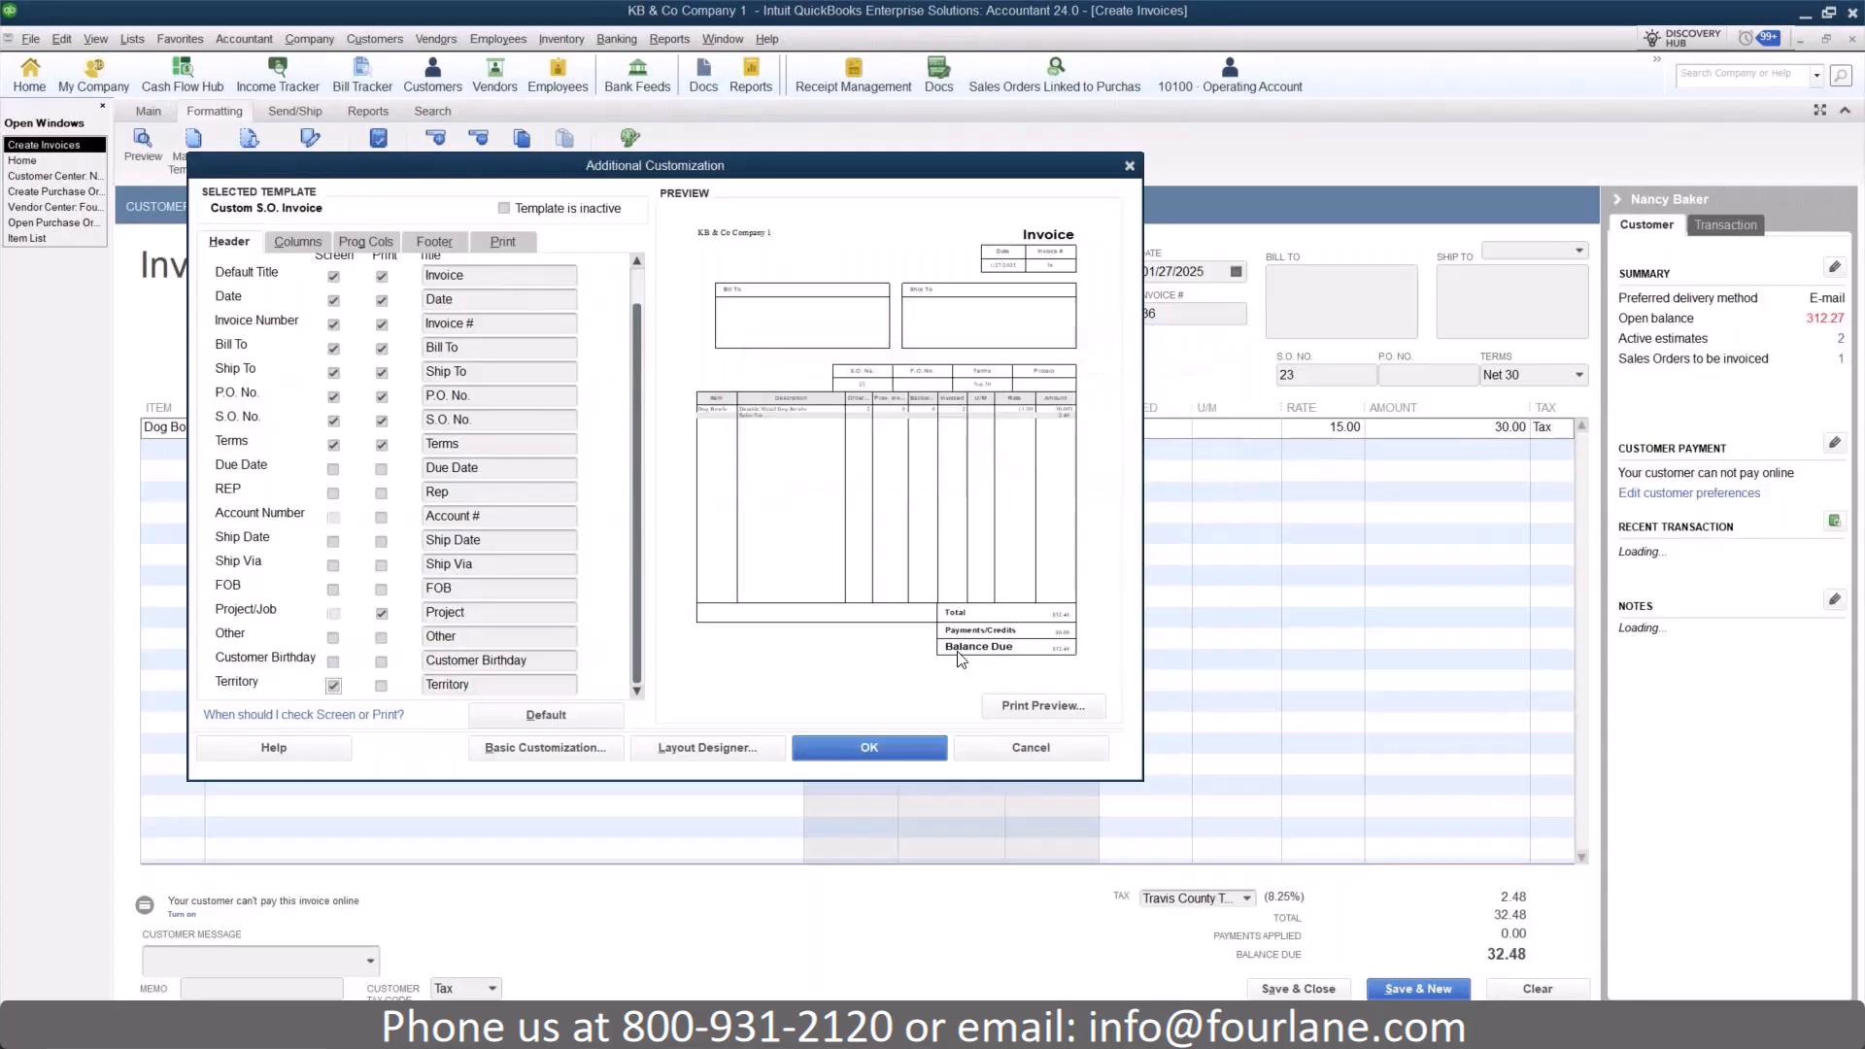
click(868, 750)
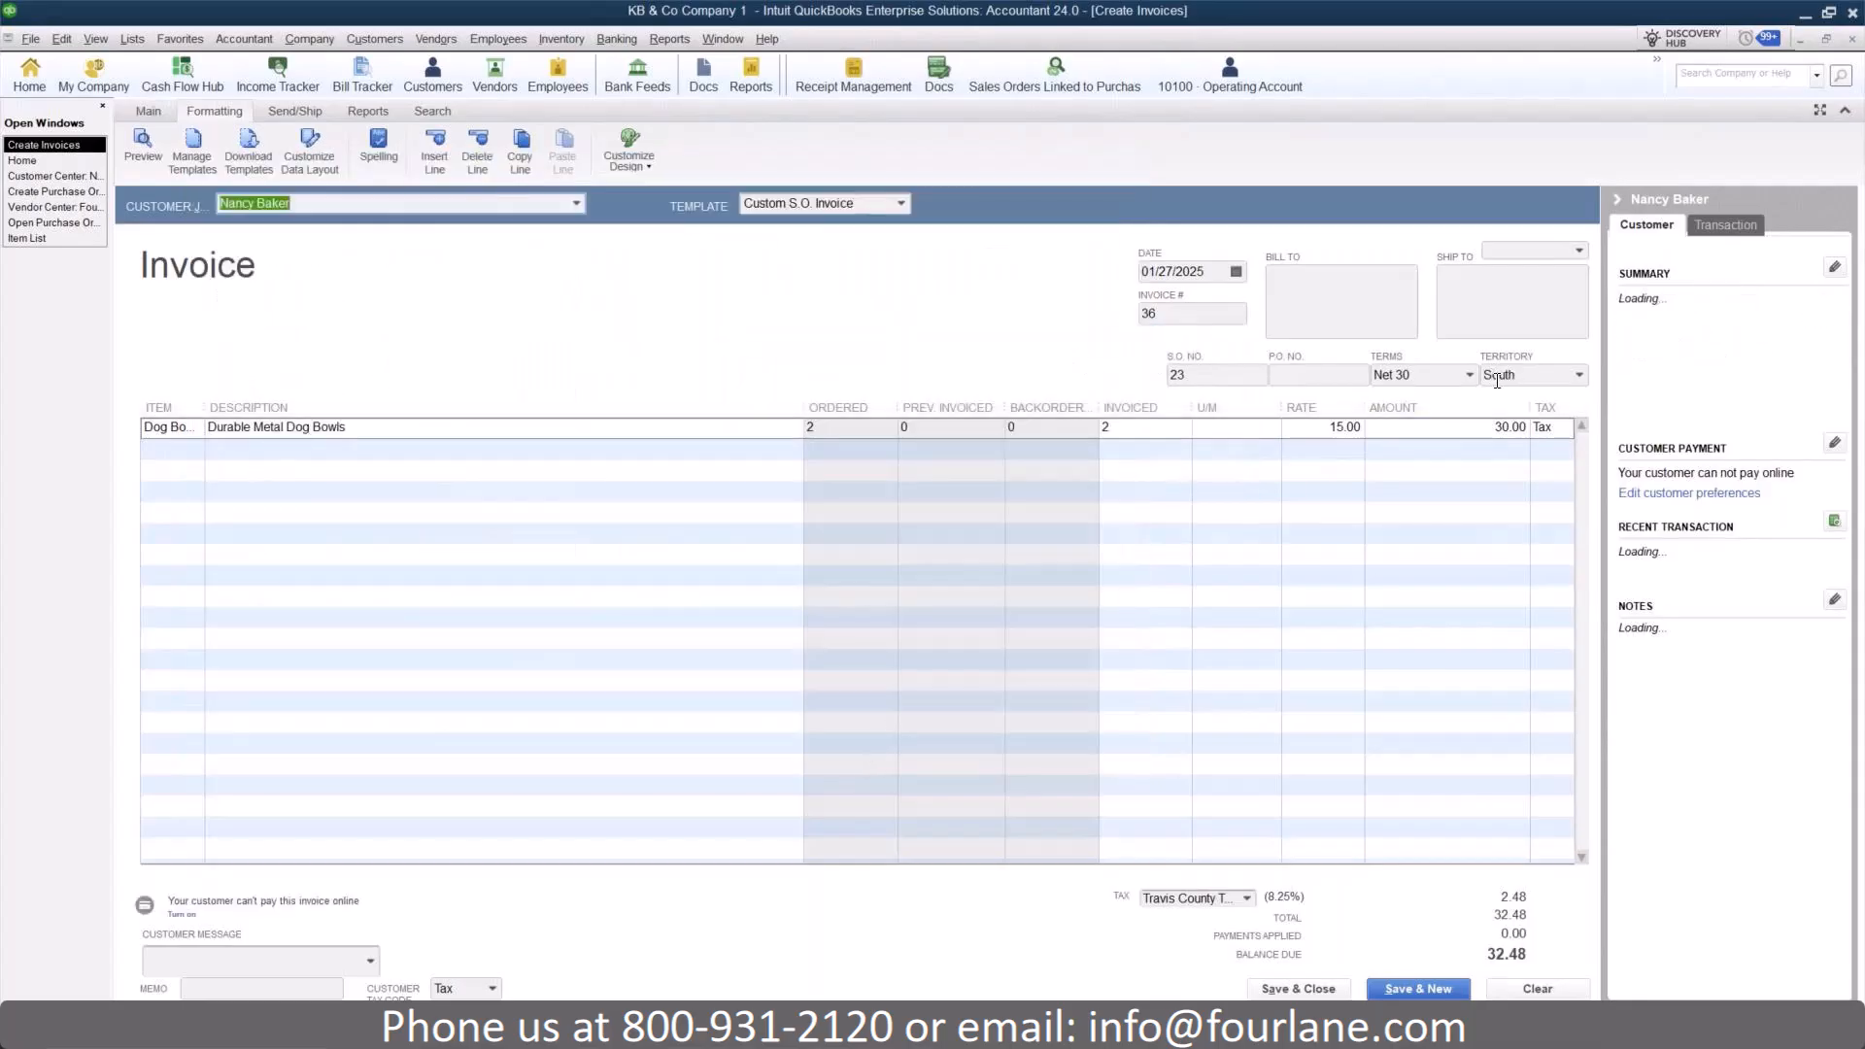
- Save the invoice and widen its Item column
click(148, 110)
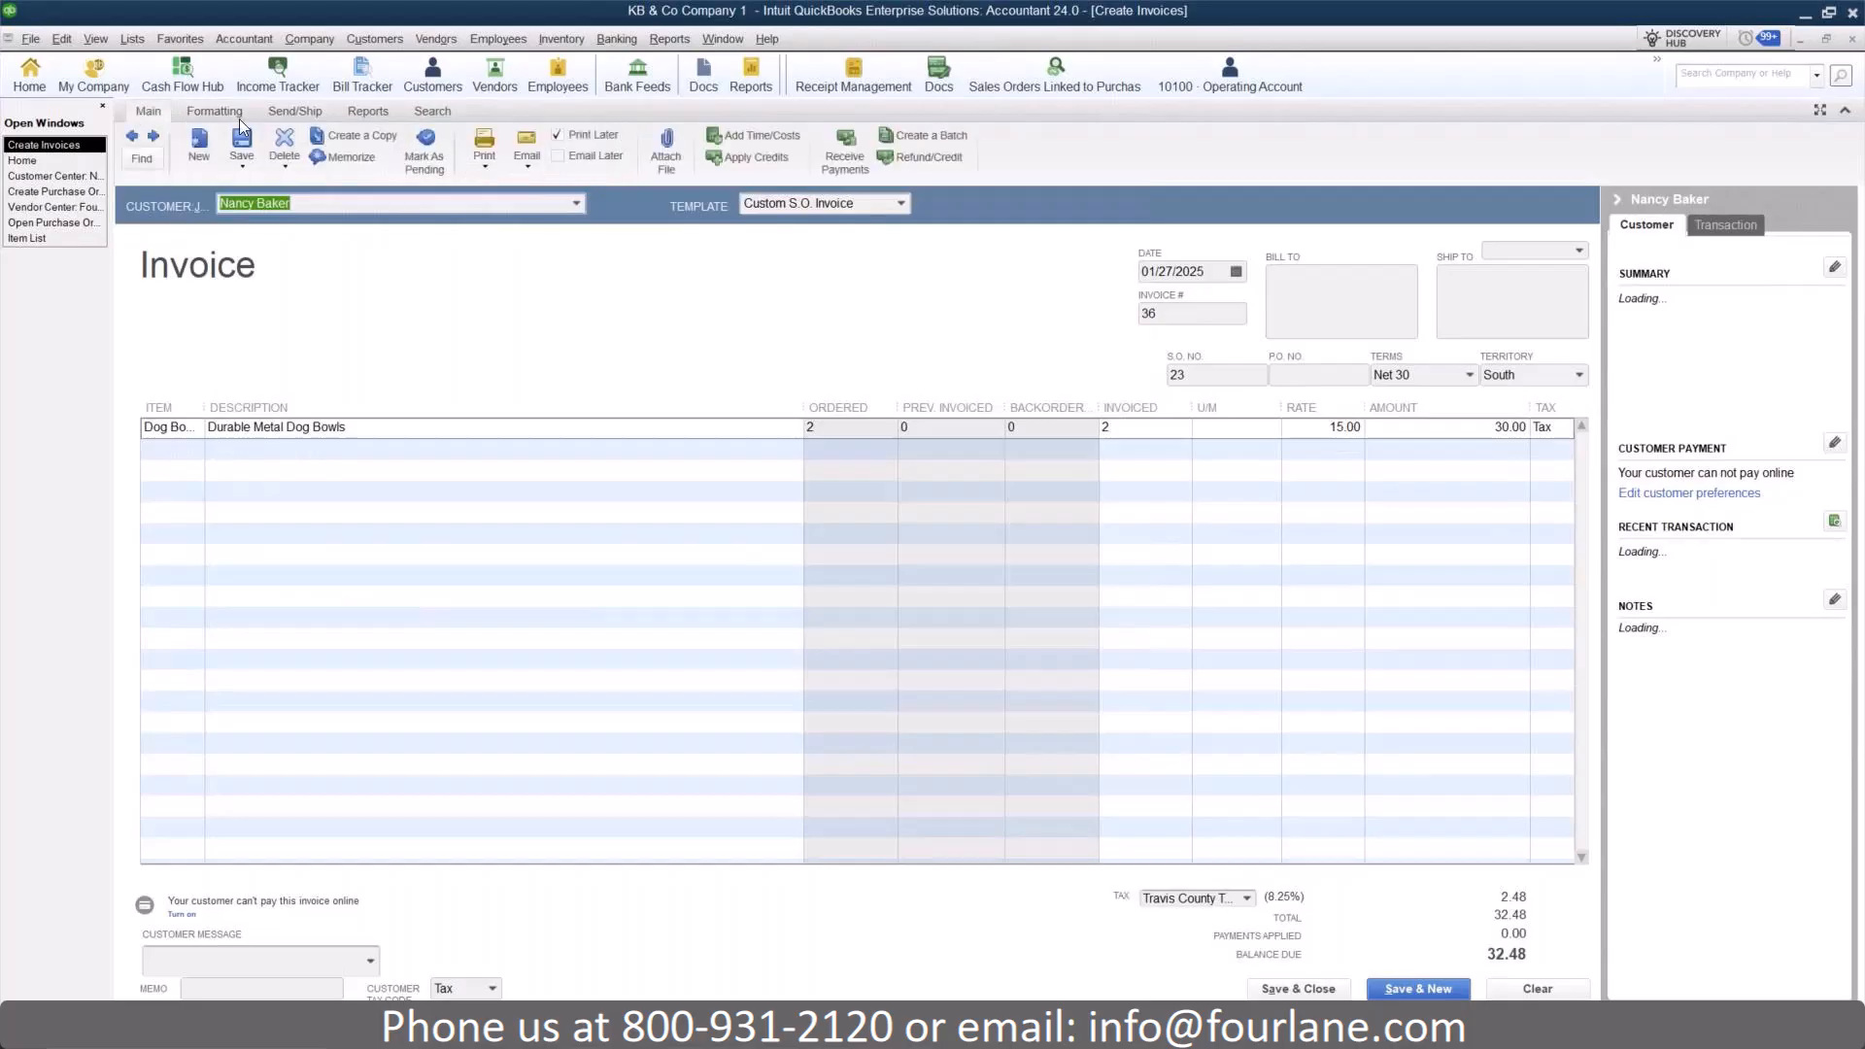
click(242, 142)
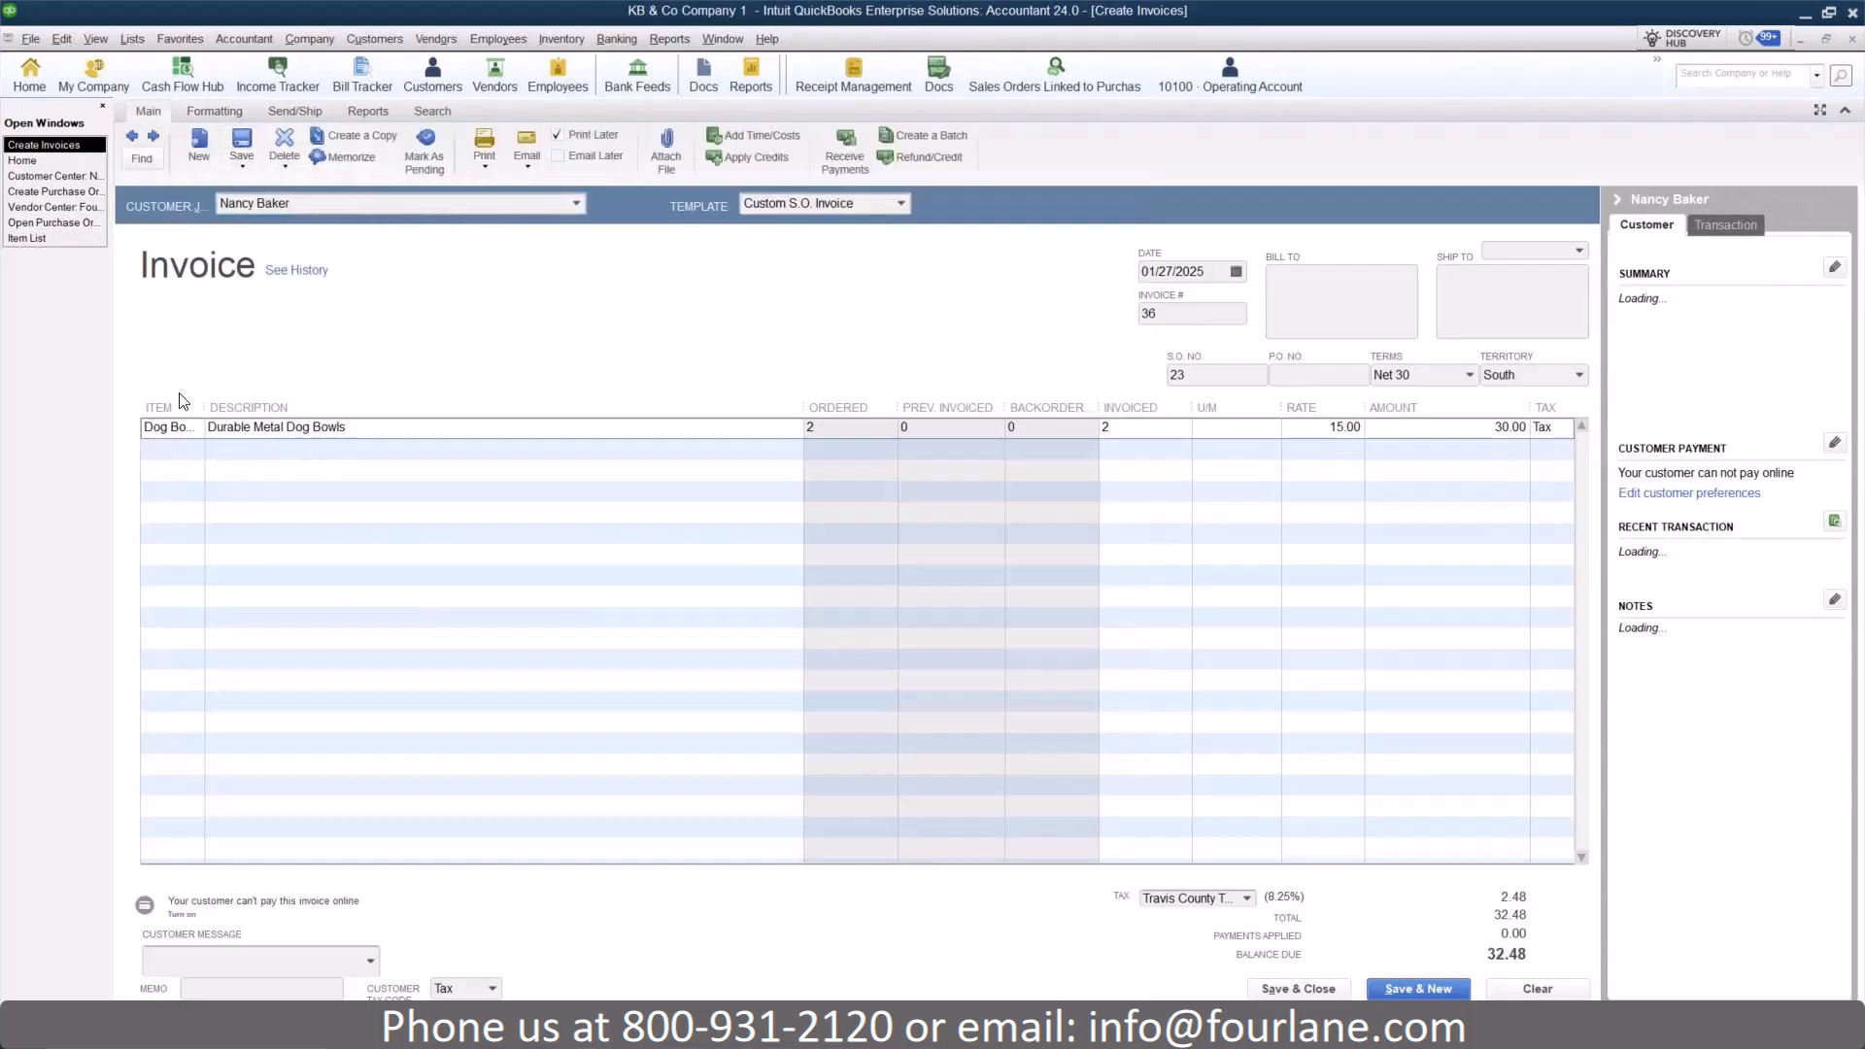
drag(202, 401, 267, 401)
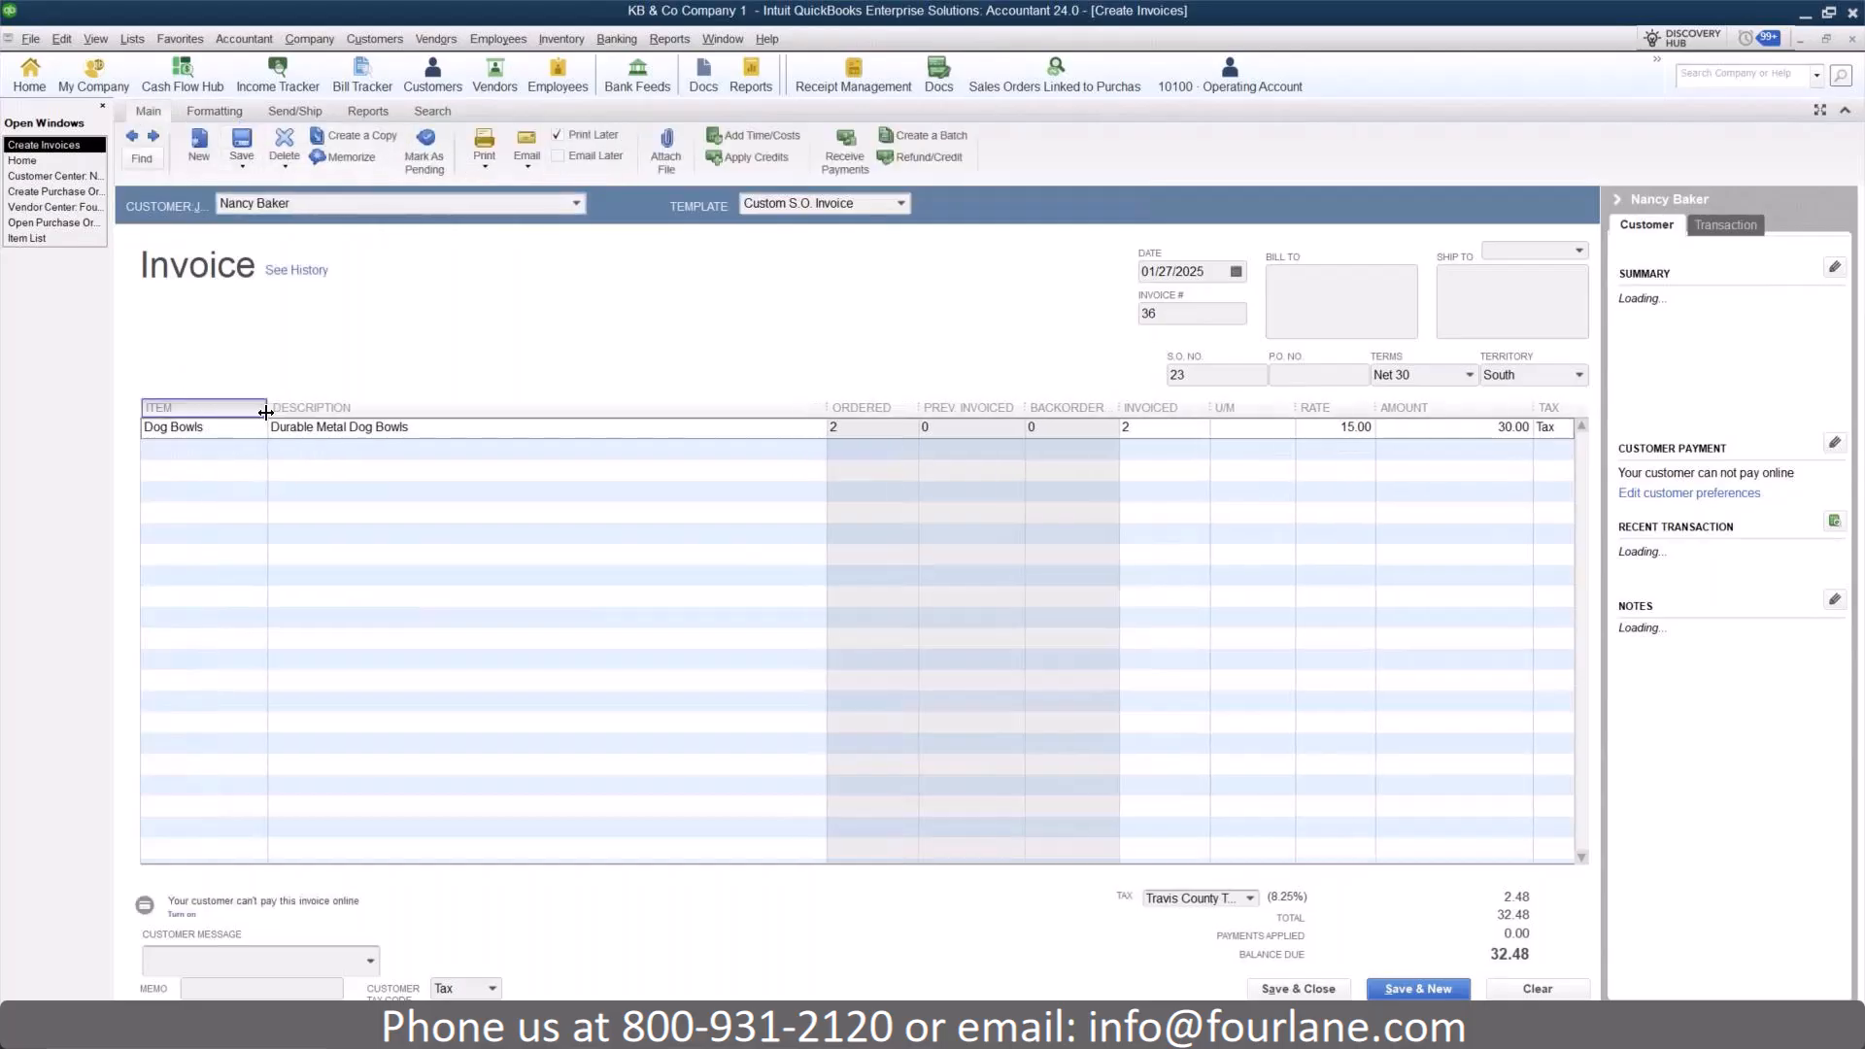
- Run the Sales by Customer Detail report and add the Territory column to it
click(671, 38)
mouse_move(695, 308)
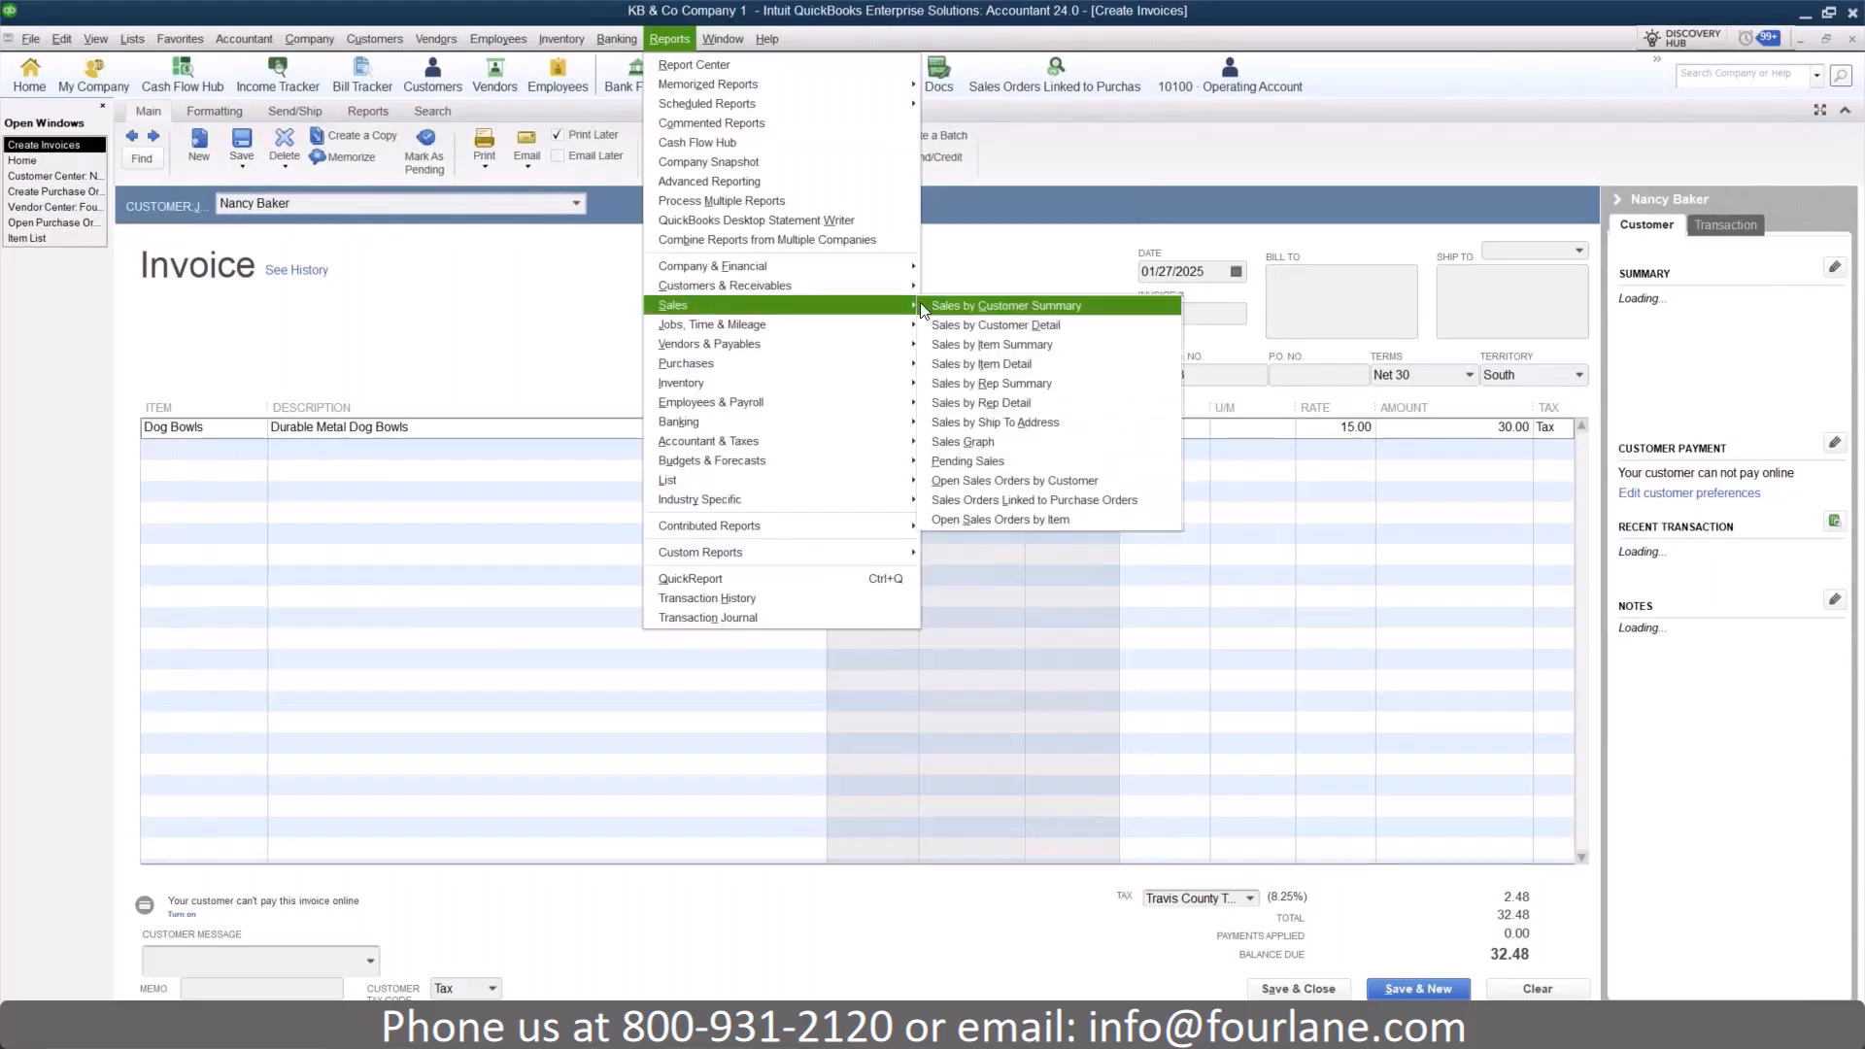
click(1020, 321)
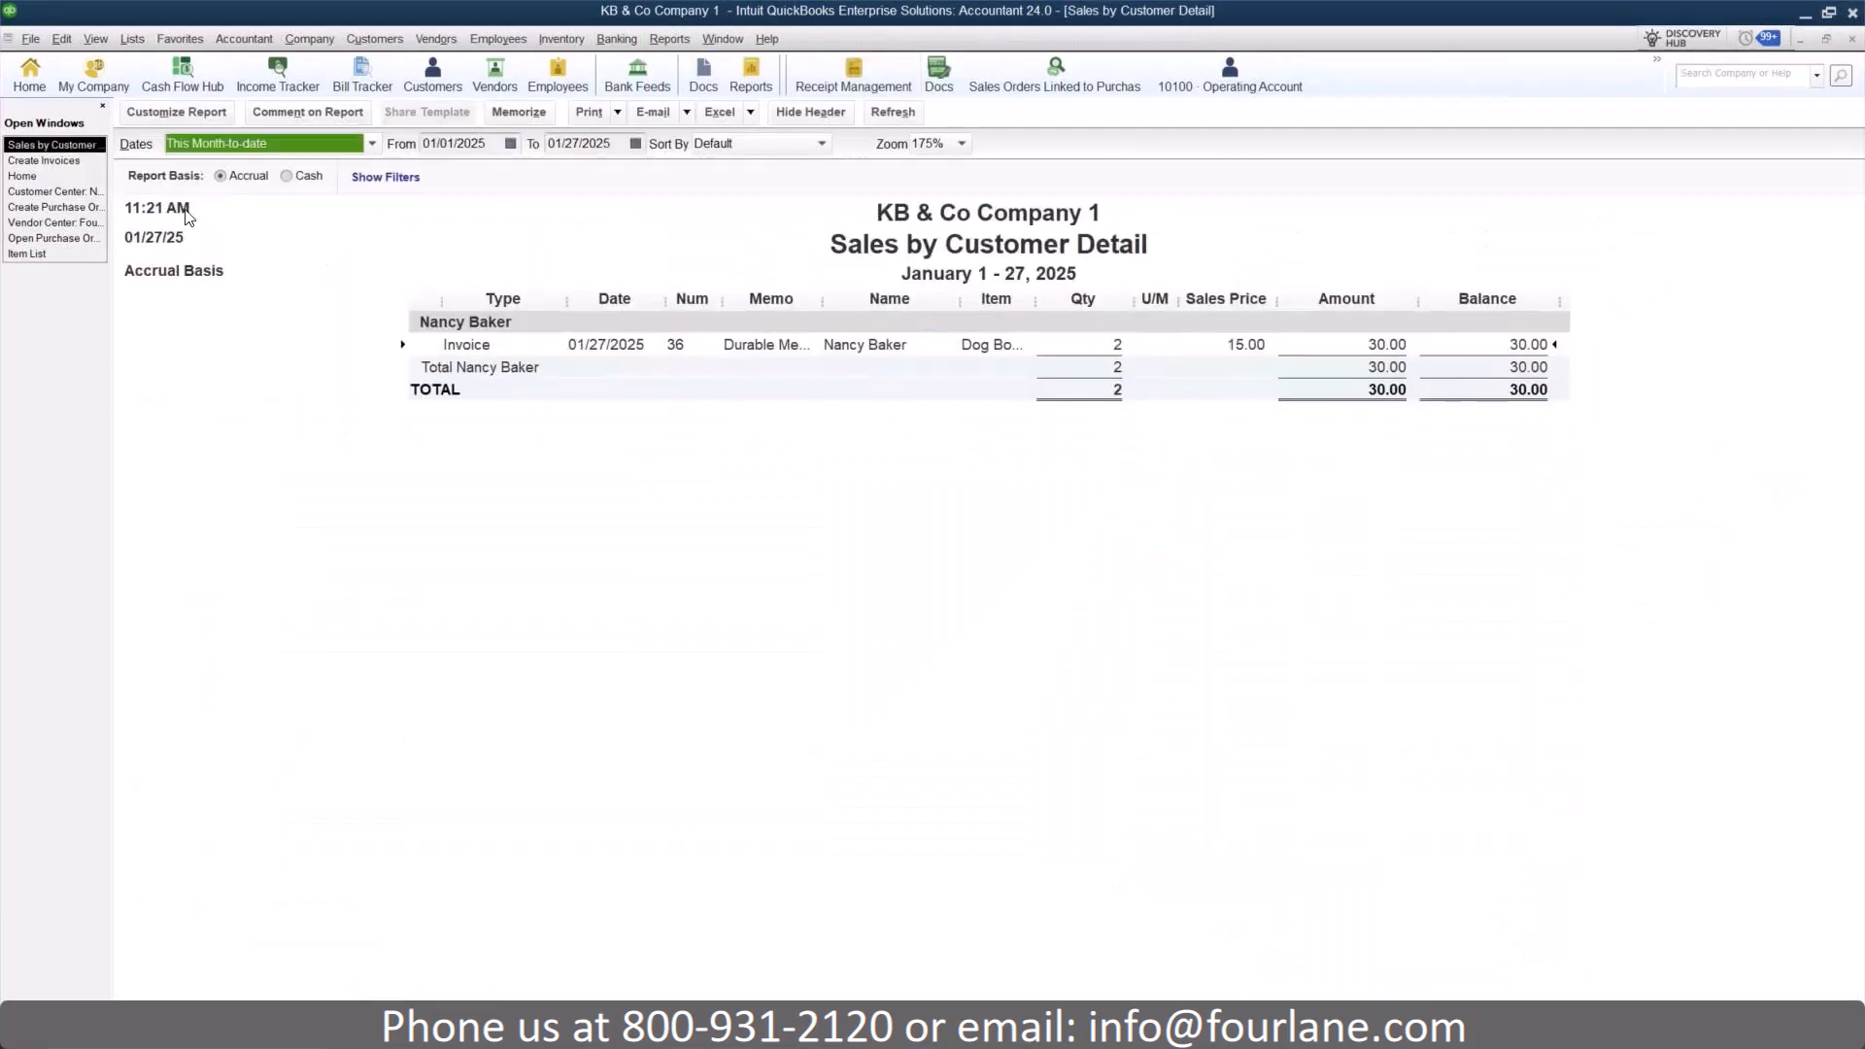
click(165, 114)
click(388, 563)
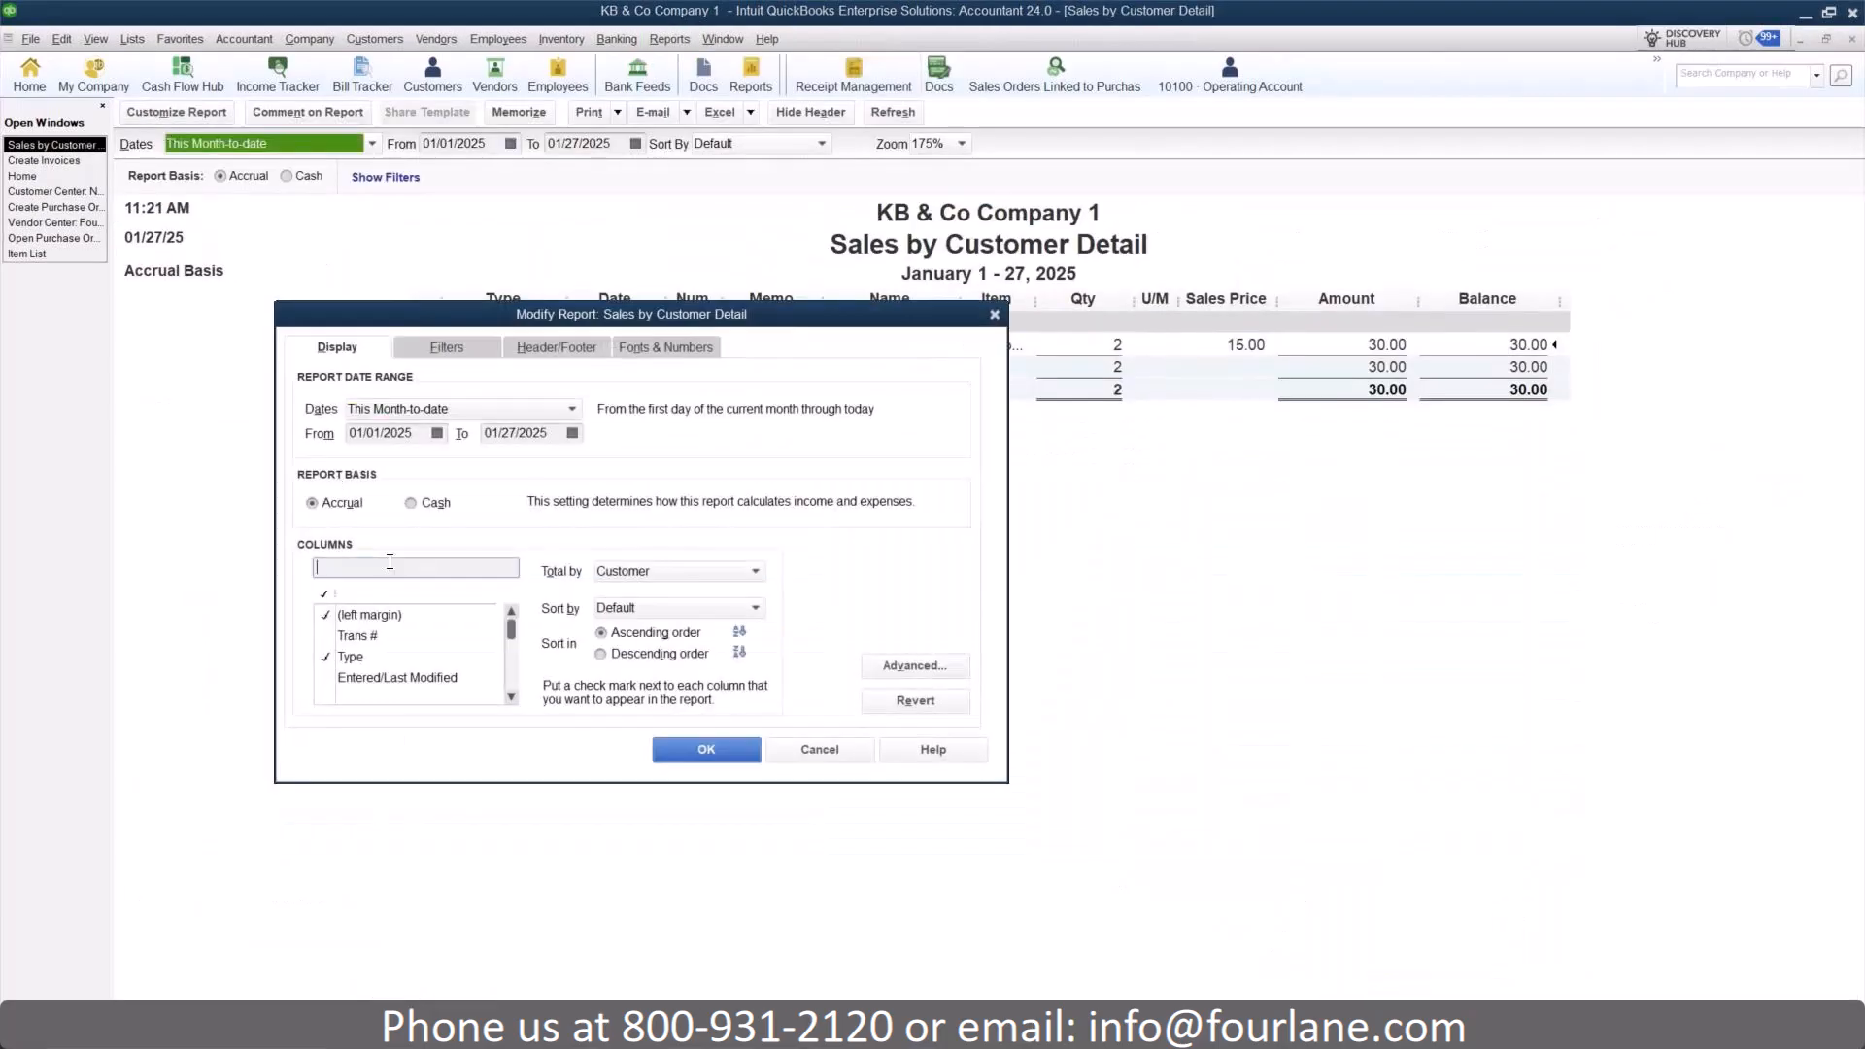
text(ter)
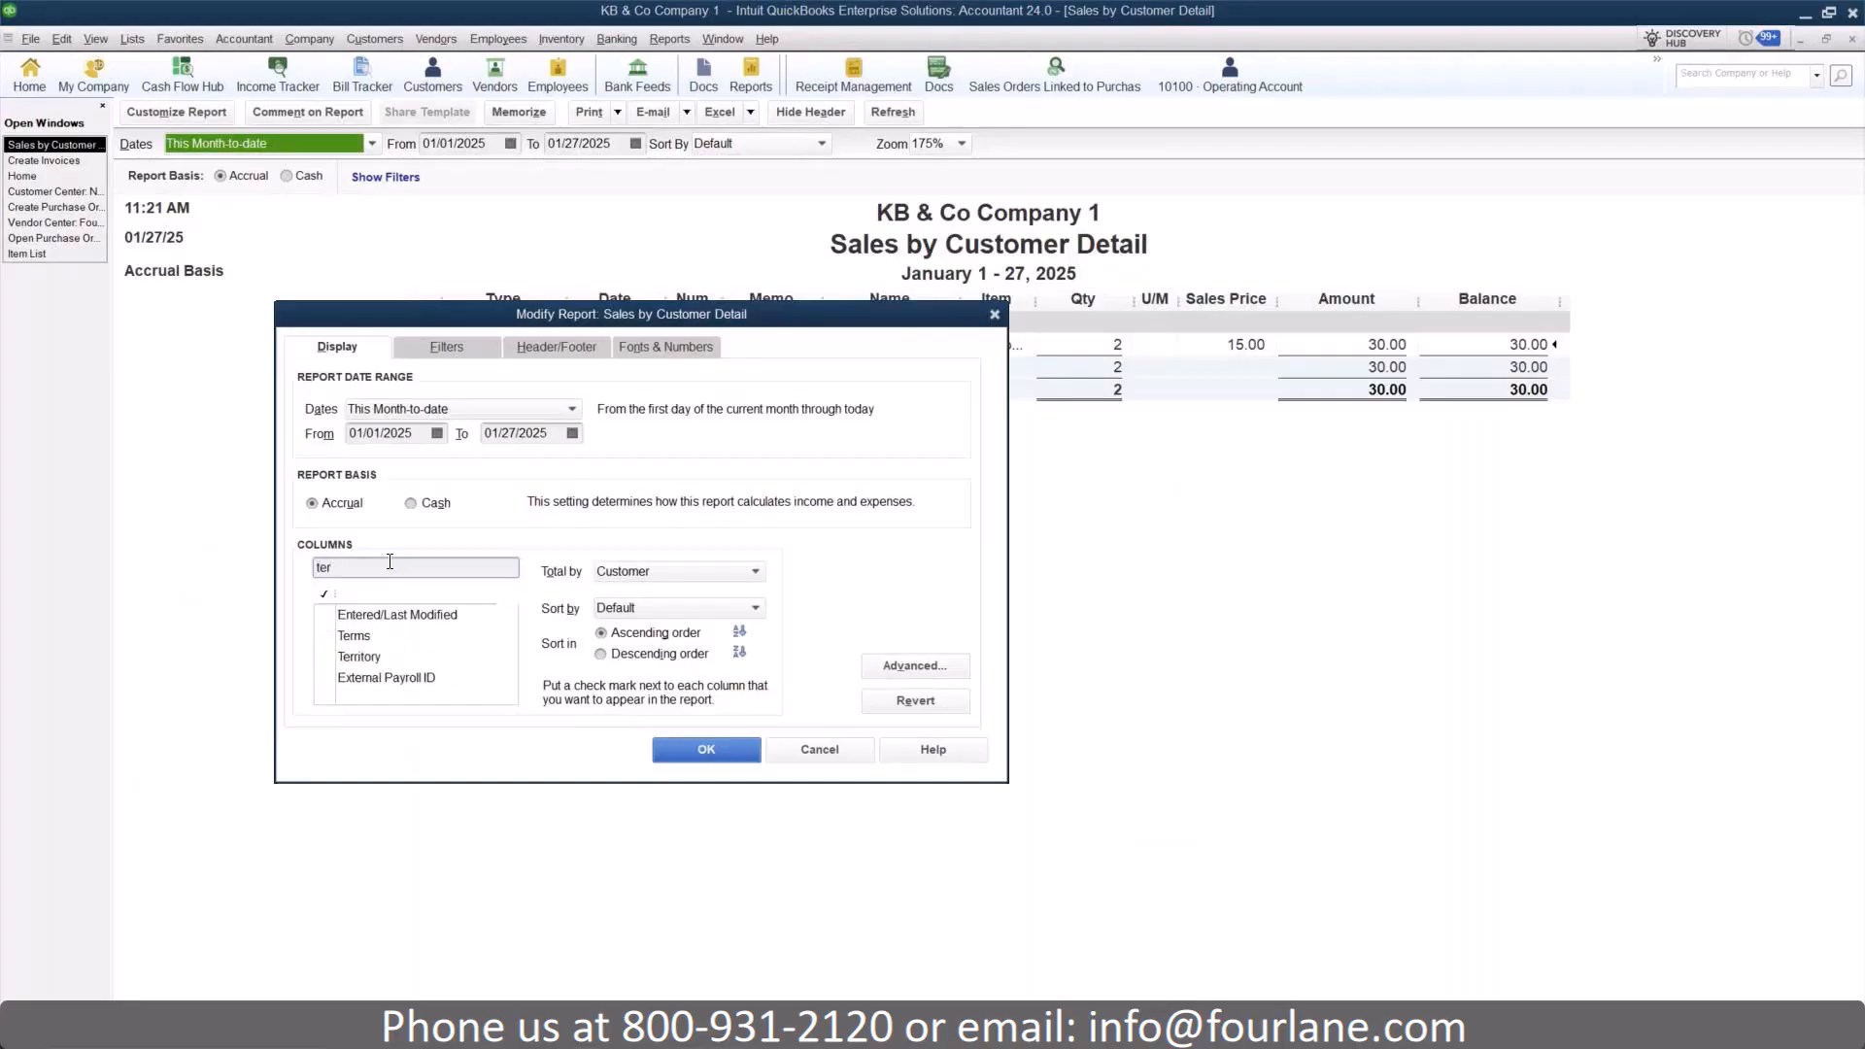
click(358, 656)
click(680, 746)
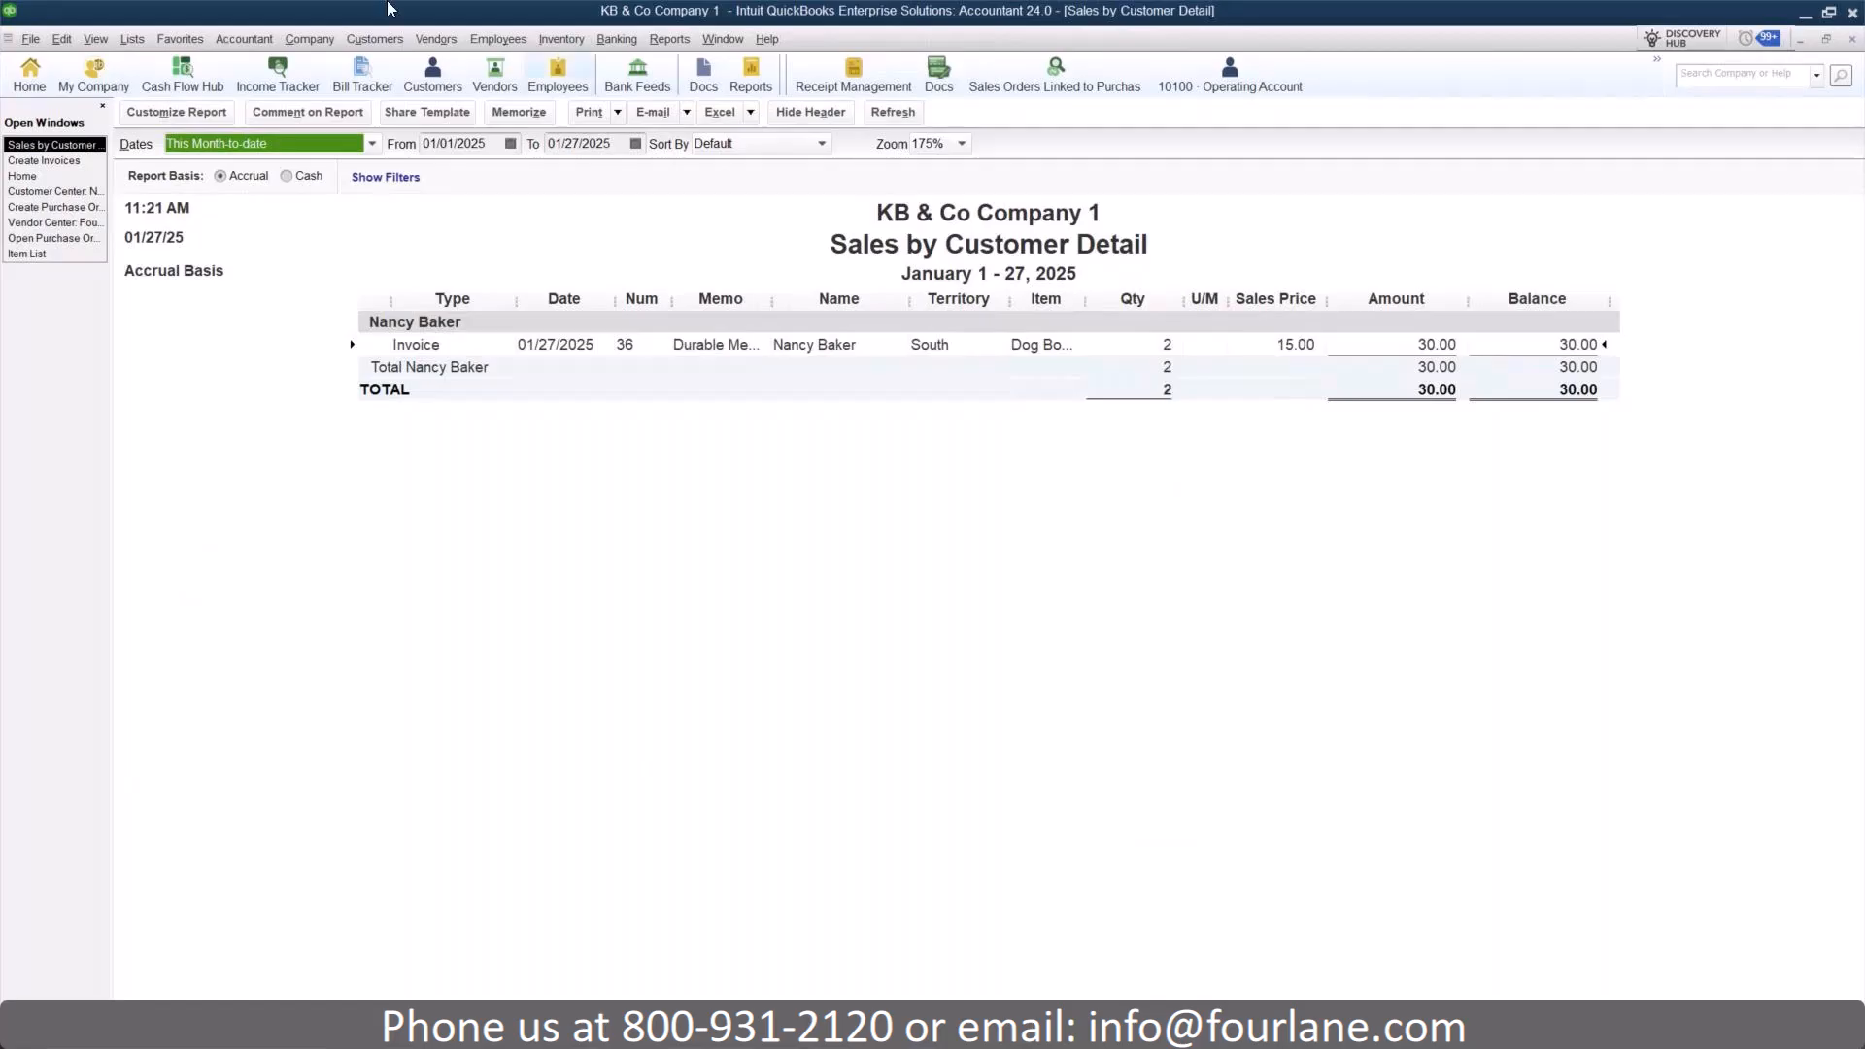
- Review the custom fields in the customer record's additional information and close the record
click(53, 191)
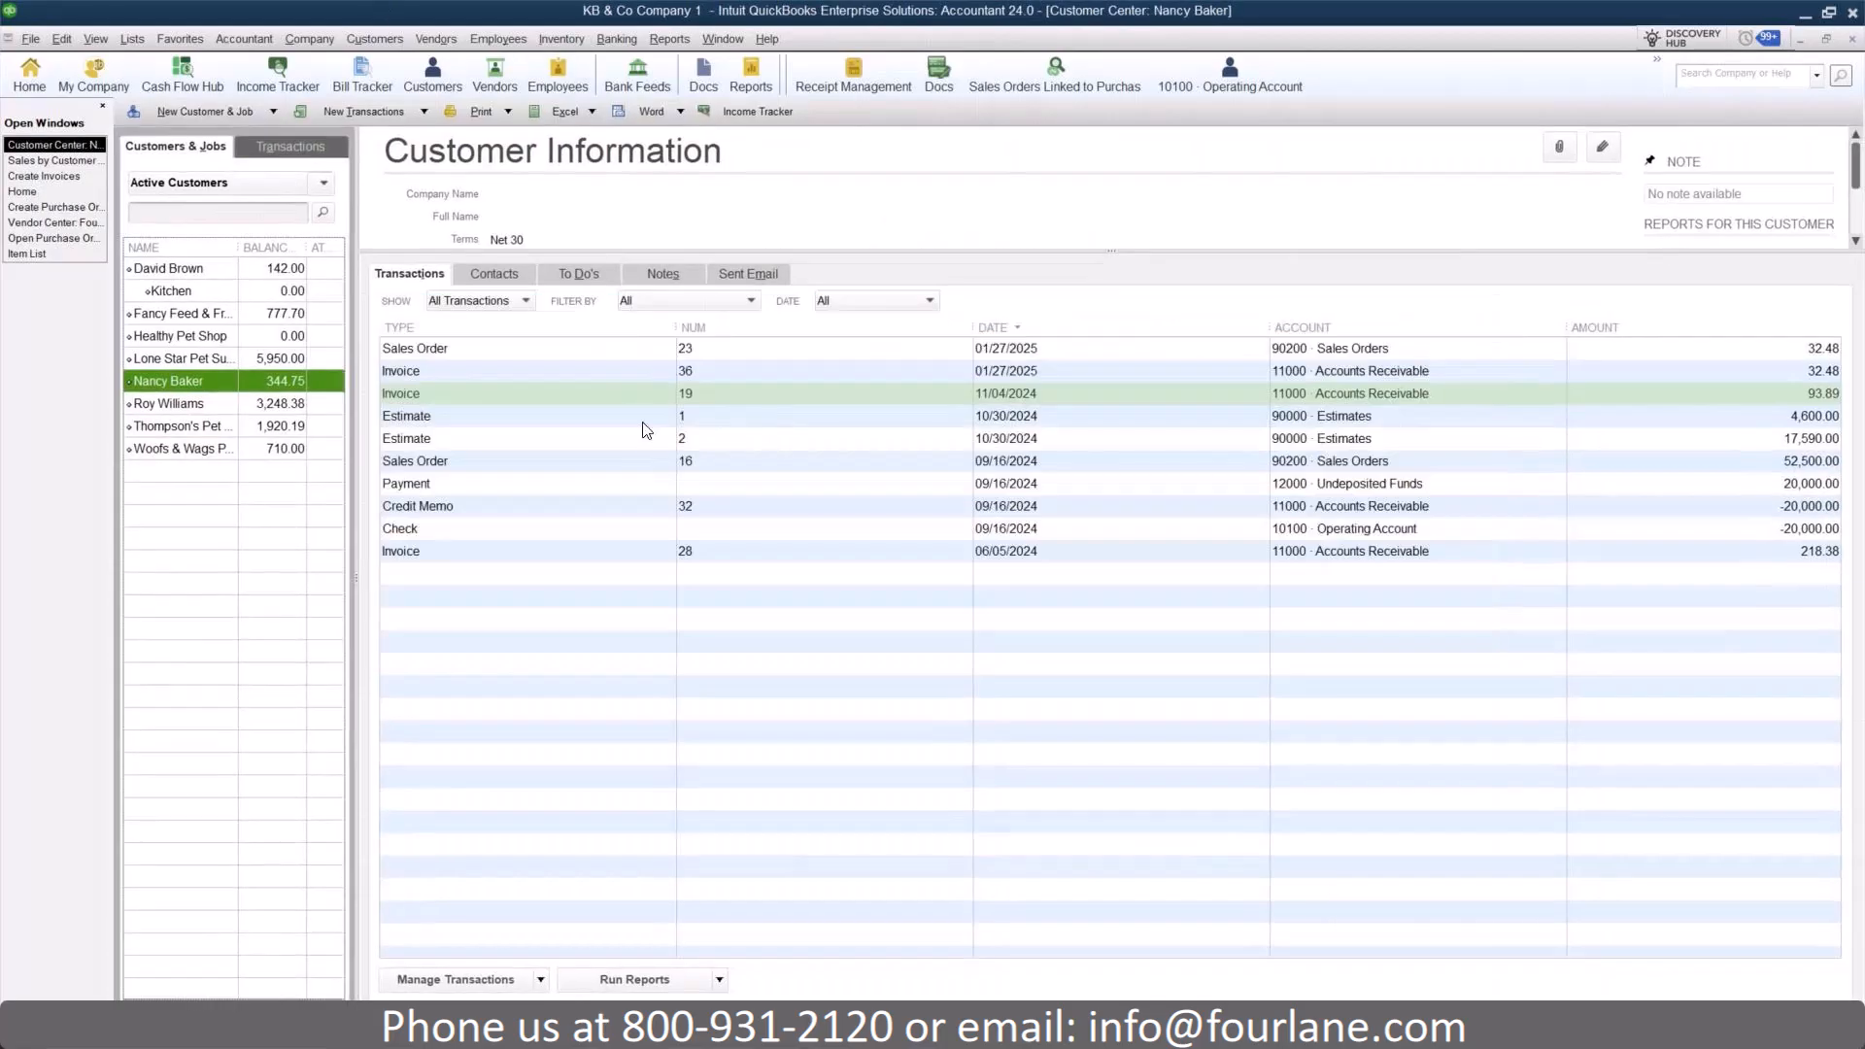
click(254, 463)
click(203, 283)
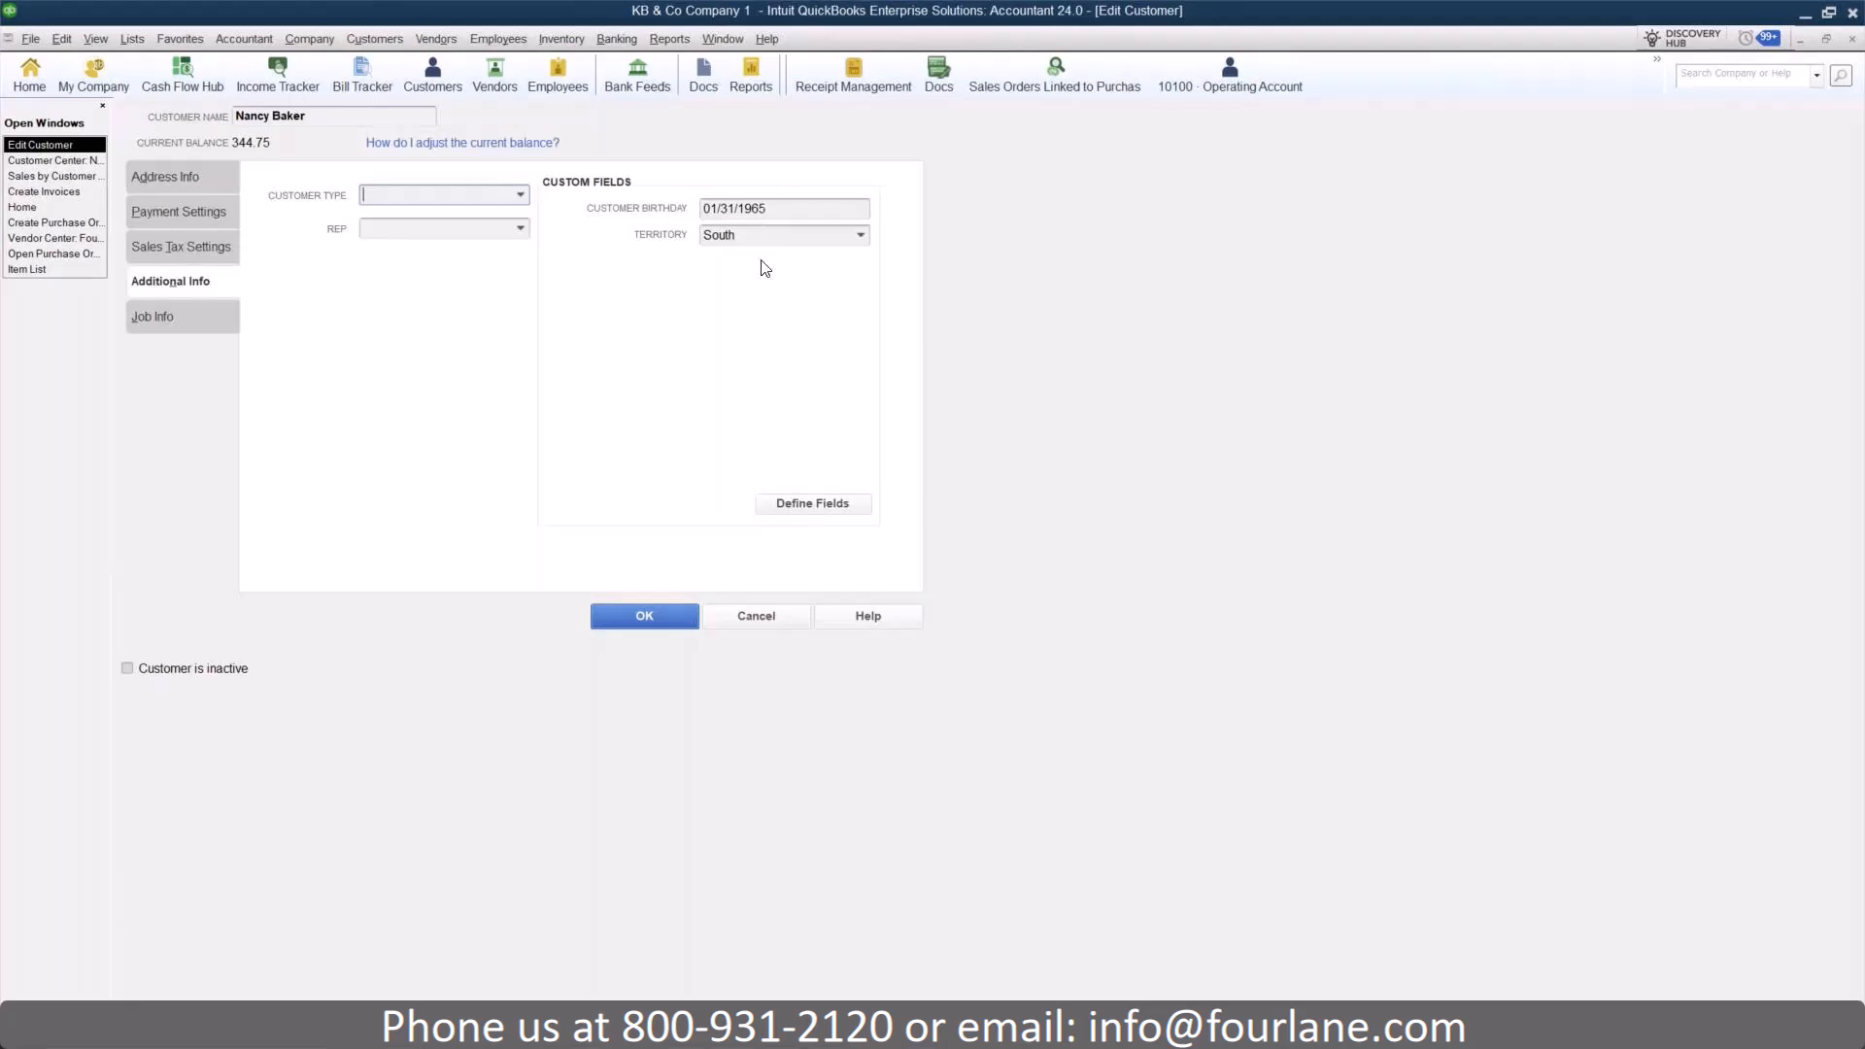
click(639, 616)
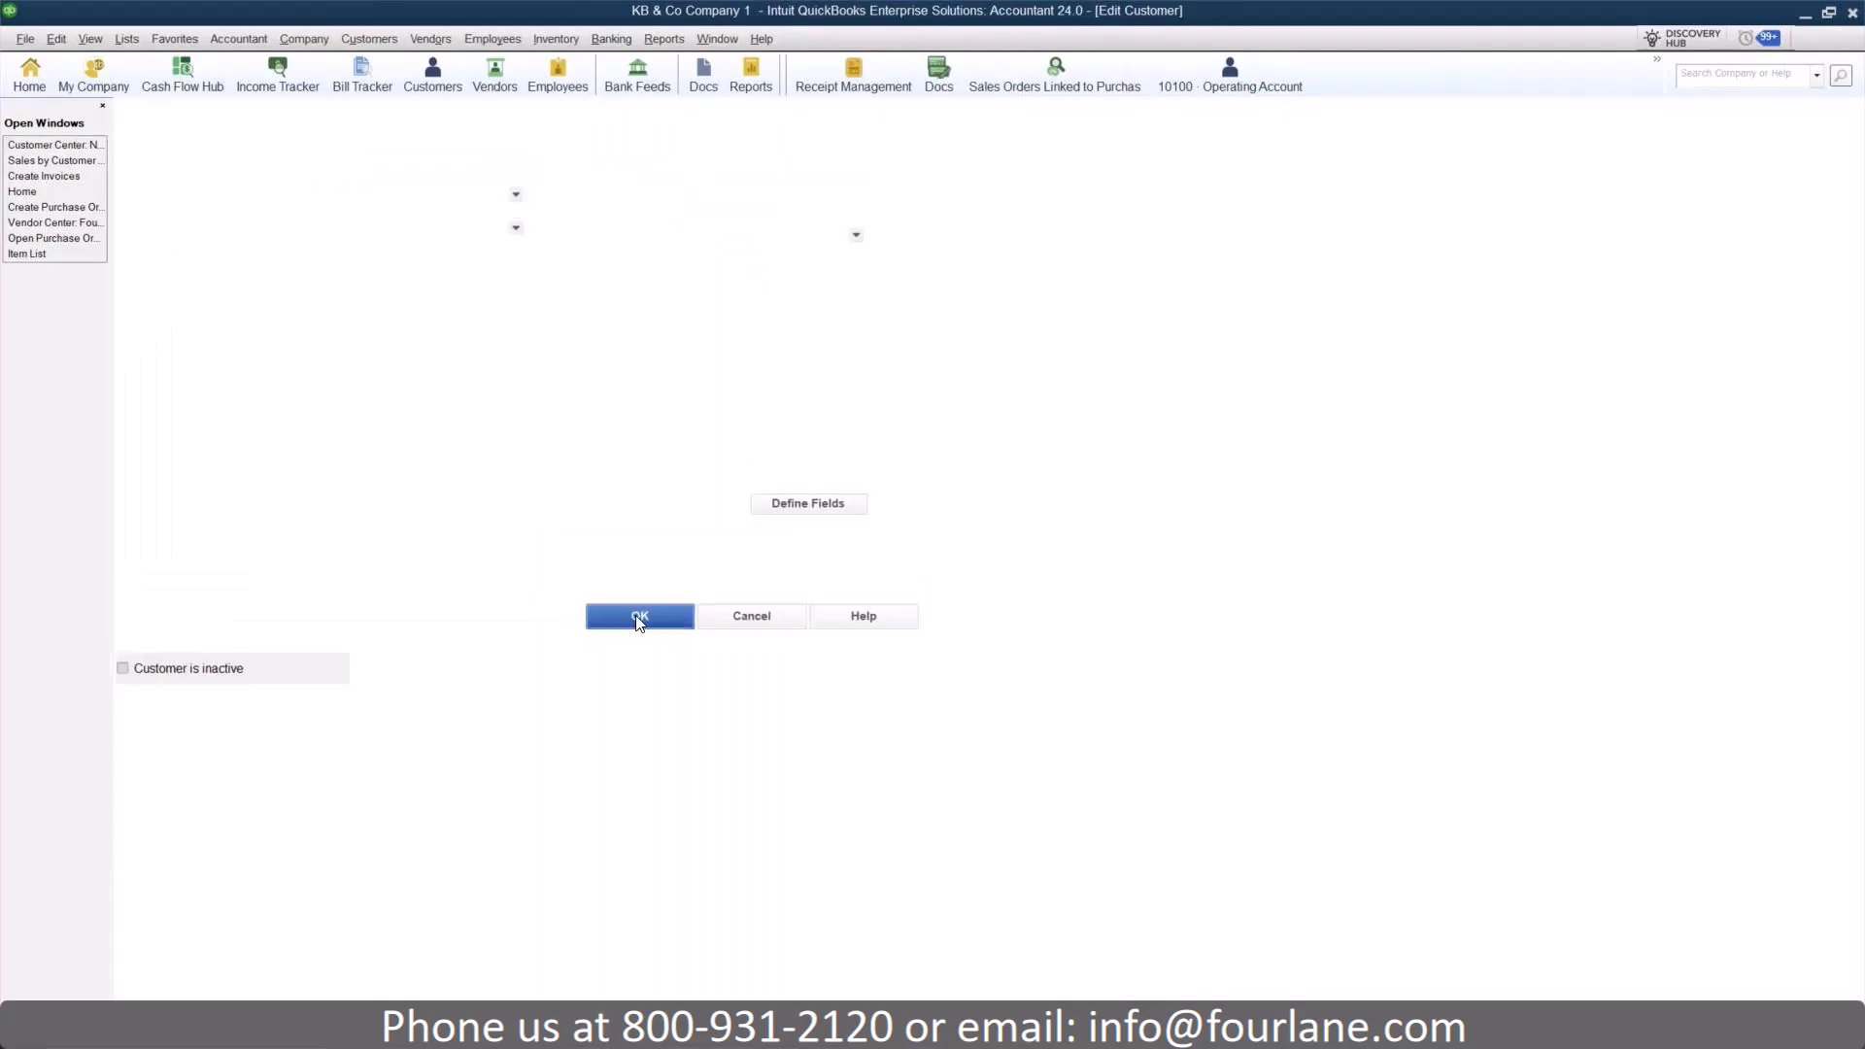
- Open Add/Edit Multiple List Entries for the Customers list and check which other list types it offers
click(129, 38)
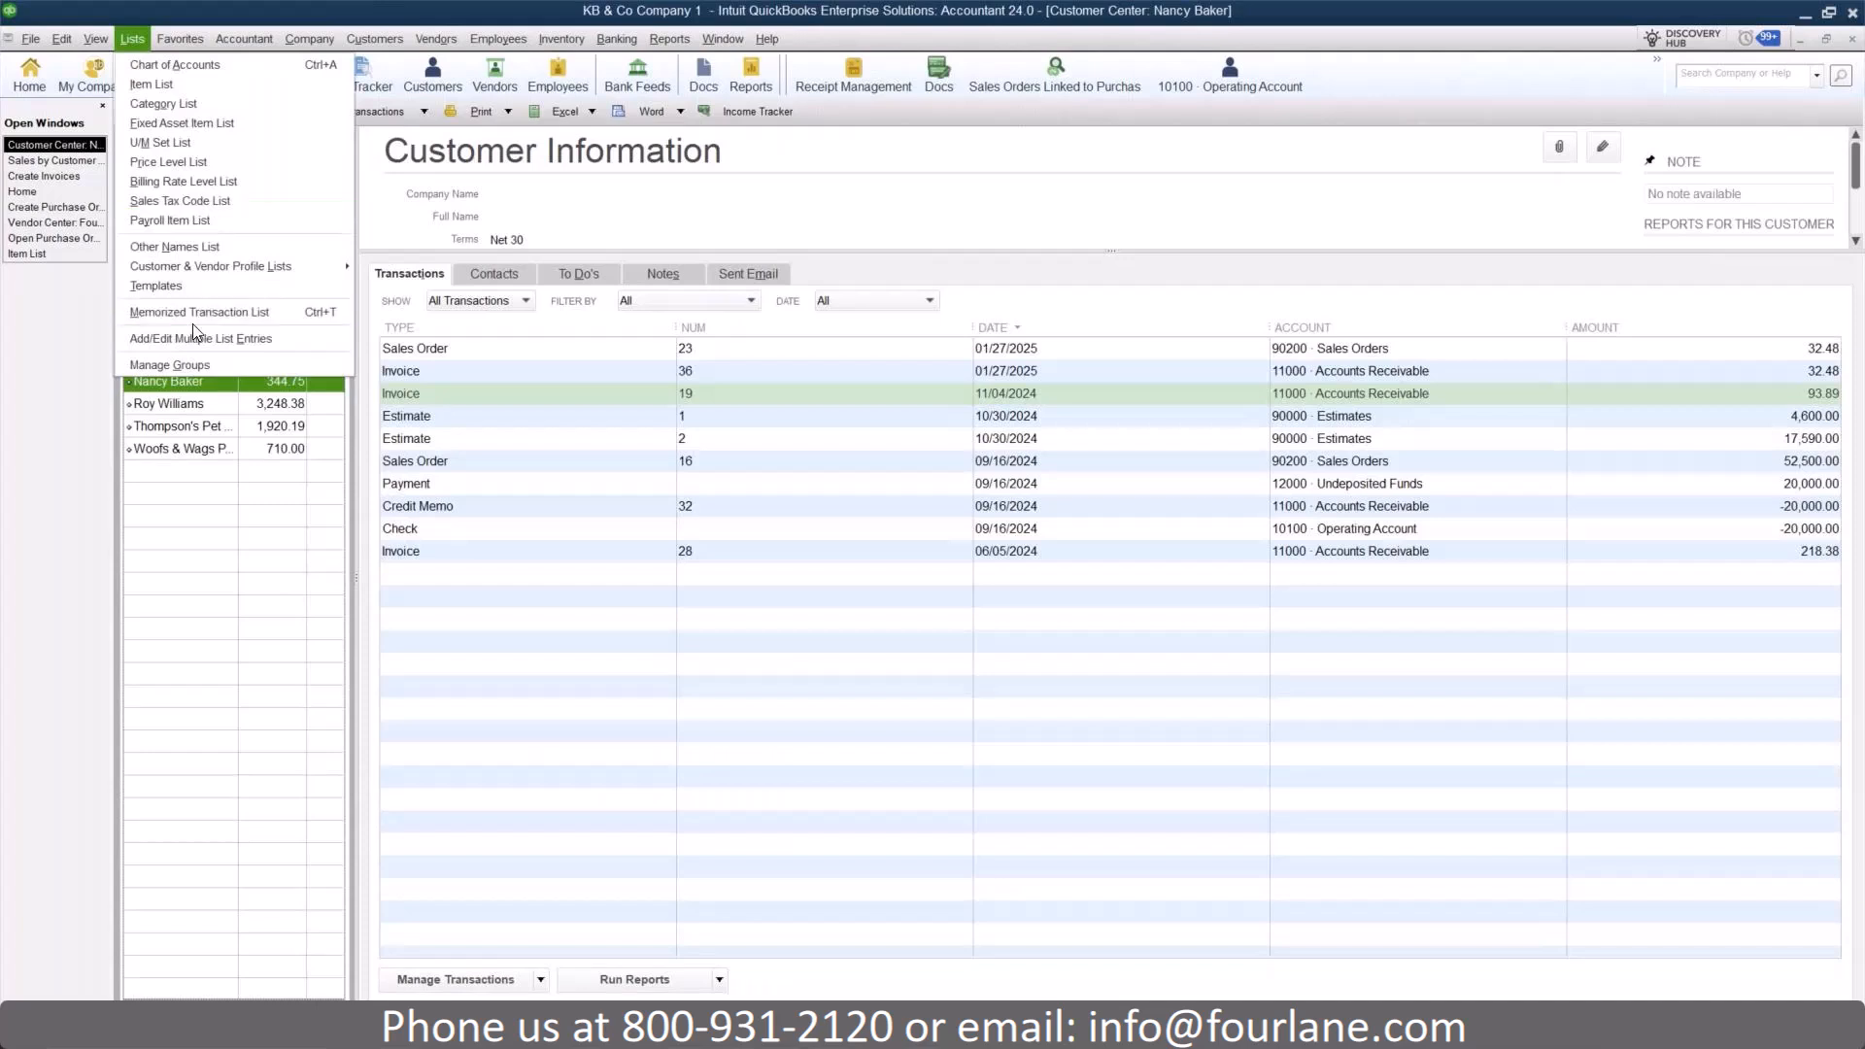
click(272, 343)
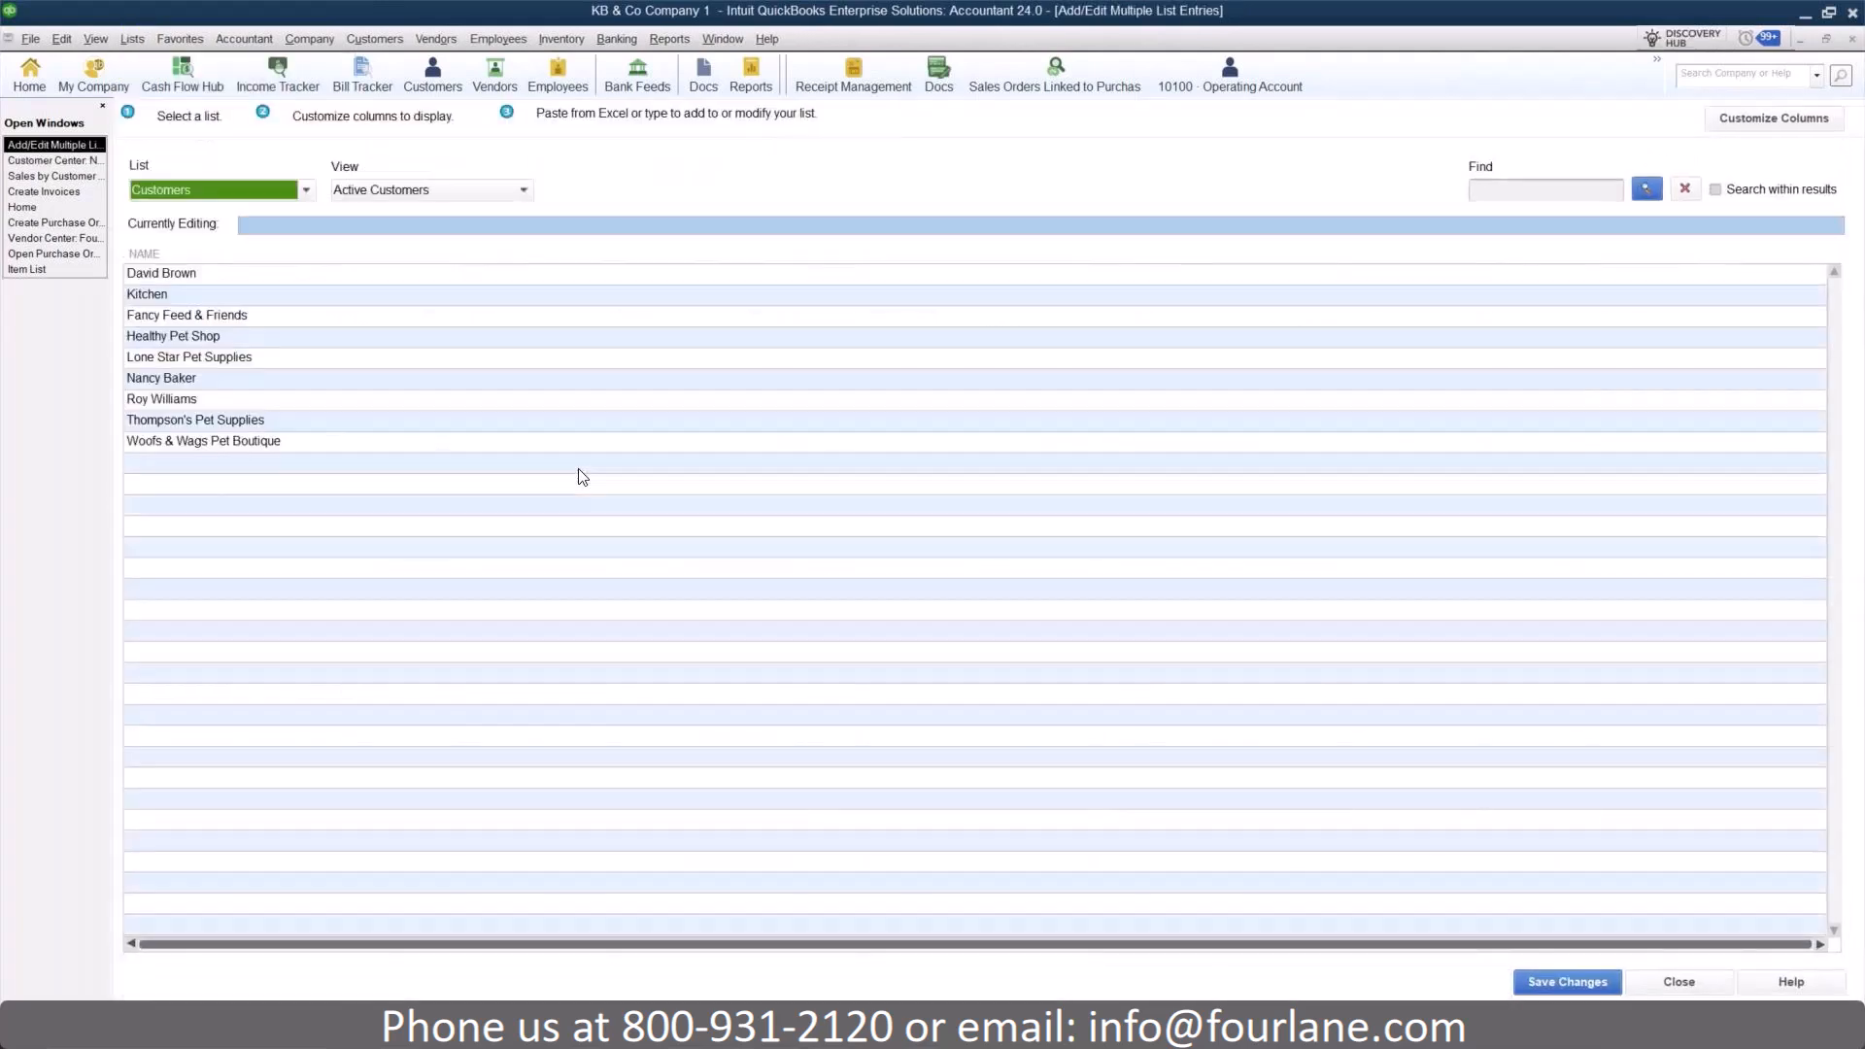
click(303, 193)
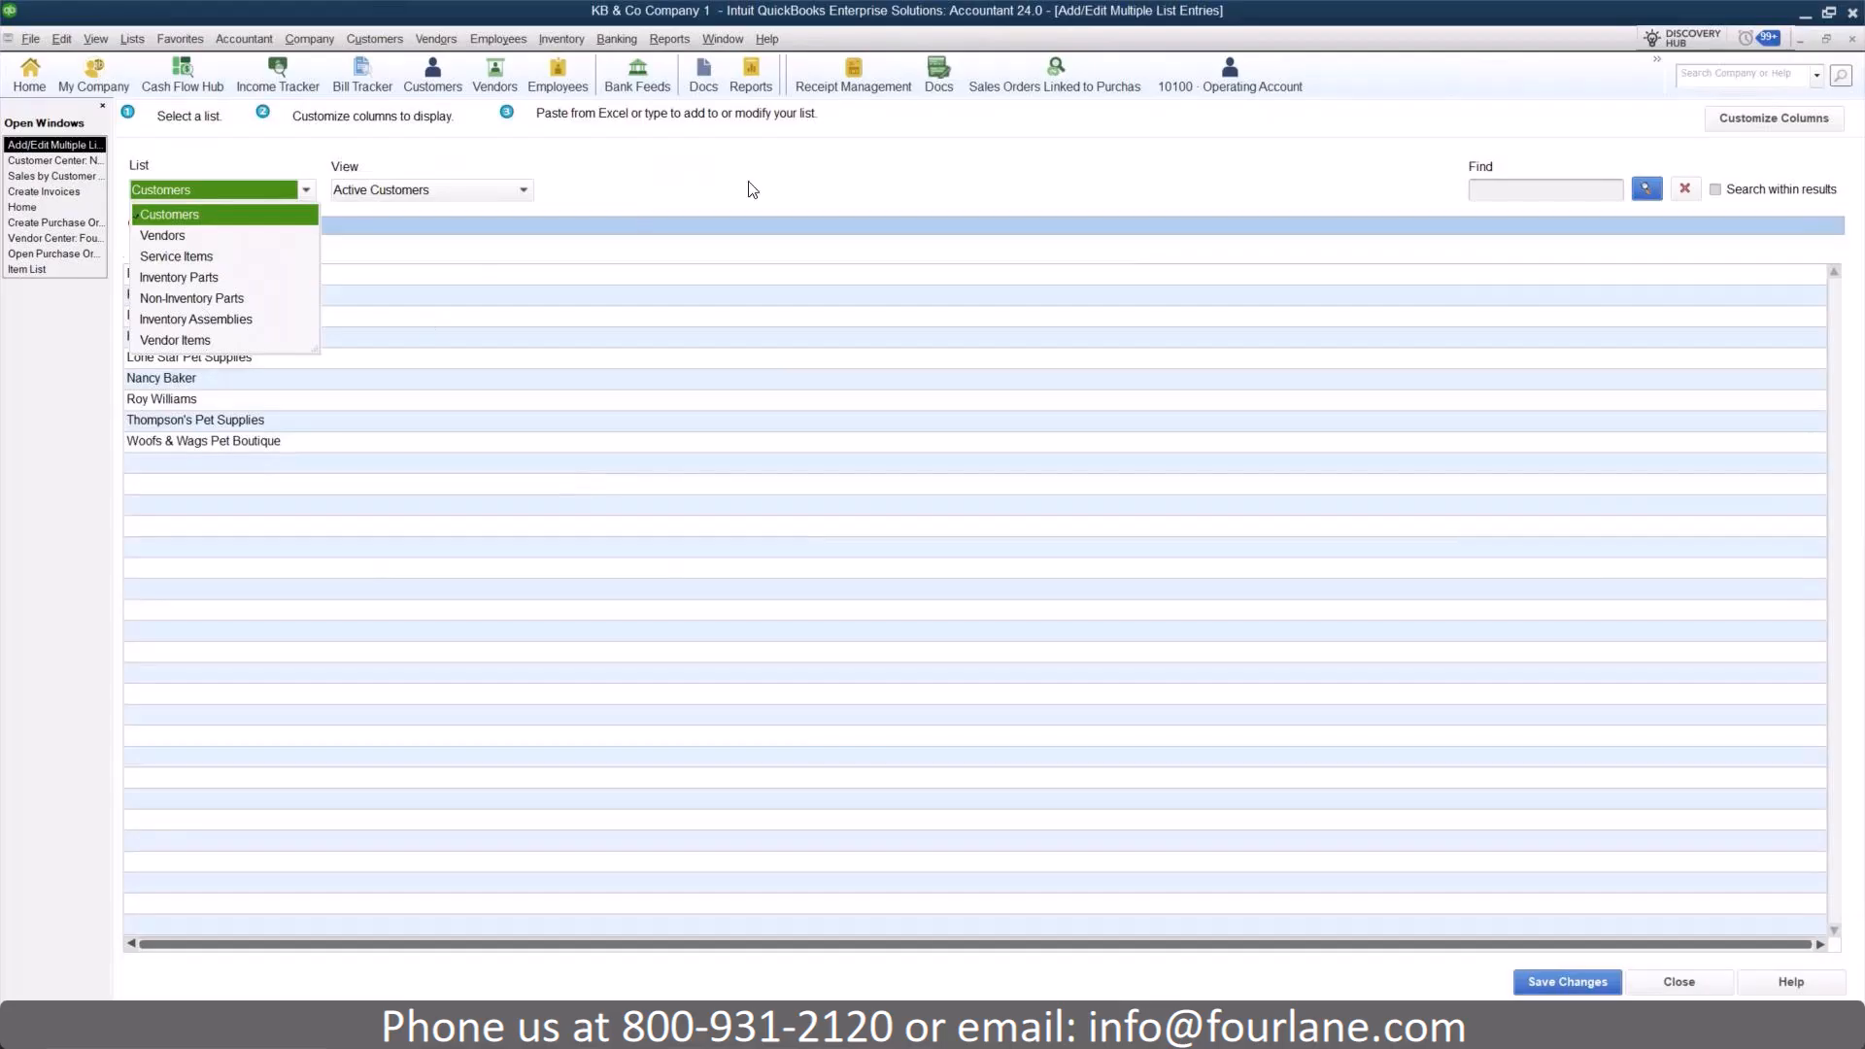
click(776, 165)
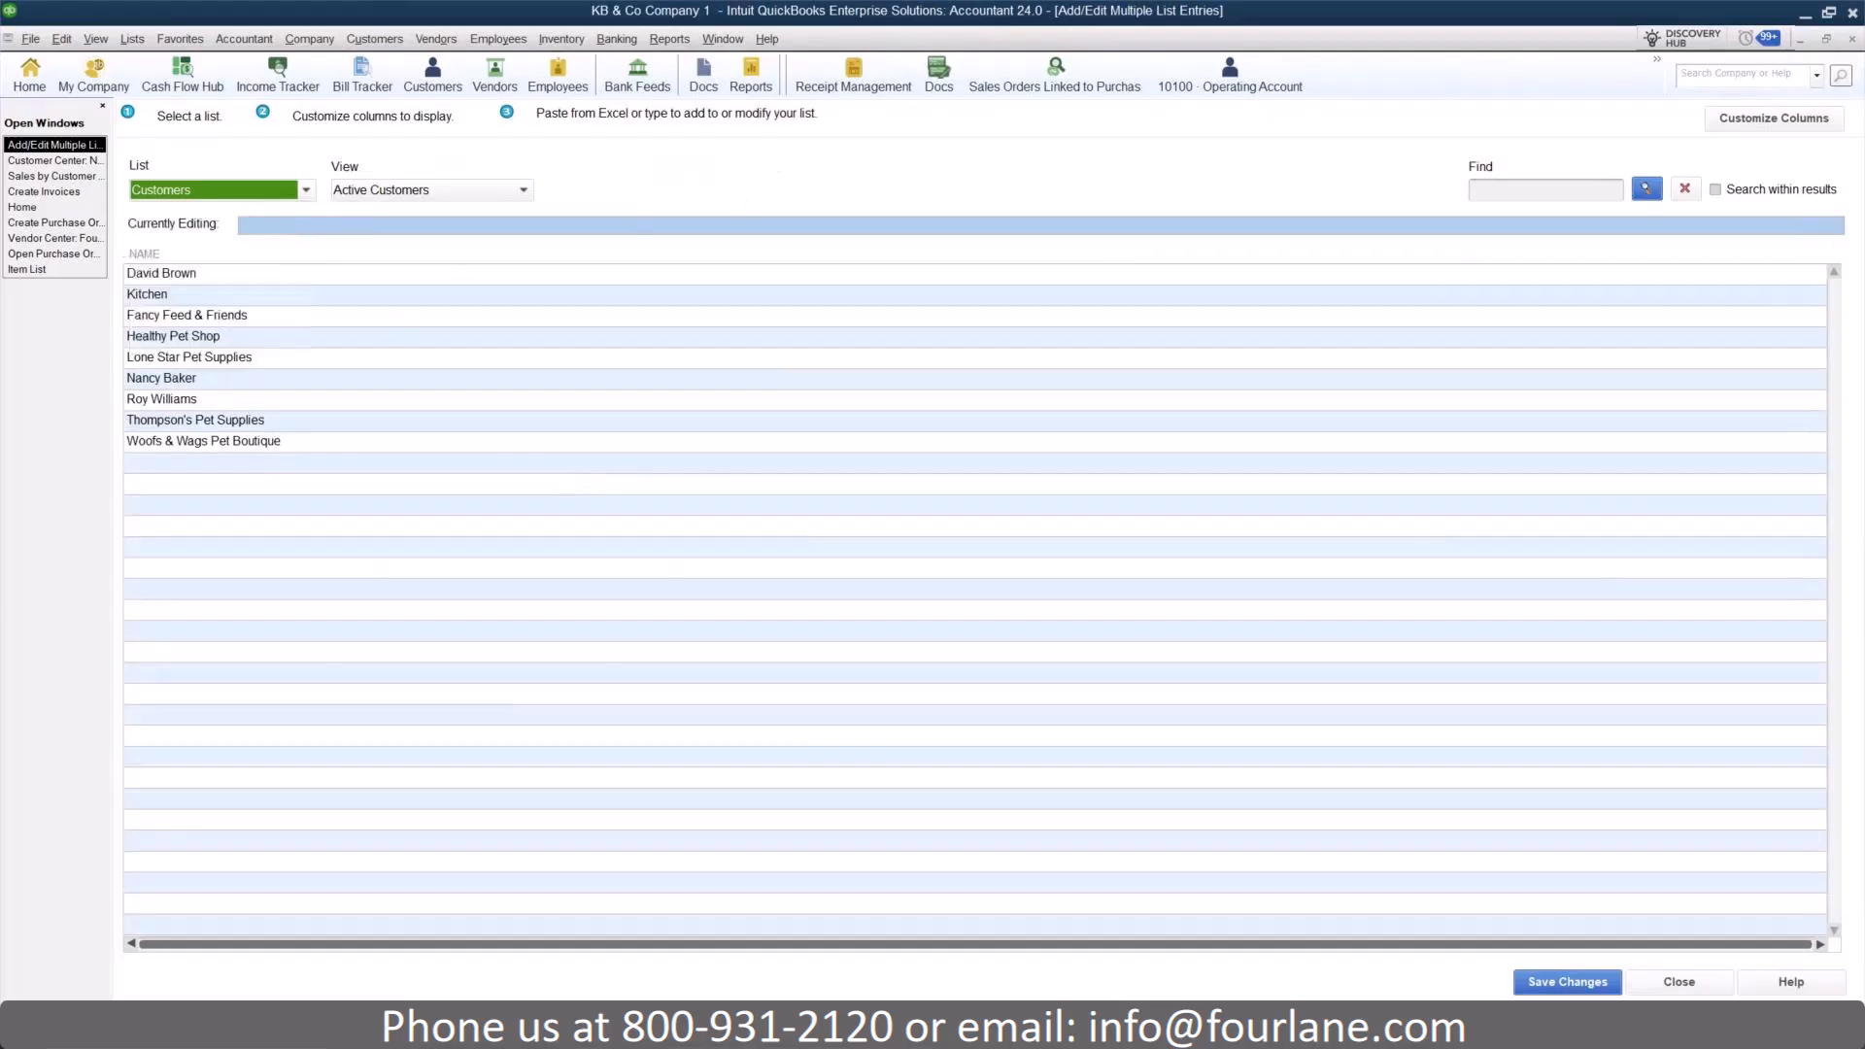
- Add the Customer Birthday and Territory columns to the multiple-entry customer list
click(1784, 125)
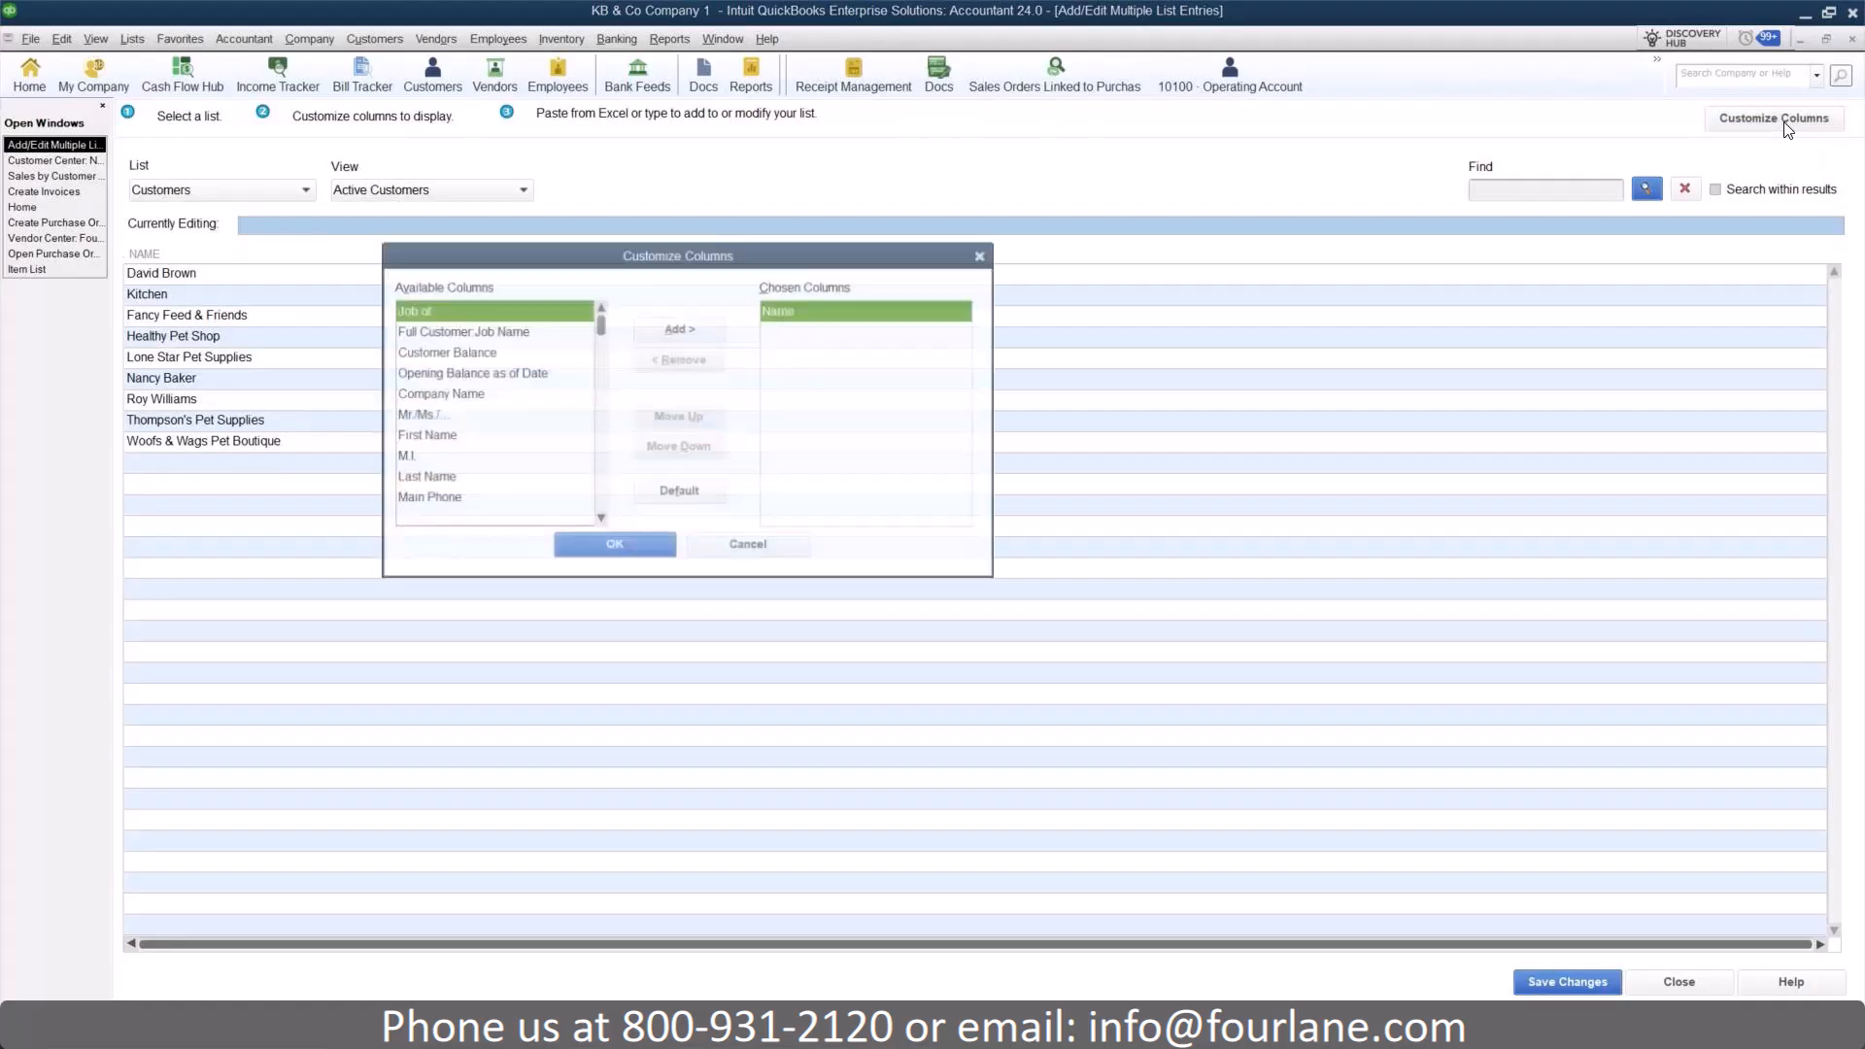
scroll(558, 475, down, 5)
scroll(558, 475, down, 2)
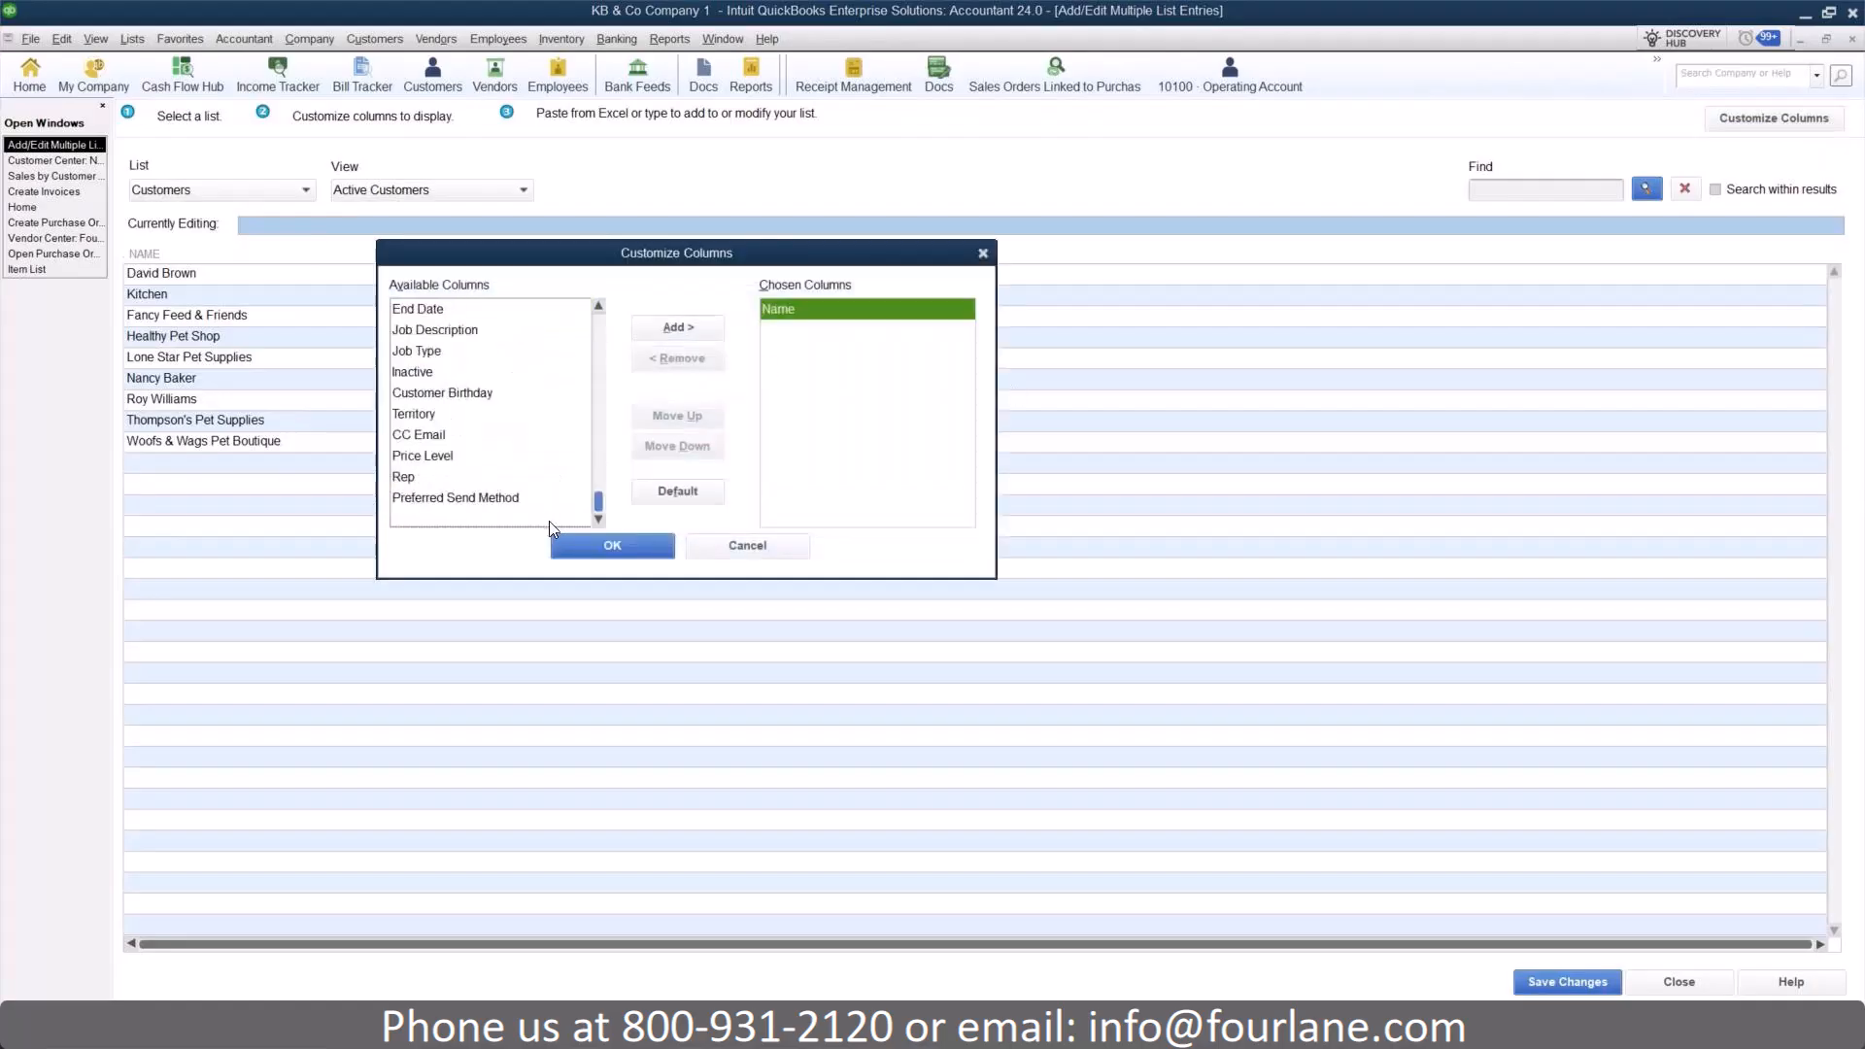
click(414, 414)
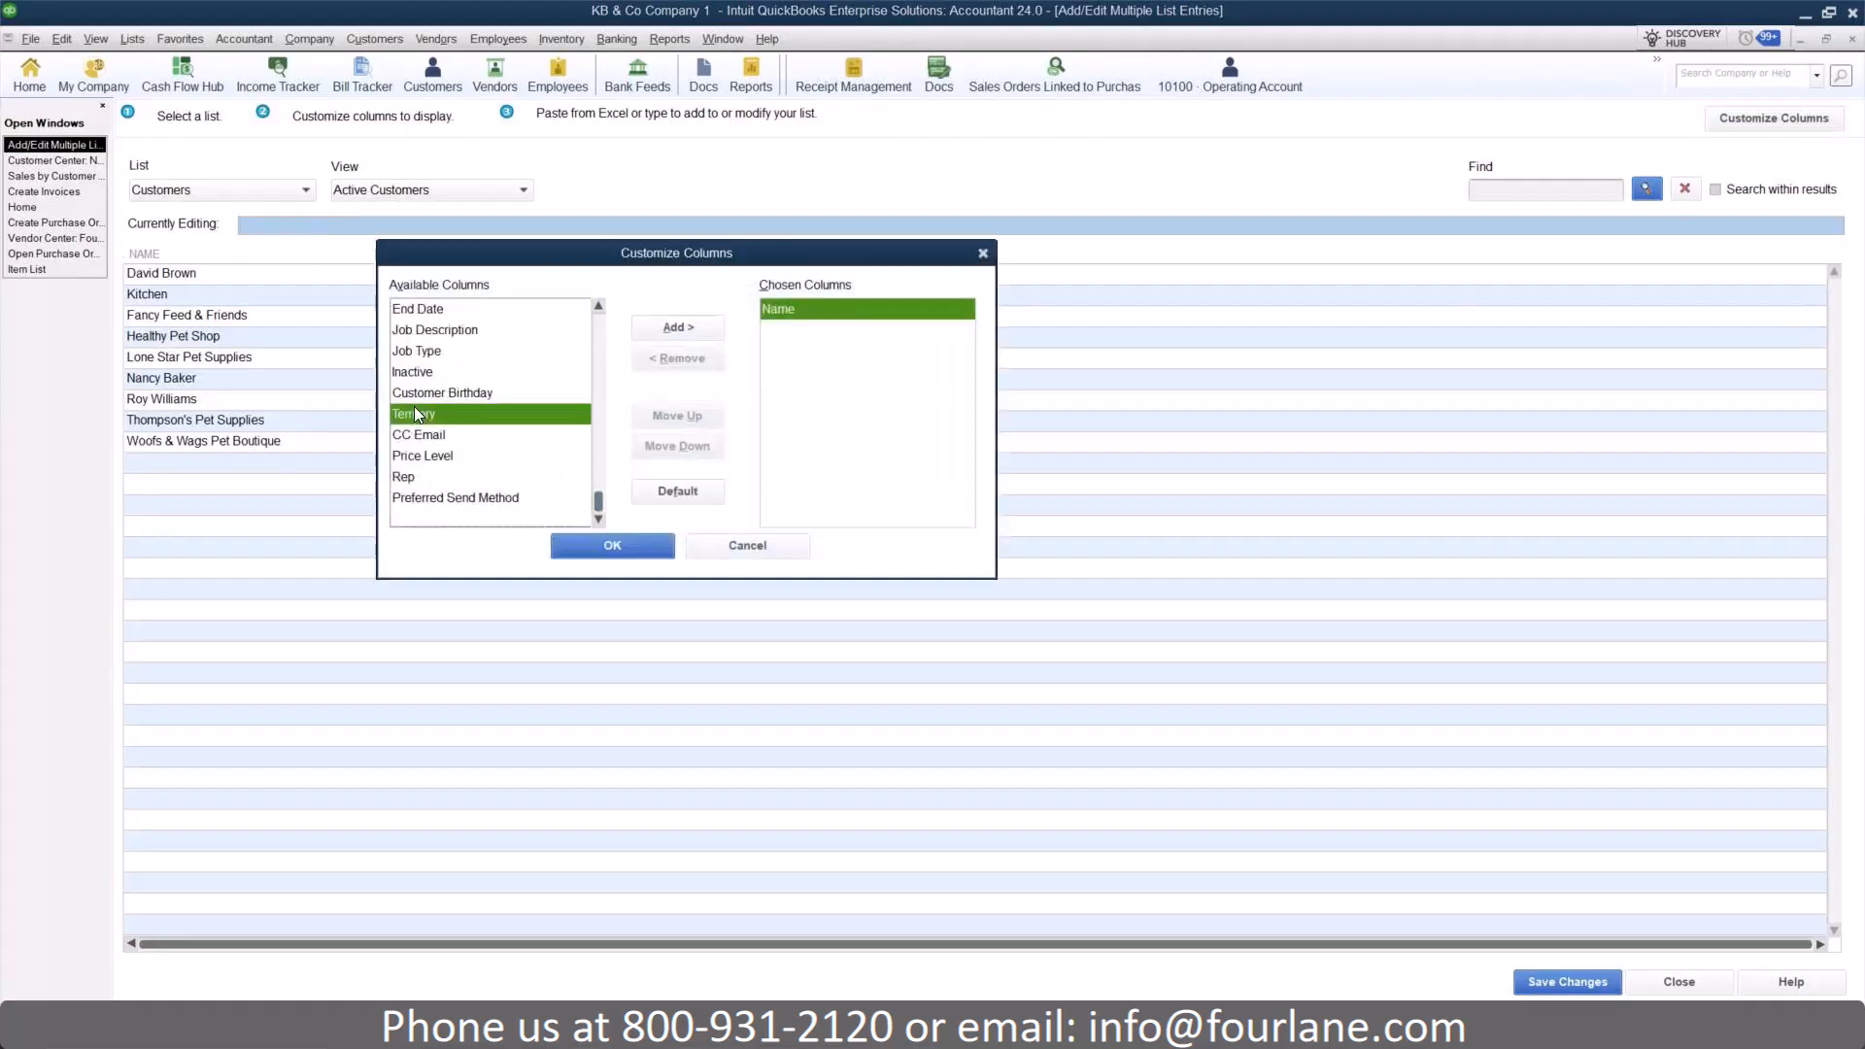
click(489, 392)
click(695, 325)
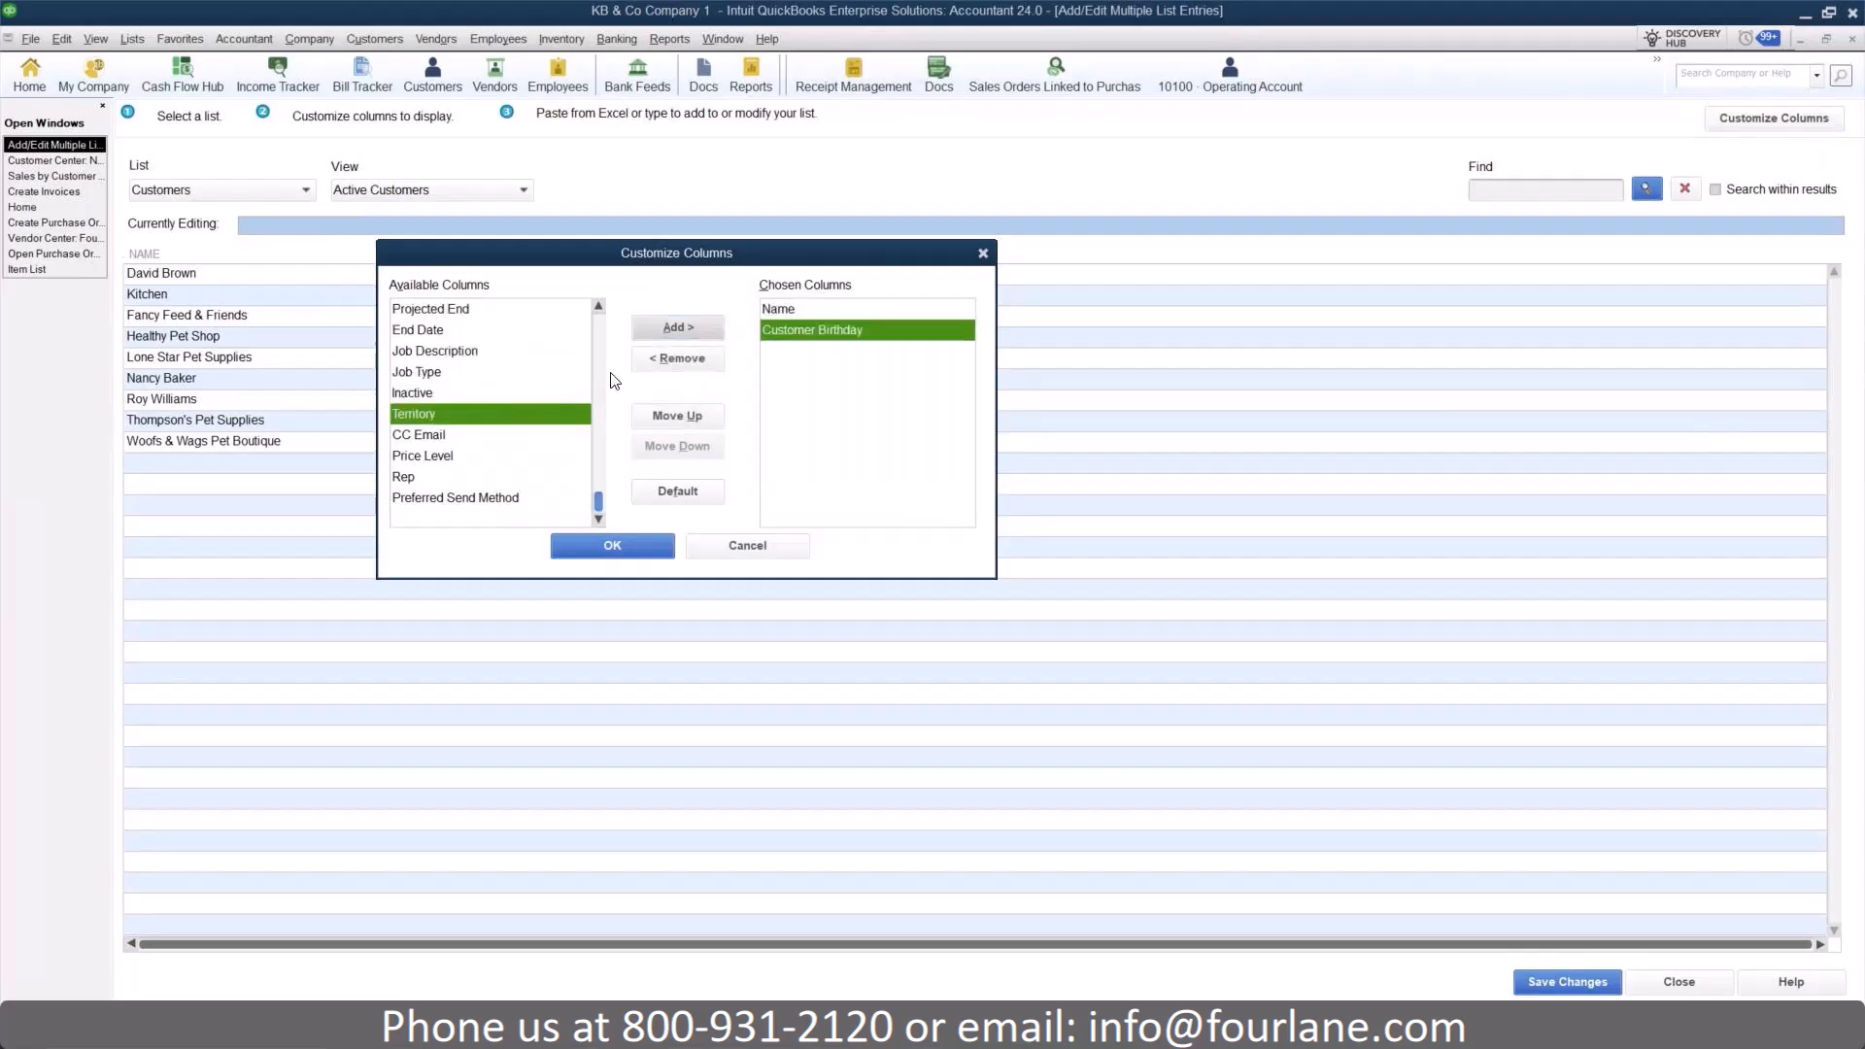
click(657, 333)
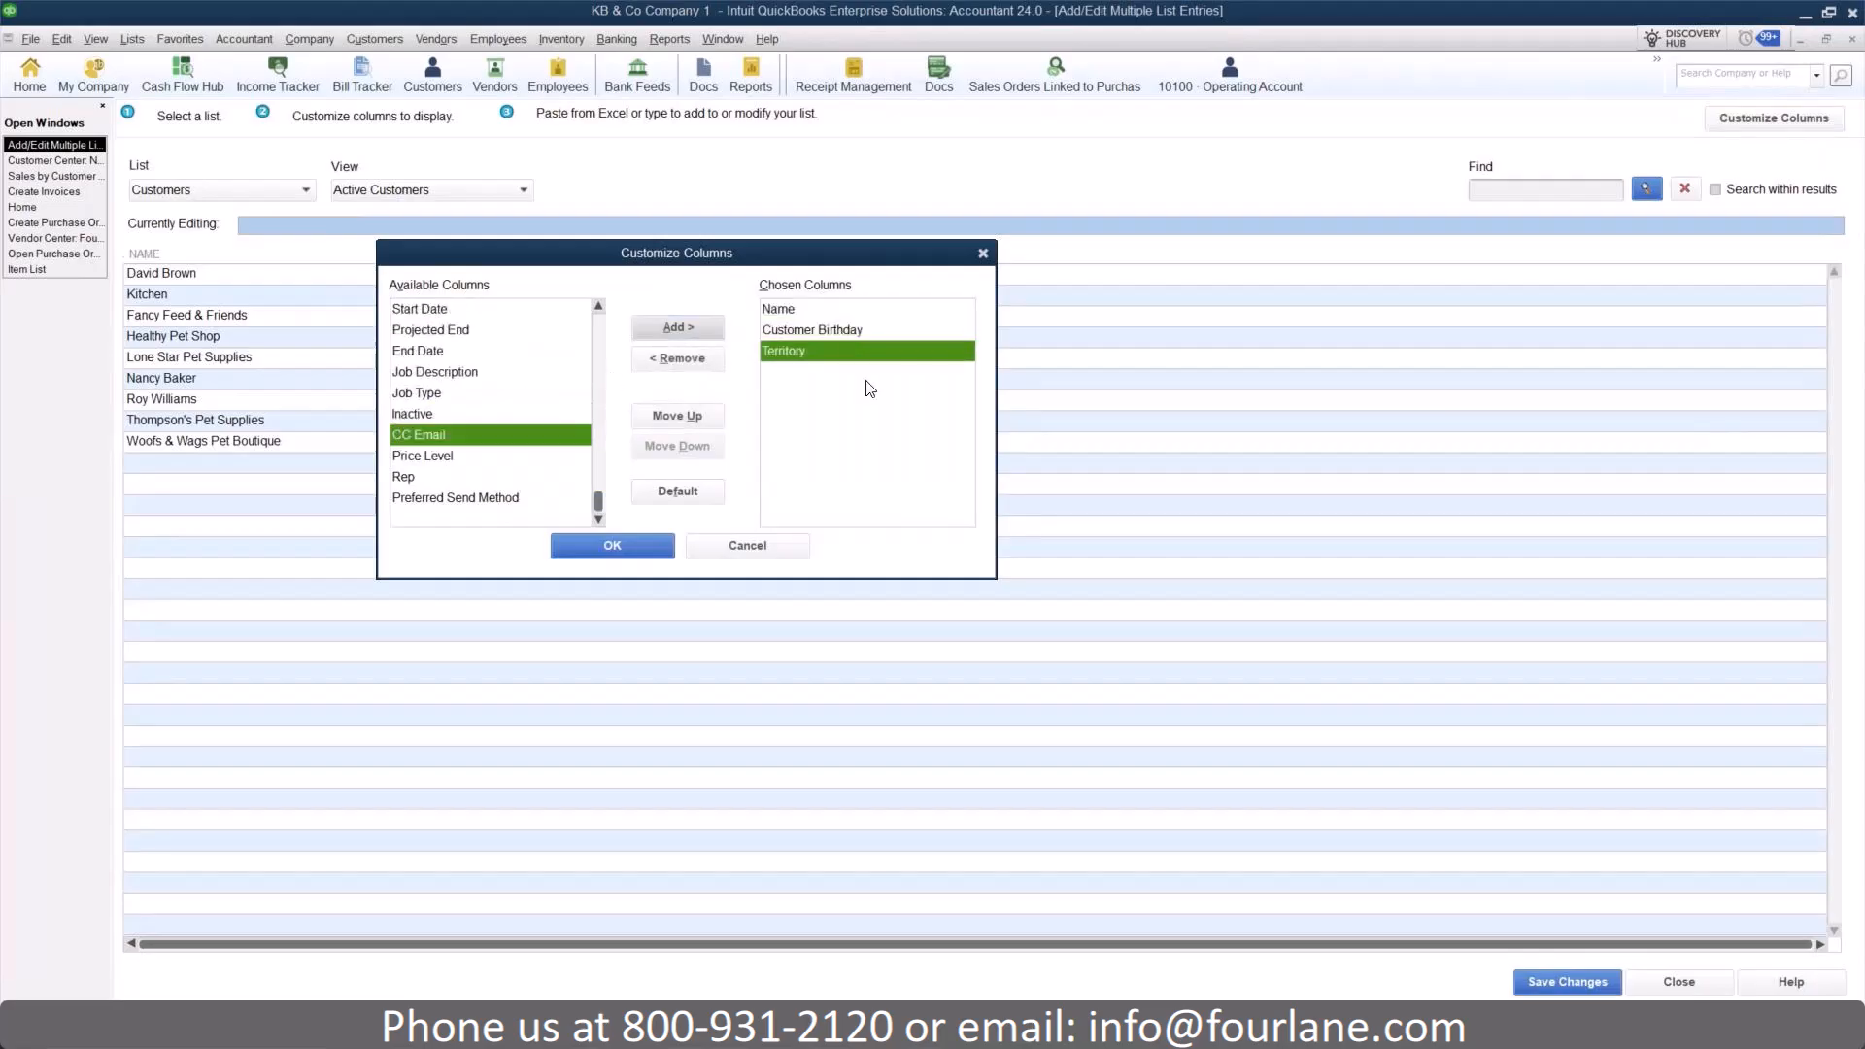
click(610, 549)
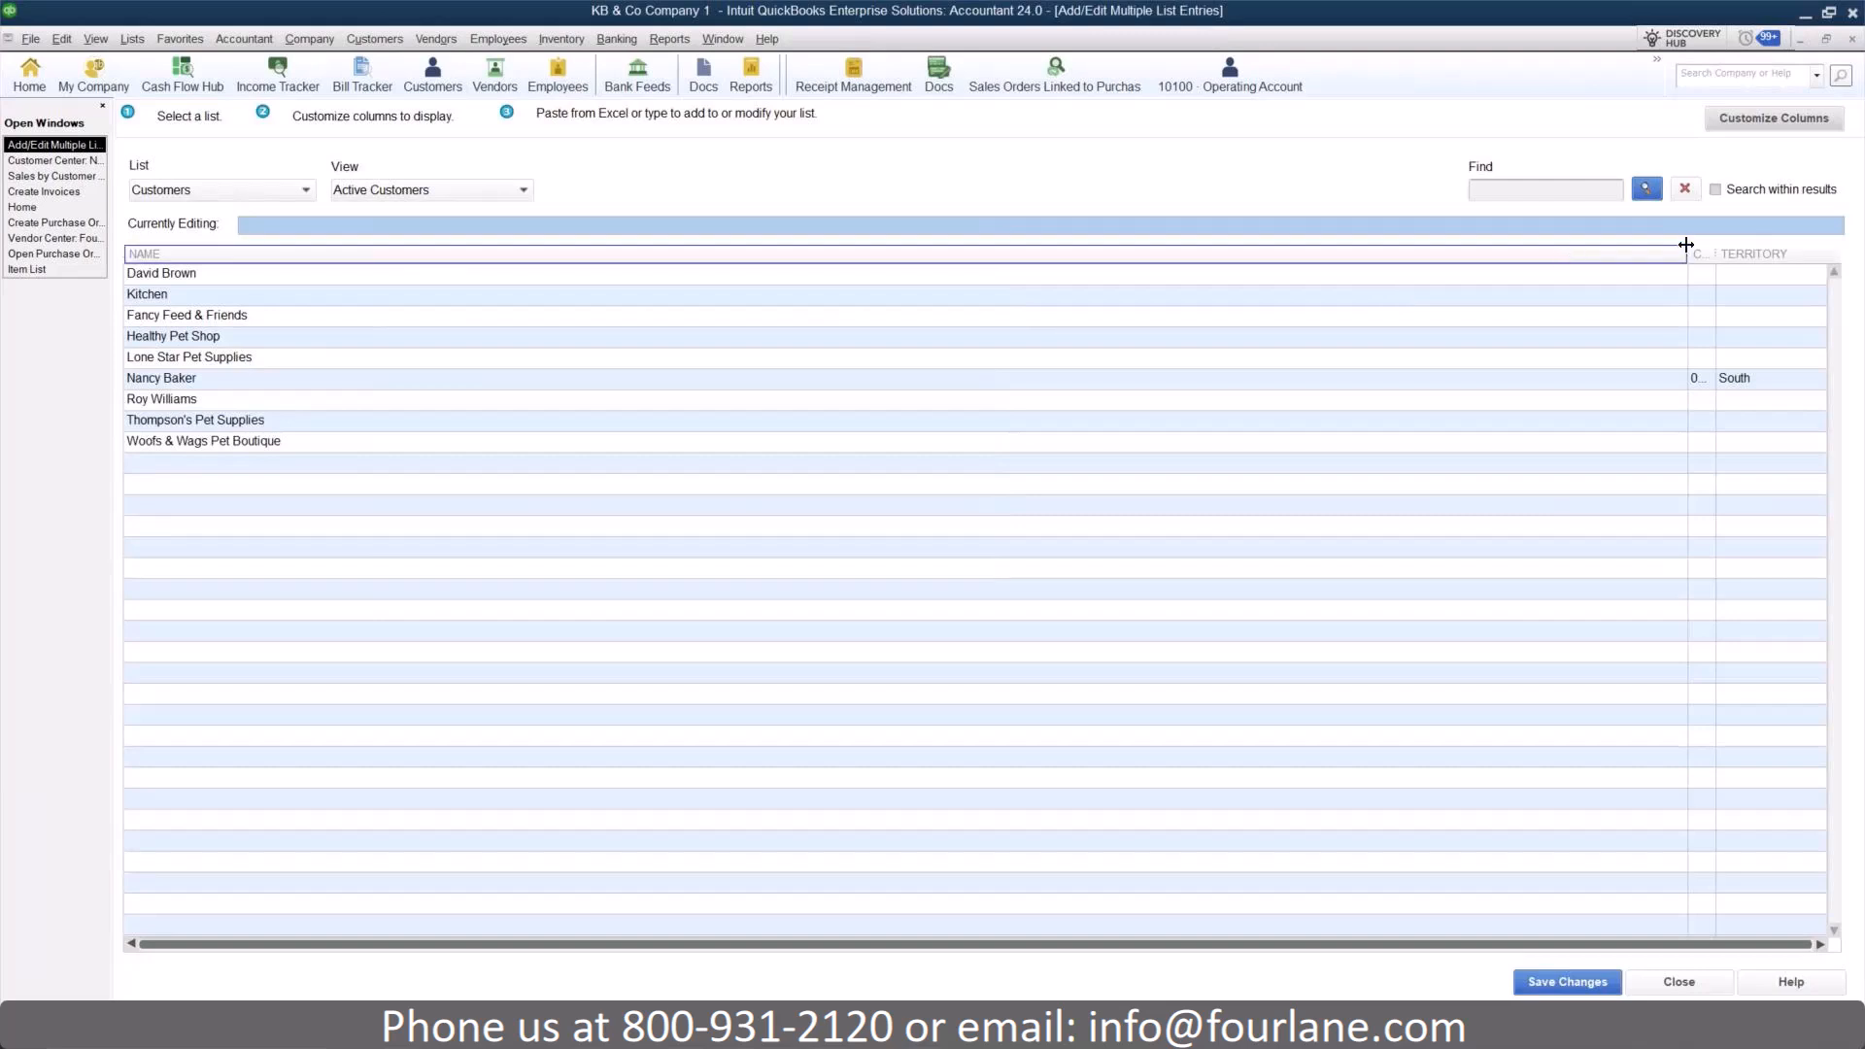
- Widen the Customer Birthday and Territory columns and enter the first listed customer's birthday in mm/dd/yyyy format
drag(1687, 251, 645, 361)
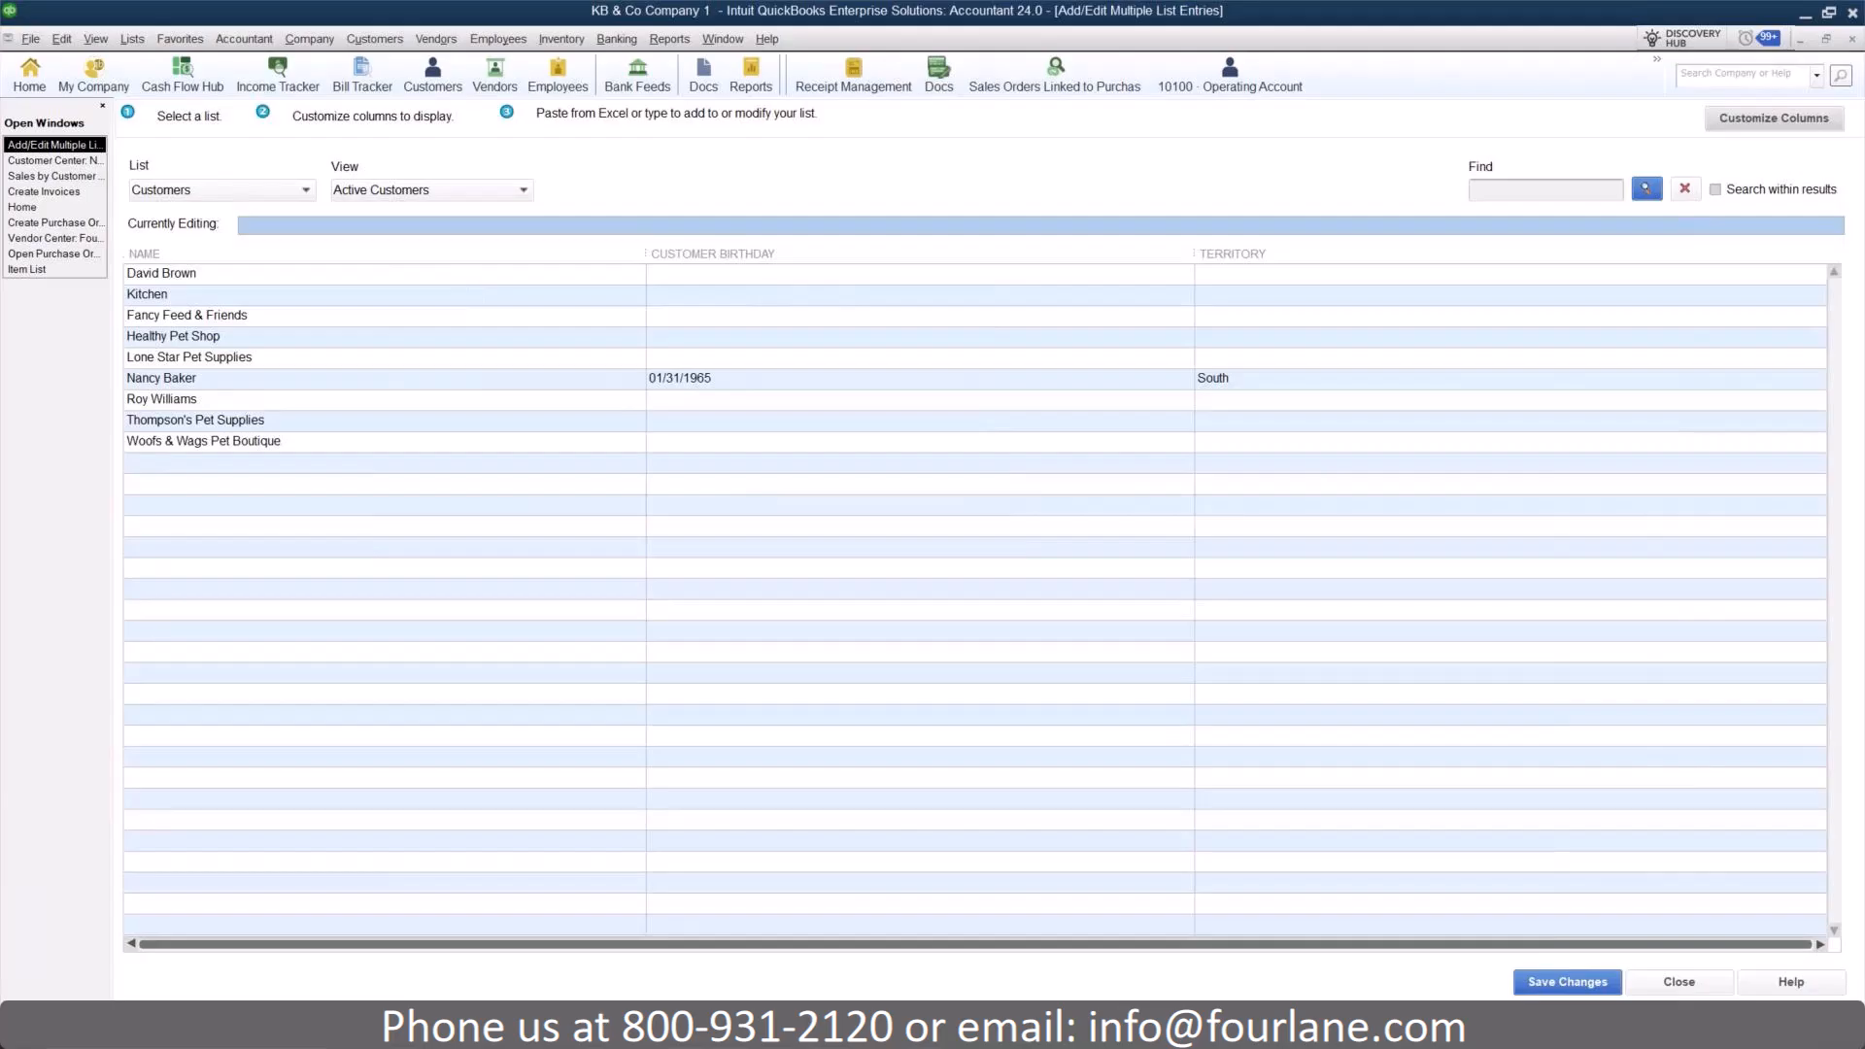
click(677, 274)
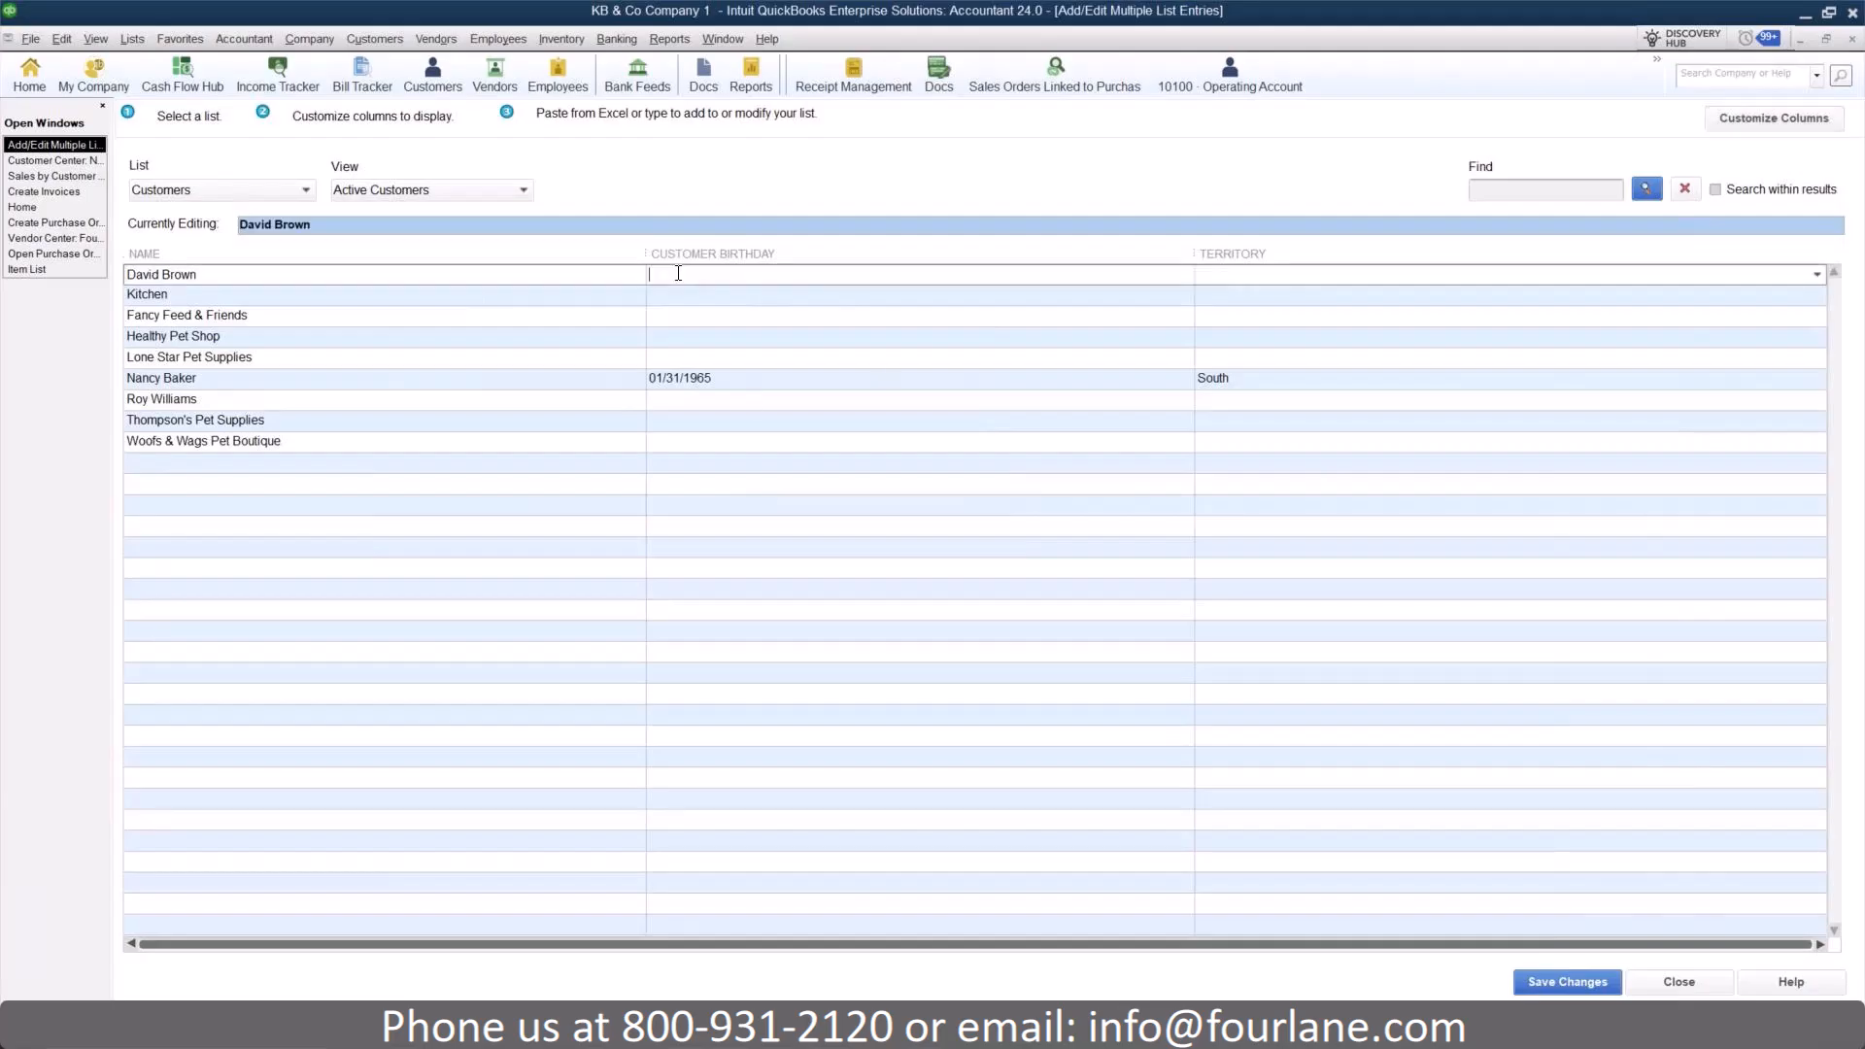
text(07/15/1975)
- Enter the birthday of the customer directly above Thompson's Pet Supplies, correcting the day to two digits
click(668, 399)
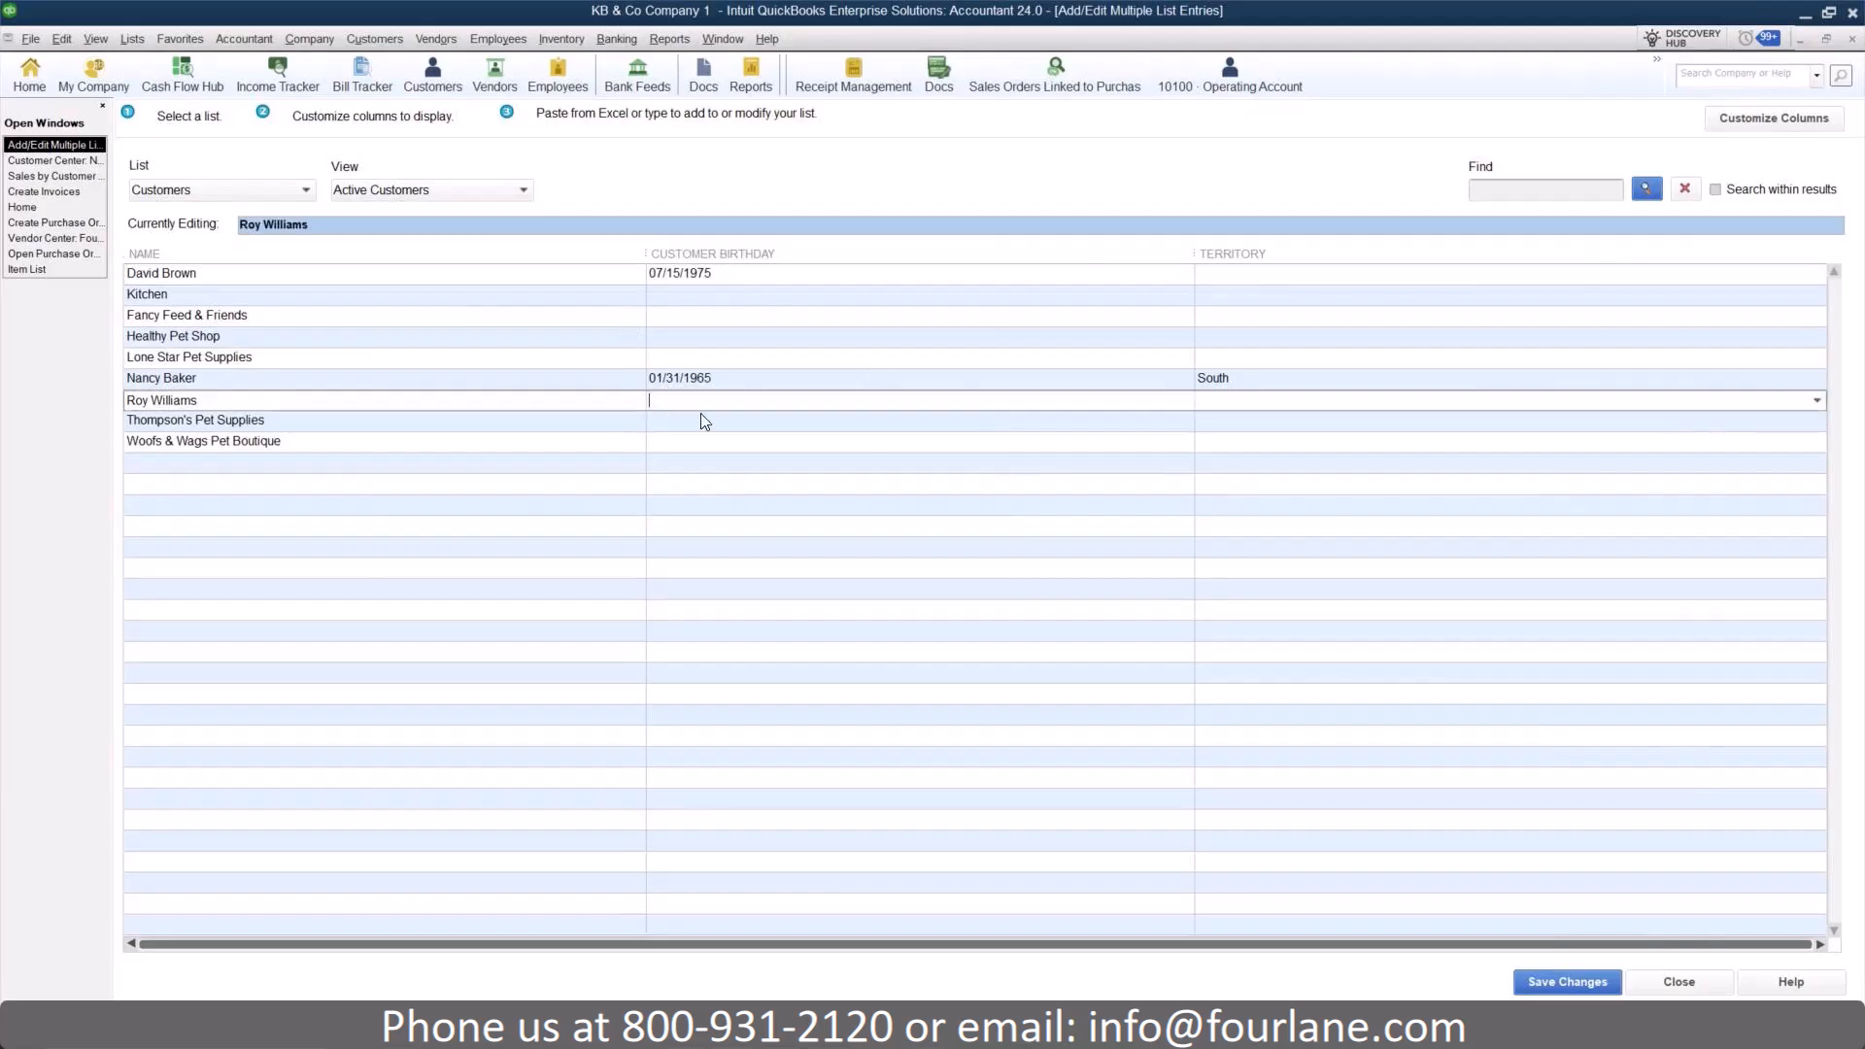
text(06/0/1980)
click(1487, 273)
click(929, 334)
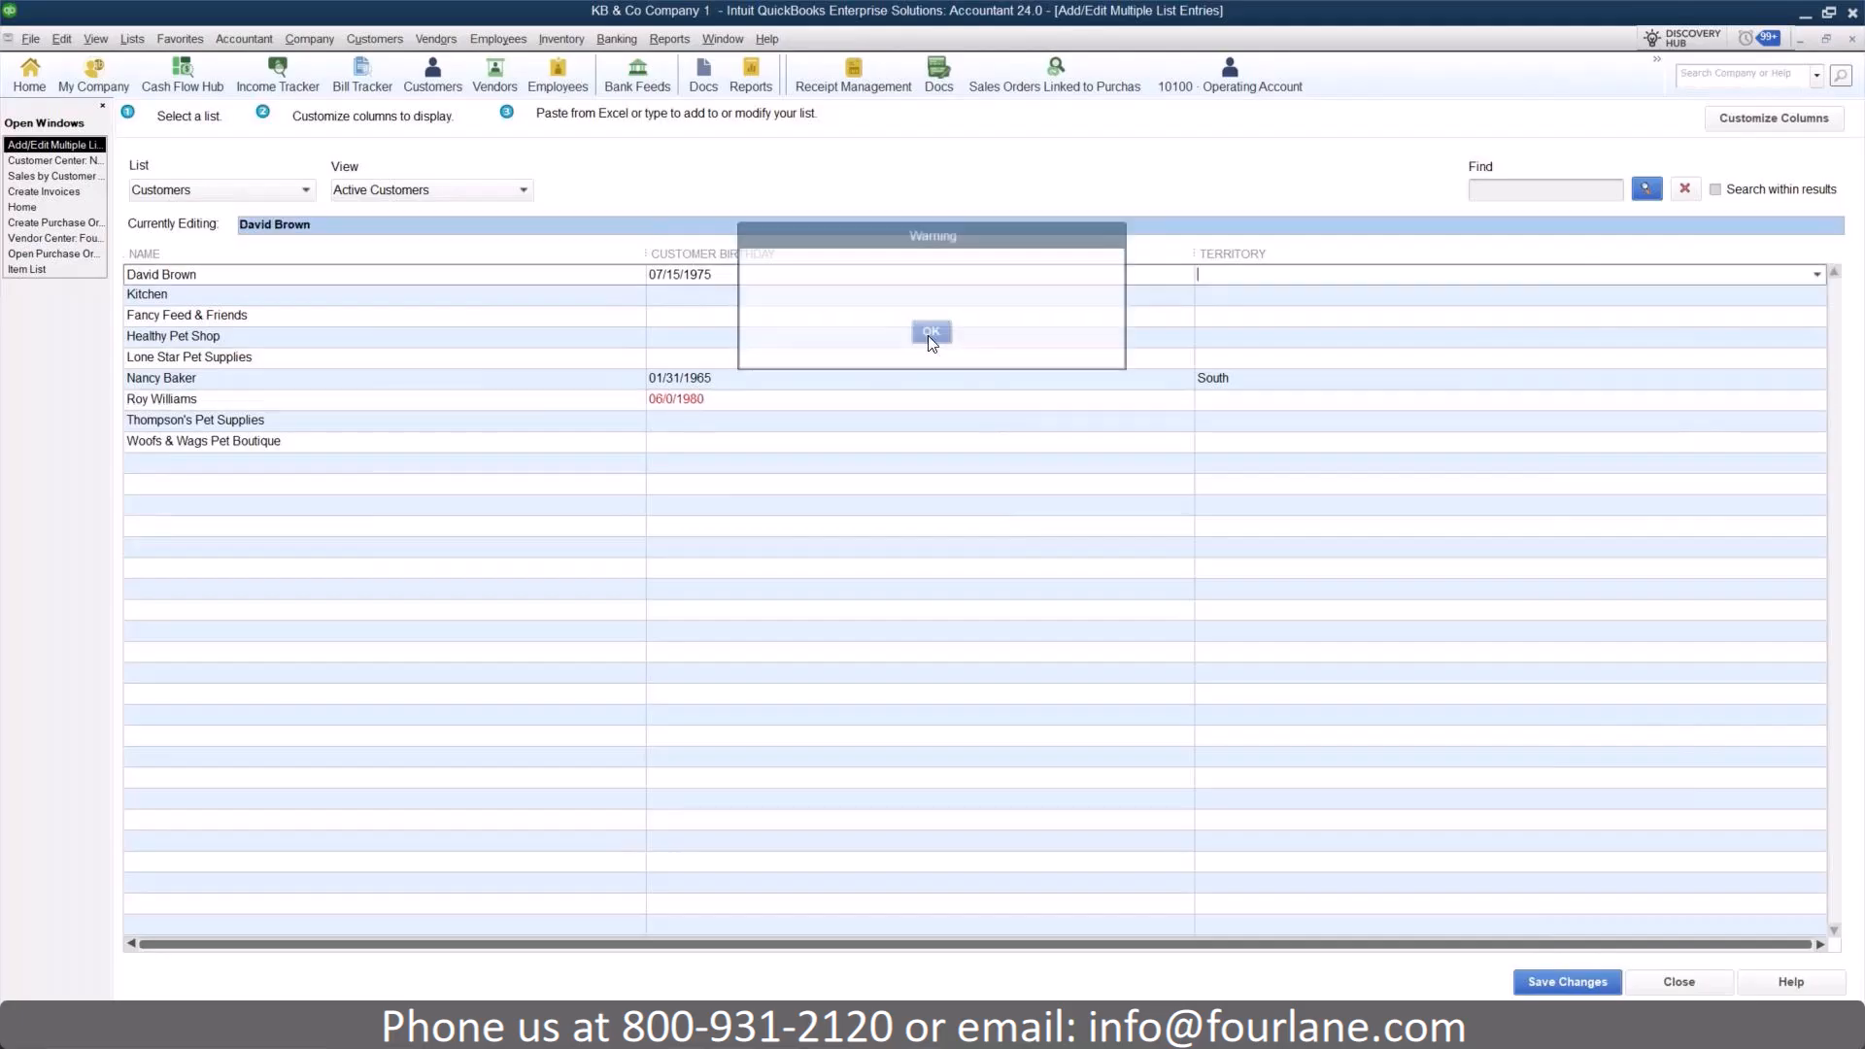
click(674, 404)
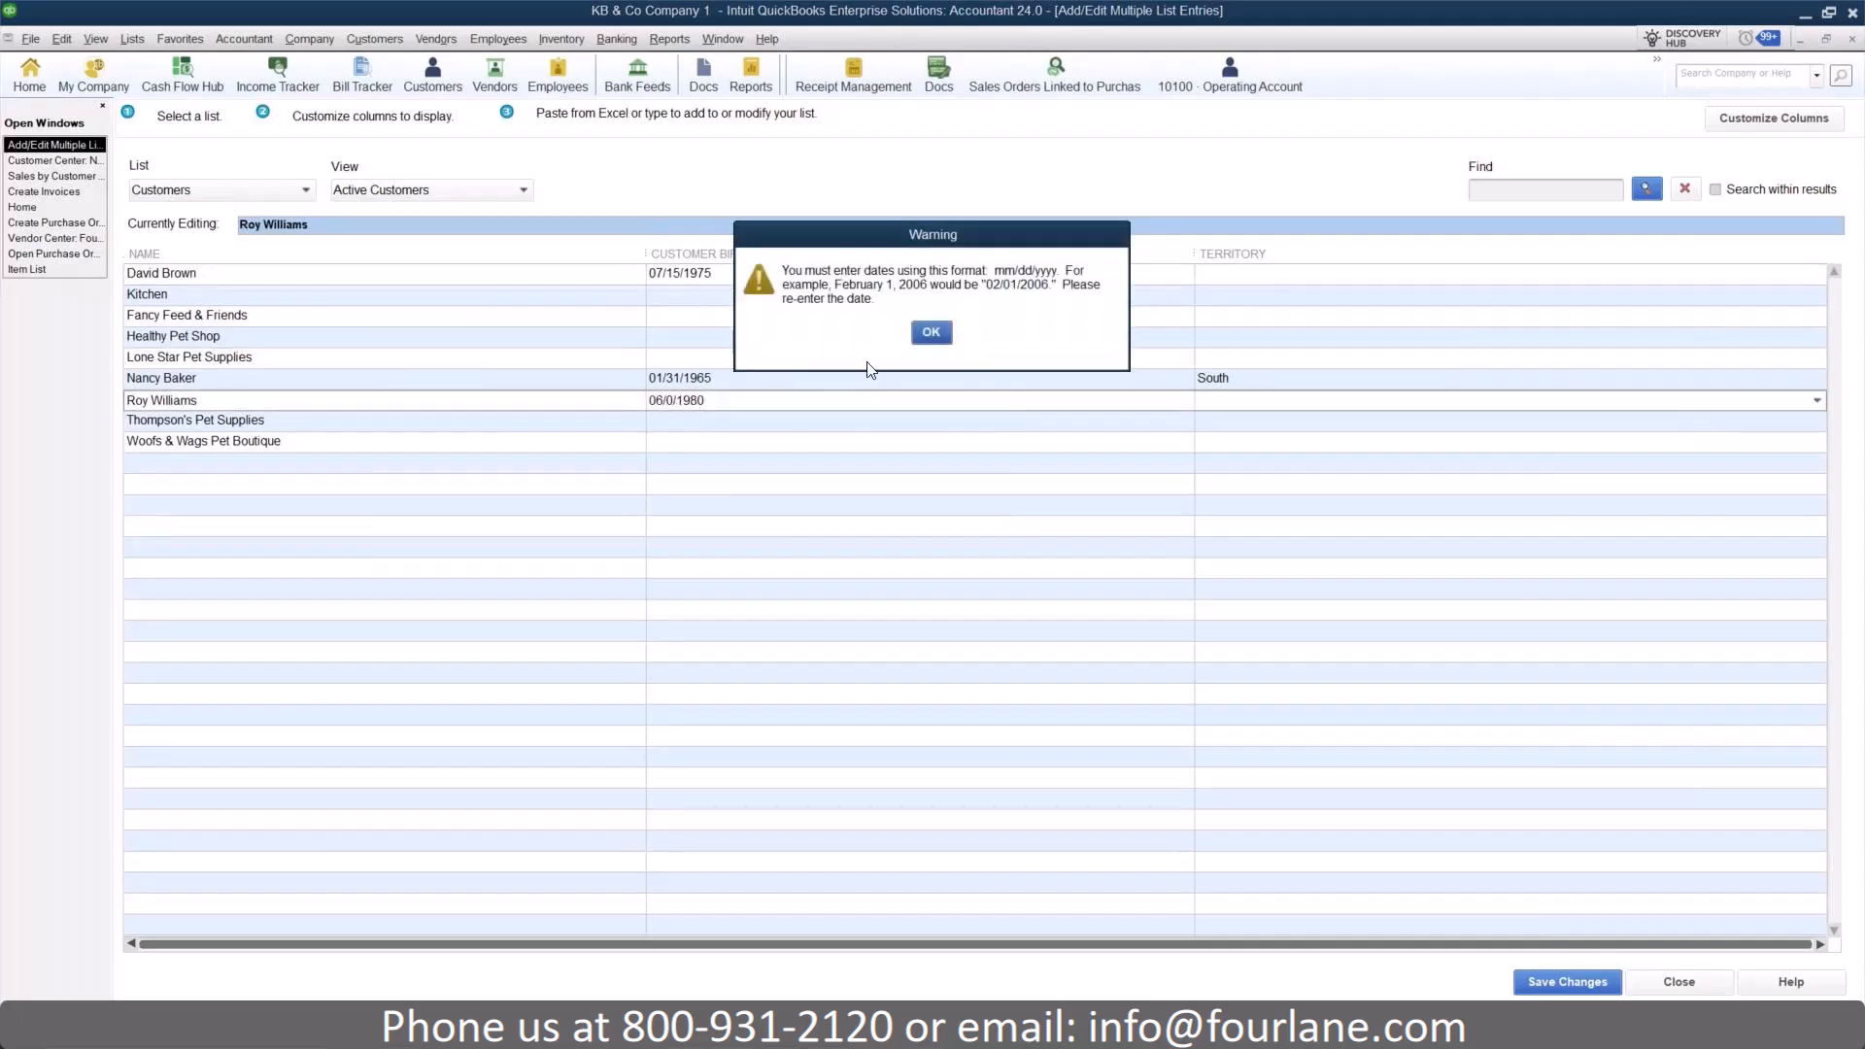
click(930, 334)
text(1)
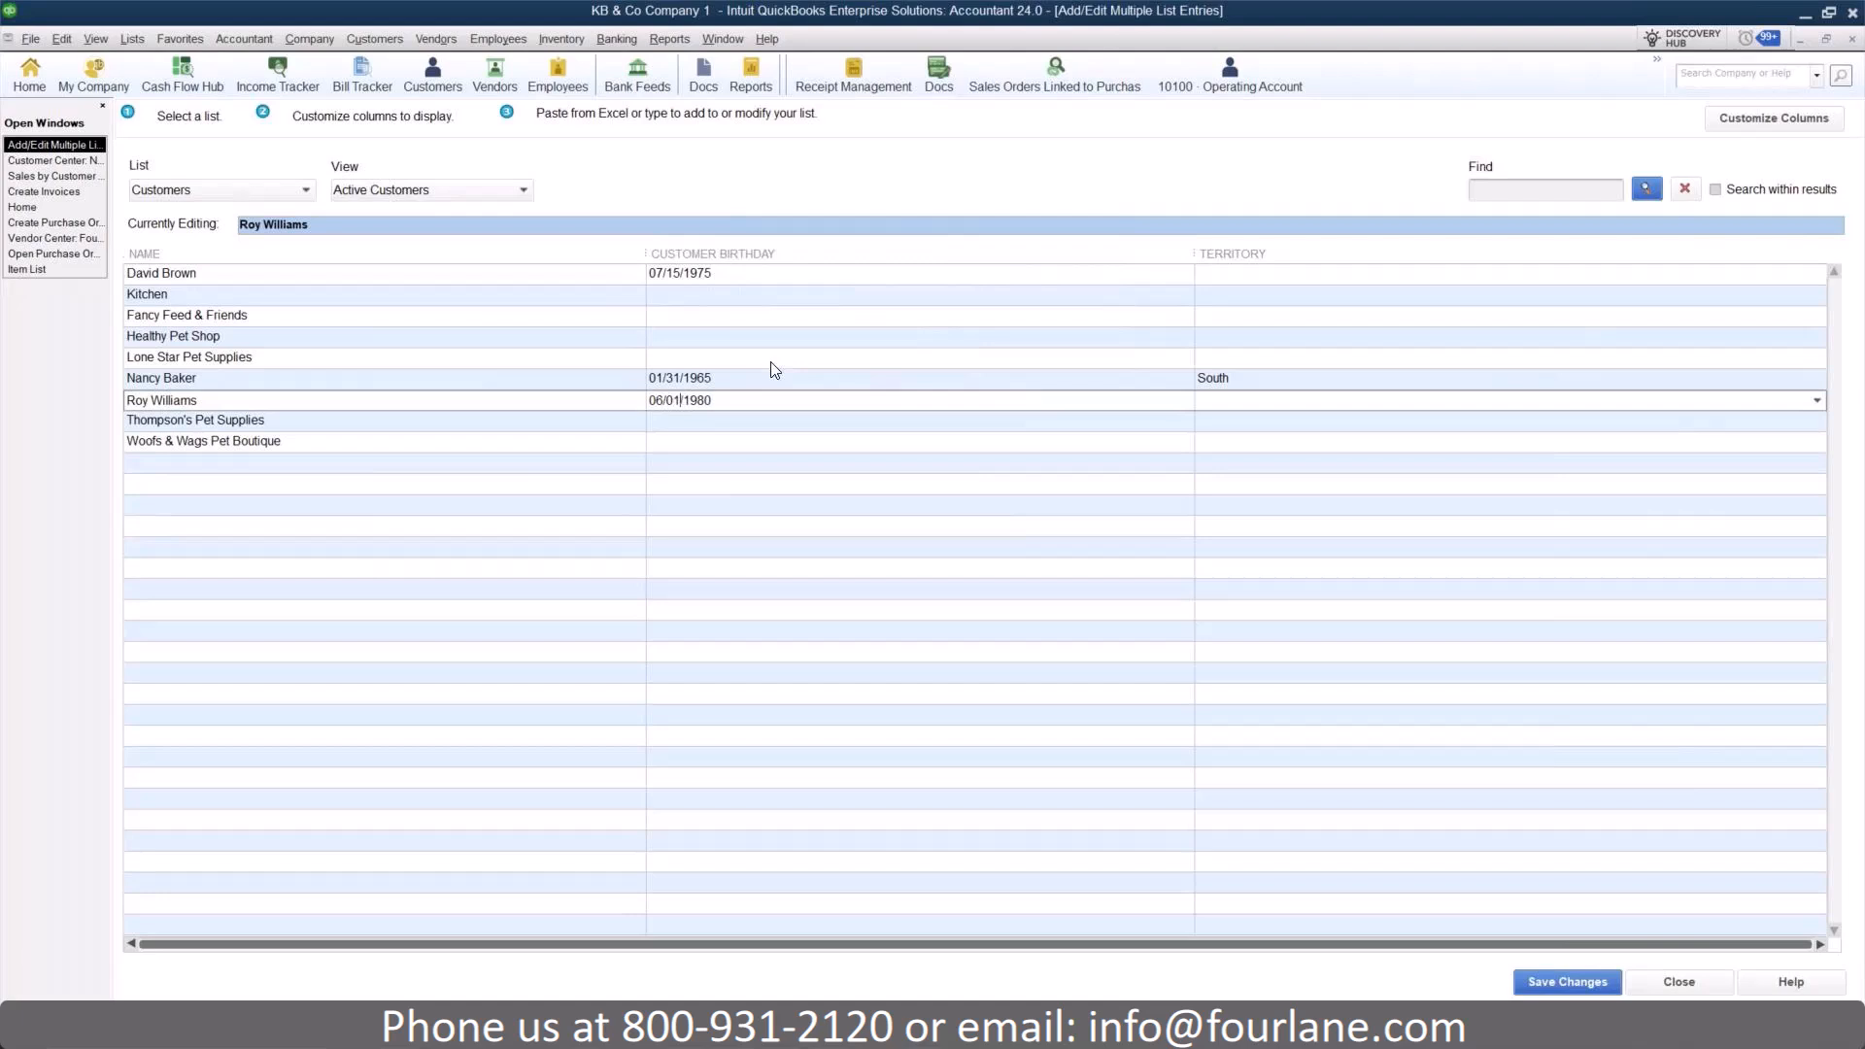
- Set Territory to East for the first customer and Central for the one above Thompson's Pet Supplies, and save the changes
click(1747, 275)
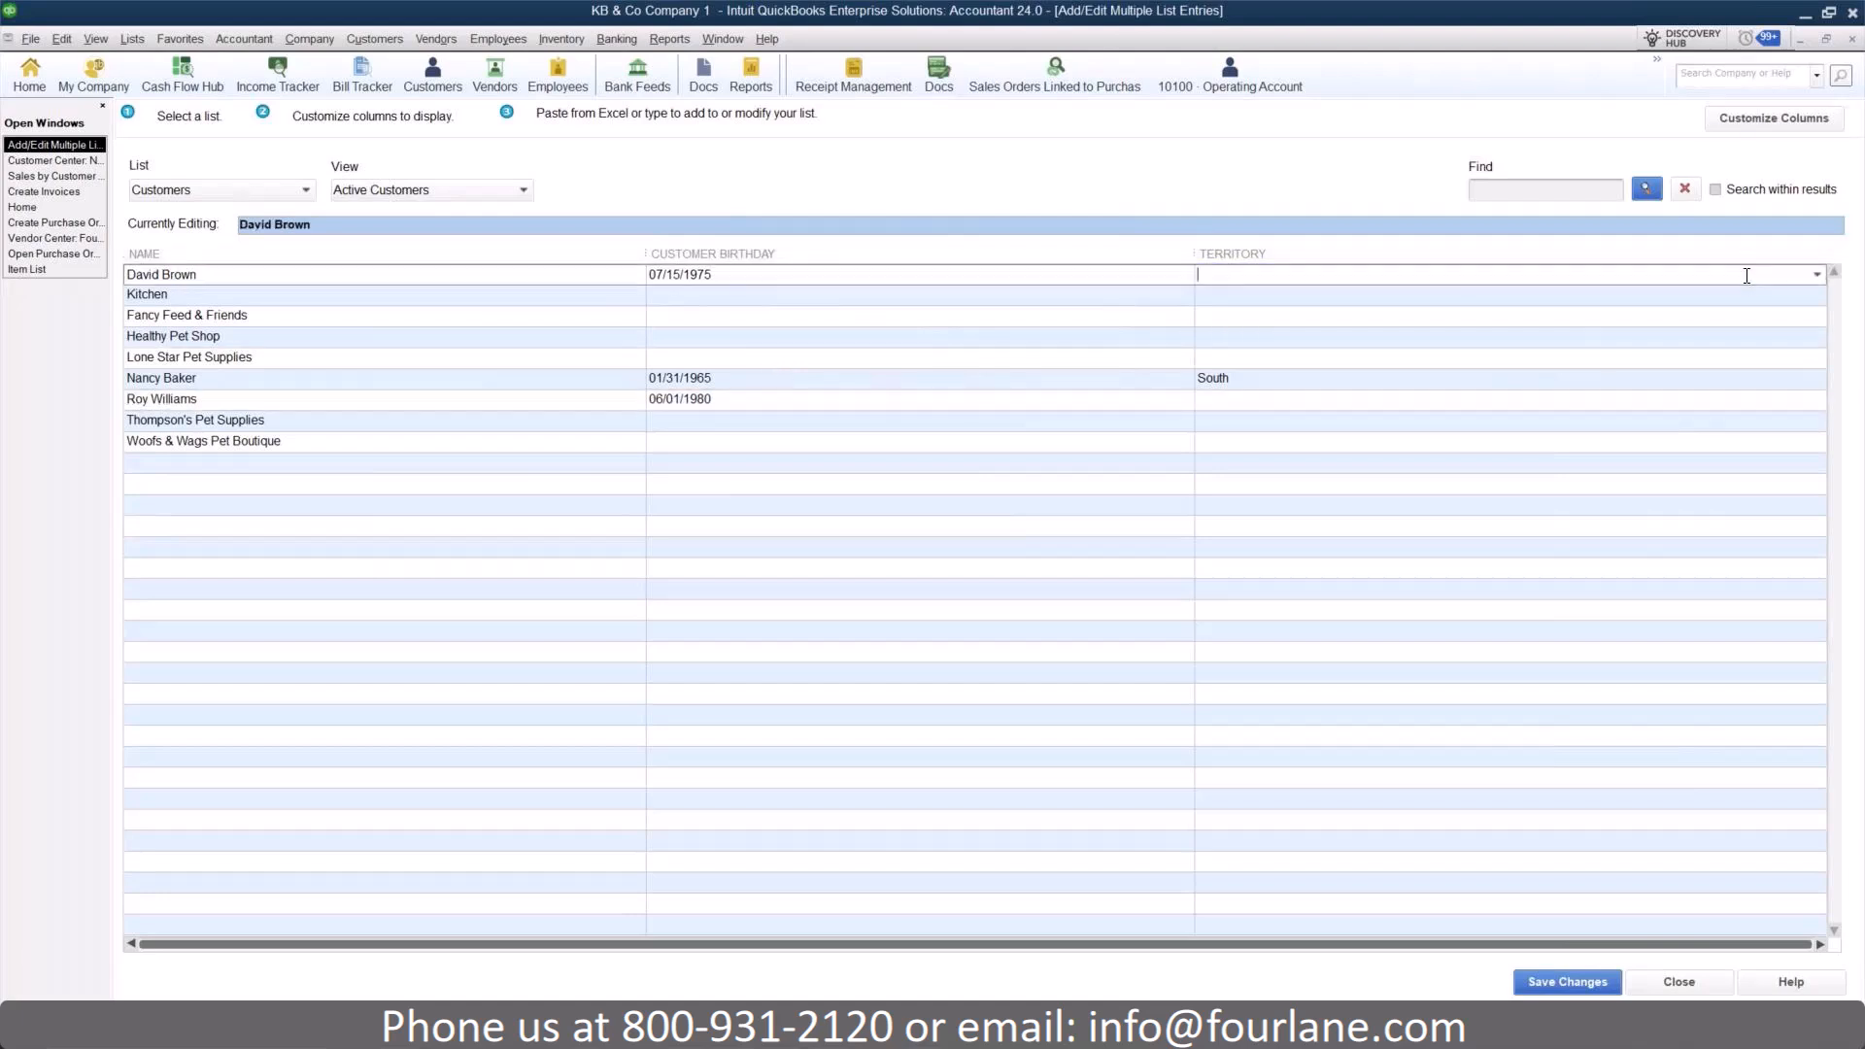
click(1817, 275)
click(1274, 330)
click(1383, 297)
click(1365, 400)
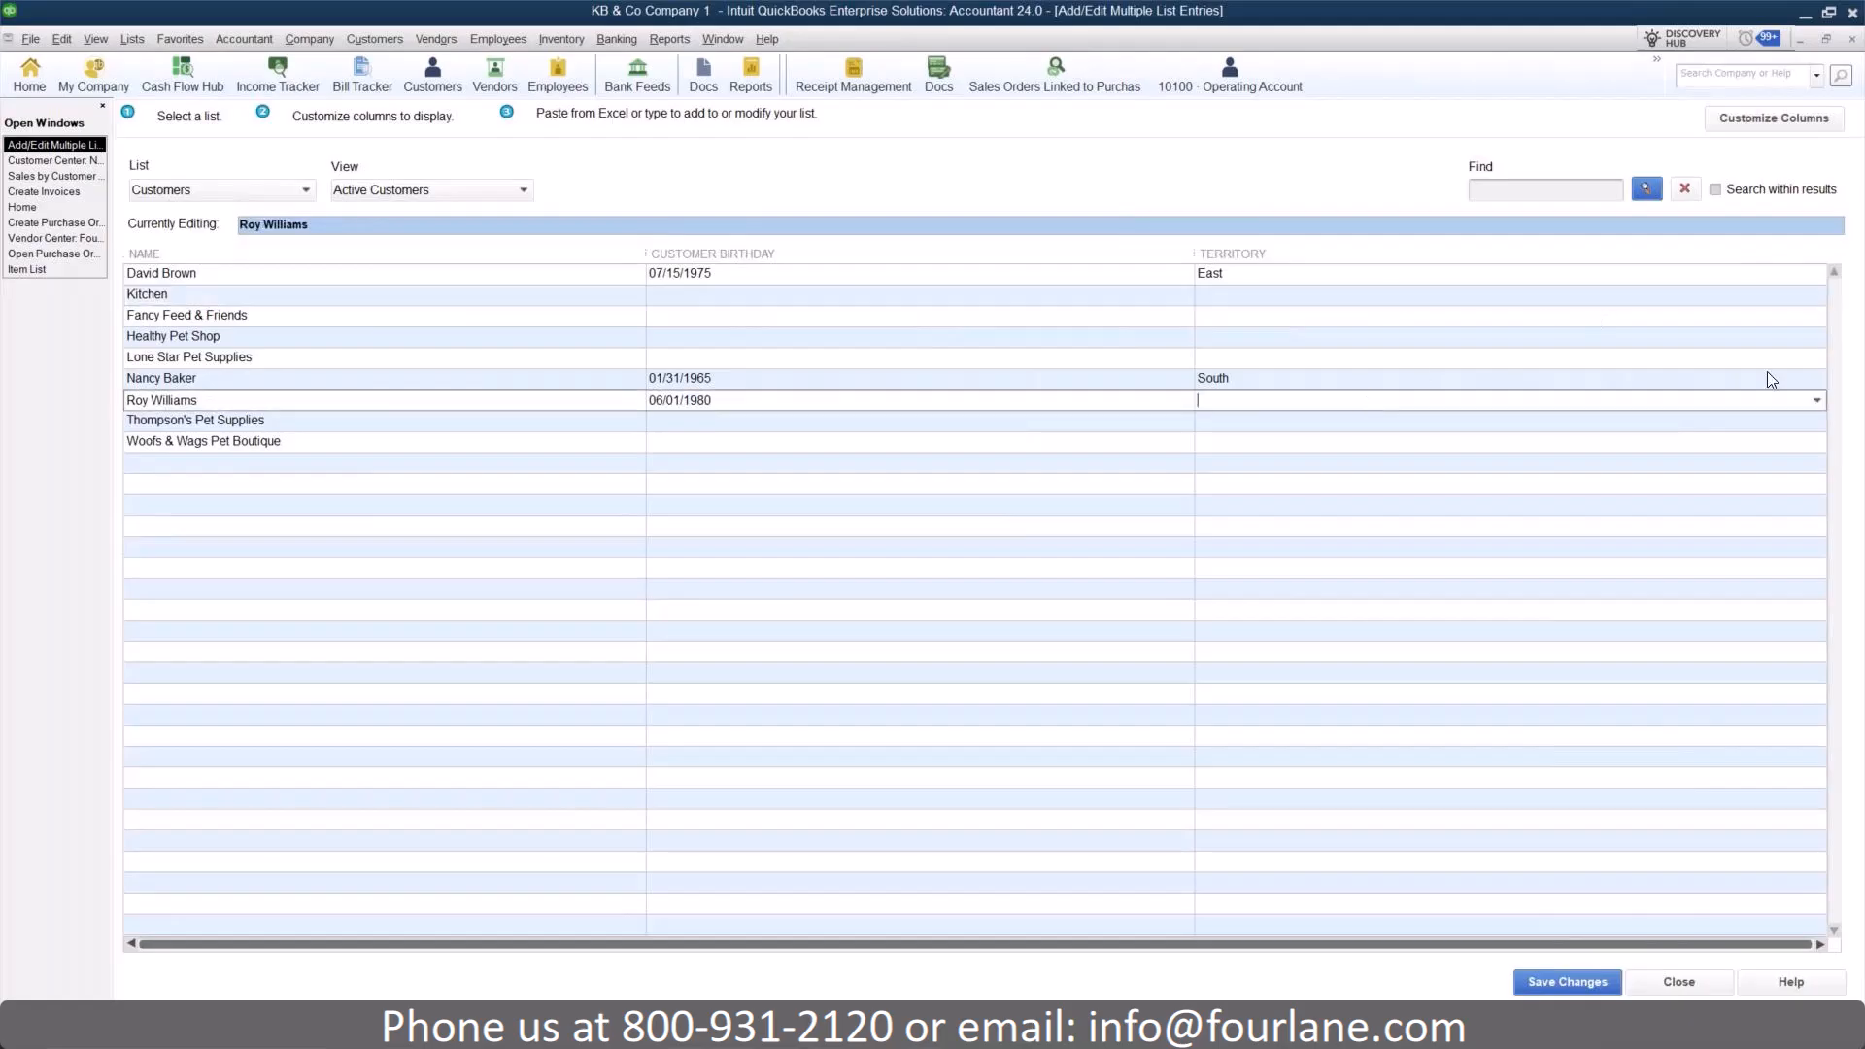
click(1816, 400)
click(1221, 509)
click(1531, 976)
click(931, 306)
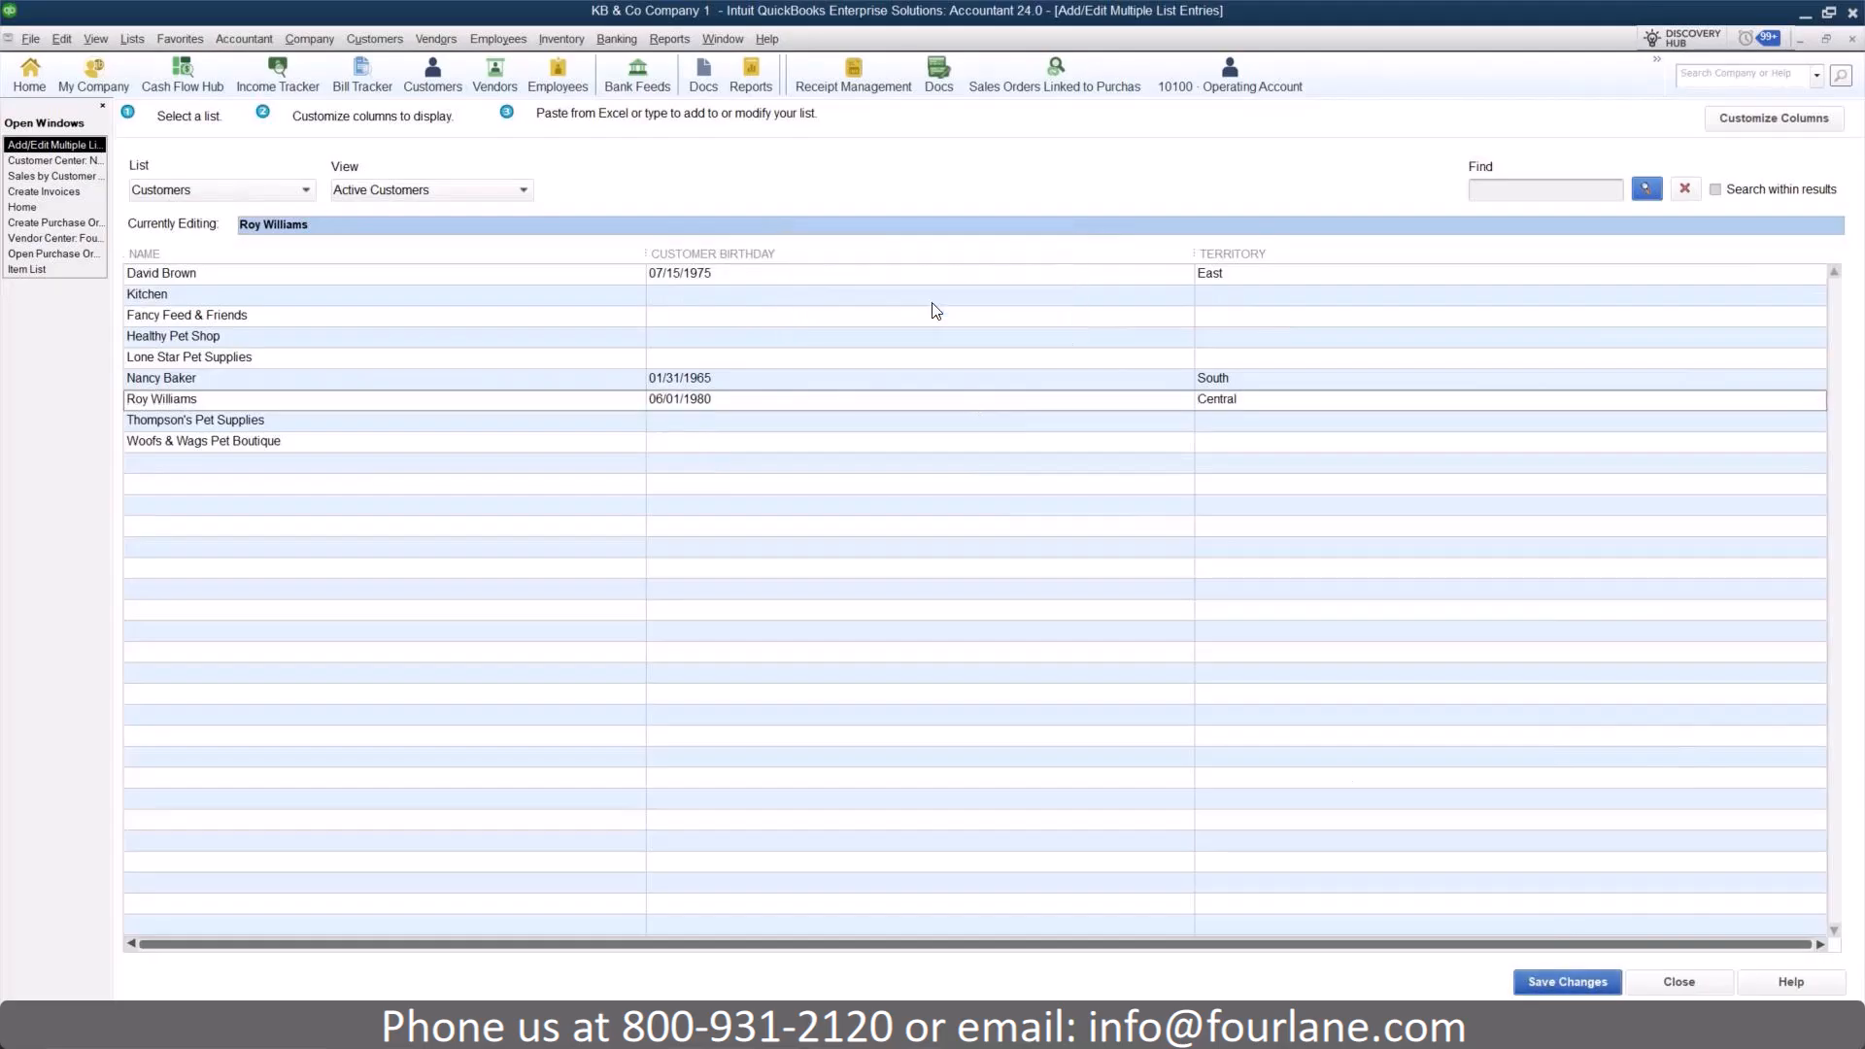
- Open the first customer's record from the Customer Center, check the custom fields in its additional information, and close it
click(59, 165)
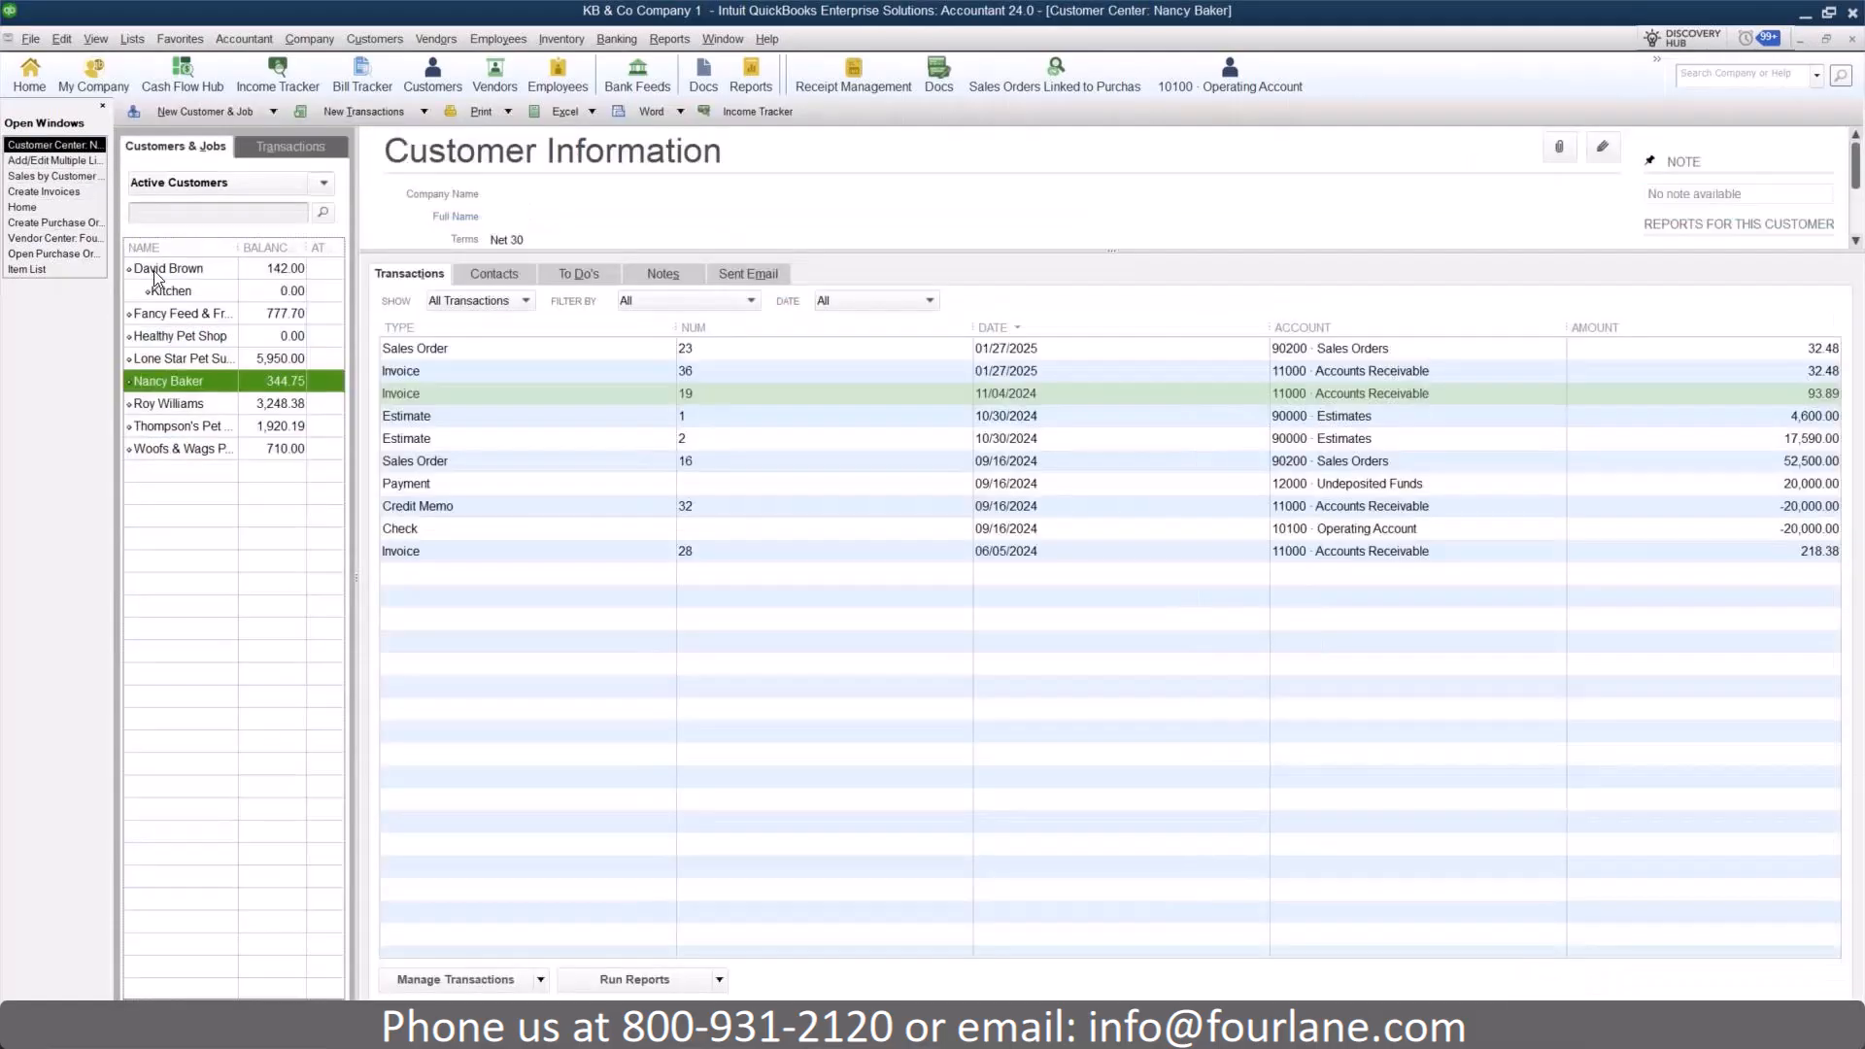
click(161, 268)
right_click(173, 262)
click(209, 341)
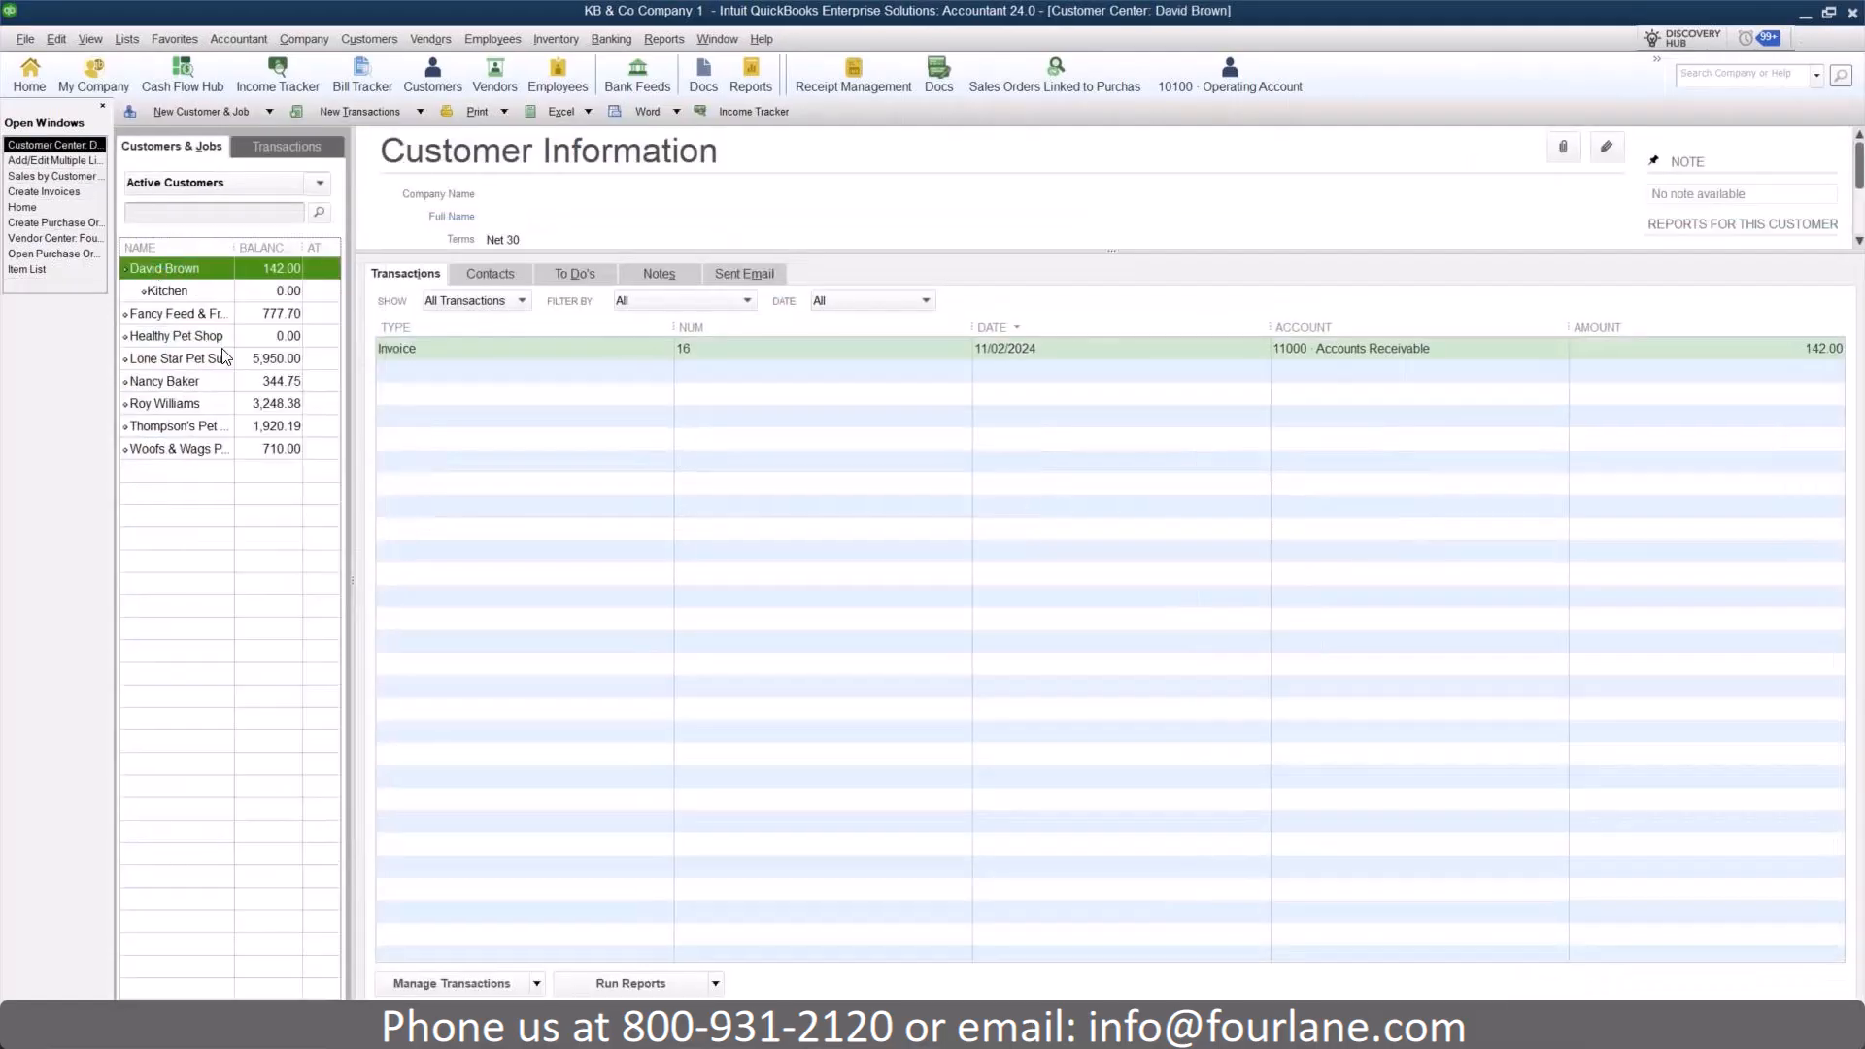
click(188, 282)
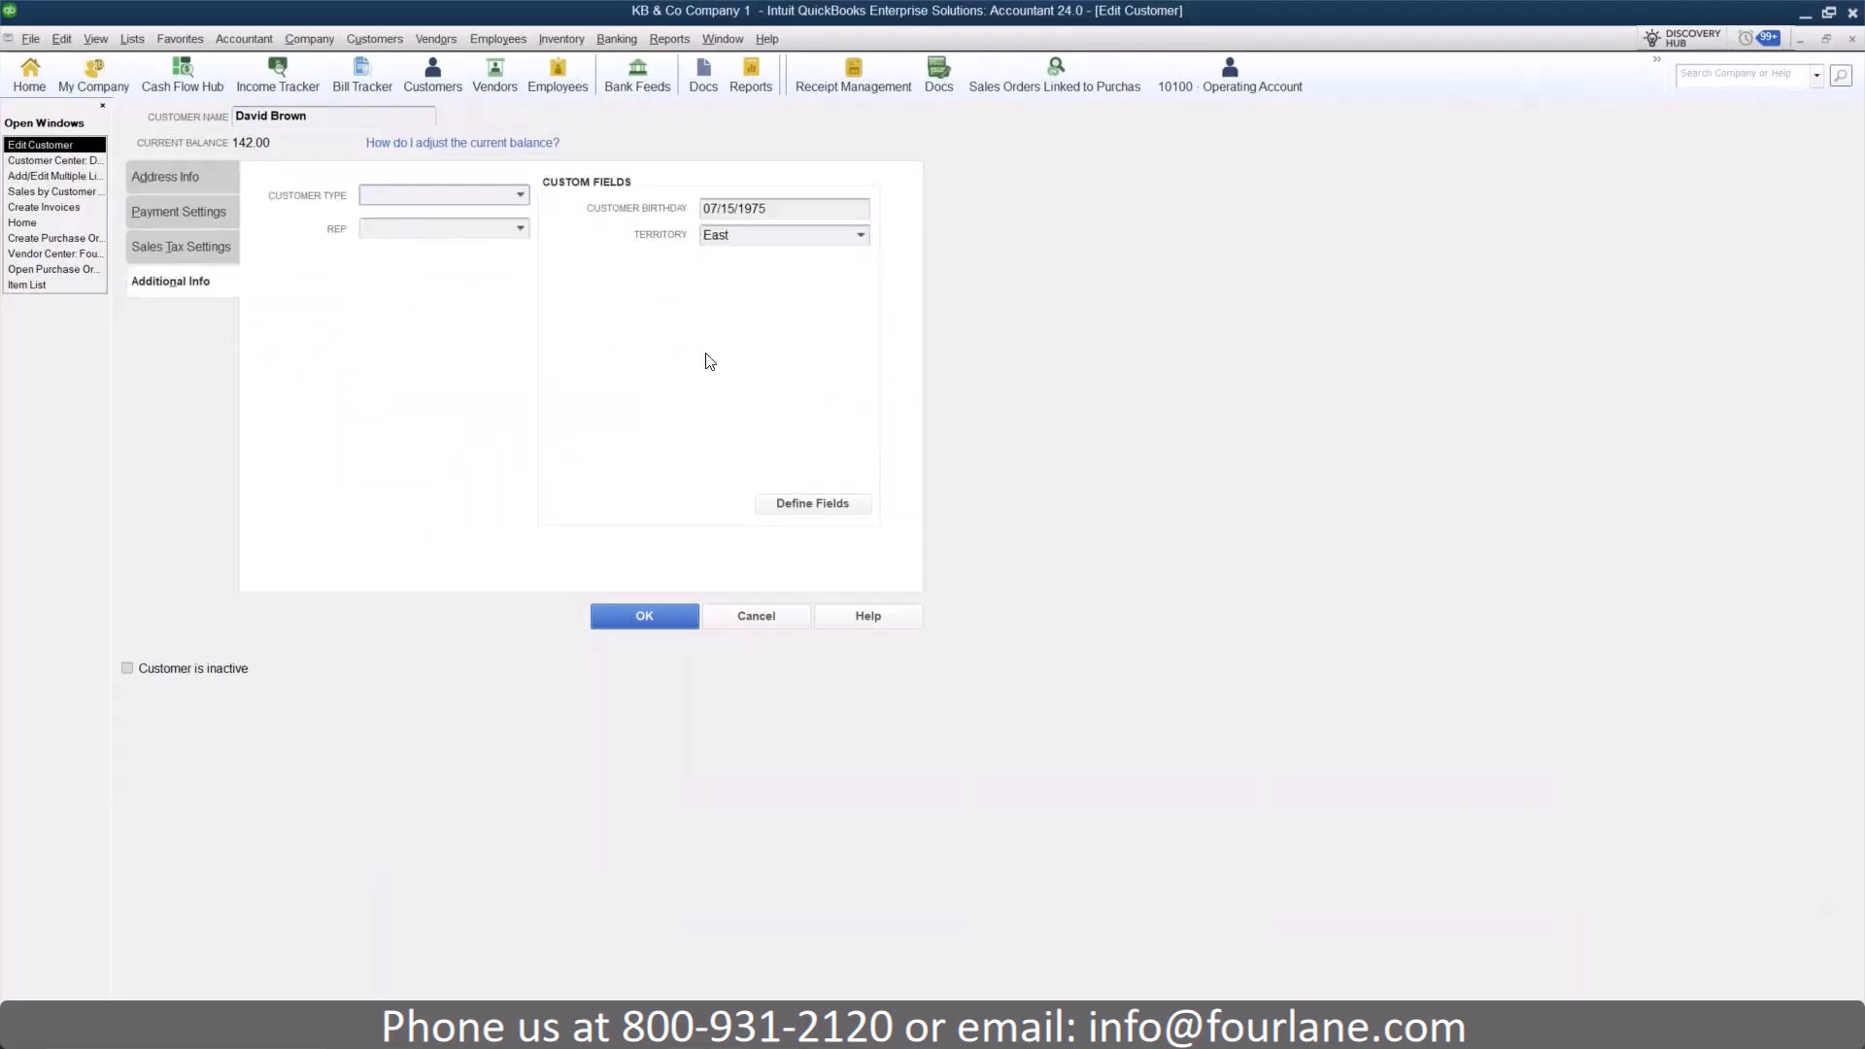
click(646, 622)
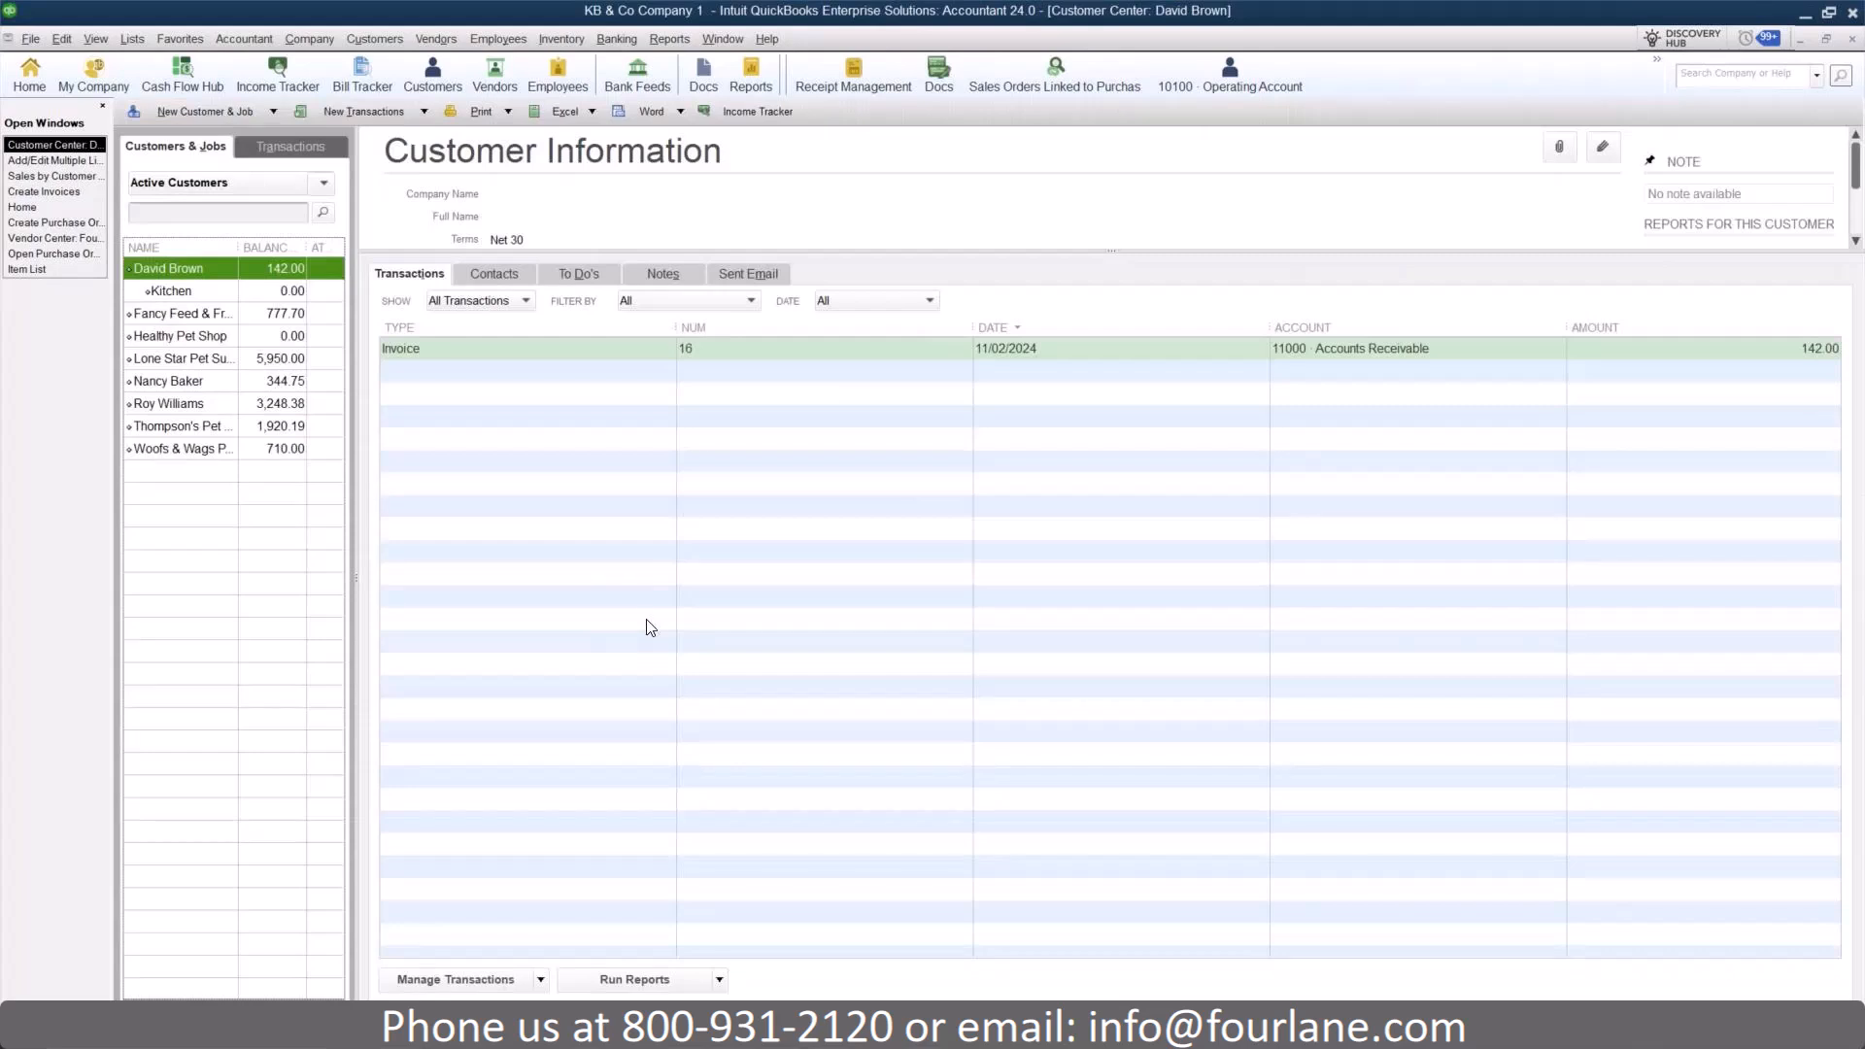
- Open the Fourlane vendor record for editing and show the custom fields in its additional information
click(29, 207)
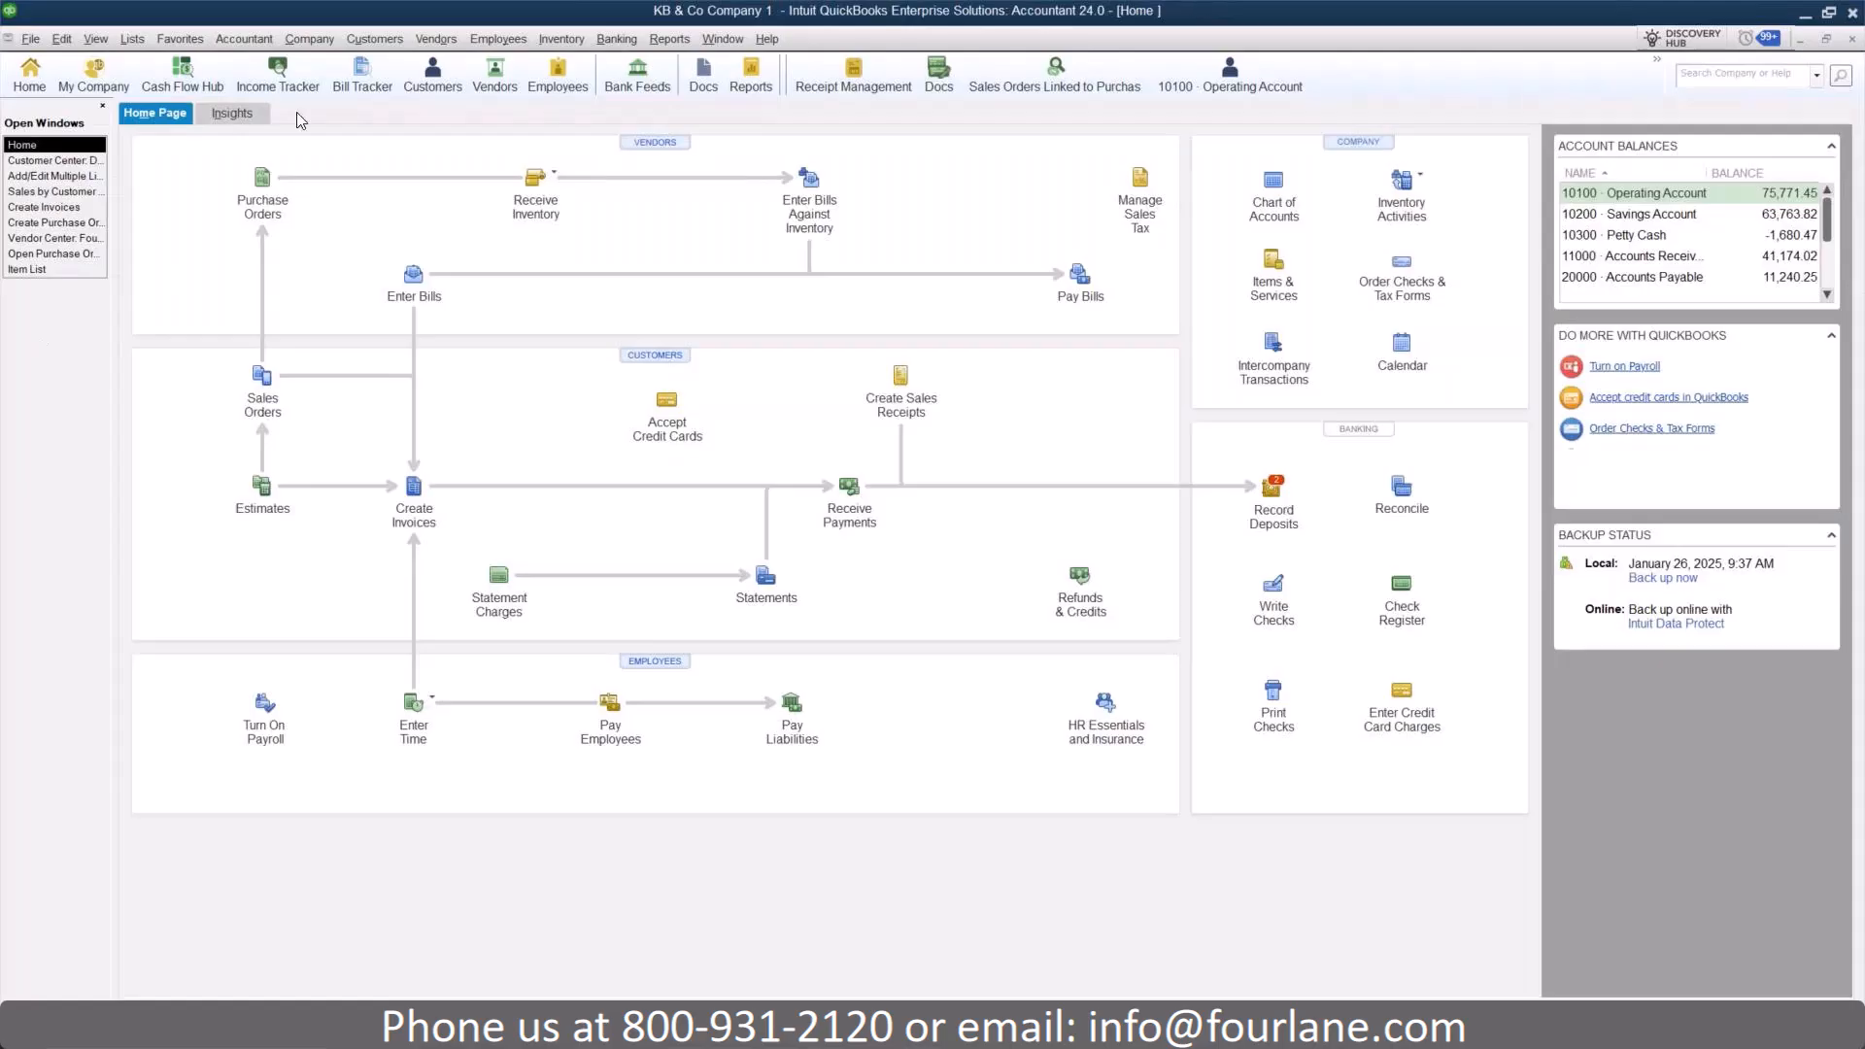
click(435, 38)
click(428, 66)
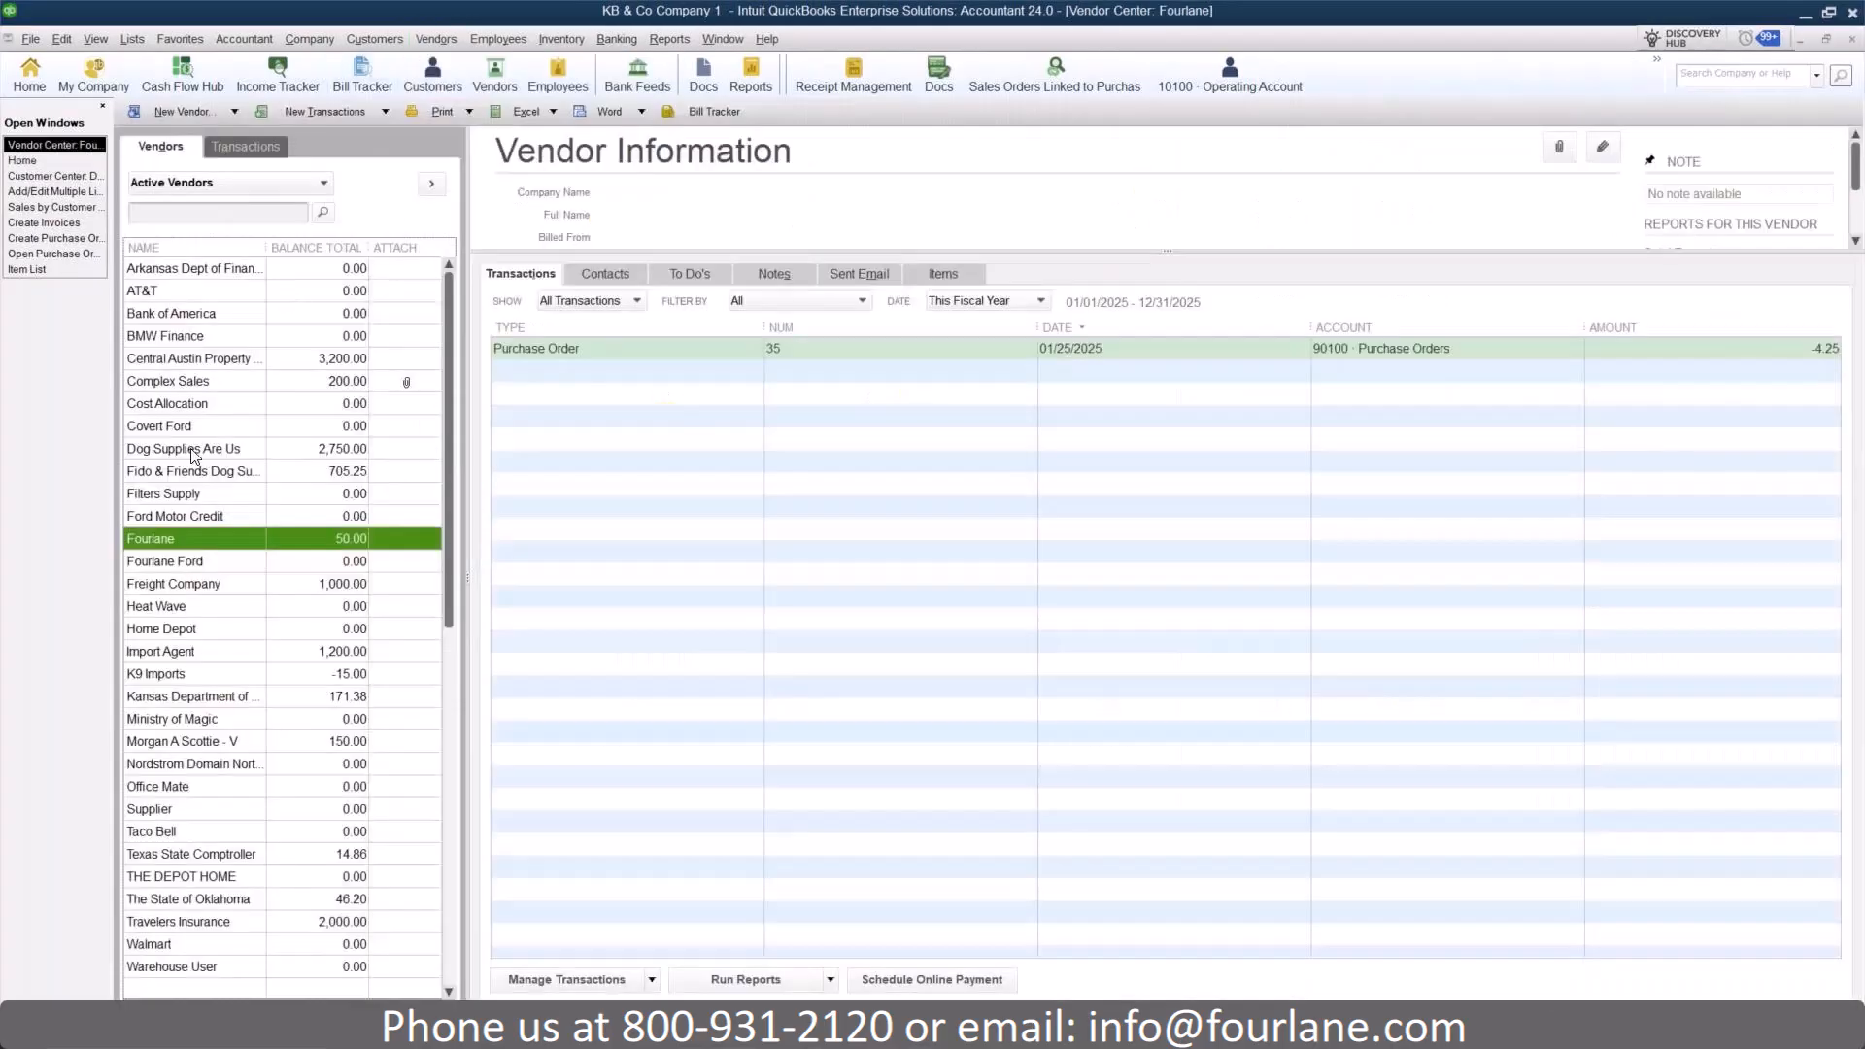
right_click(162, 546)
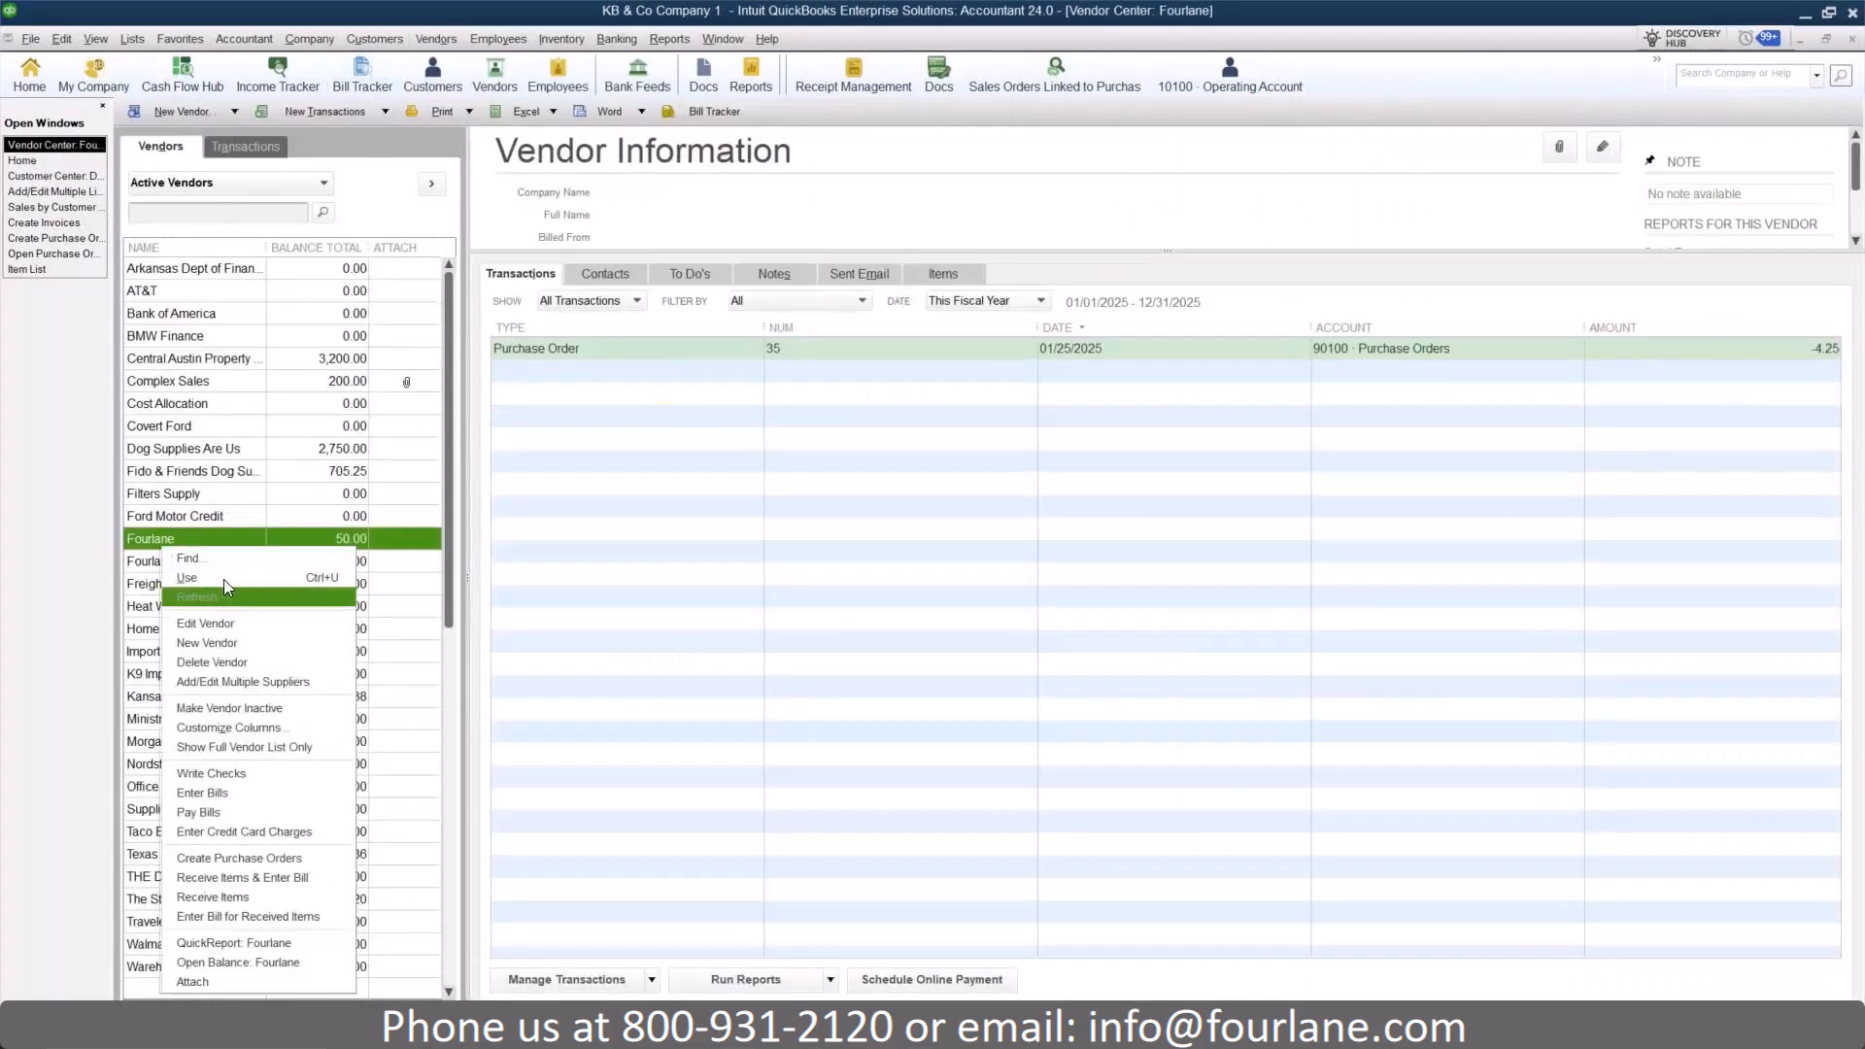
click(238, 627)
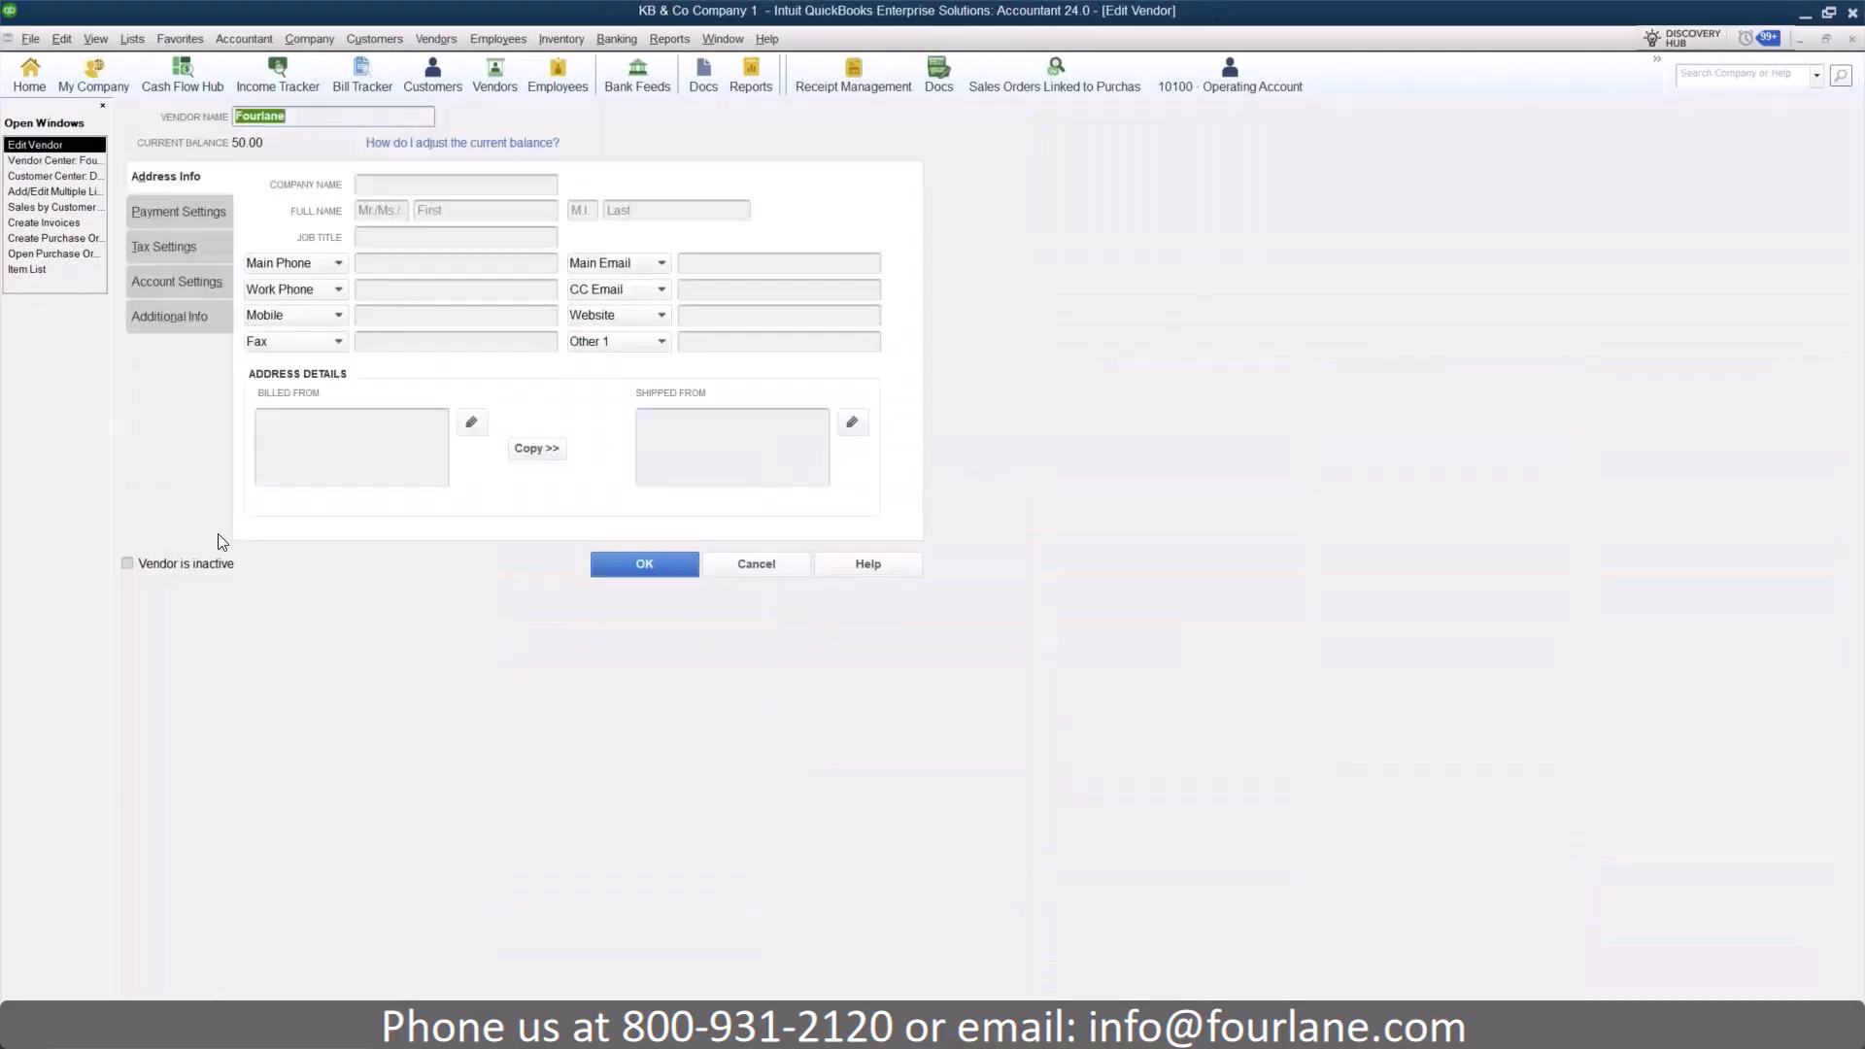
click(177, 315)
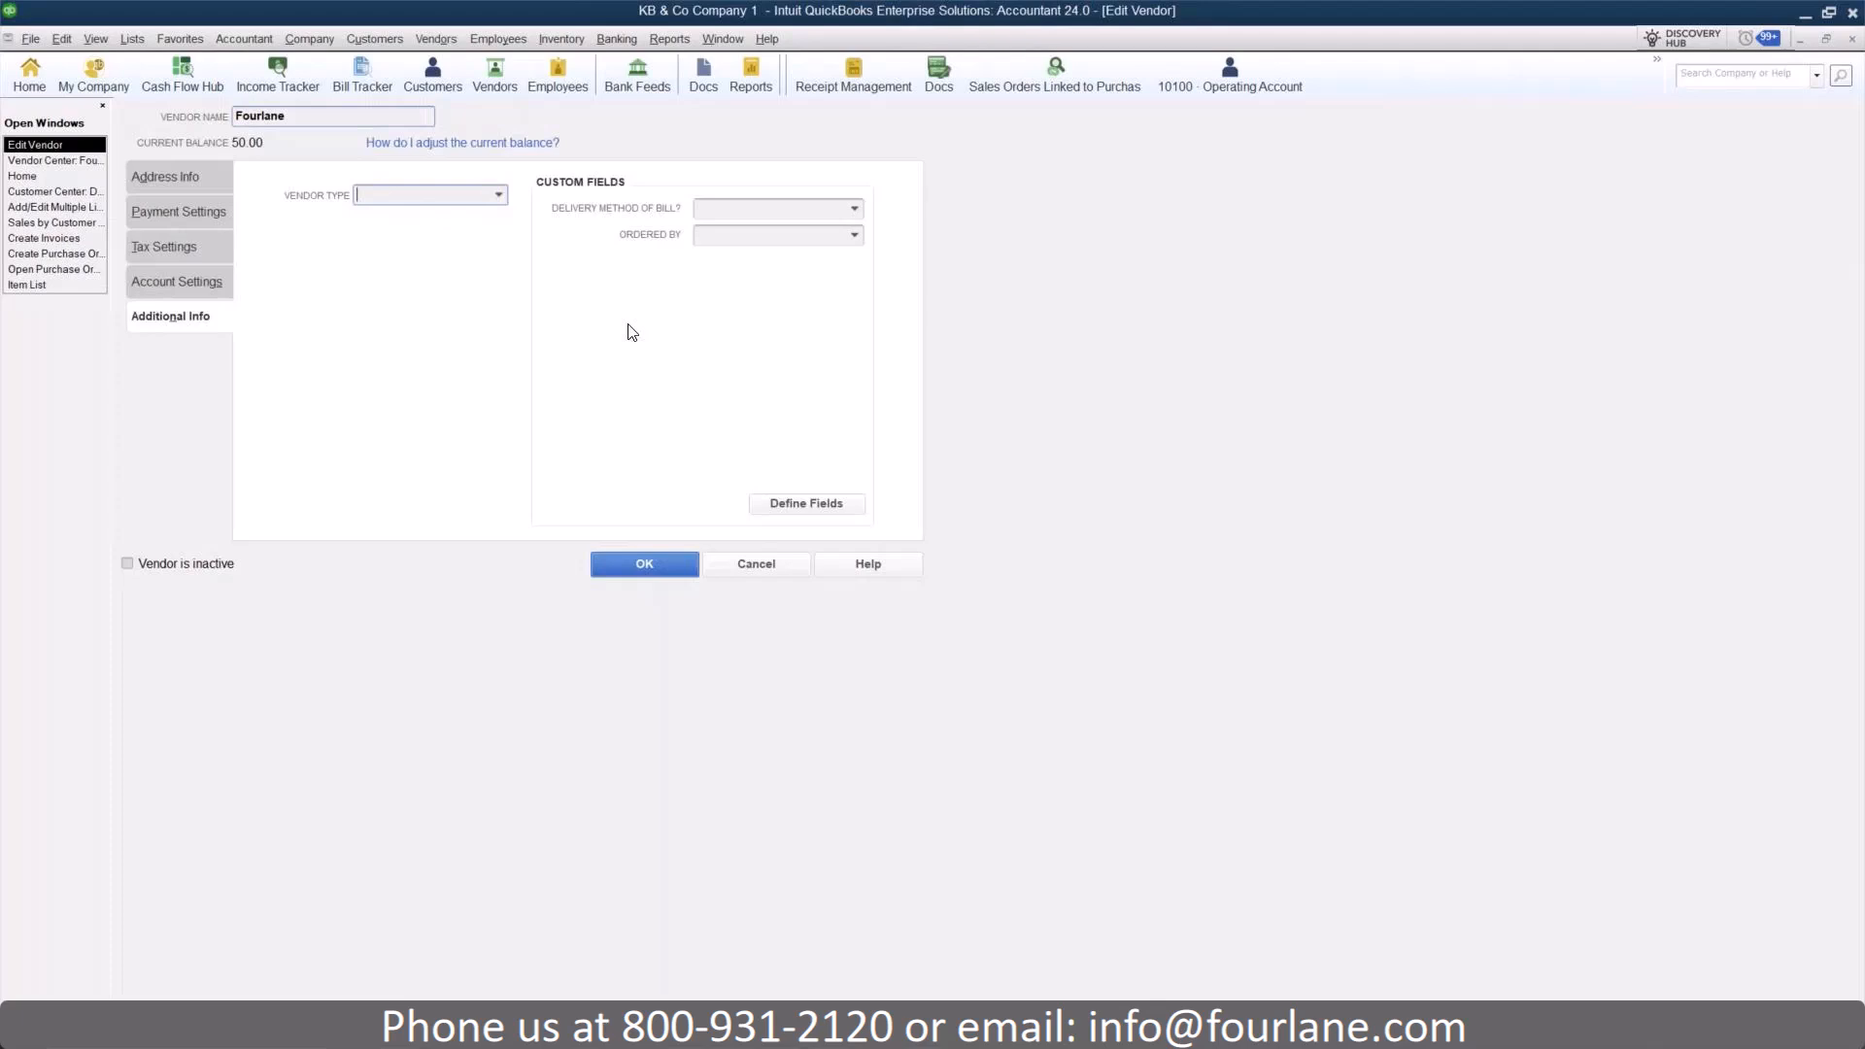
- Set the vendor's Delivery Method of Bill? to Email, check the Ordered By choices without picking one, and save the vendor
click(855, 210)
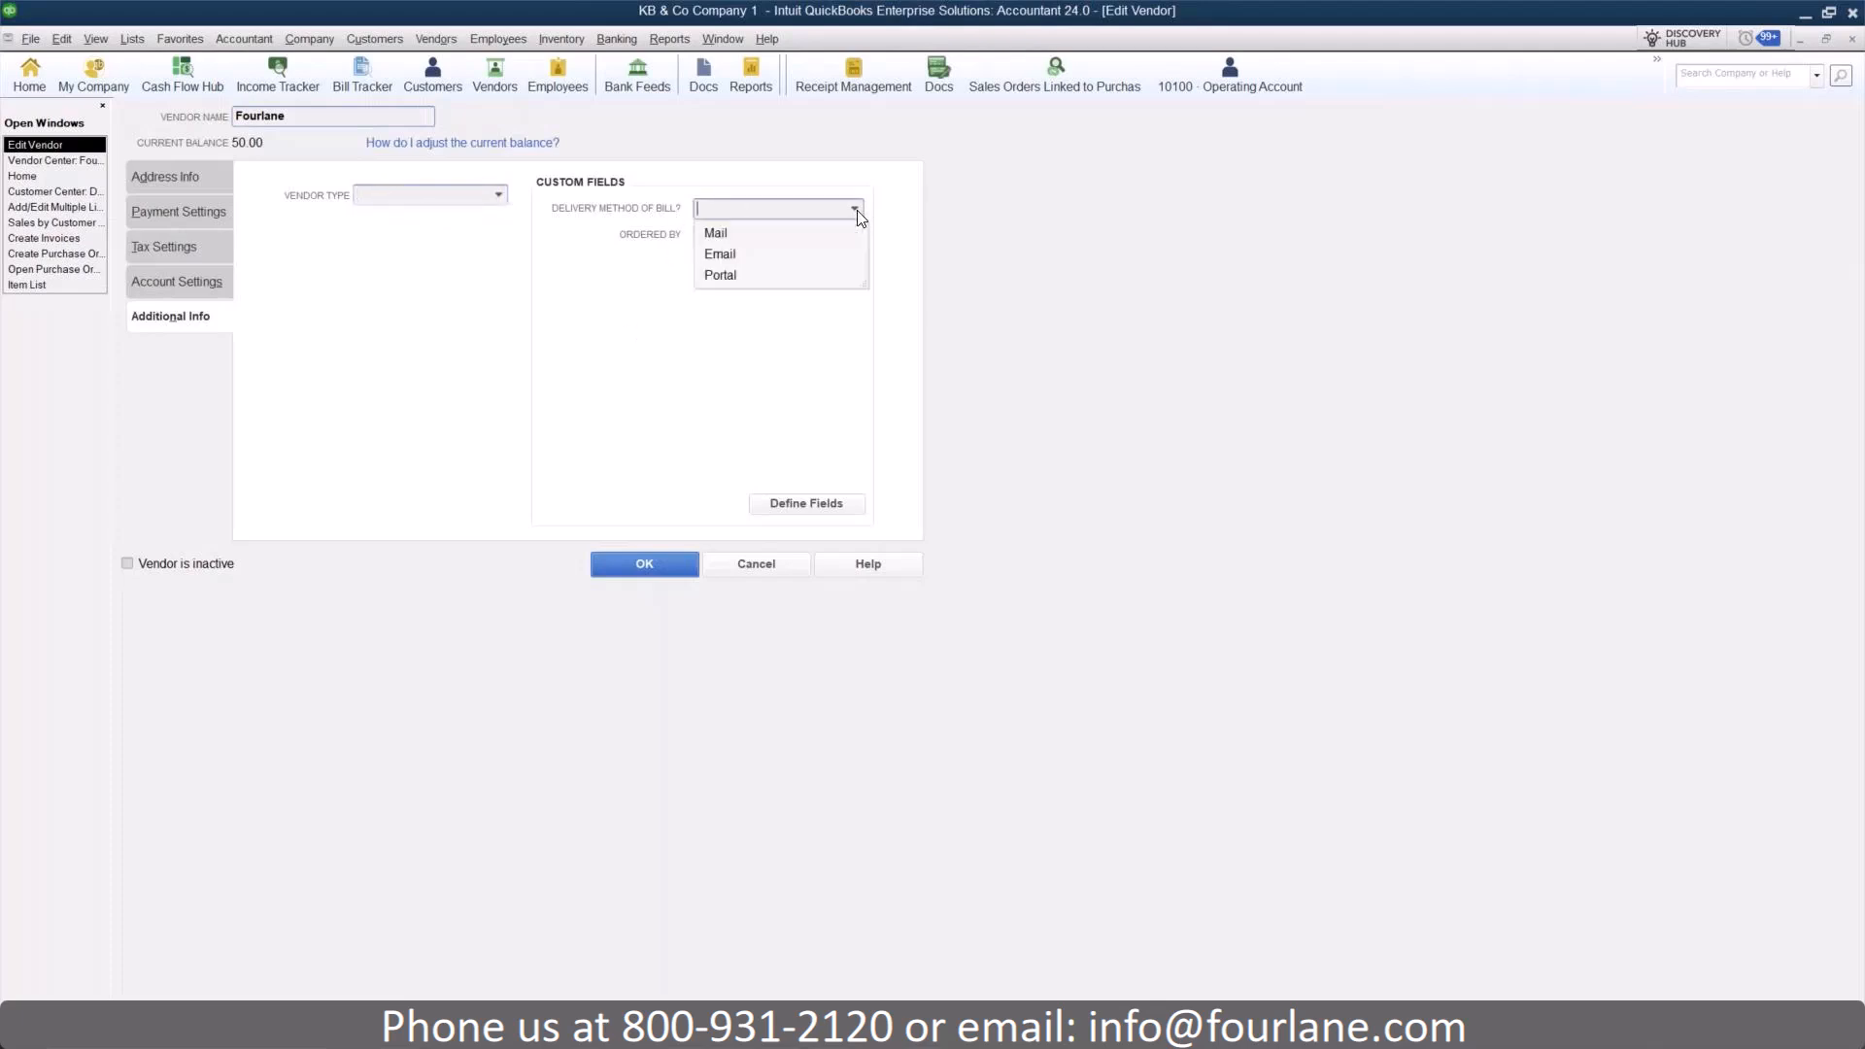
click(734, 254)
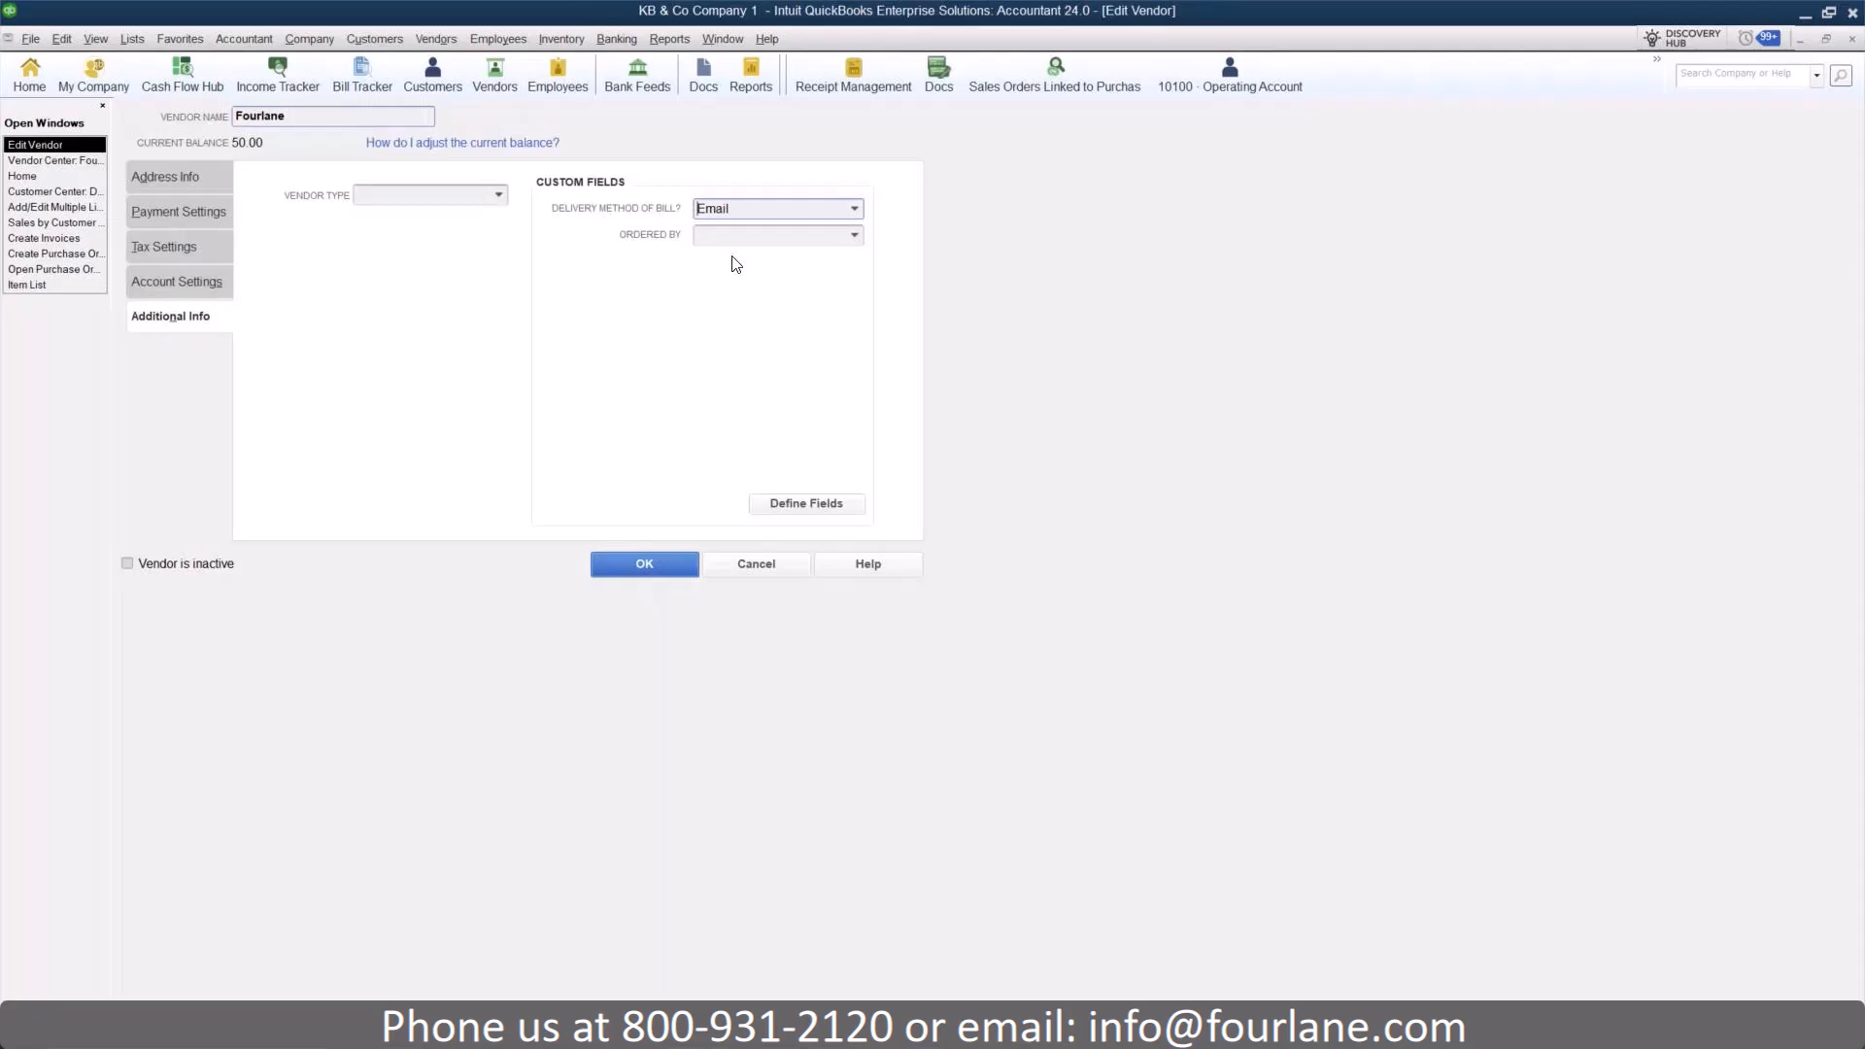
click(858, 239)
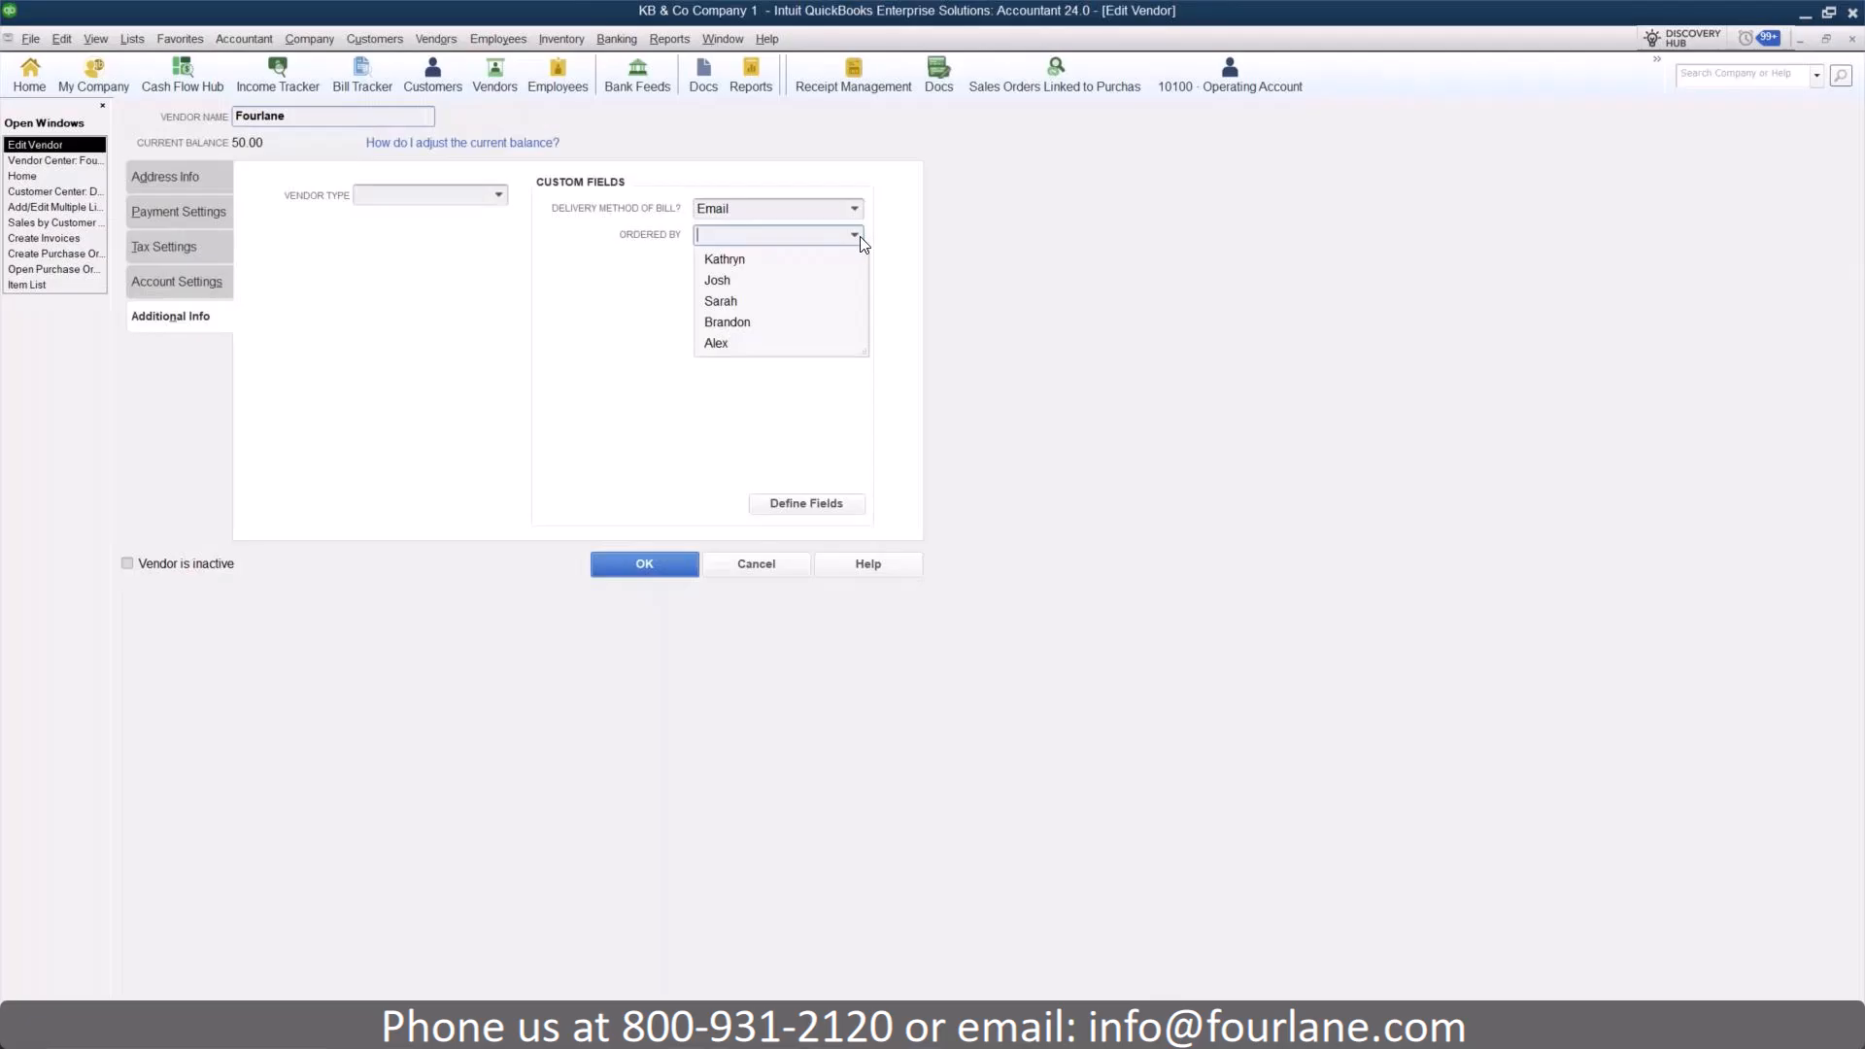
click(635, 554)
click(639, 565)
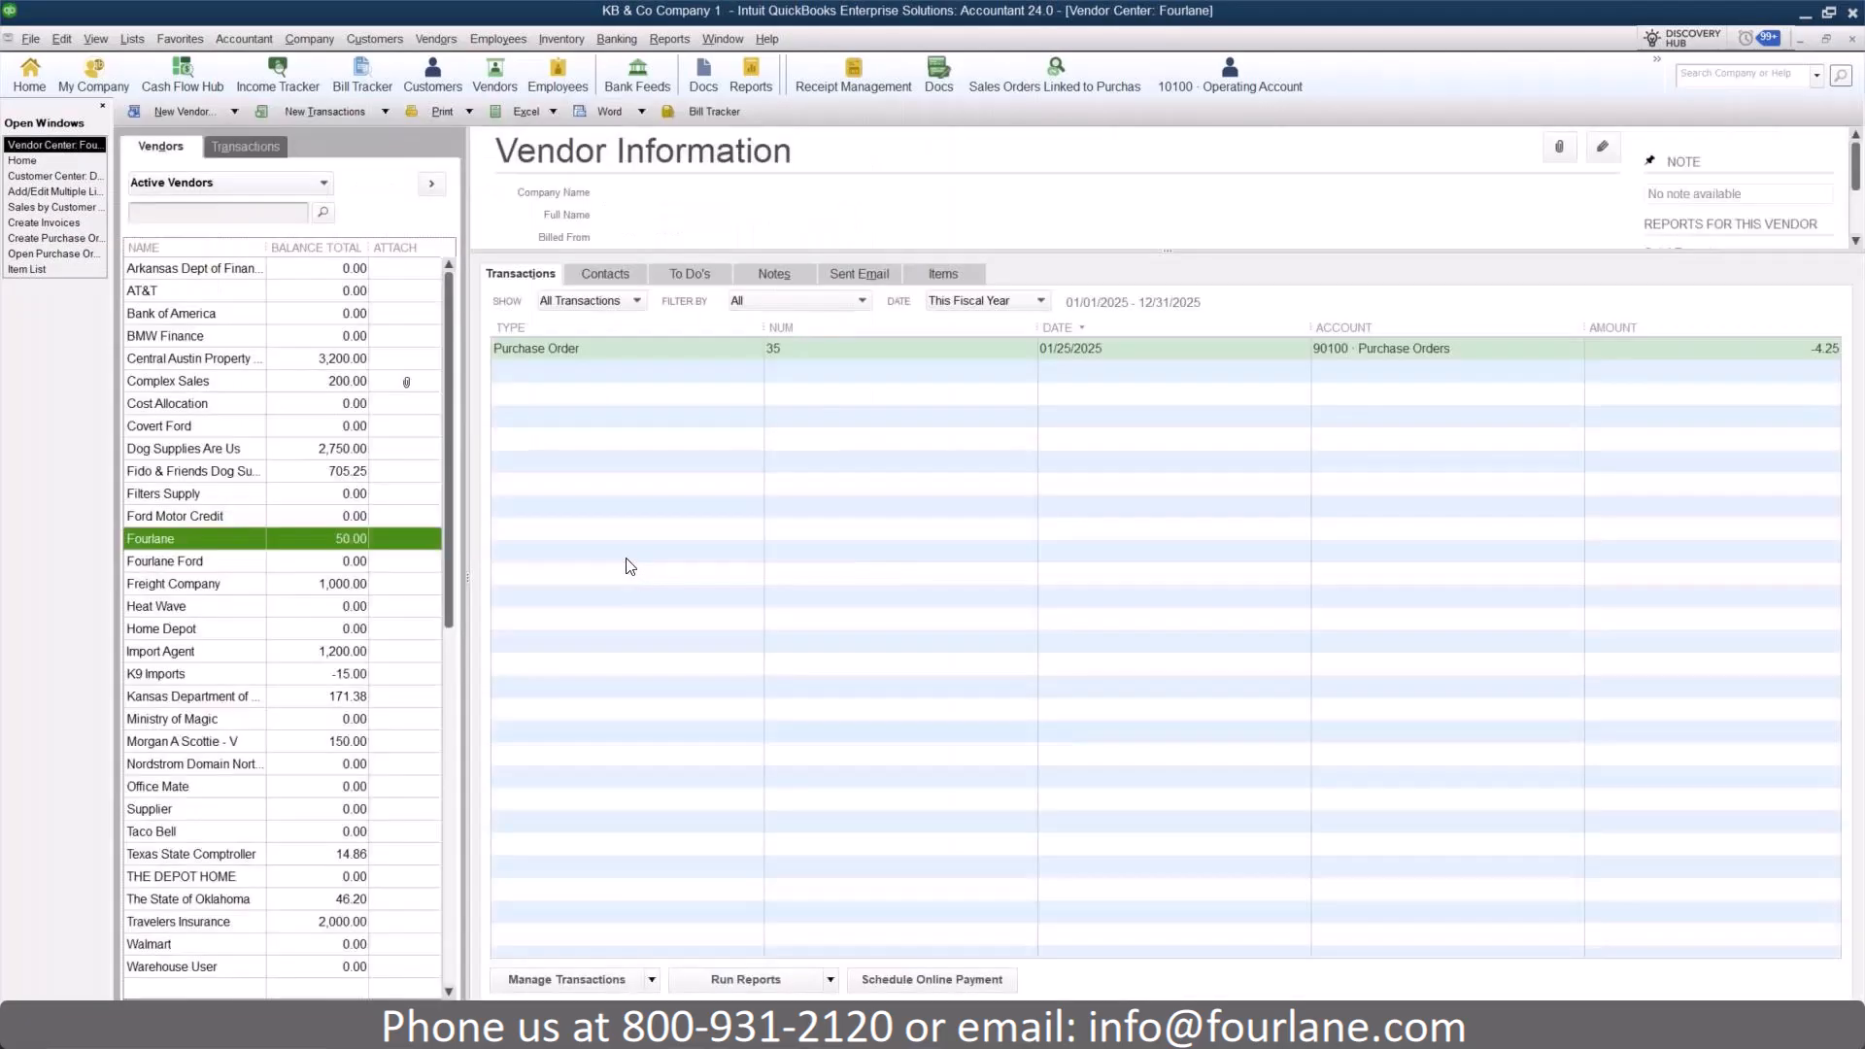
- Start a blank purchase order and enable the Ordered By header field on screen in its template layout
click(22, 160)
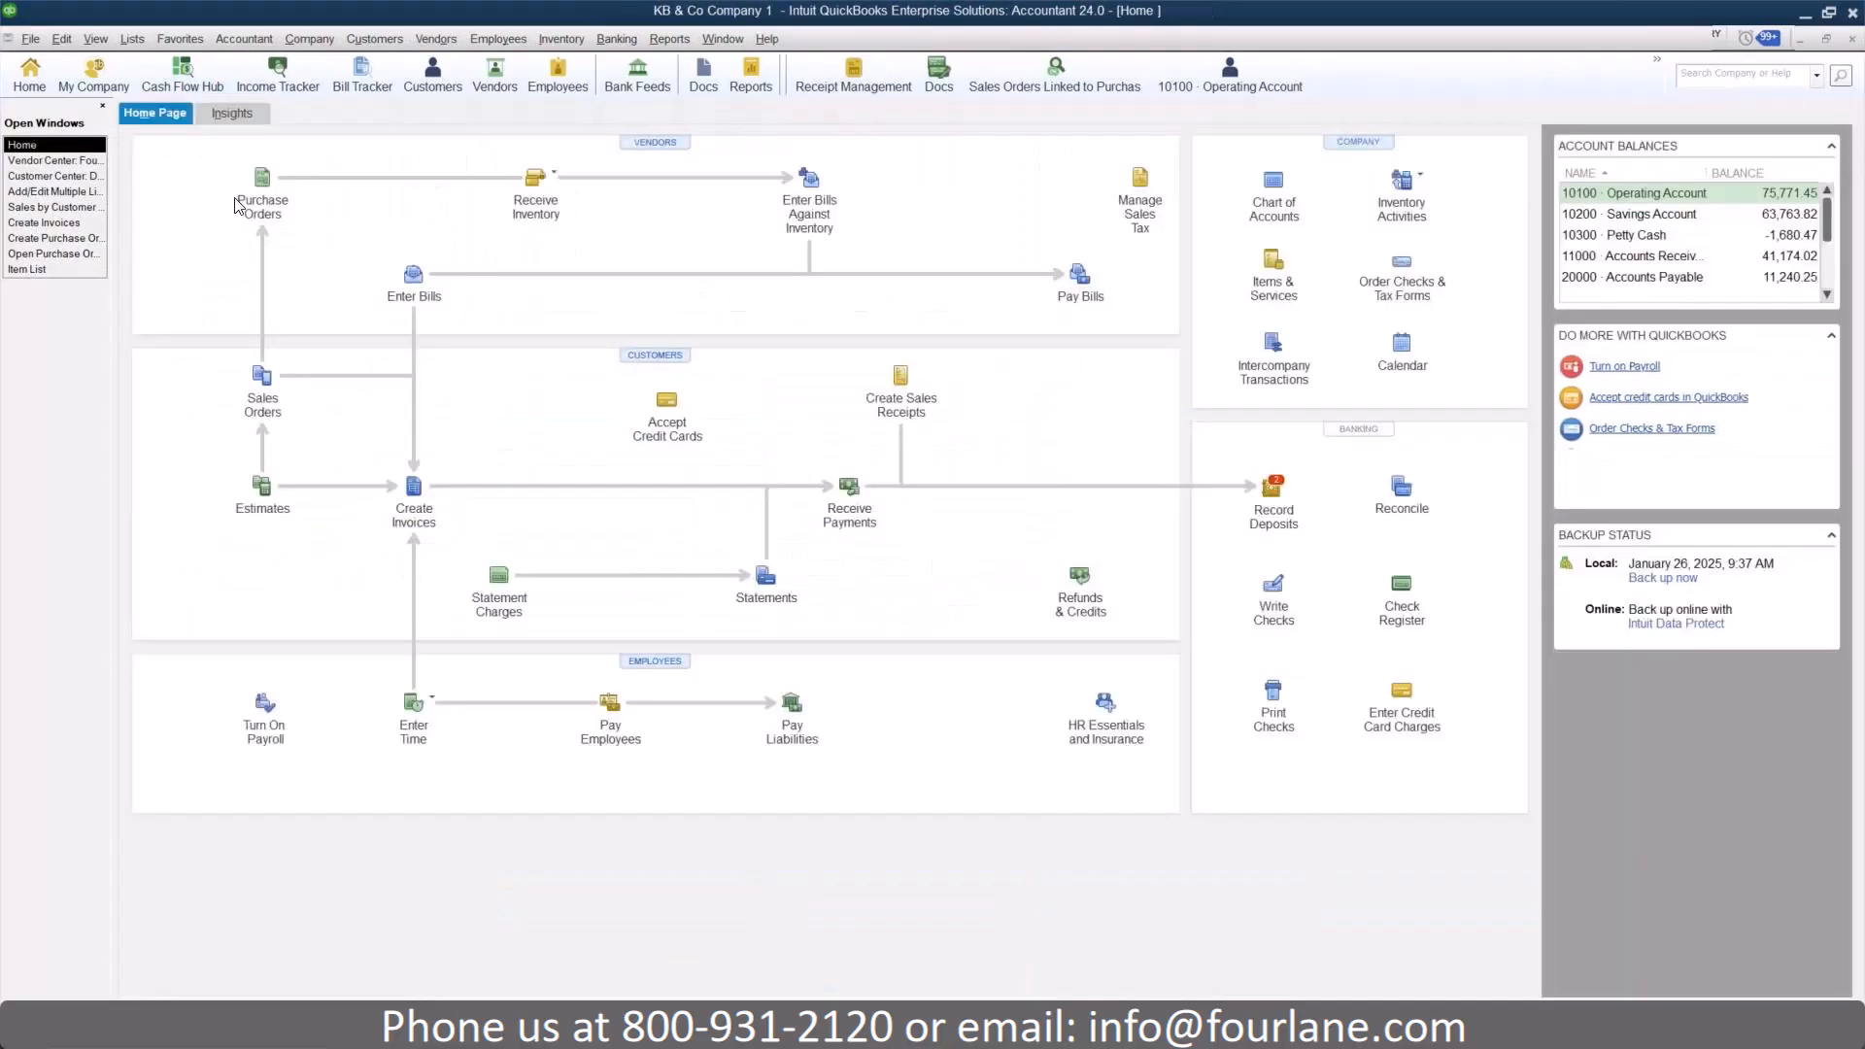
click(256, 196)
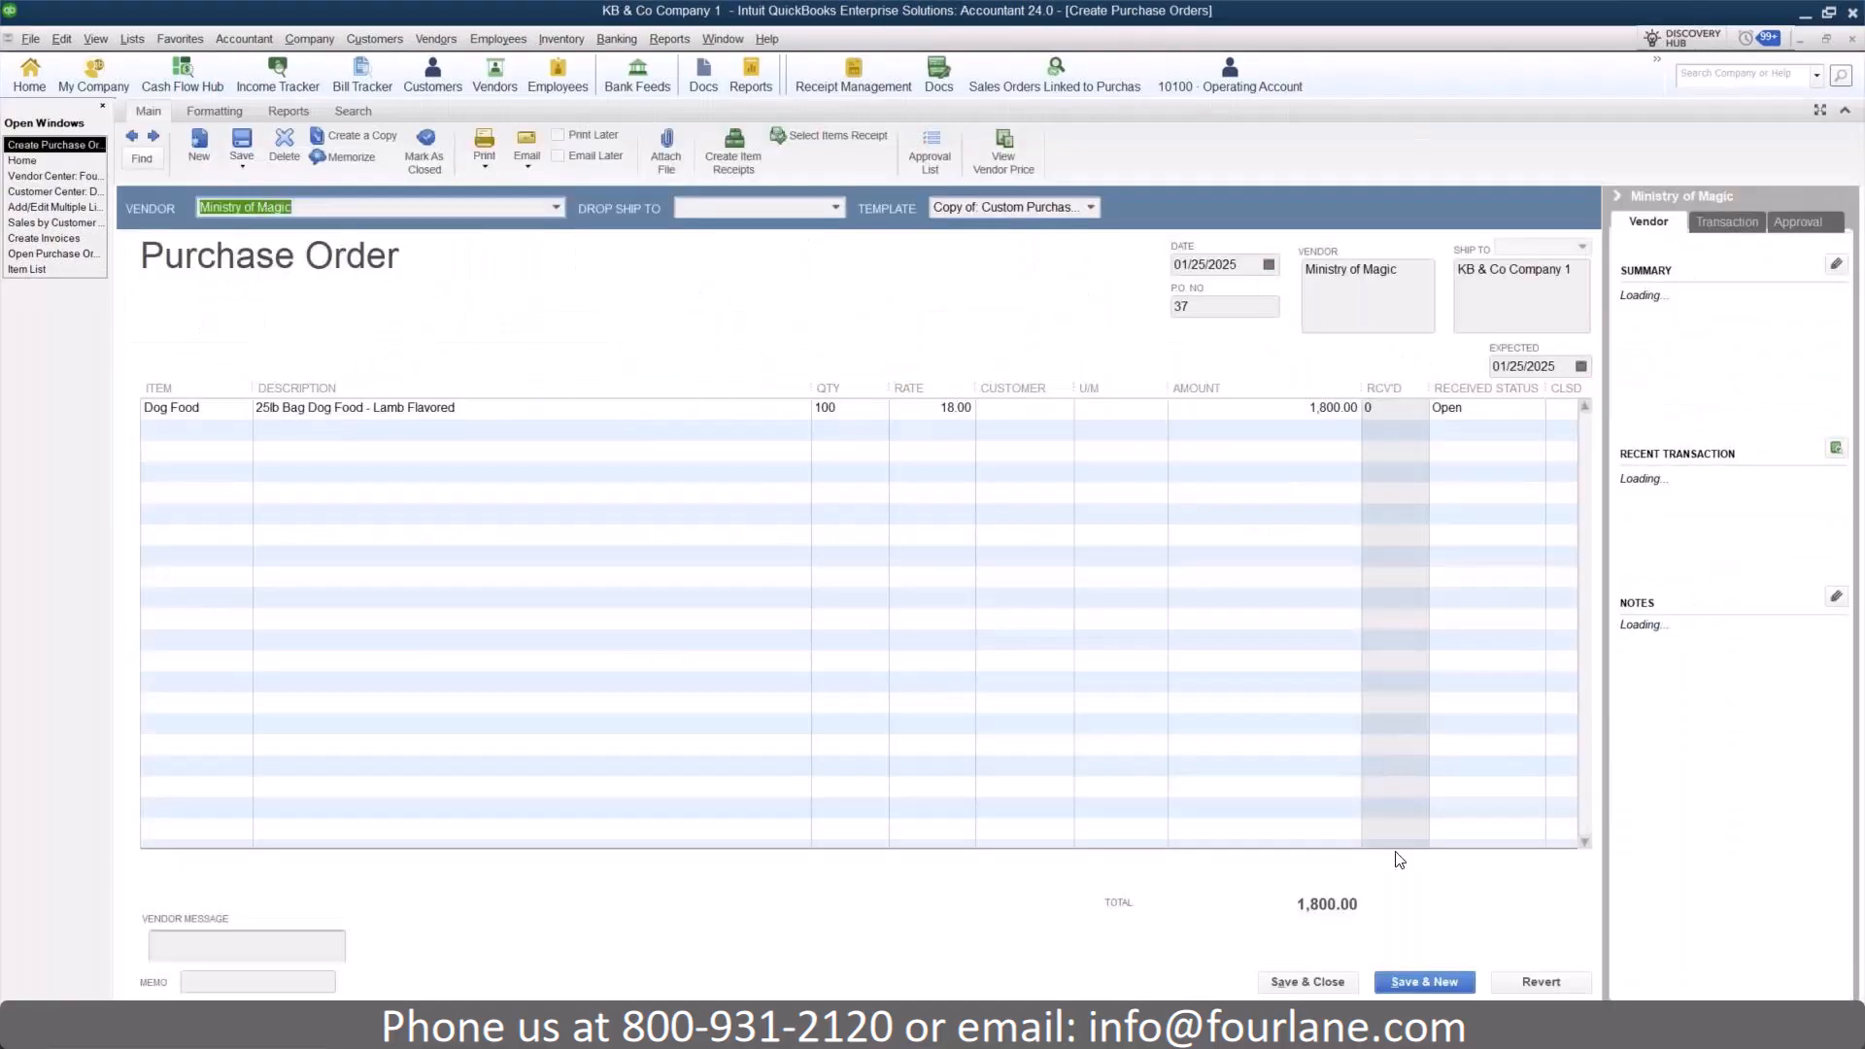
click(1423, 981)
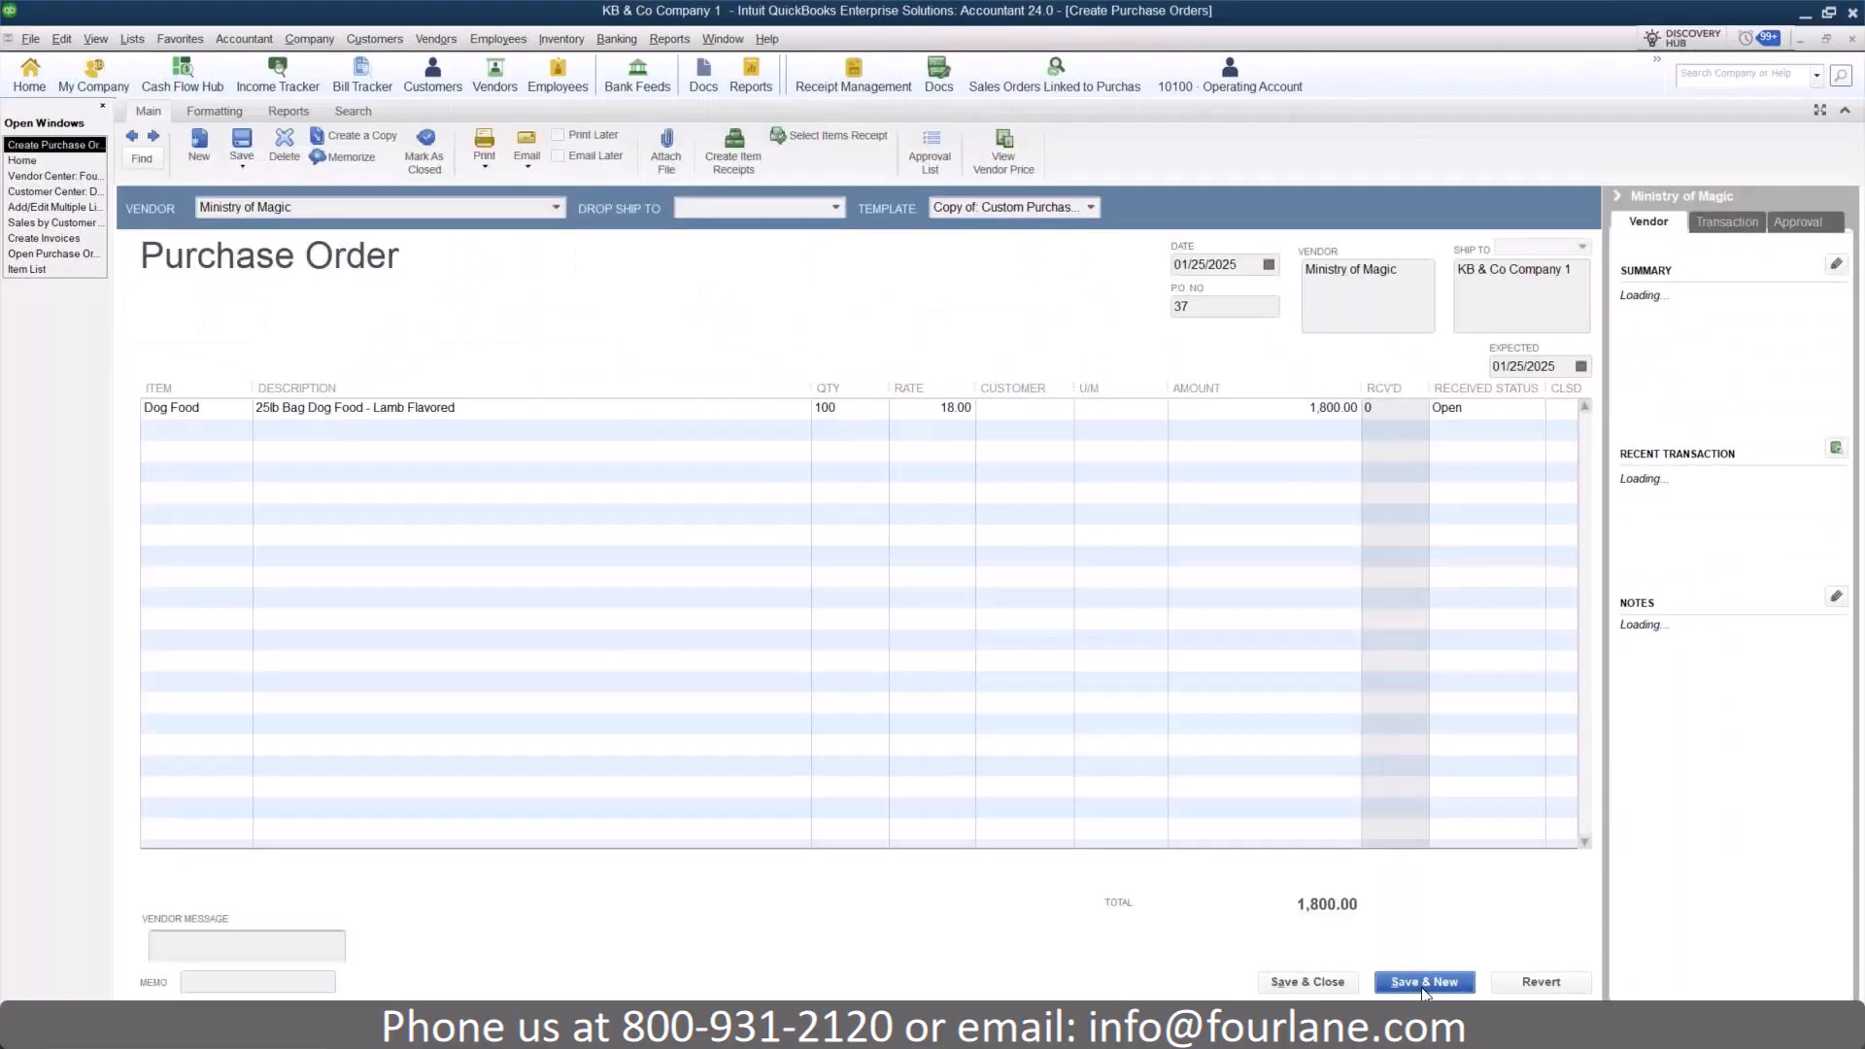
click(230, 113)
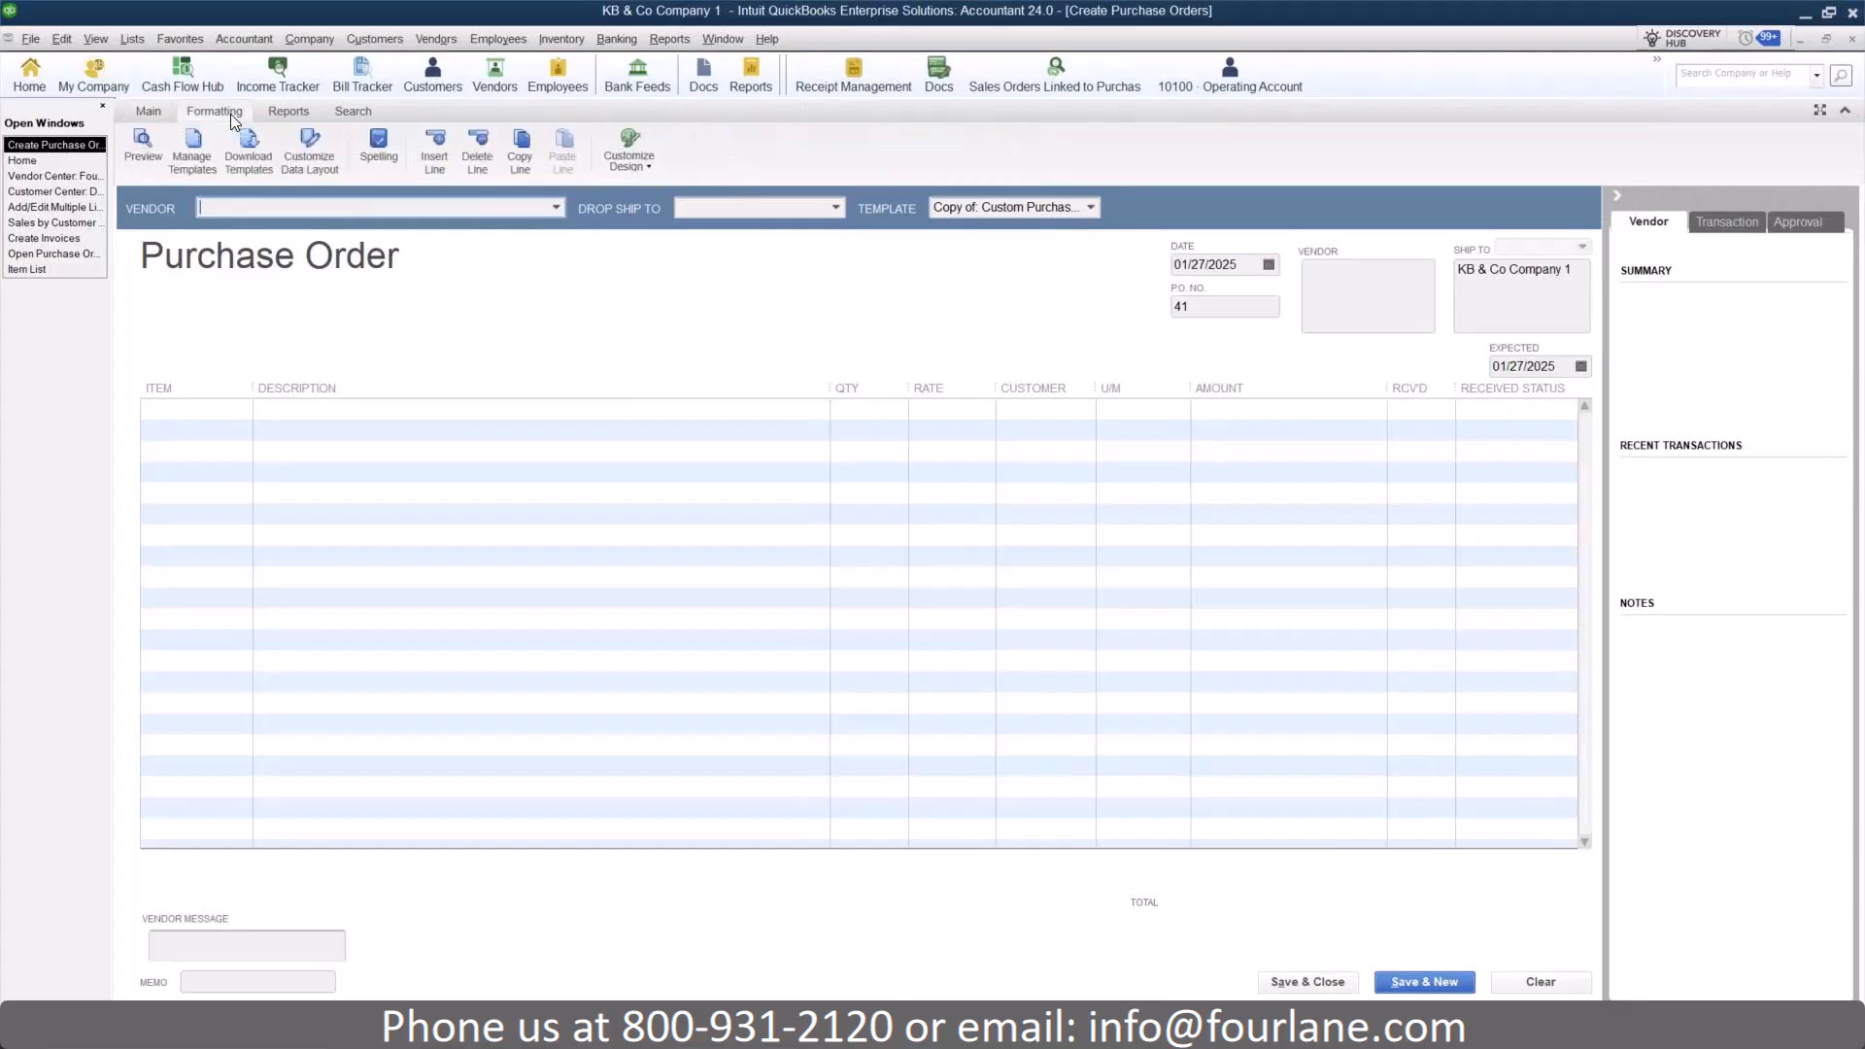
click(320, 165)
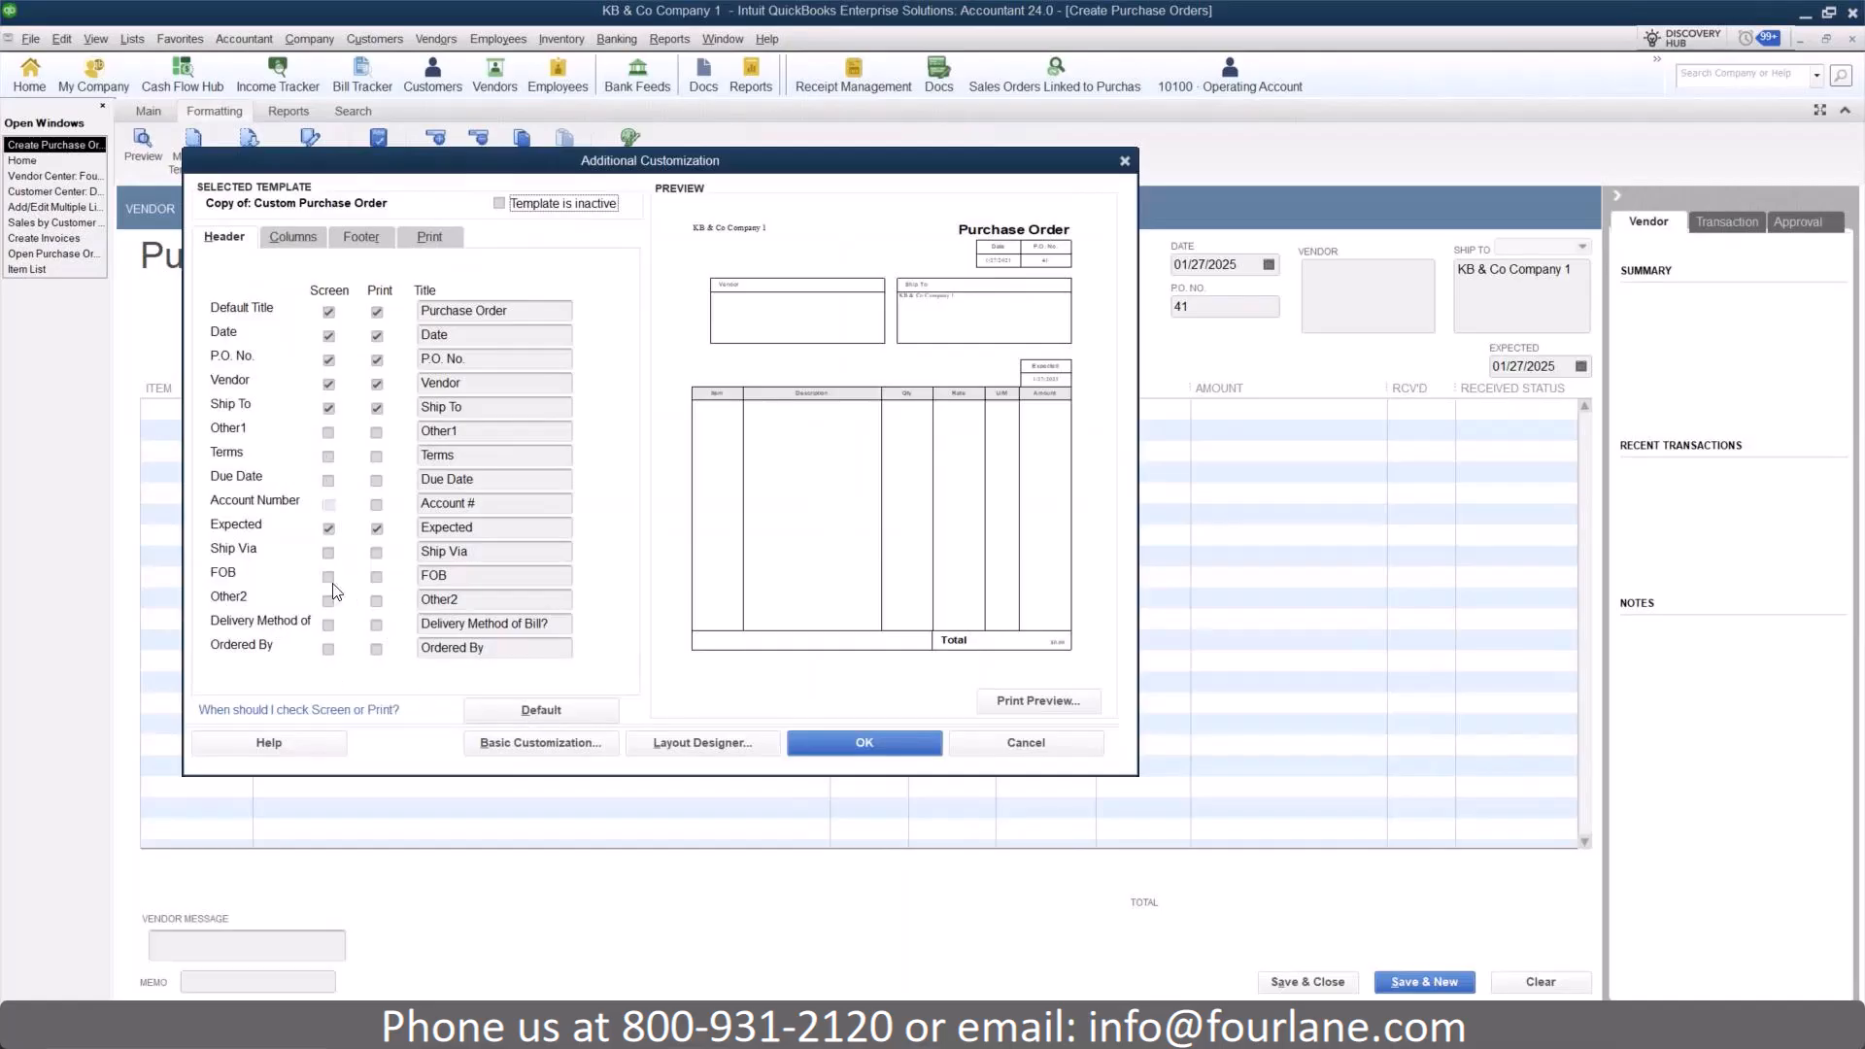
click(329, 649)
click(974, 458)
click(884, 737)
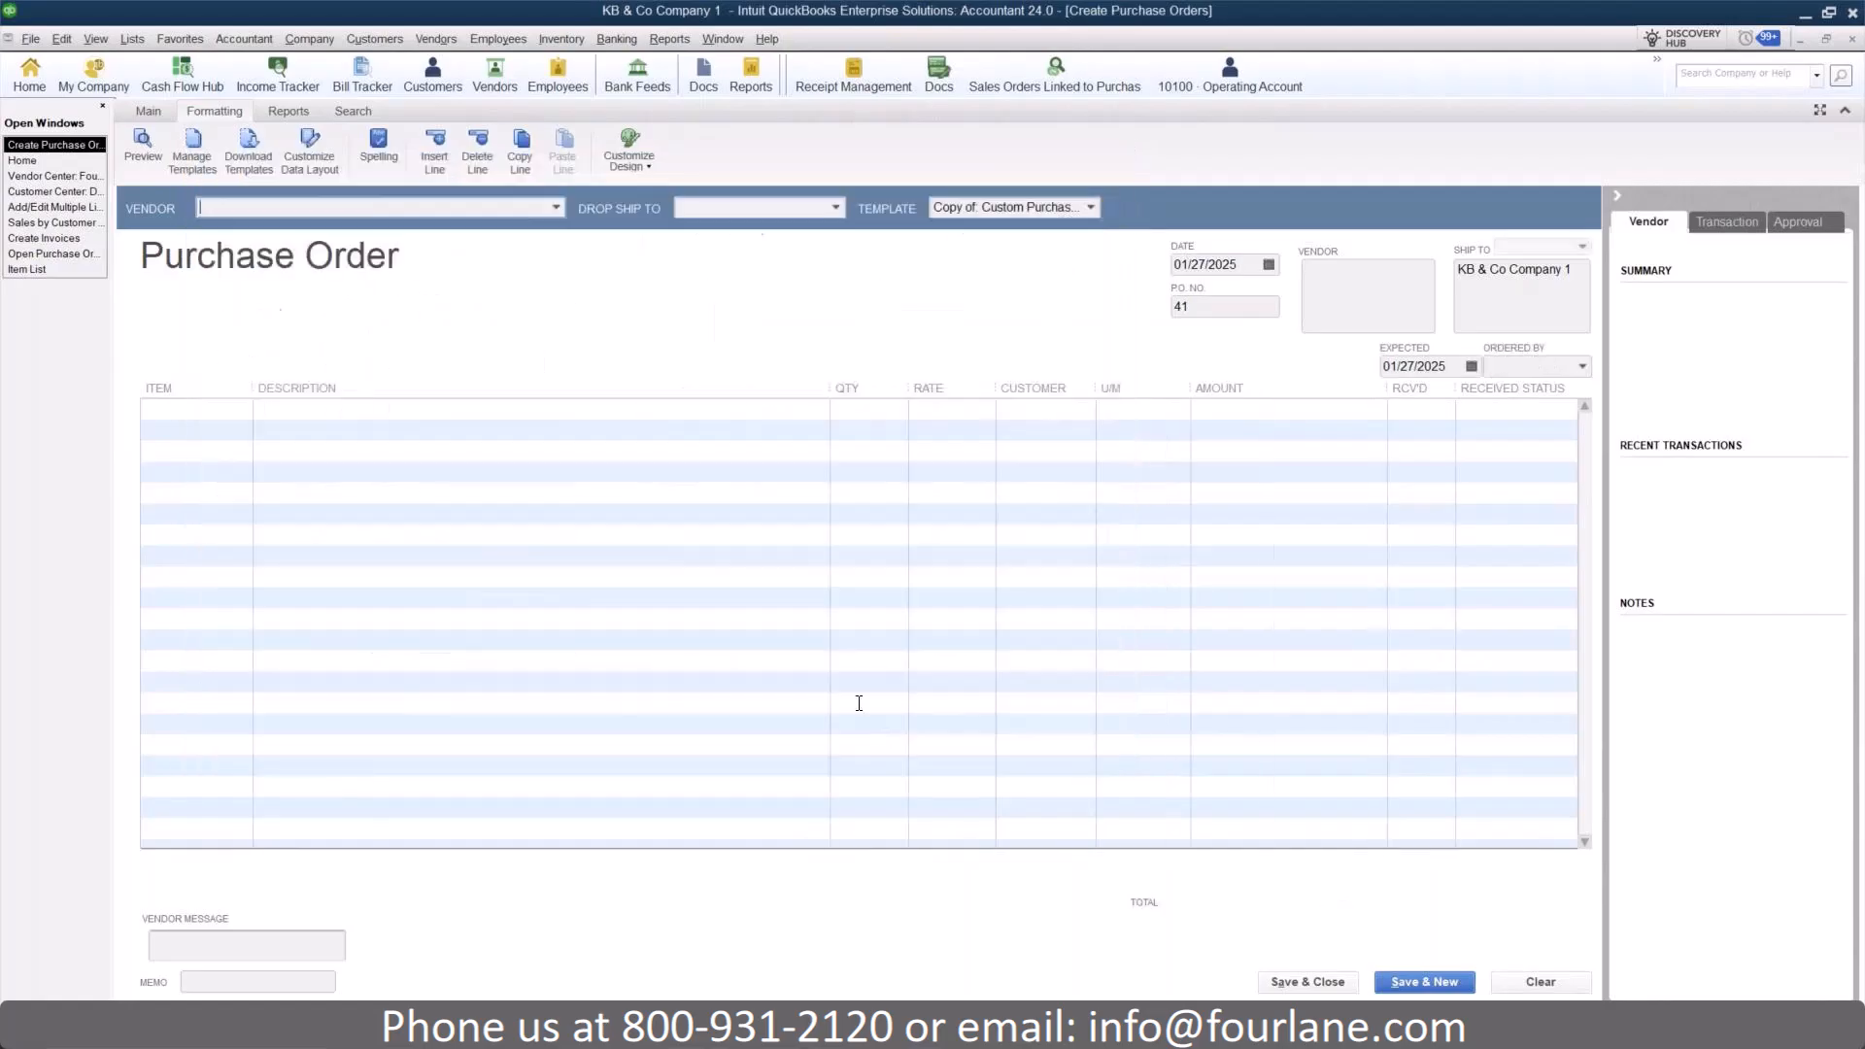
- Choose Fourlane as the purchase order's vendor and set Ordered By to the third person in the list
click(555, 207)
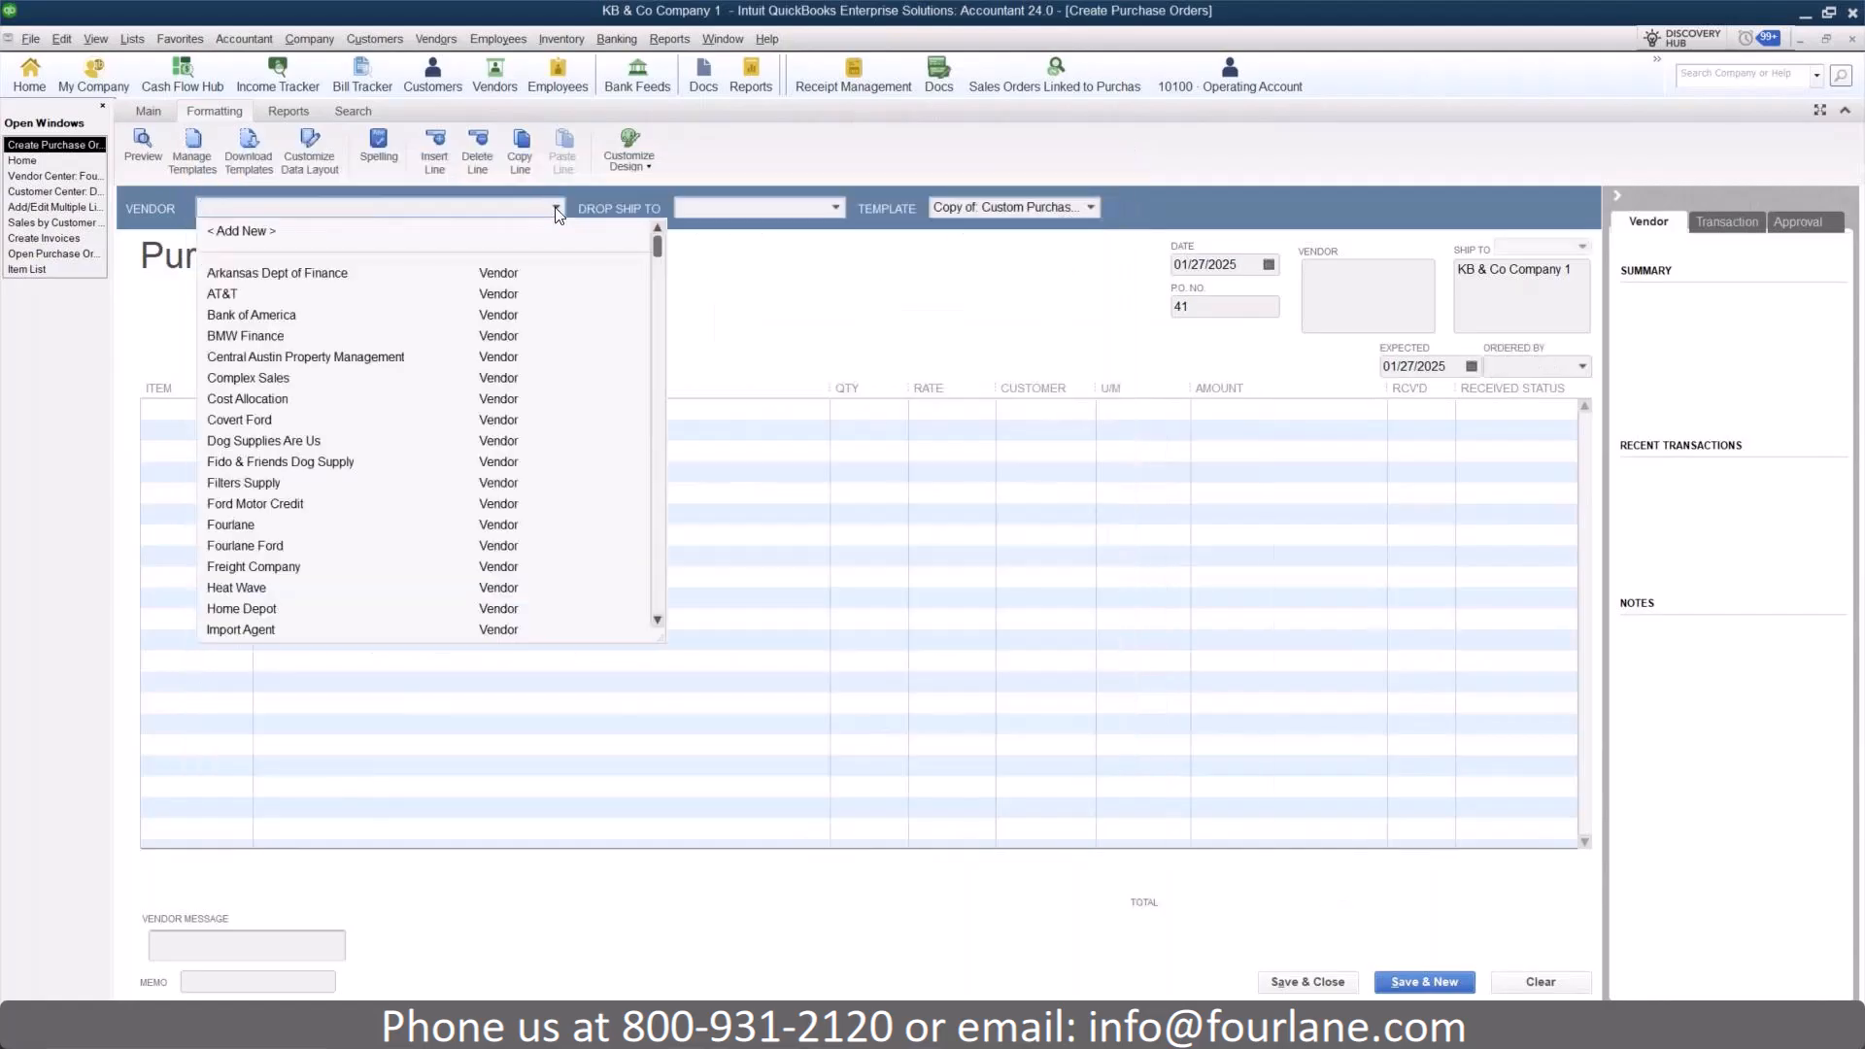
click(228, 525)
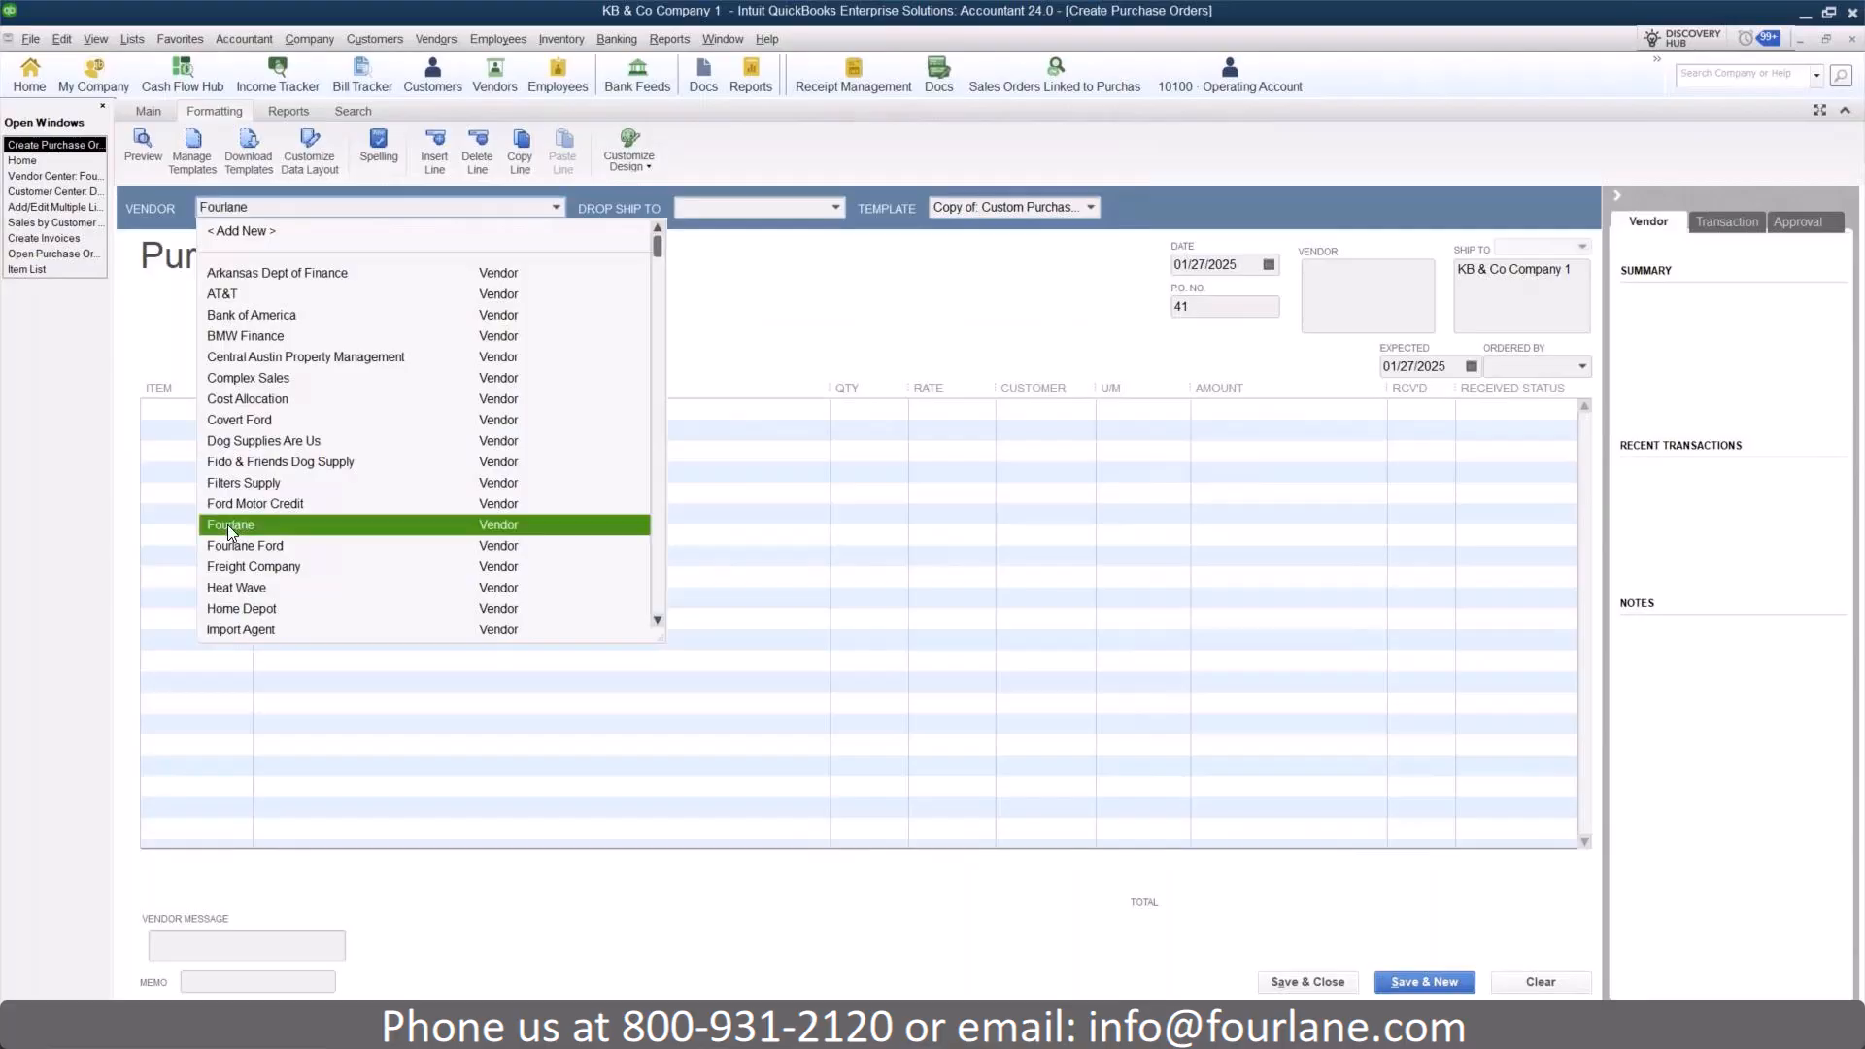
click(1583, 367)
click(1507, 436)
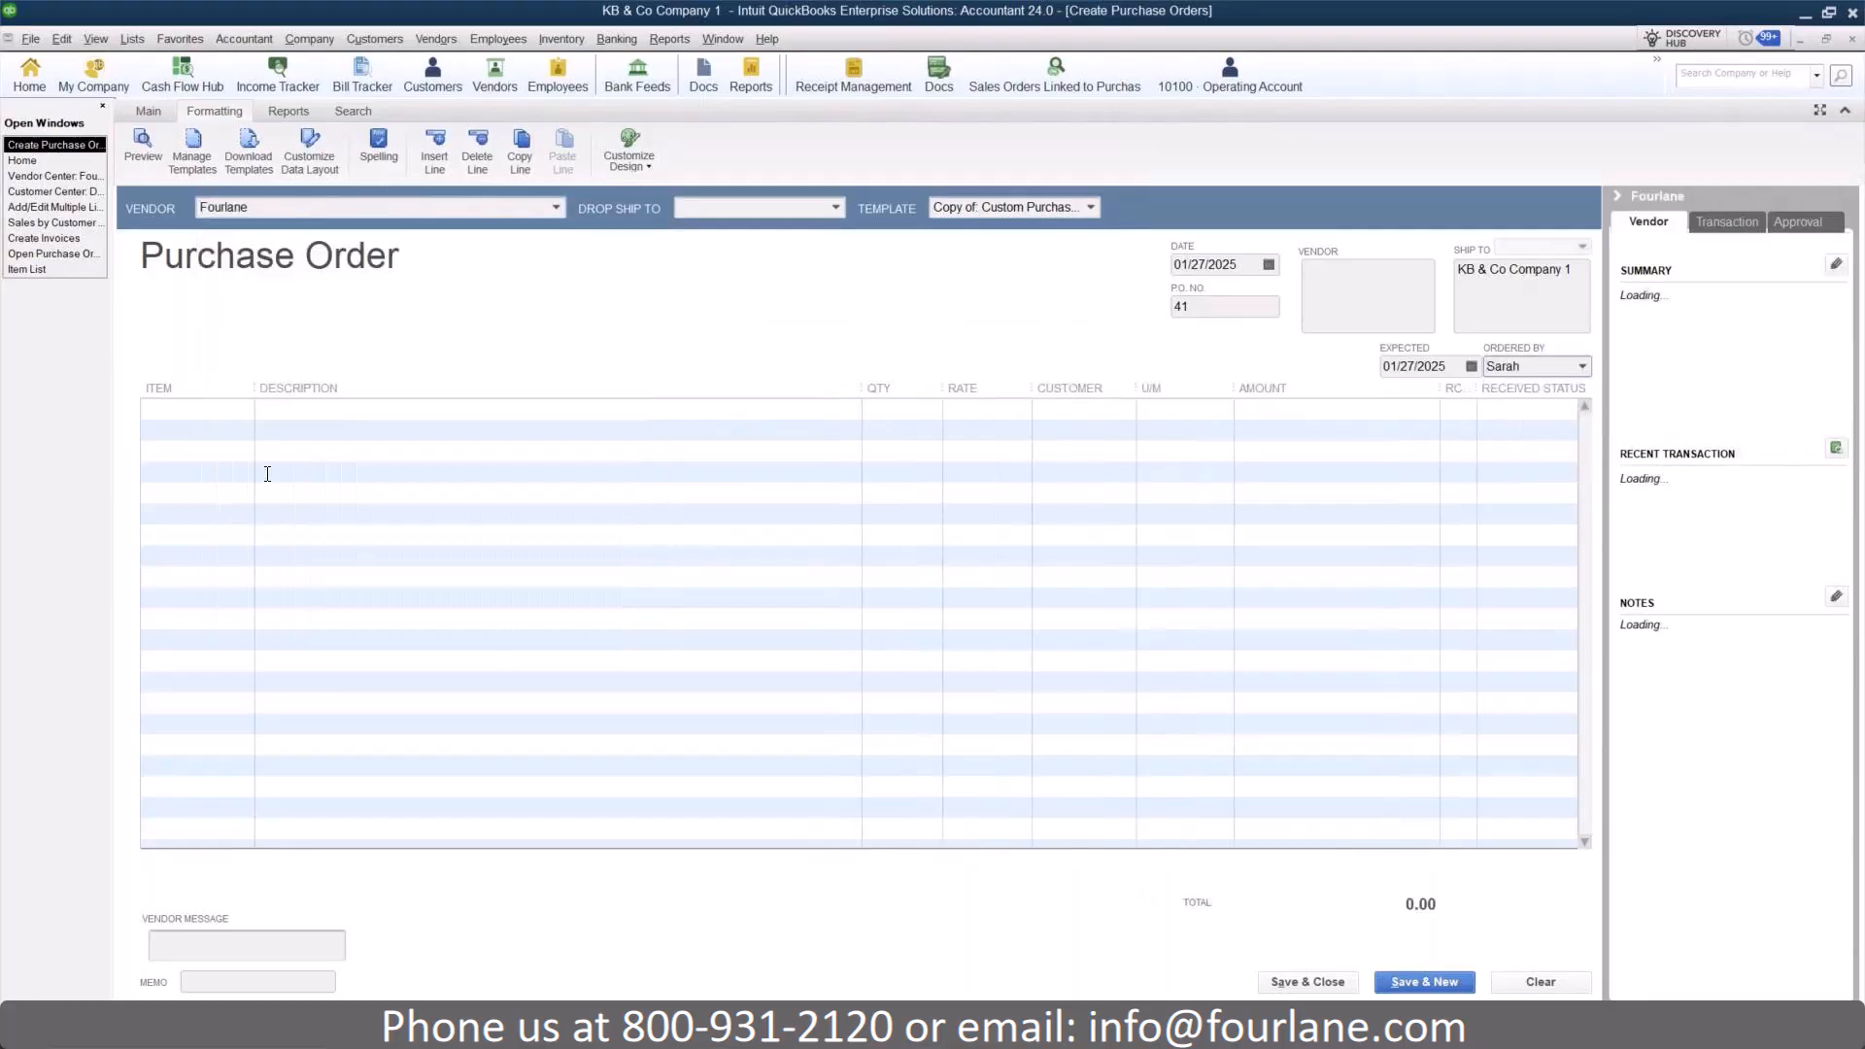
- Add a Dog Beds line to the purchase order with a quantity of 20
click(233, 409)
click(244, 409)
click(203, 537)
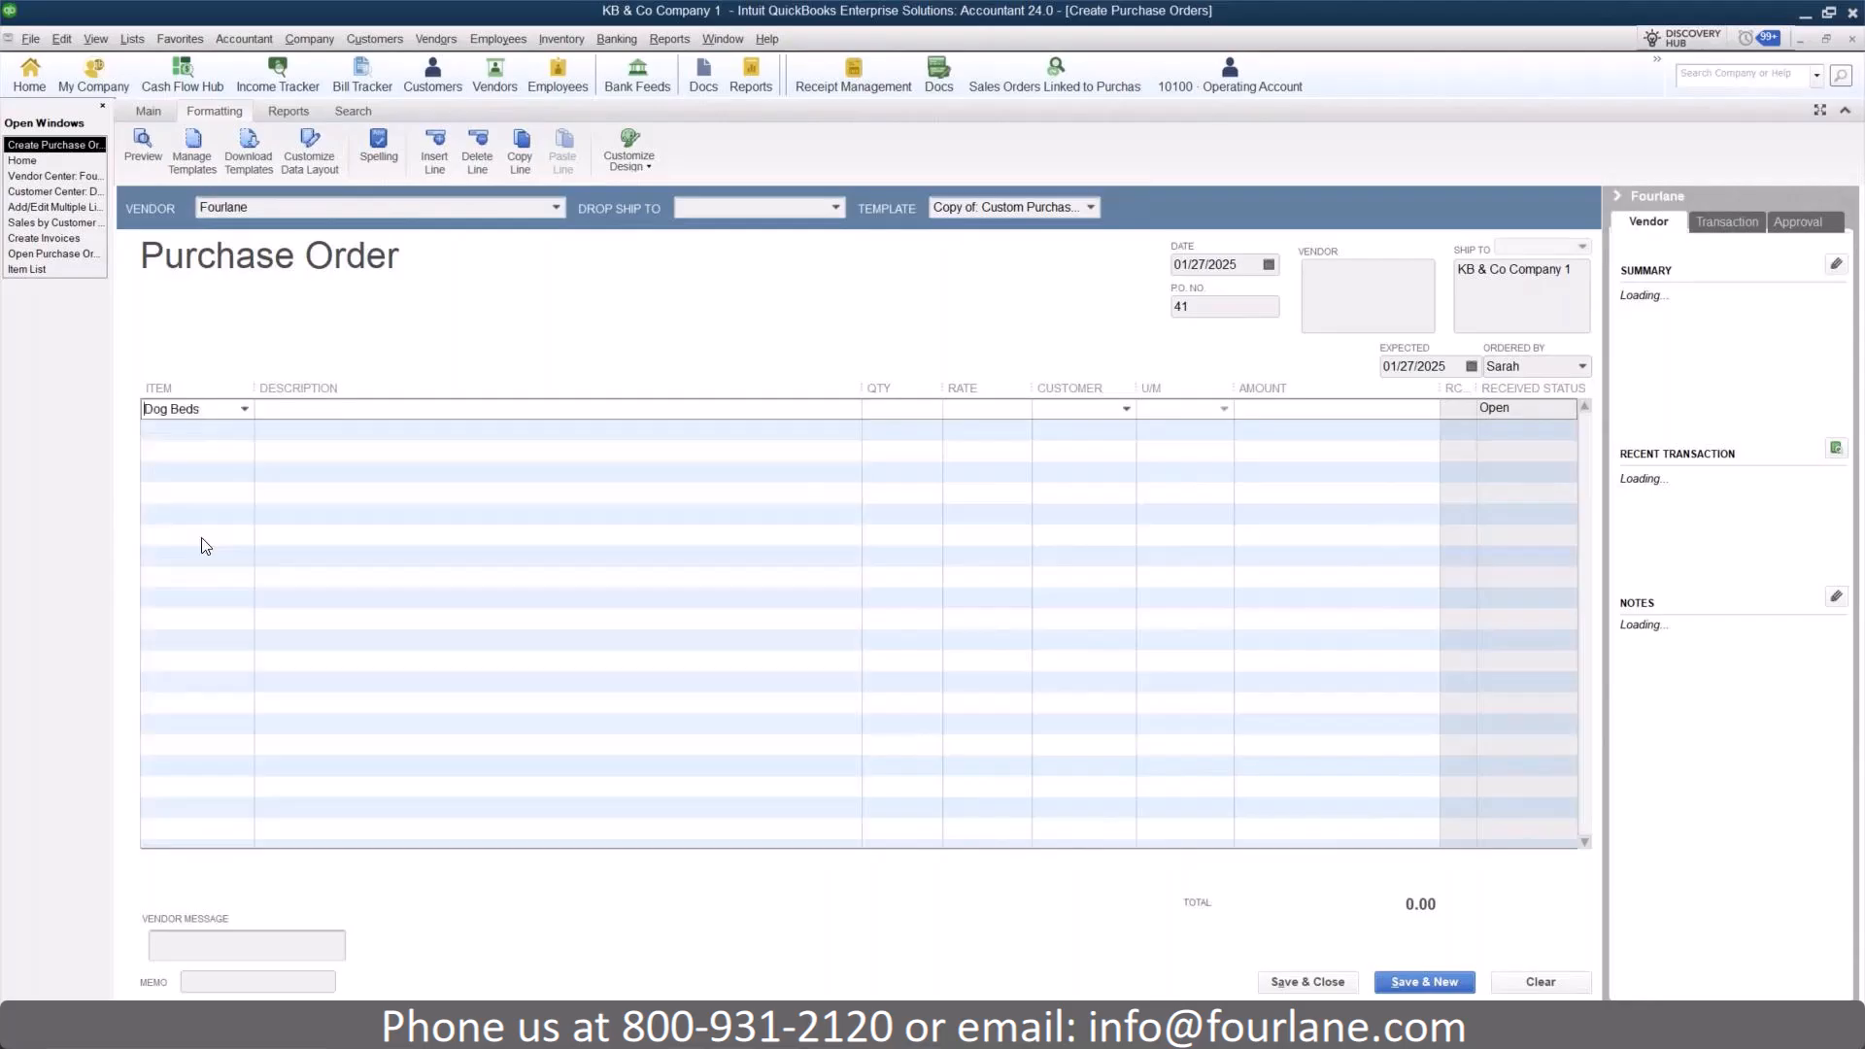
click(876, 409)
text(20)
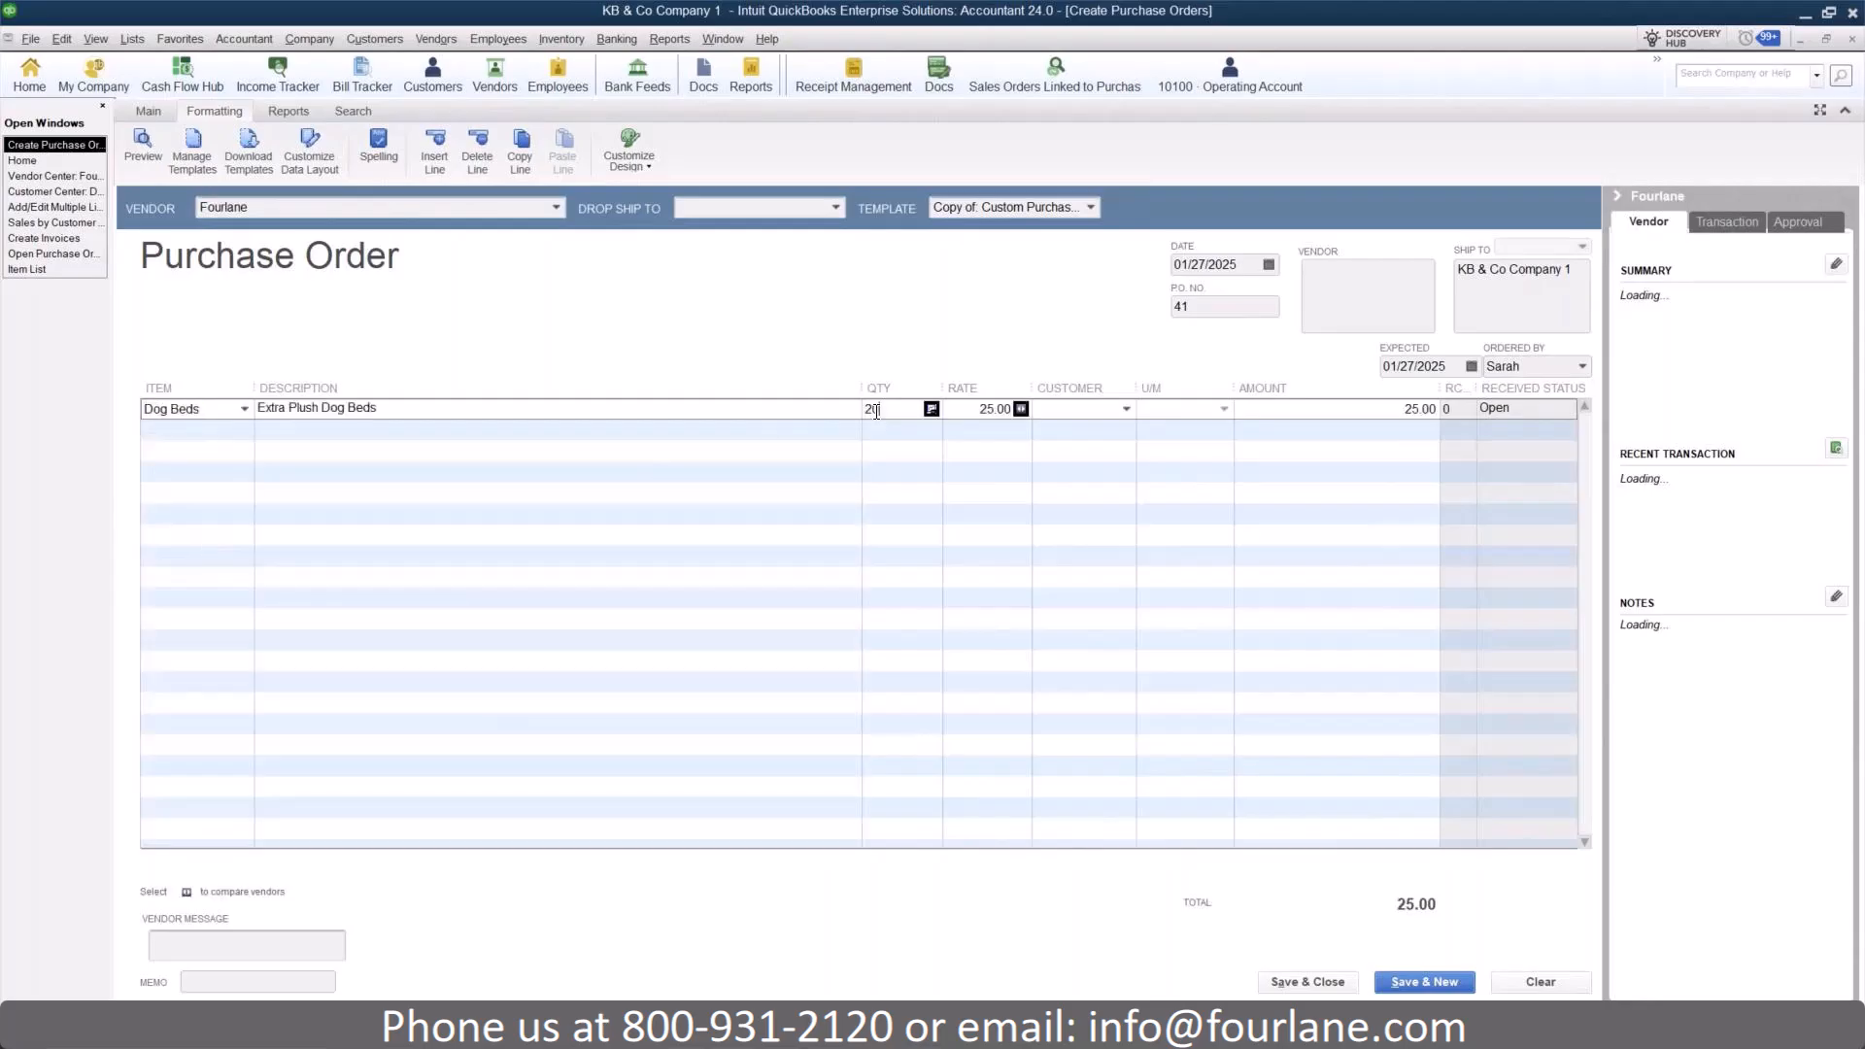
- Save and close the Fourlane purchase order, making its Ordered By choice permanent for the vendor
click(143, 113)
click(241, 145)
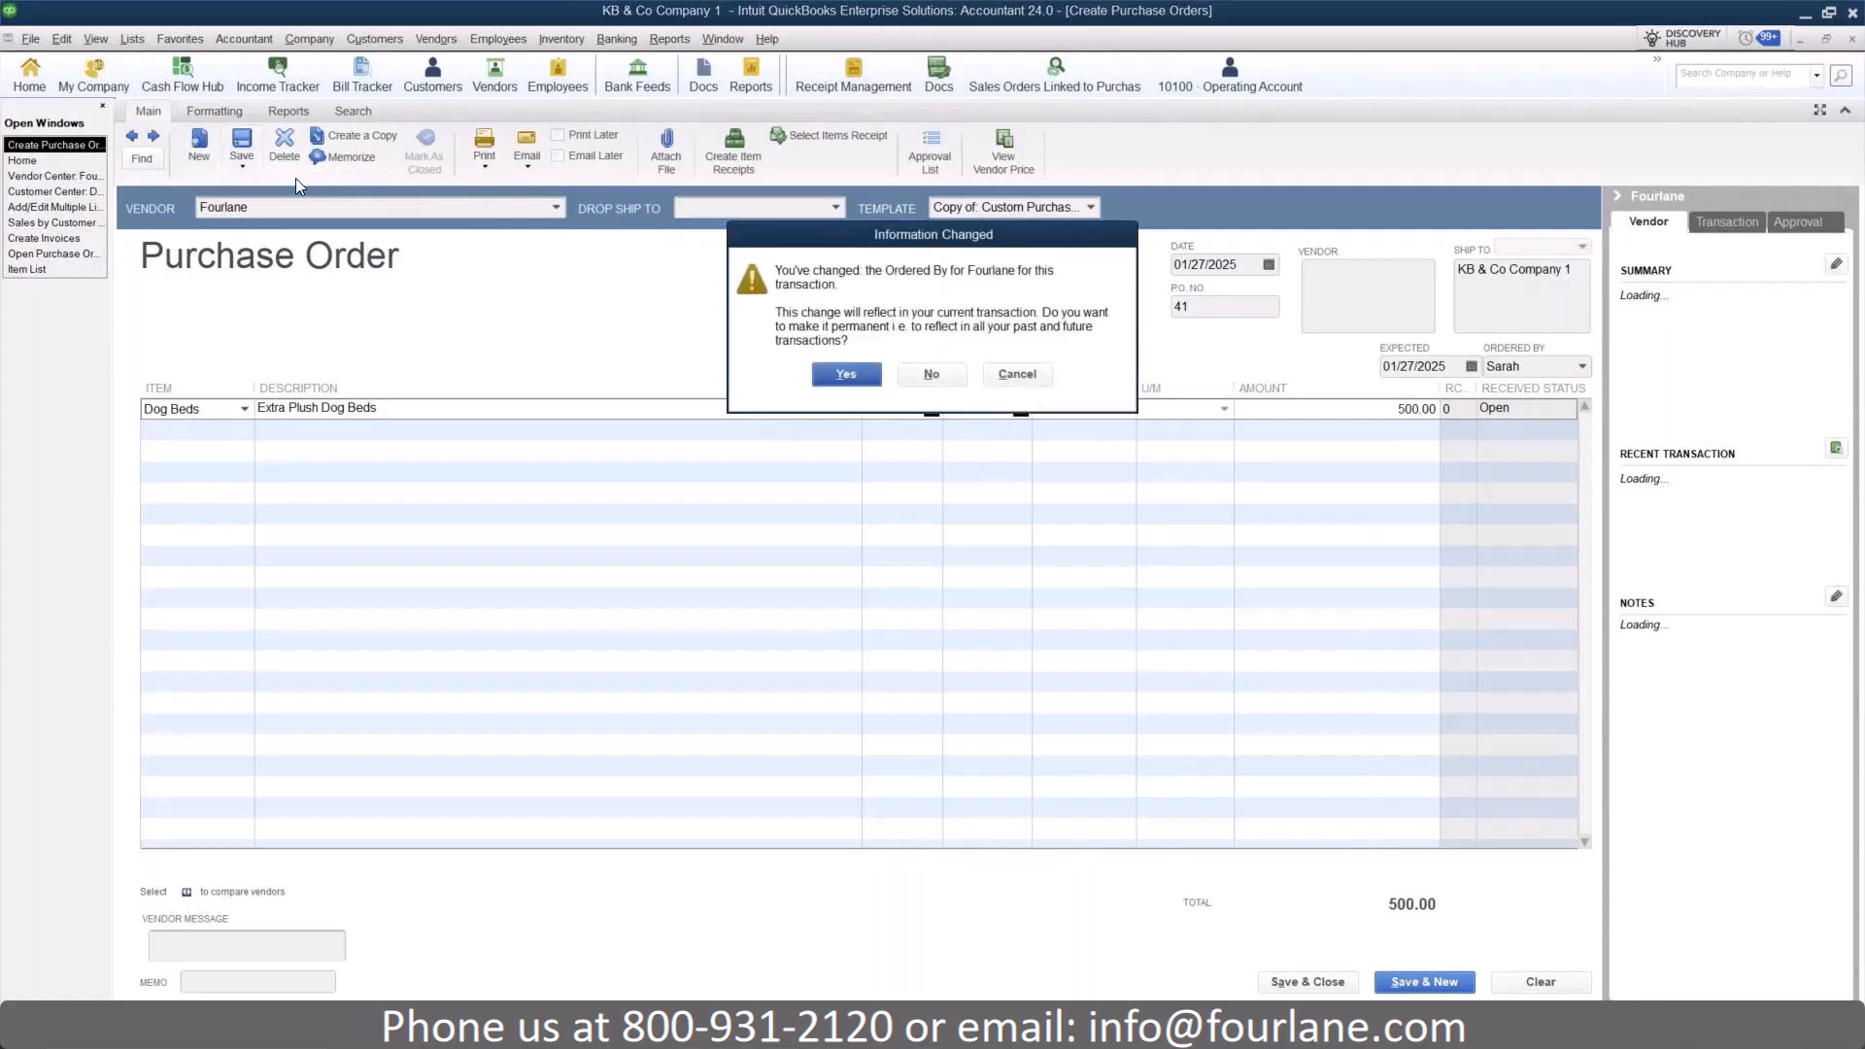
drag(887, 229, 800, 383)
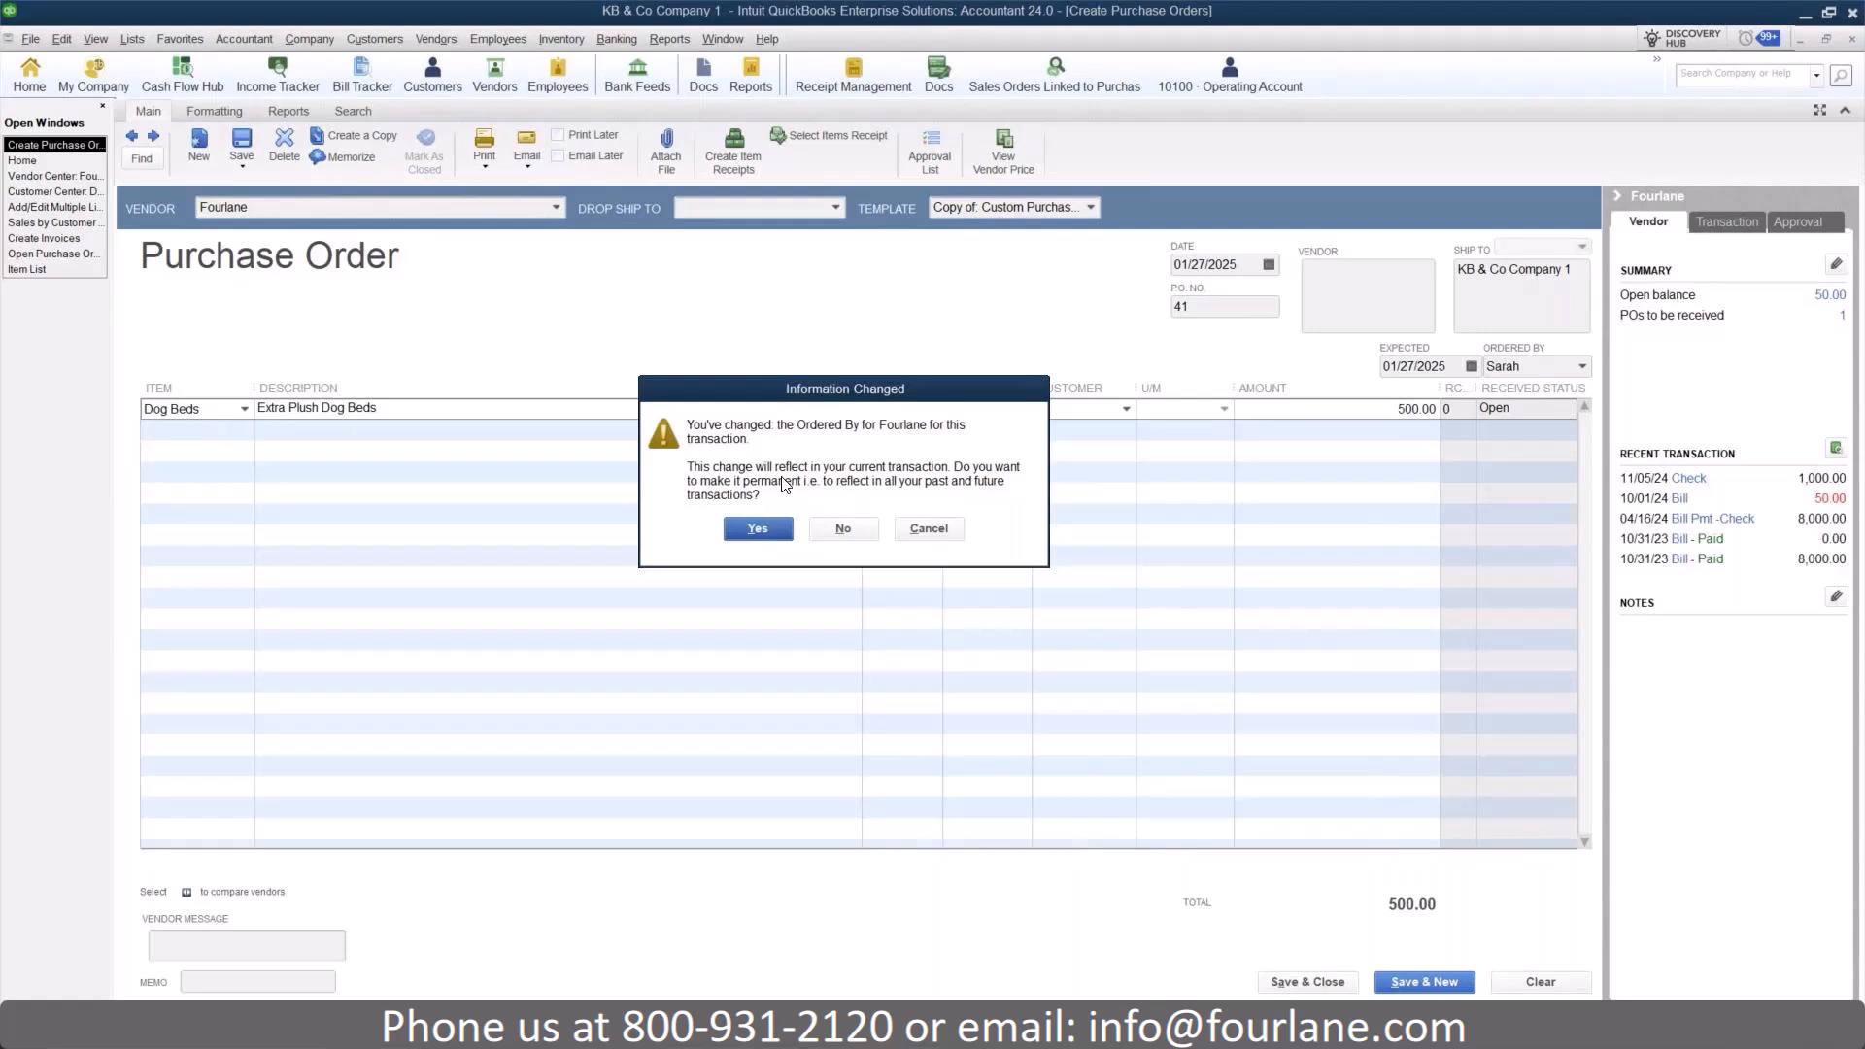
click(758, 528)
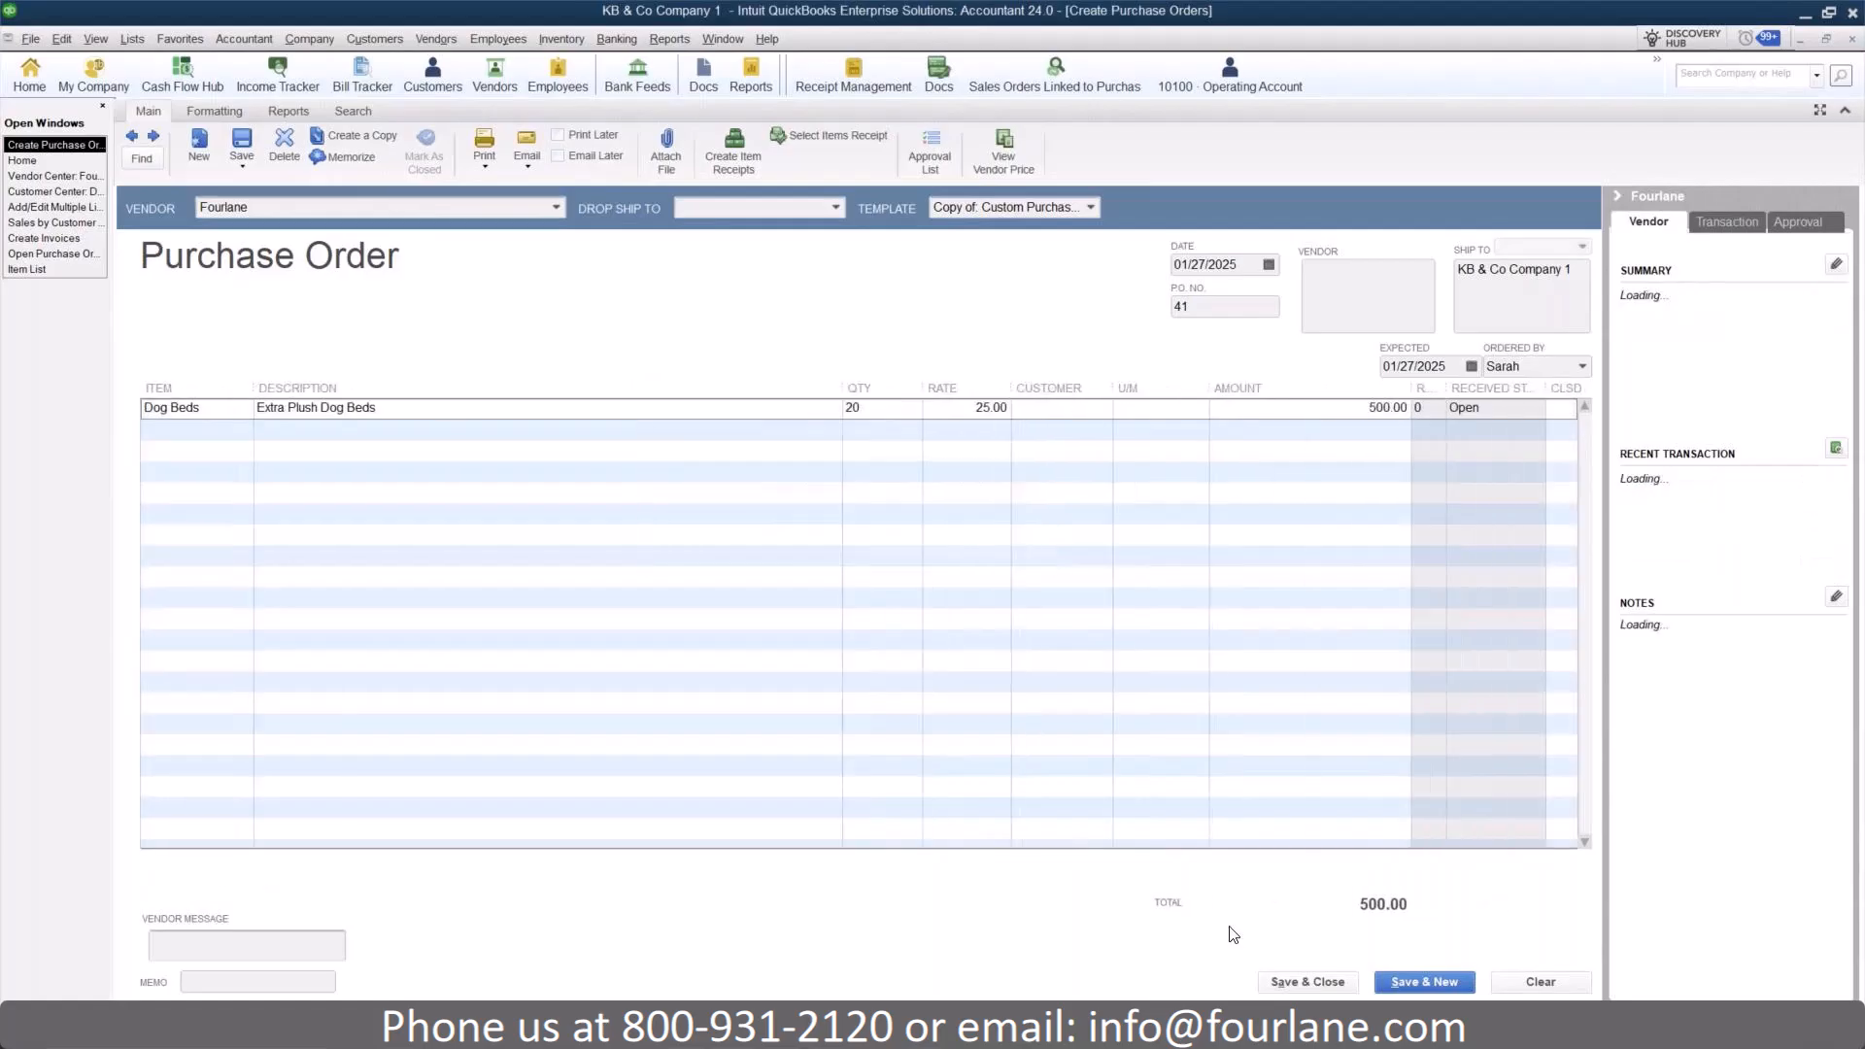
click(1307, 981)
- Open the Fourlane vendor record, check its custom fields under Additional Info, and close the record
click(437, 39)
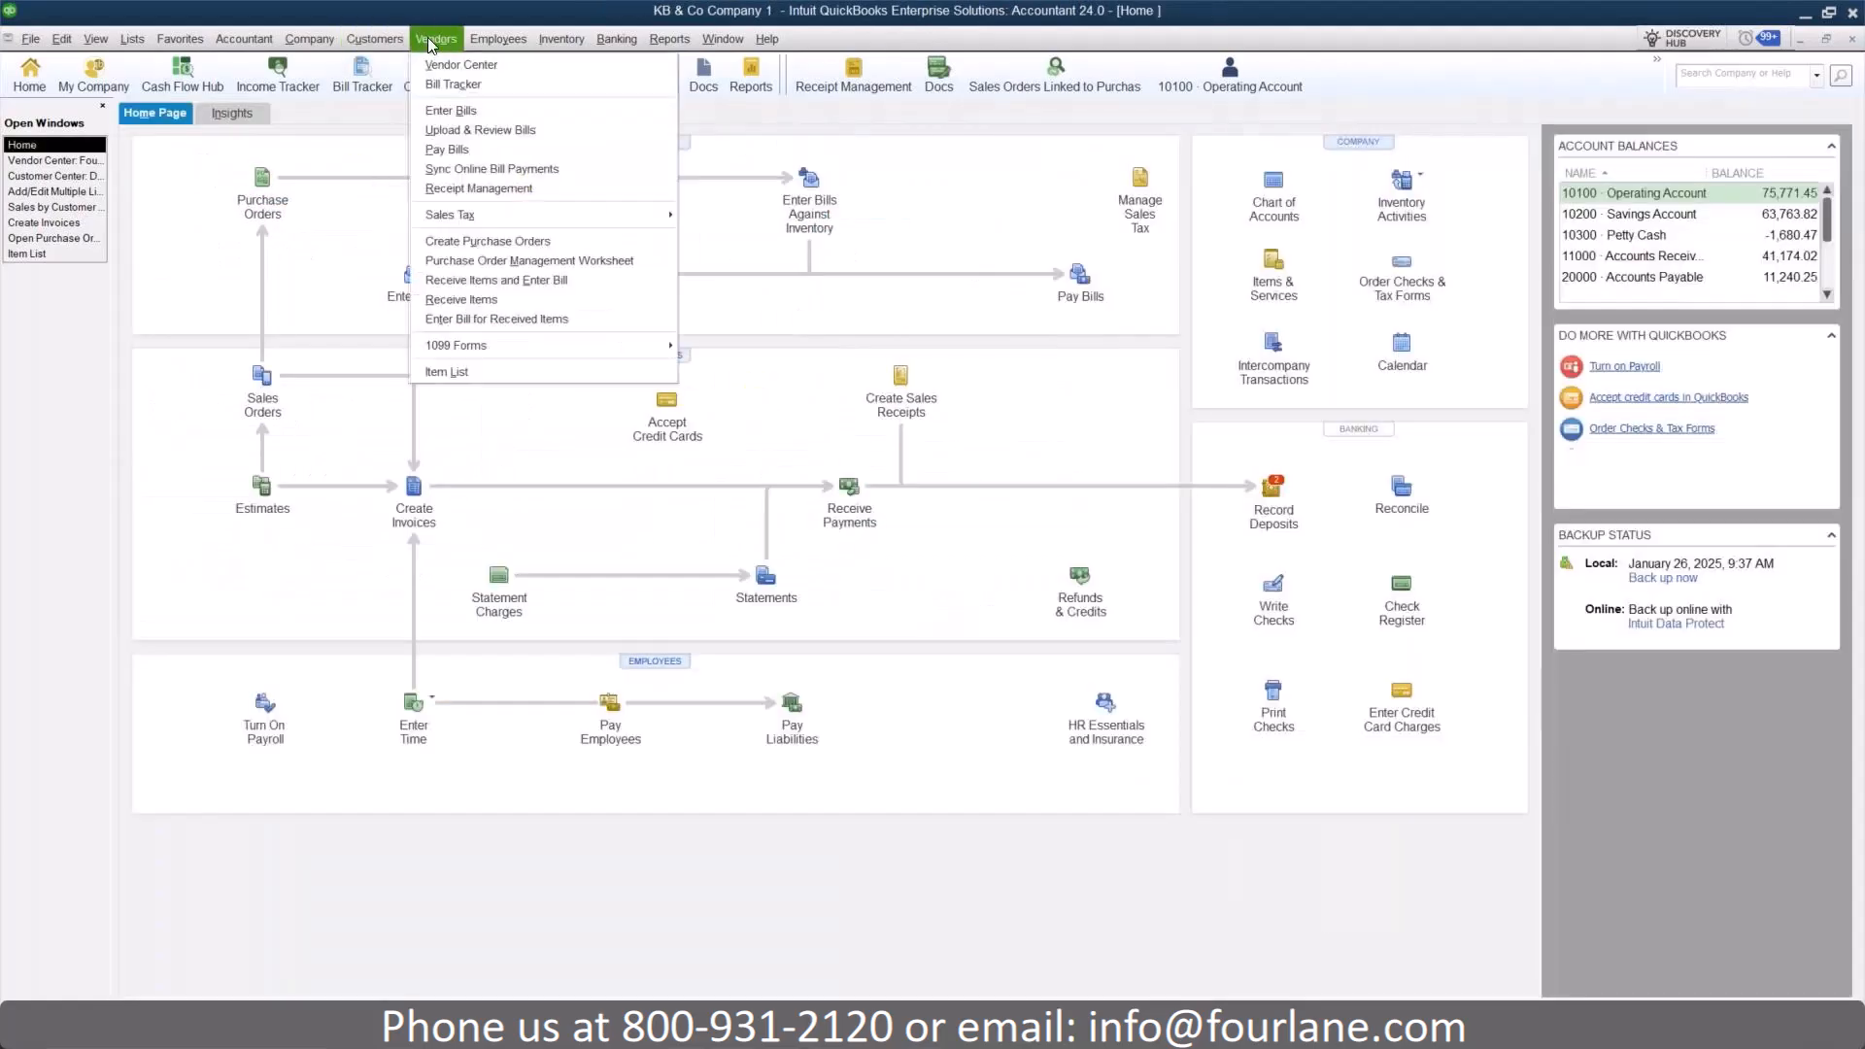
click(505, 64)
right_click(173, 540)
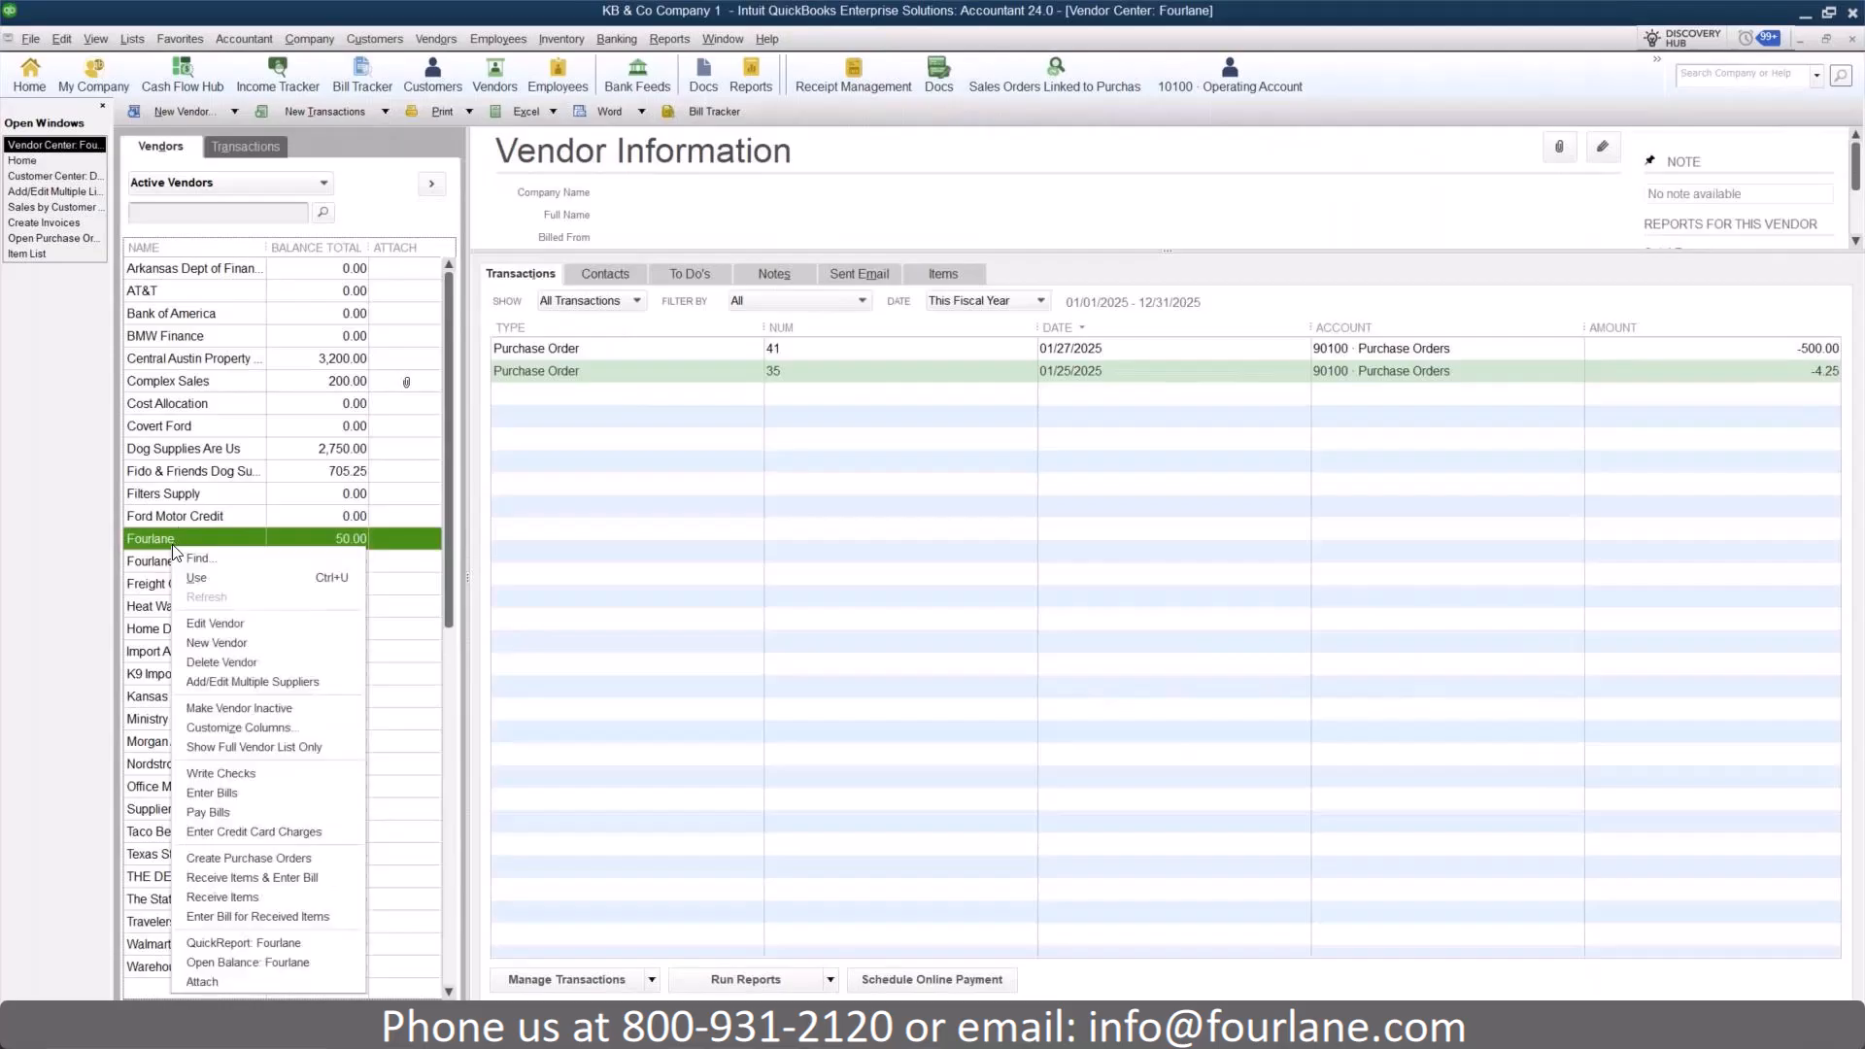
click(283, 566)
click(167, 312)
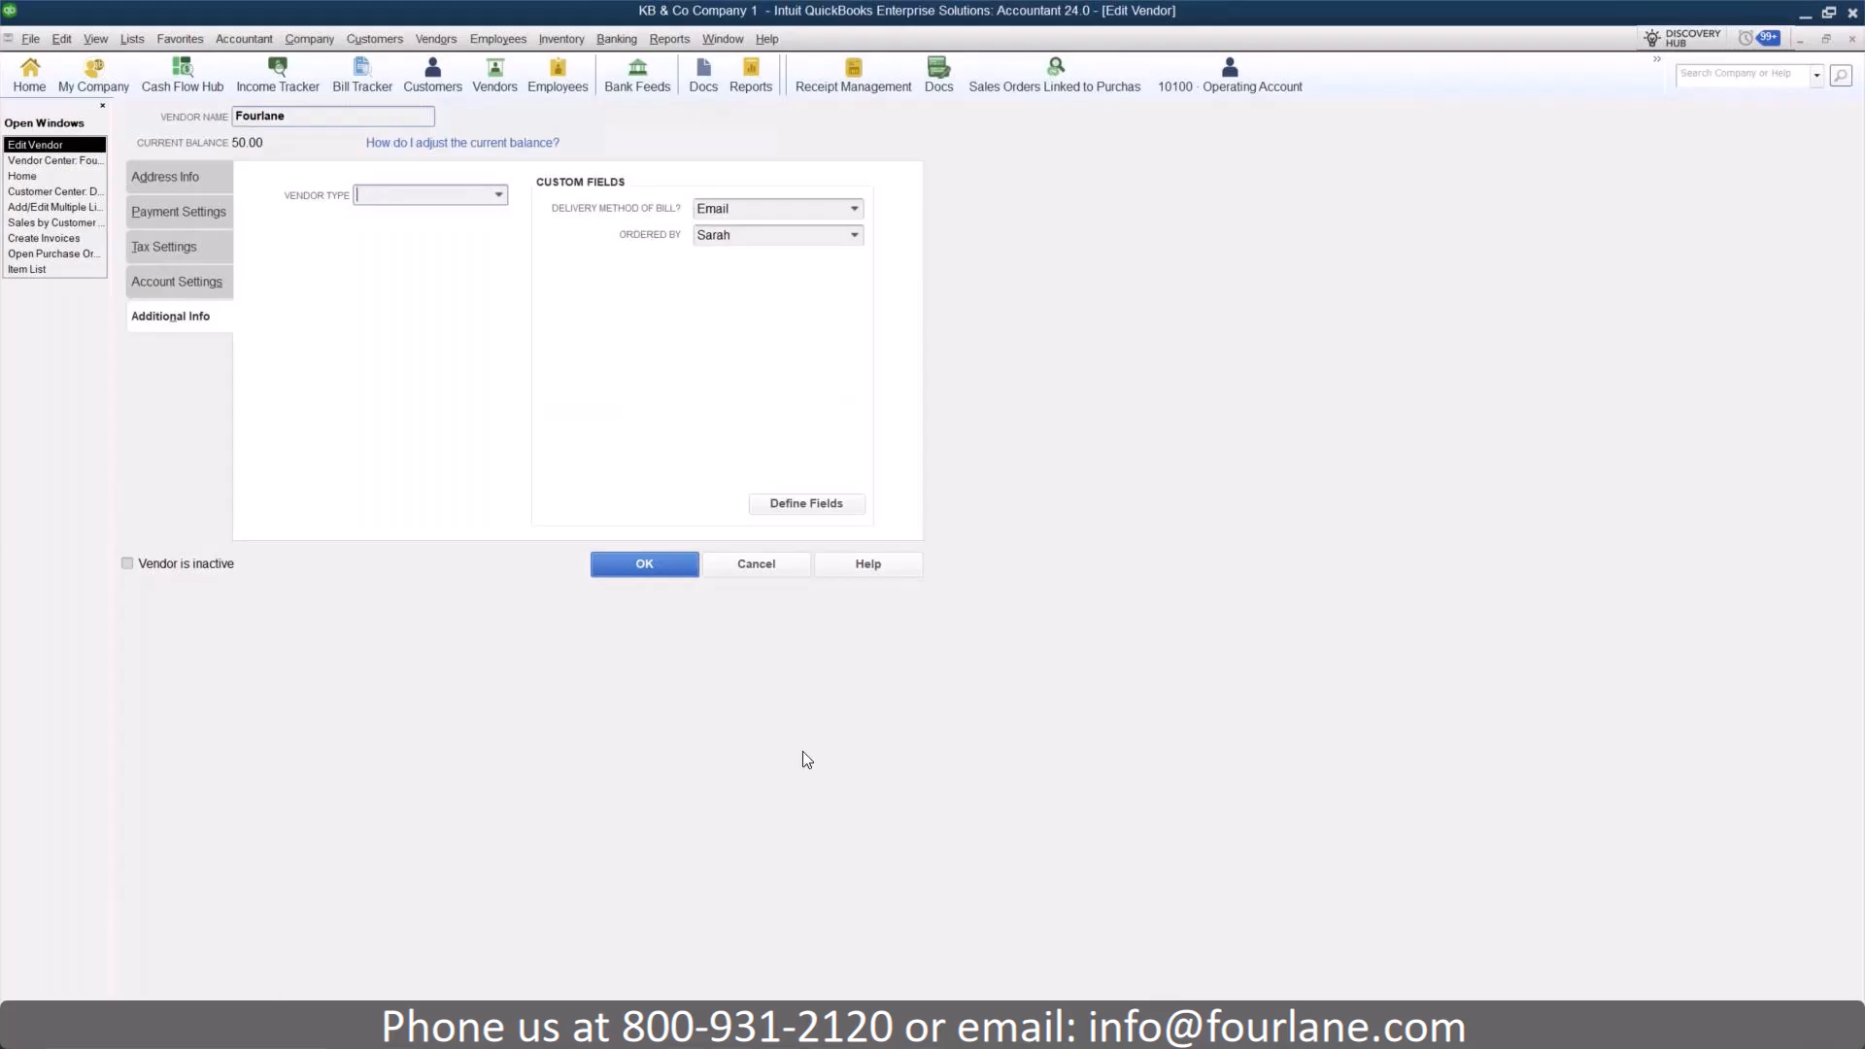
click(668, 567)
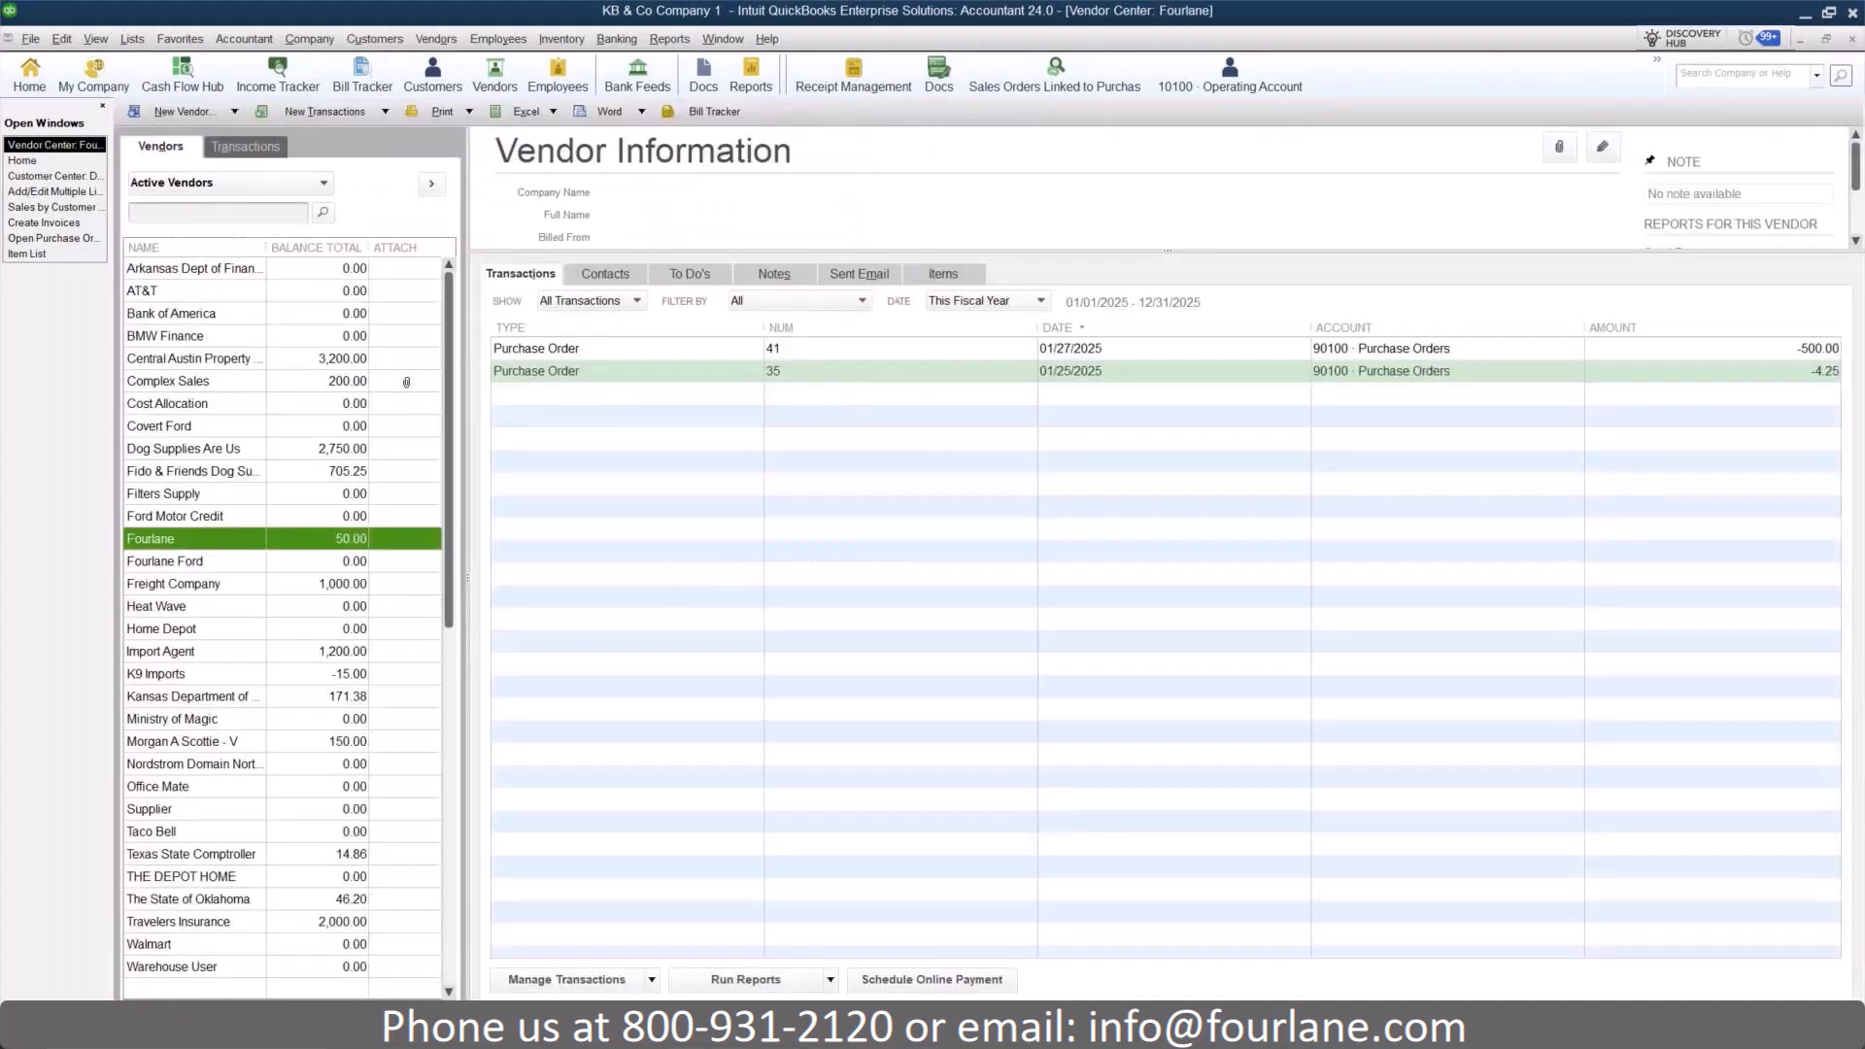
- Enable the company-wide General preference Never update name information when saving transactions
click(61, 39)
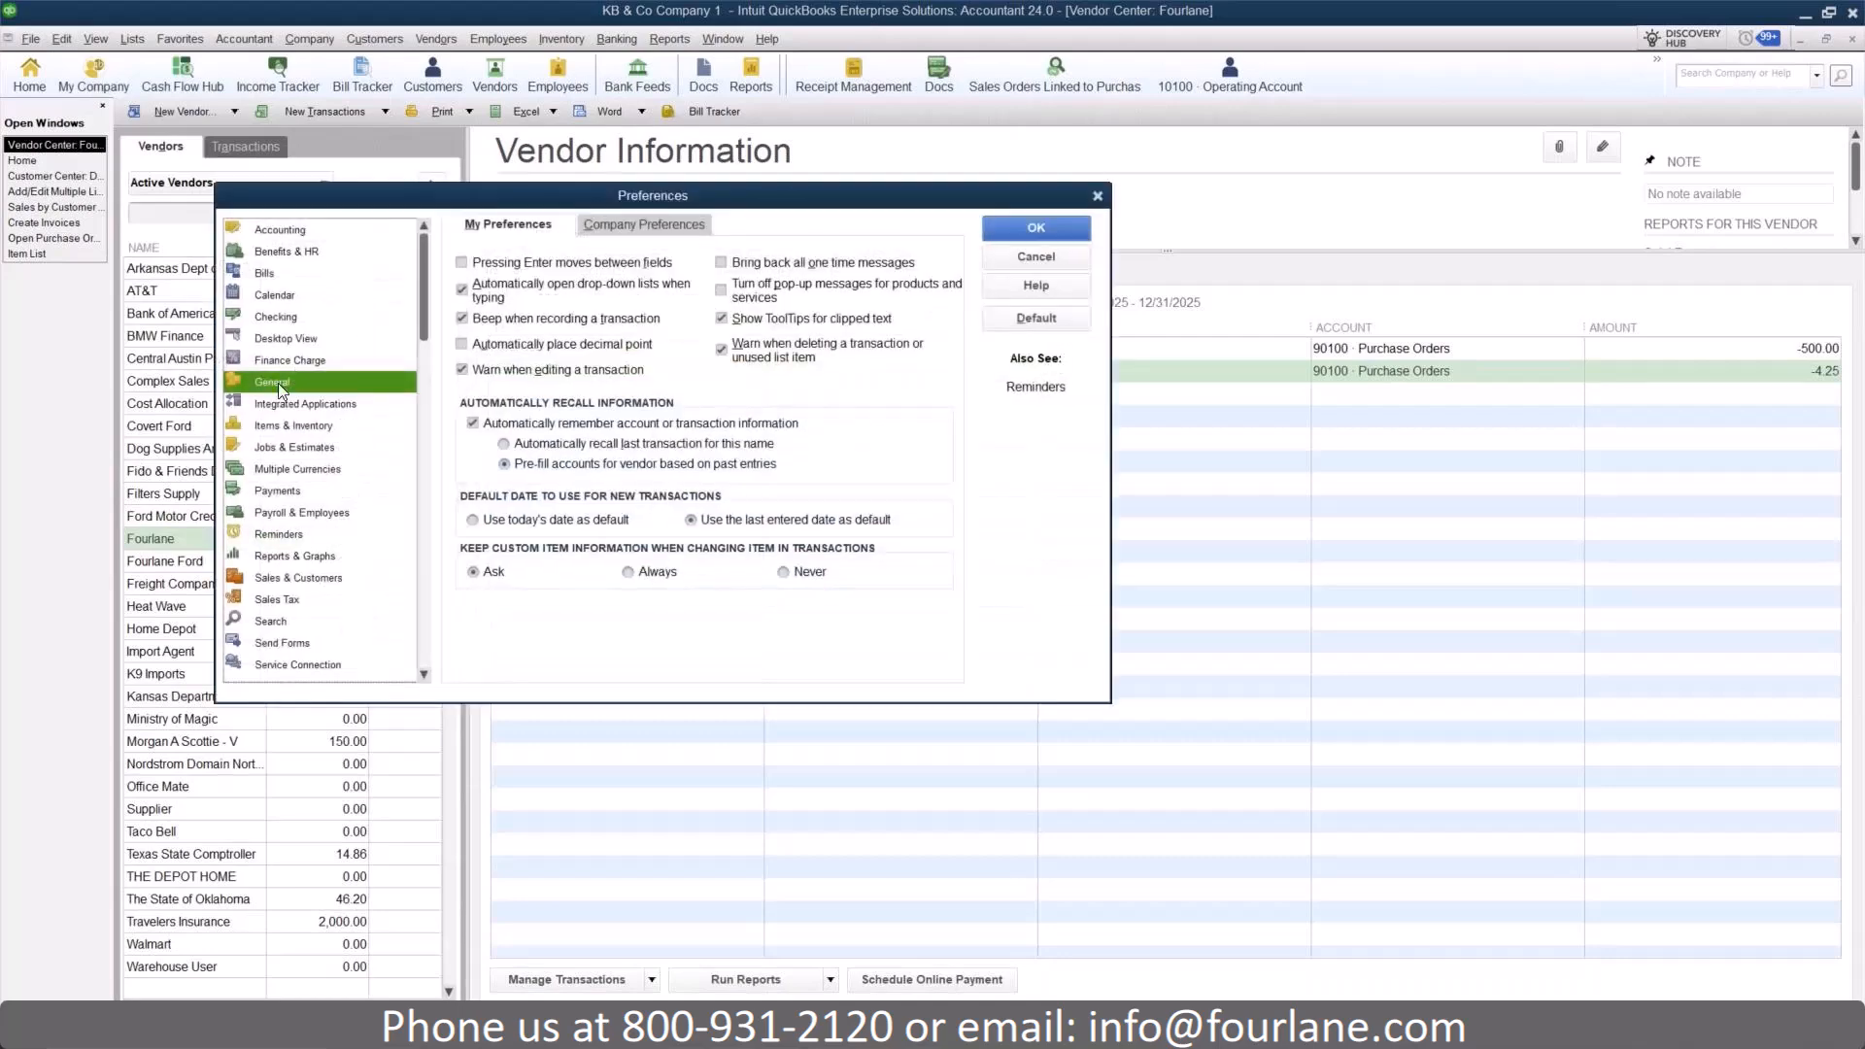
click(661, 231)
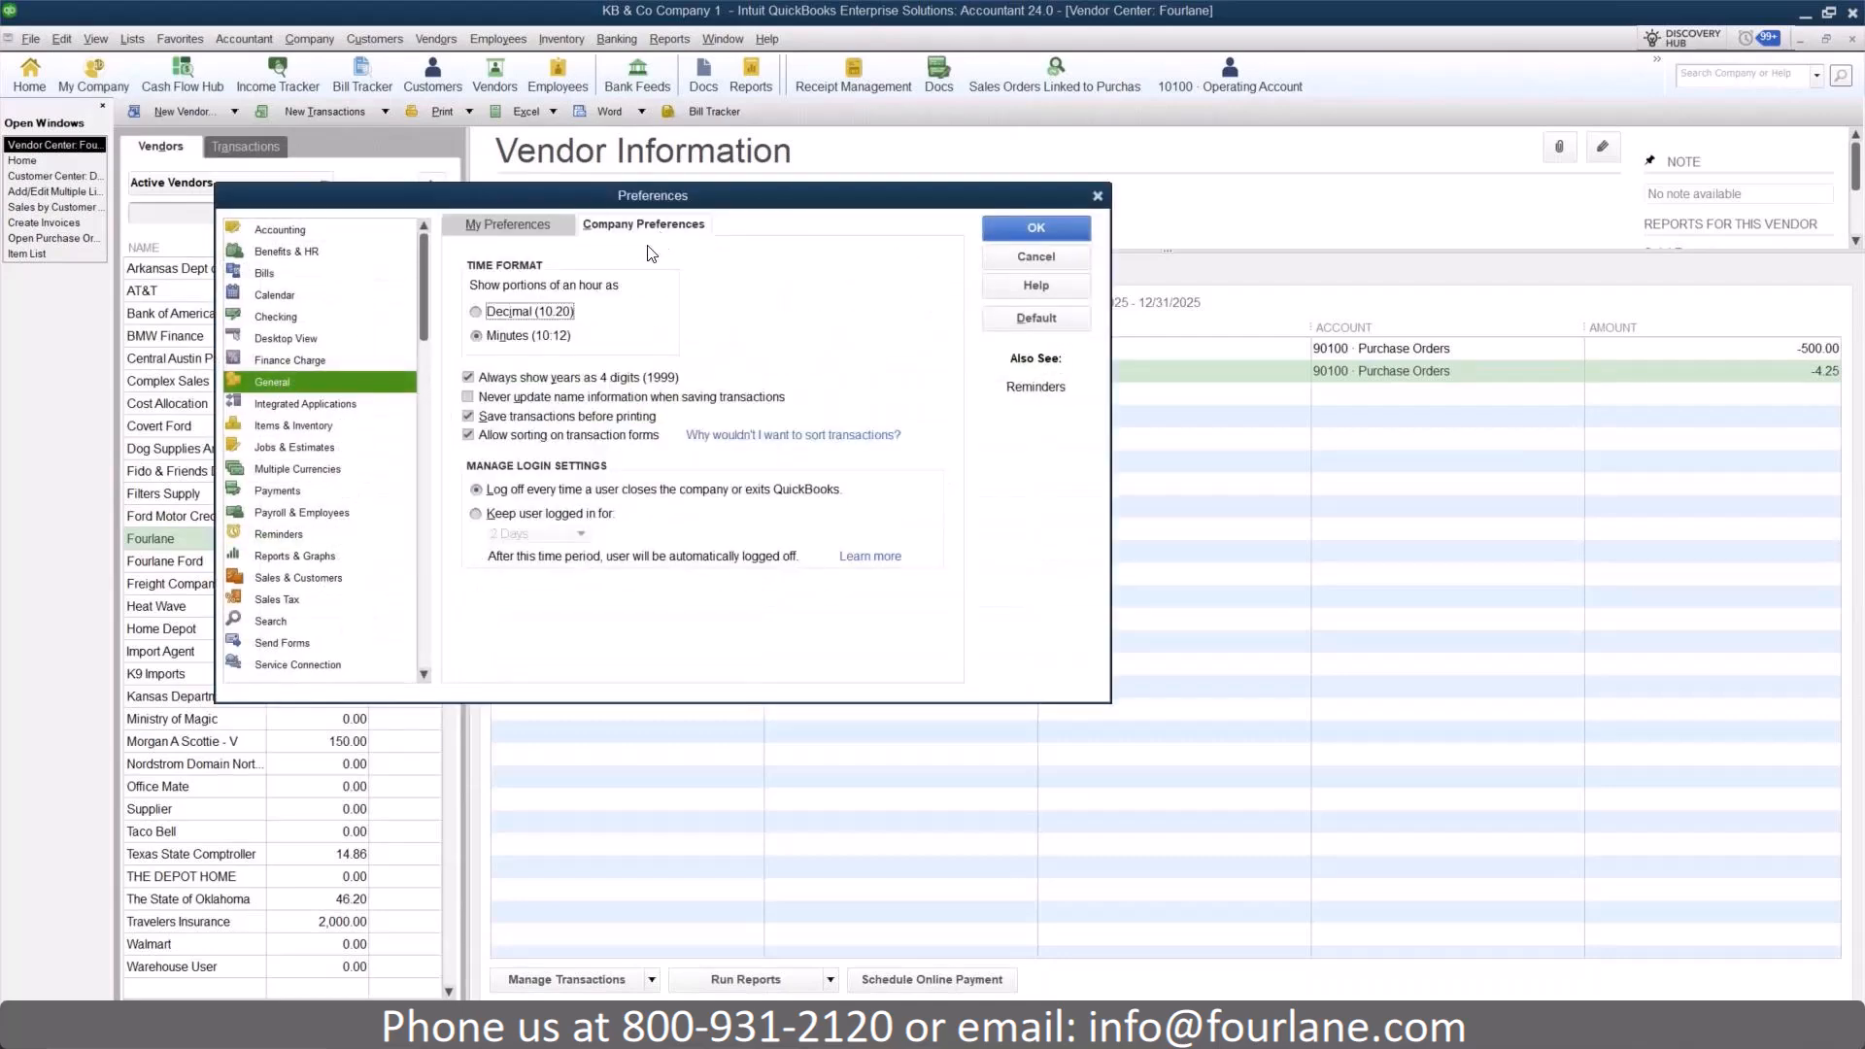
click(490, 400)
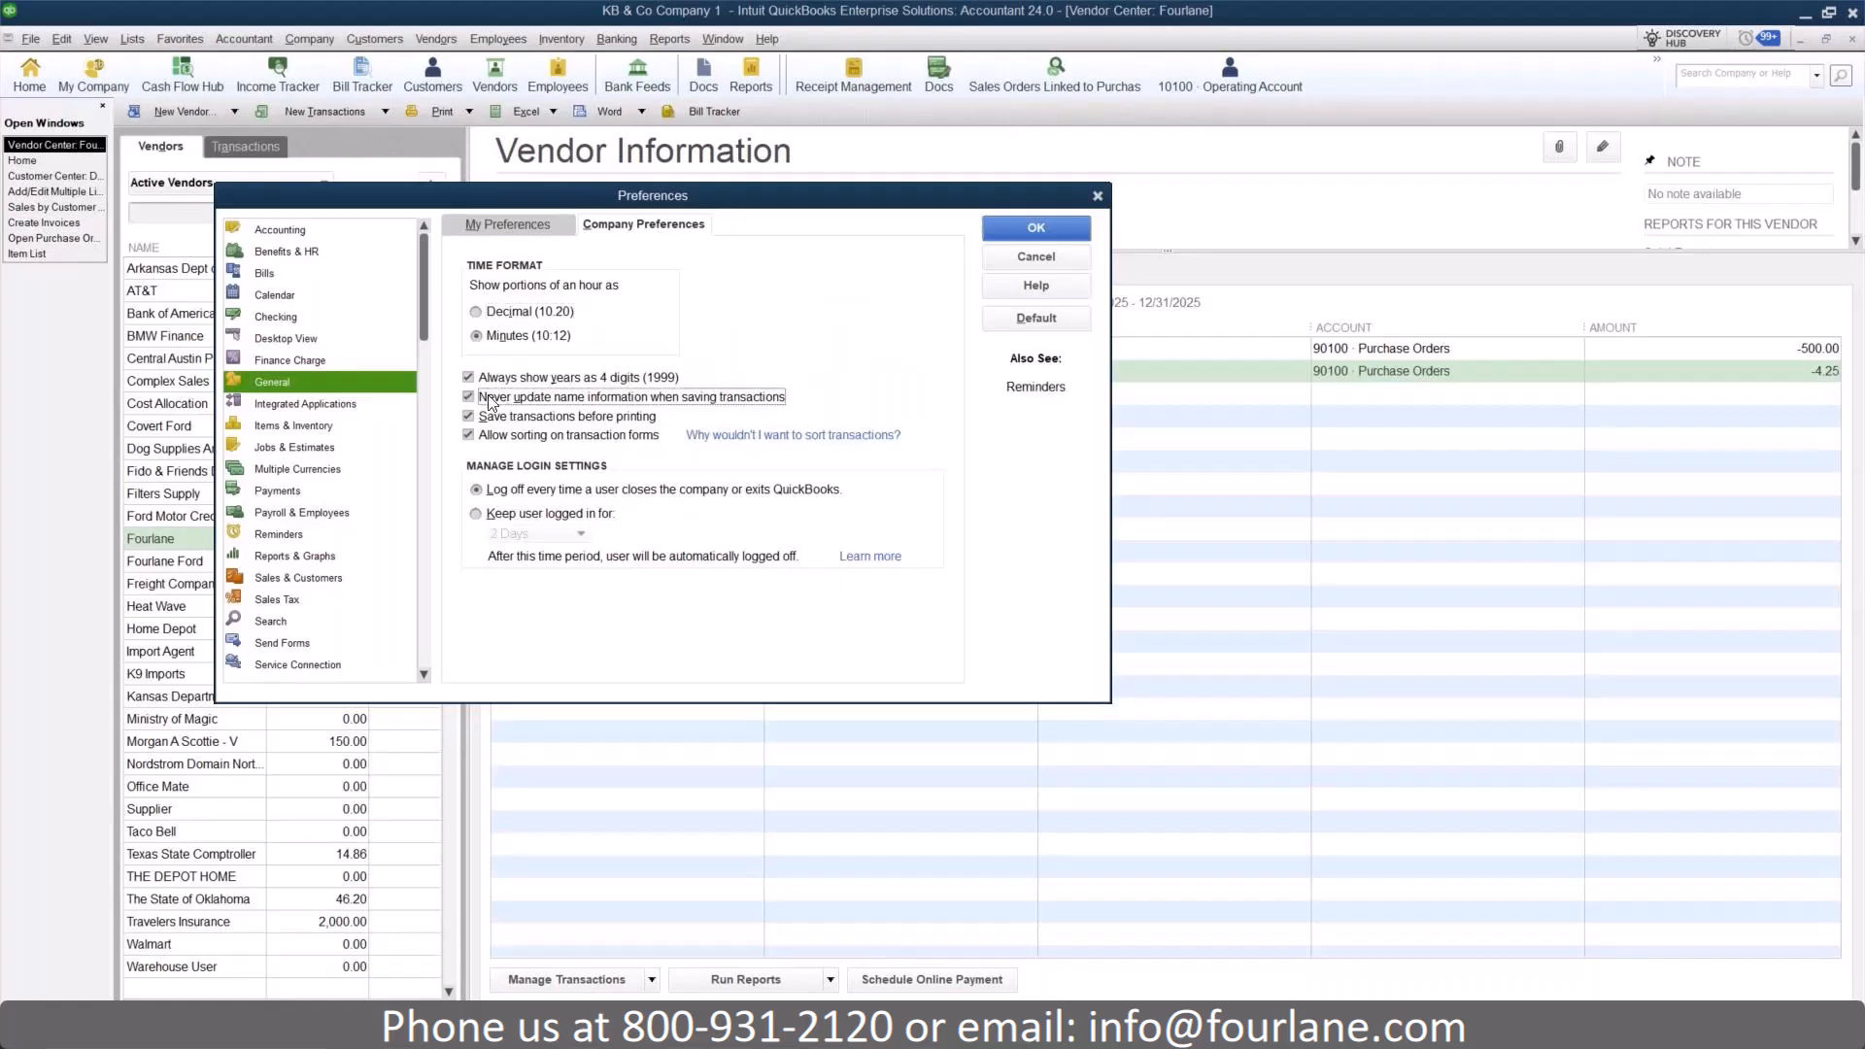
click(1035, 231)
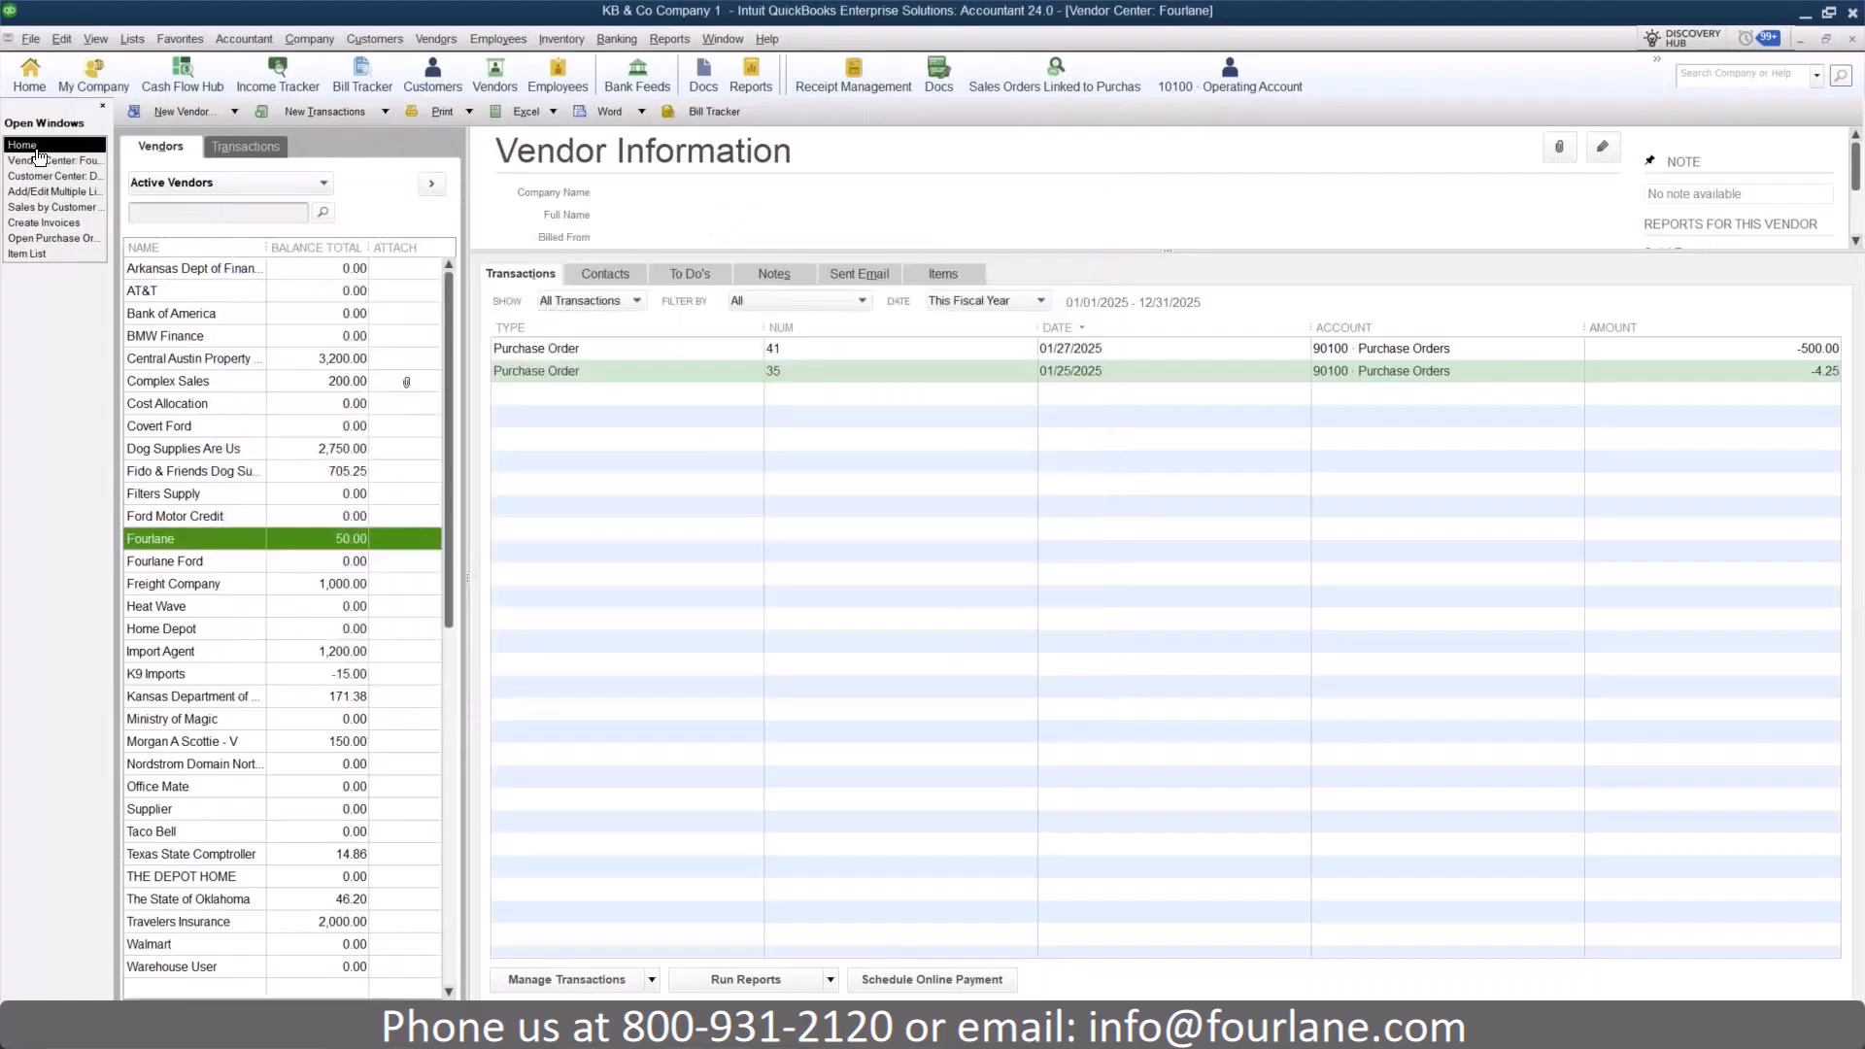
- Start a new purchase order from the home page with Import Agent as its vendor
click(30, 77)
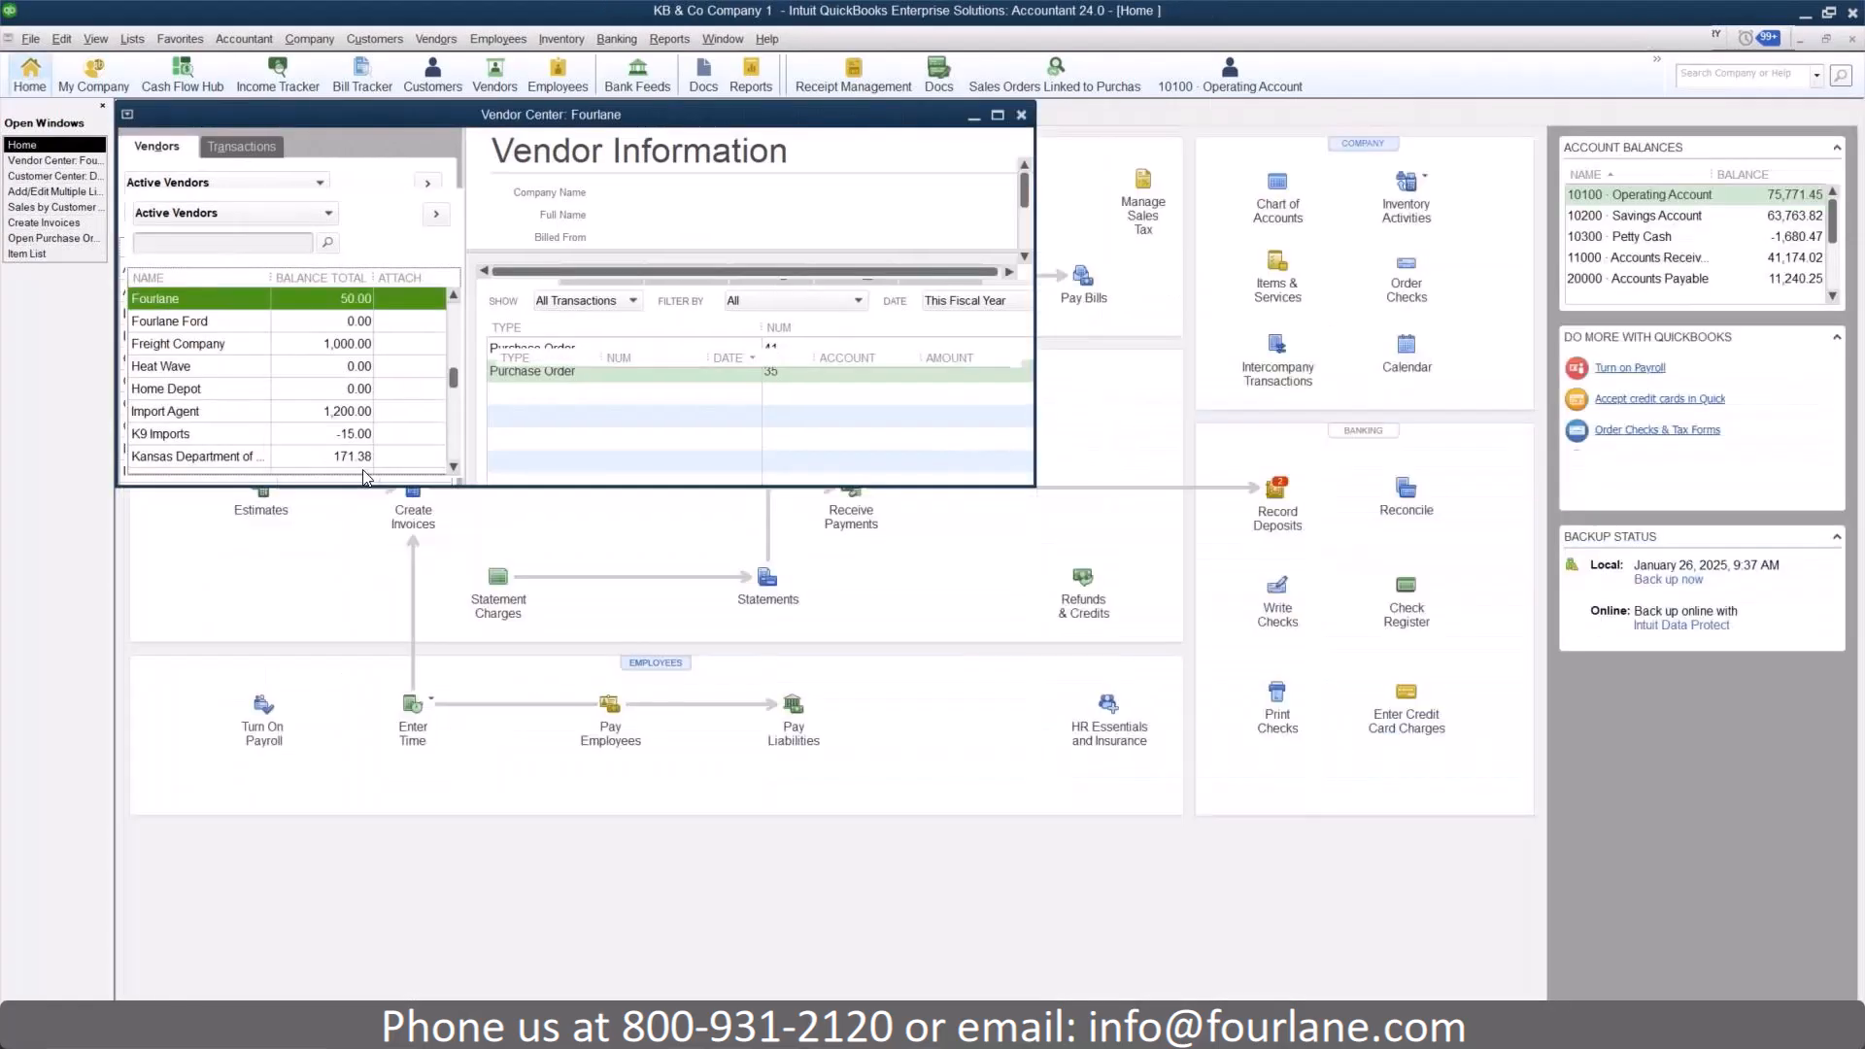
click(260, 199)
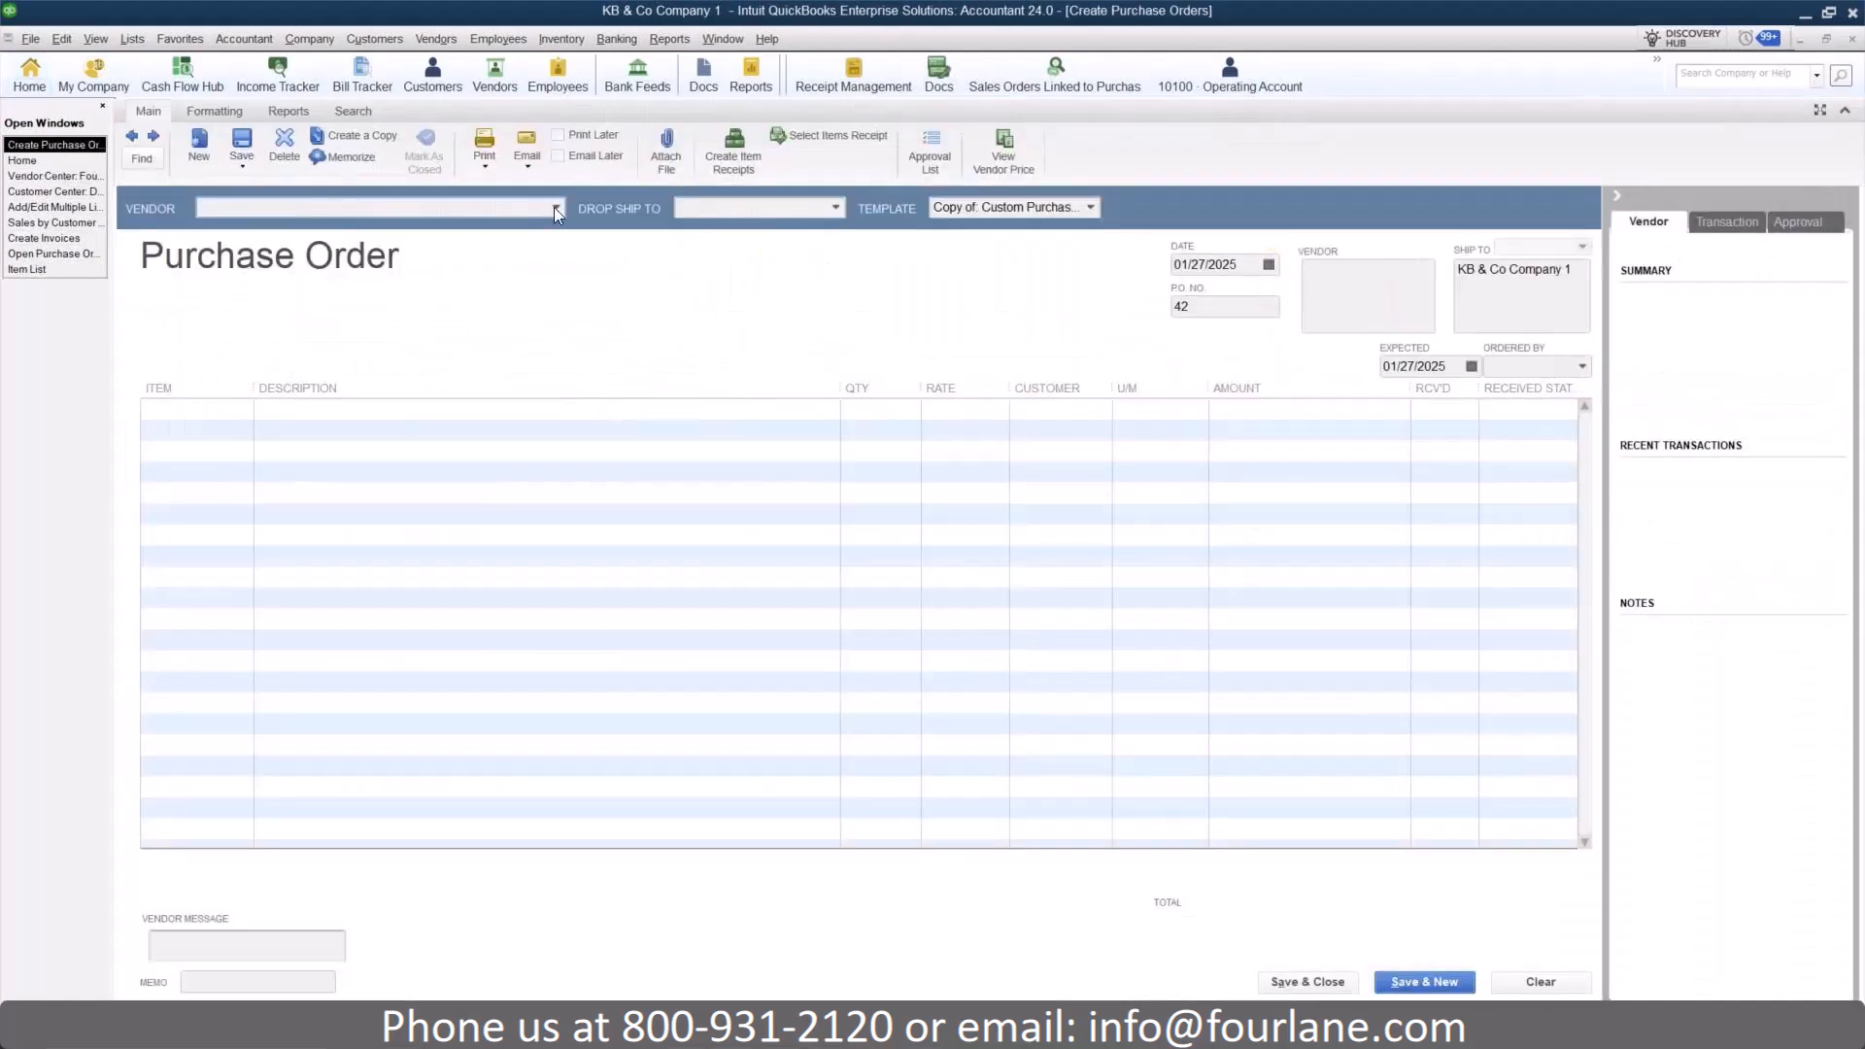
click(555, 206)
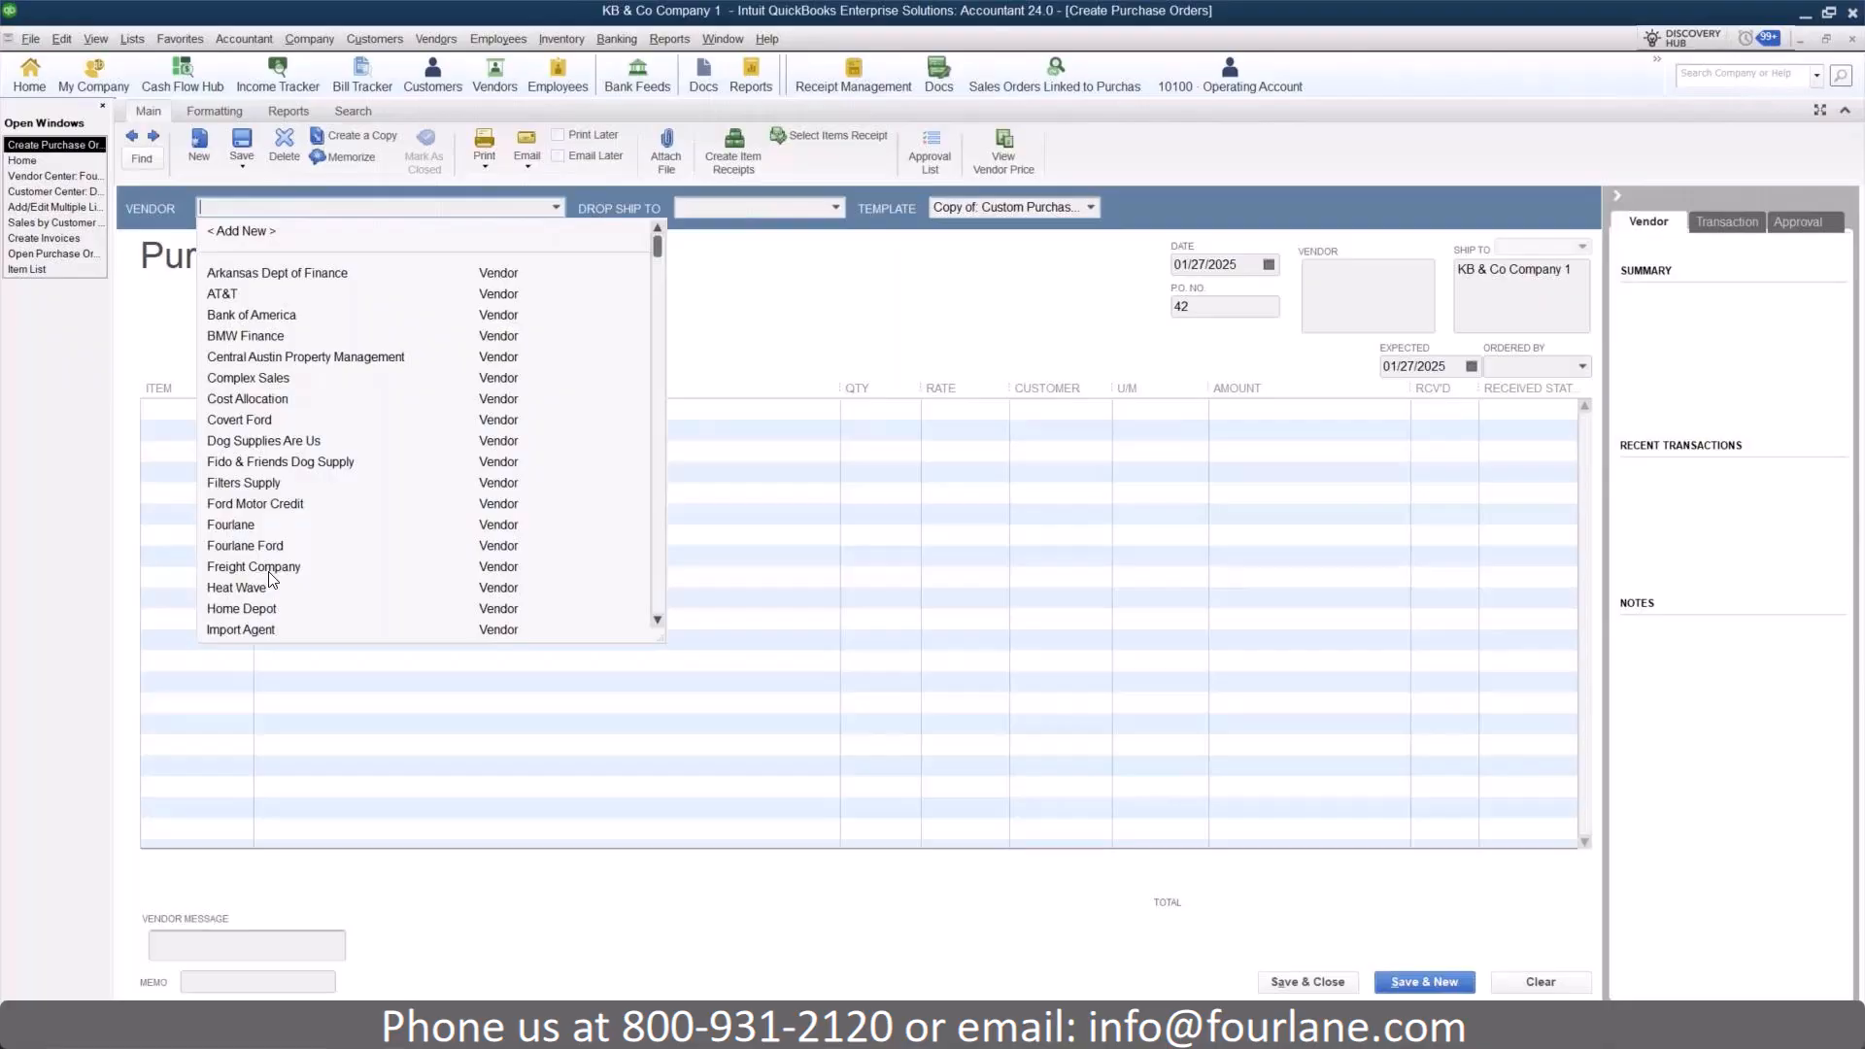
click(242, 629)
click(226, 420)
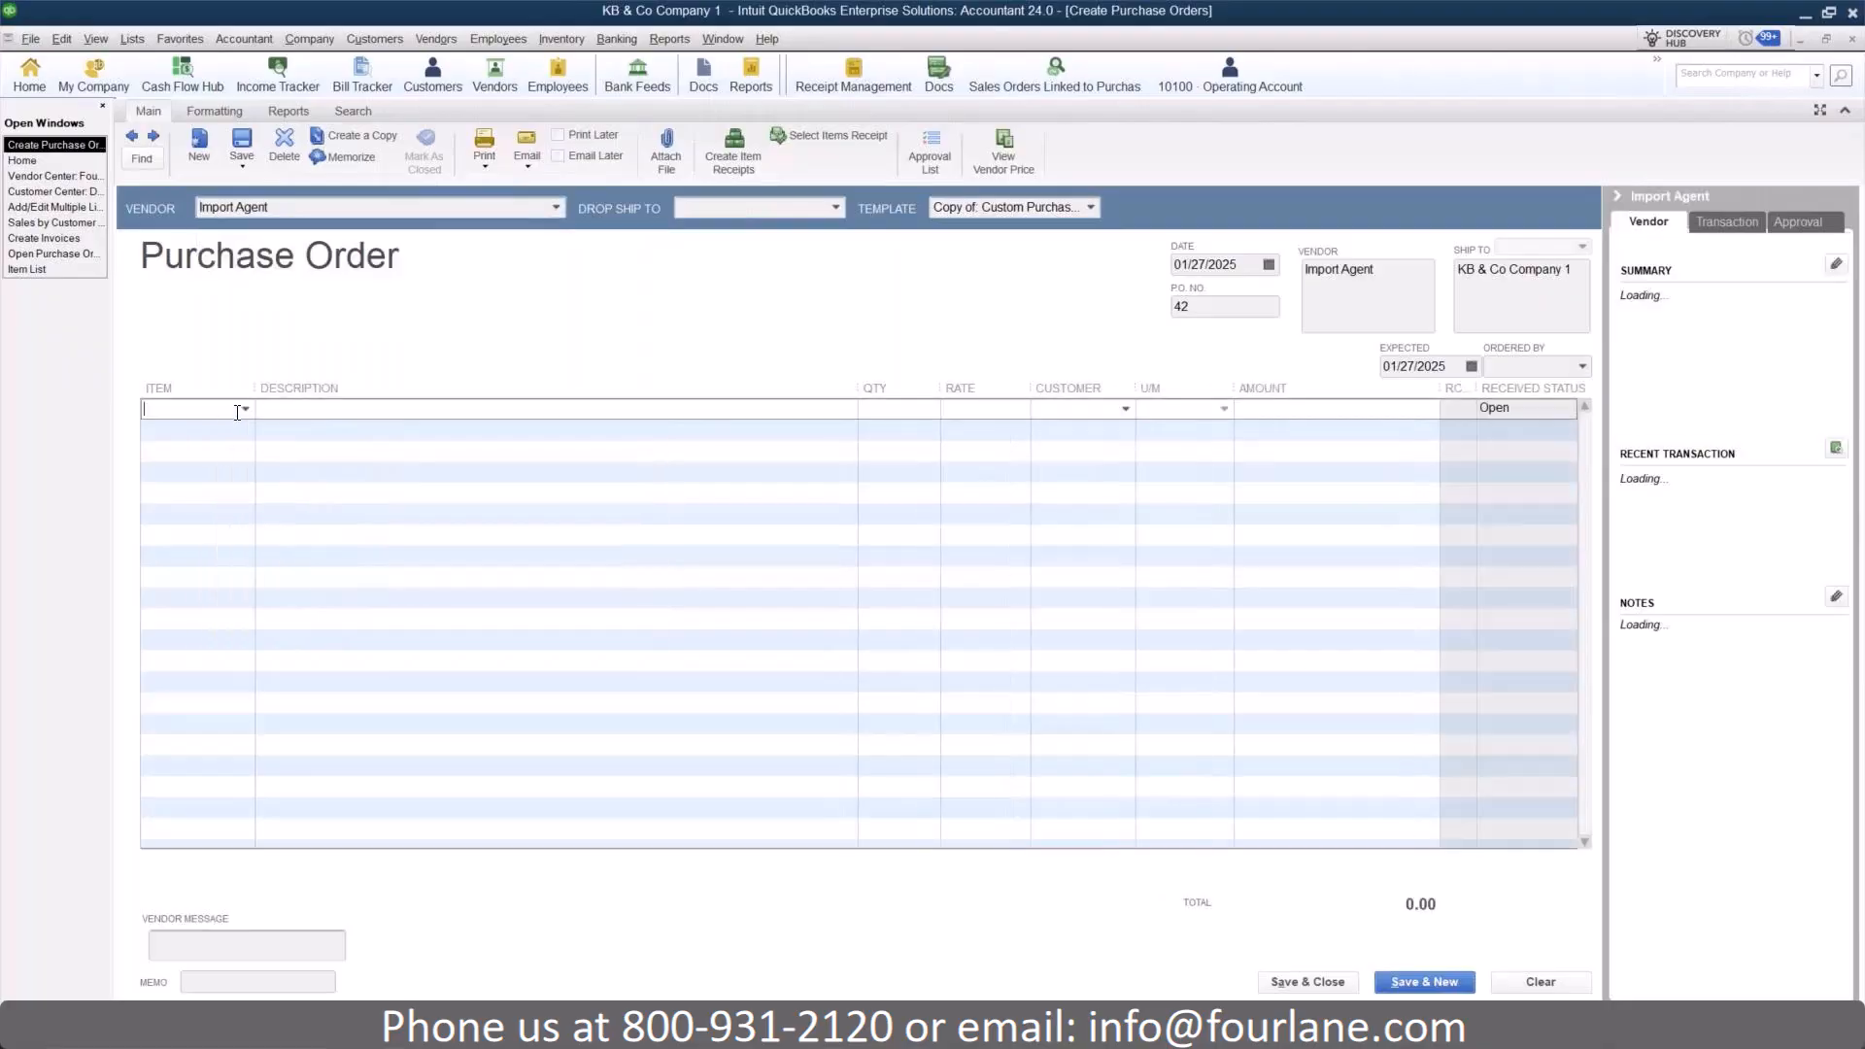
- Add a Frisbees line to the purchase order with a quantity of 25, narrowing the Description column to reach it
click(245, 409)
click(192, 684)
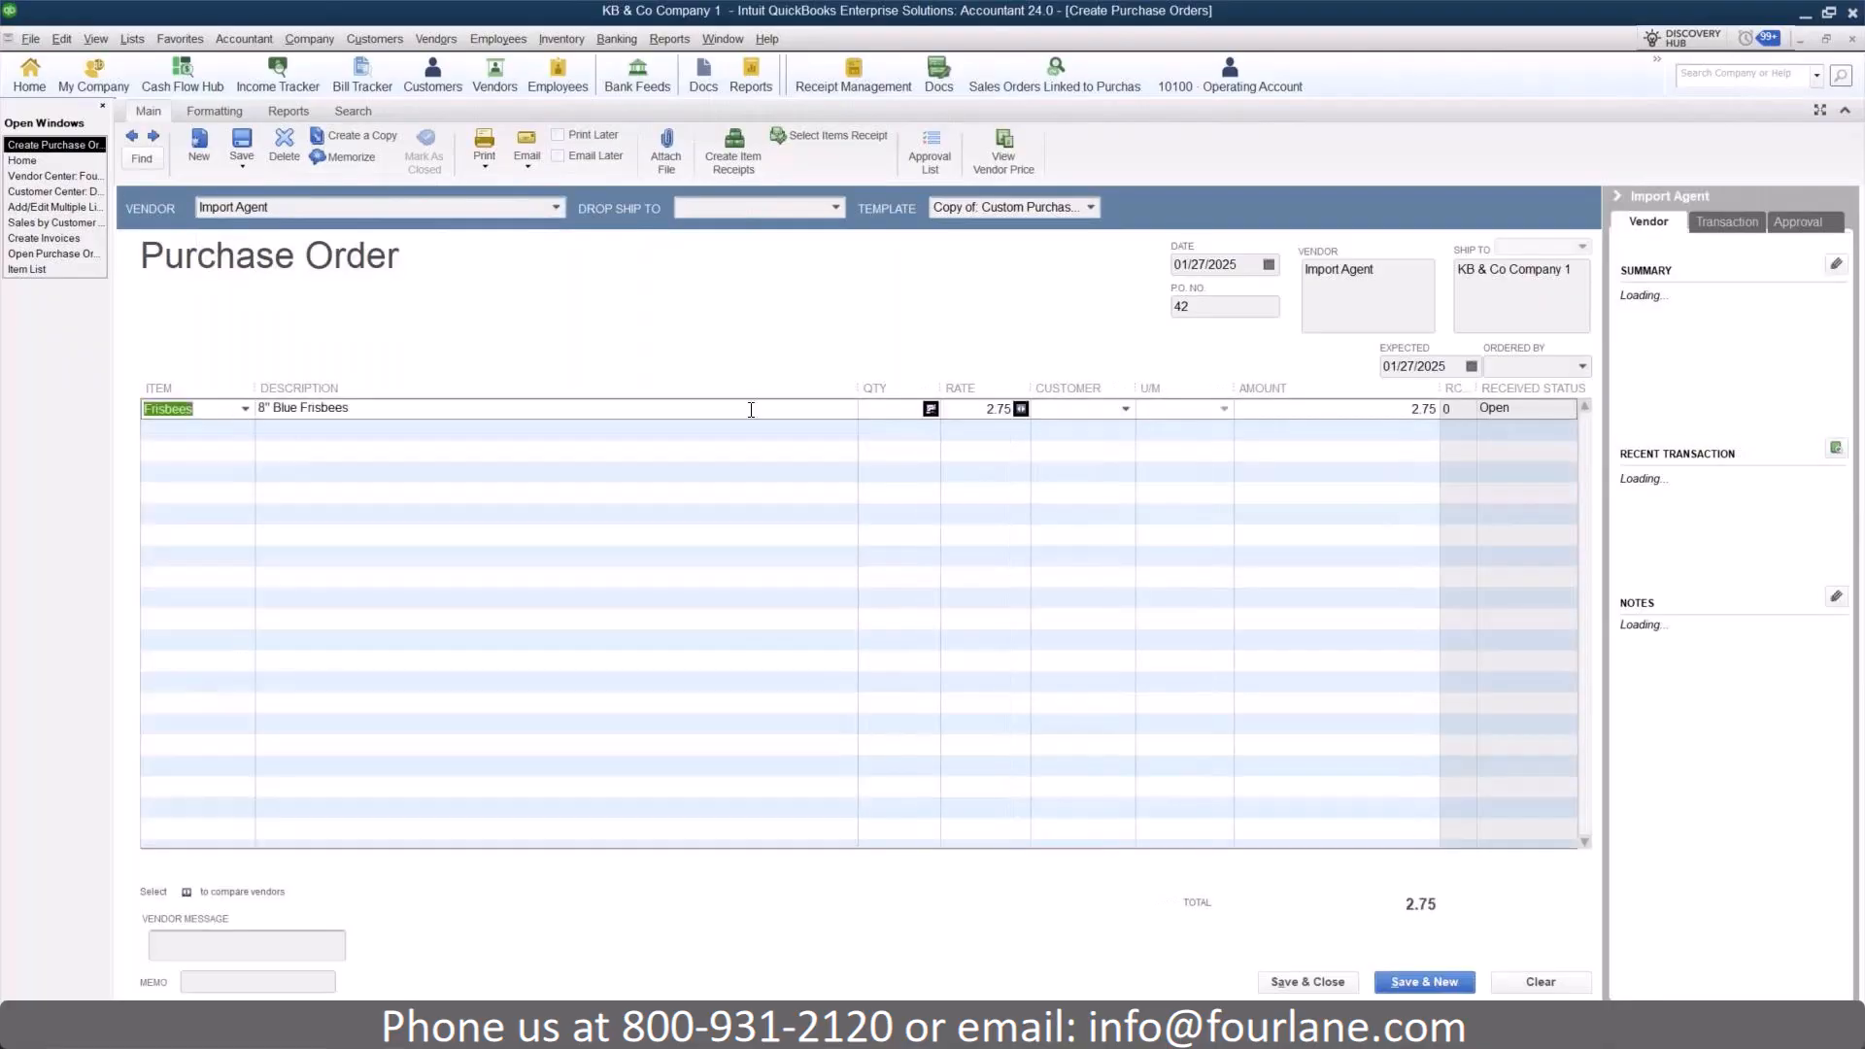
drag(852, 385, 516, 401)
click(560, 407)
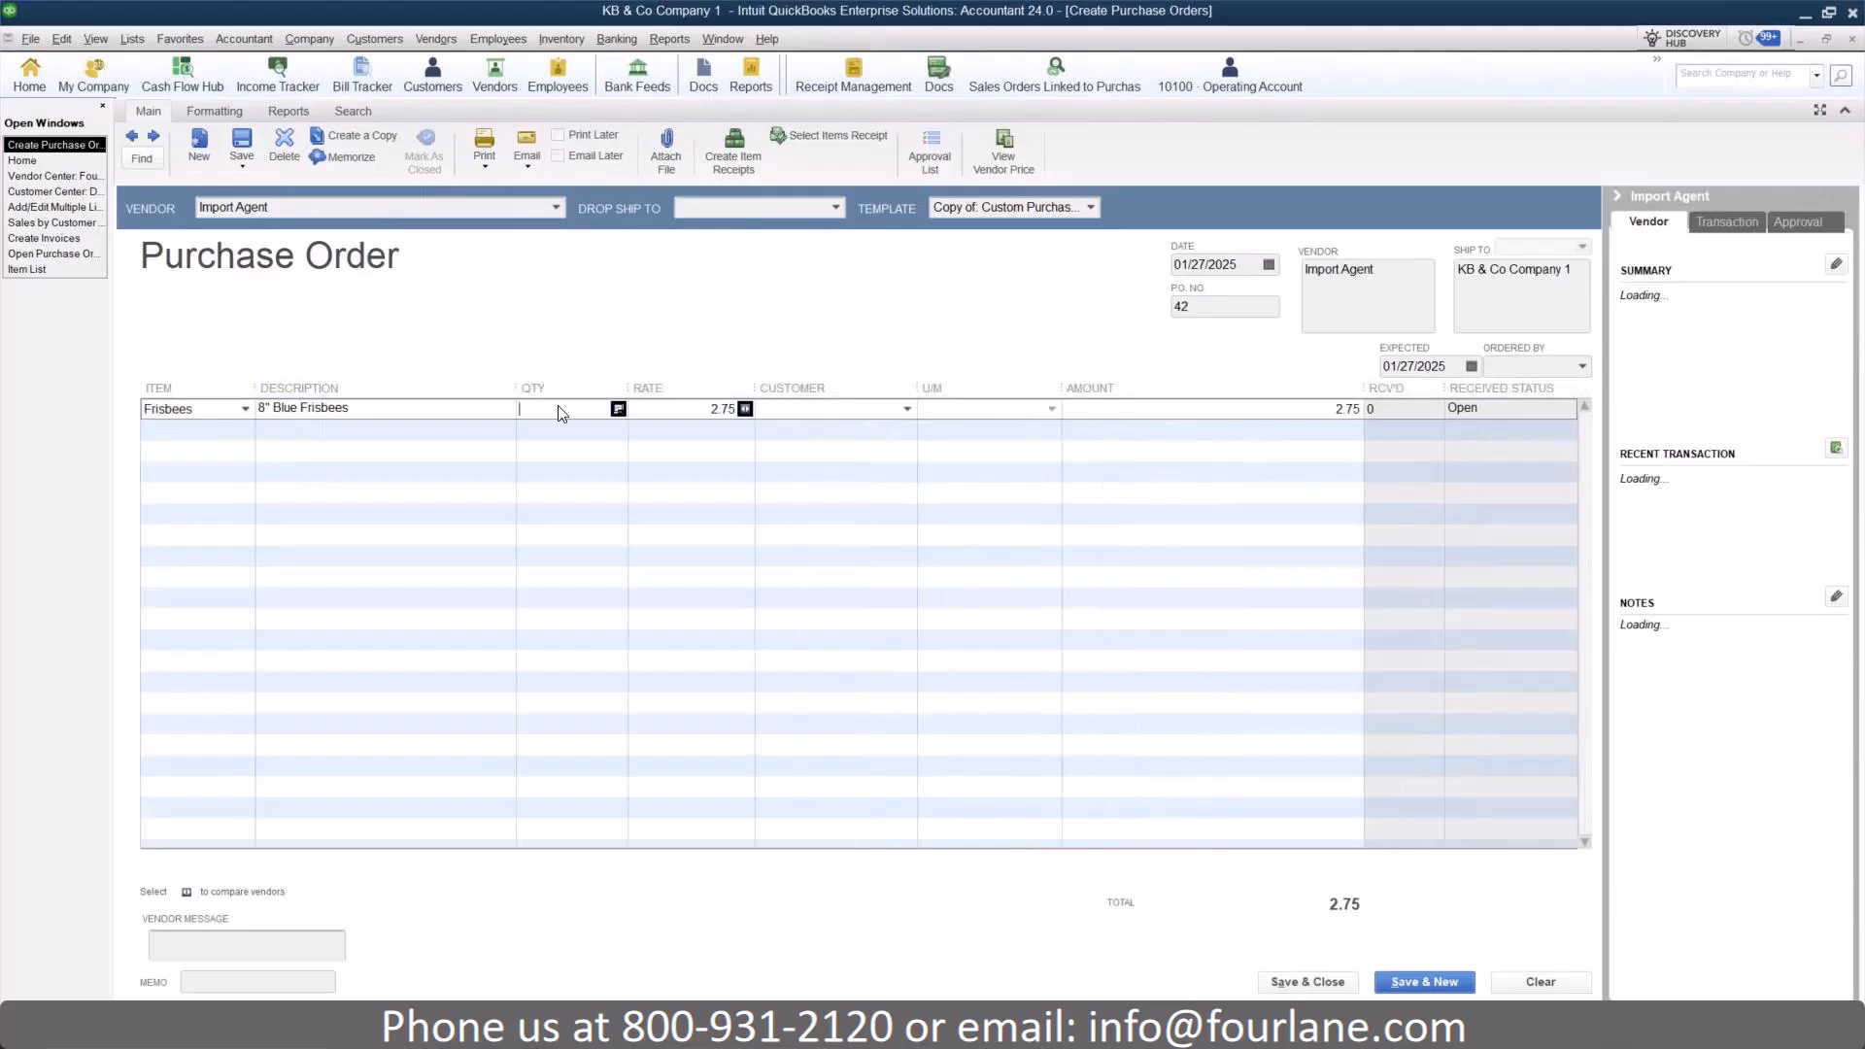
text(25)
click(610, 459)
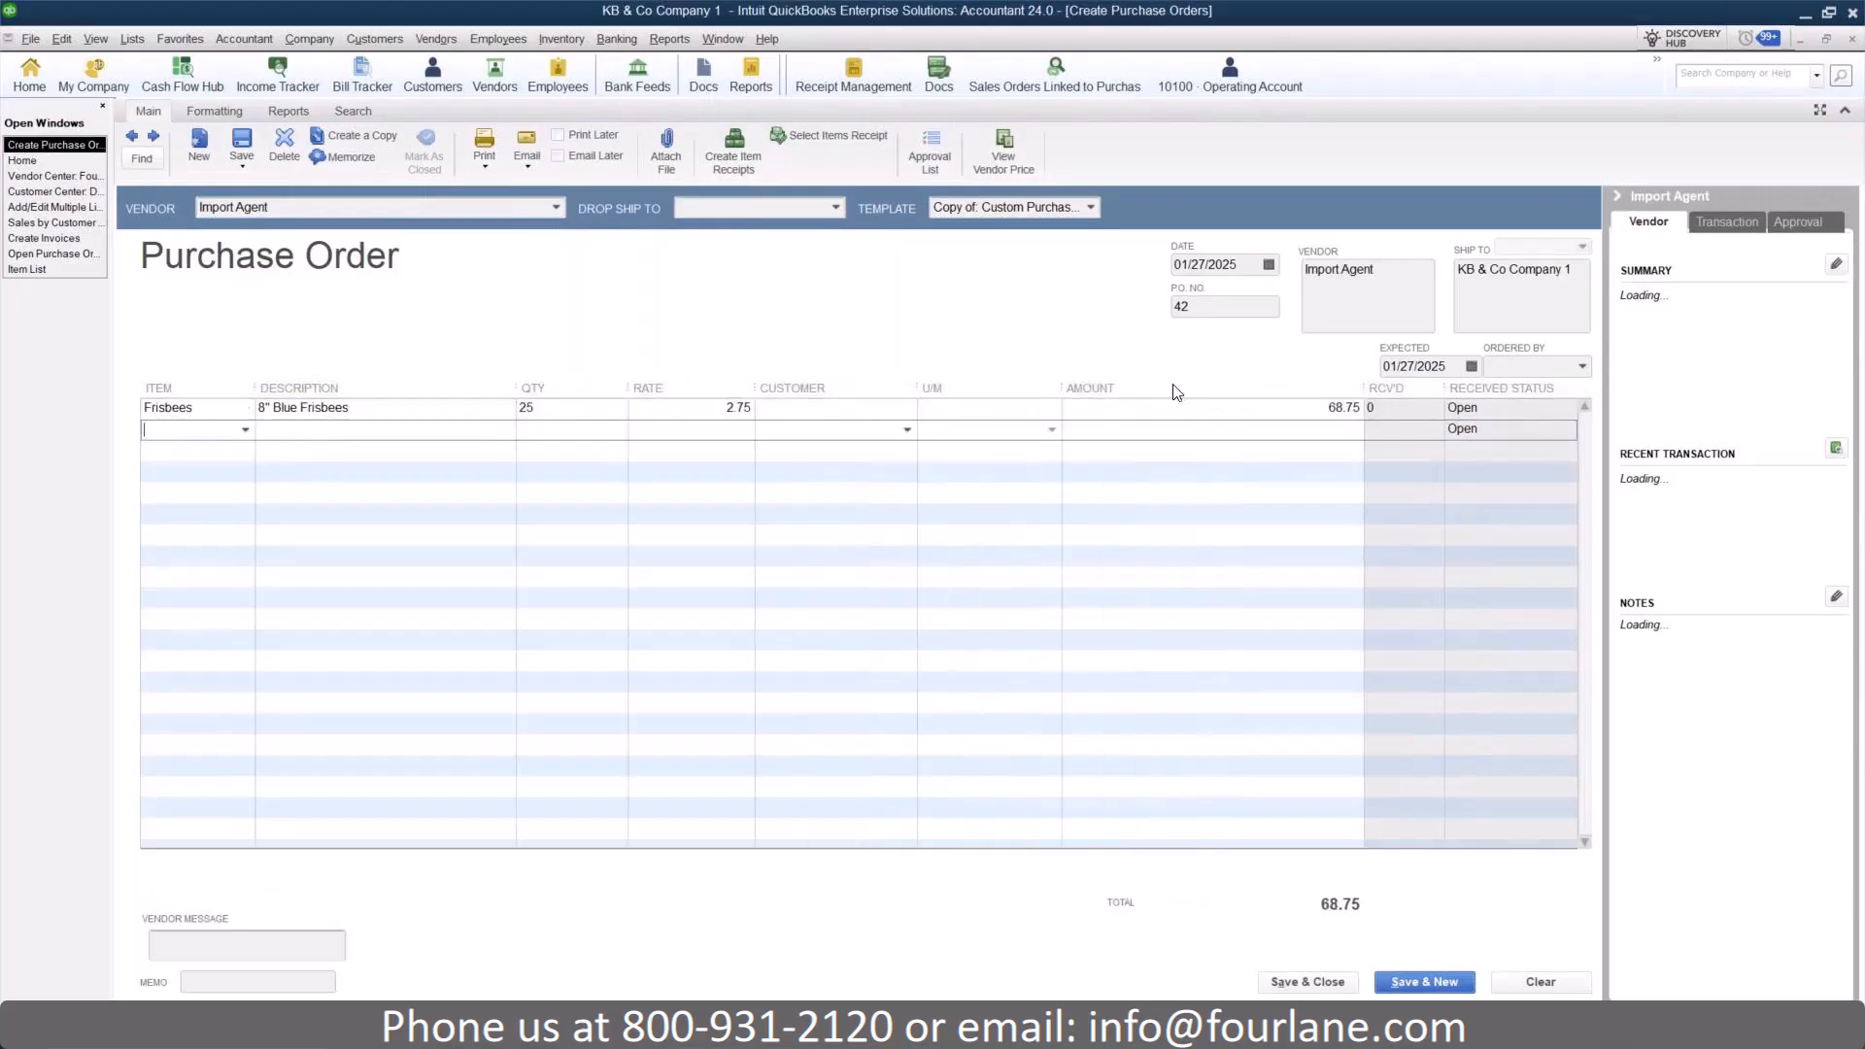
- Choose a person from the Ordered By list for the Import Agent purchase order, and save and close it
click(1582, 366)
click(1568, 399)
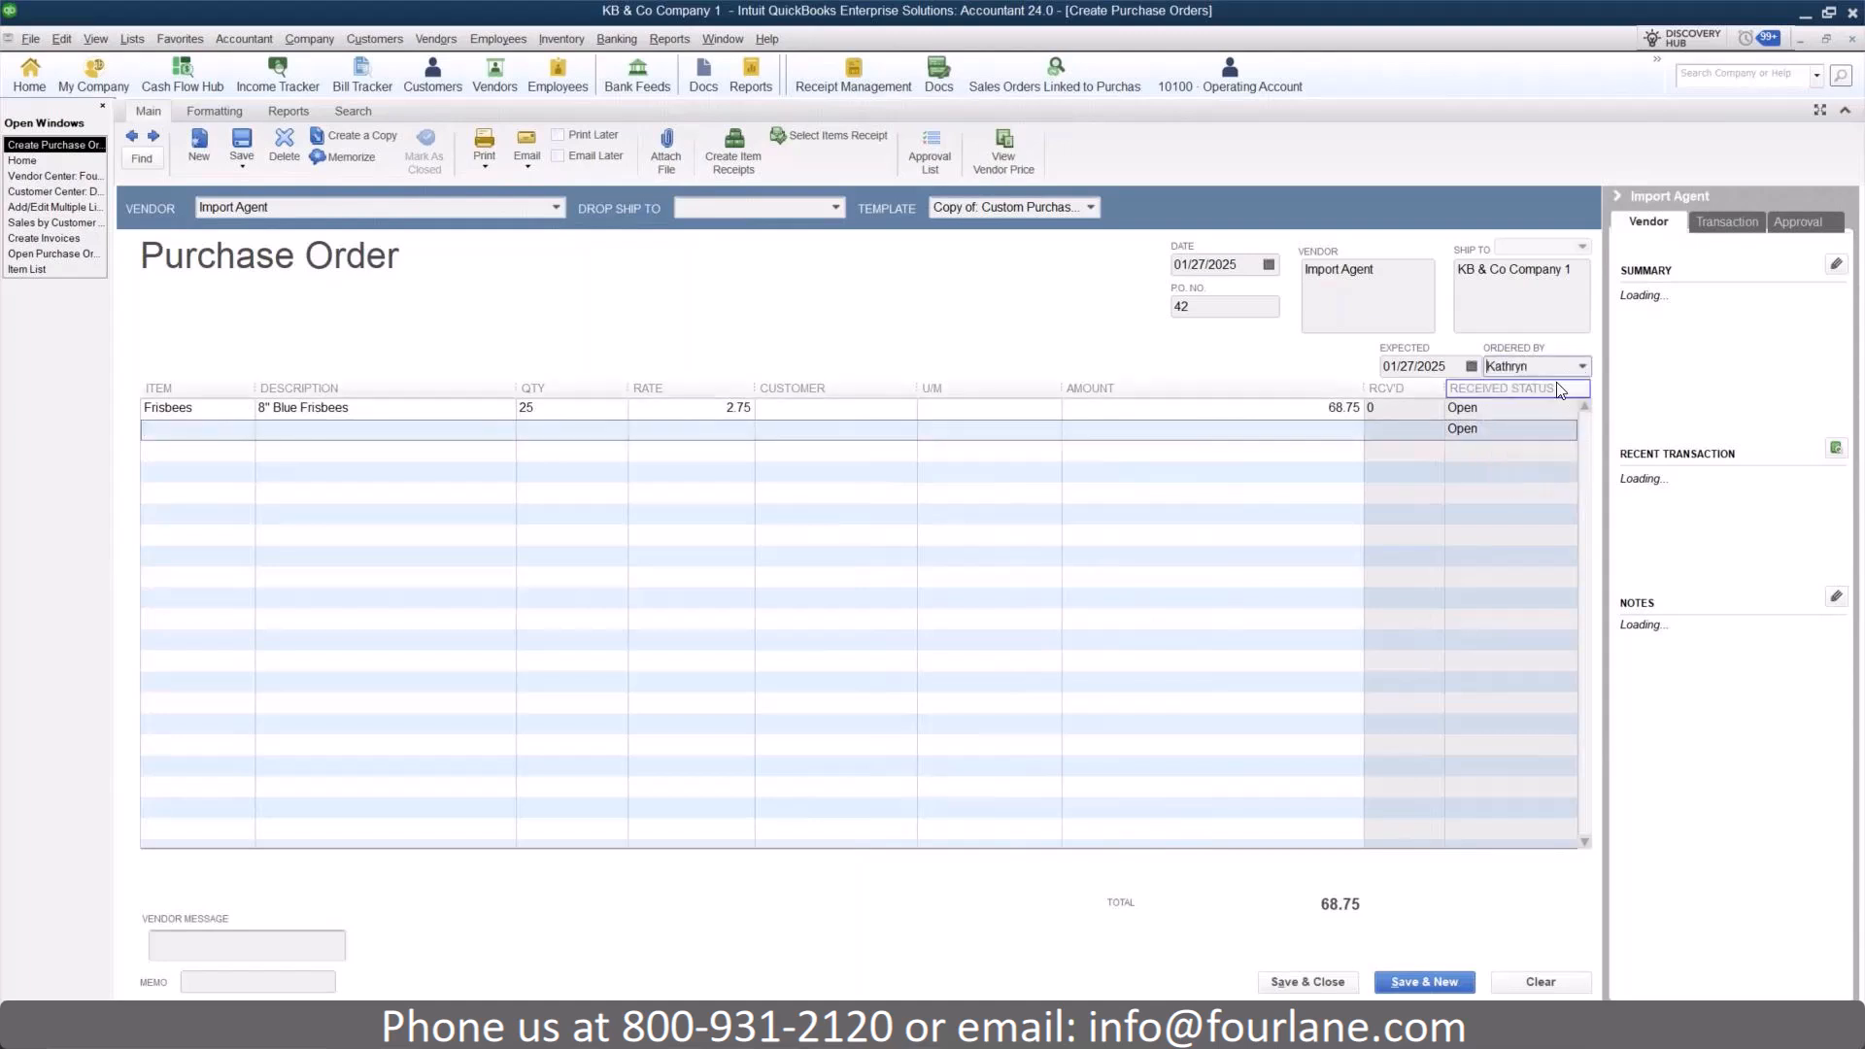
click(240, 144)
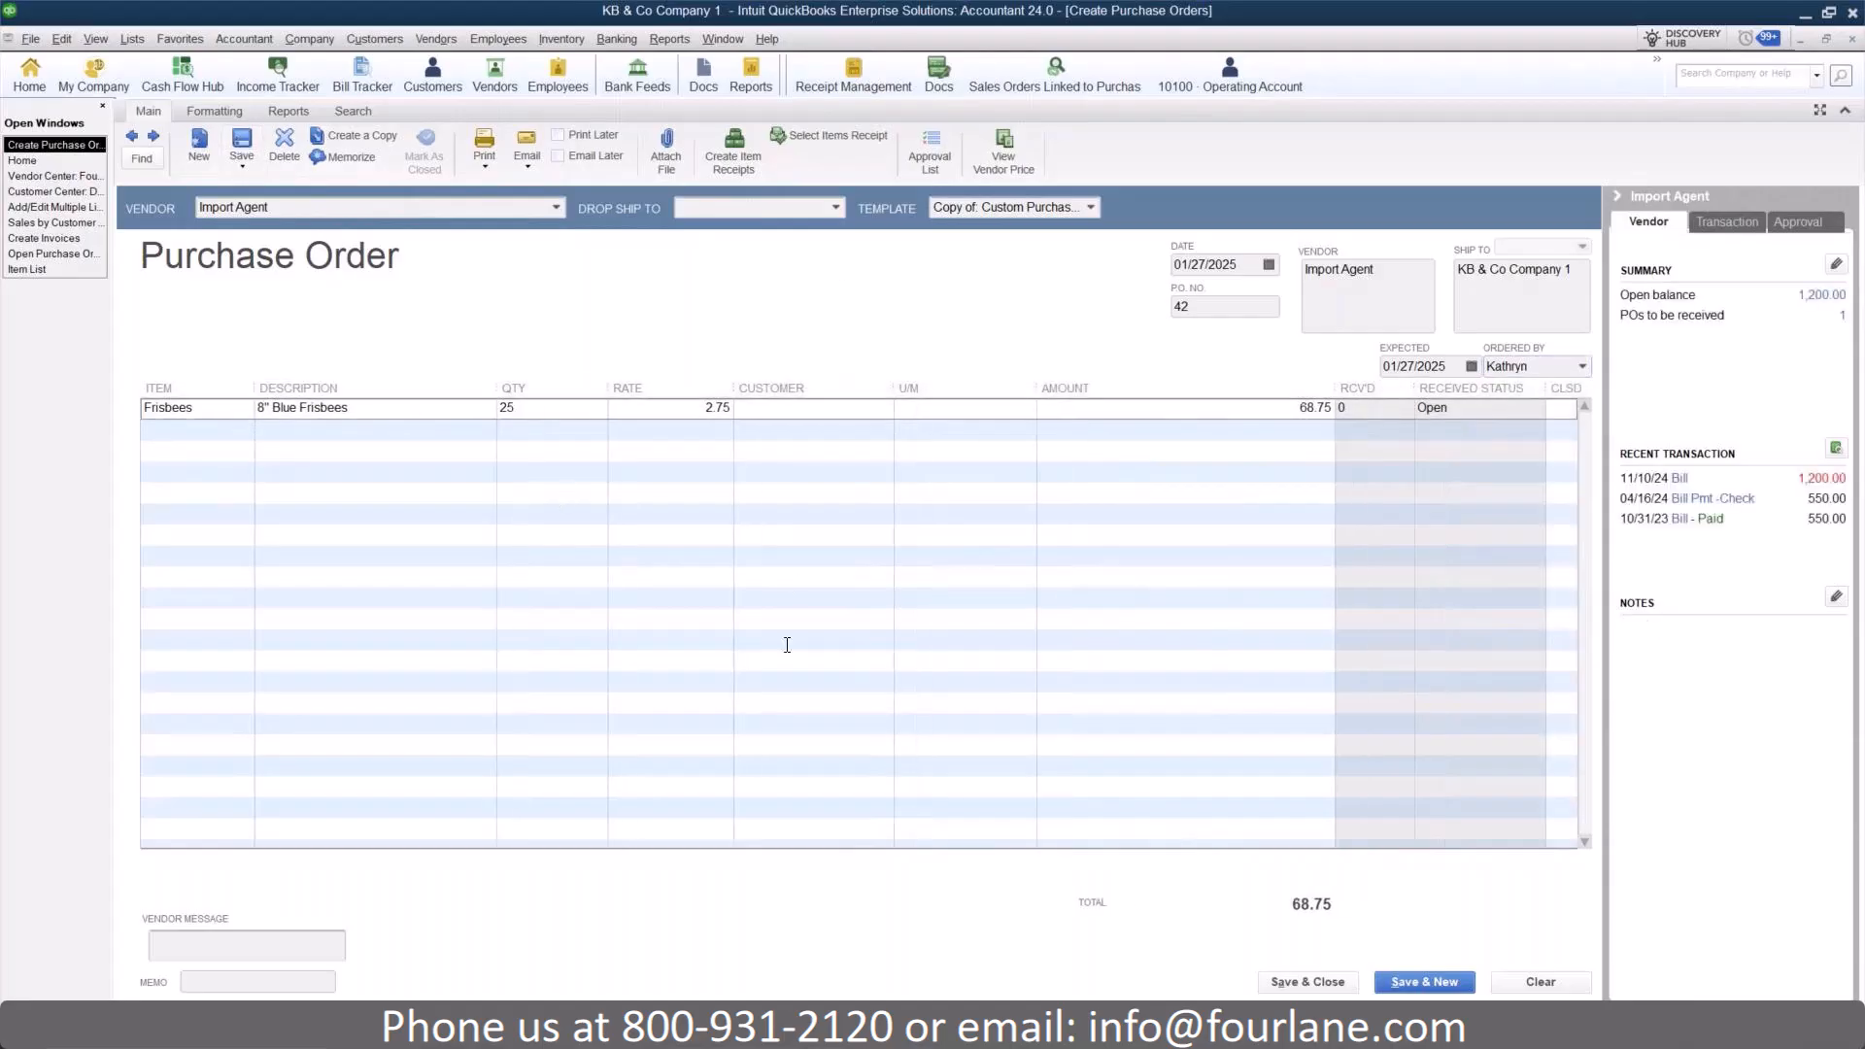
click(1272, 977)
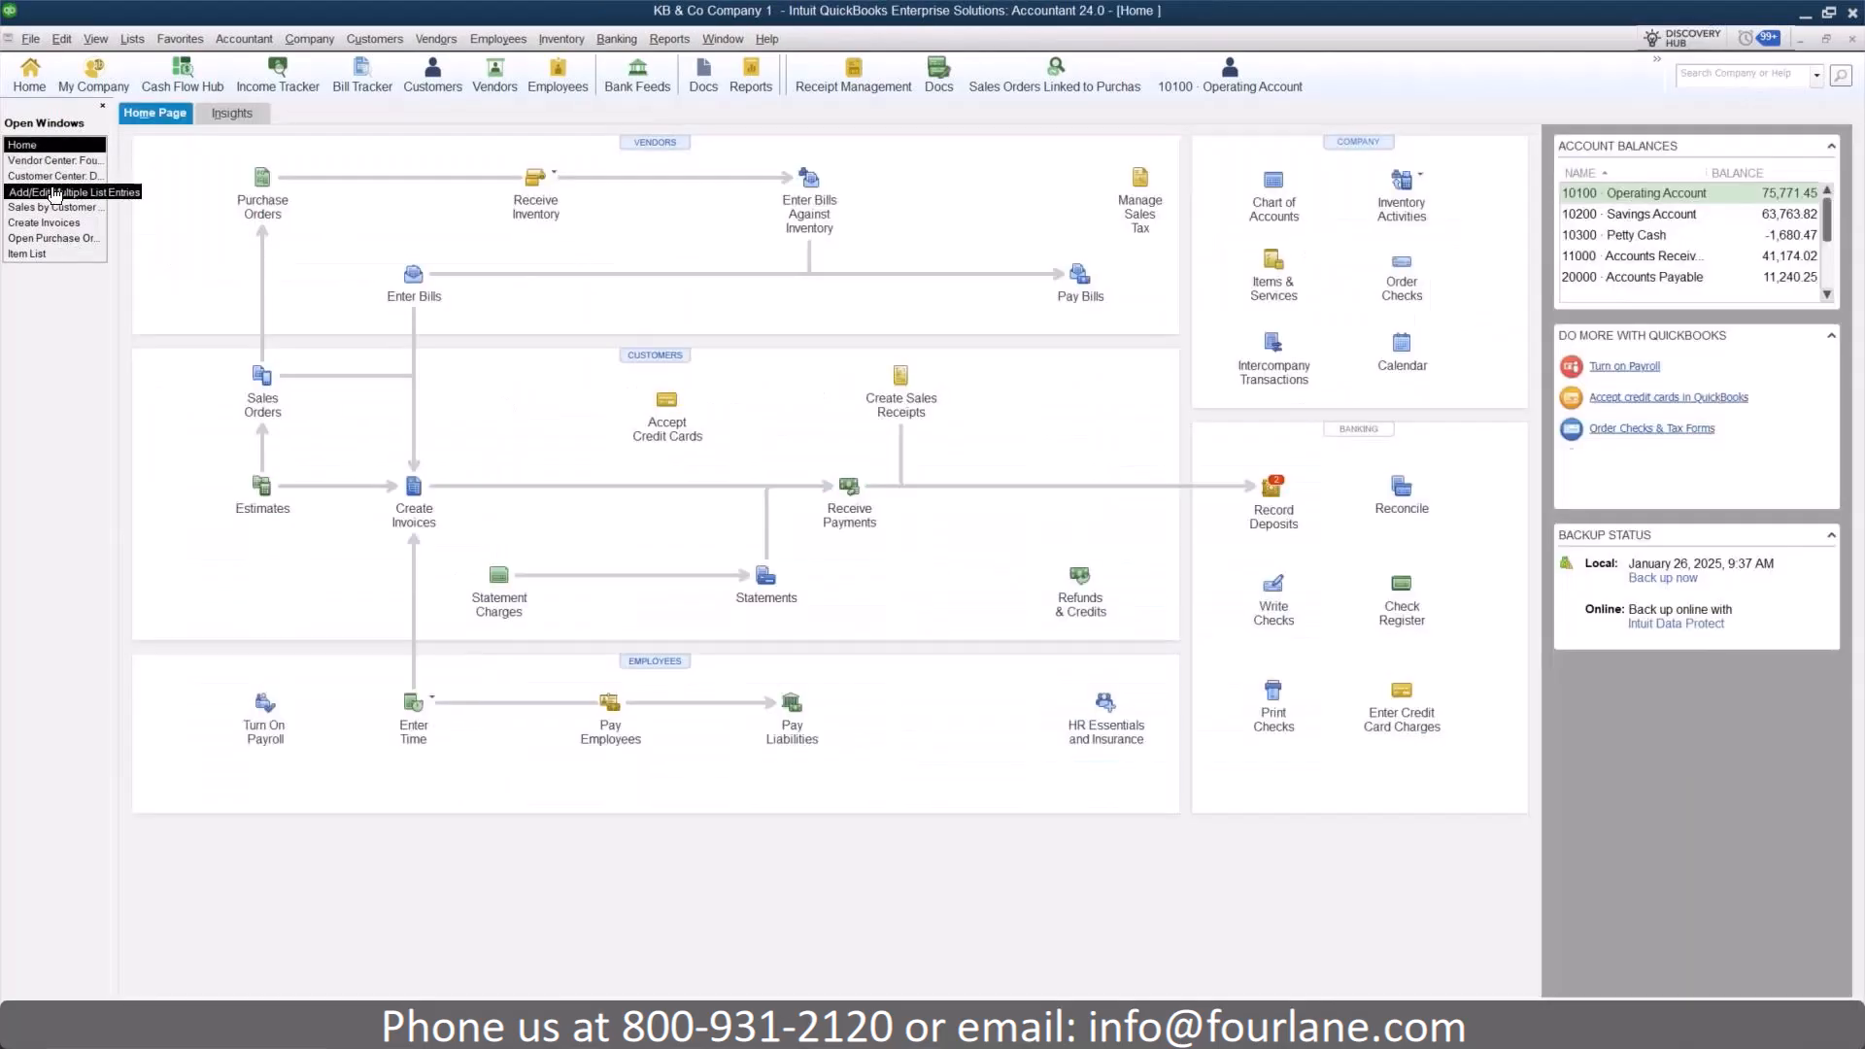
- Close the Add/Edit Multiple List Entries window and check the Import Agent vendor's custom fields under Additional Info
click(46, 193)
click(1852, 39)
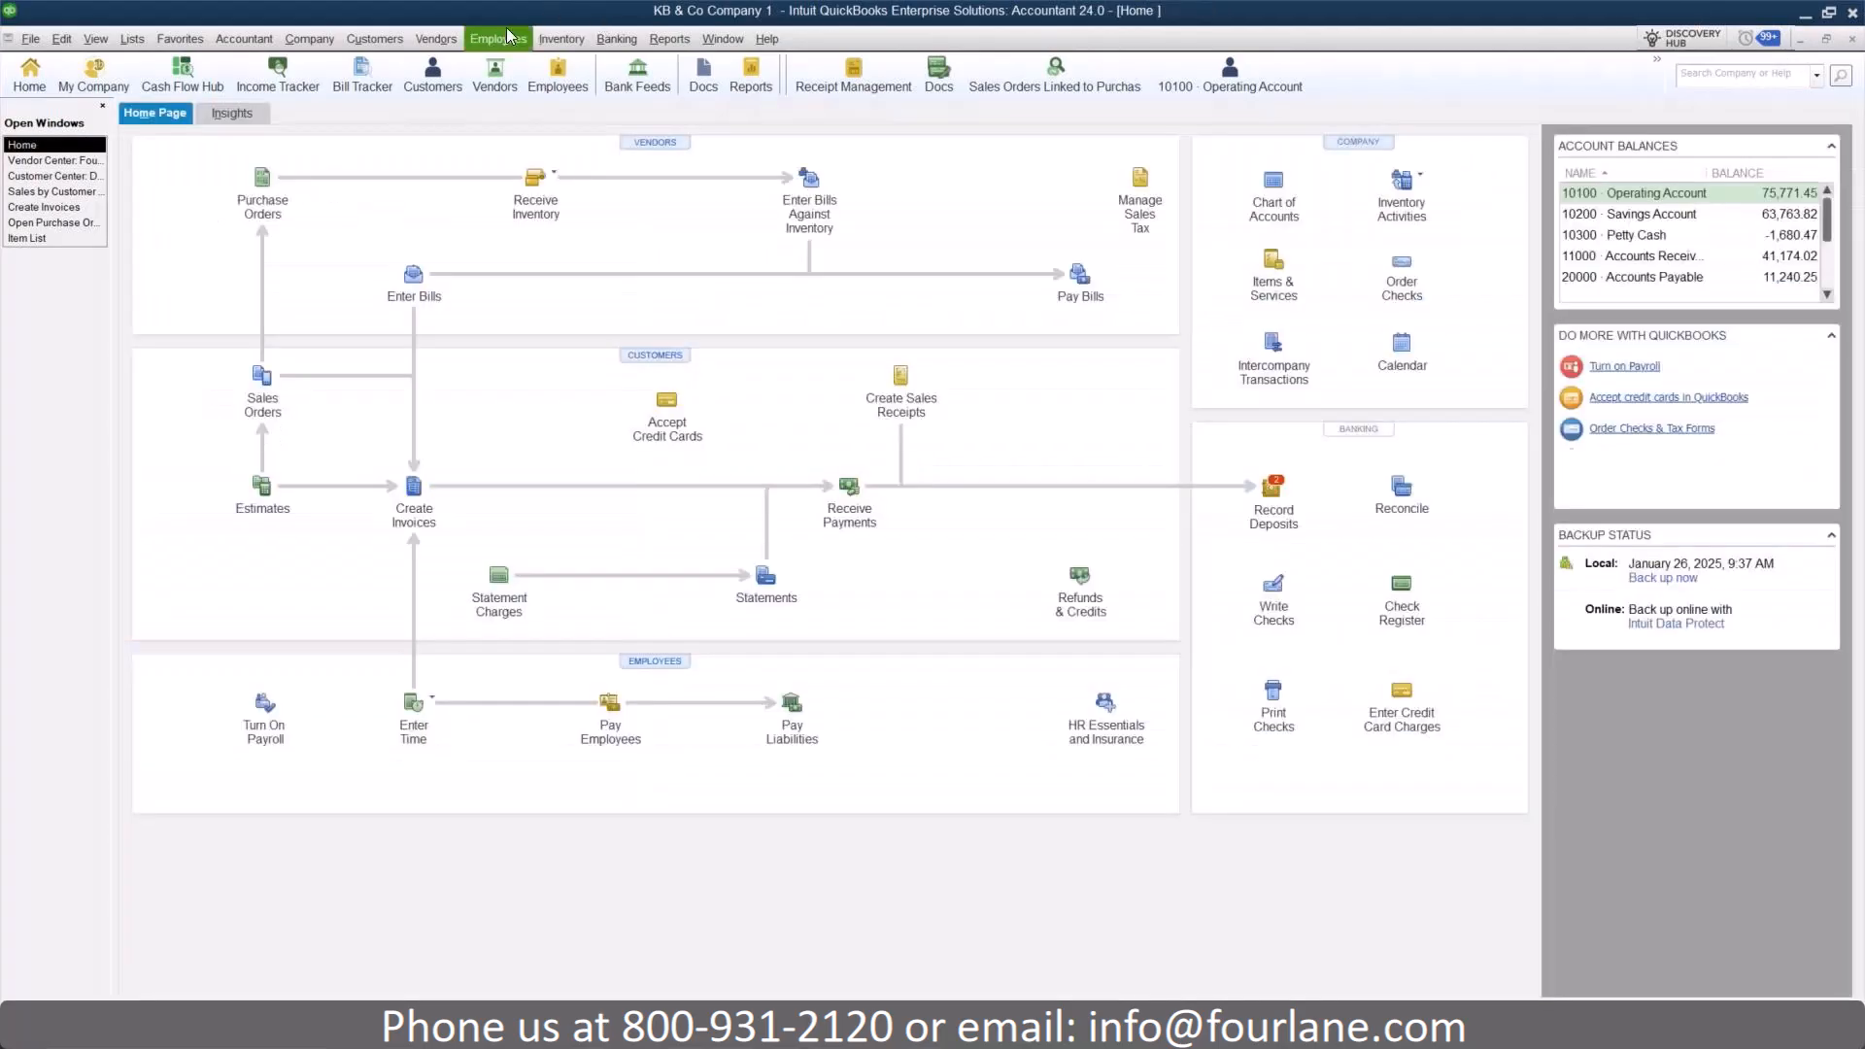
click(430, 39)
click(450, 62)
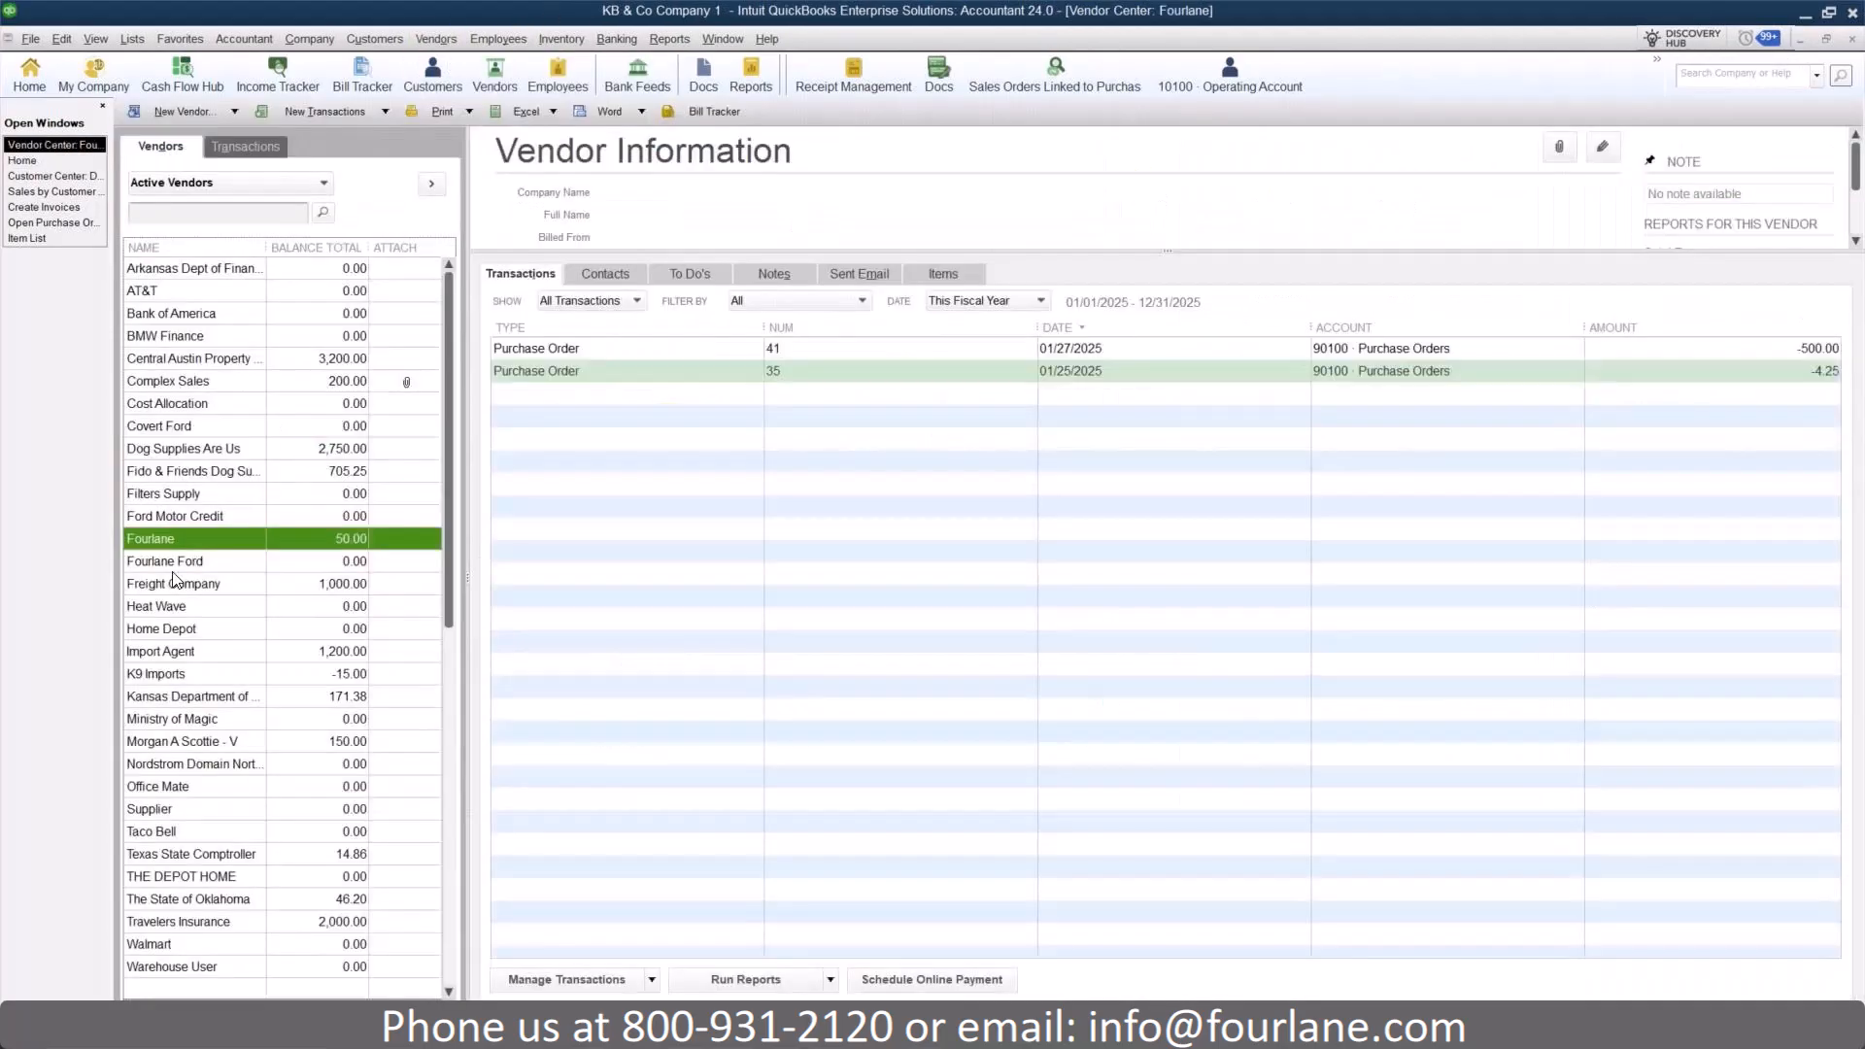
right_click(163, 659)
click(194, 287)
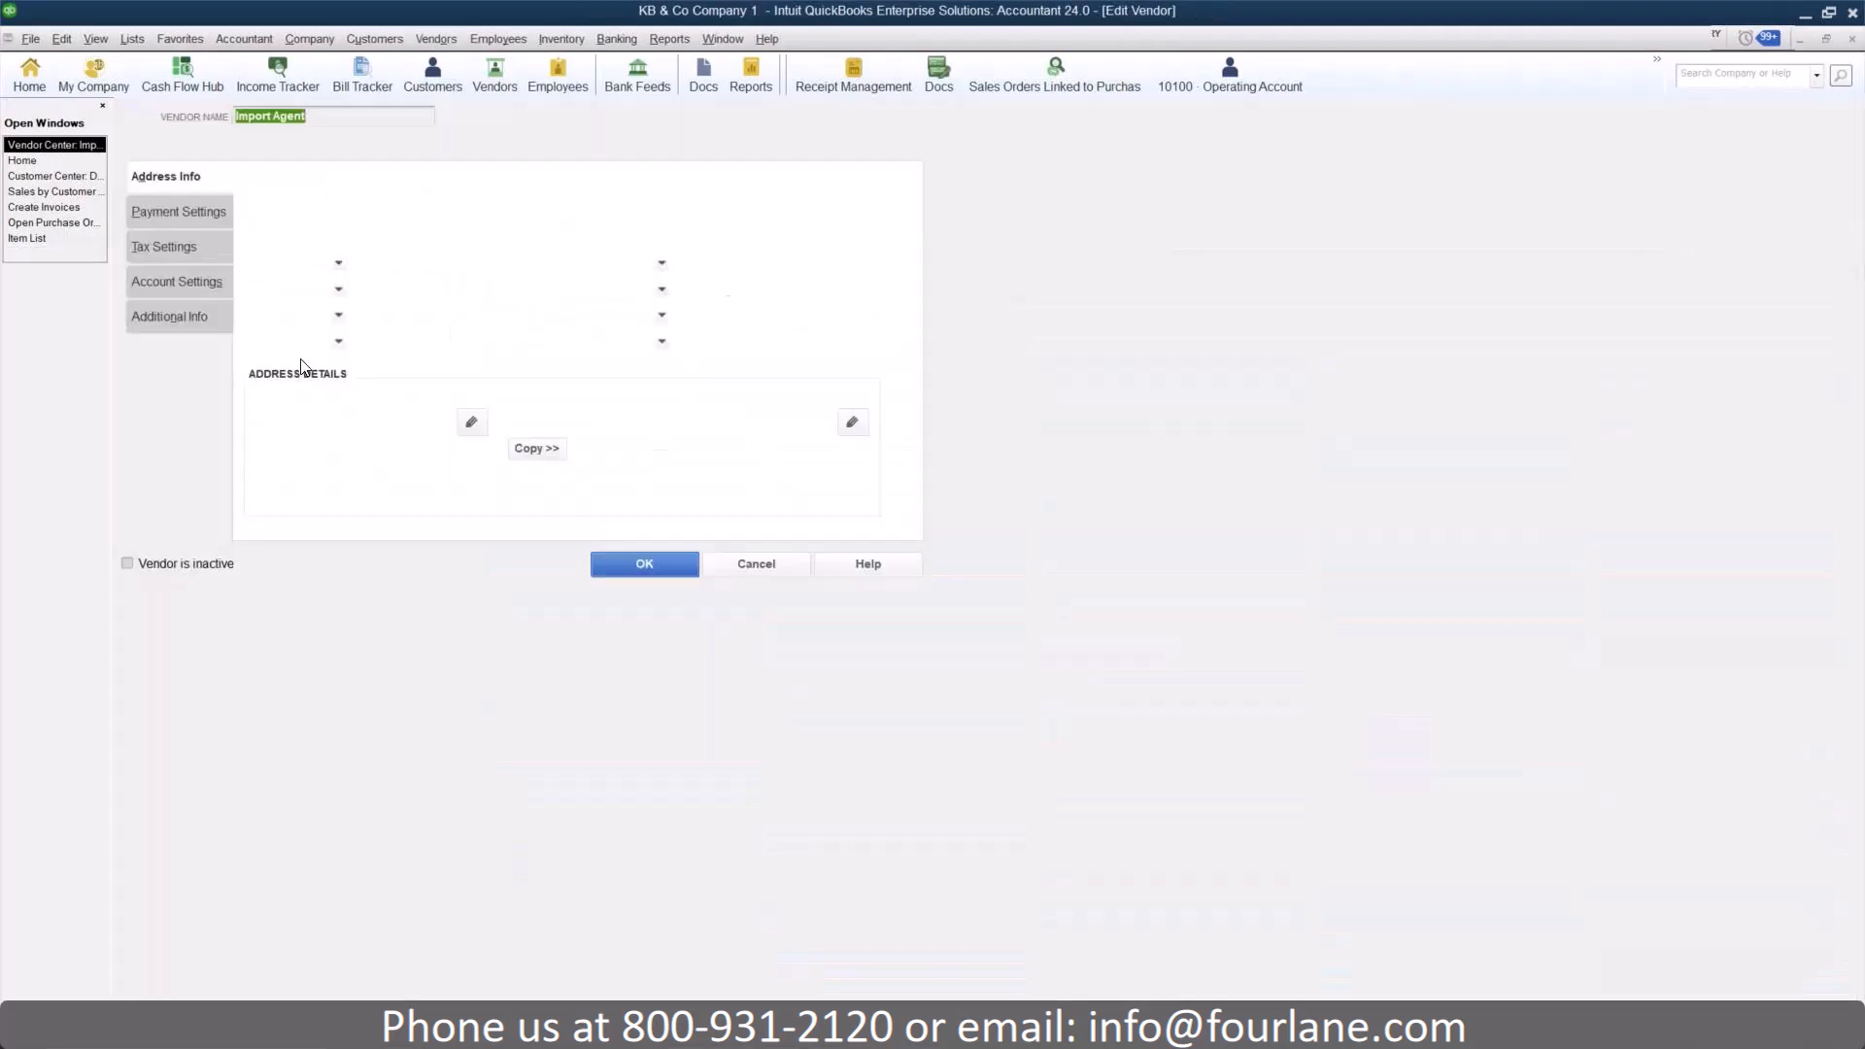
click(185, 317)
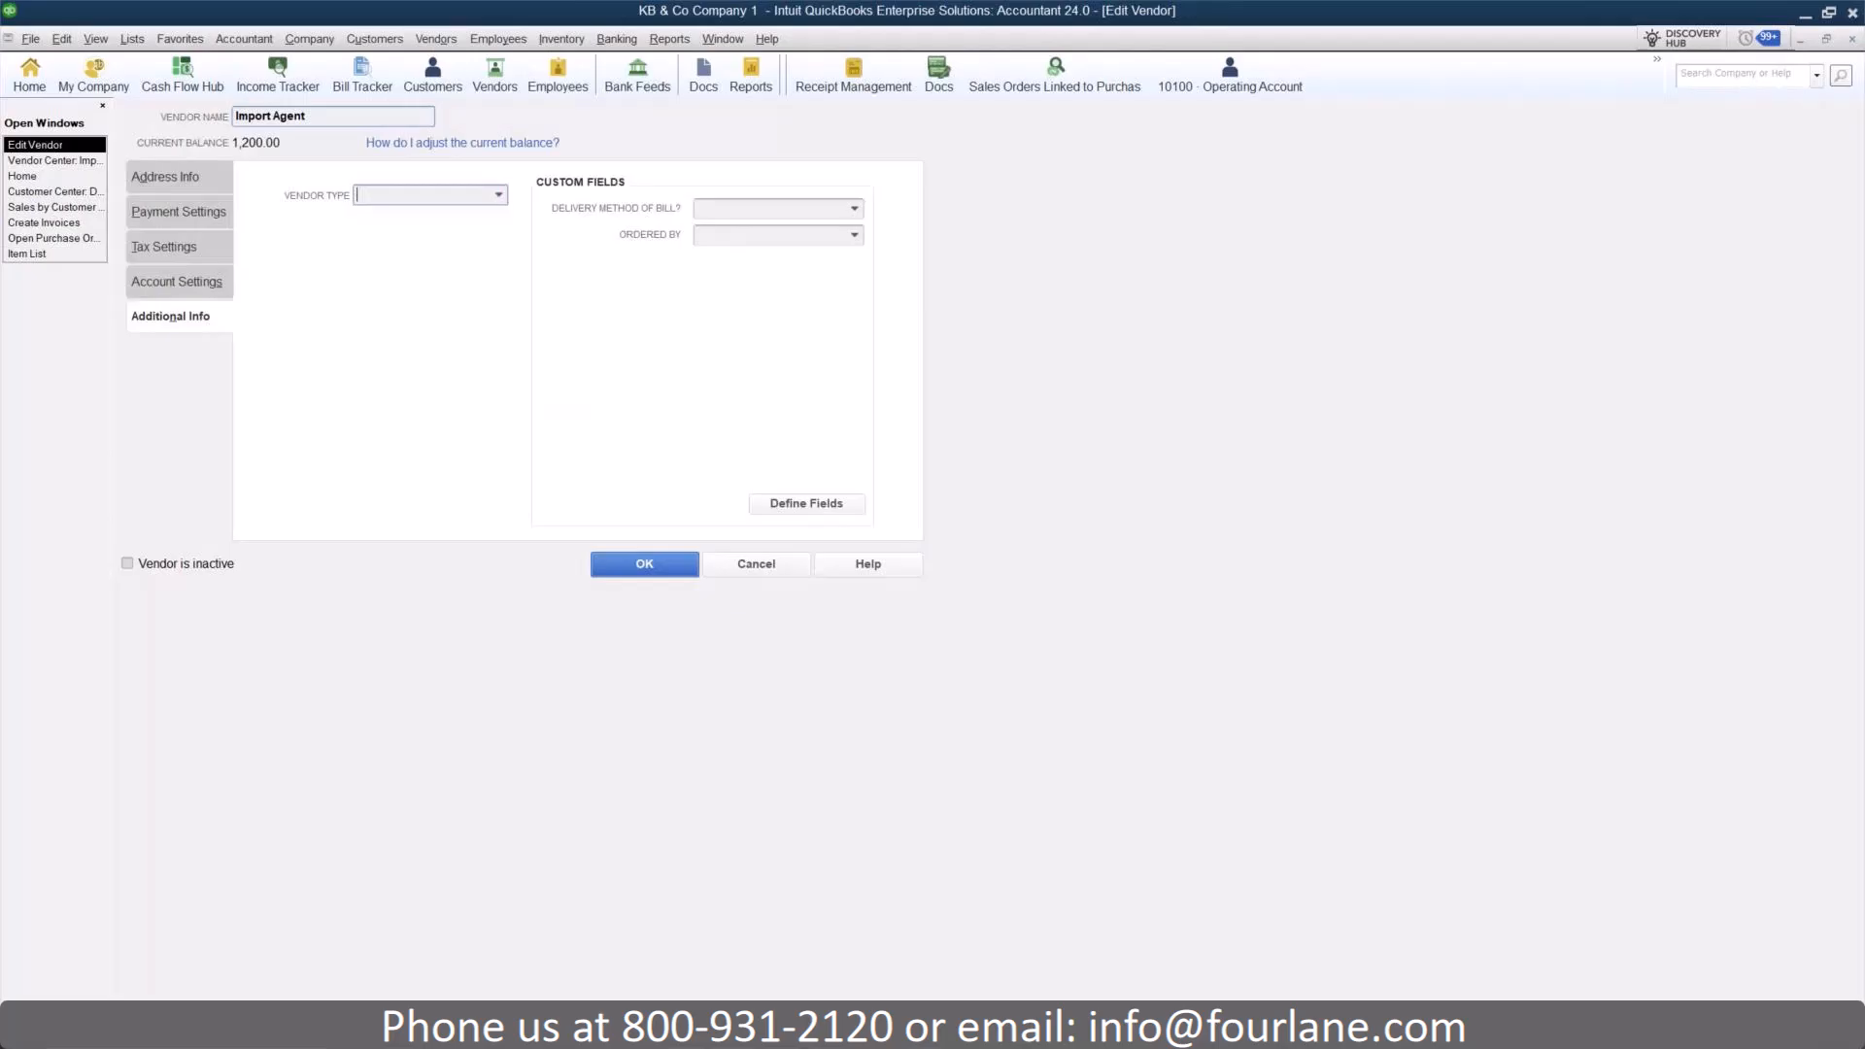
click(649, 563)
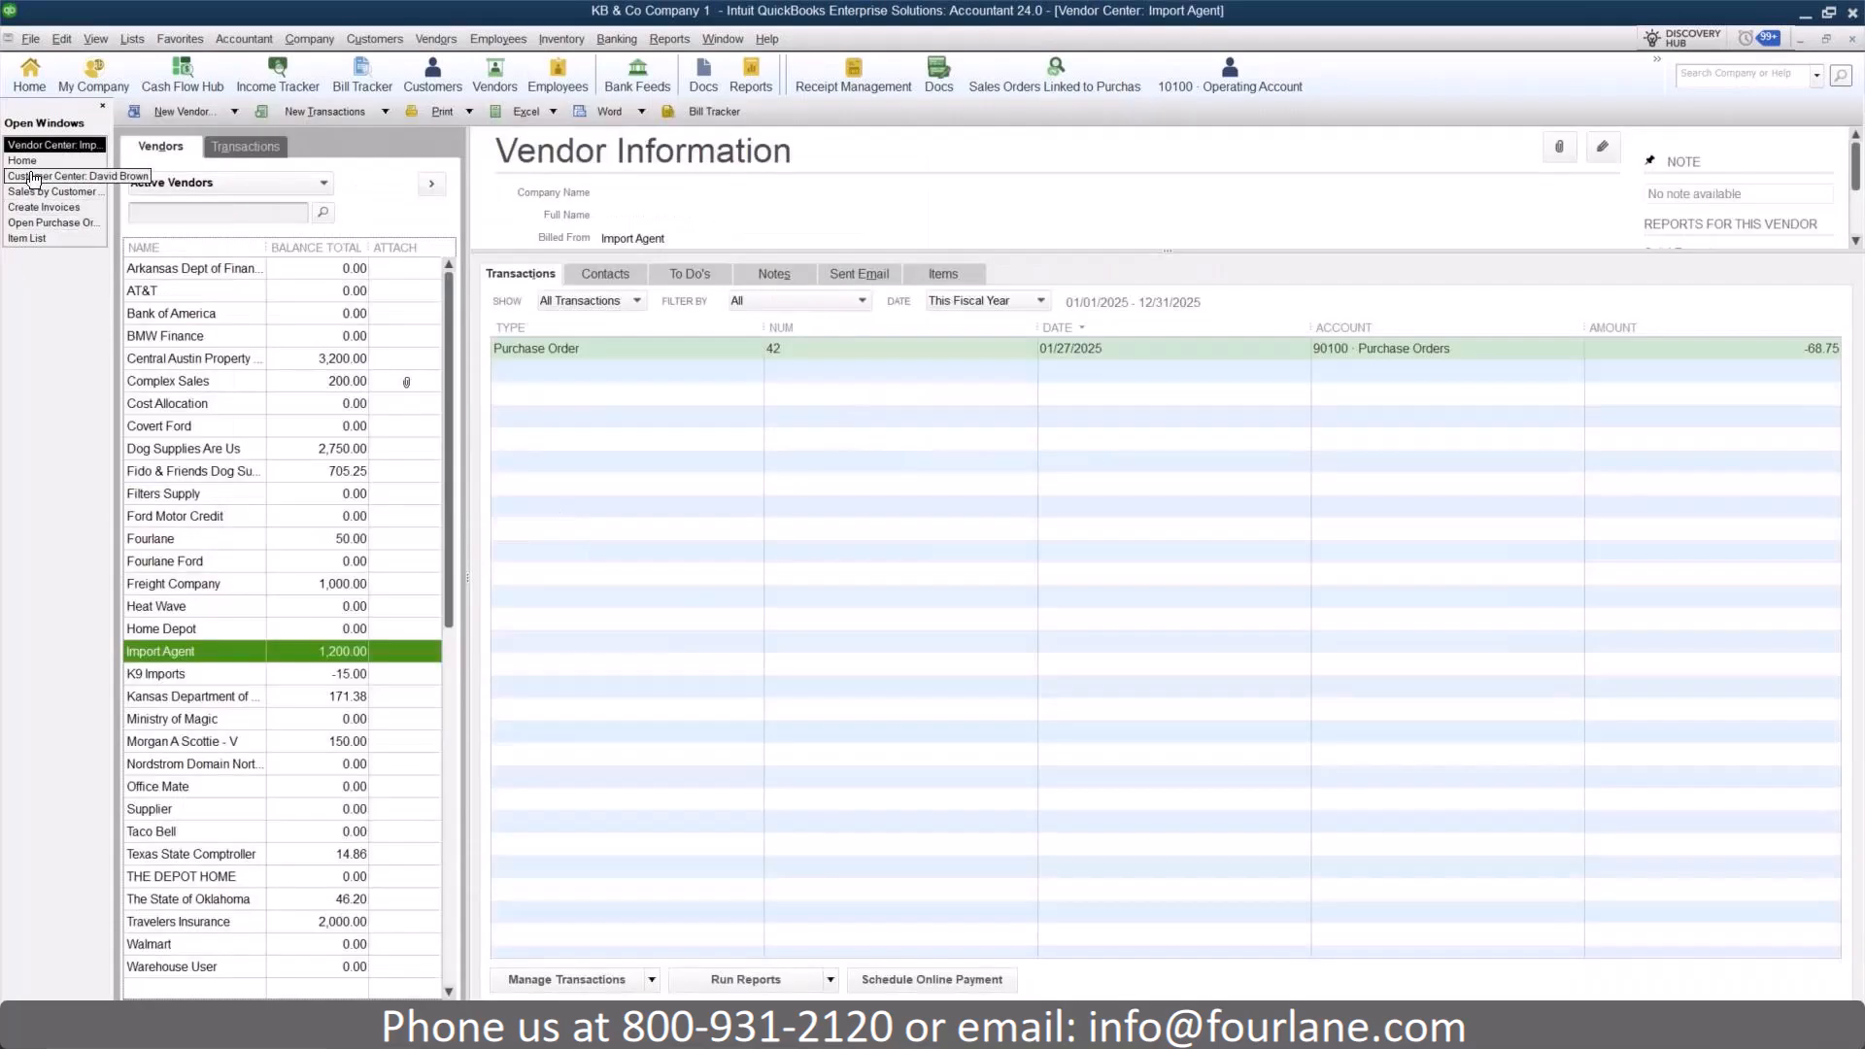
- Run the Open Purchase Orders report from the purchases reports
click(30, 162)
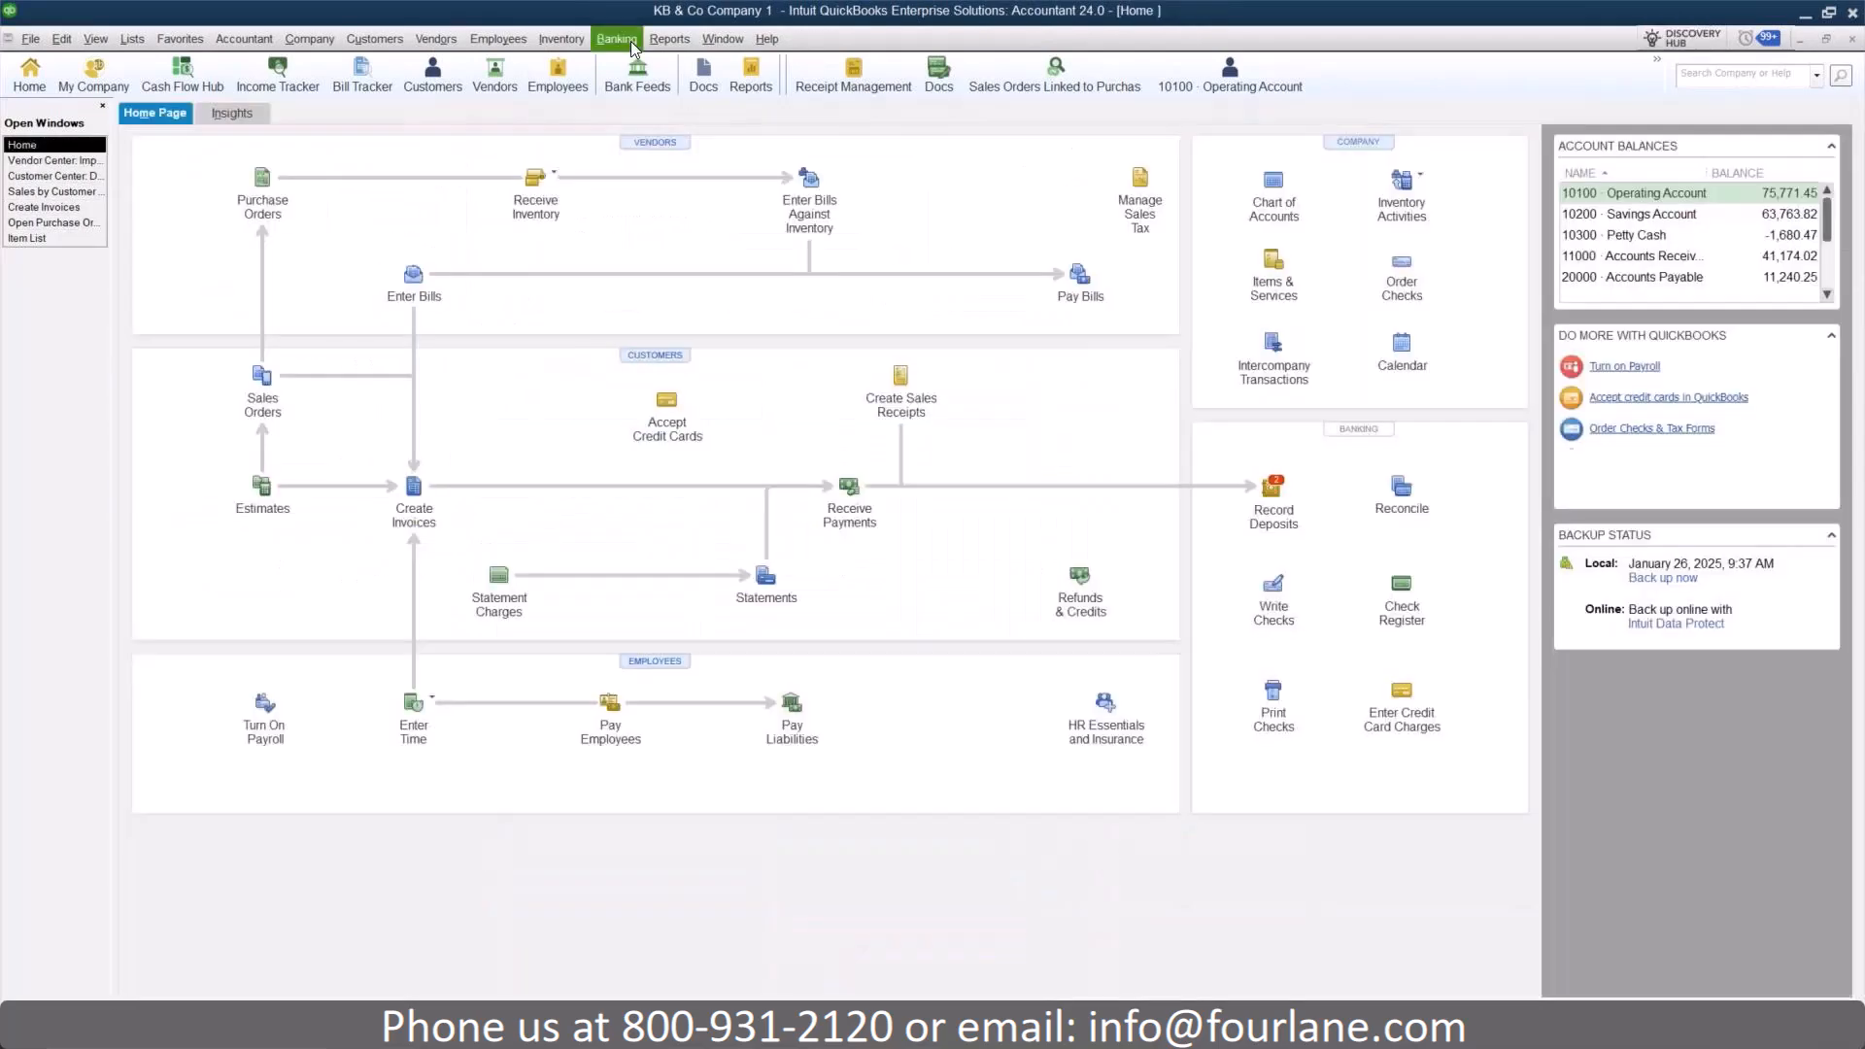
click(657, 40)
mouse_move(916, 365)
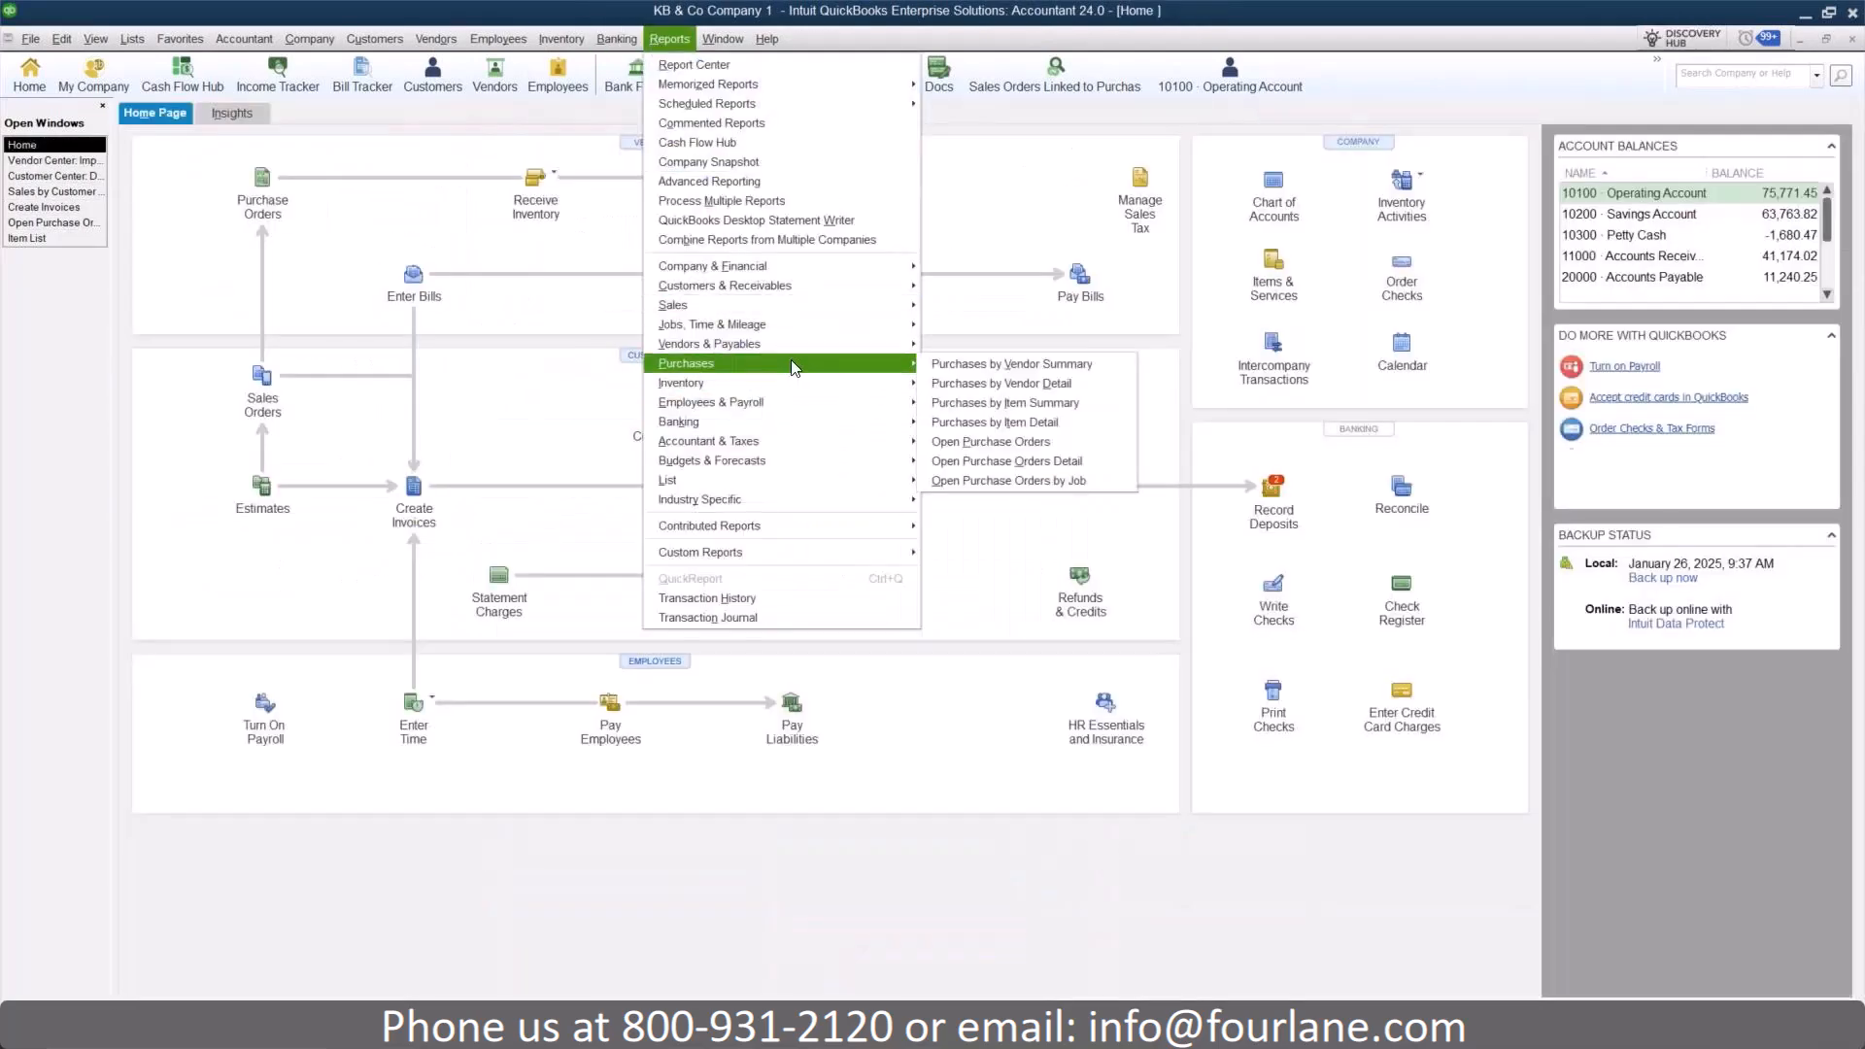
click(1042, 446)
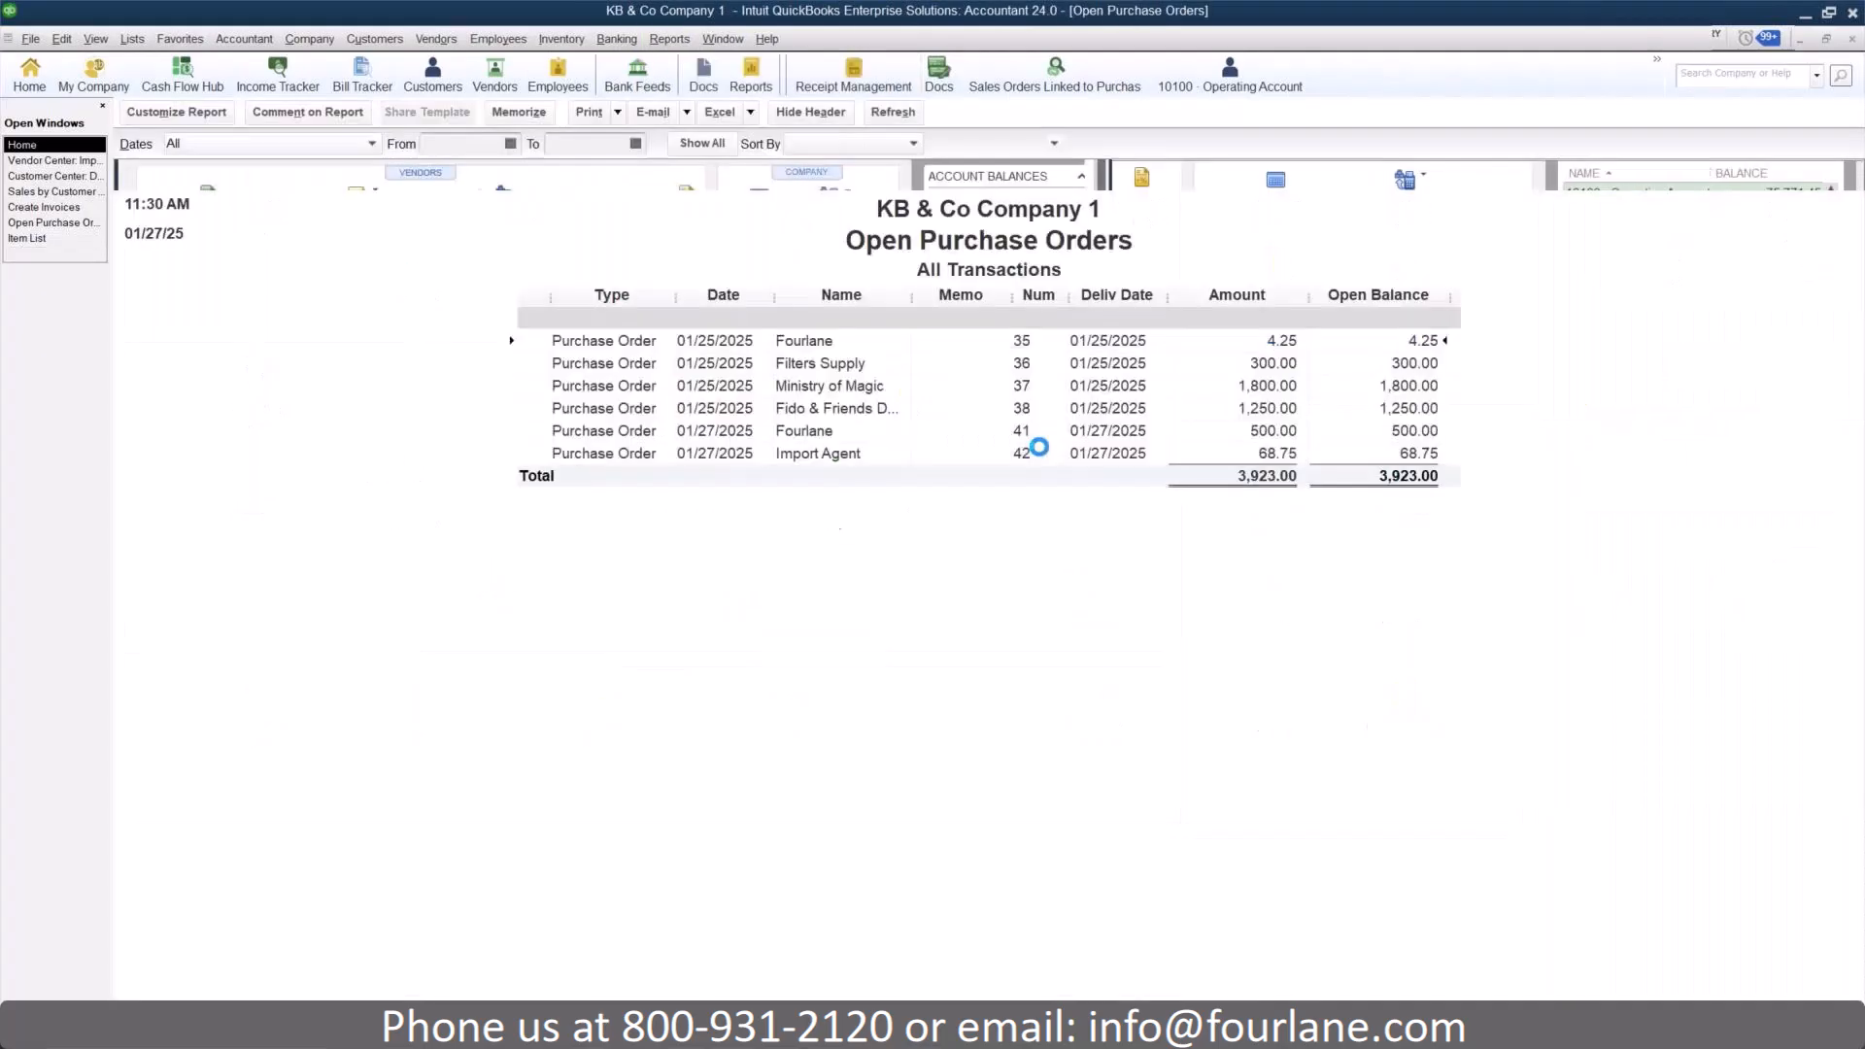
- Add the Ordered By column to the Open Purchase Orders report
click(167, 119)
click(427, 490)
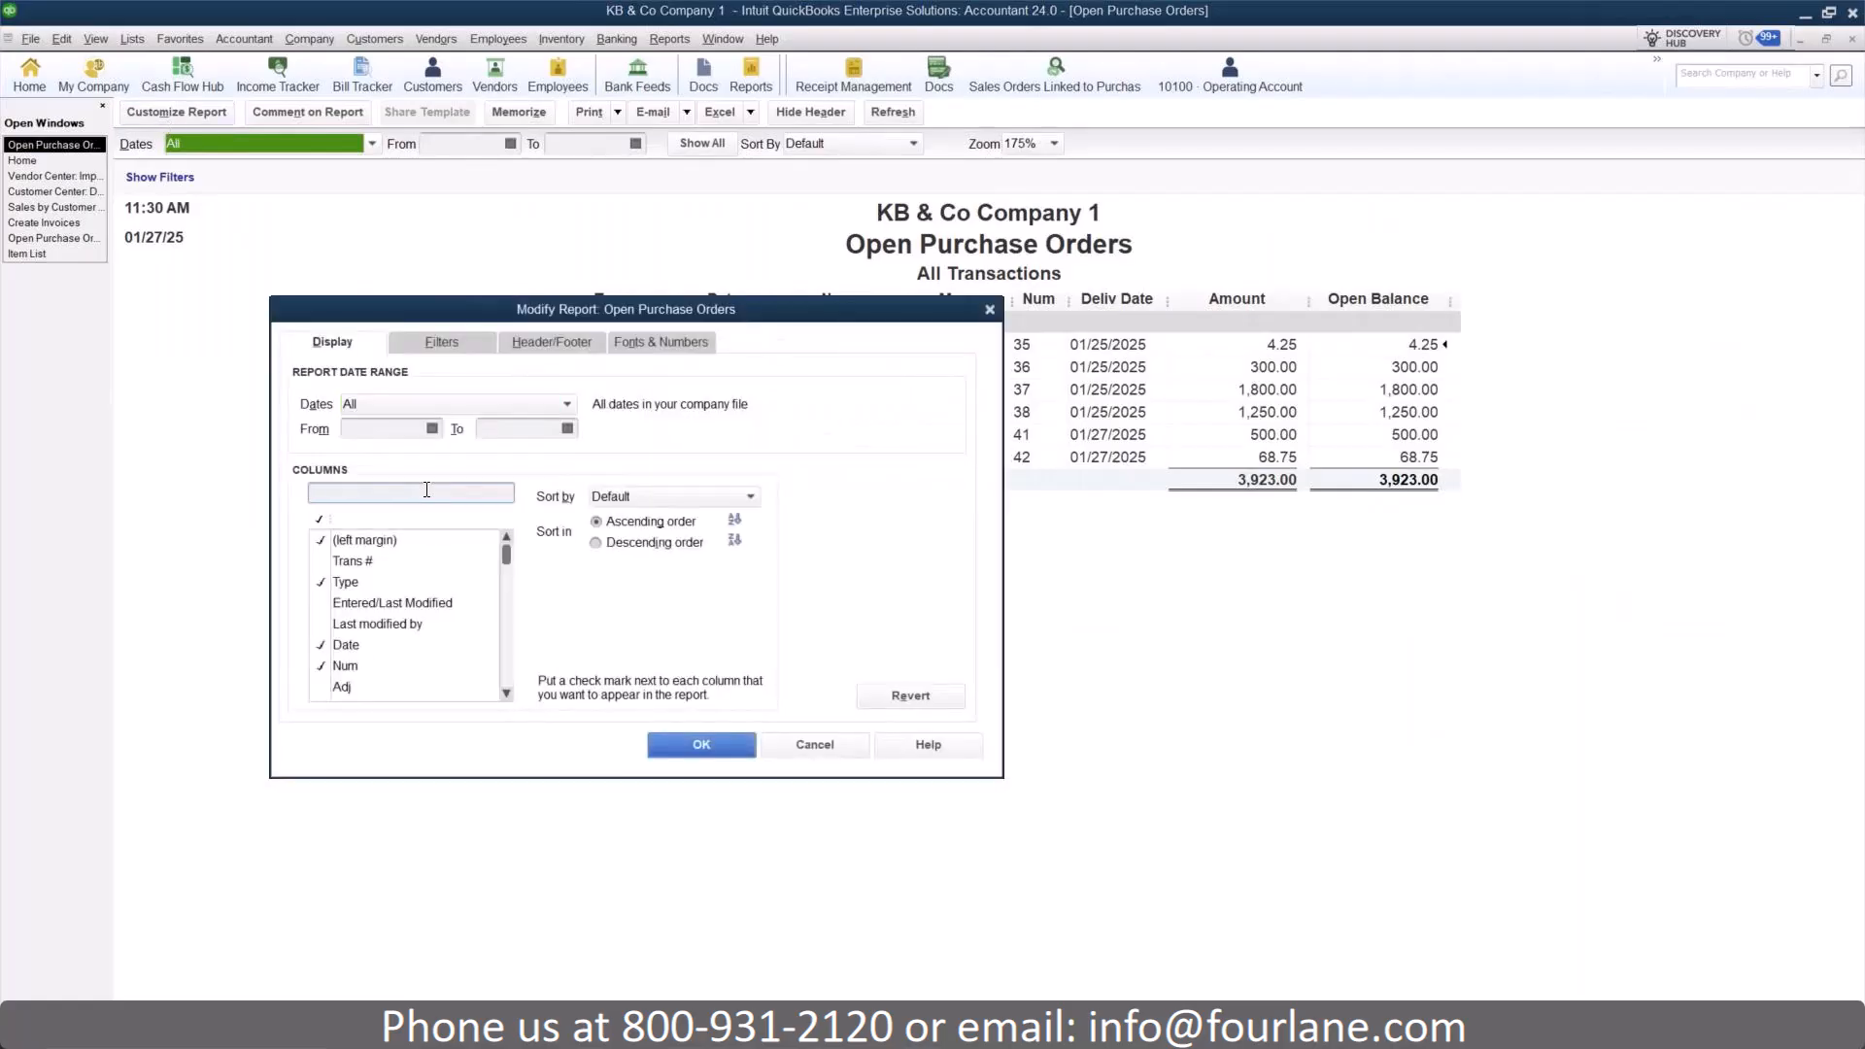
text(ord)
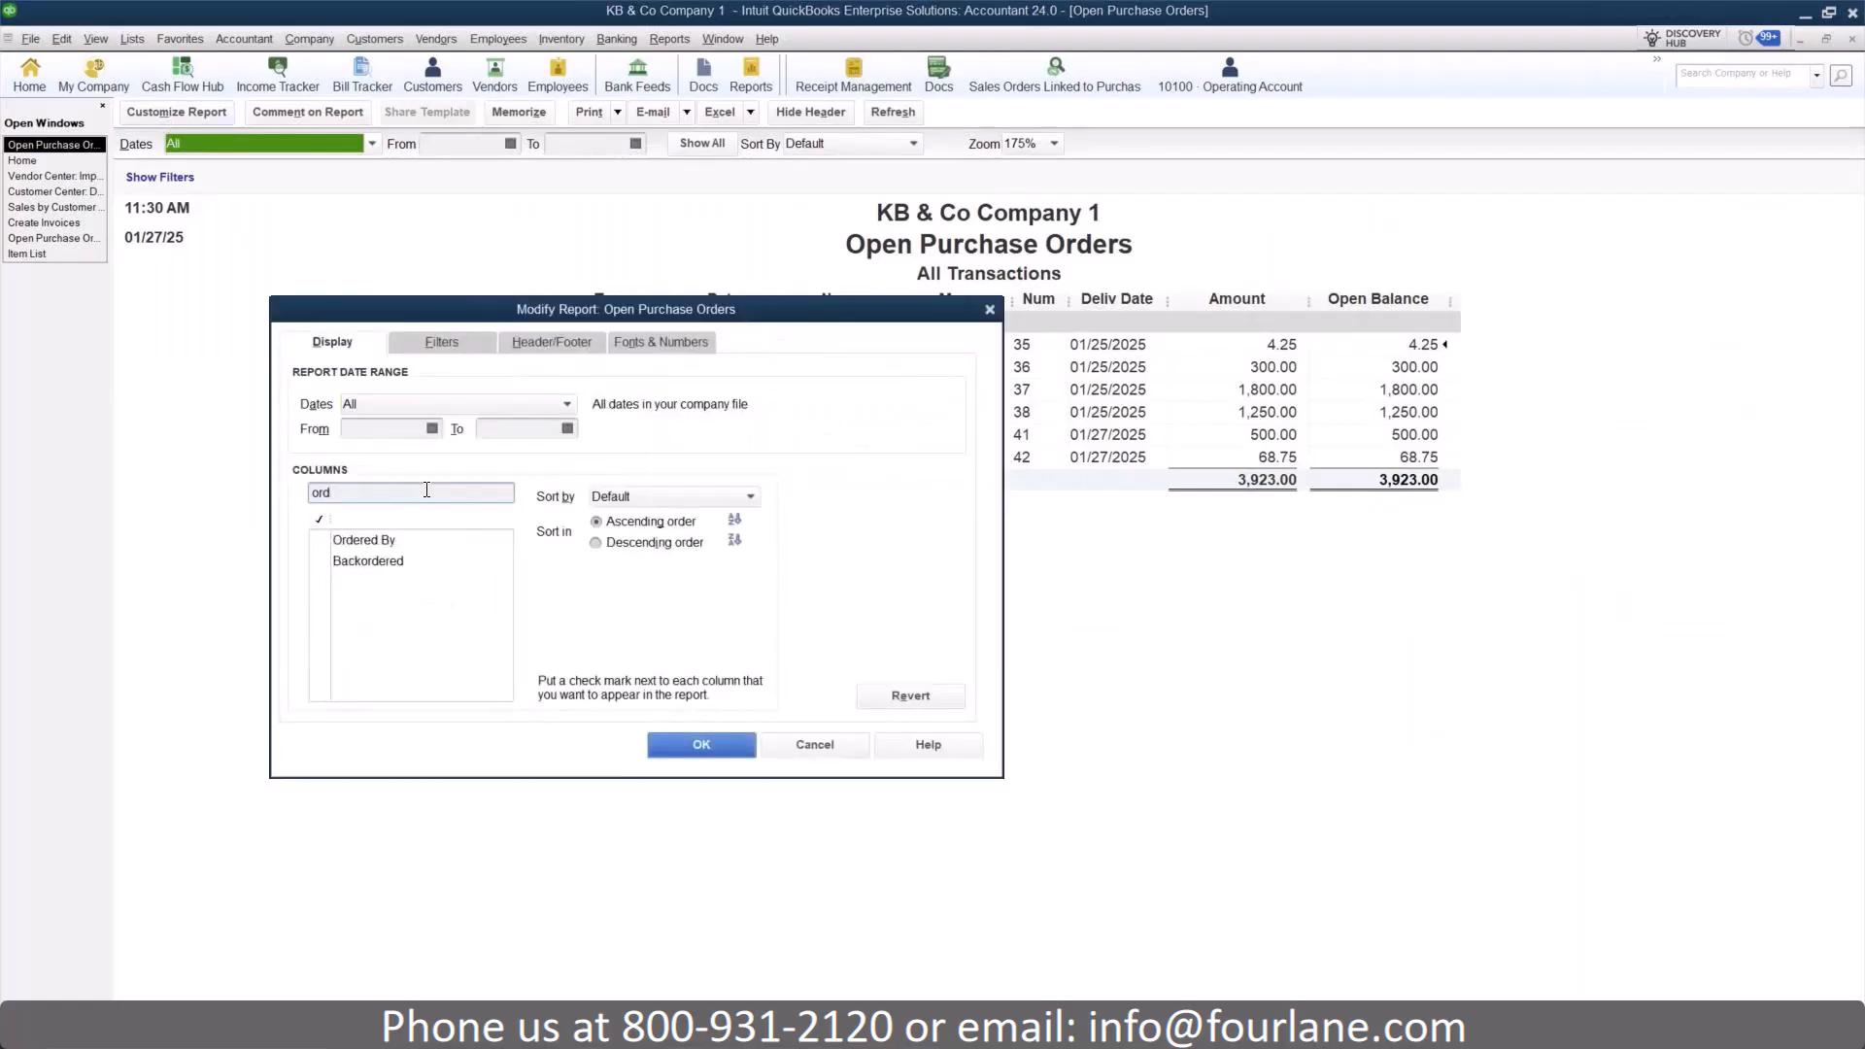
click(367, 540)
click(701, 745)
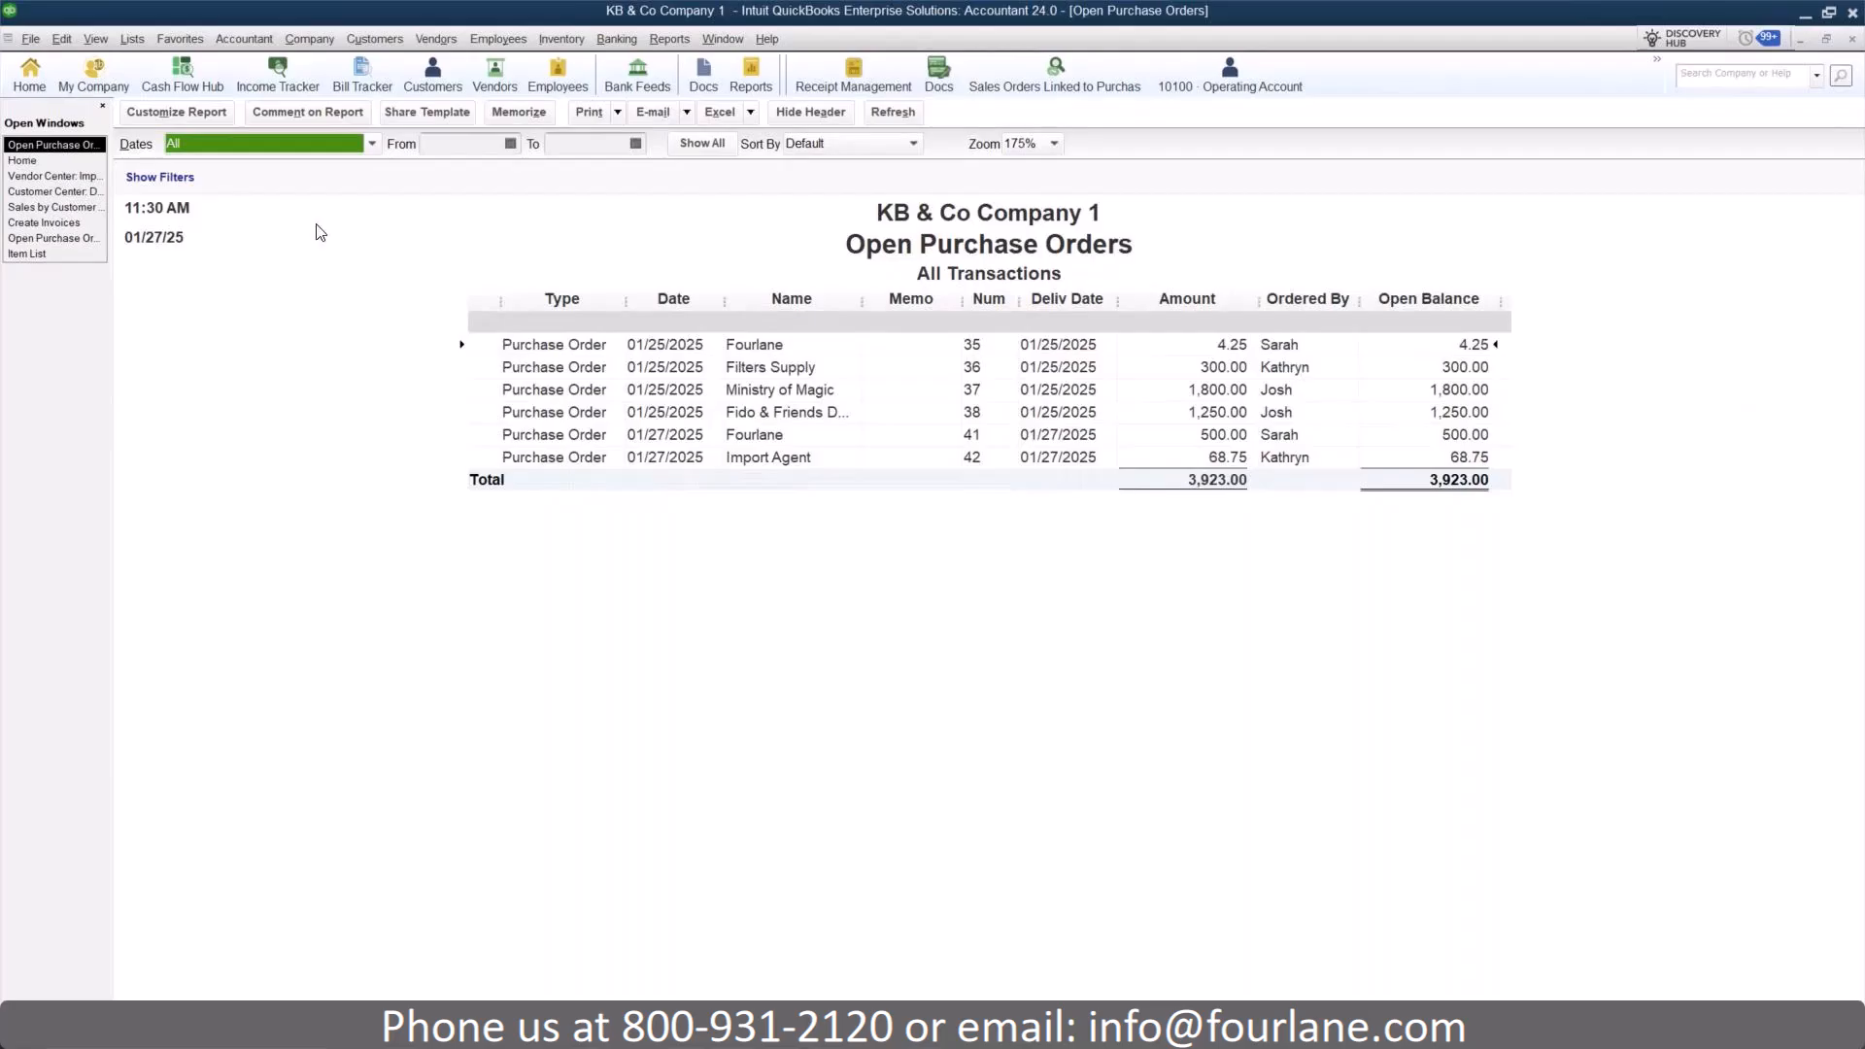
- Filter the Open Purchase Orders report by Ordered By, entering the first name of the person whose orders to include
click(184, 115)
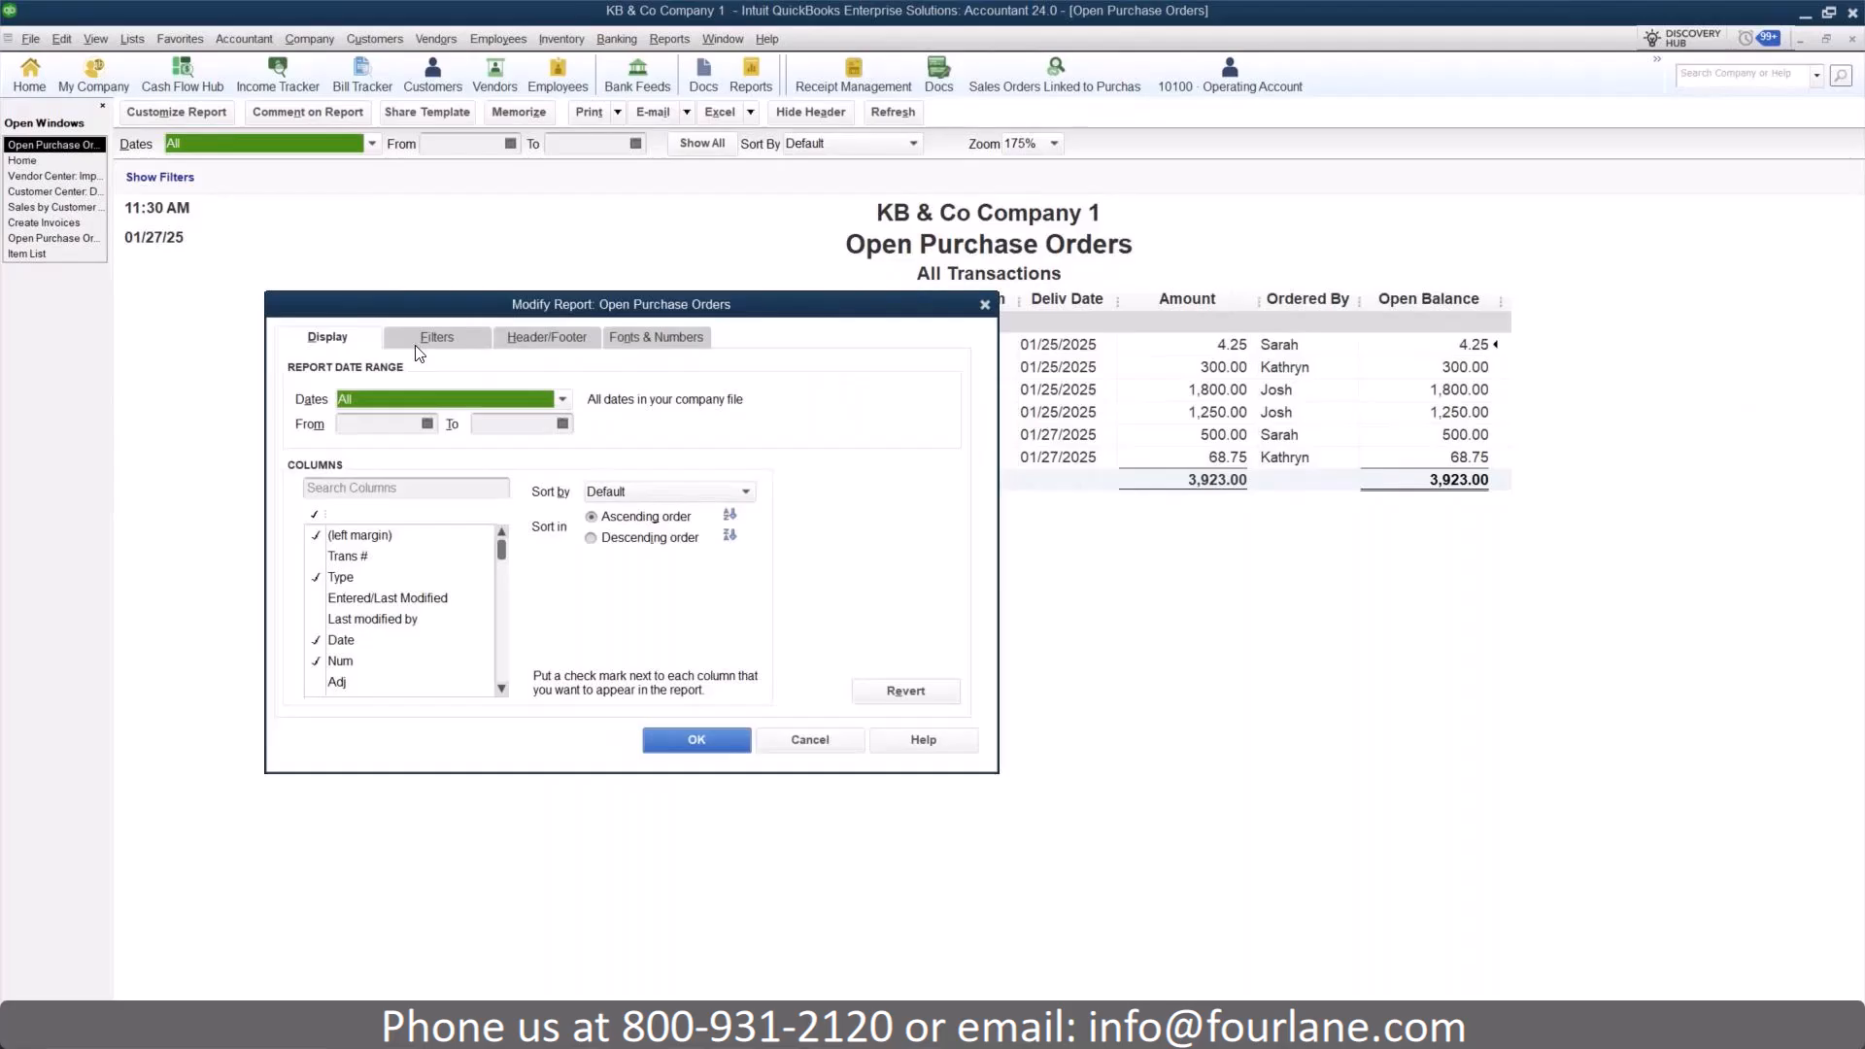
click(427, 340)
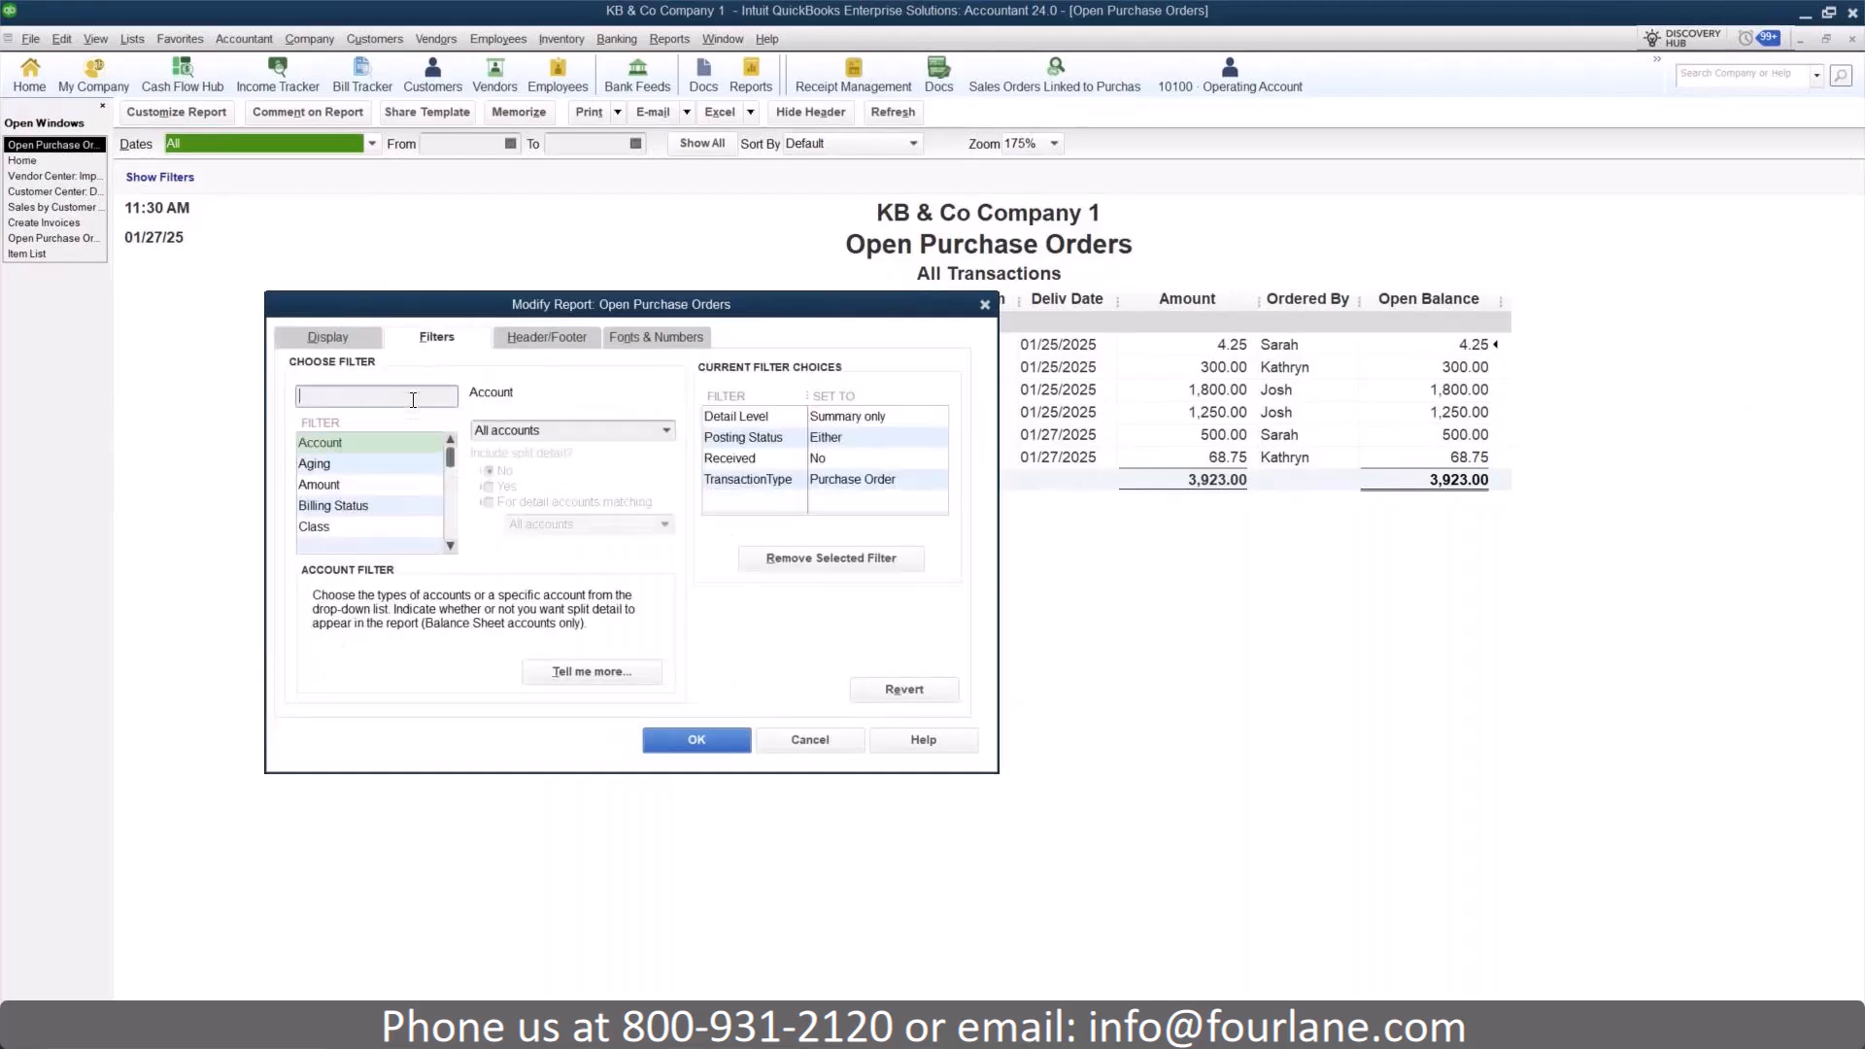
text(ord)
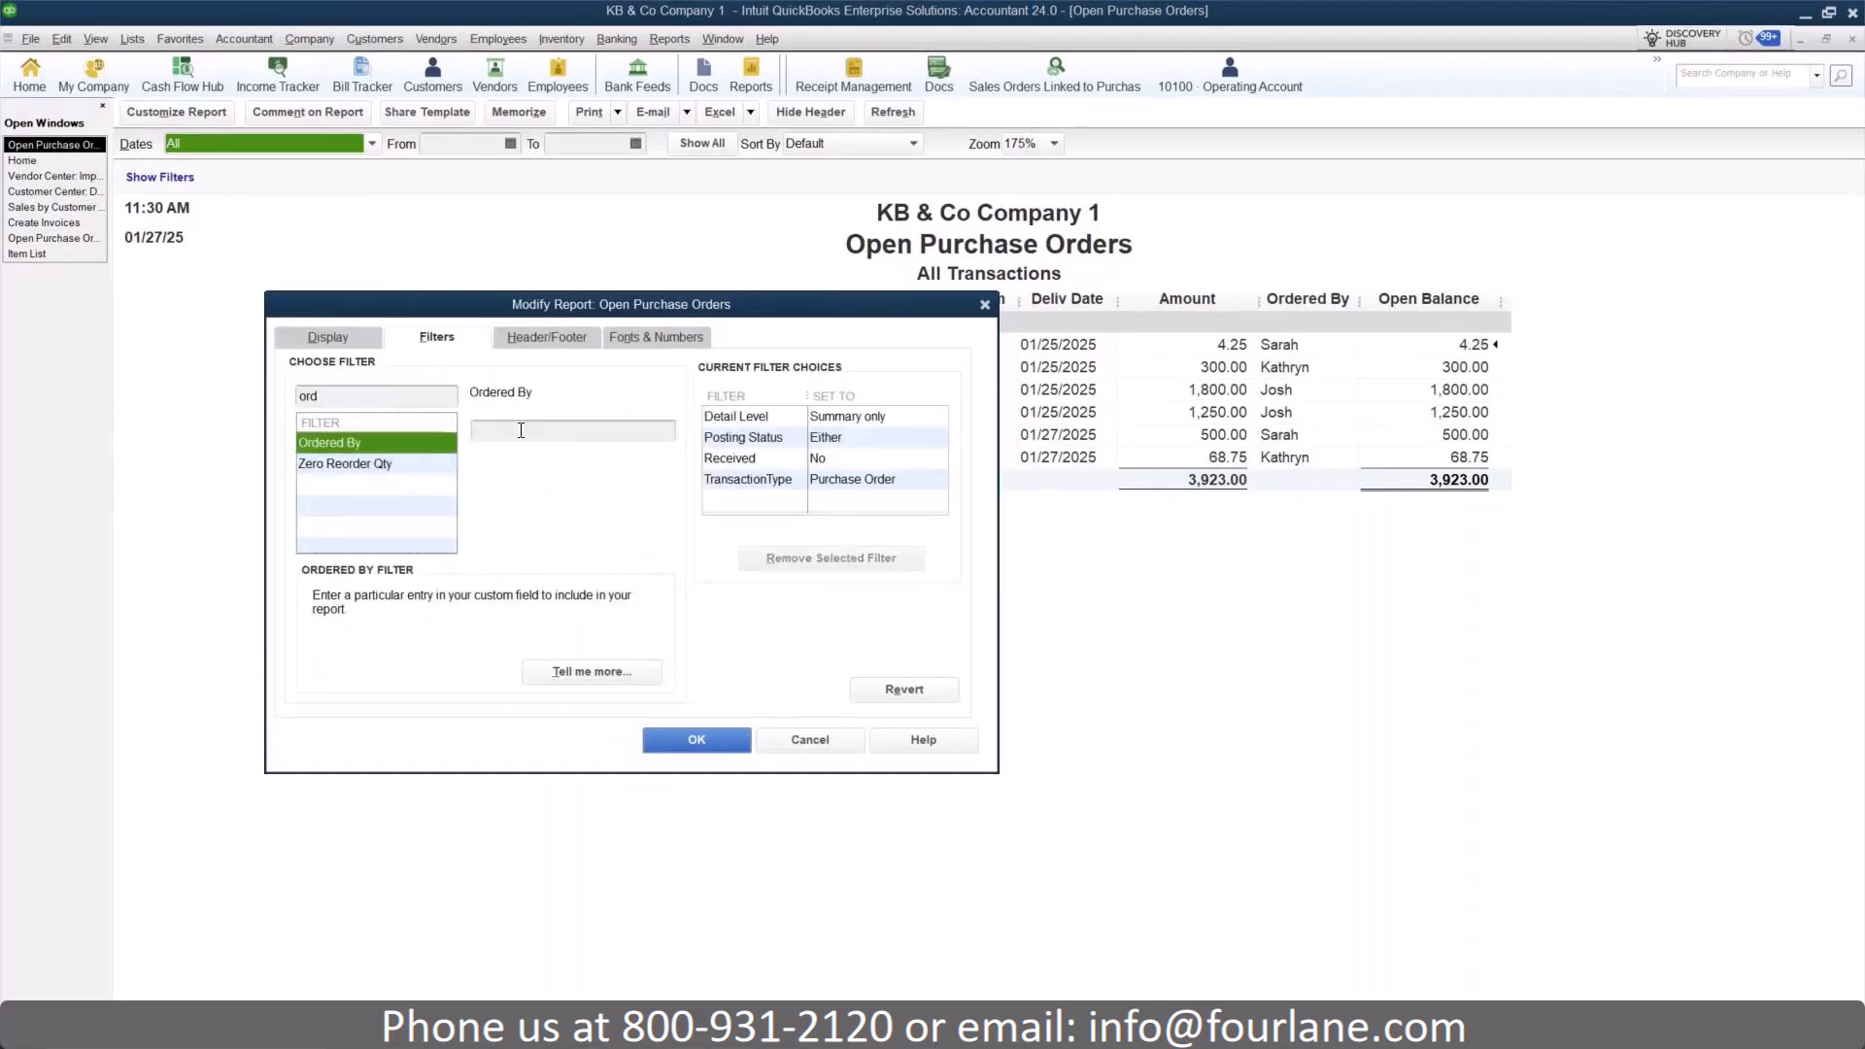
drag(594, 314, 502, 264)
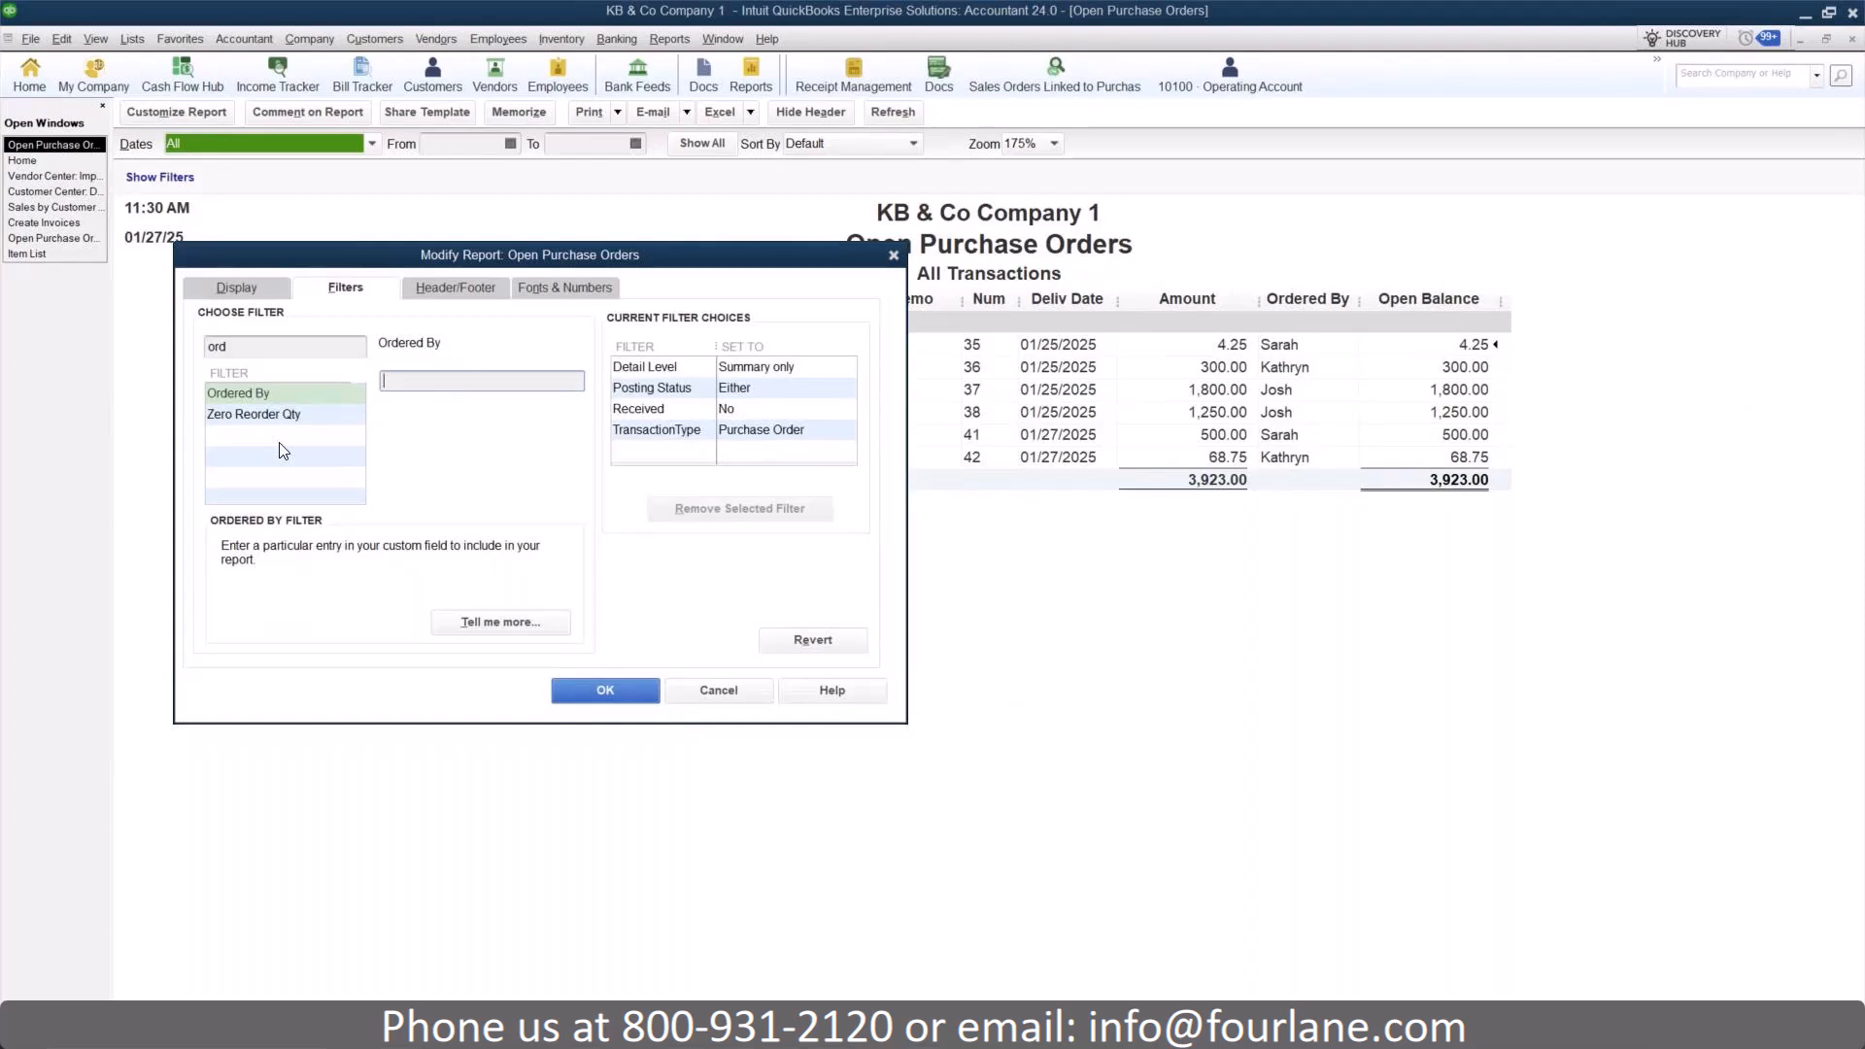
text(Josh)
click(610, 693)
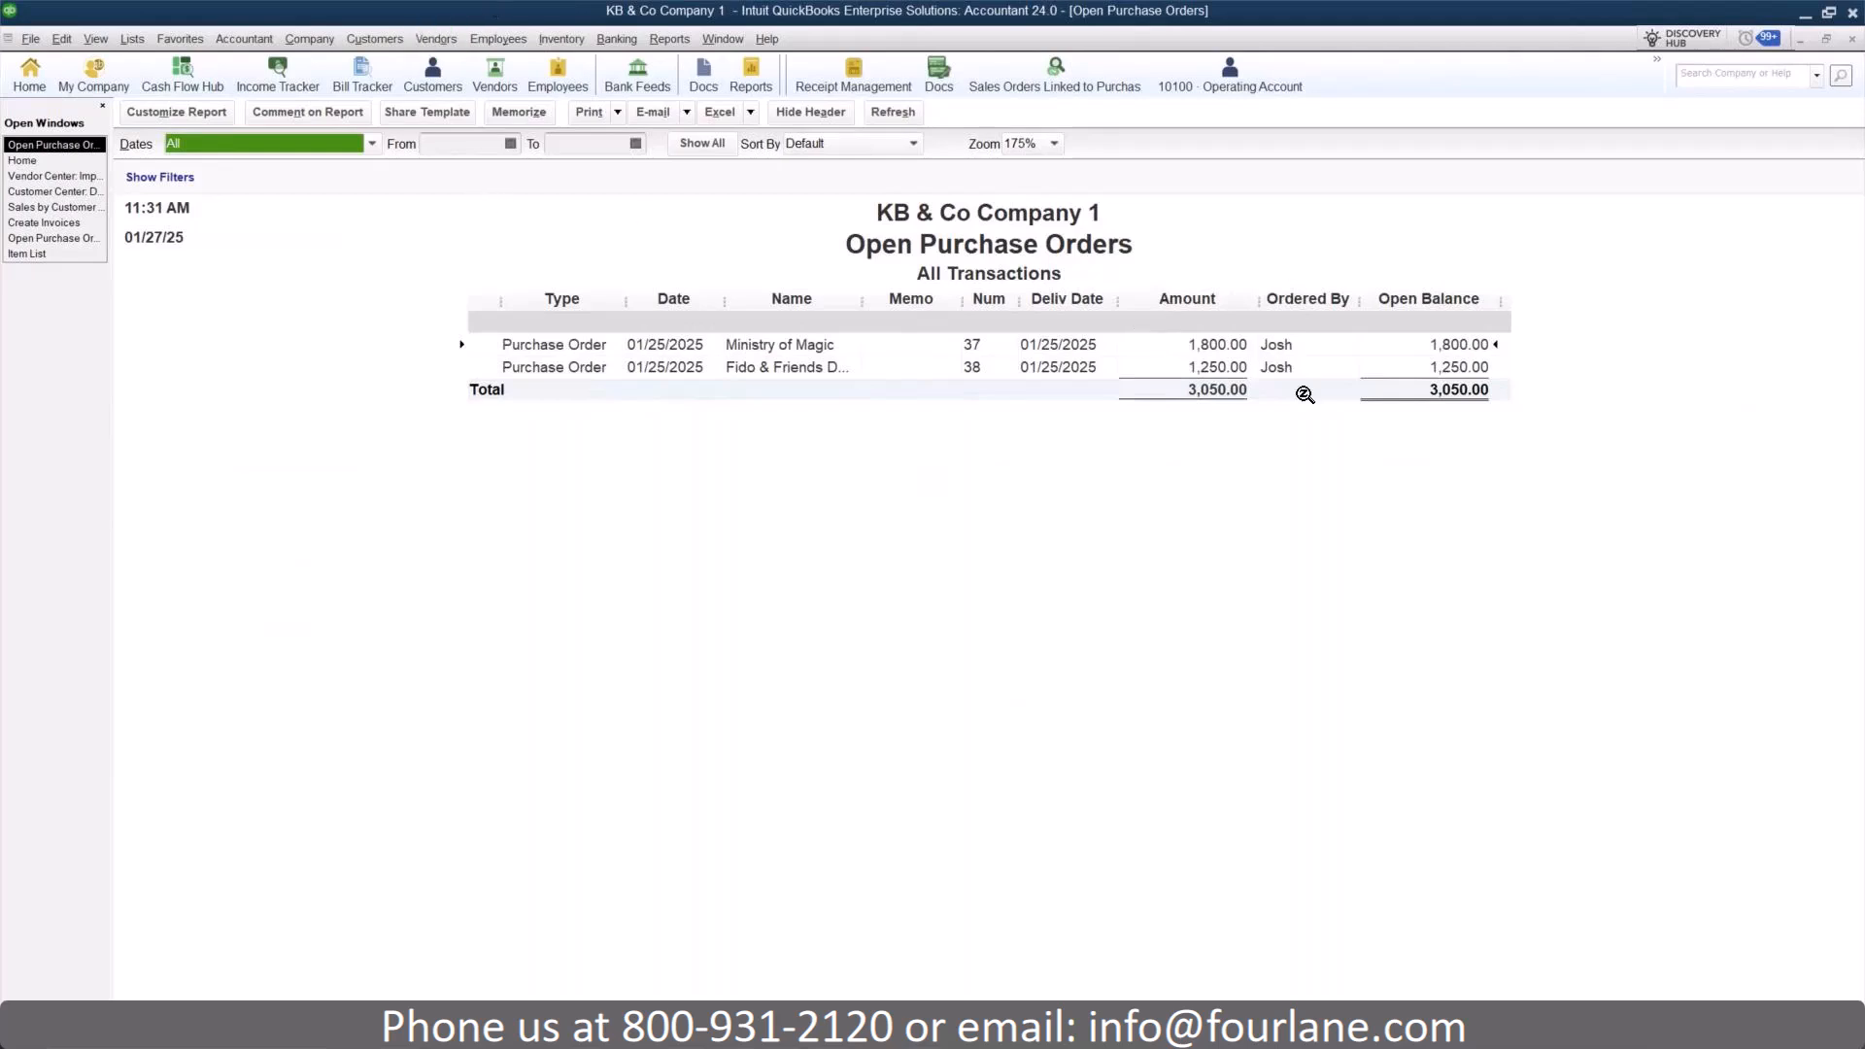
- Add the filtered Open Purchase Orders report to the icon bar with both label and description set to JB POs
click(501, 117)
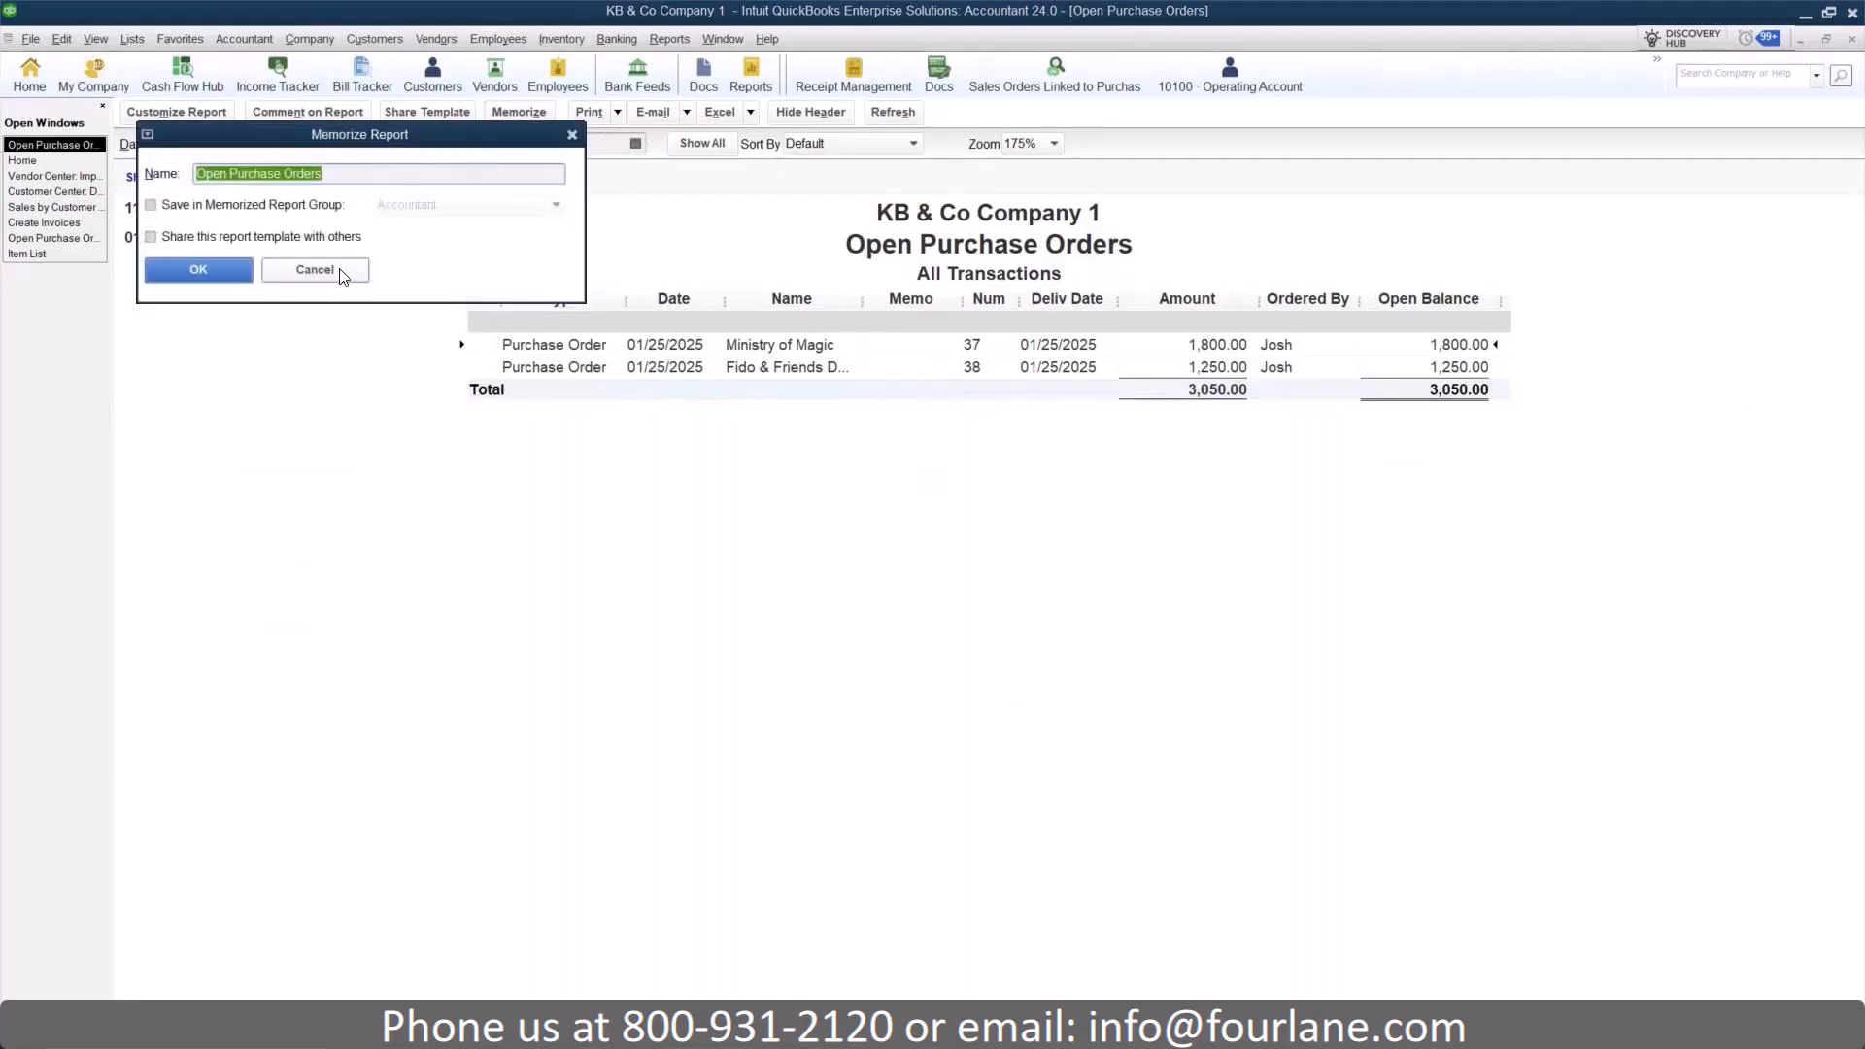
click(308, 268)
click(95, 39)
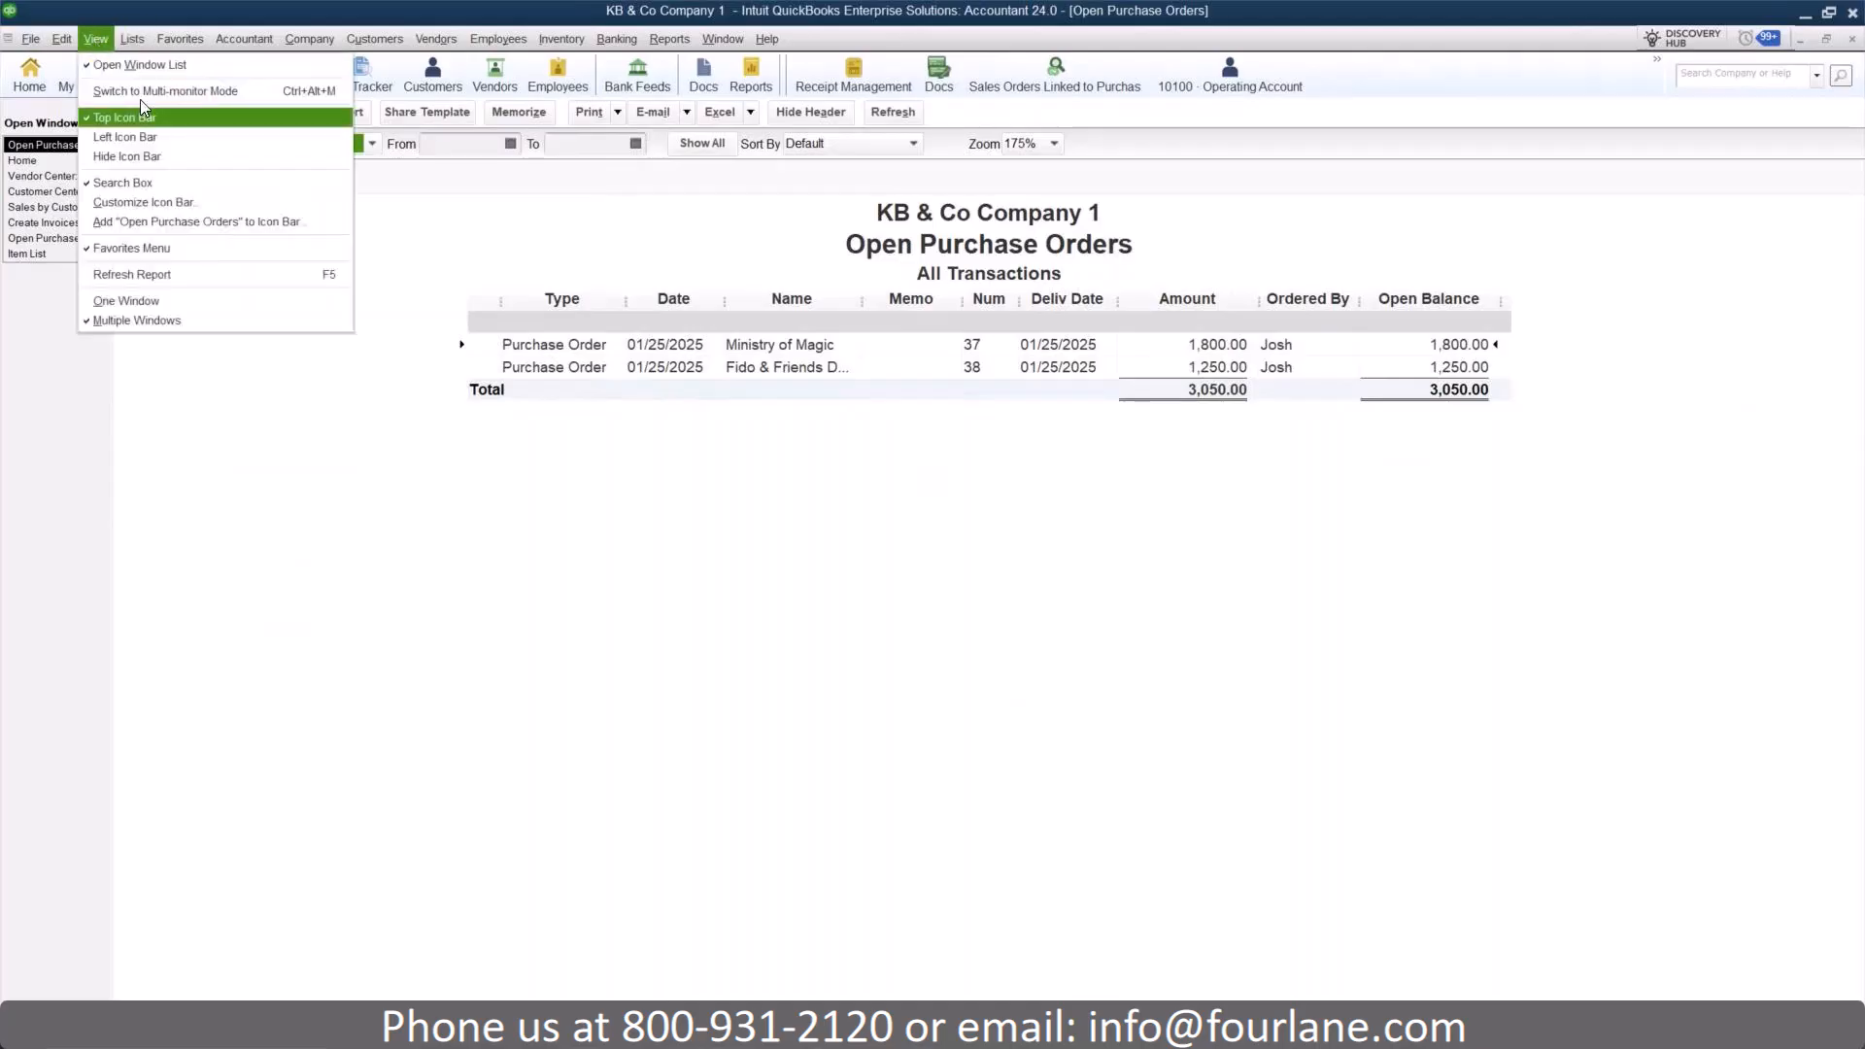
click(198, 225)
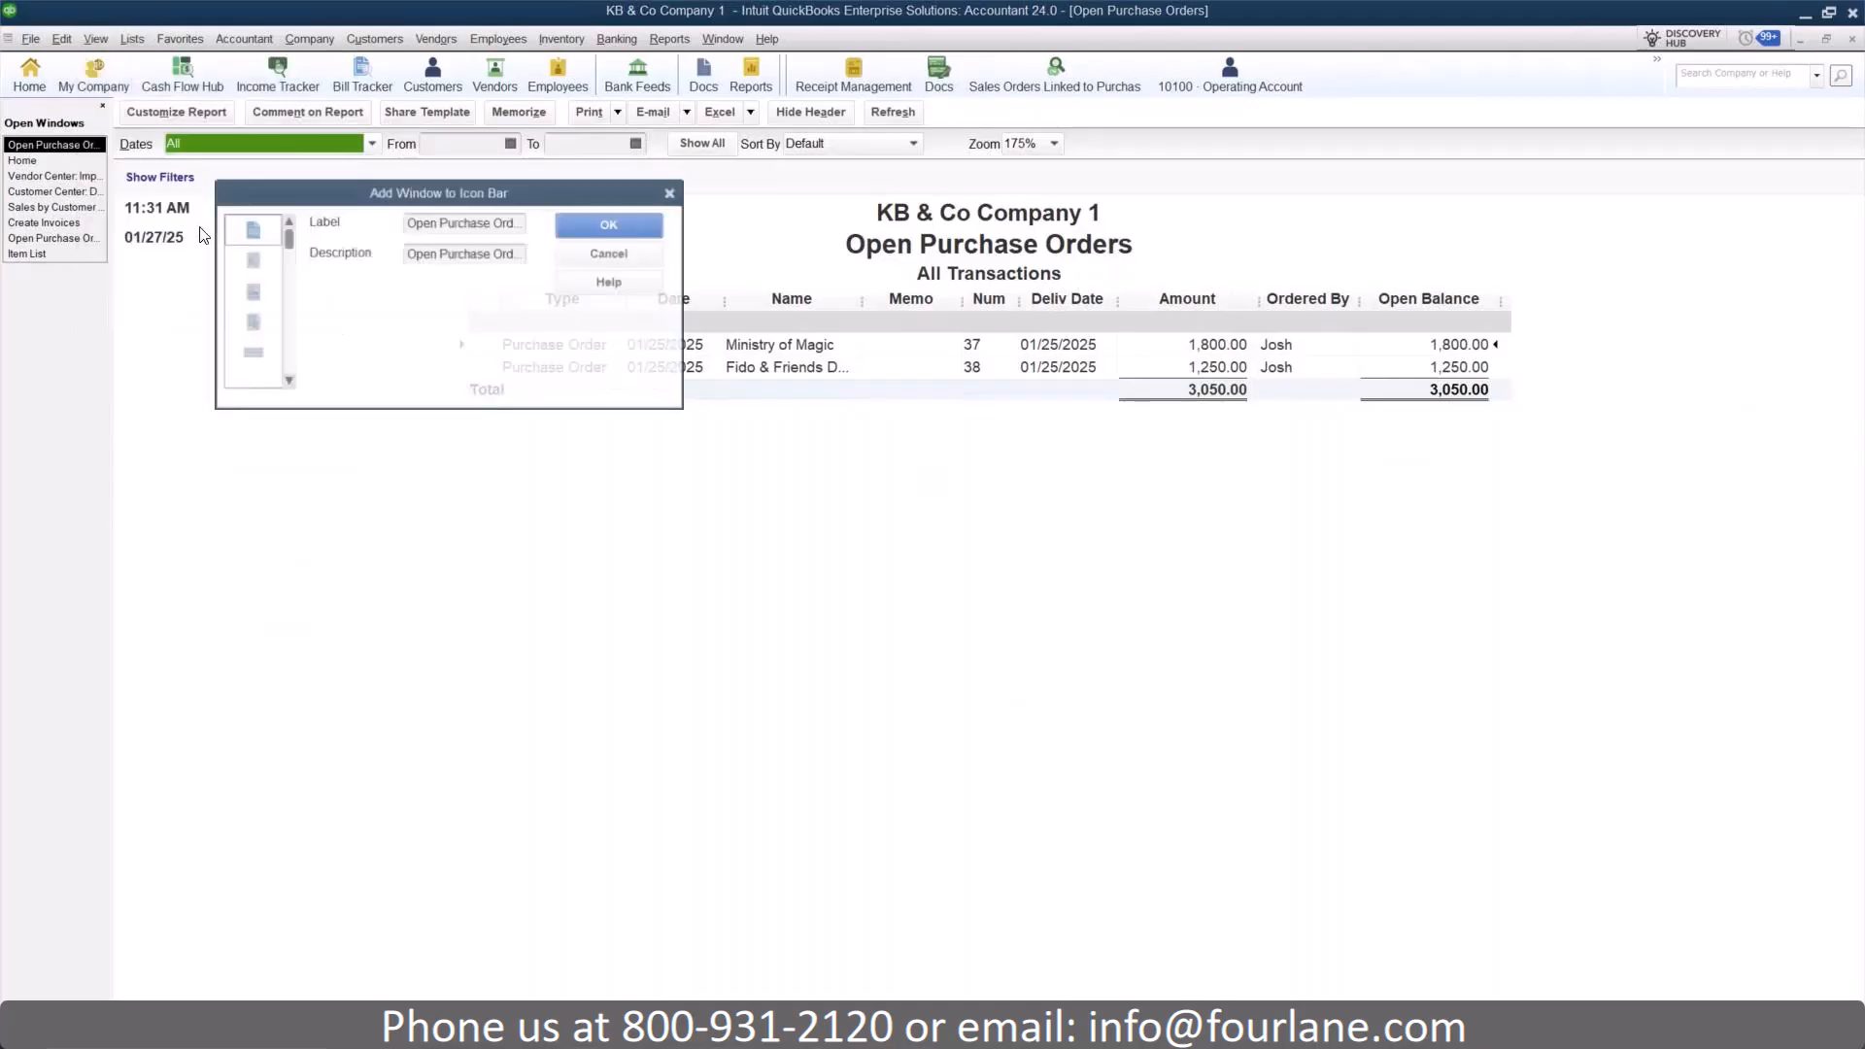
triple_click(433, 222)
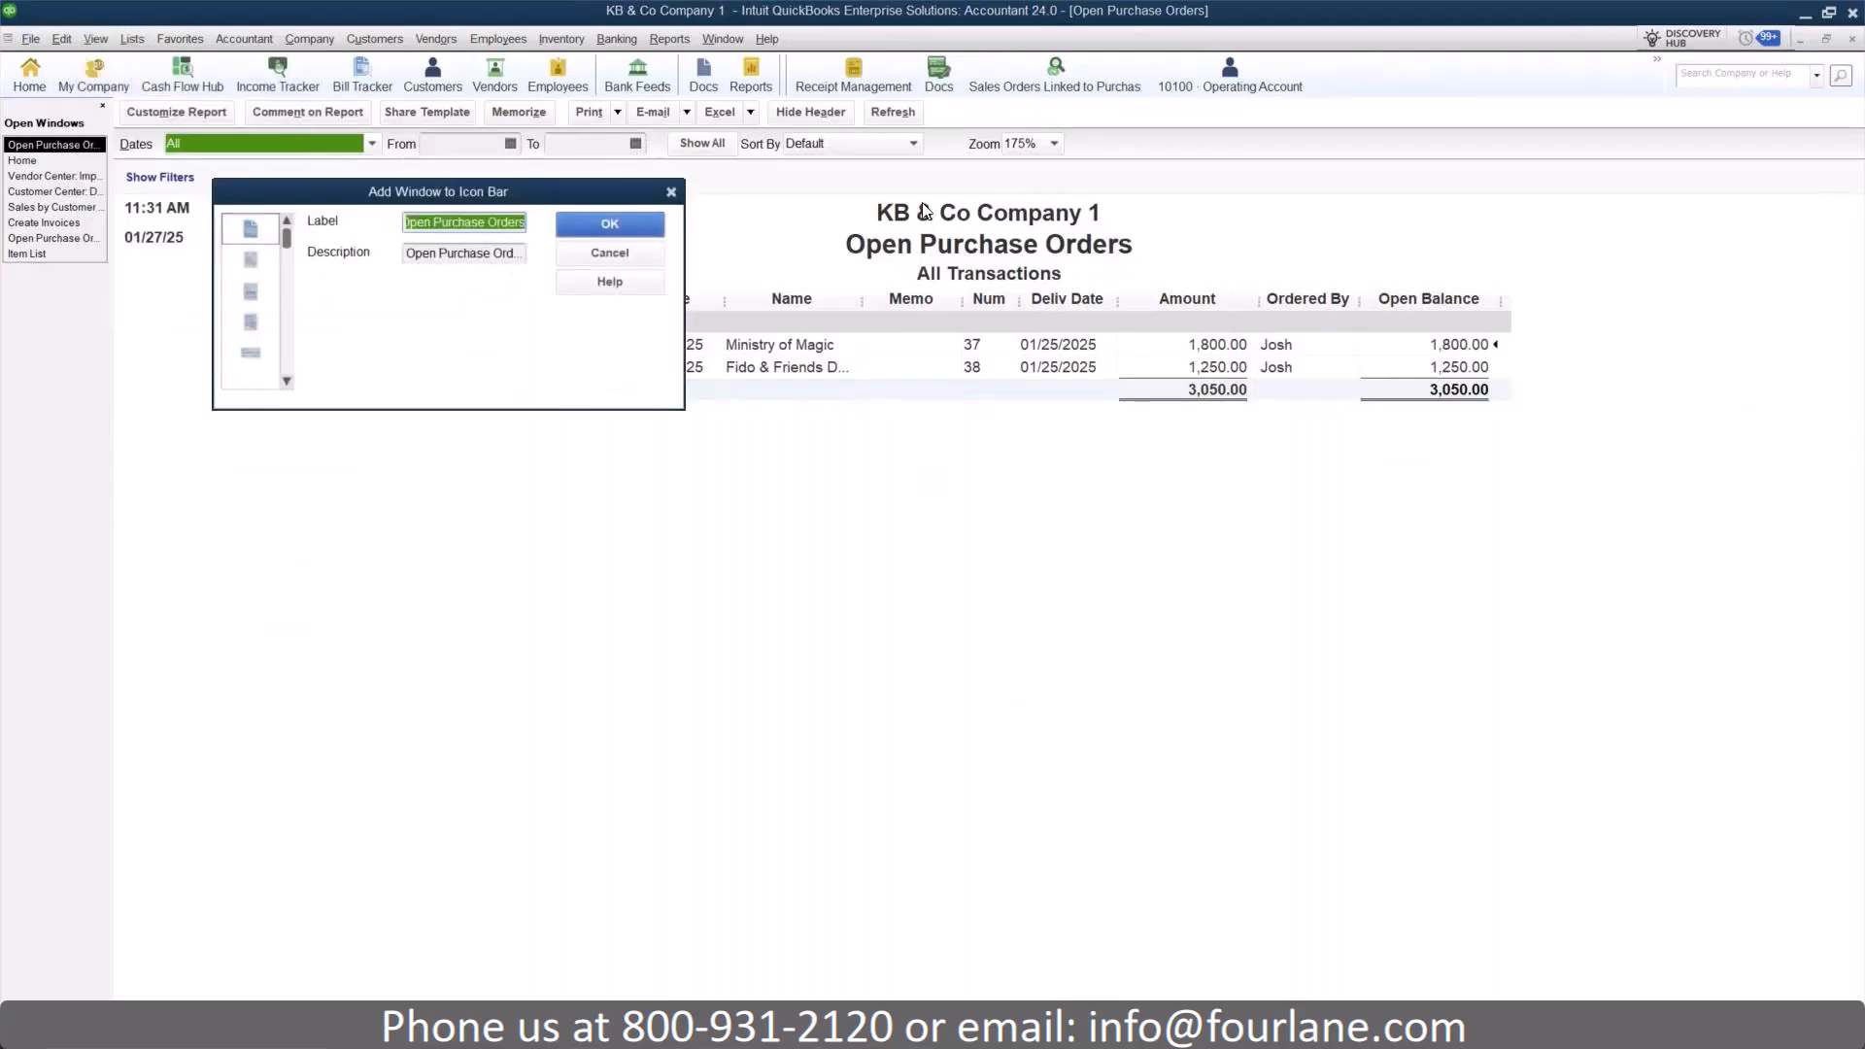
text(JB P)
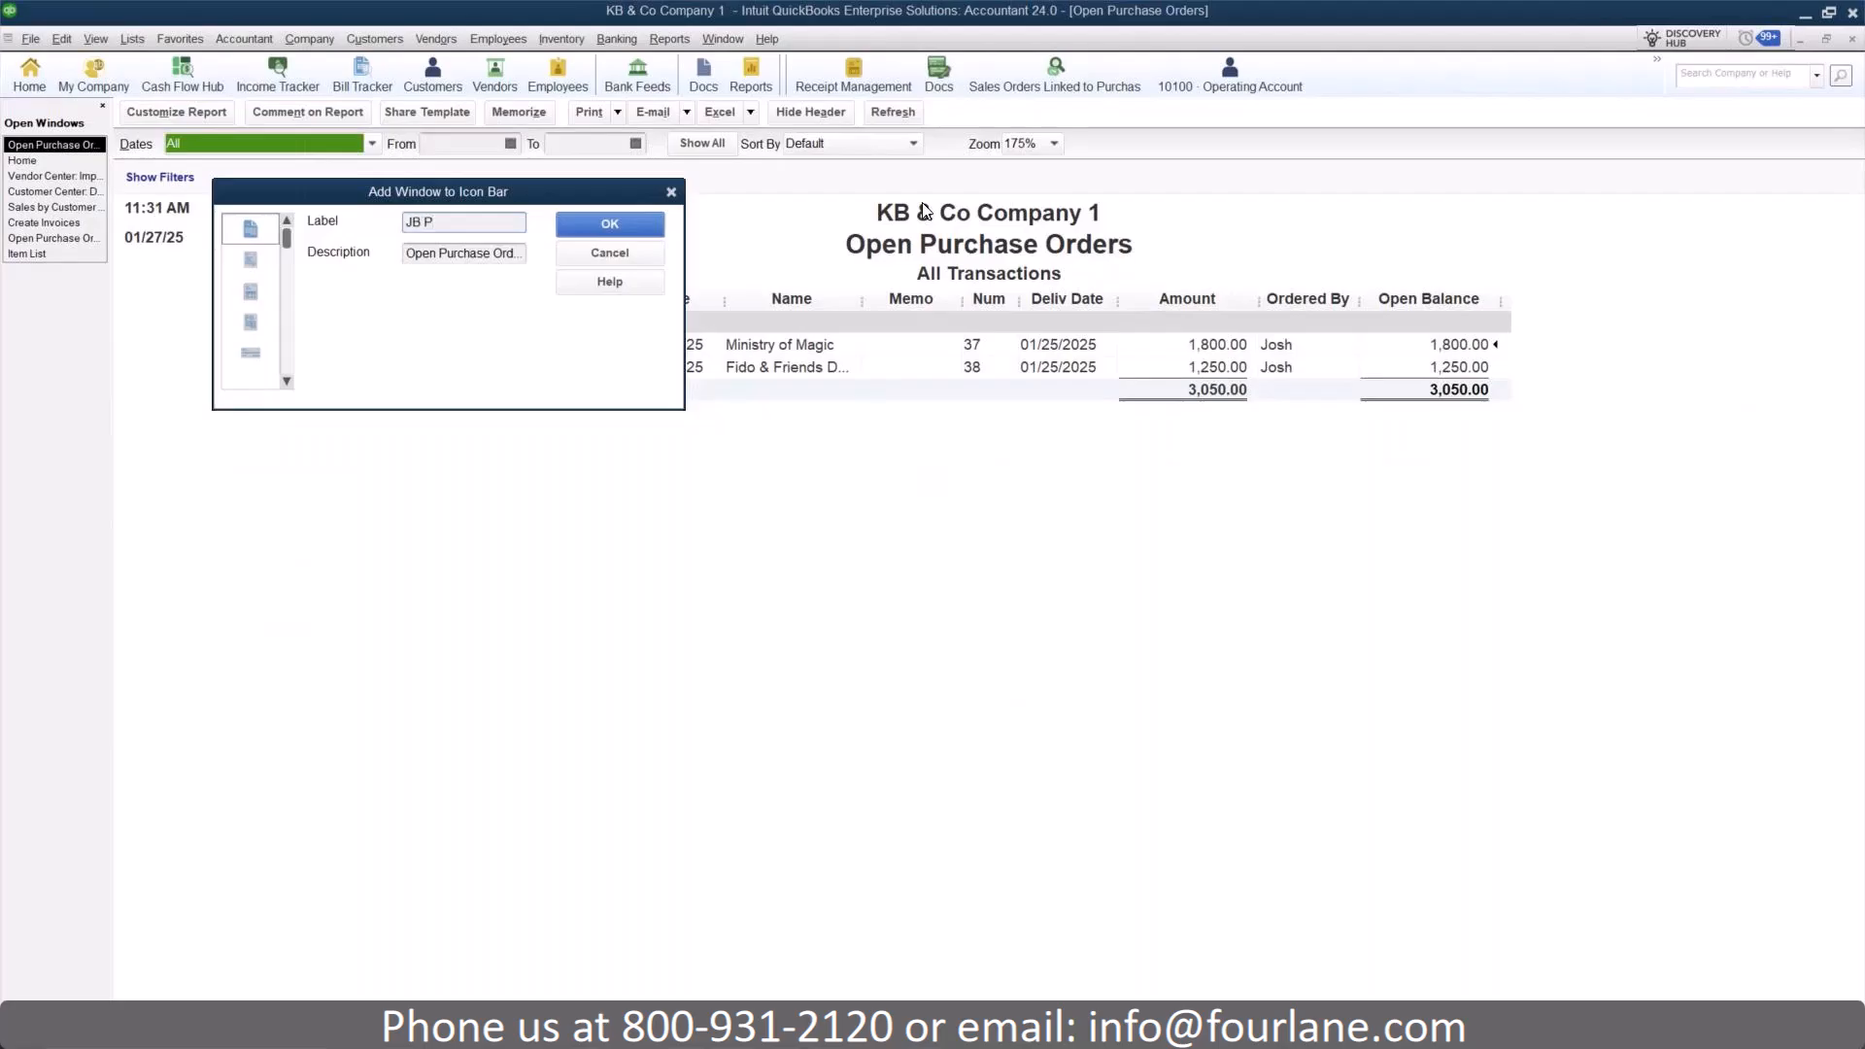
text(Os)
drag(457, 225, 230, 210)
key(ctrl+c)
key(Tab)
key(ctrl+v)
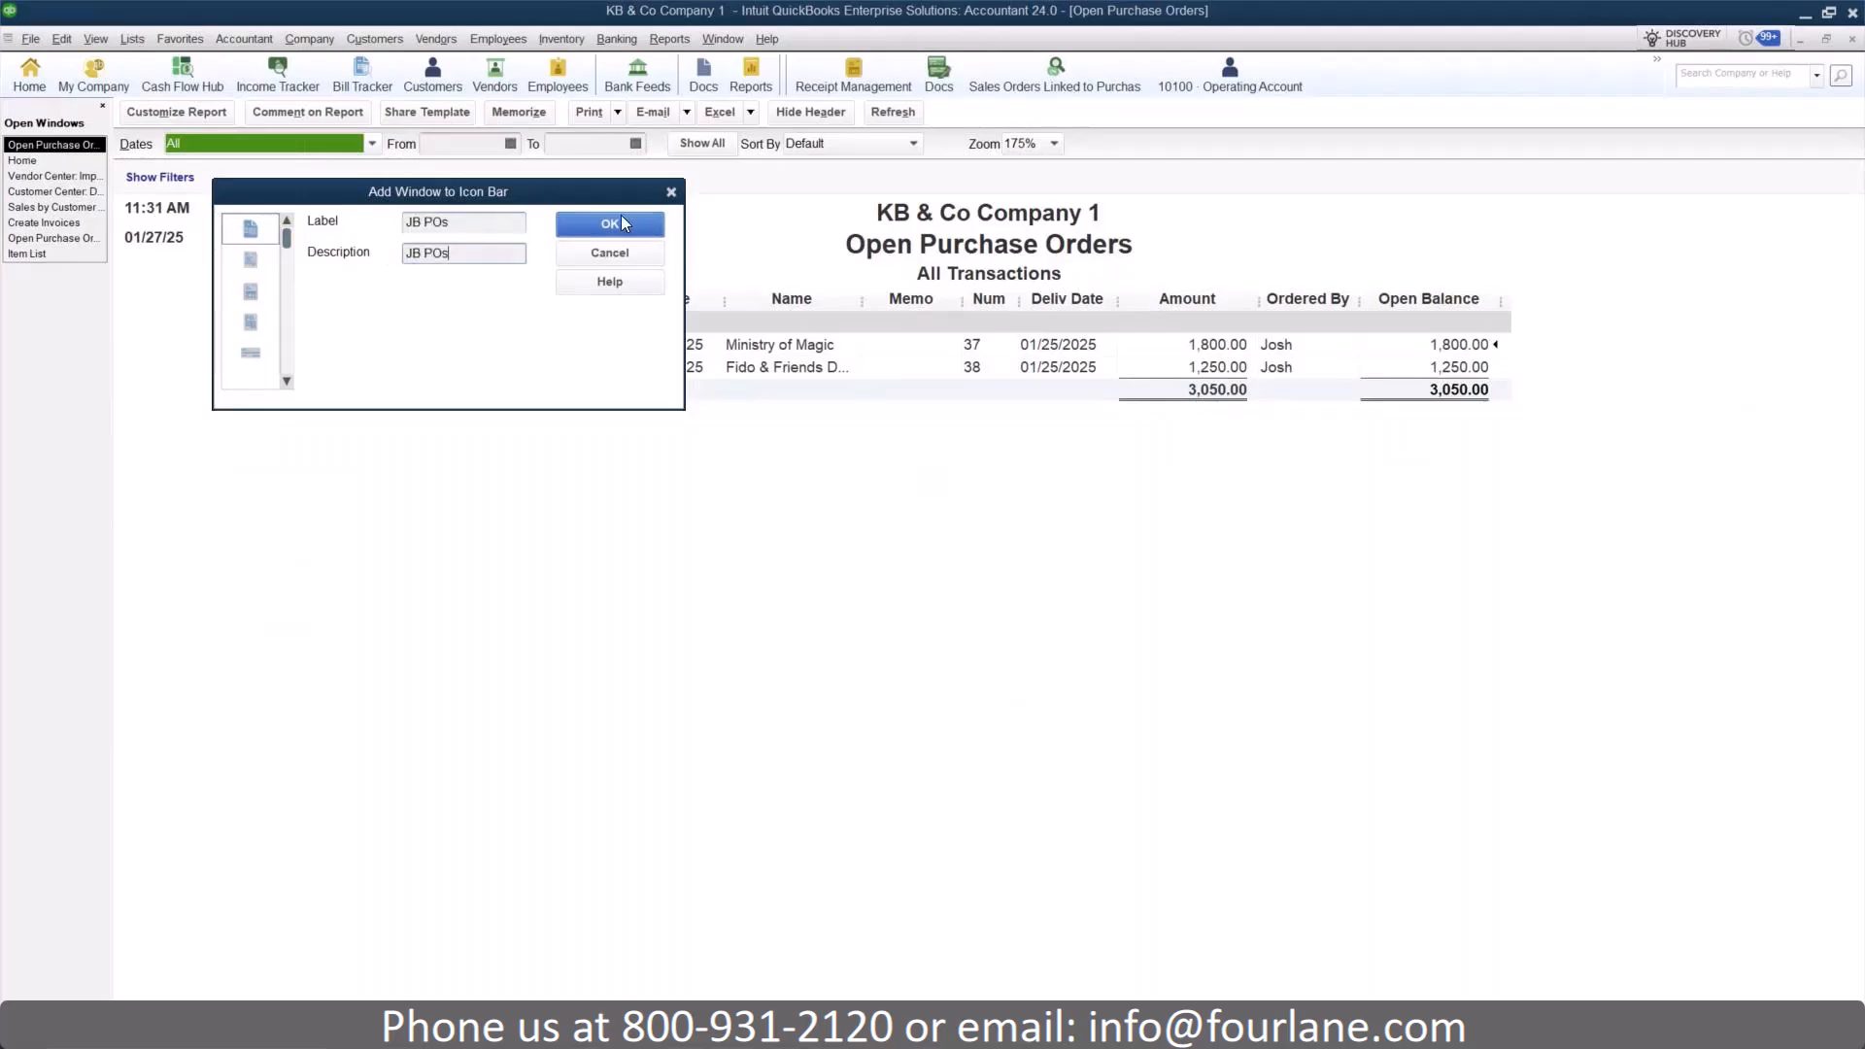
click(618, 217)
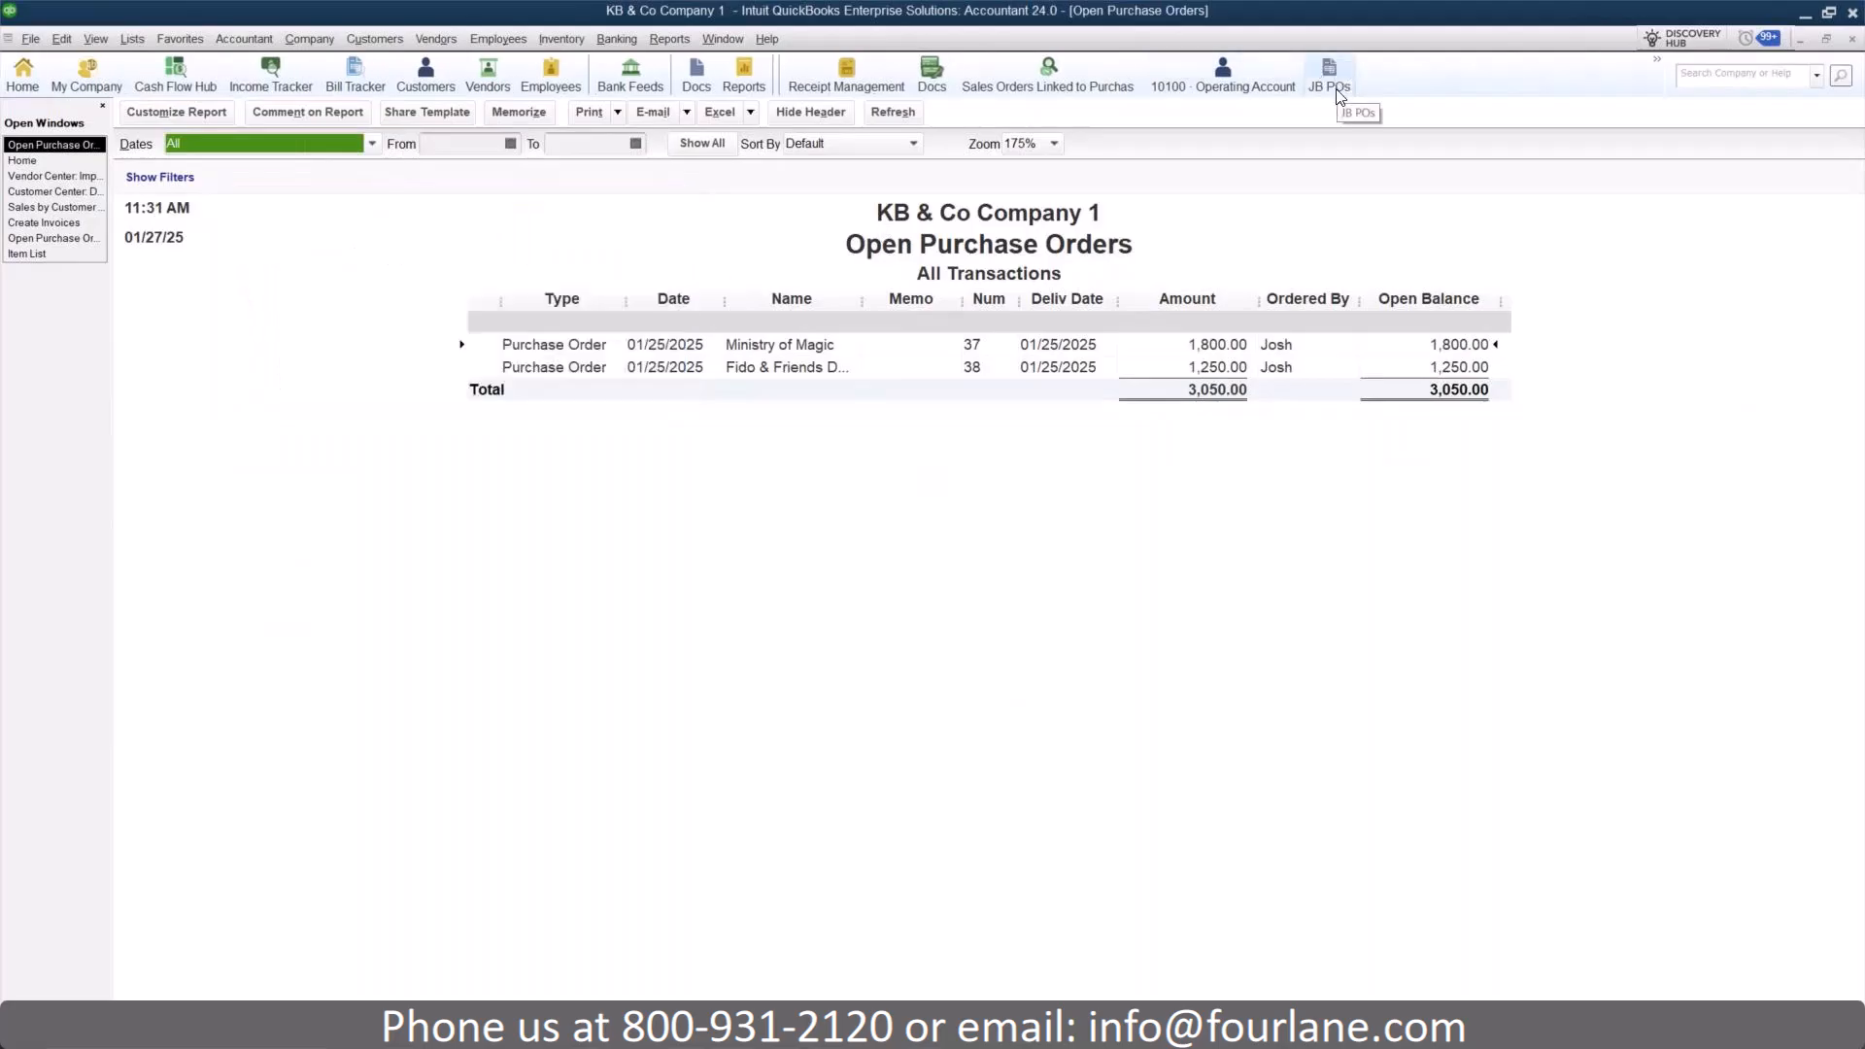
- Close the filtered report and reopen it through the JB POs shortcut
click(1851, 40)
click(1329, 73)
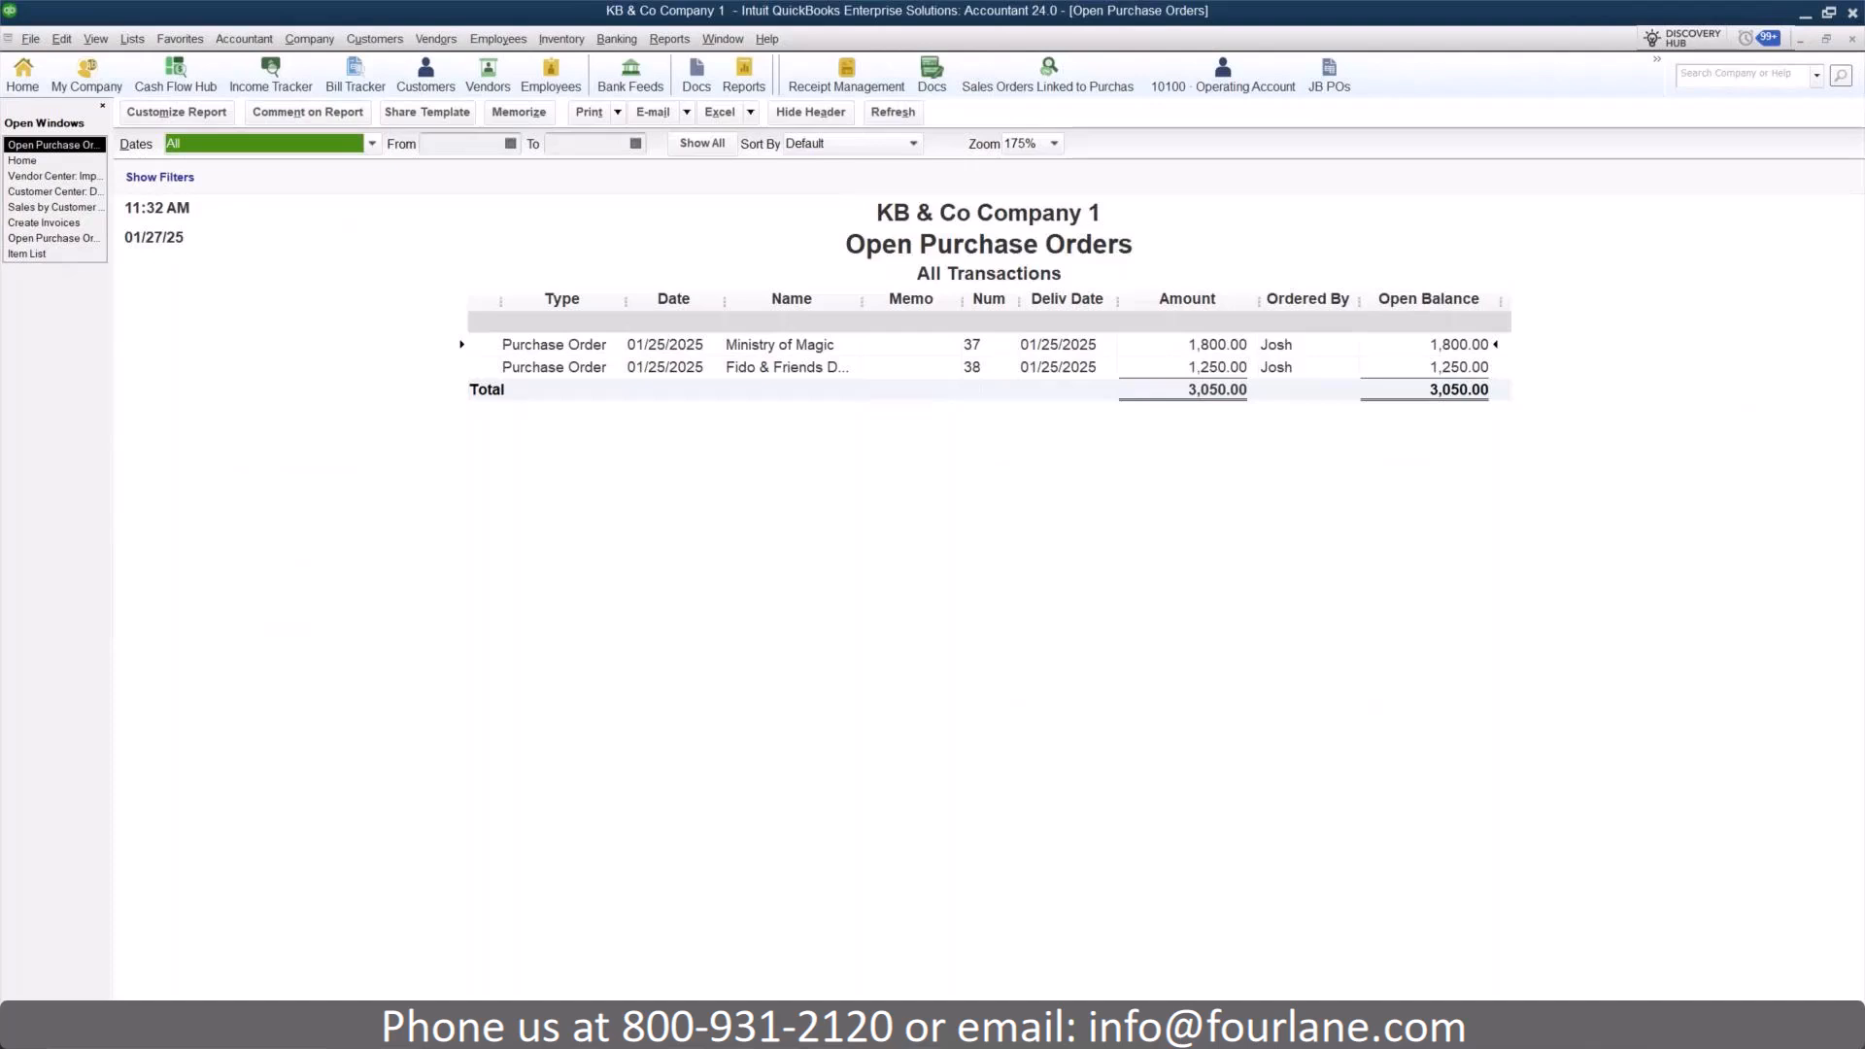
- Open the Dog Food inventory item for editing from the item list and view its custom fields
click(21, 163)
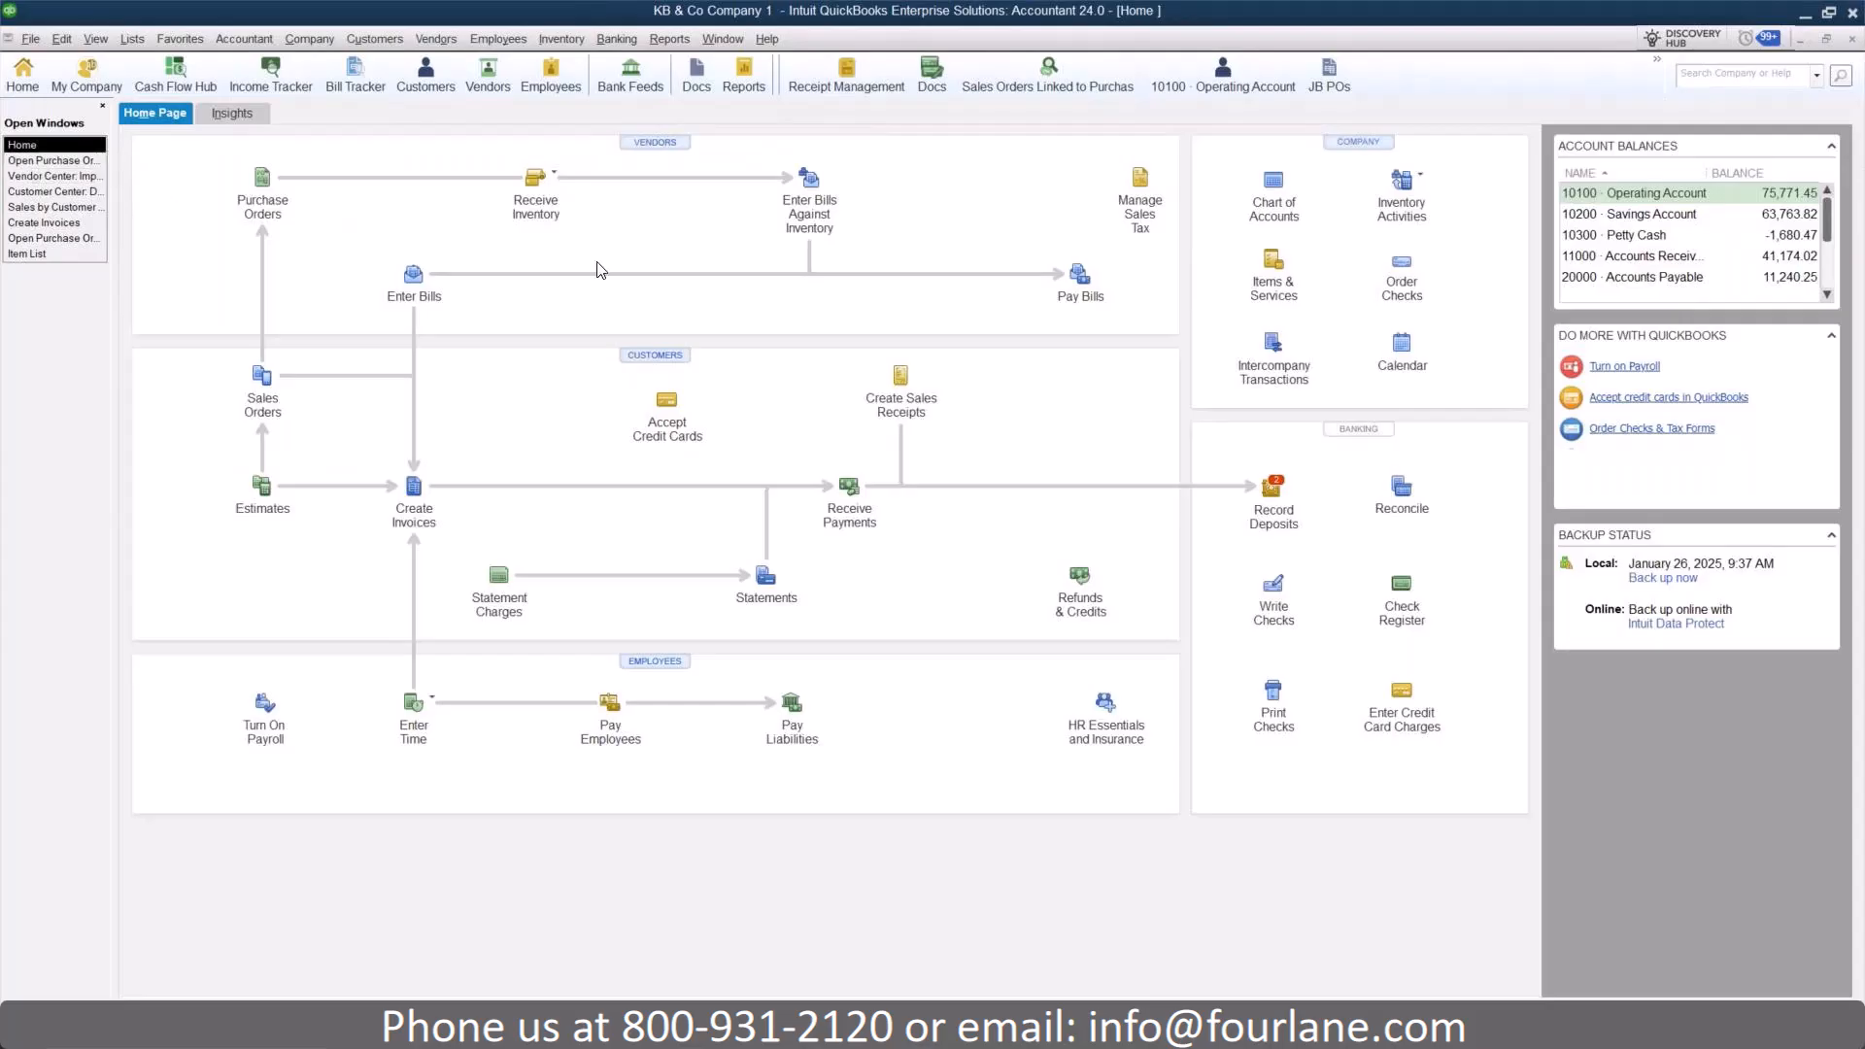
click(1280, 281)
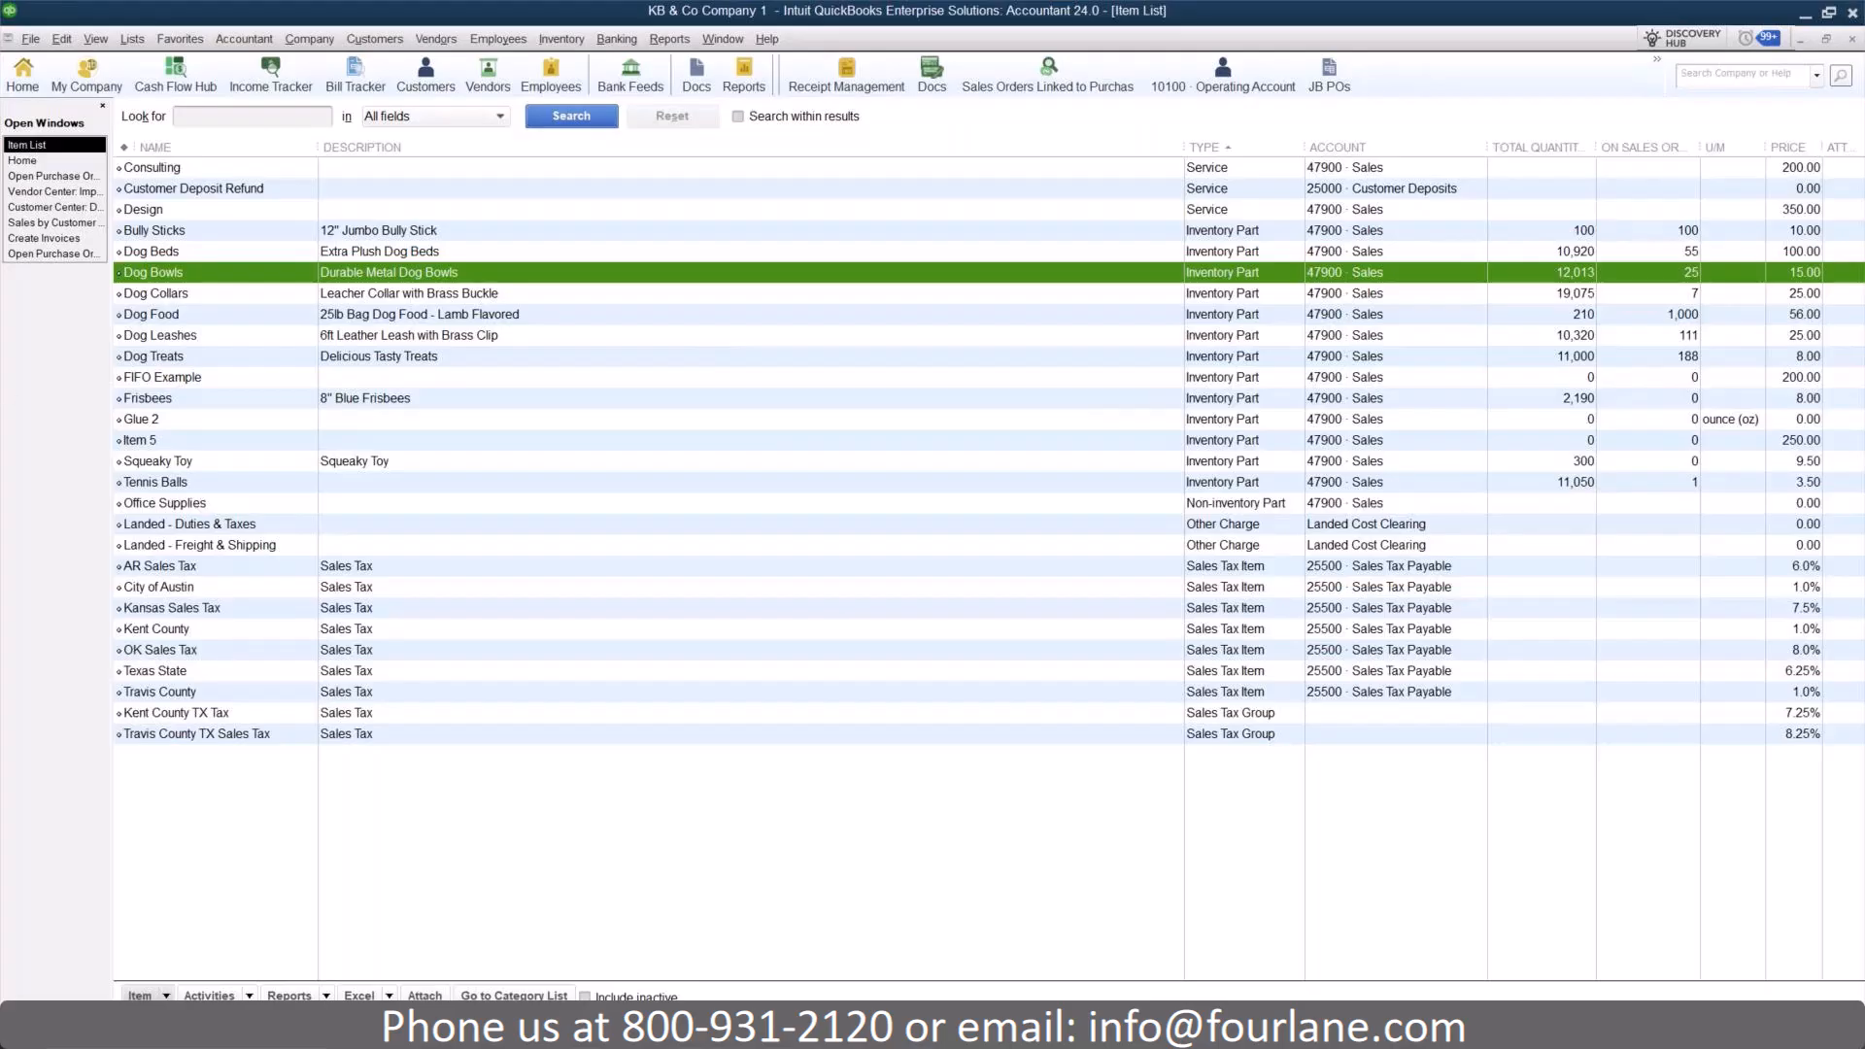
right_click(179, 317)
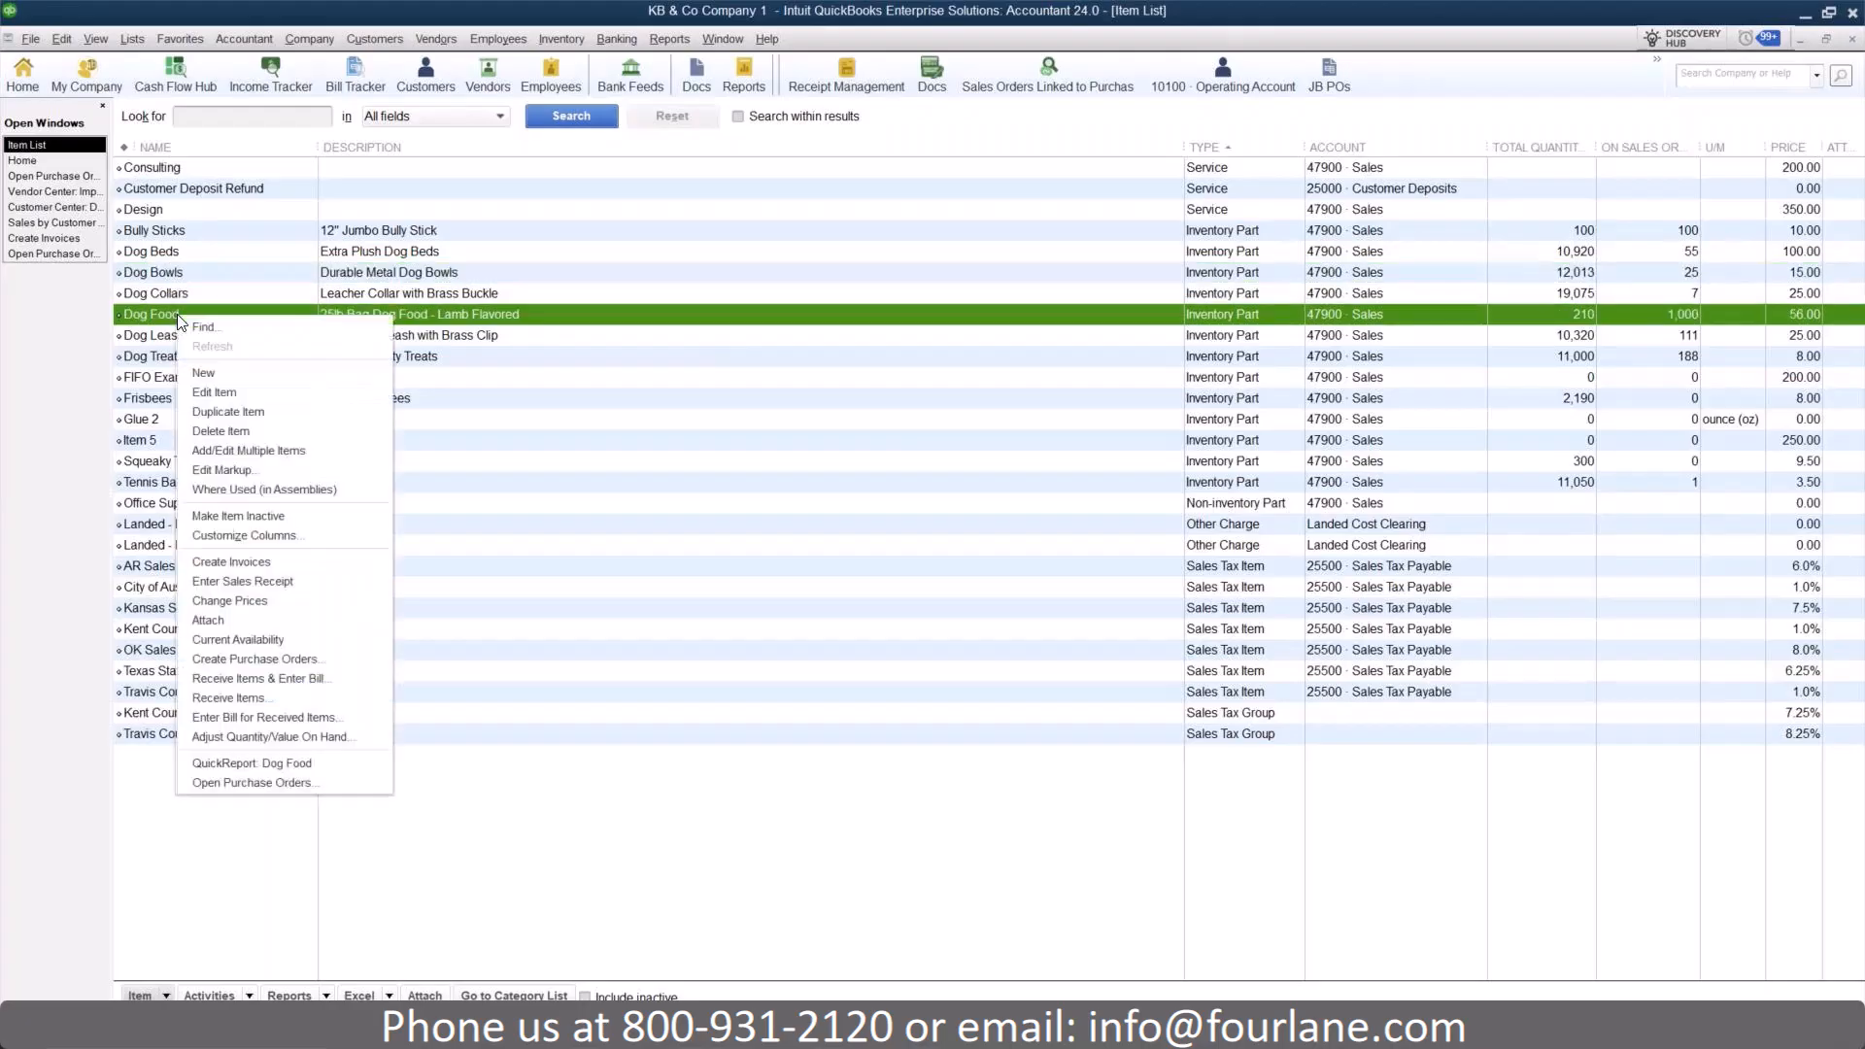
click(243, 392)
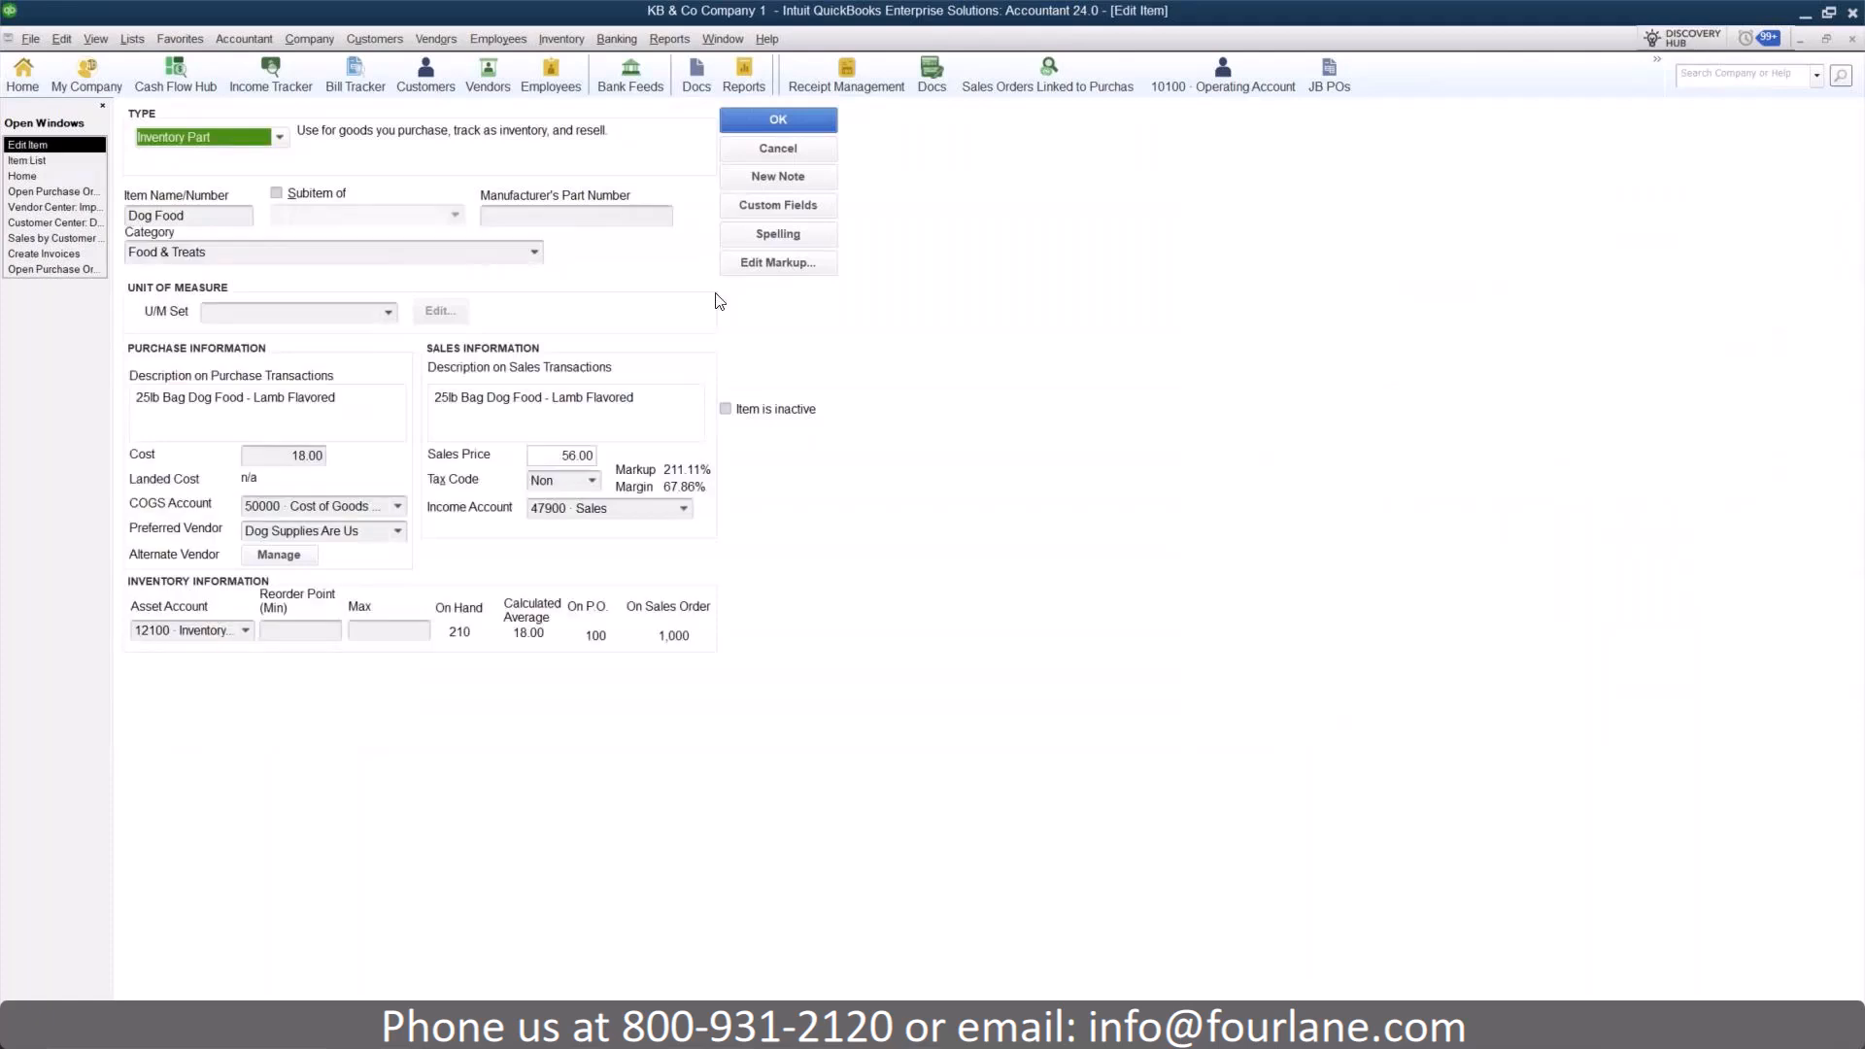
click(749, 216)
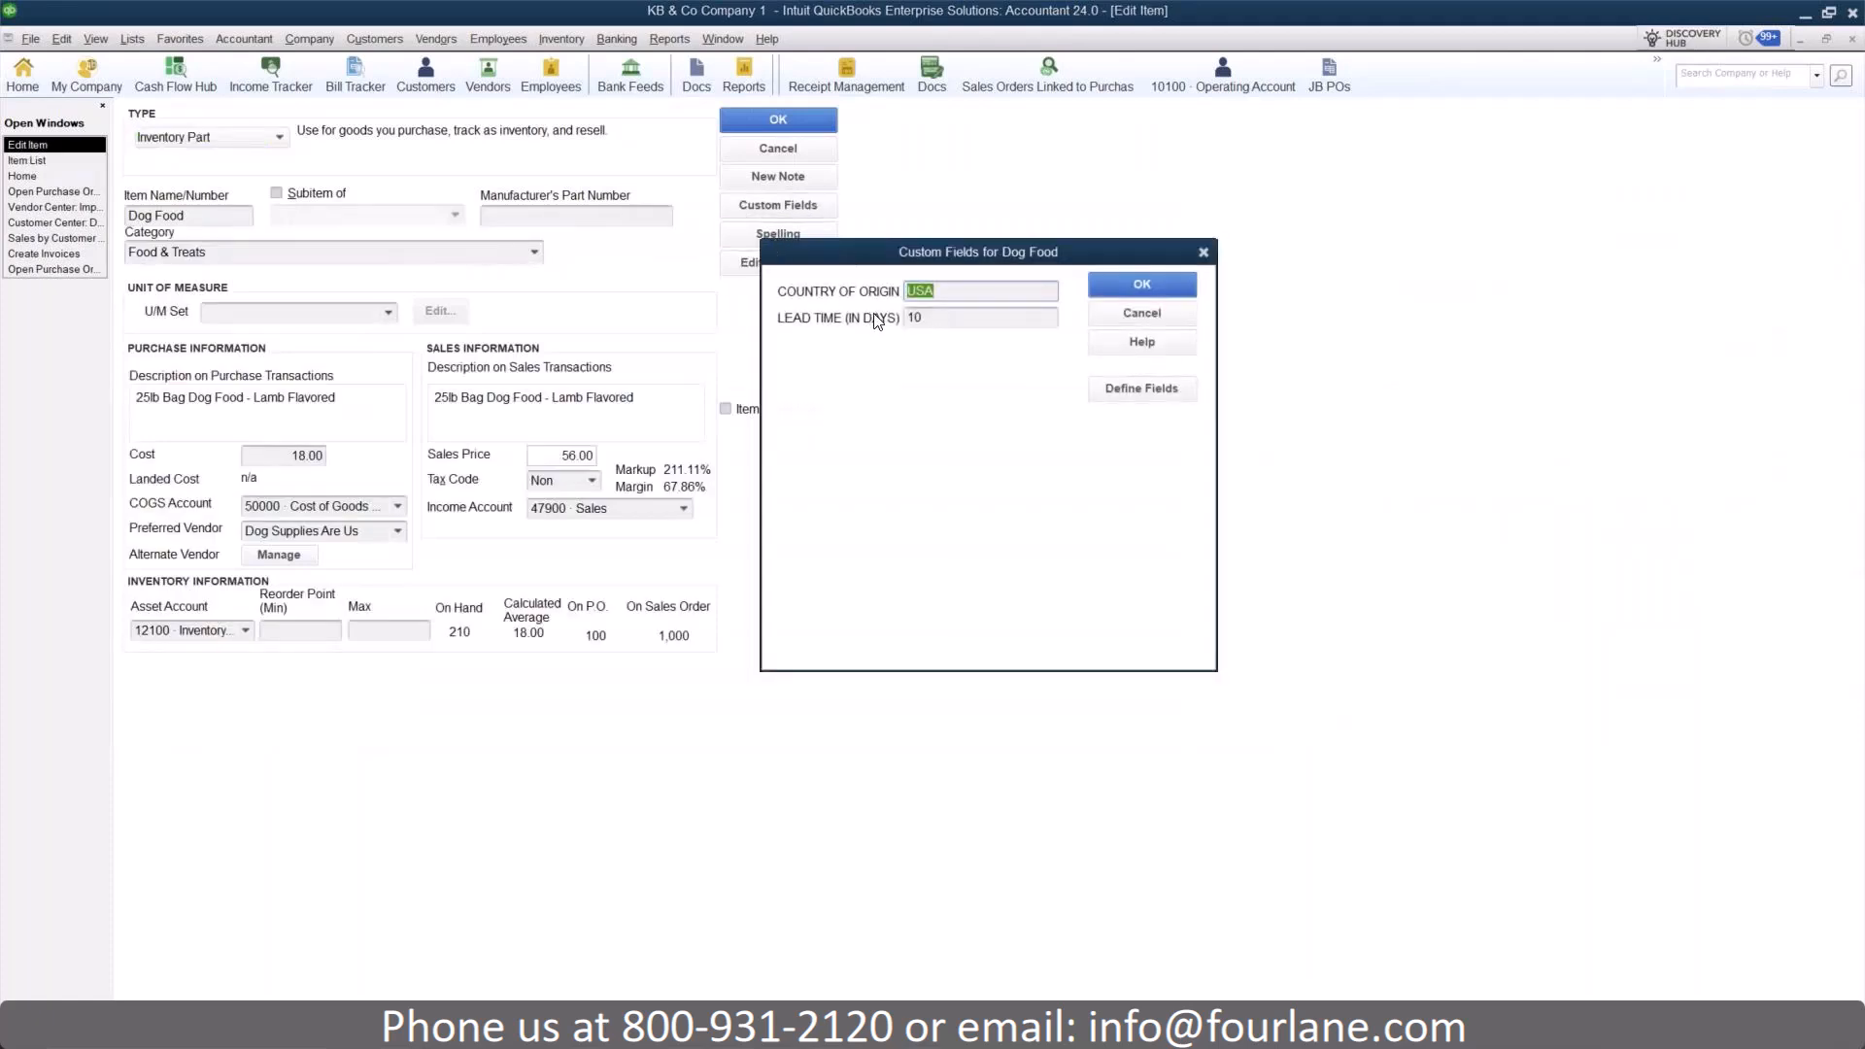
- Review the custom field setup for items and the available data types, and close the custom field windows
click(1121, 391)
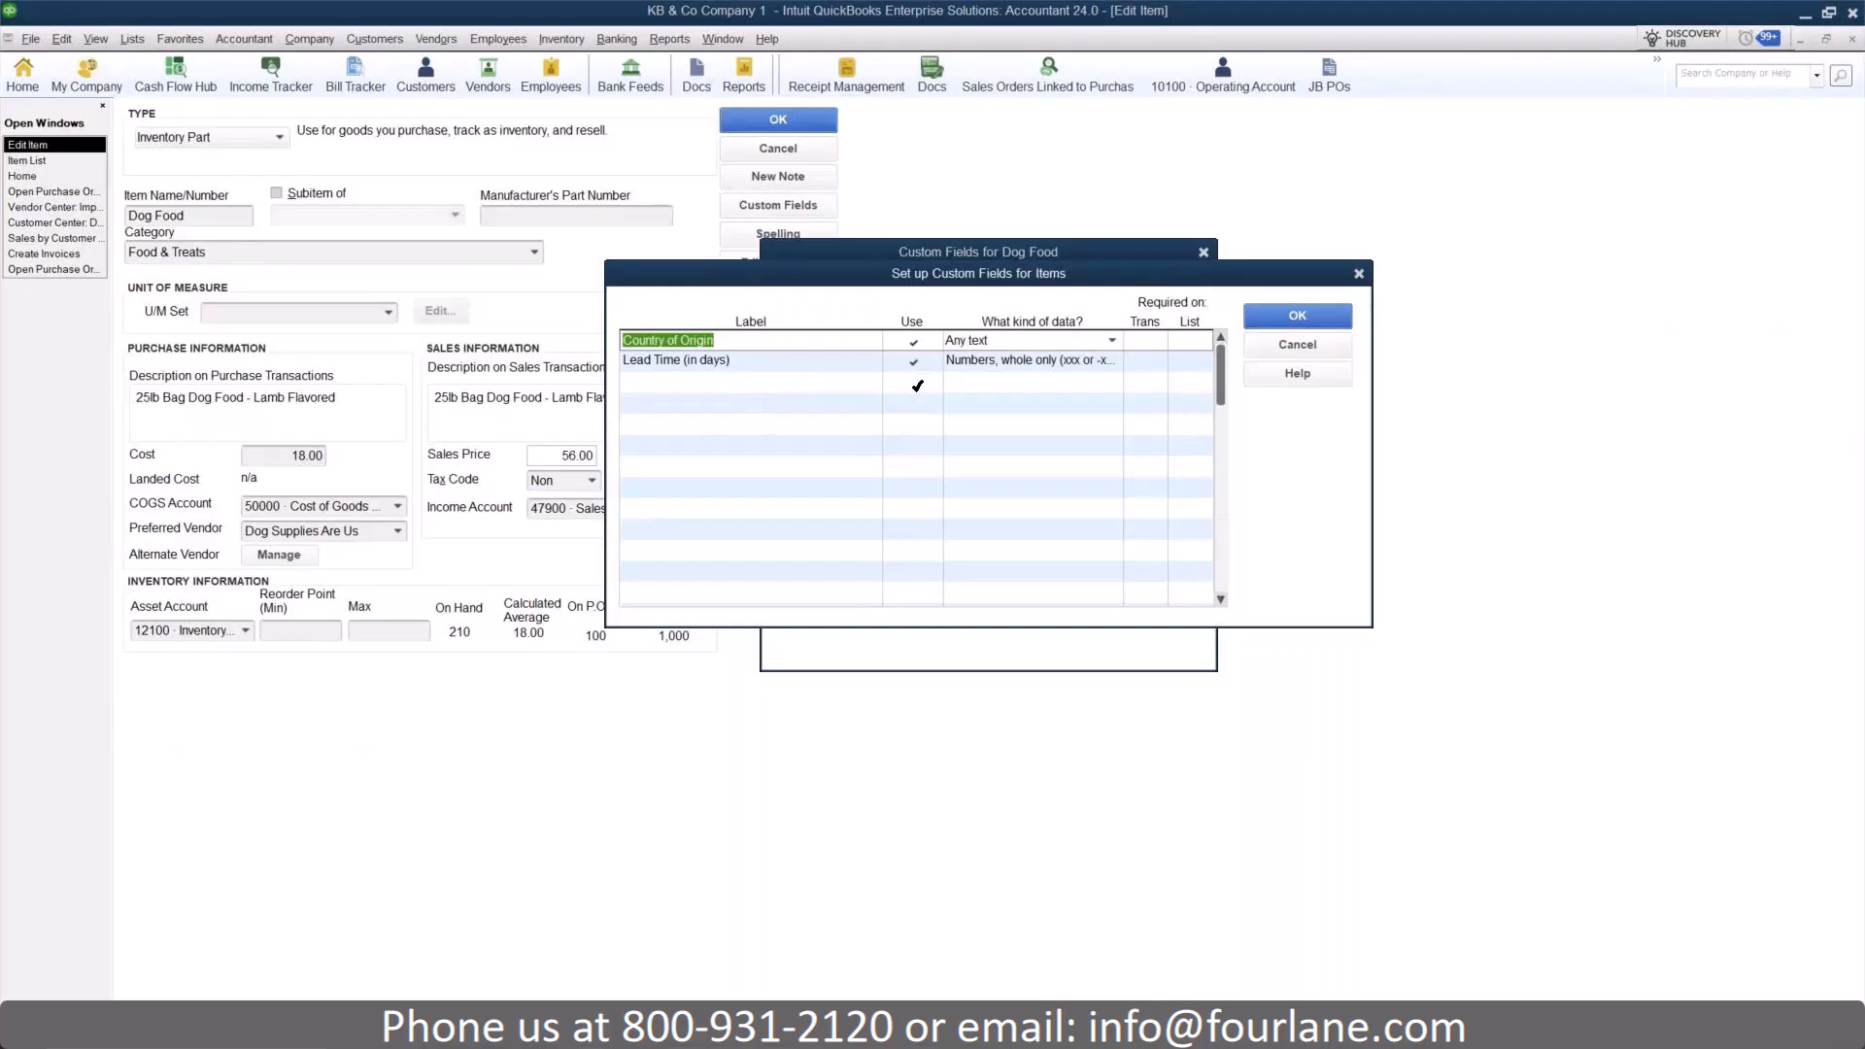
click(949, 387)
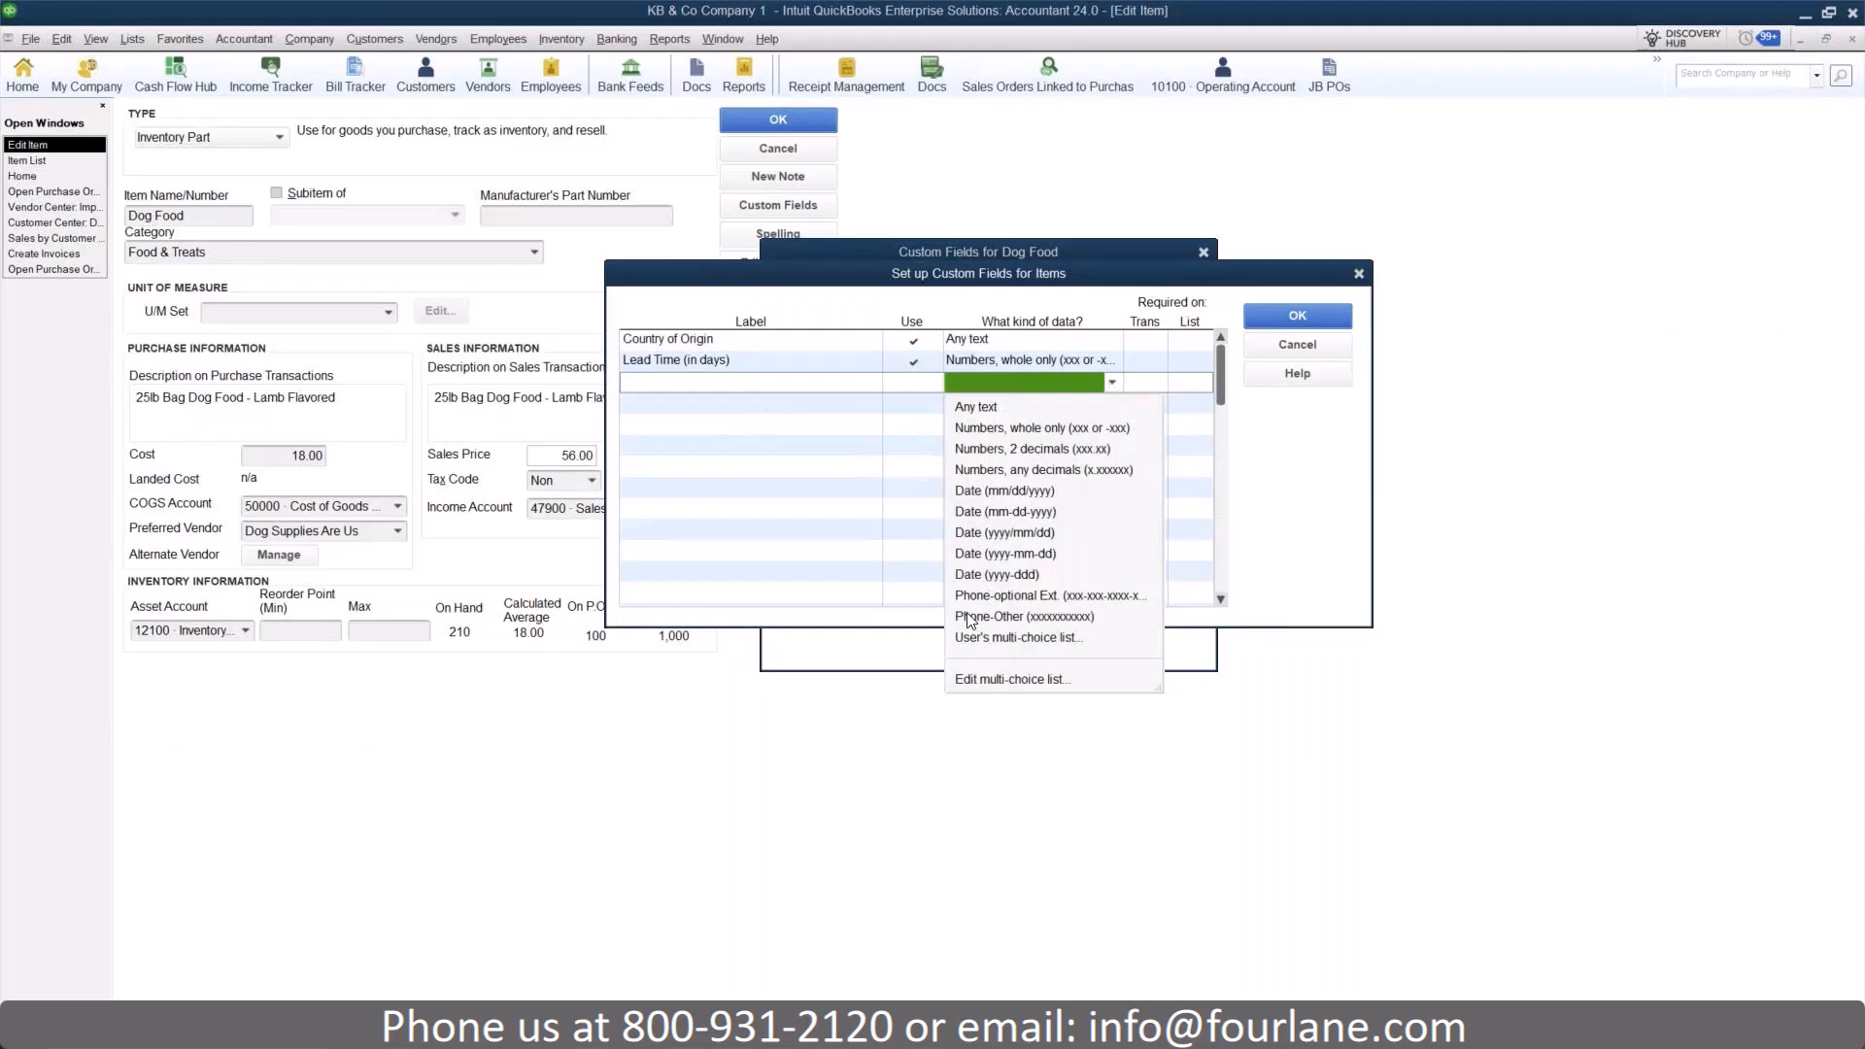
click(1025, 285)
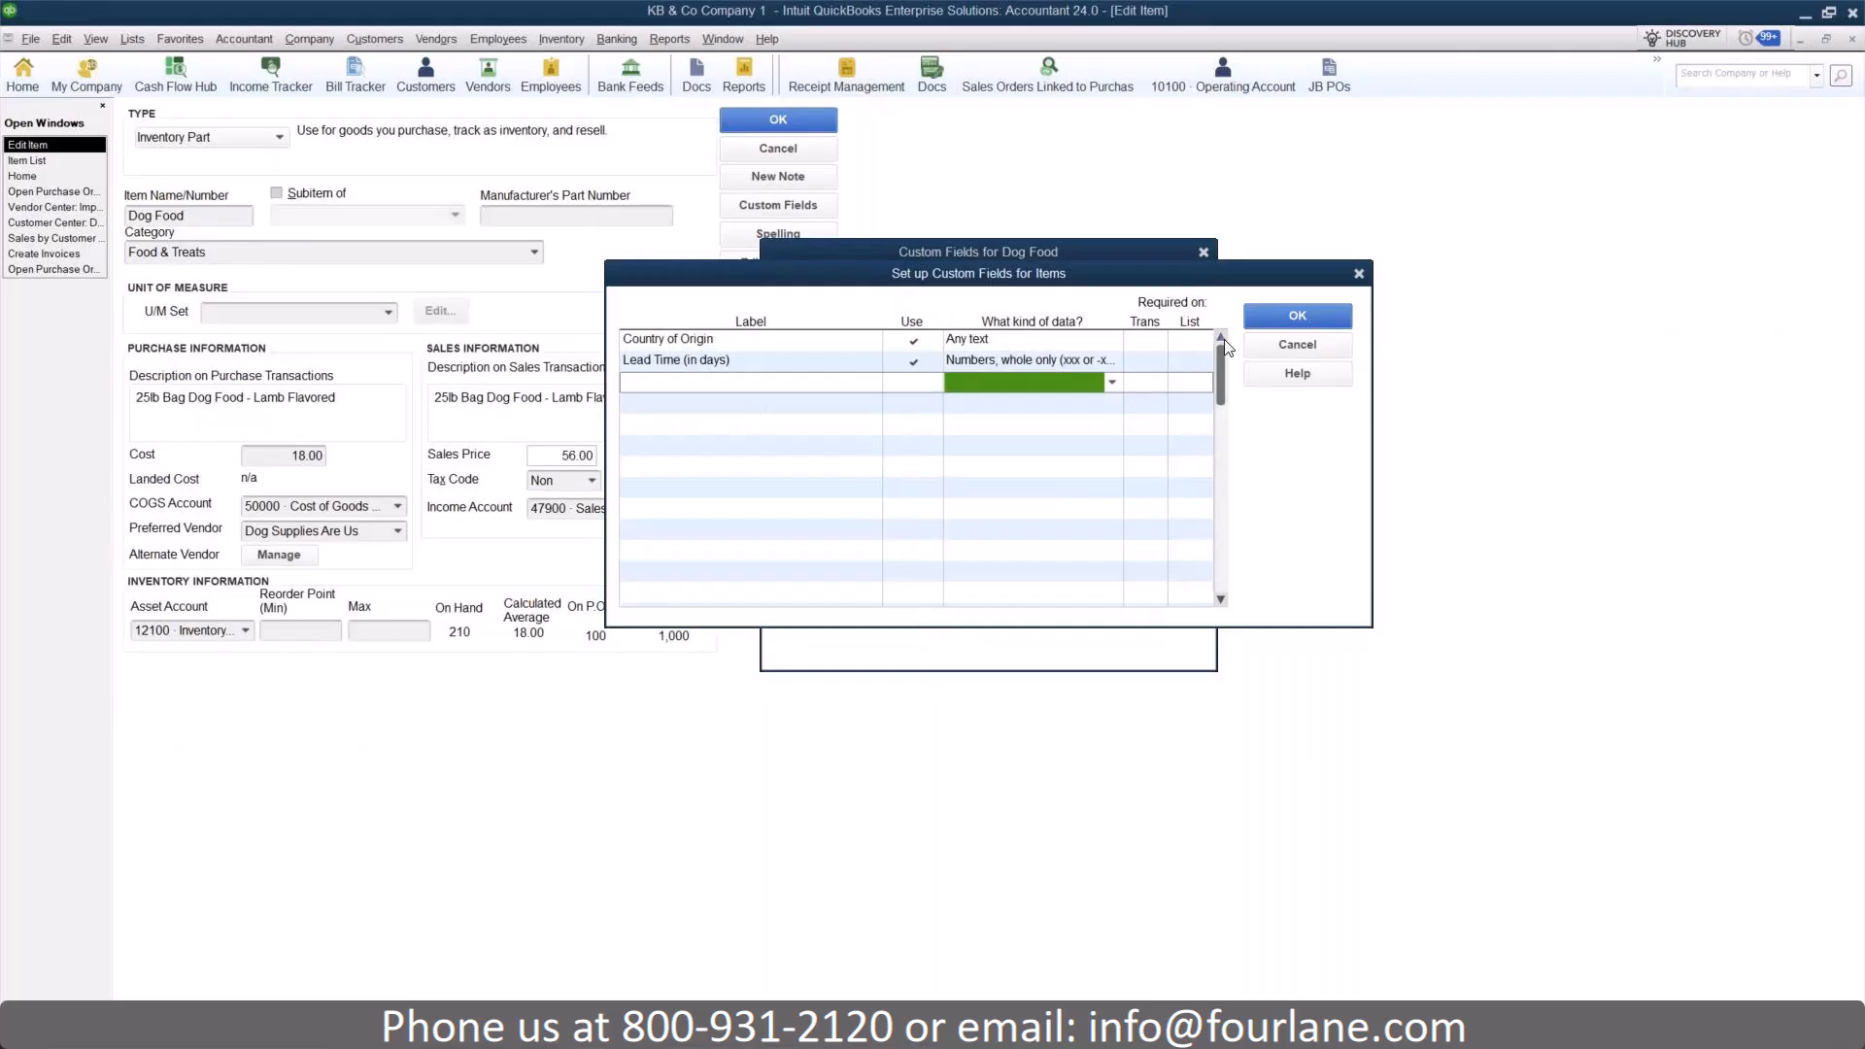
click(1272, 316)
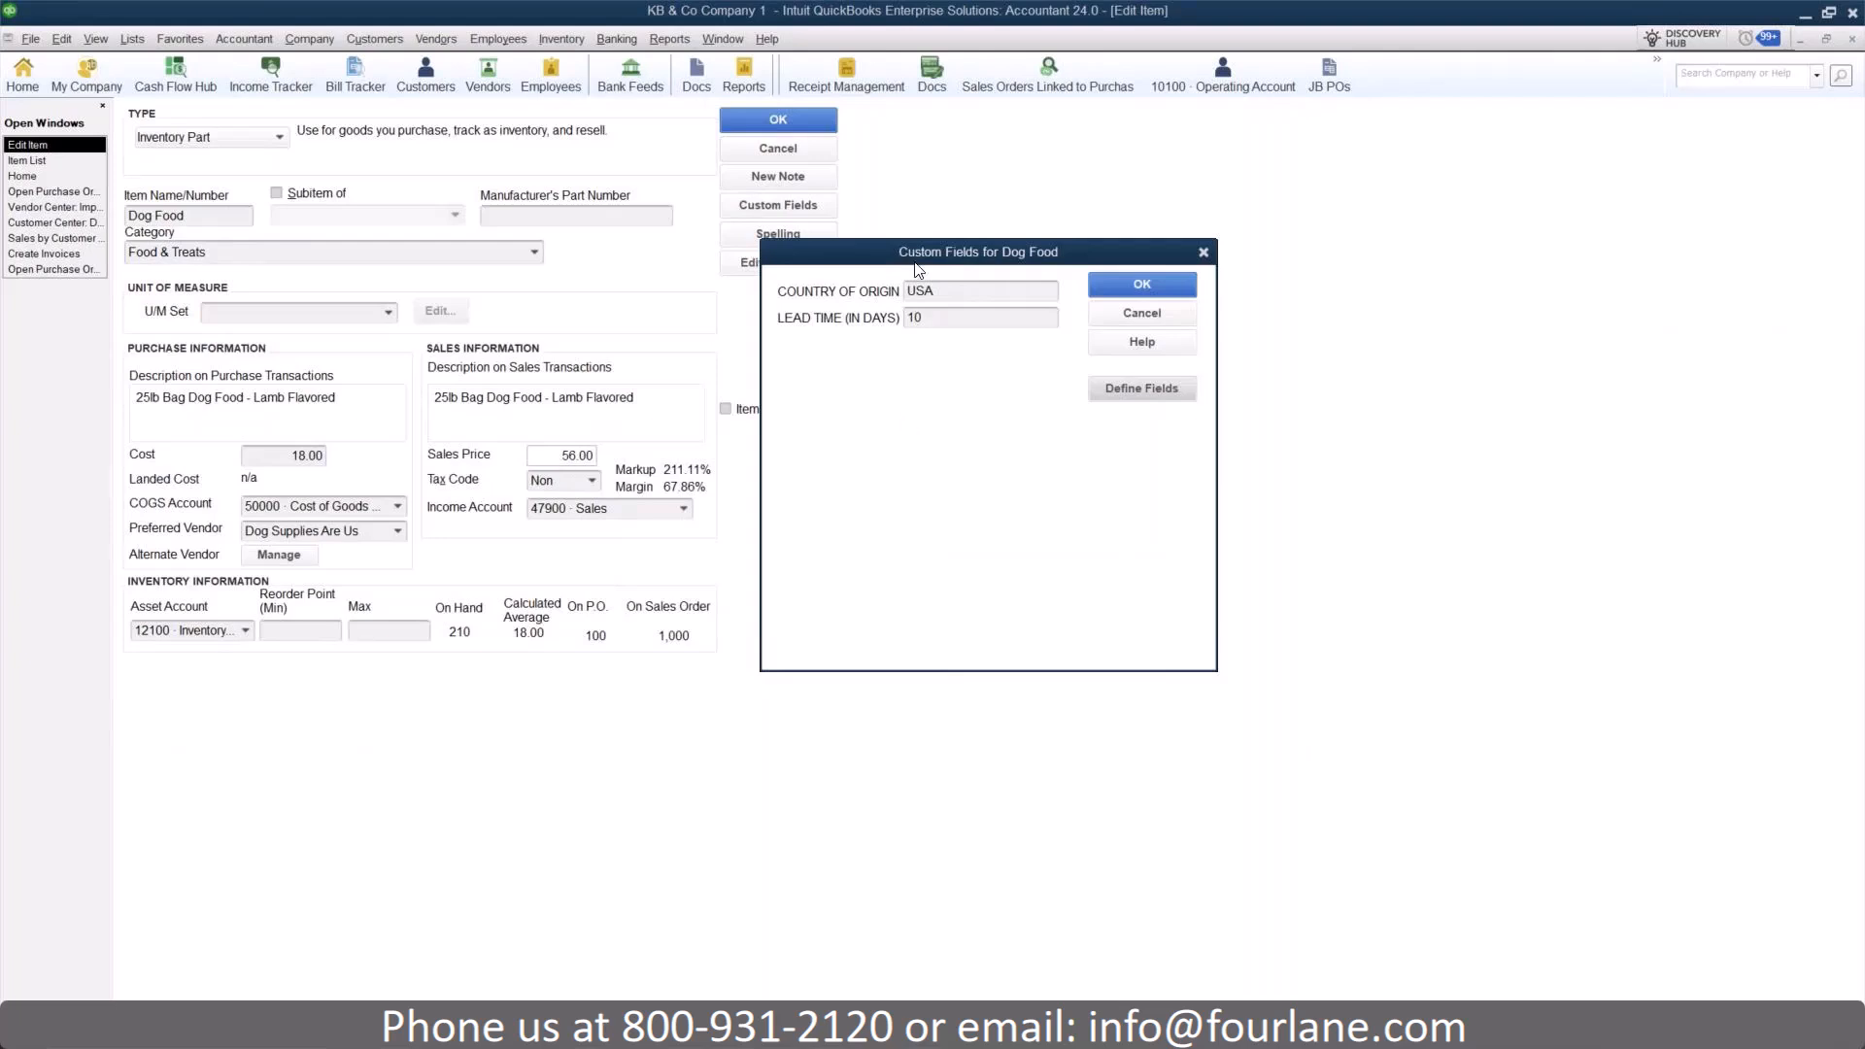
click(1115, 292)
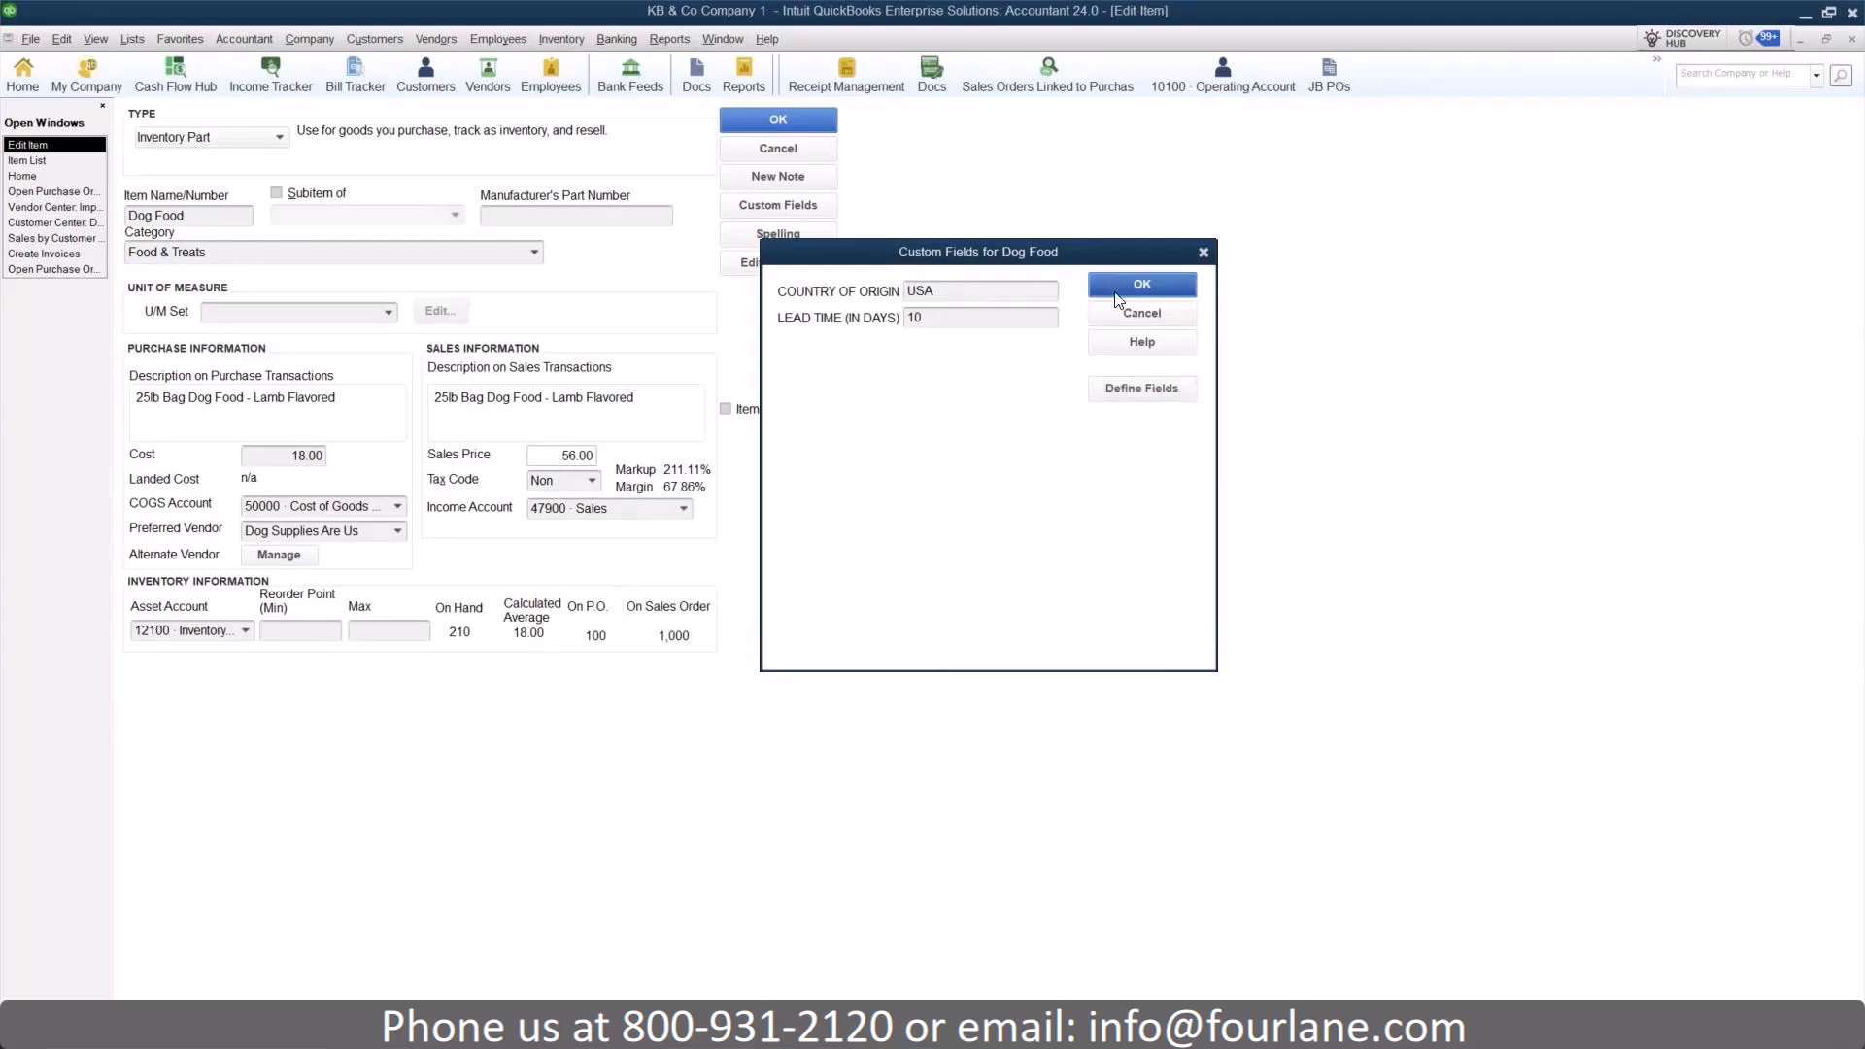
- Start a new purchase order for the vendor Dog Supplies Are Us
click(59, 176)
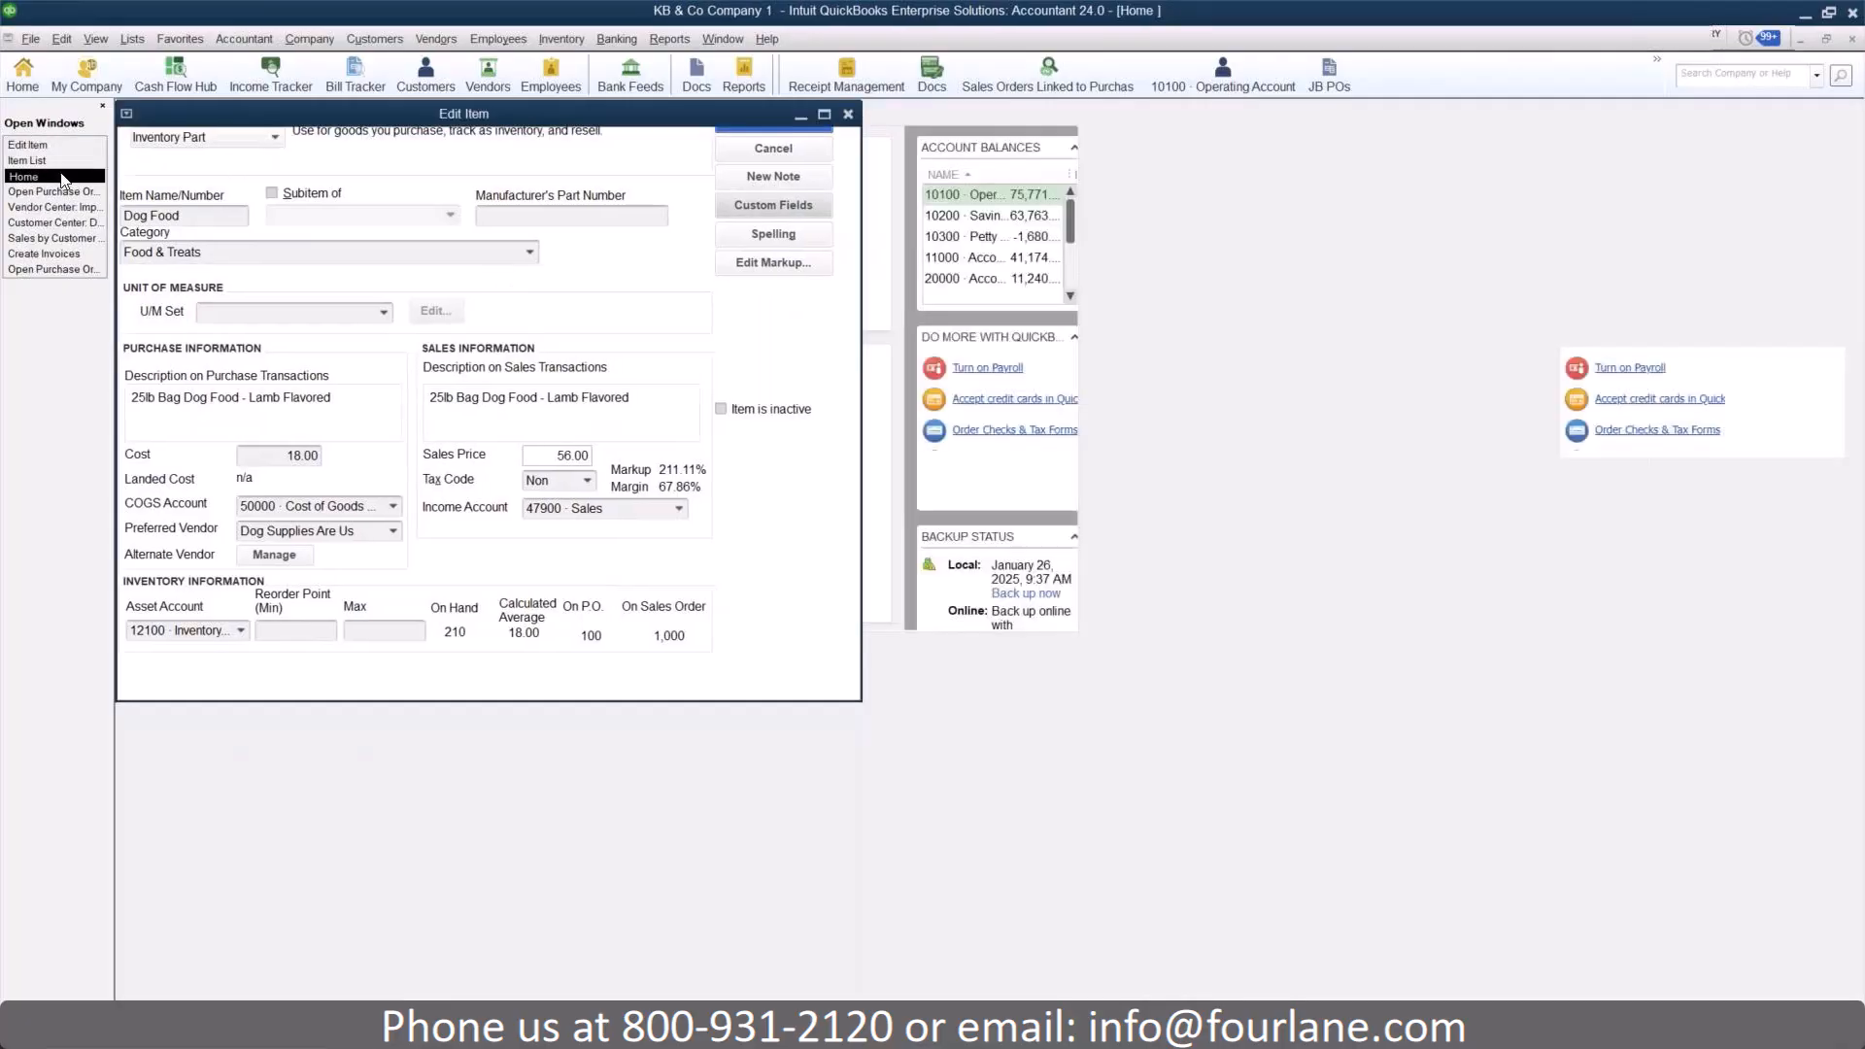
click(261, 207)
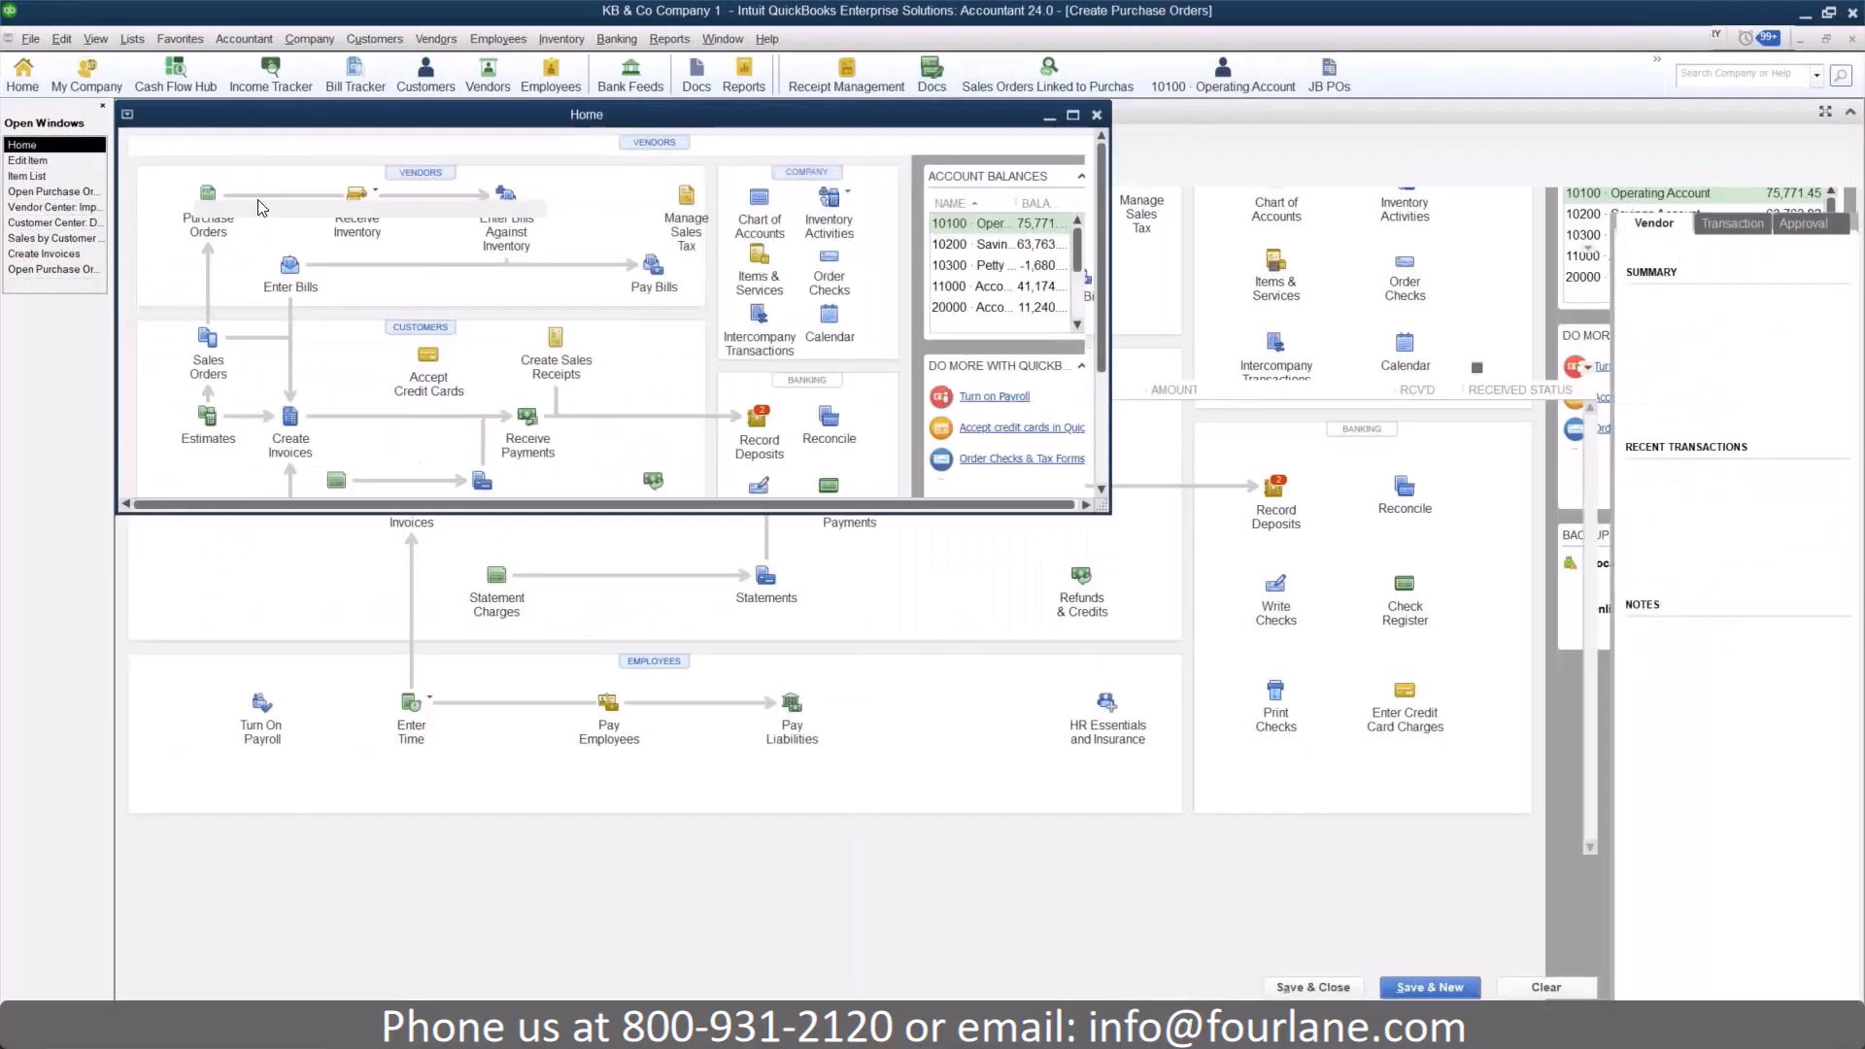
click(552, 213)
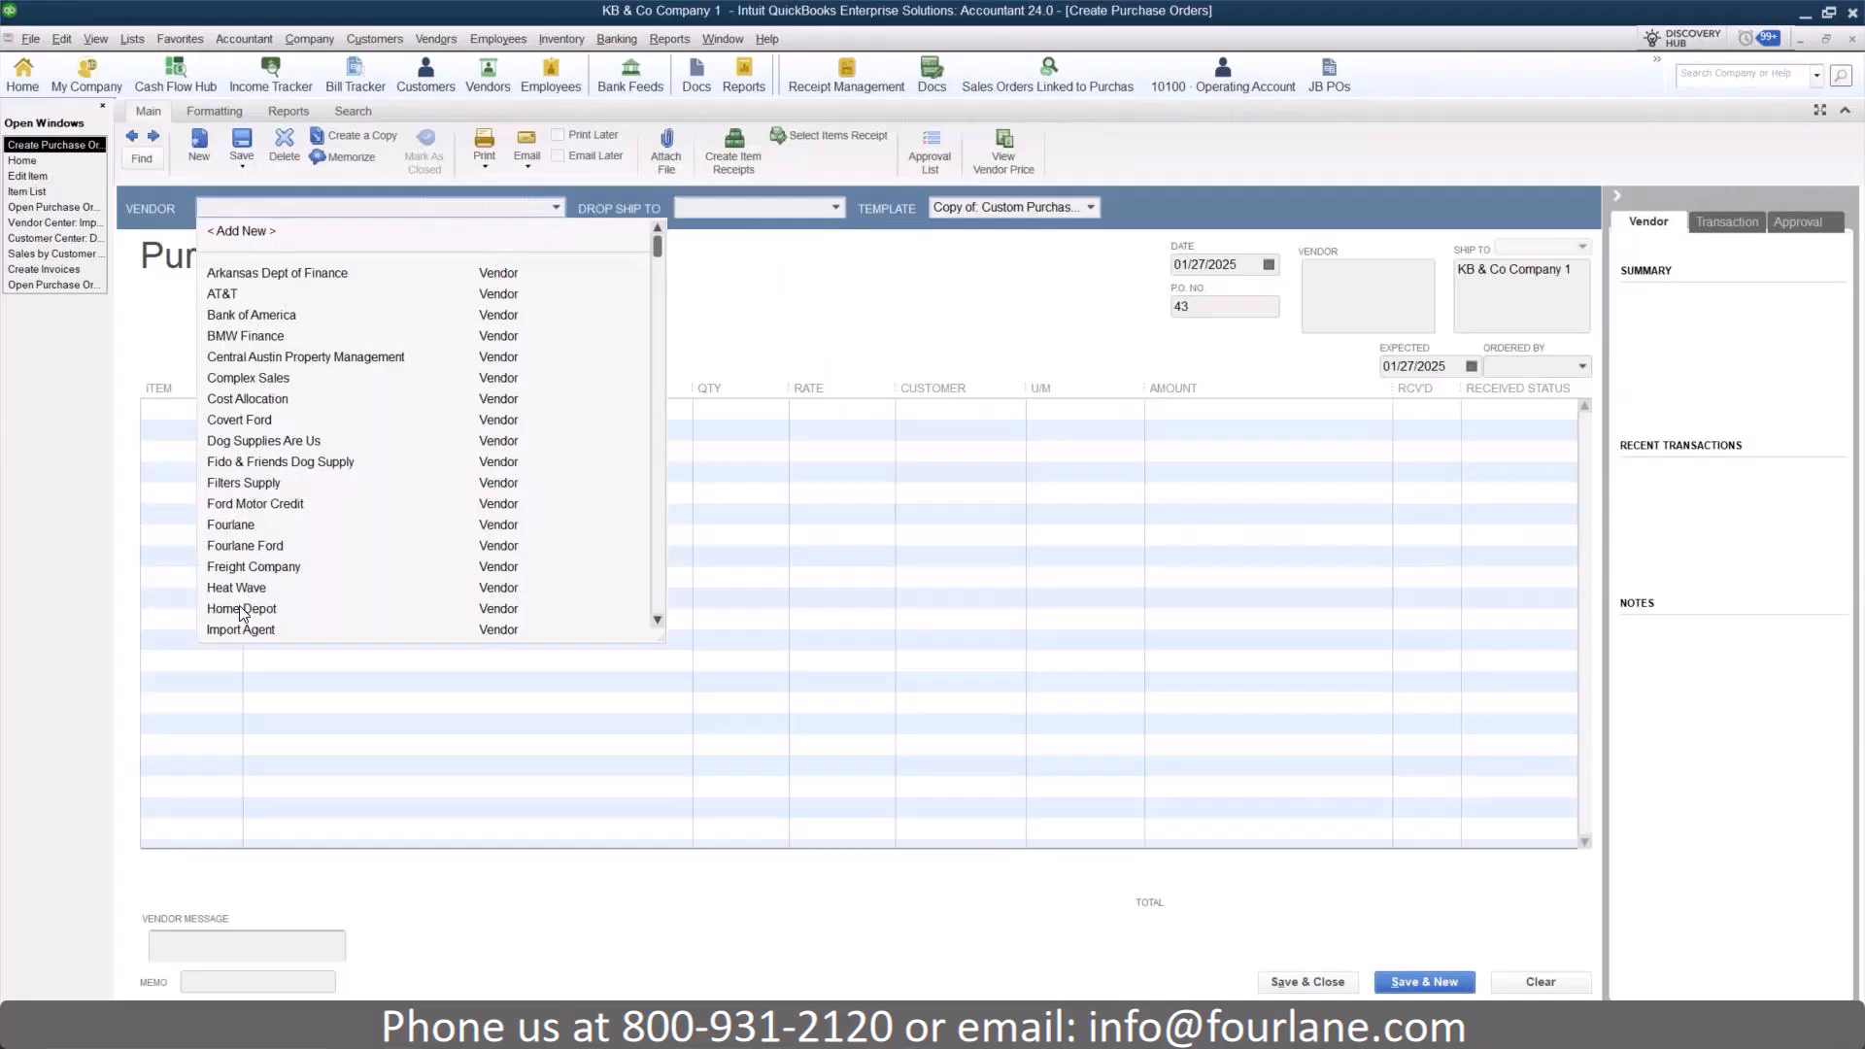
click(249, 442)
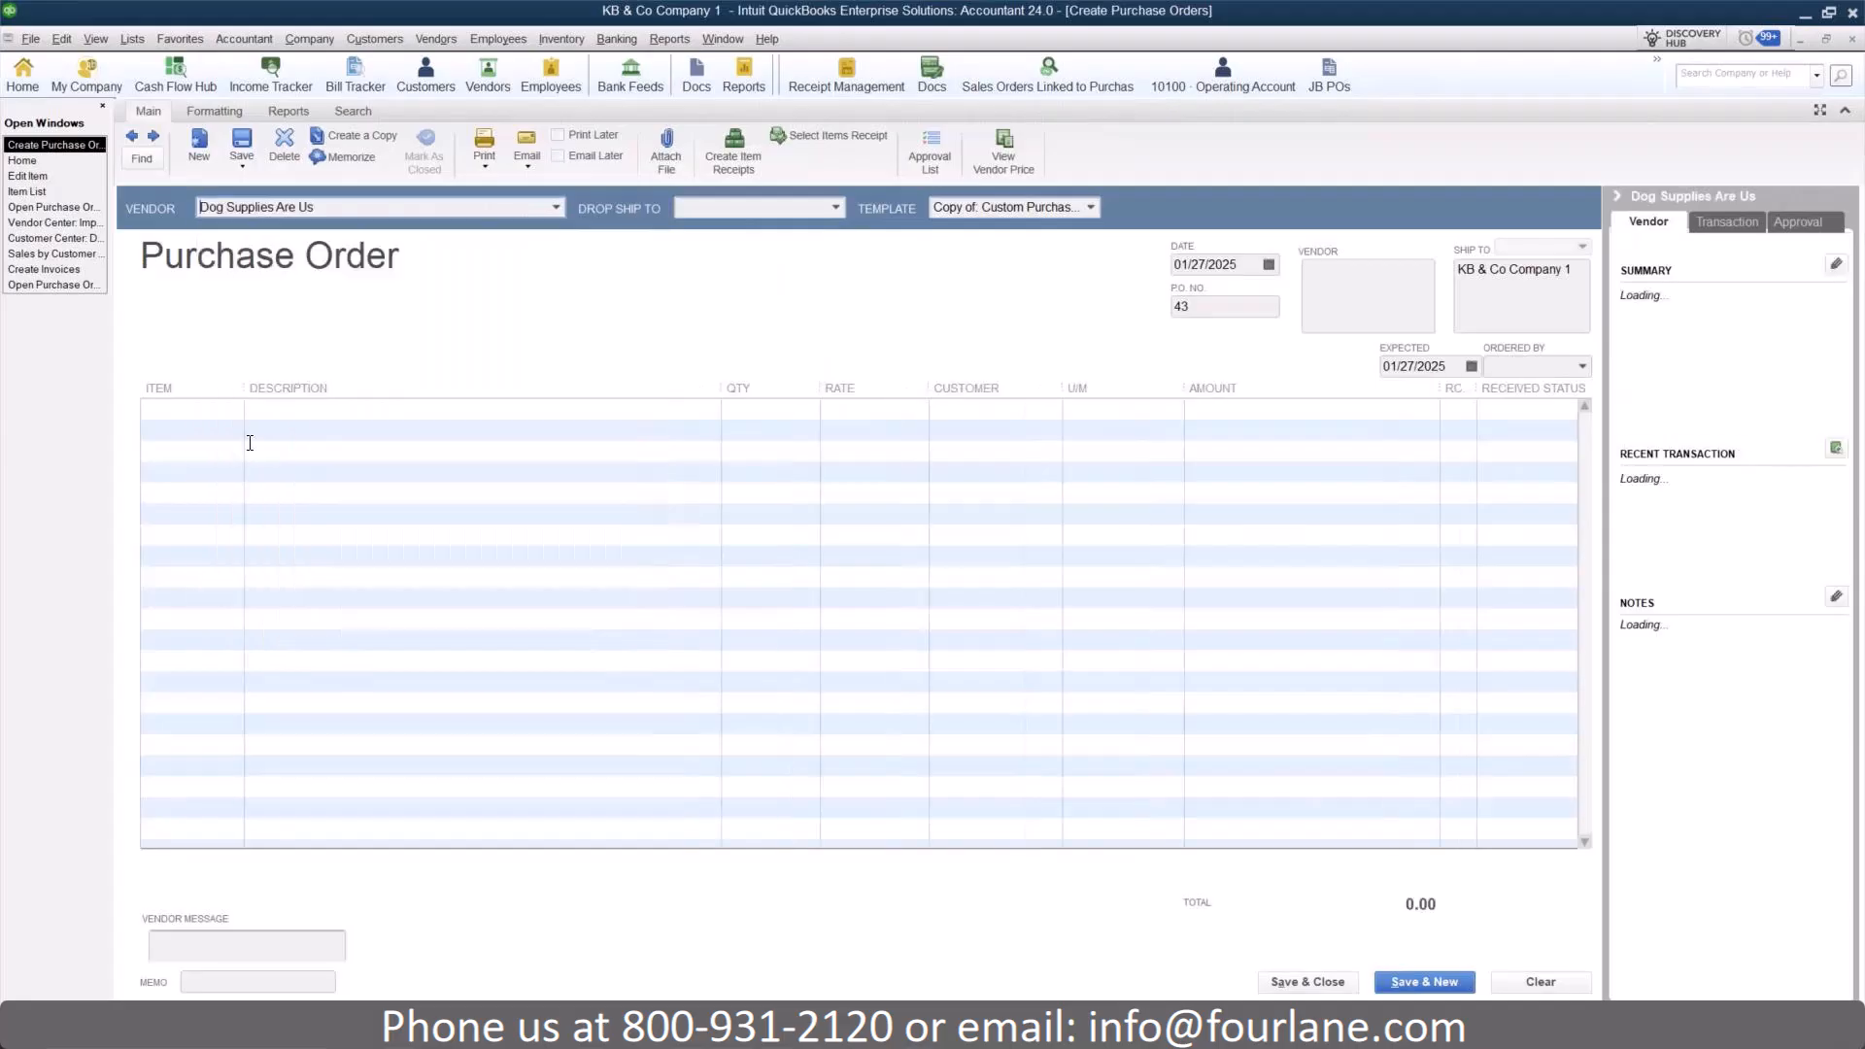
- Add the Dog Food item to the purchase order with a quantity of 100
click(165, 405)
text(Dog Food)
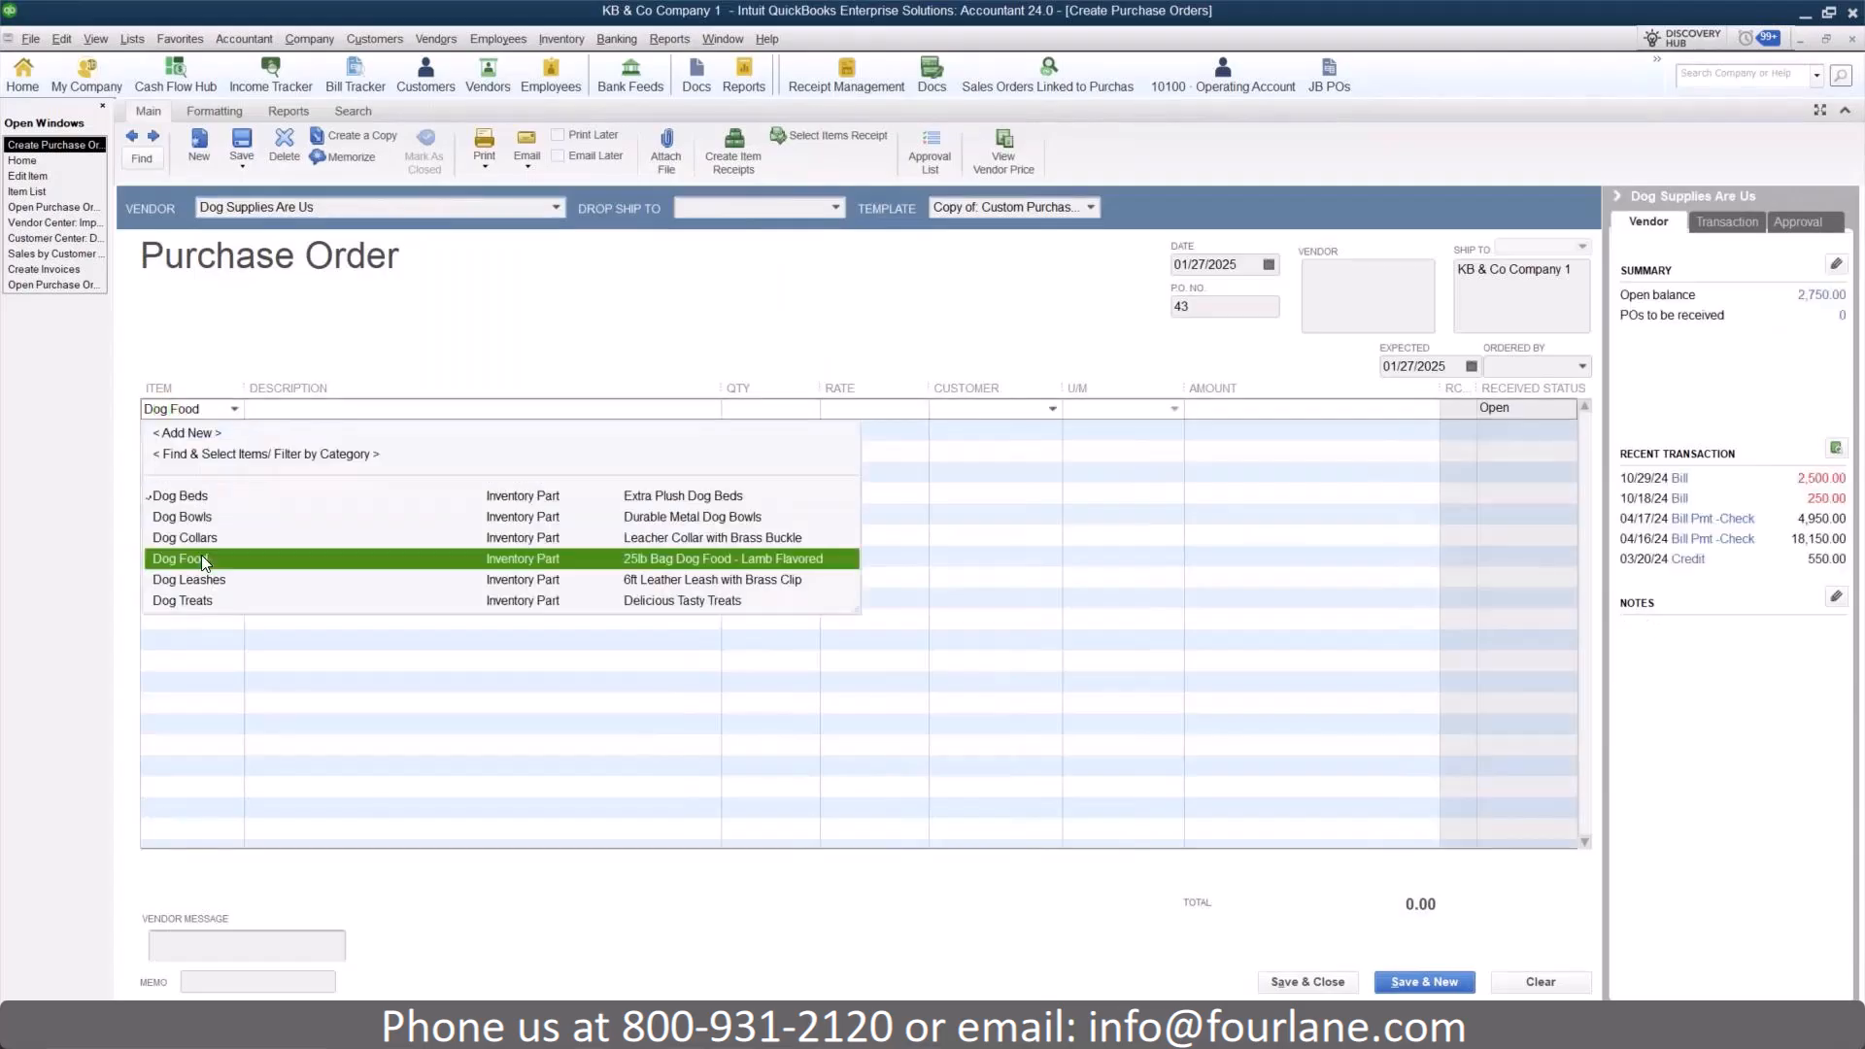
click(201, 556)
click(736, 409)
text(100)
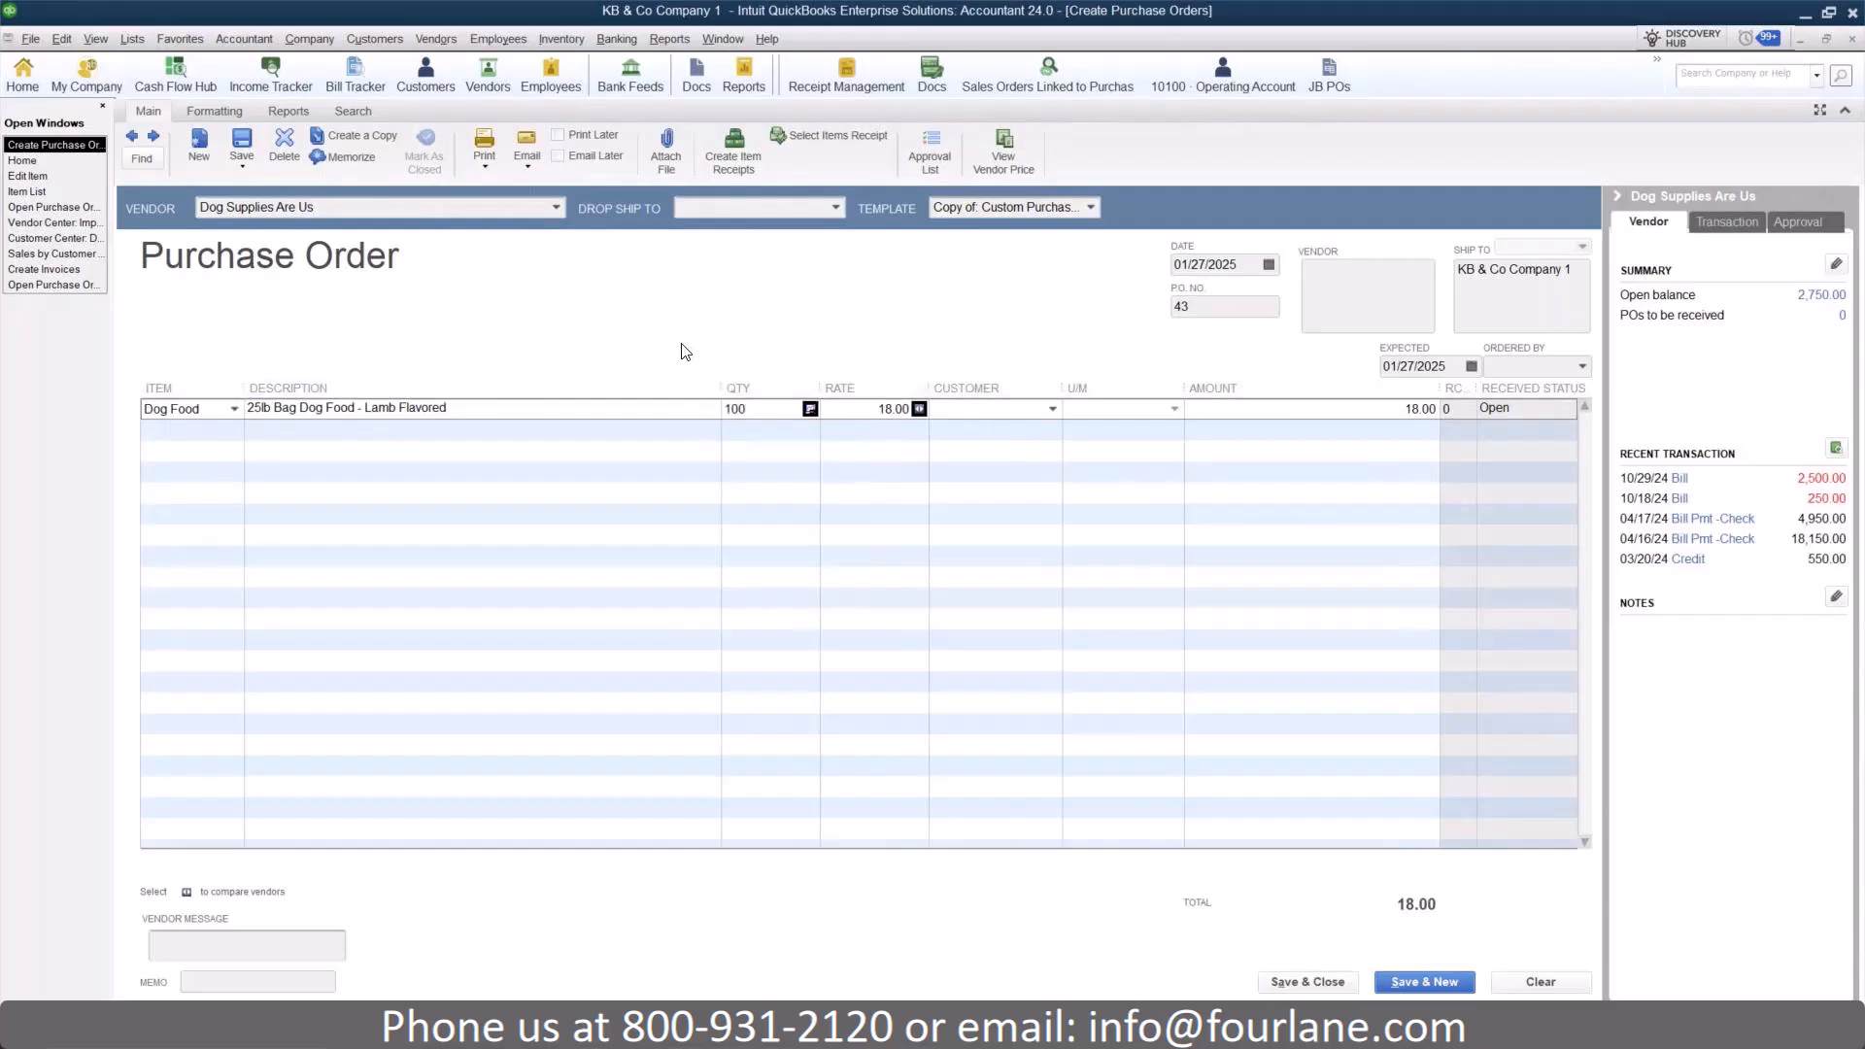
- Cancel editing the Dog Food item, and save and close the Dog Supplies Are Us purchase order
click(29, 176)
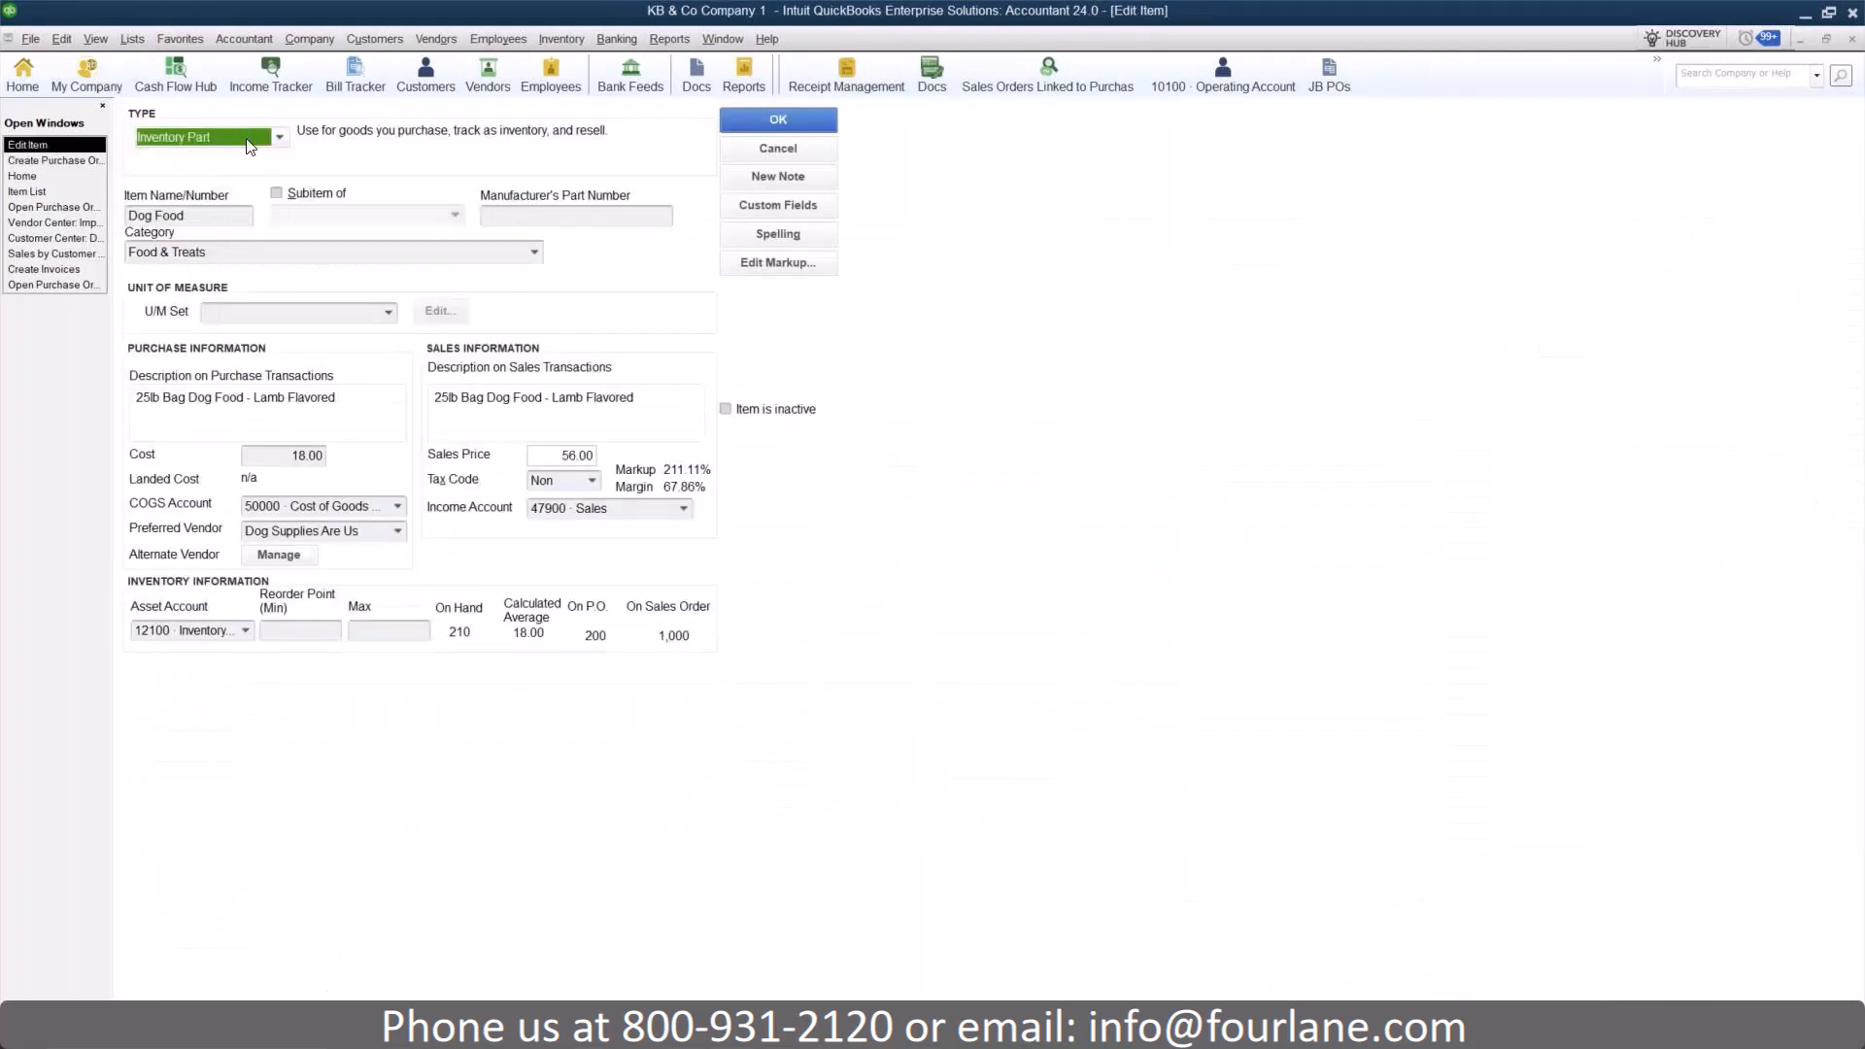
click(764, 147)
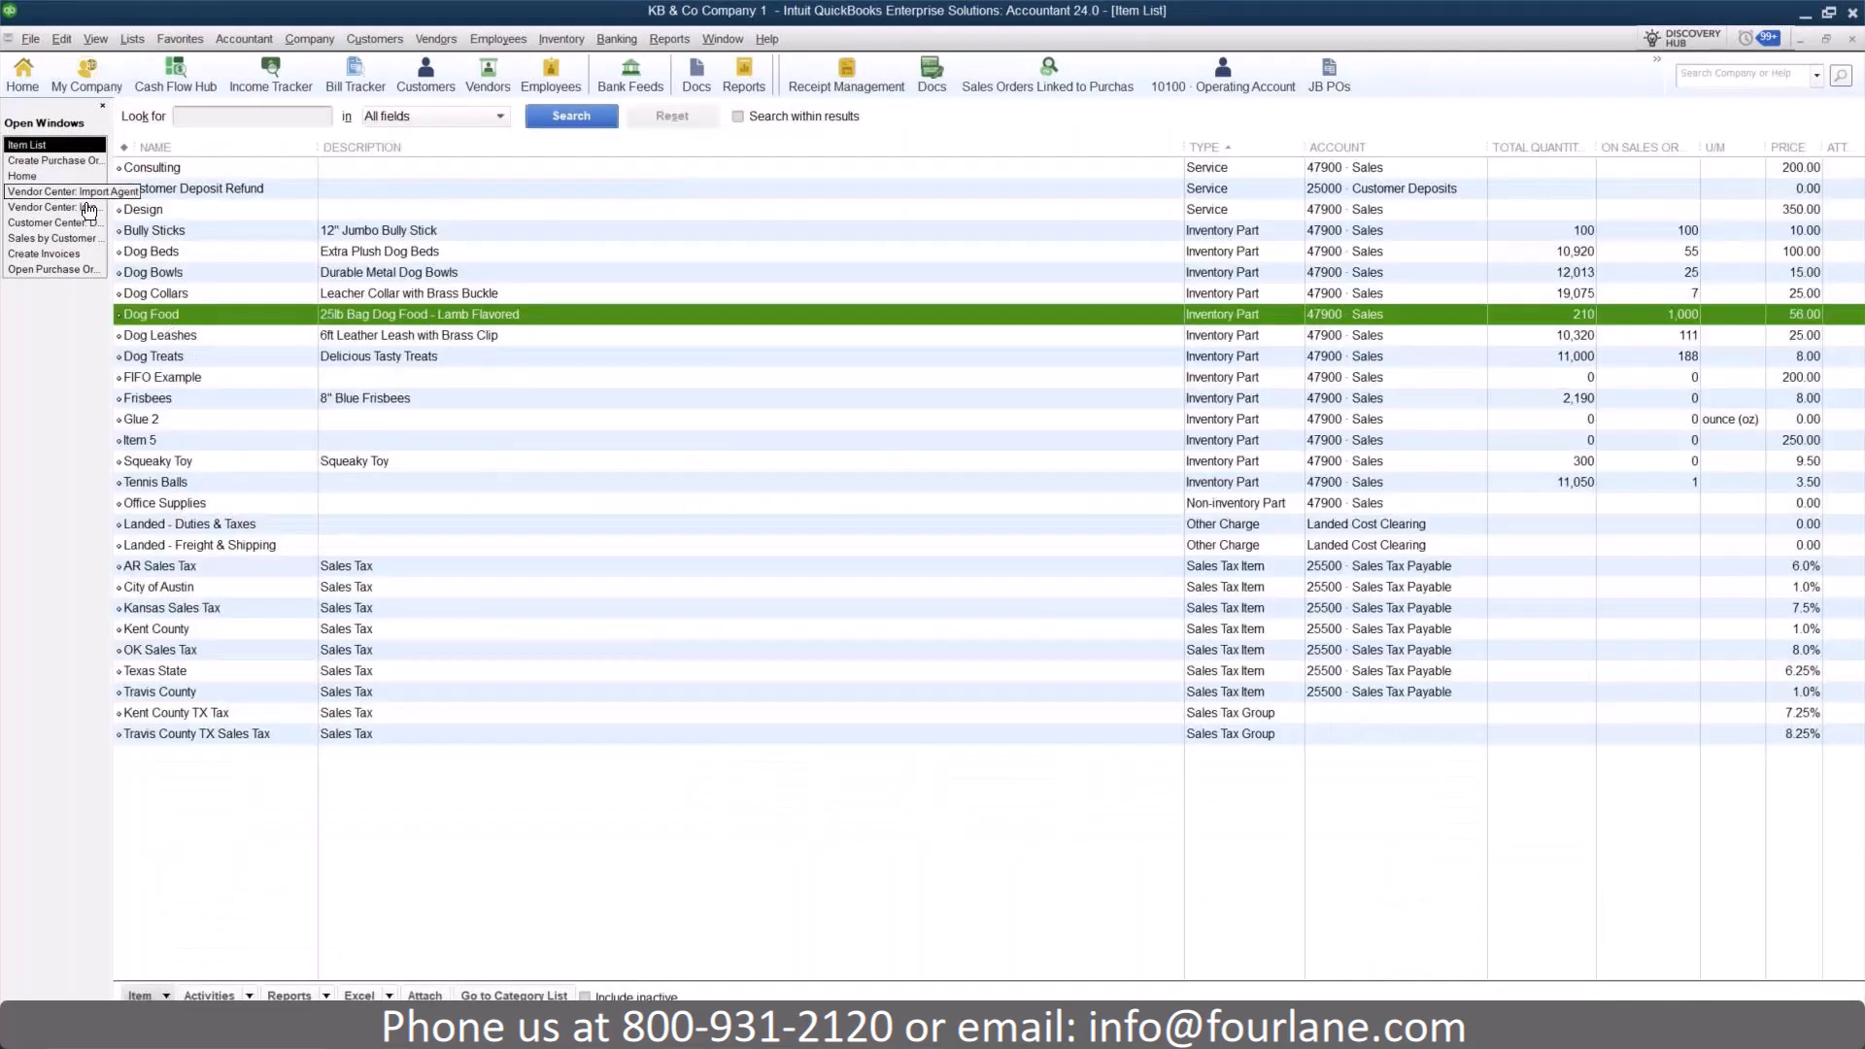
click(54, 161)
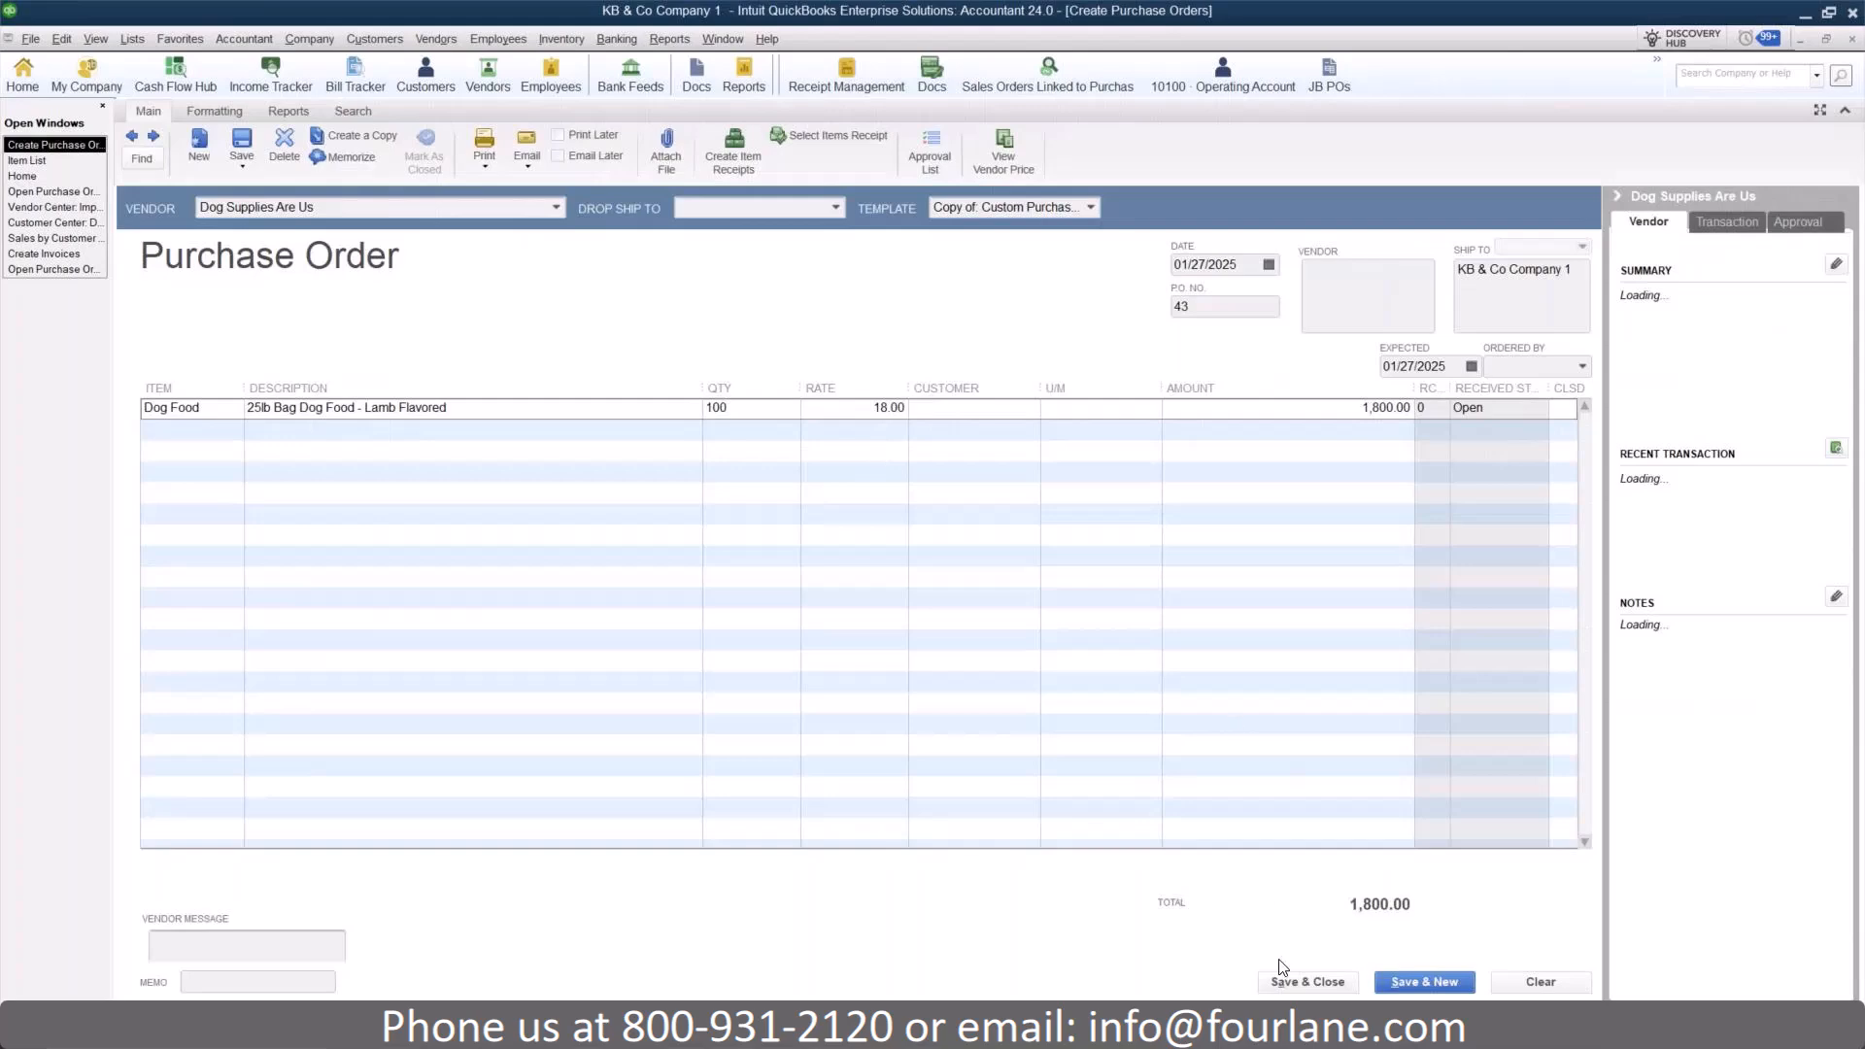
click(1286, 983)
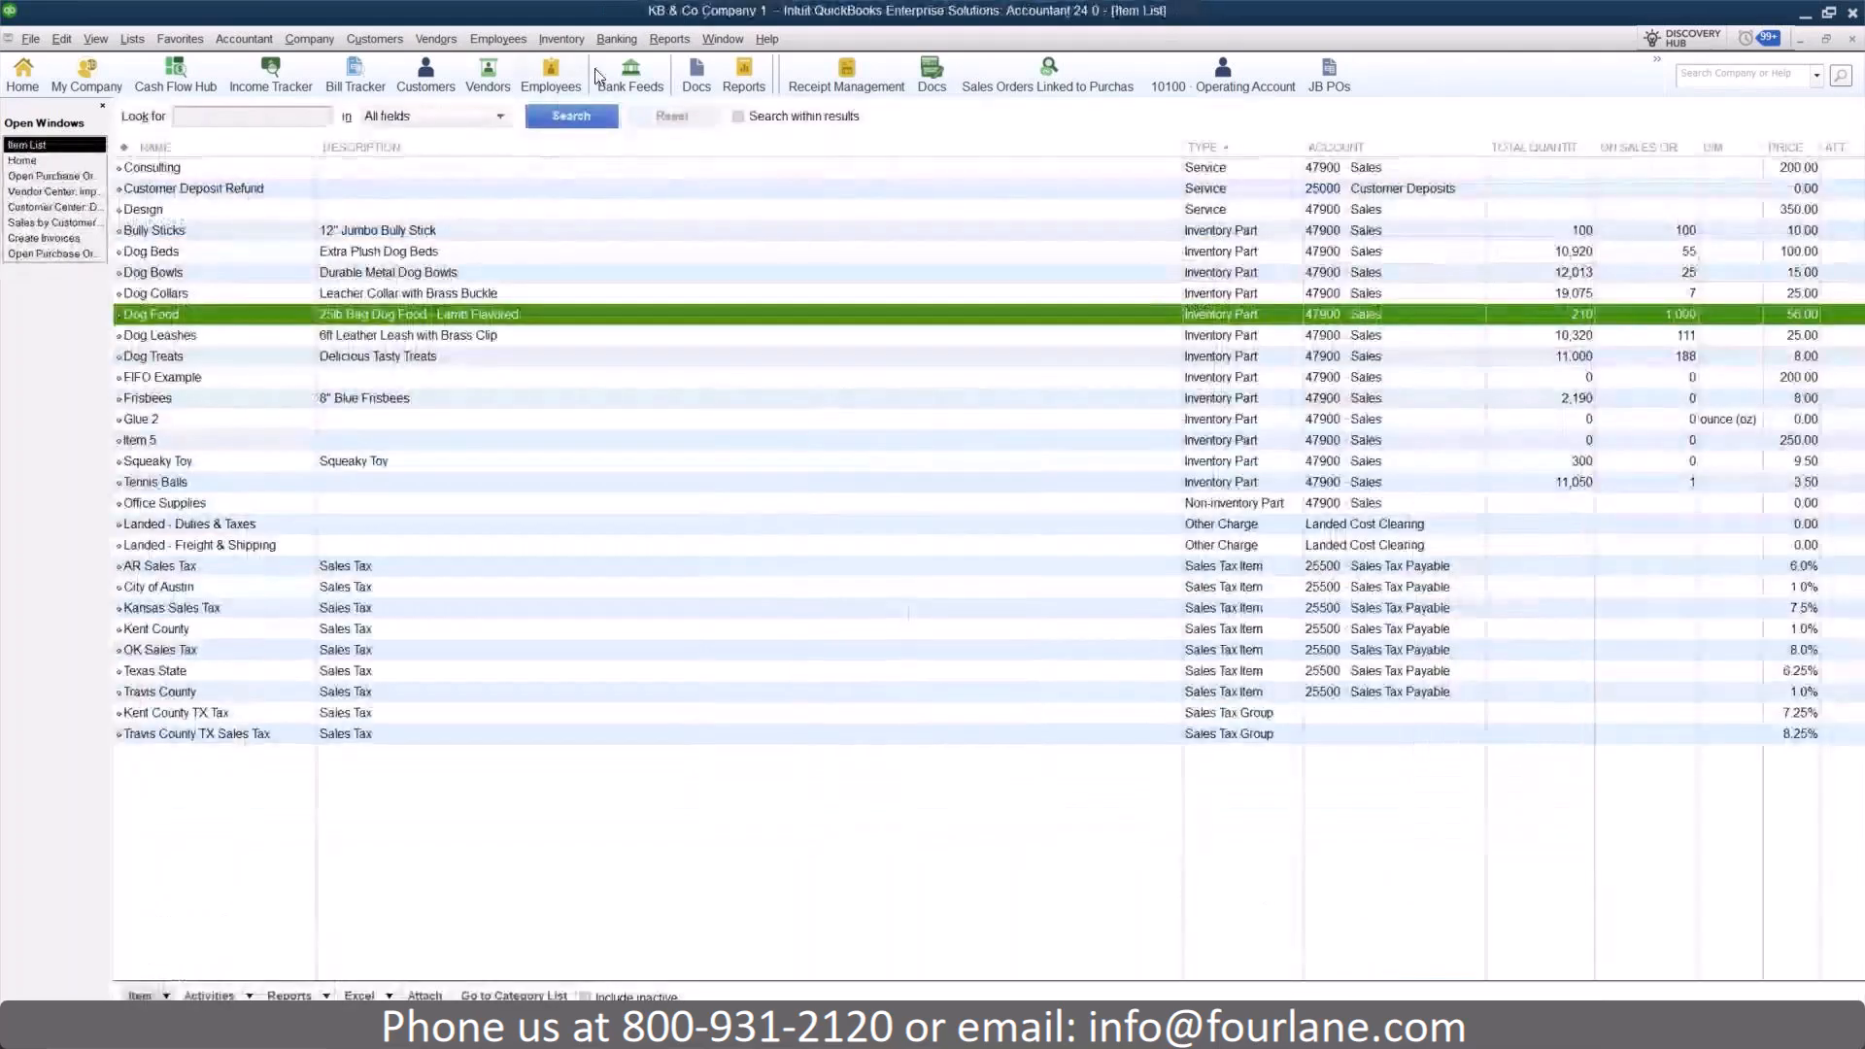
- Run the Open Purchase Orders Detail report
click(667, 40)
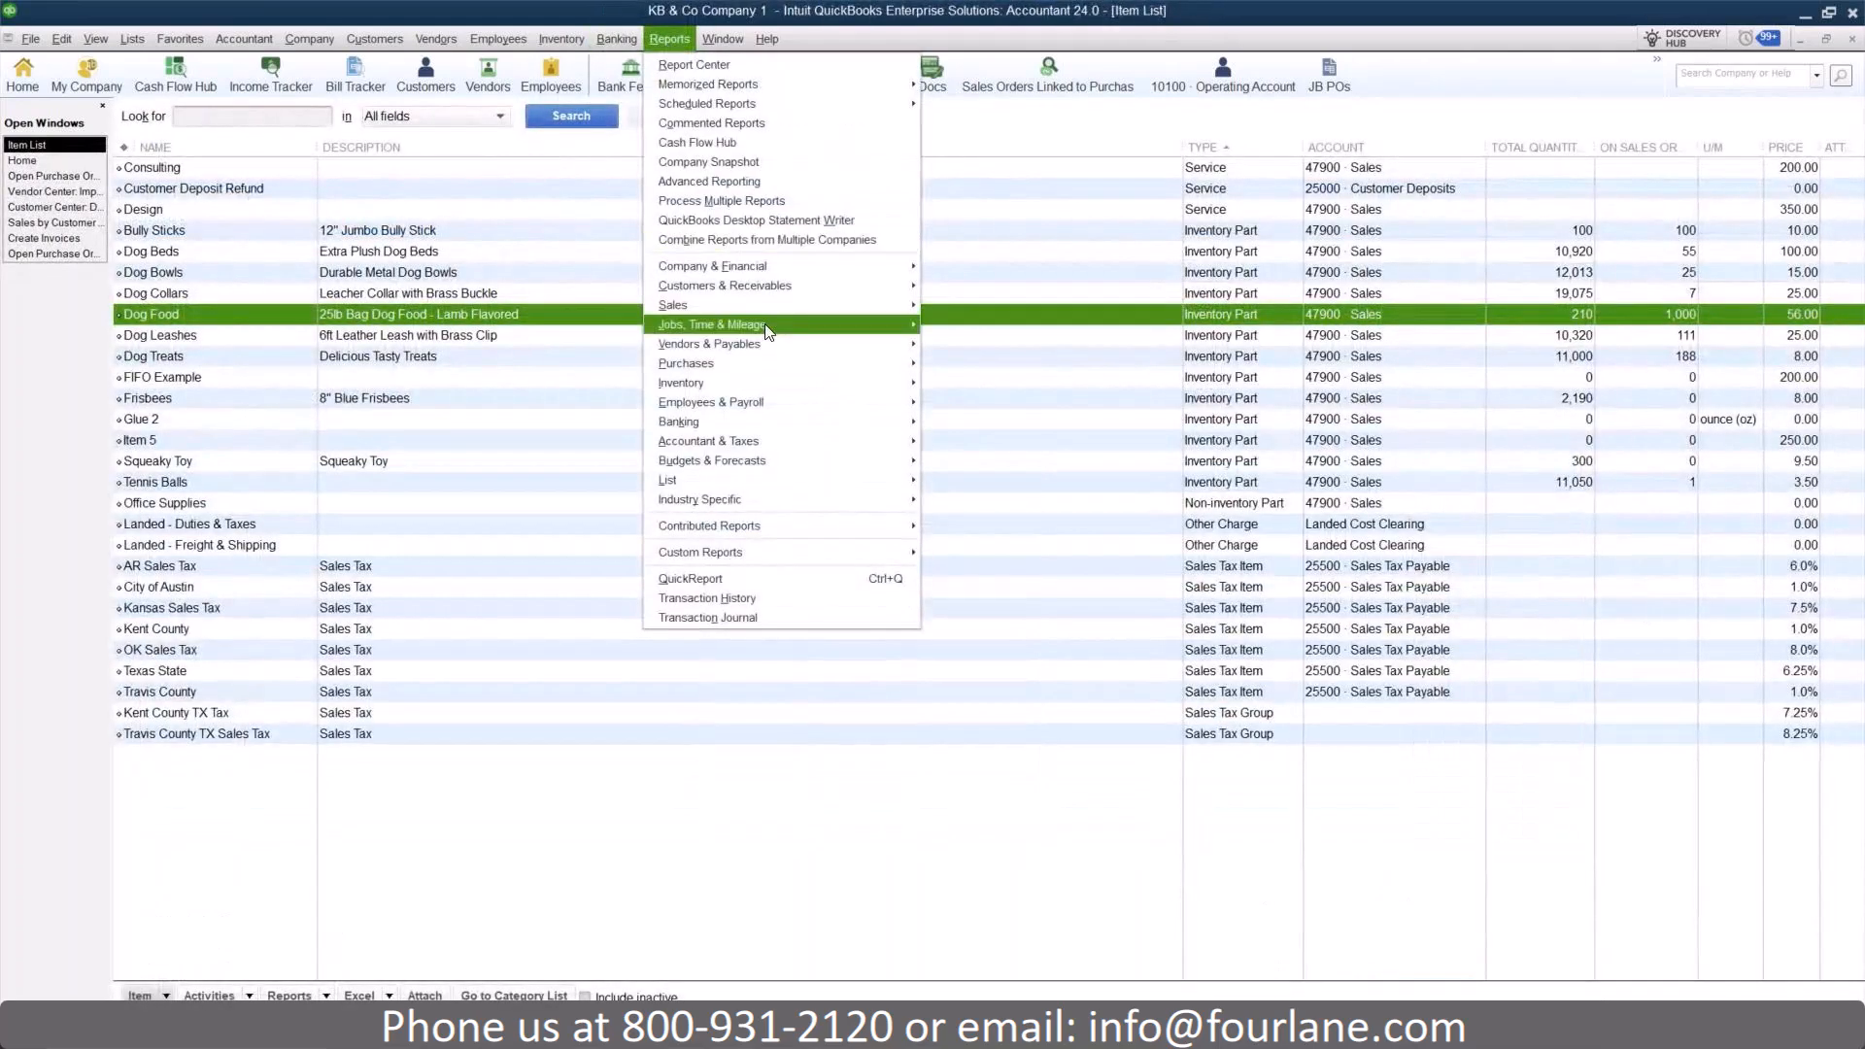
mouse_move(804, 365)
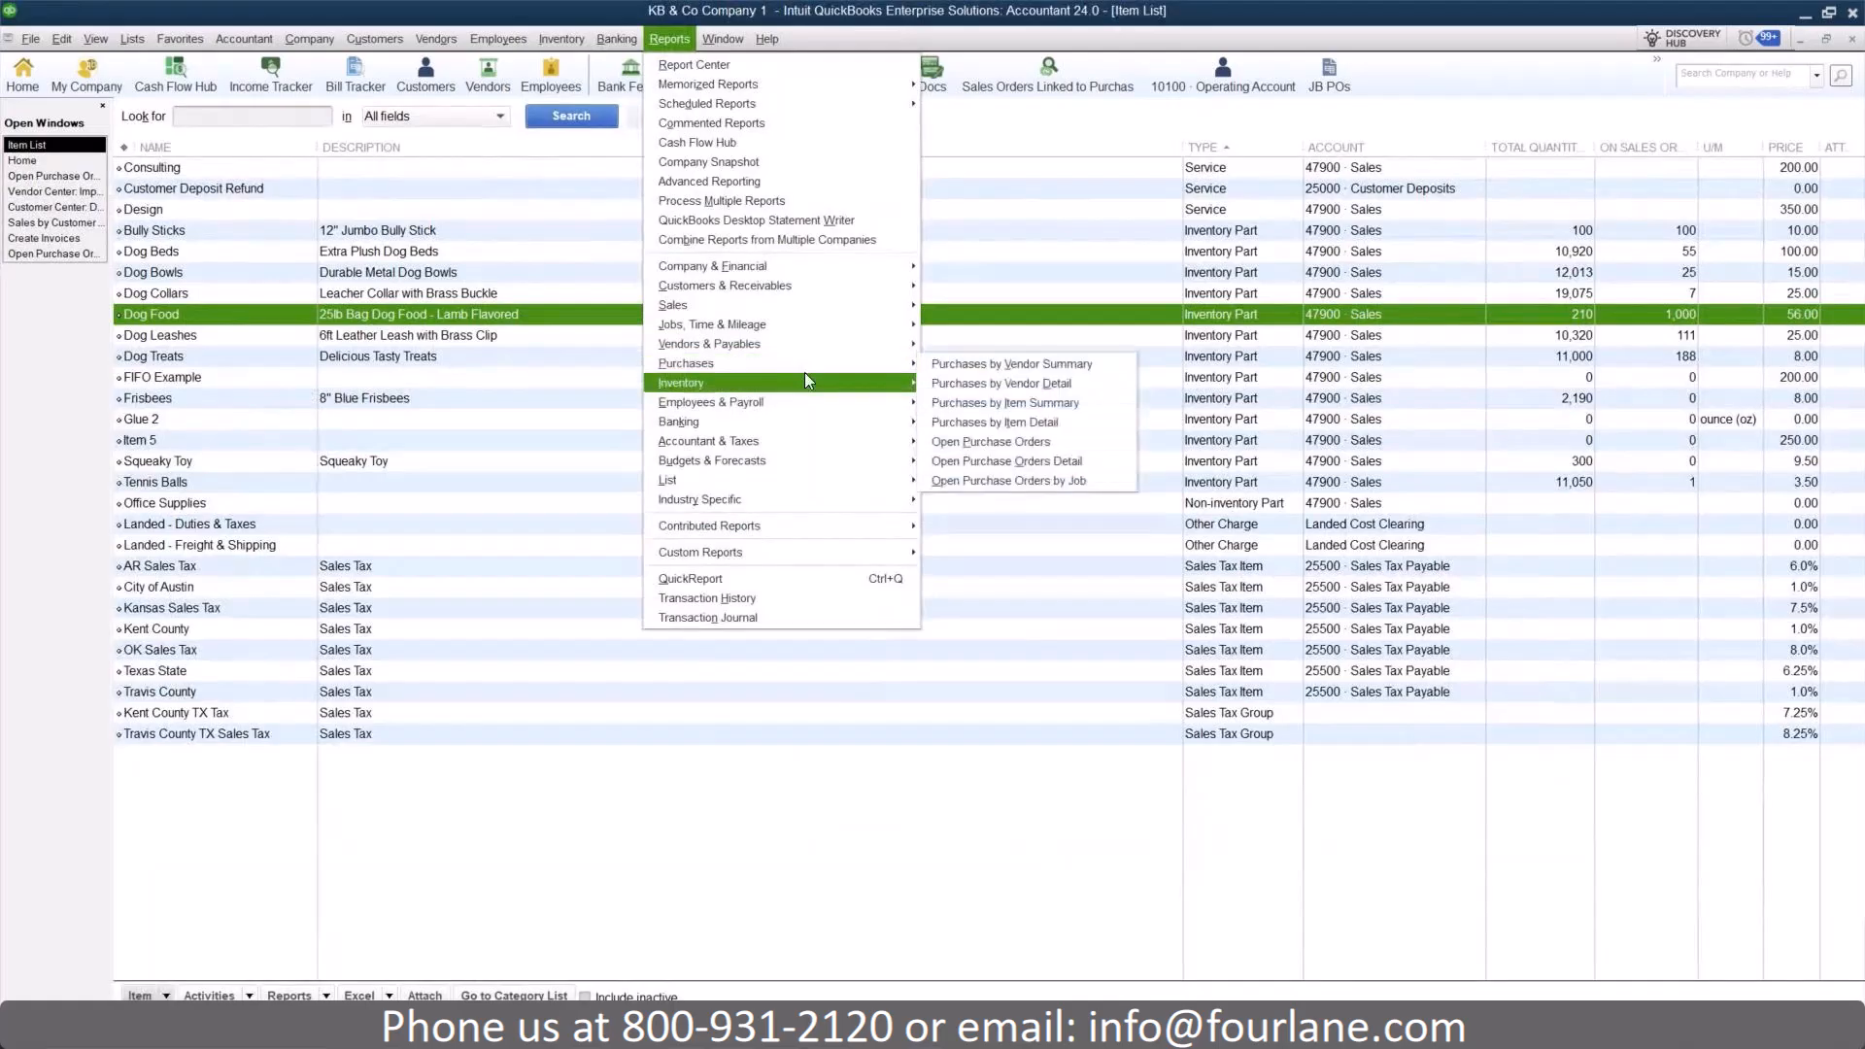
click(1029, 466)
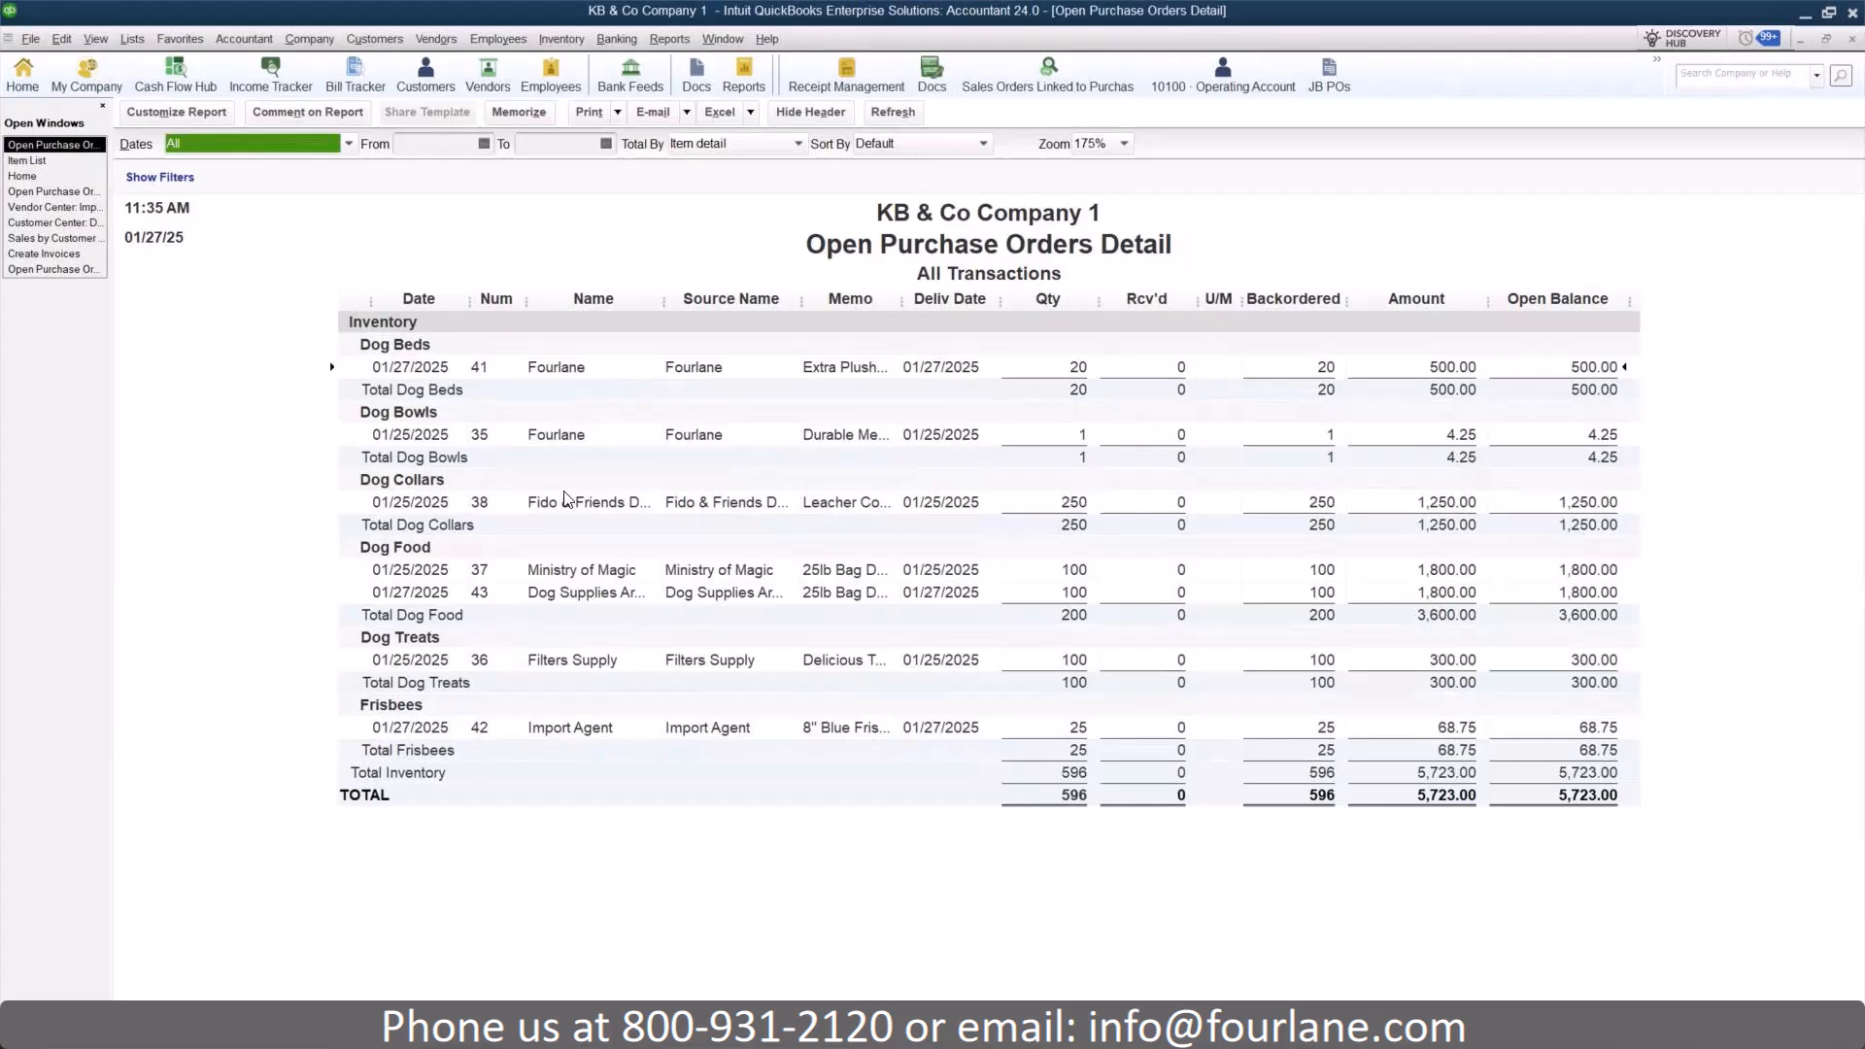
- Customize the Open Purchase Orders Detail report to include the Ordered By column
click(136, 113)
click(321, 433)
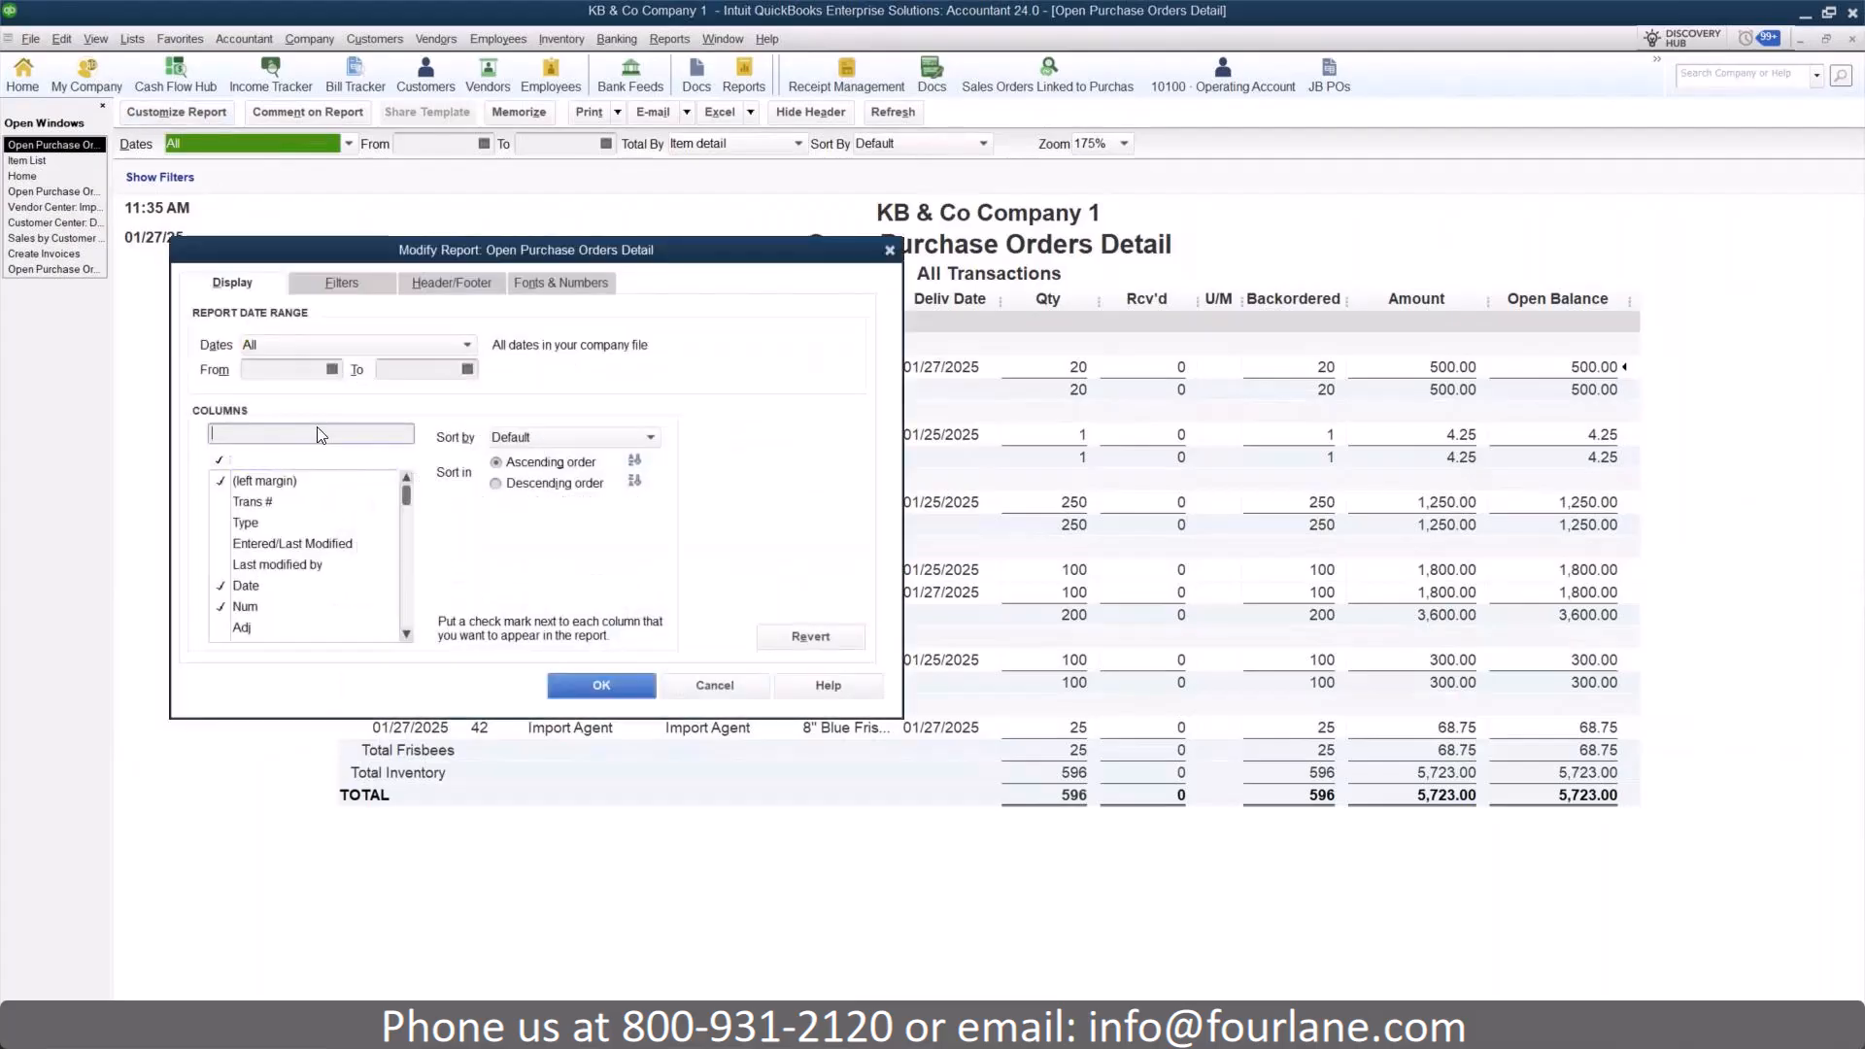
scroll(328, 501, down, 10)
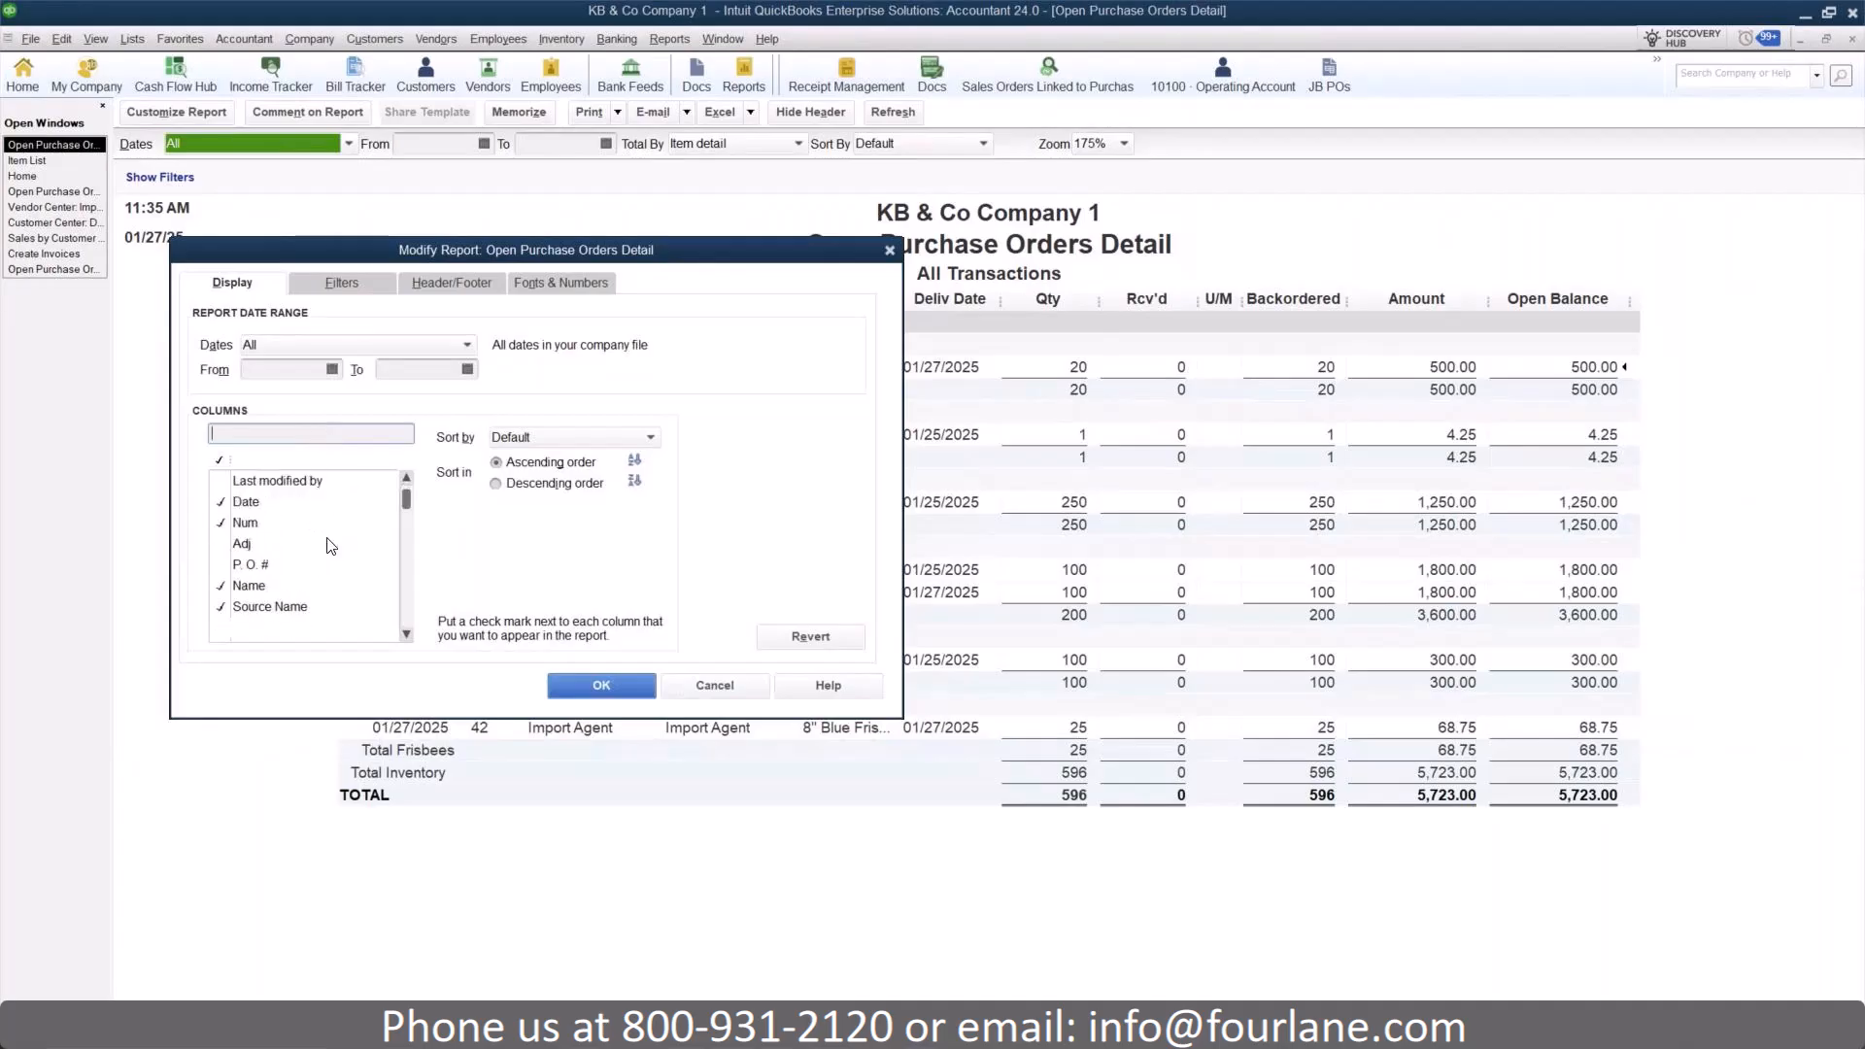
scroll(331, 546, down, 10)
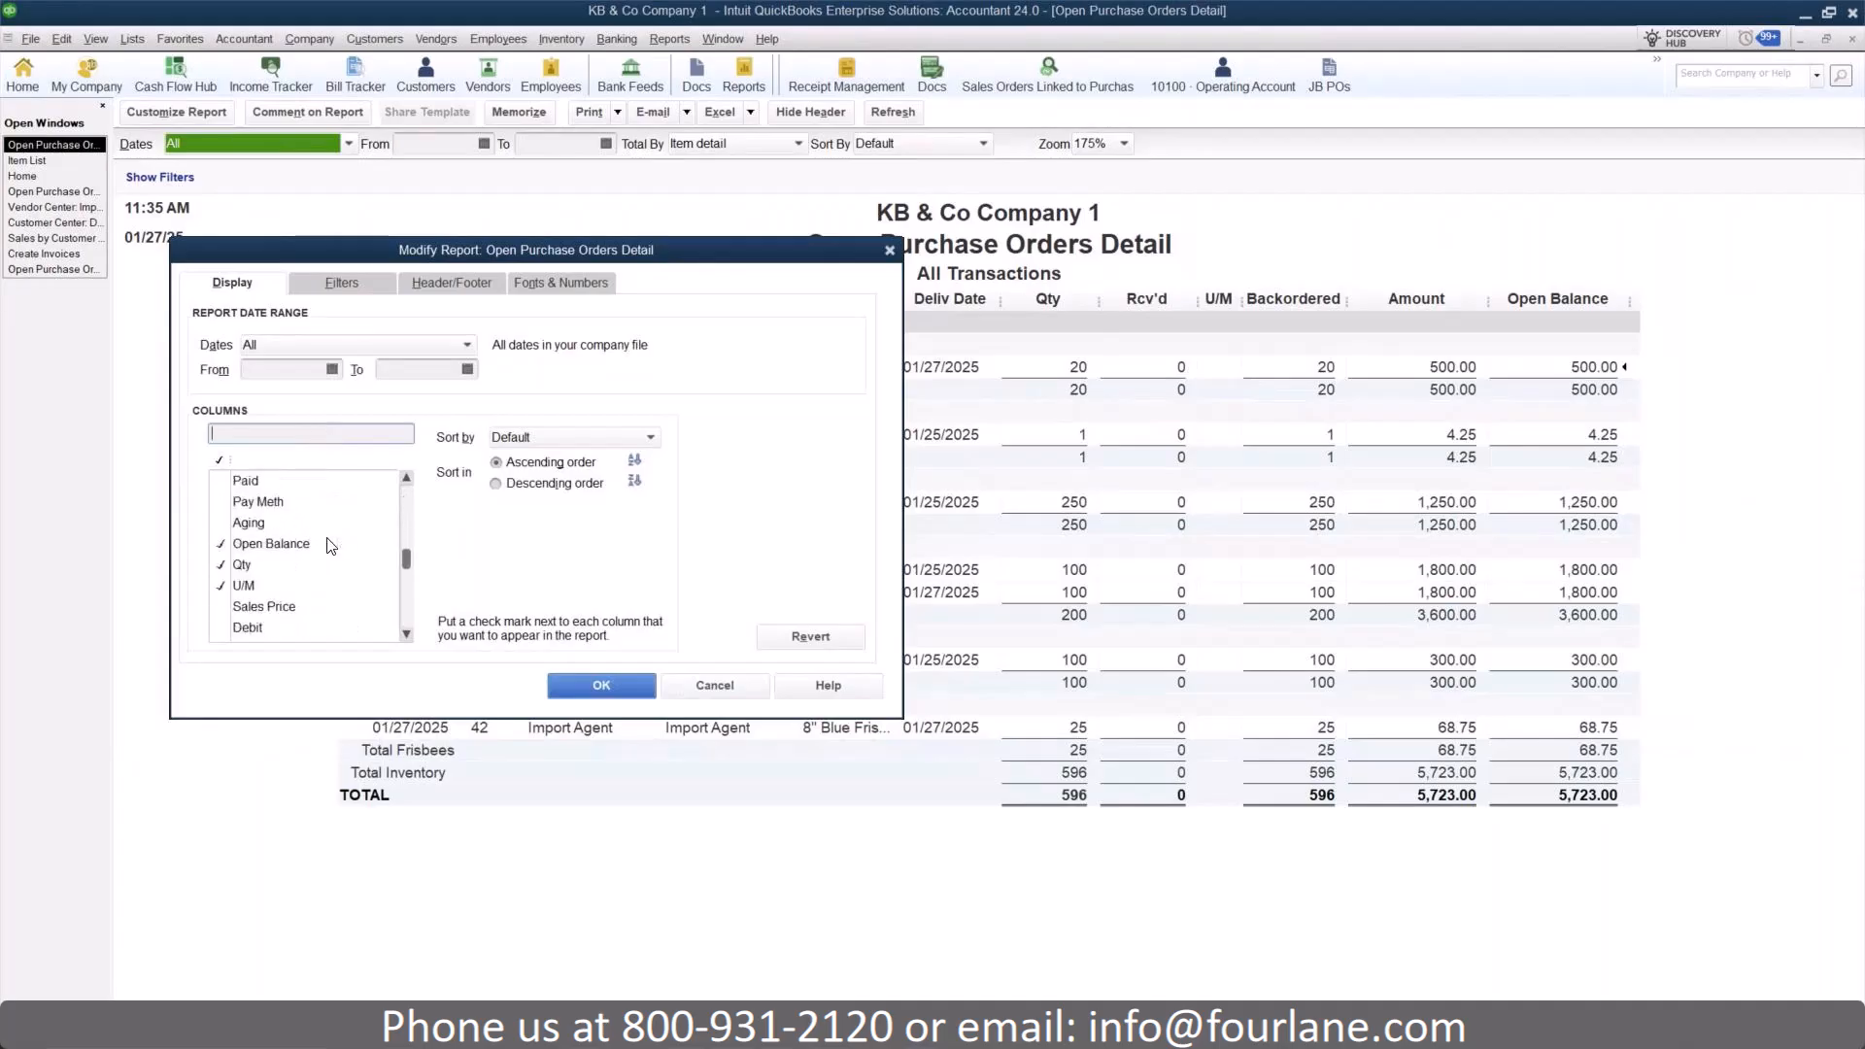
scroll(330, 546, up, 12)
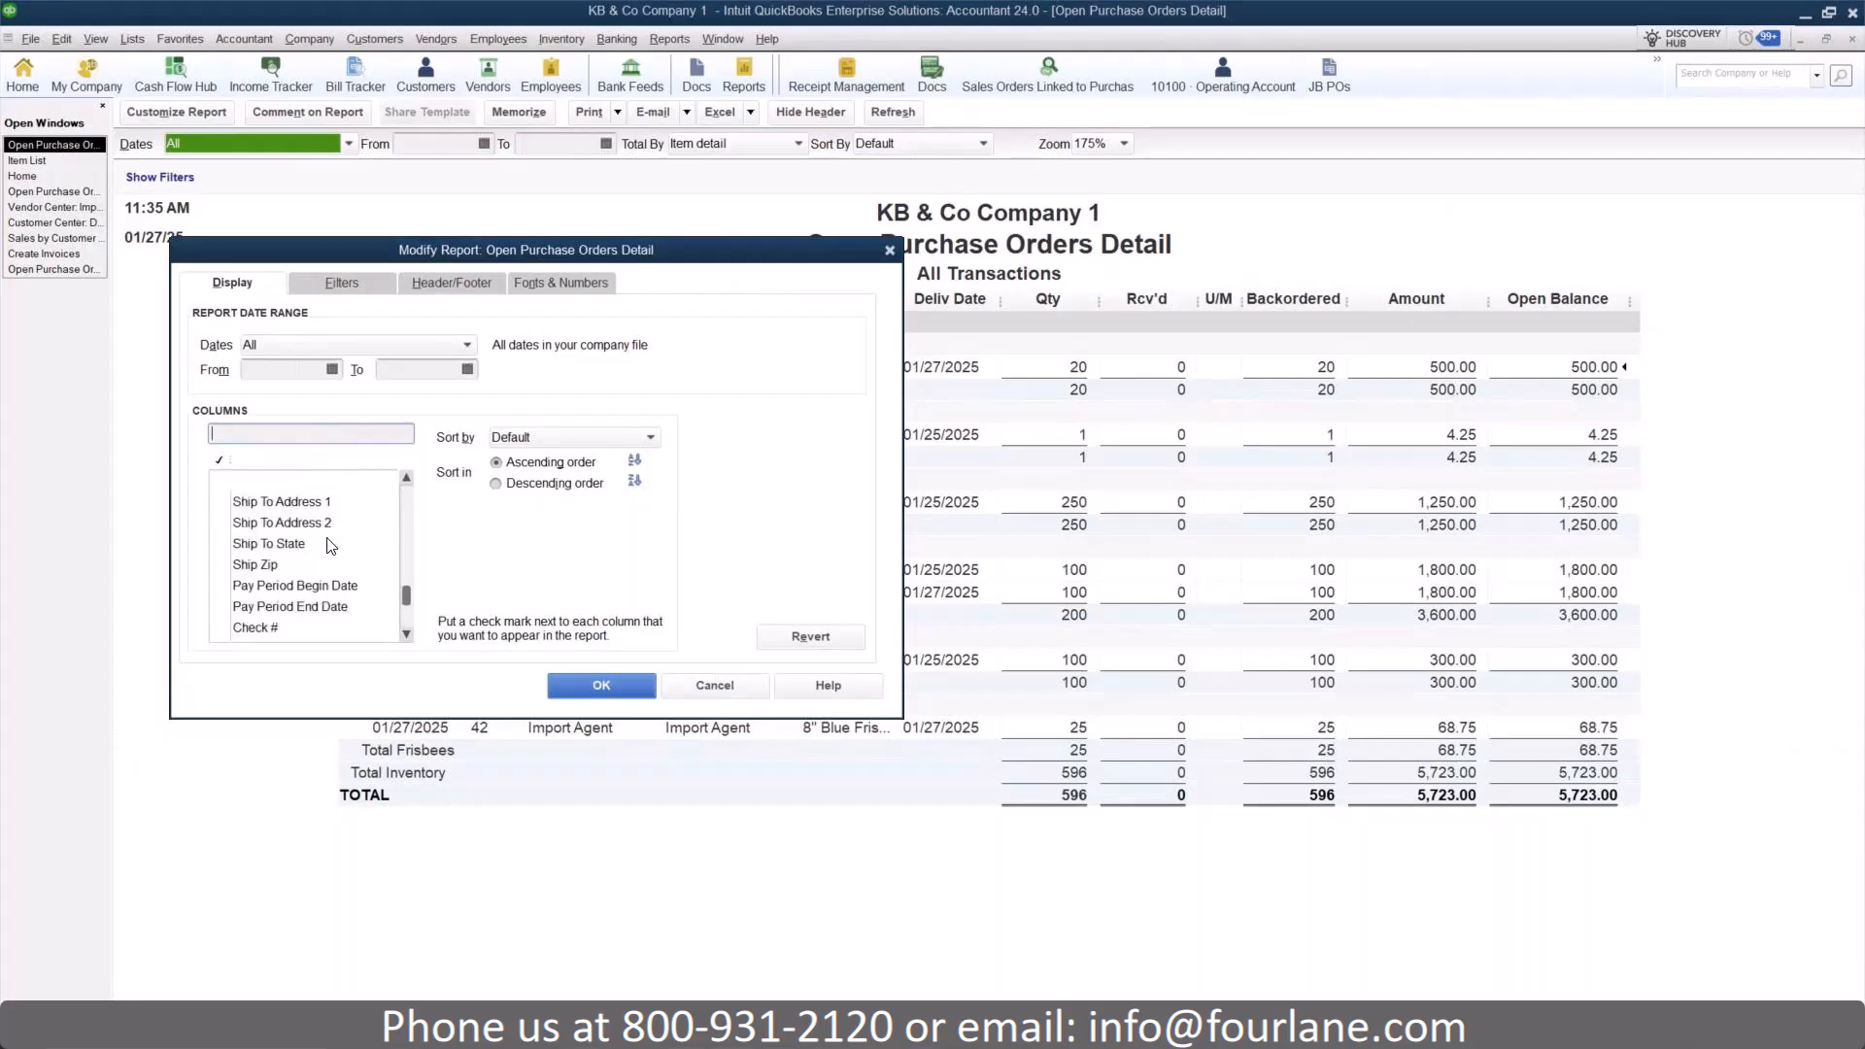
scroll(357, 549, up, 5)
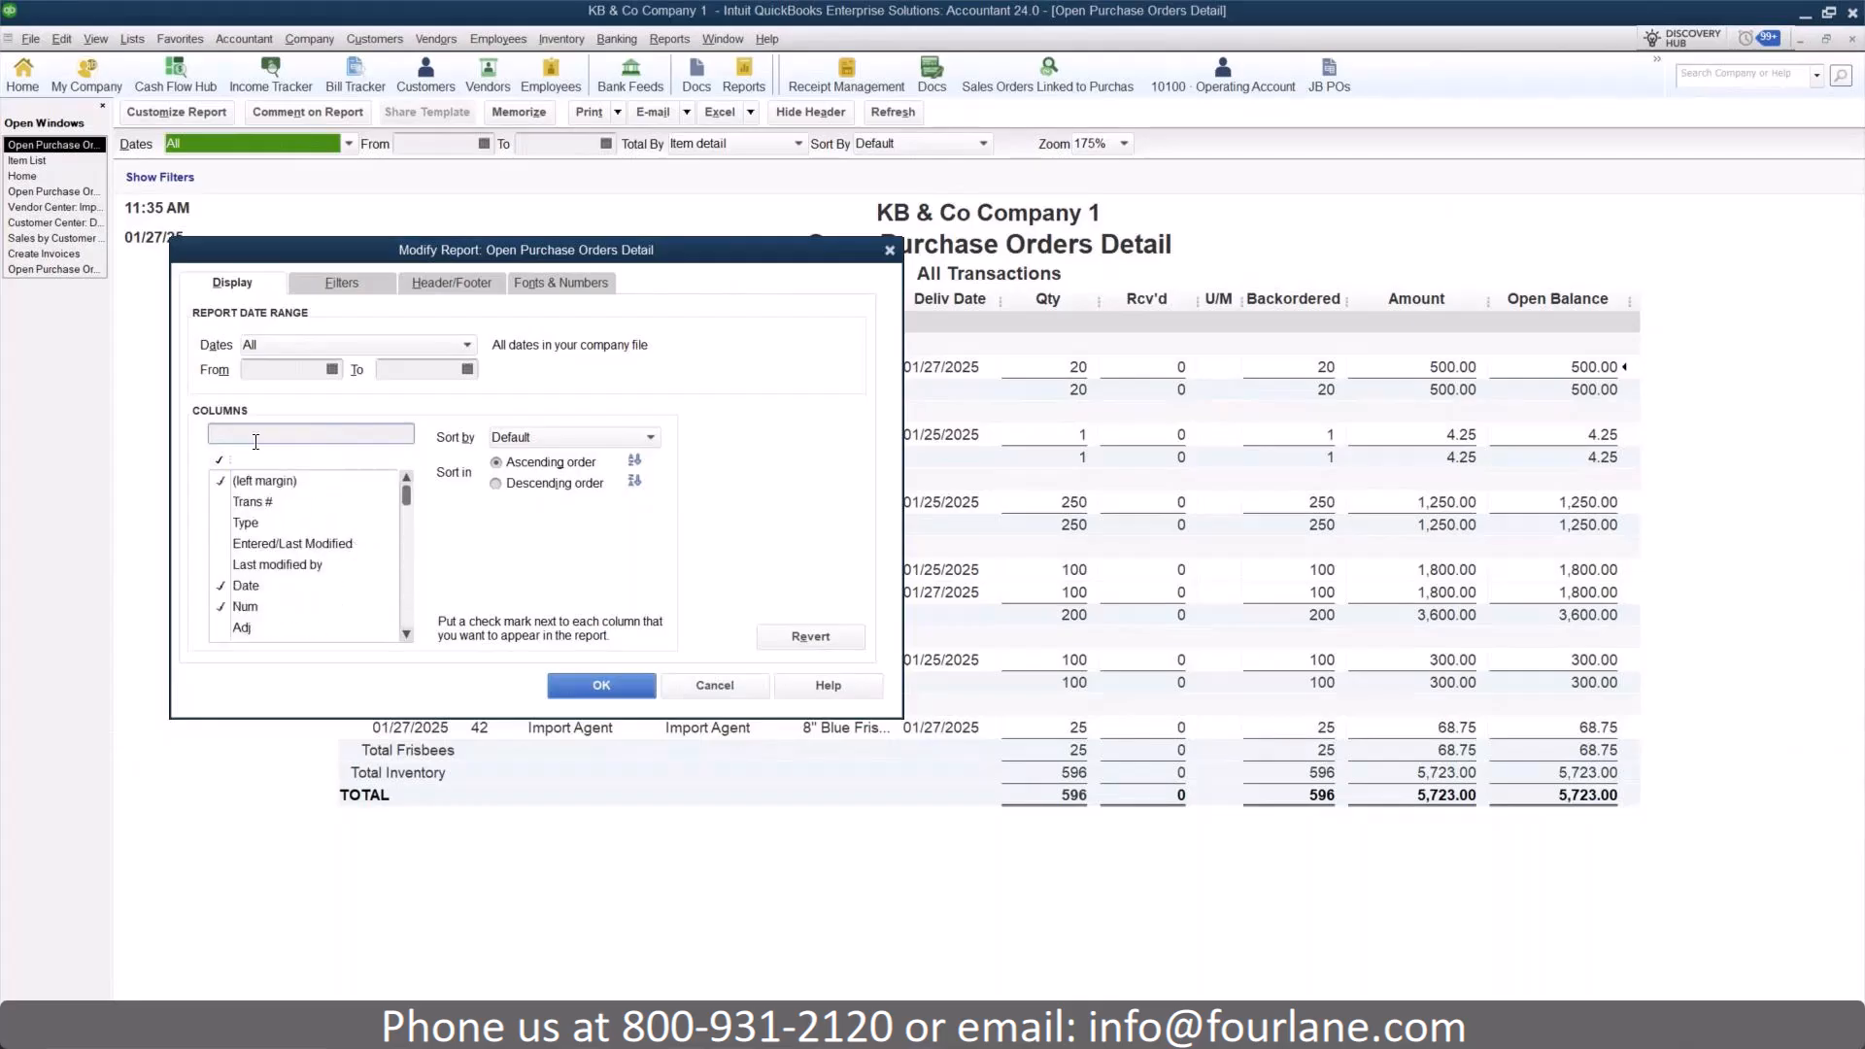
text(ord)
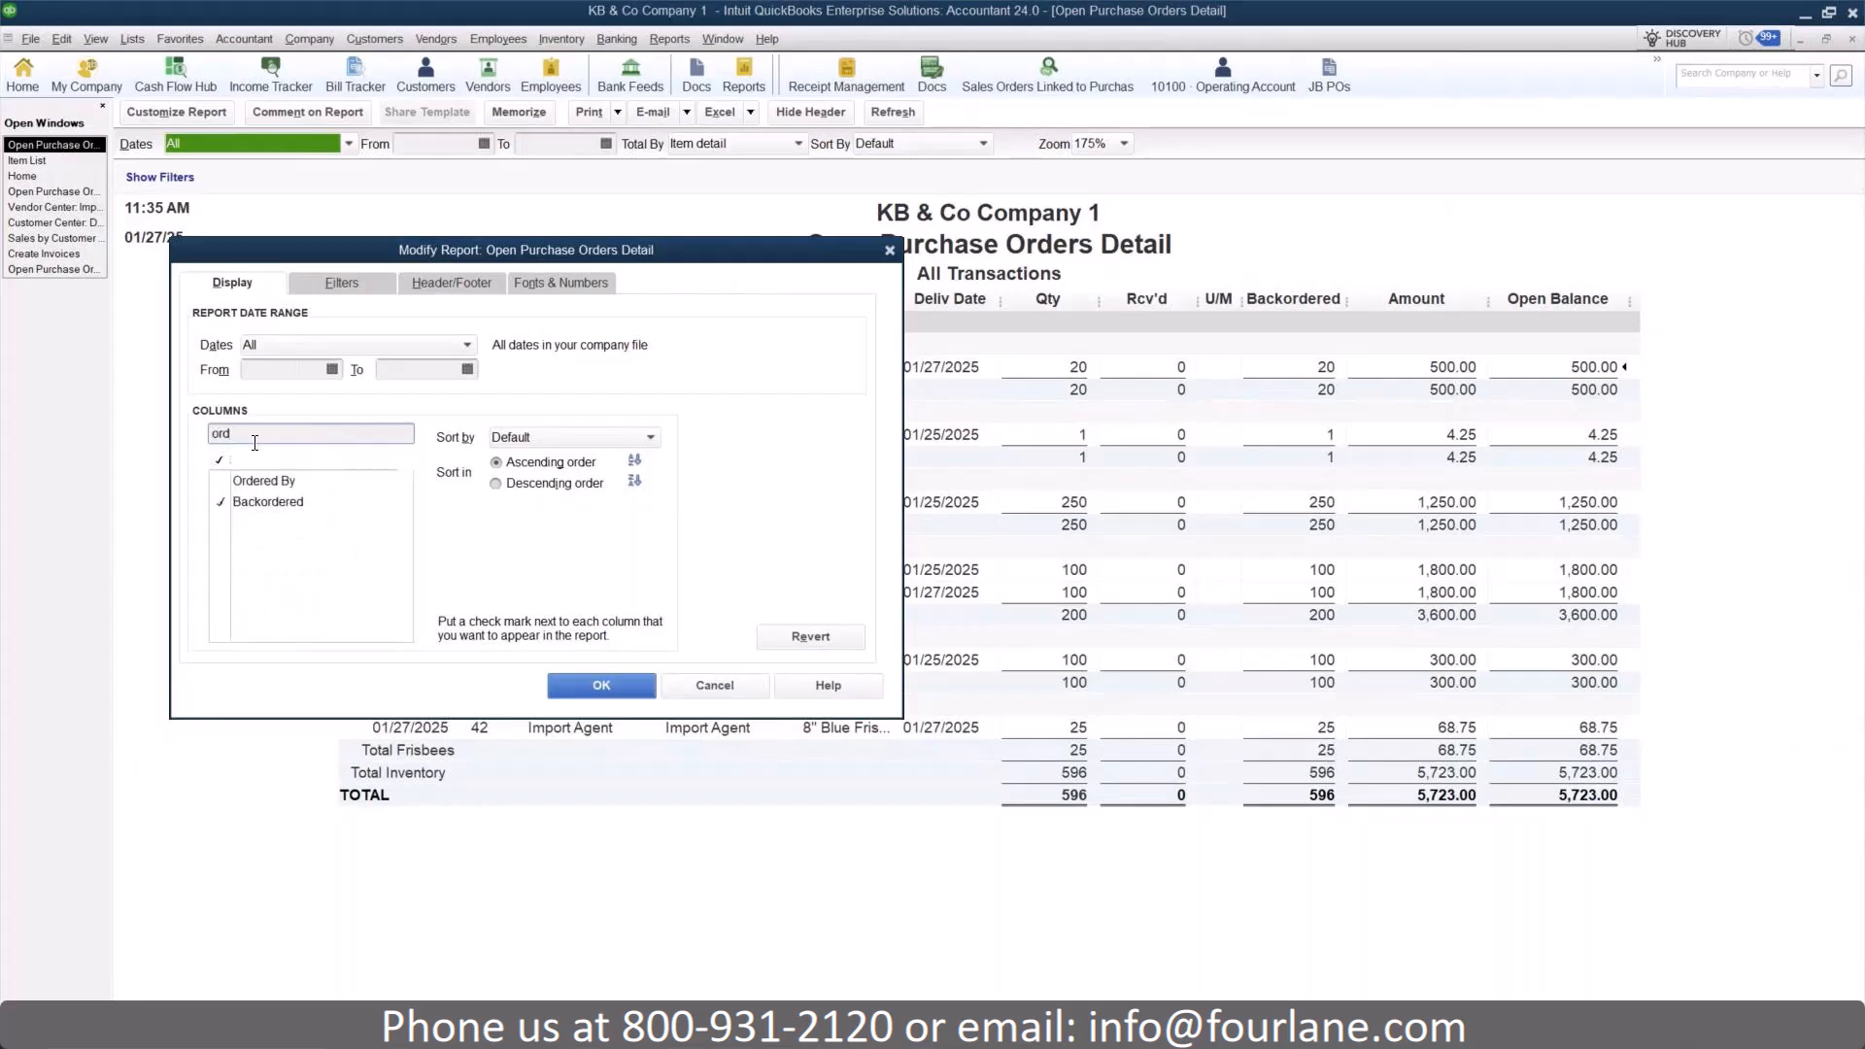
click(257, 479)
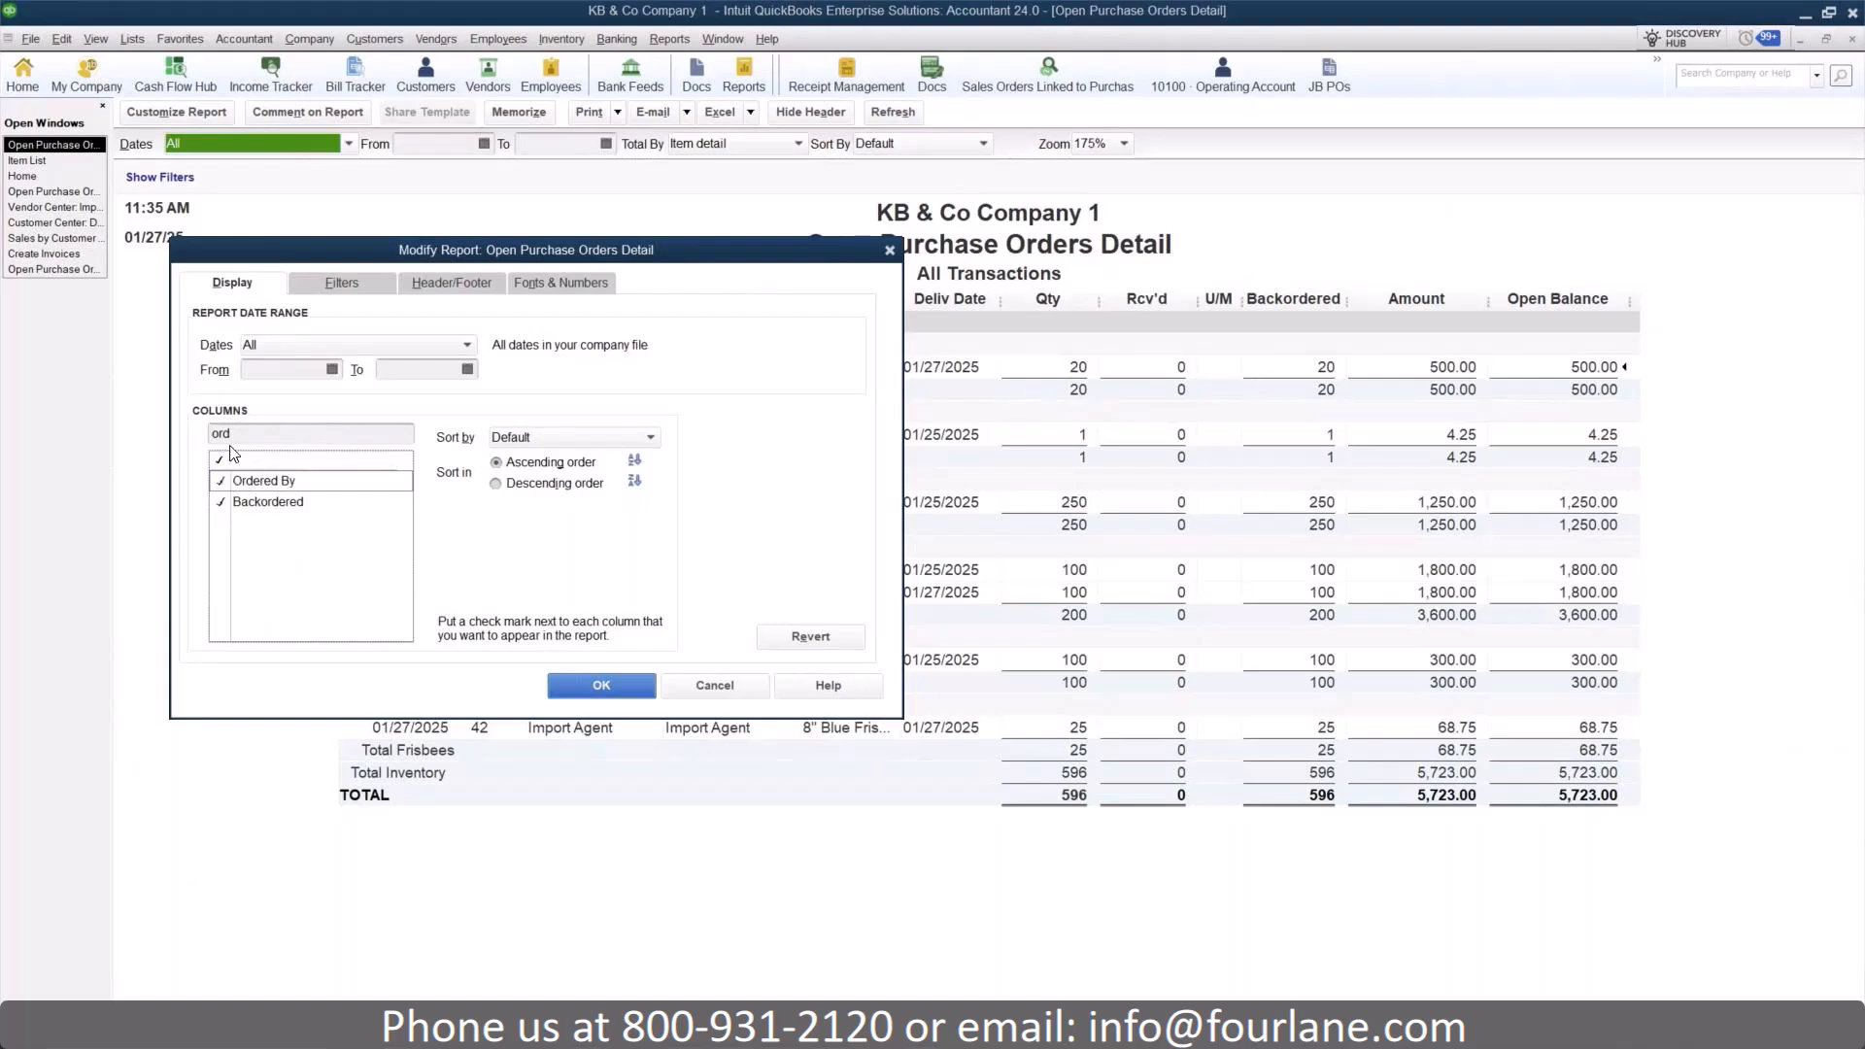
- Add the Lead Time (in days) and Country of Origin columns to the report and apply the changes
key(BackSpace)
key(BackSpace)
key(BackSpace)
text(t)
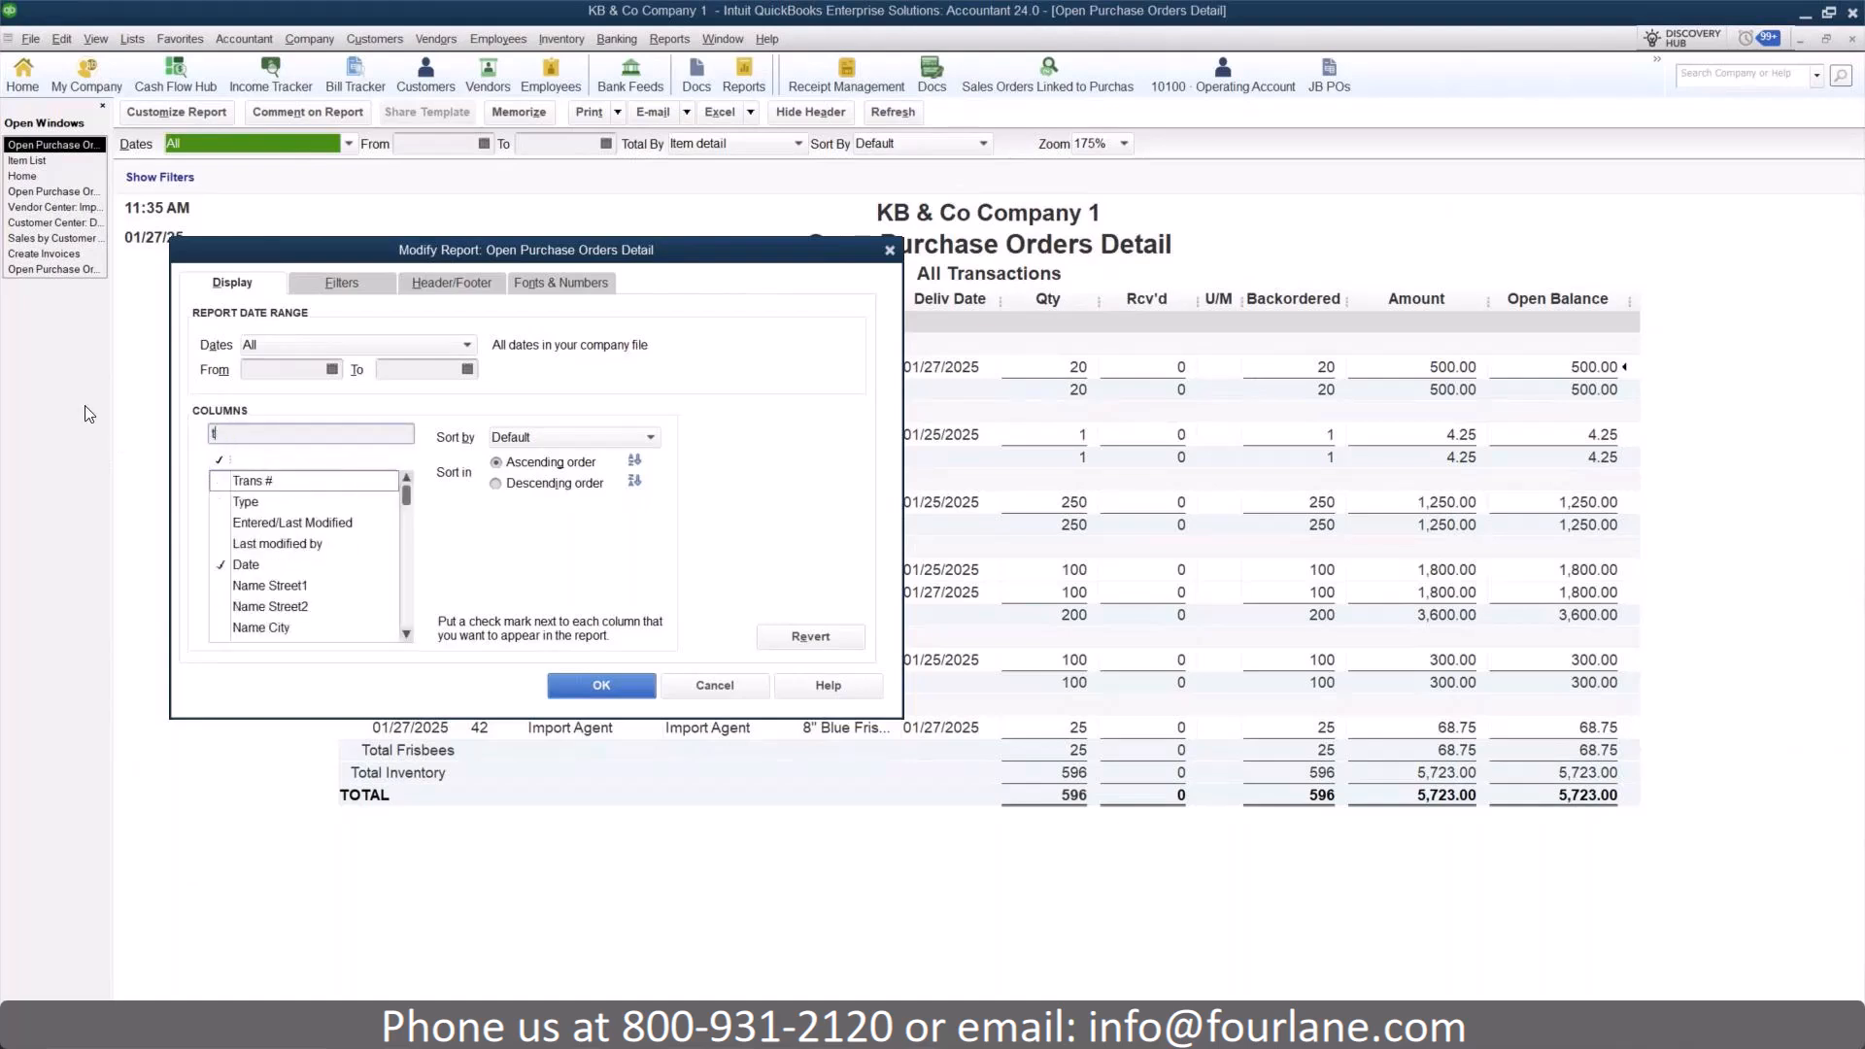
key(BackSpace)
text(lea)
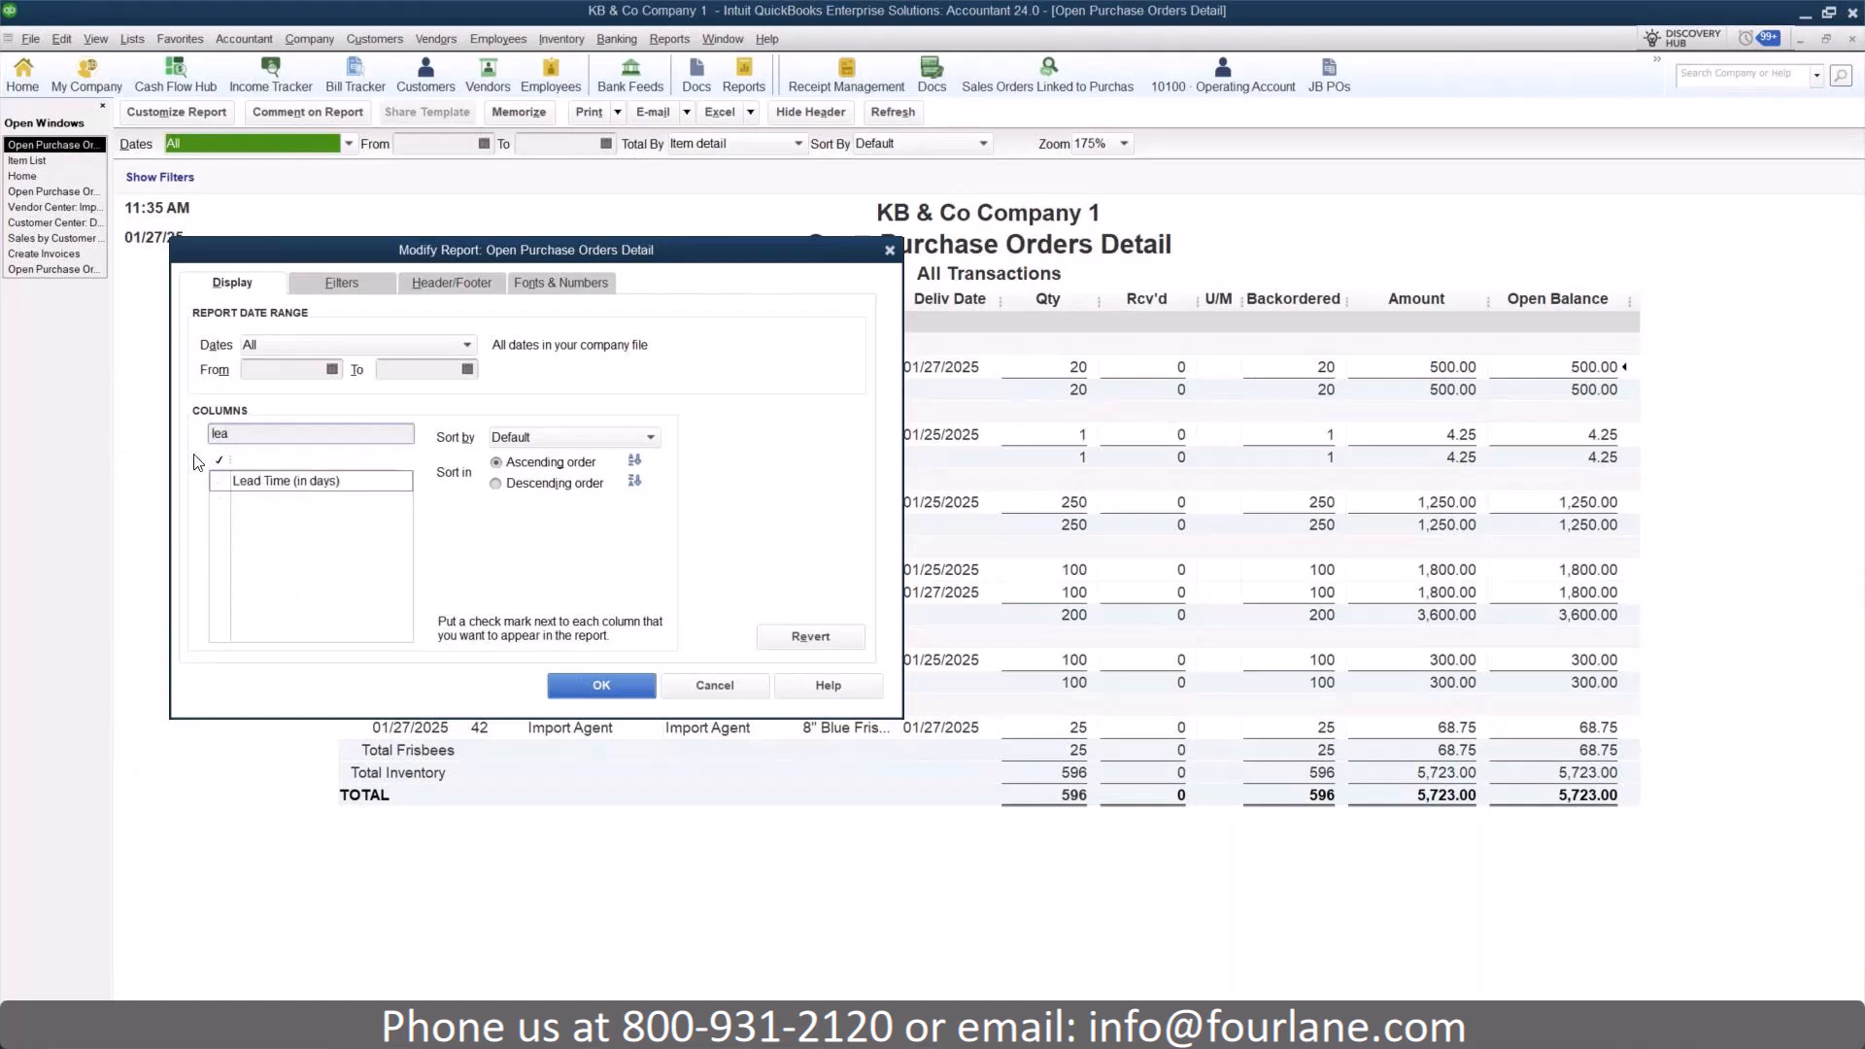
double_click(233, 436)
key(BackSpace)
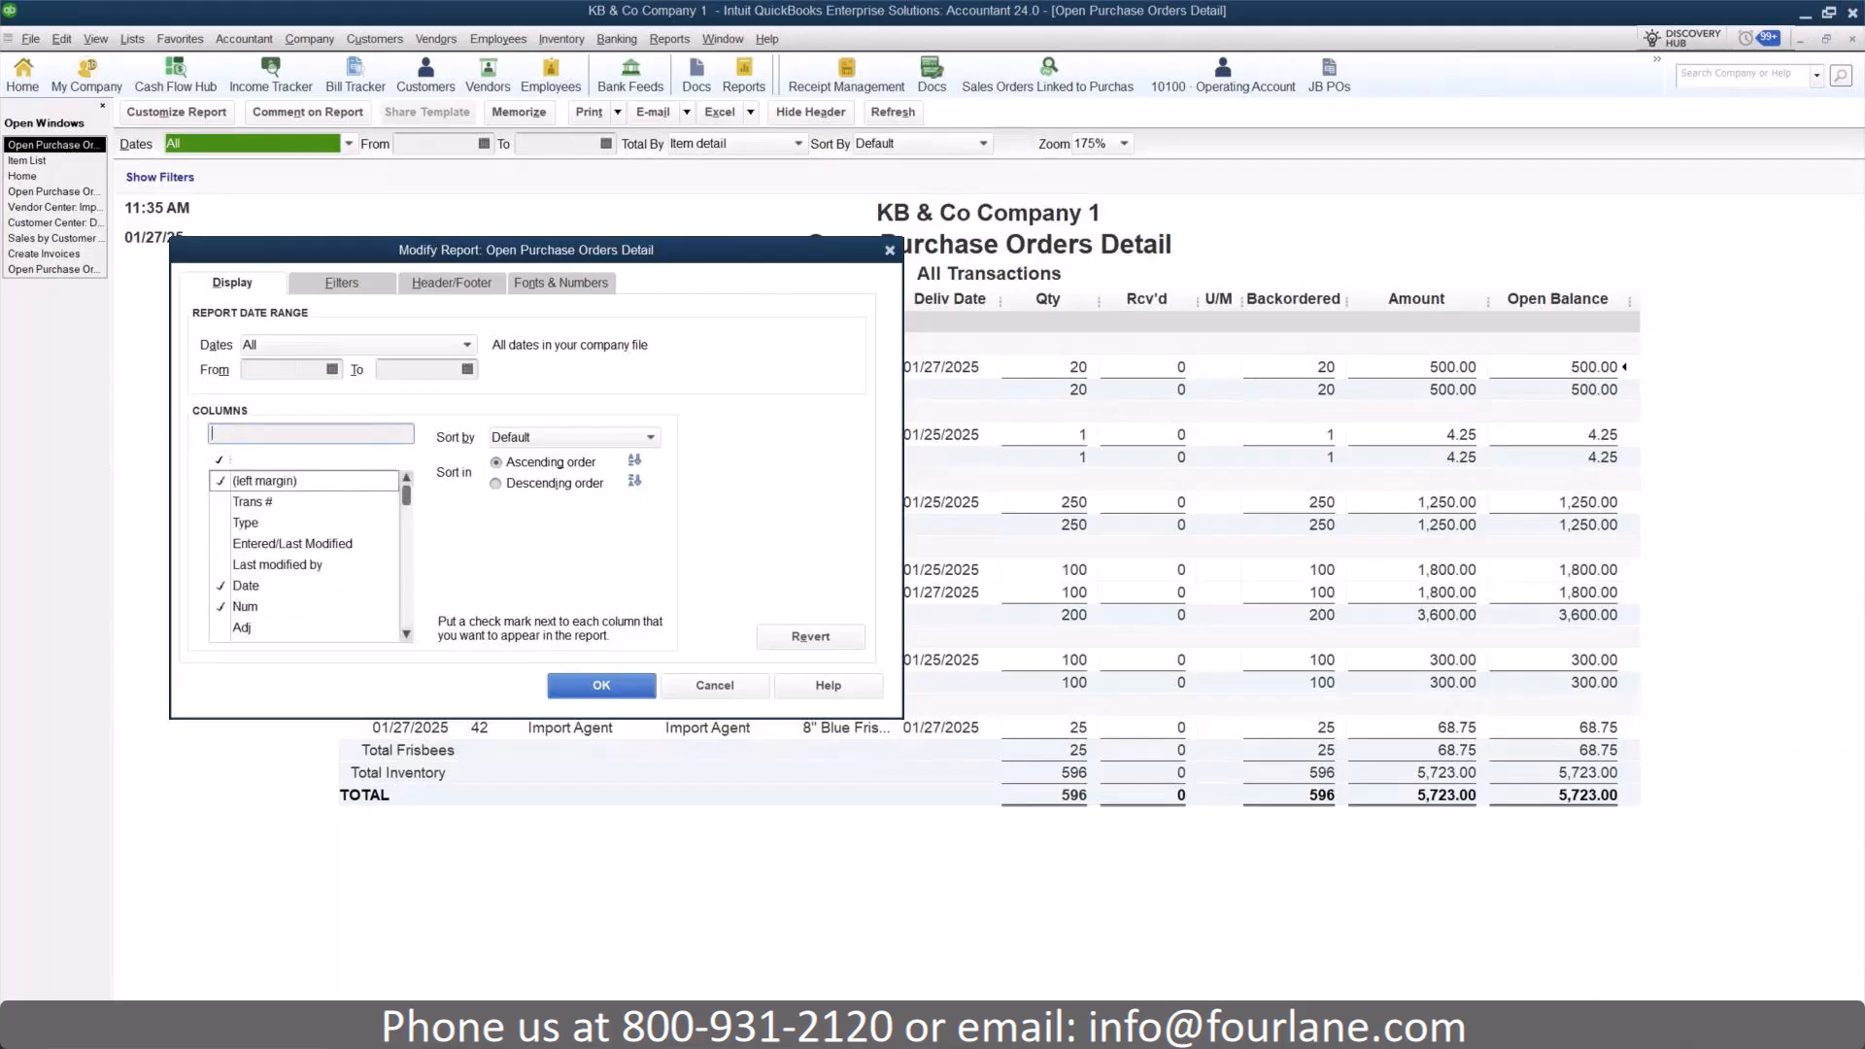
text(coun)
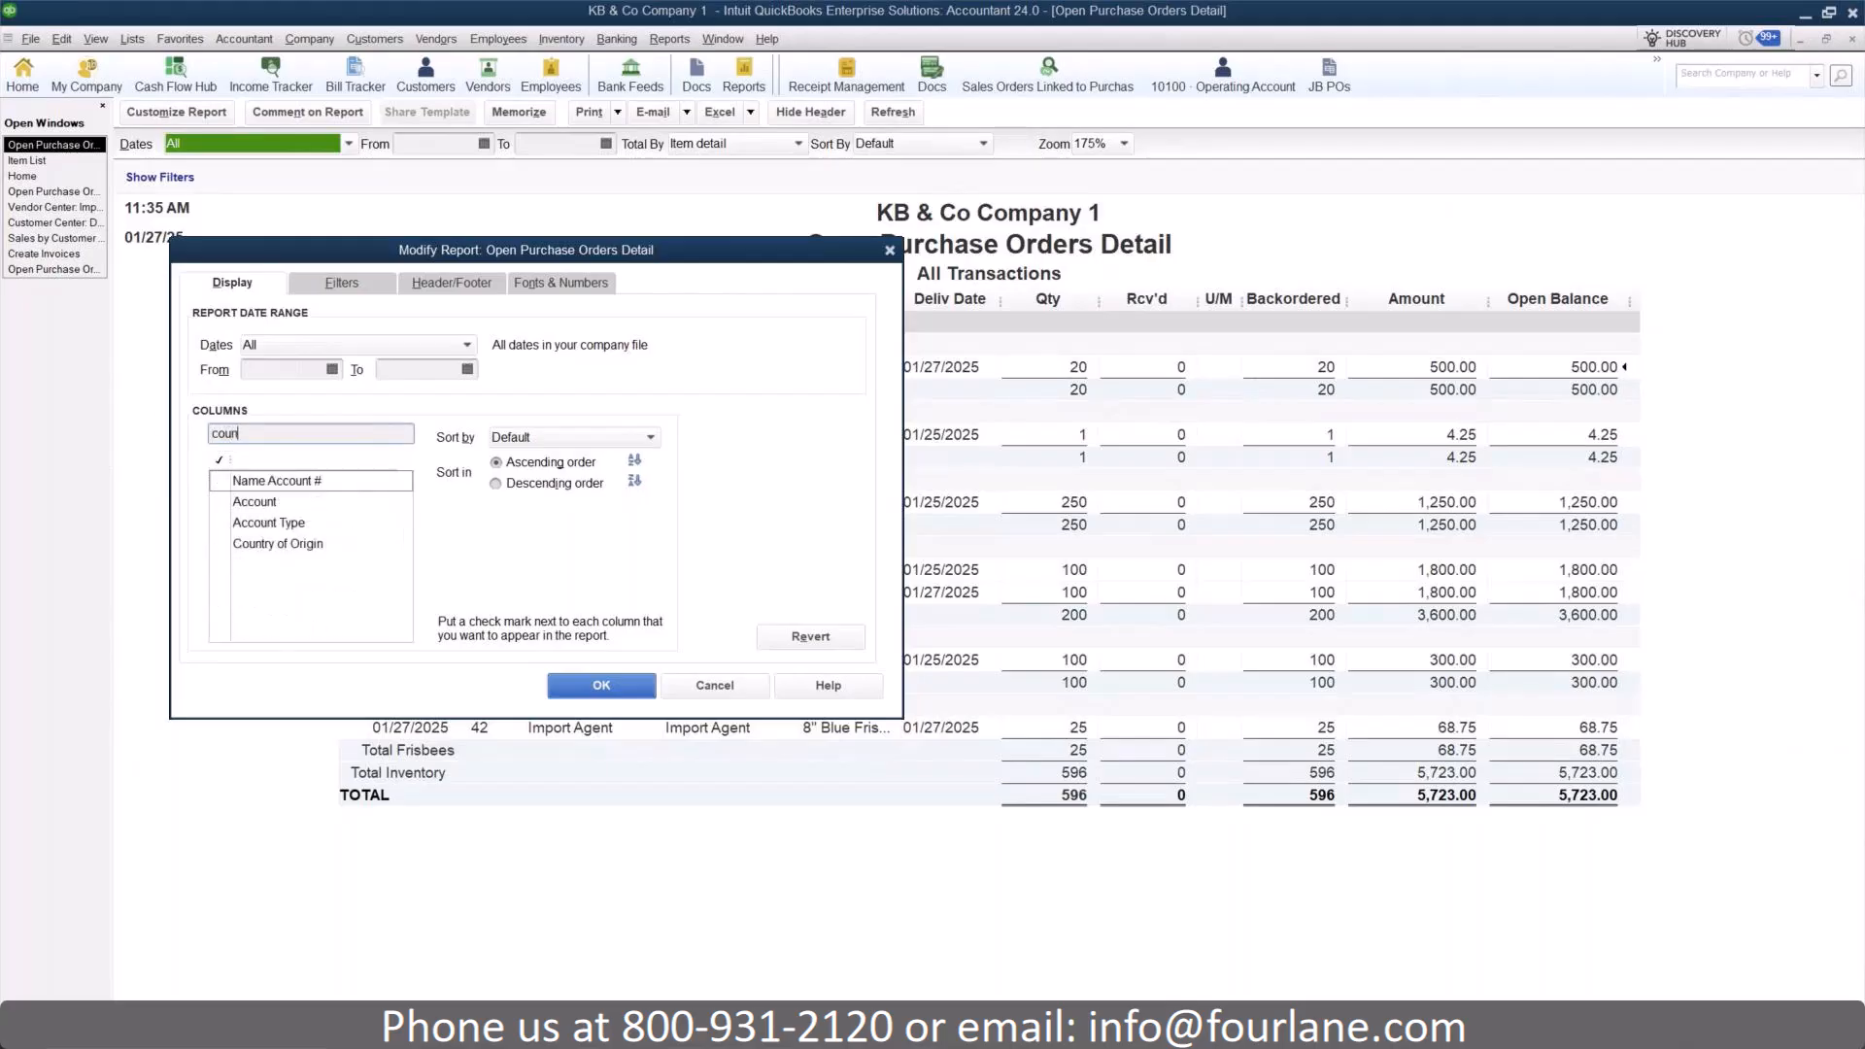
click(223, 544)
click(631, 686)
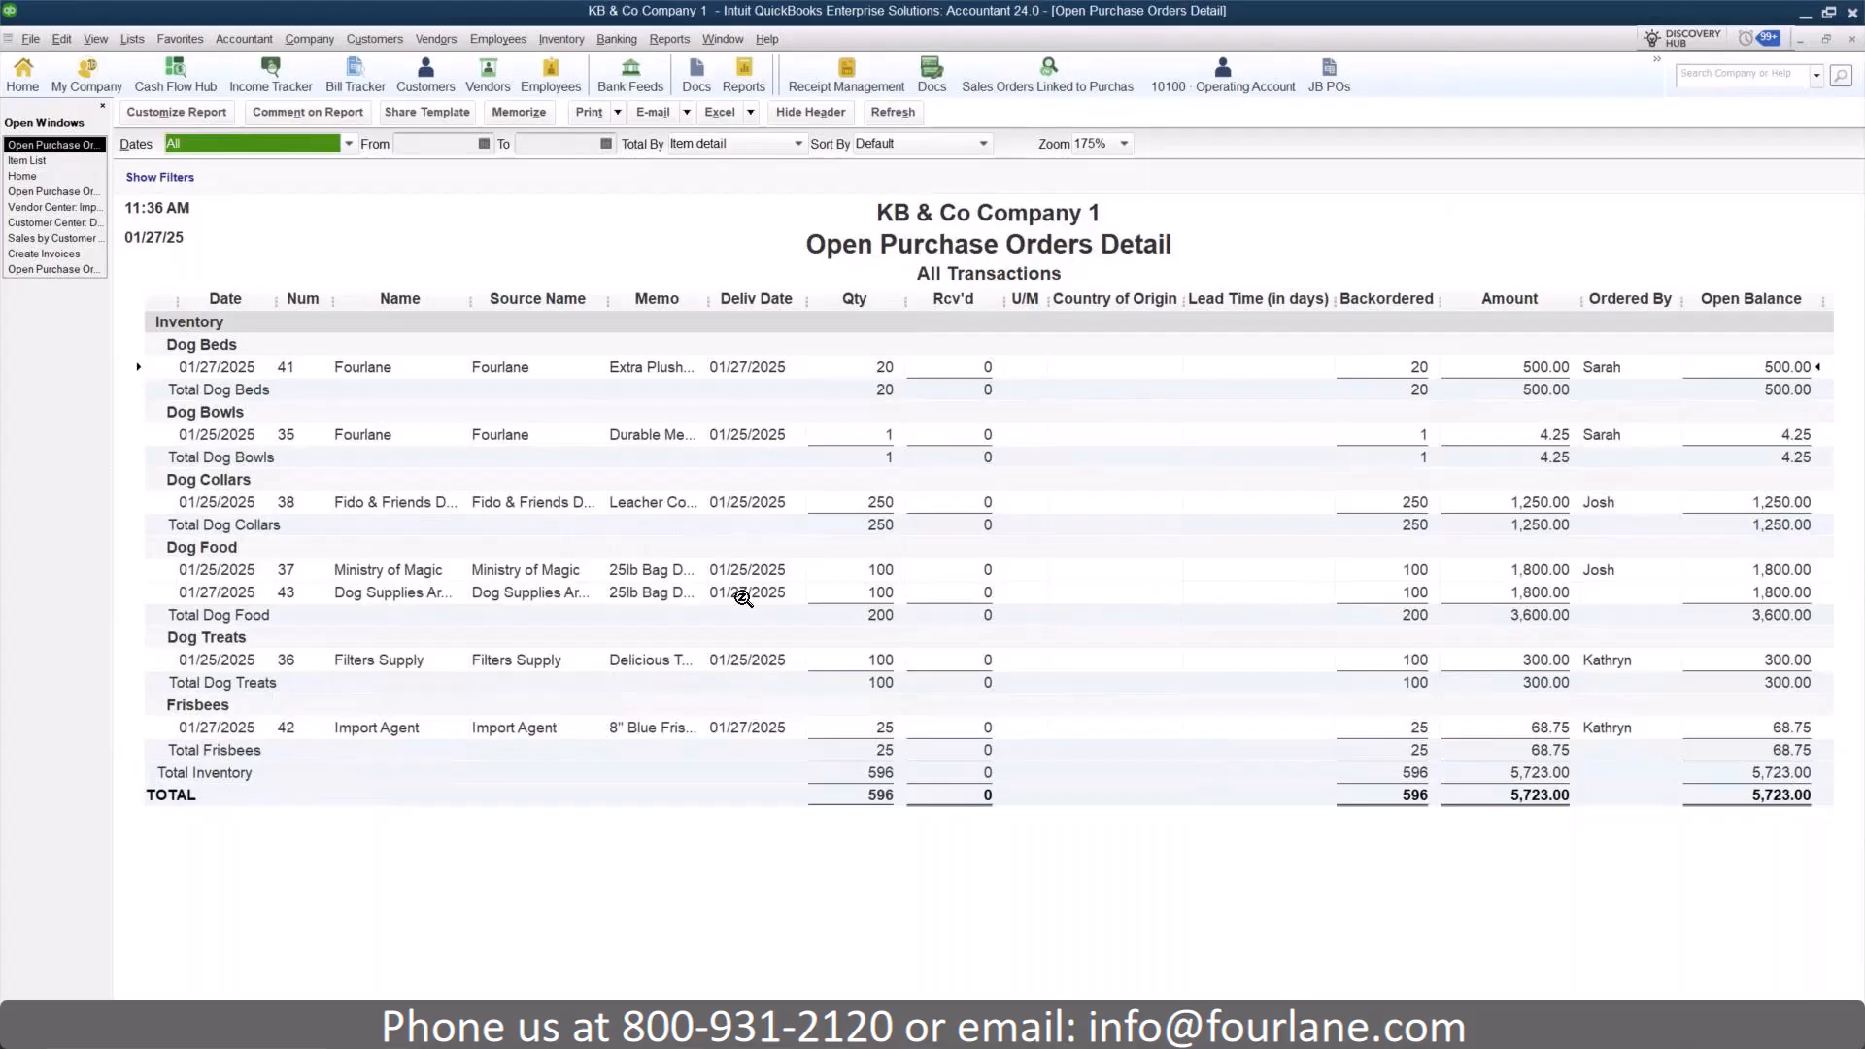
- Open the Dog Supplies Are Us purchase order from the report and check the custom field values of the Dog Food item
double_click(499, 594)
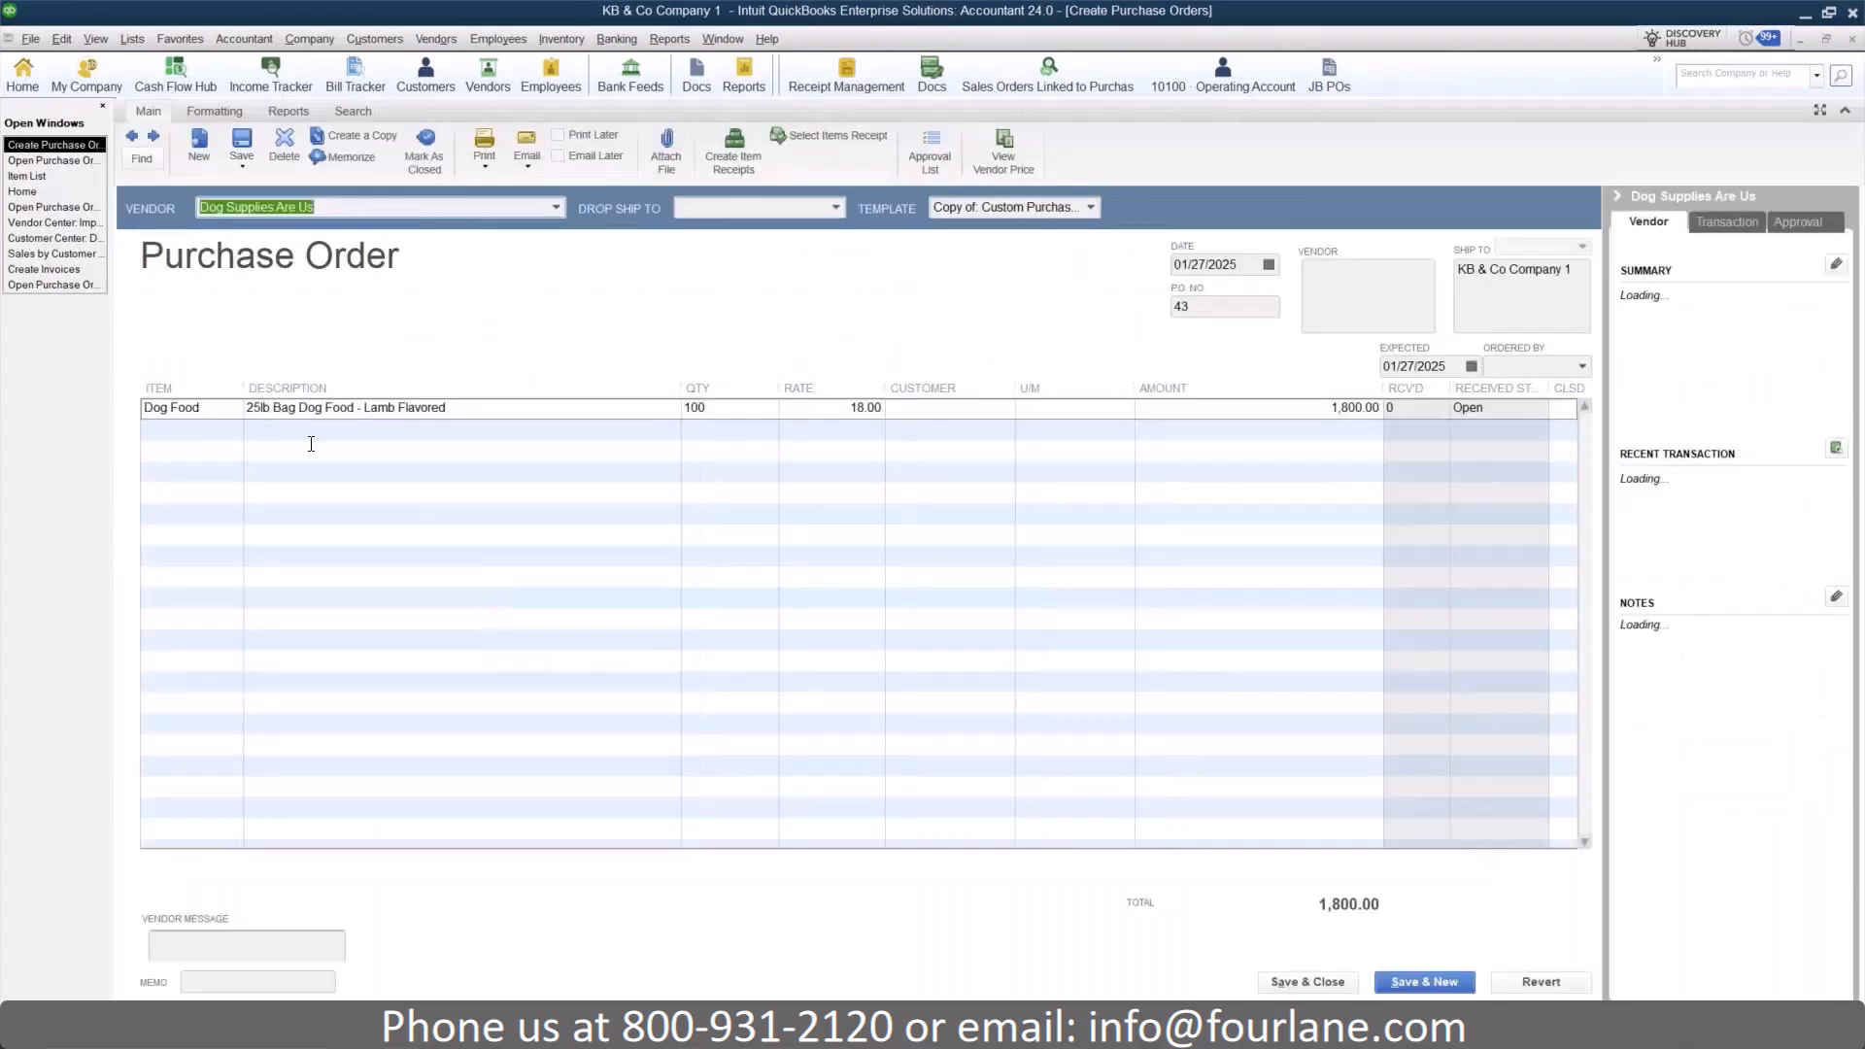
click(54, 178)
right_click(282, 309)
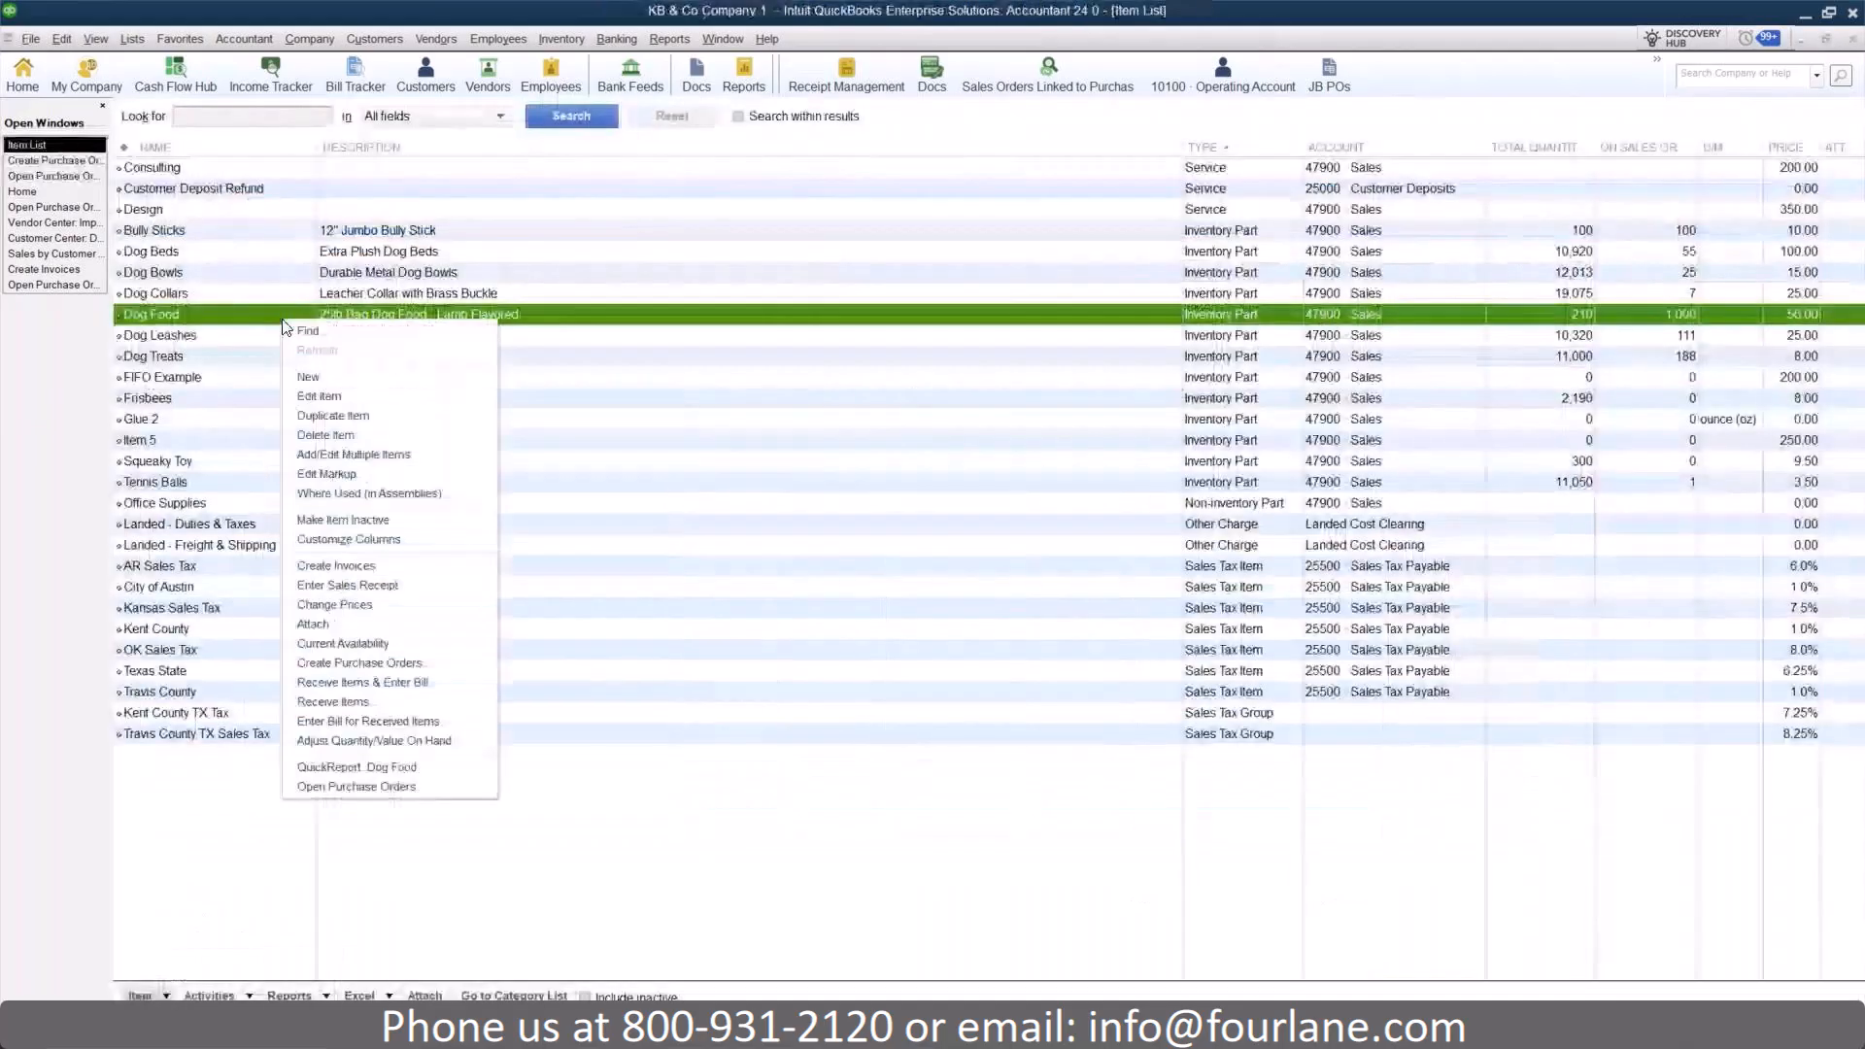
click(330, 399)
click(792, 205)
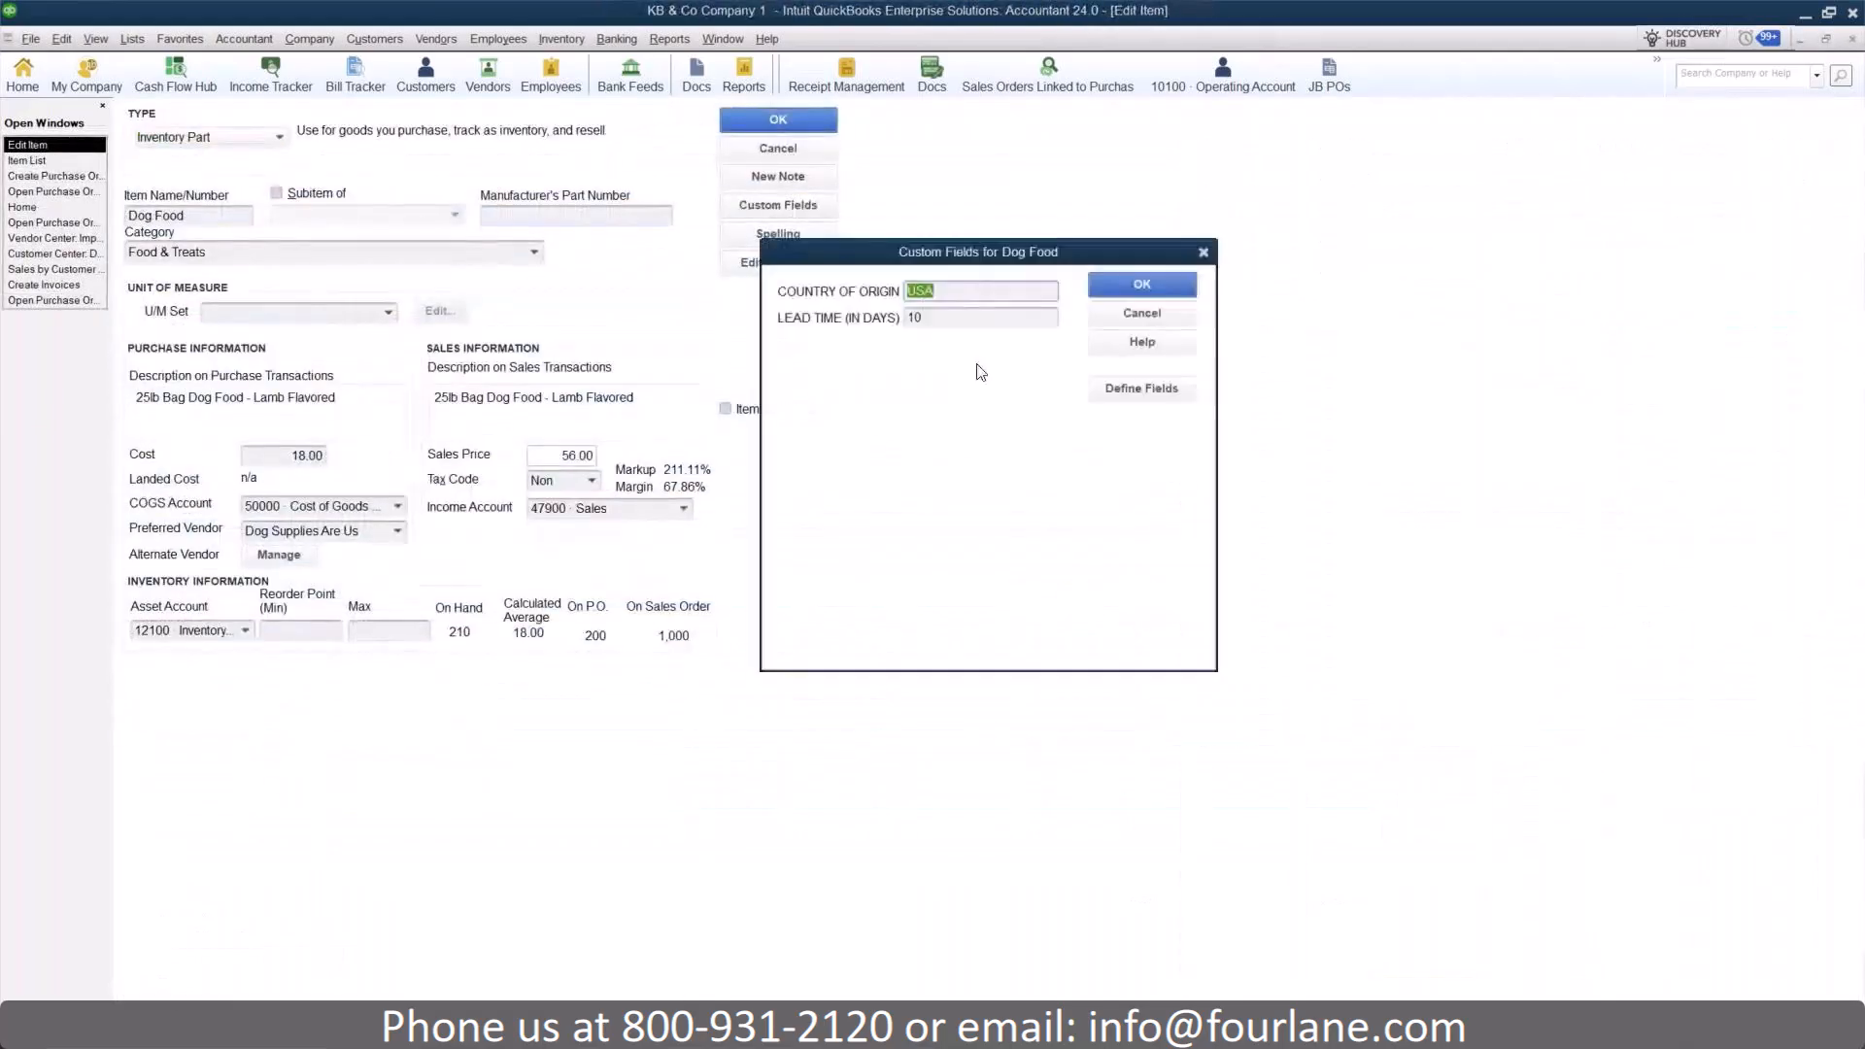
click(1149, 293)
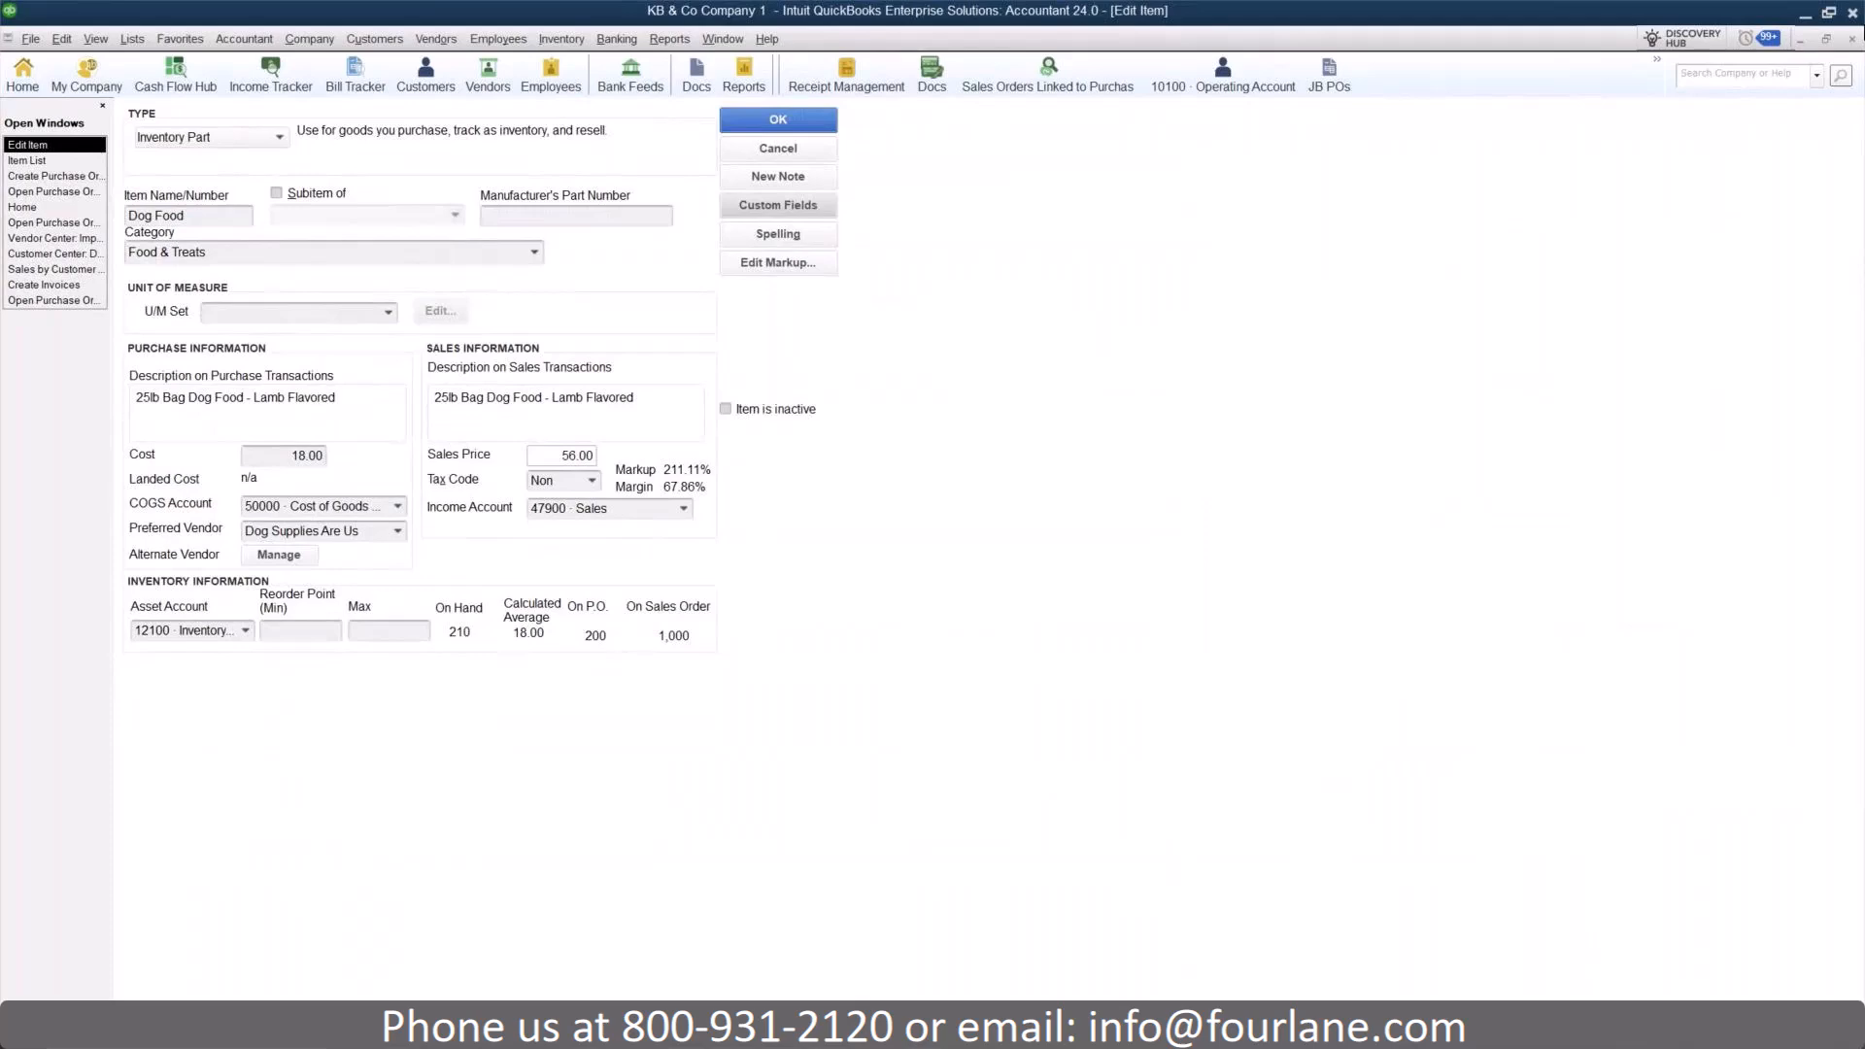
click(1852, 38)
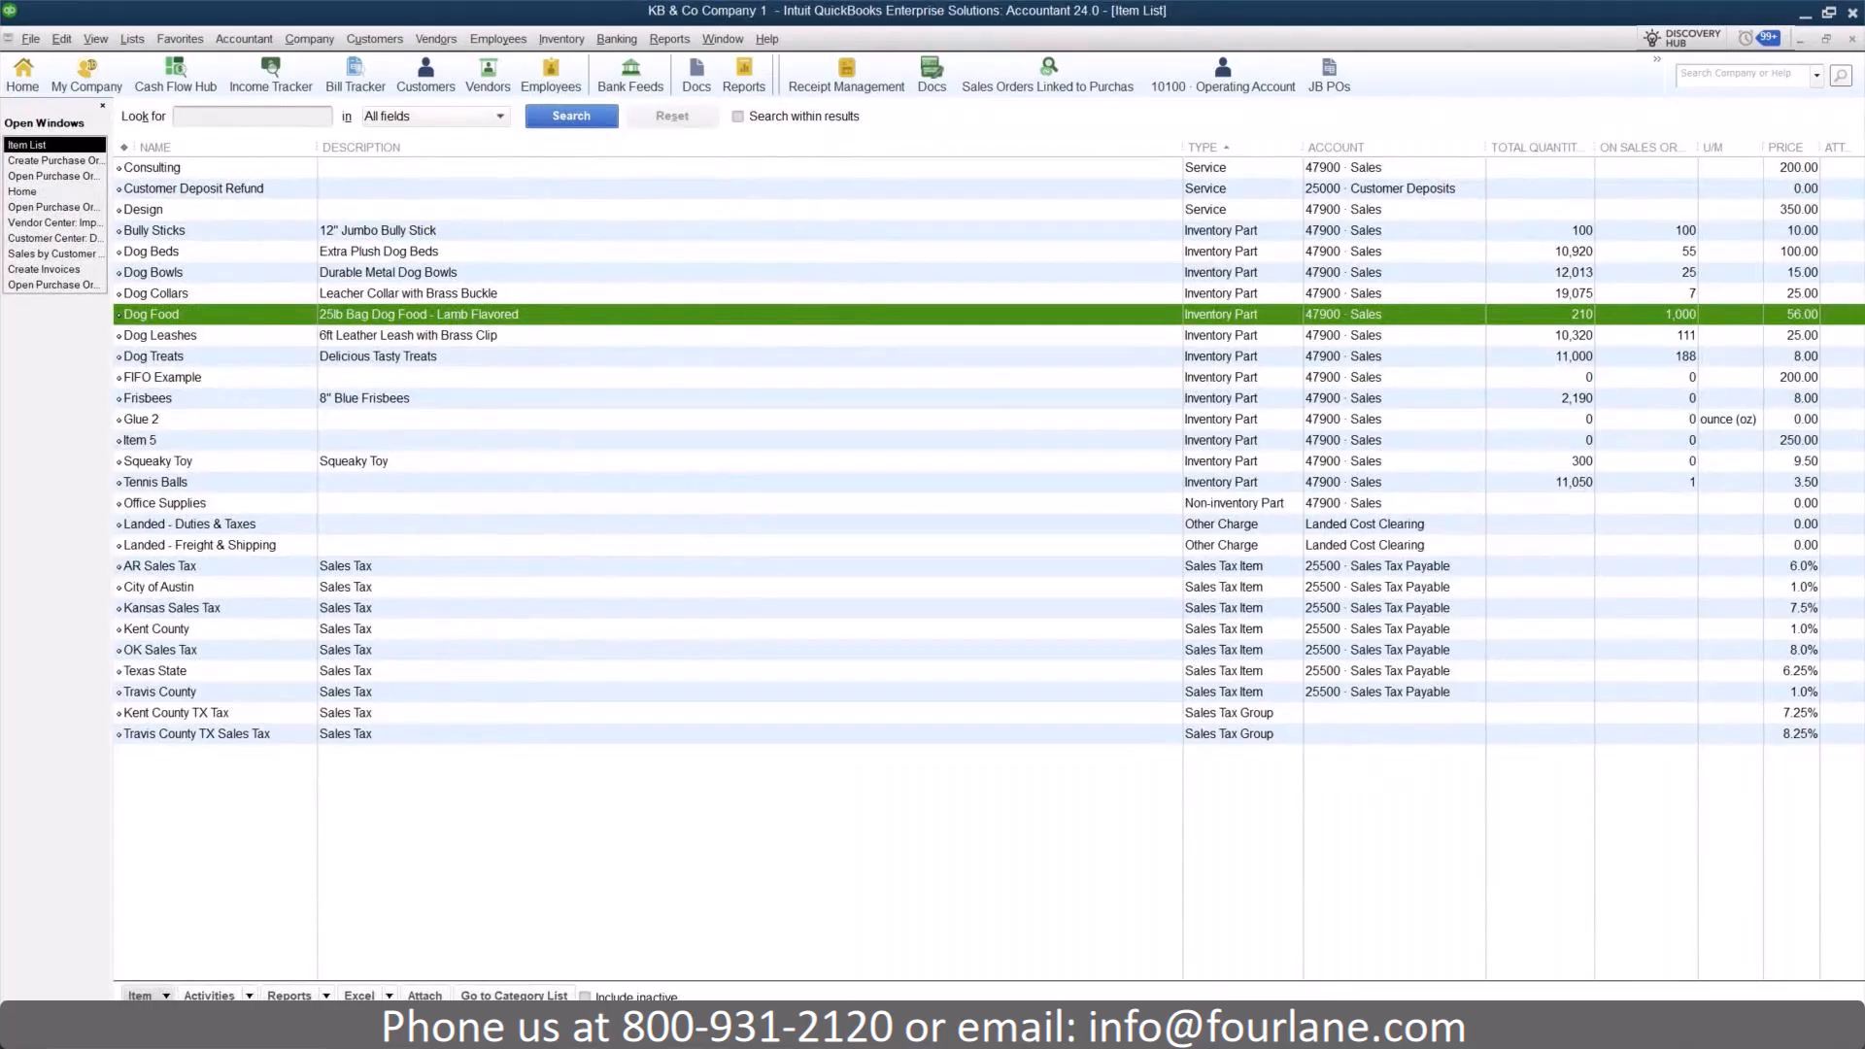
- Return to the Open Purchase Orders Detail report and widen its Memo column
click(54, 176)
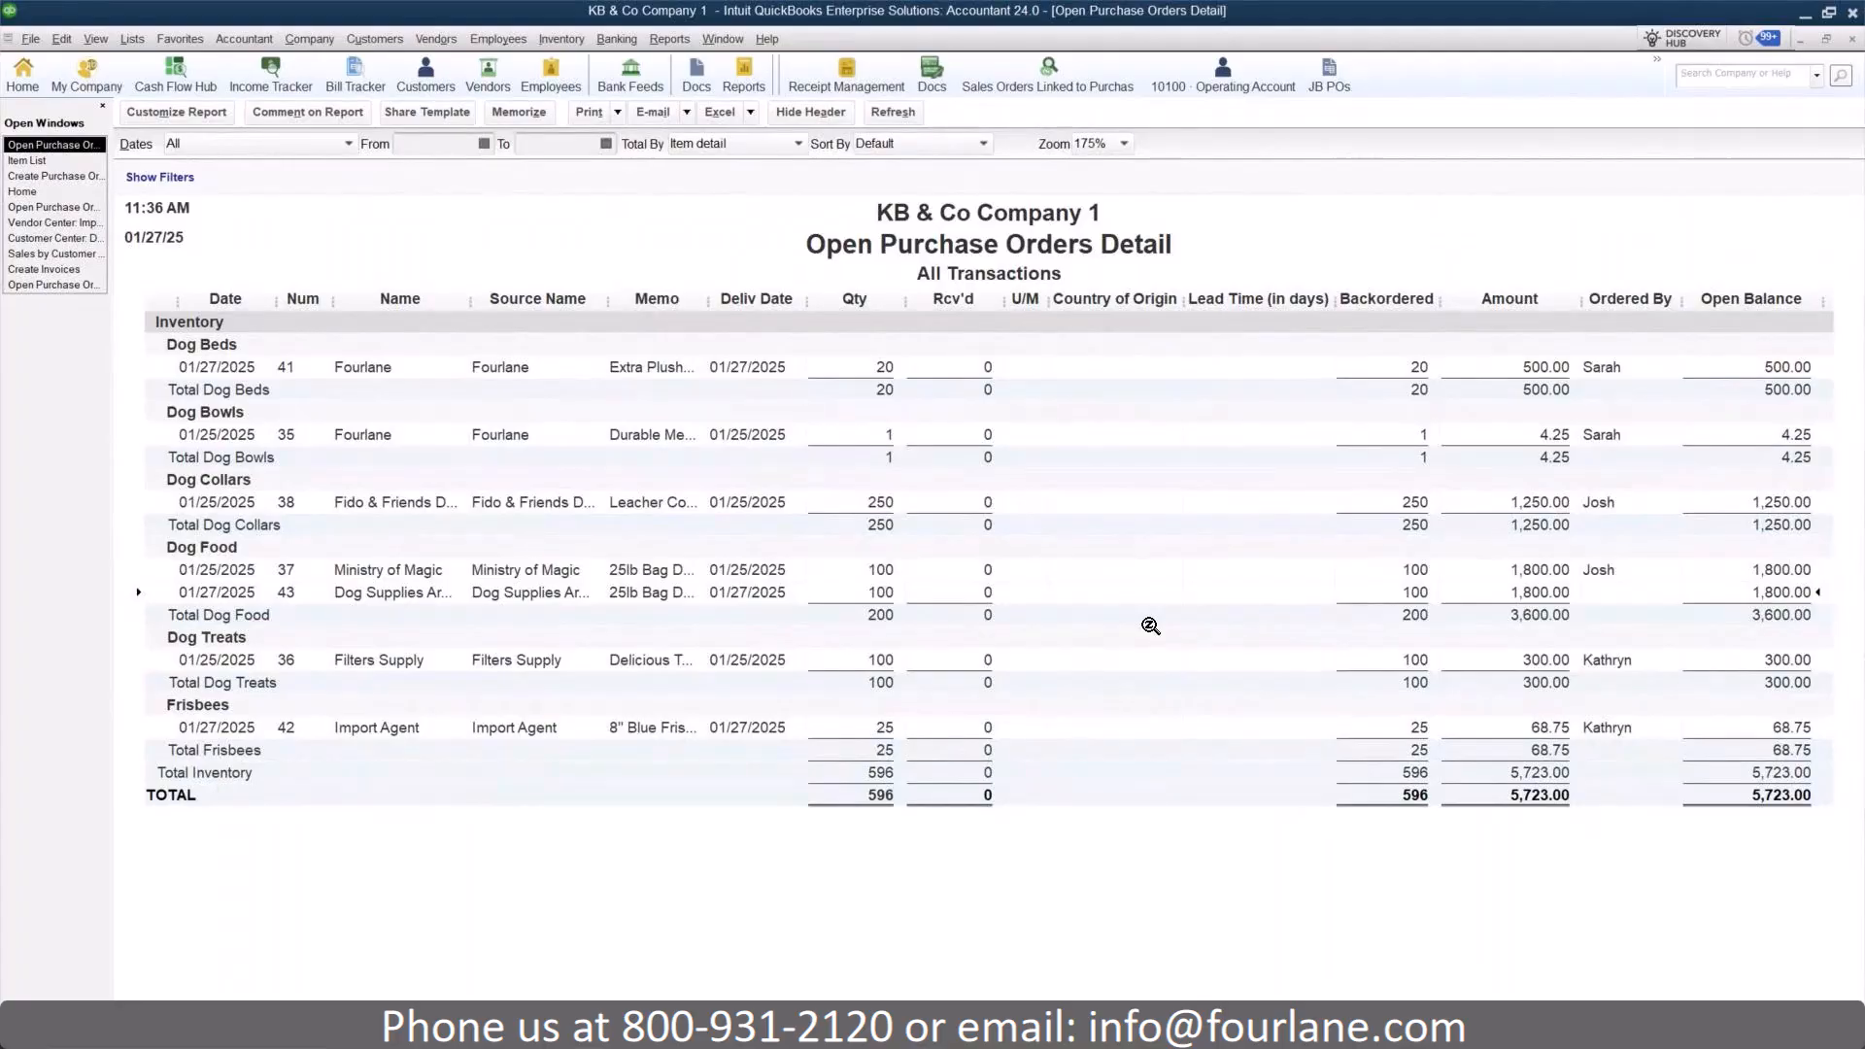
drag(709, 301, 794, 301)
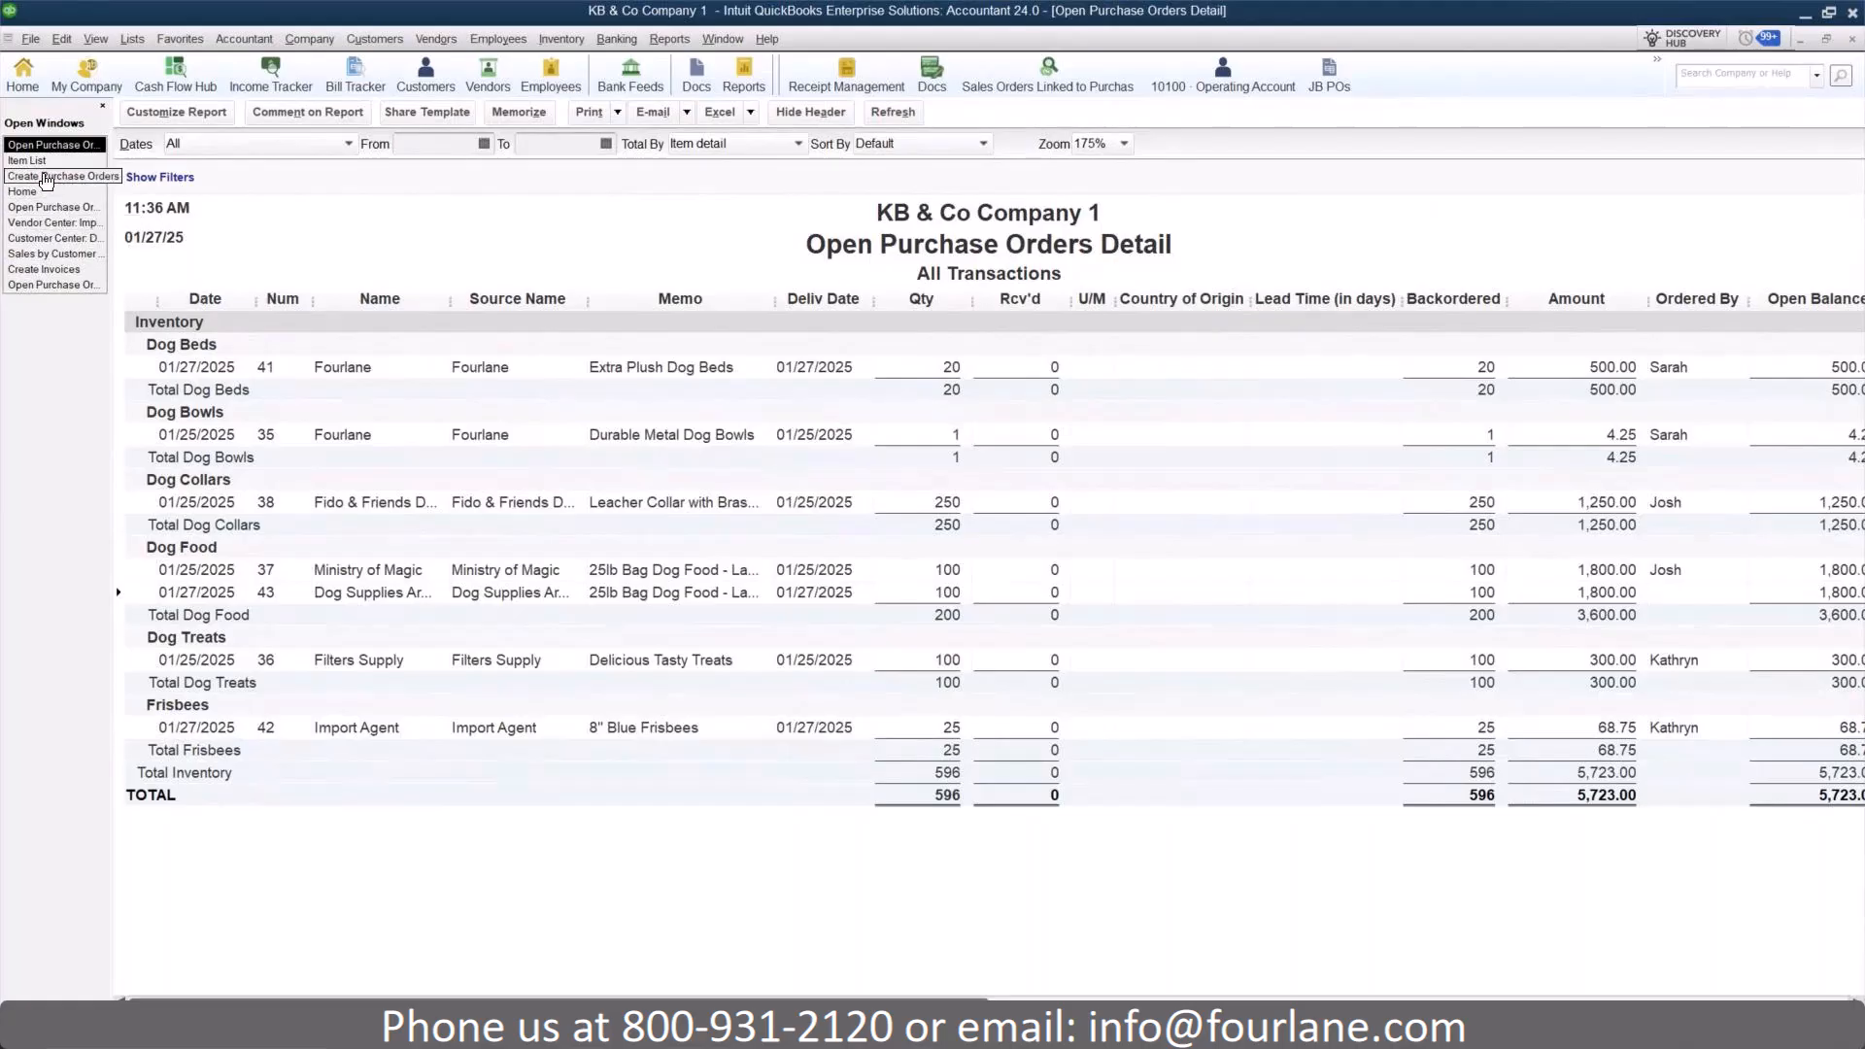
- Start a blank purchase order and customize its template to show the Country of Origin and Lead Time (in days) columns on screen
click(46, 180)
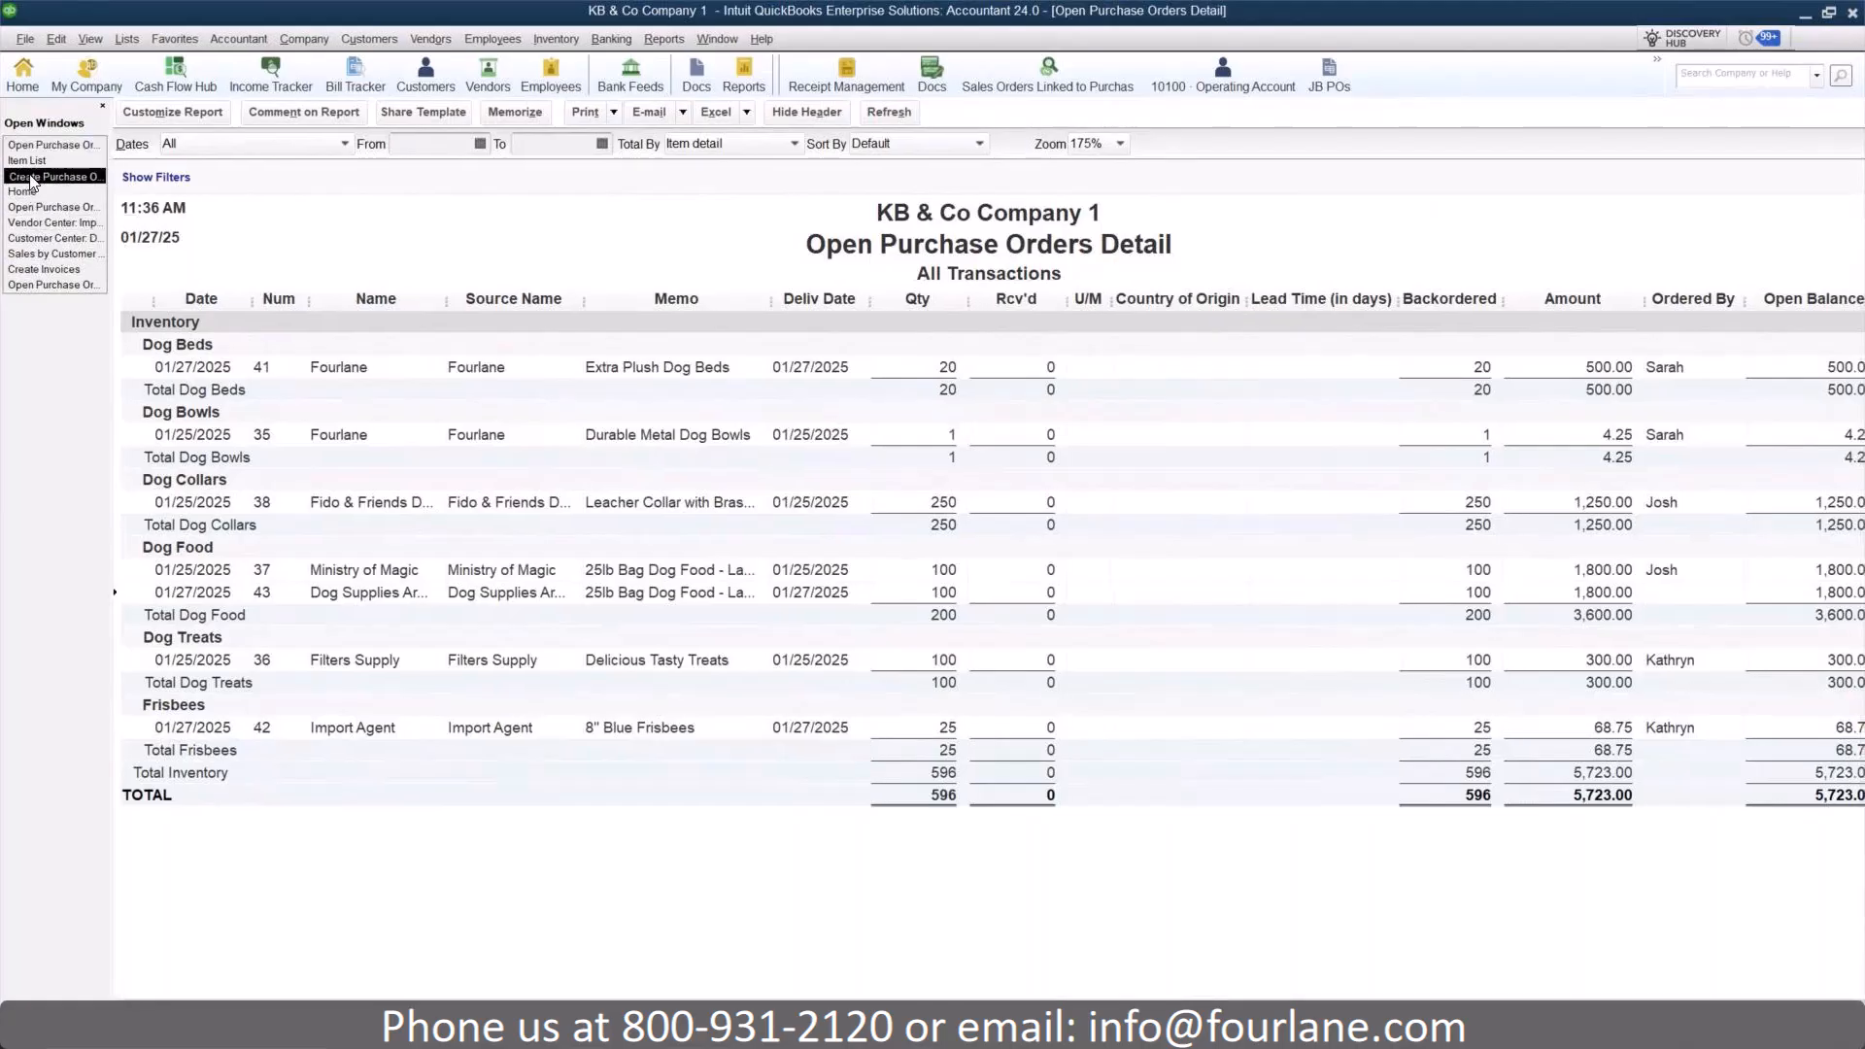
click(1413, 975)
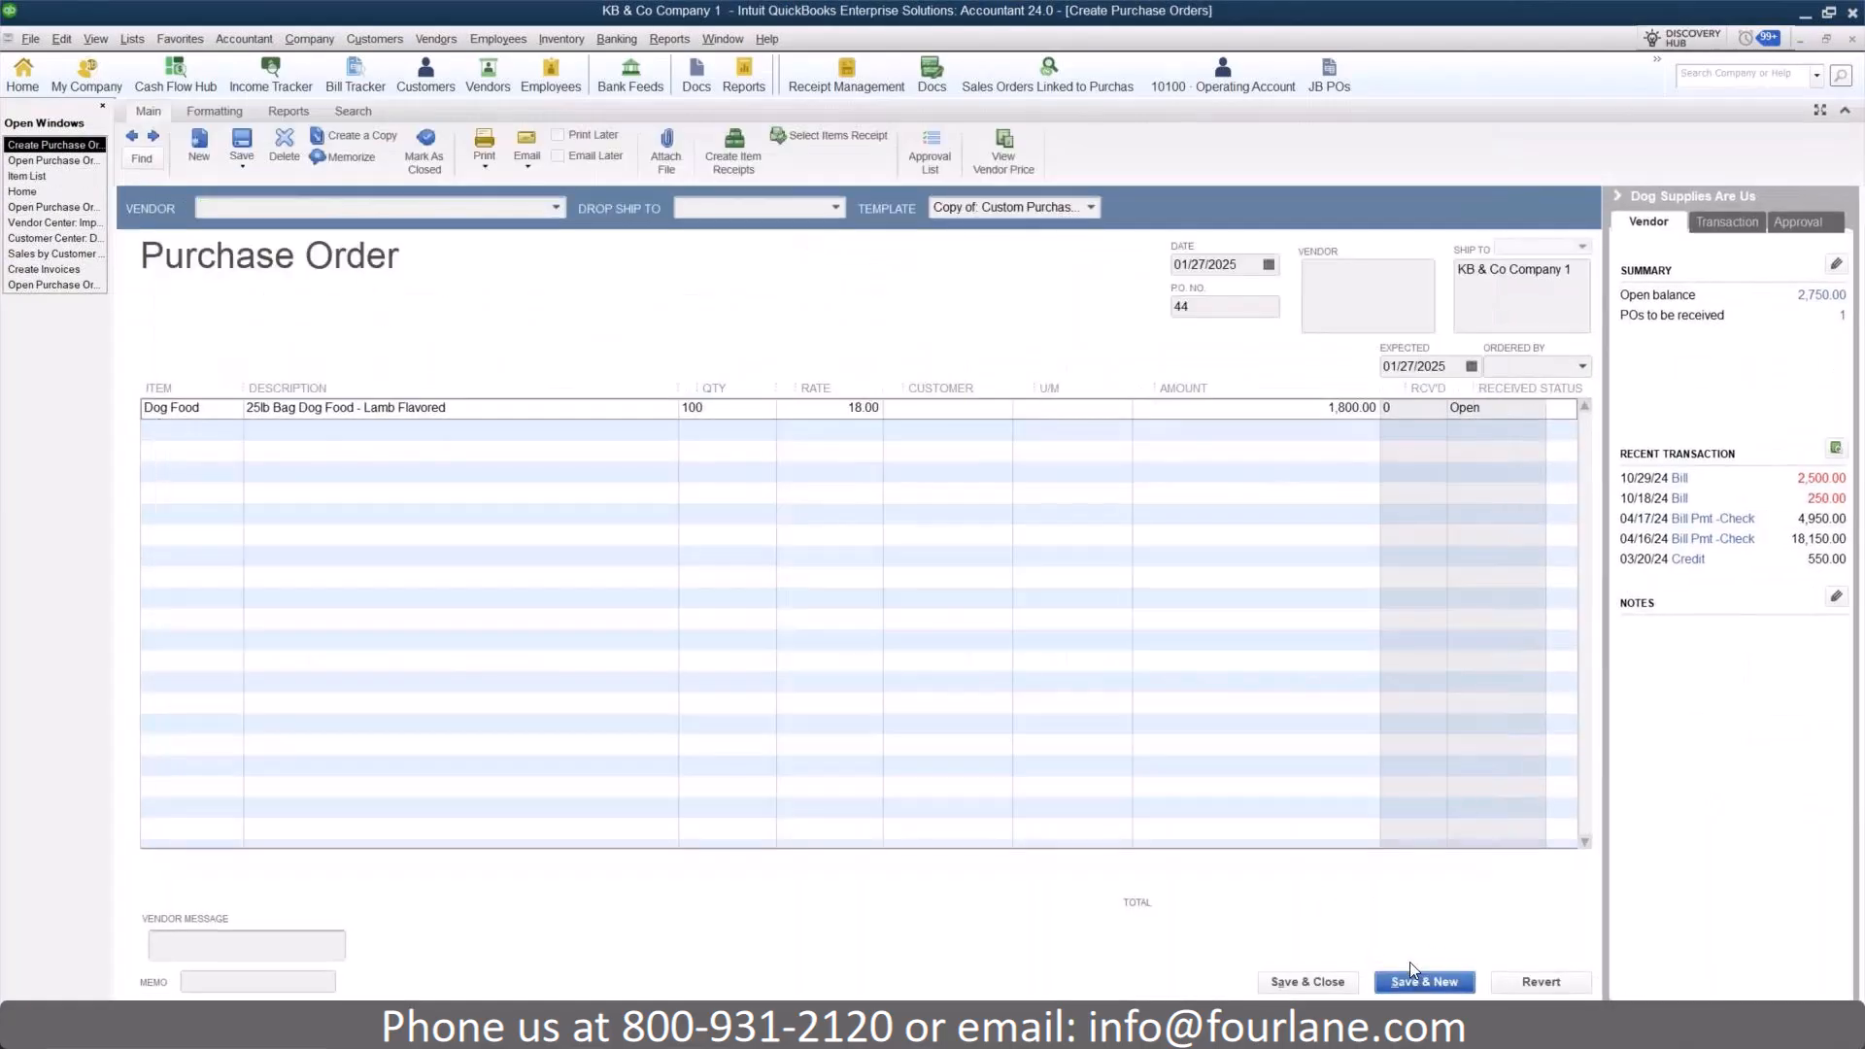
click(211, 113)
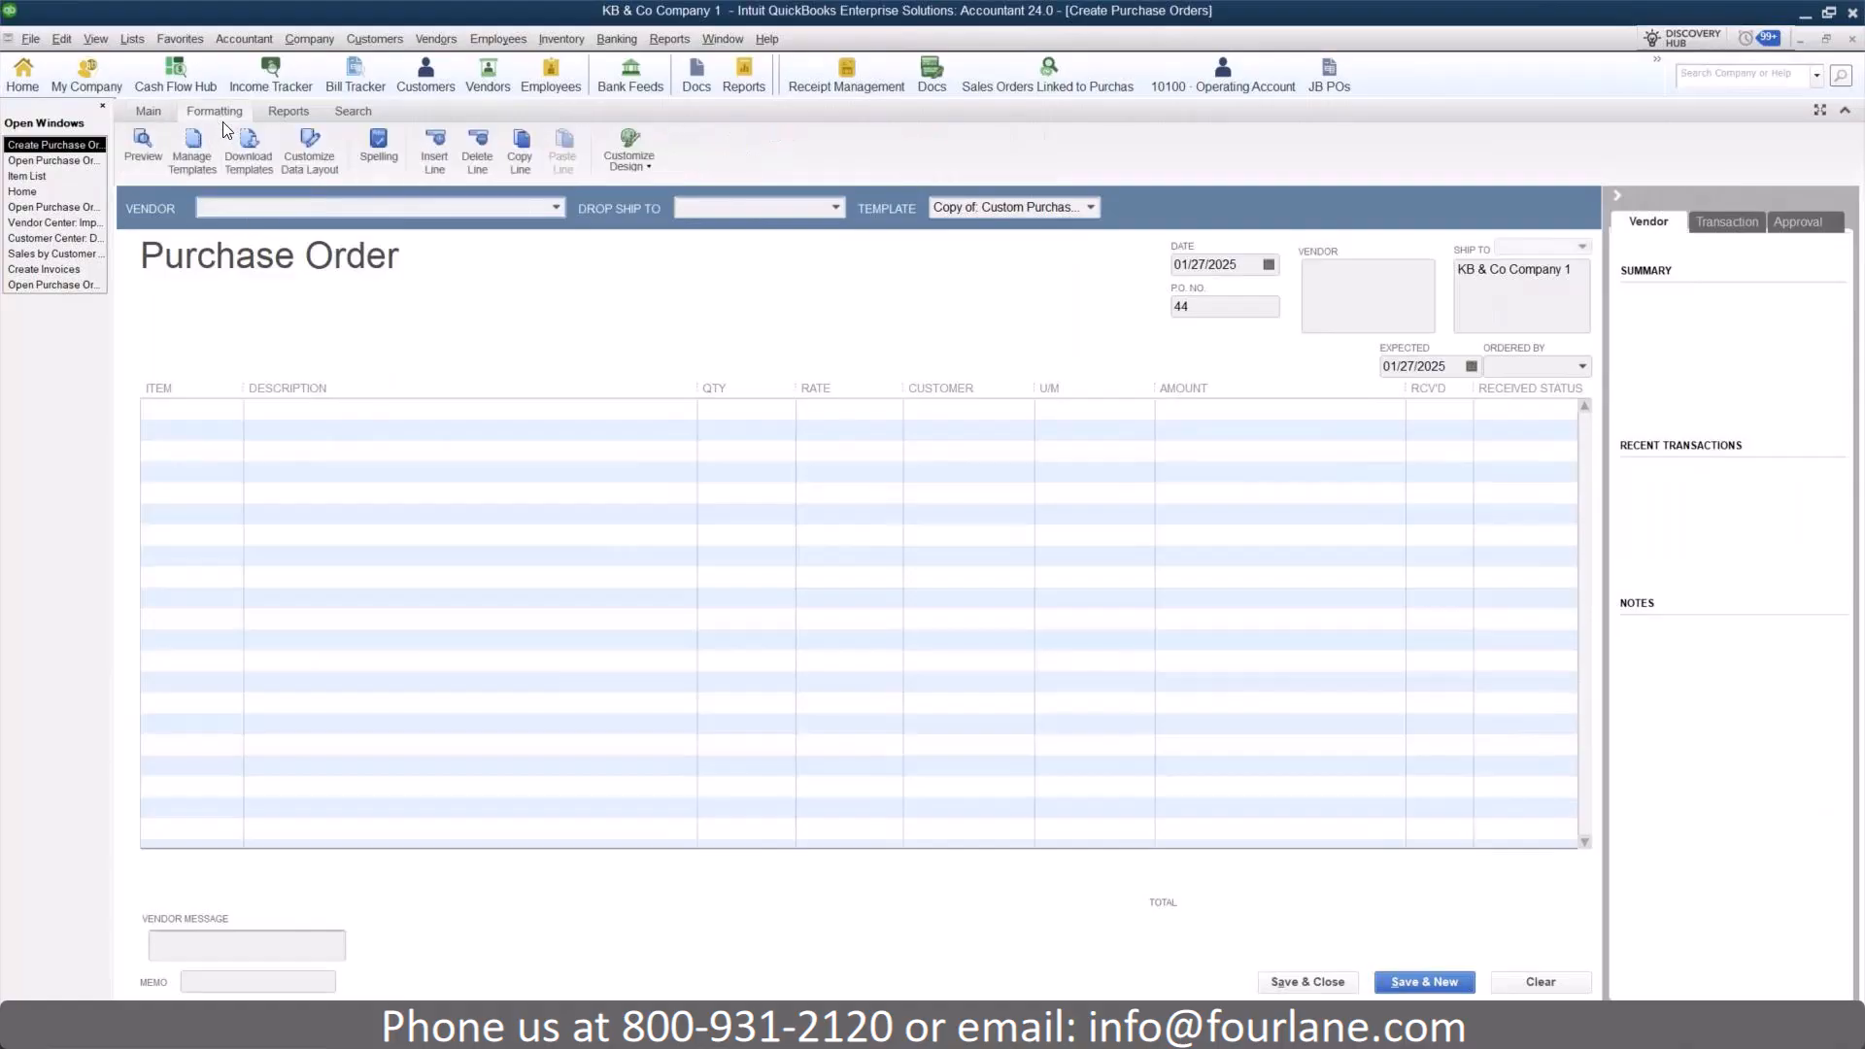
click(324, 167)
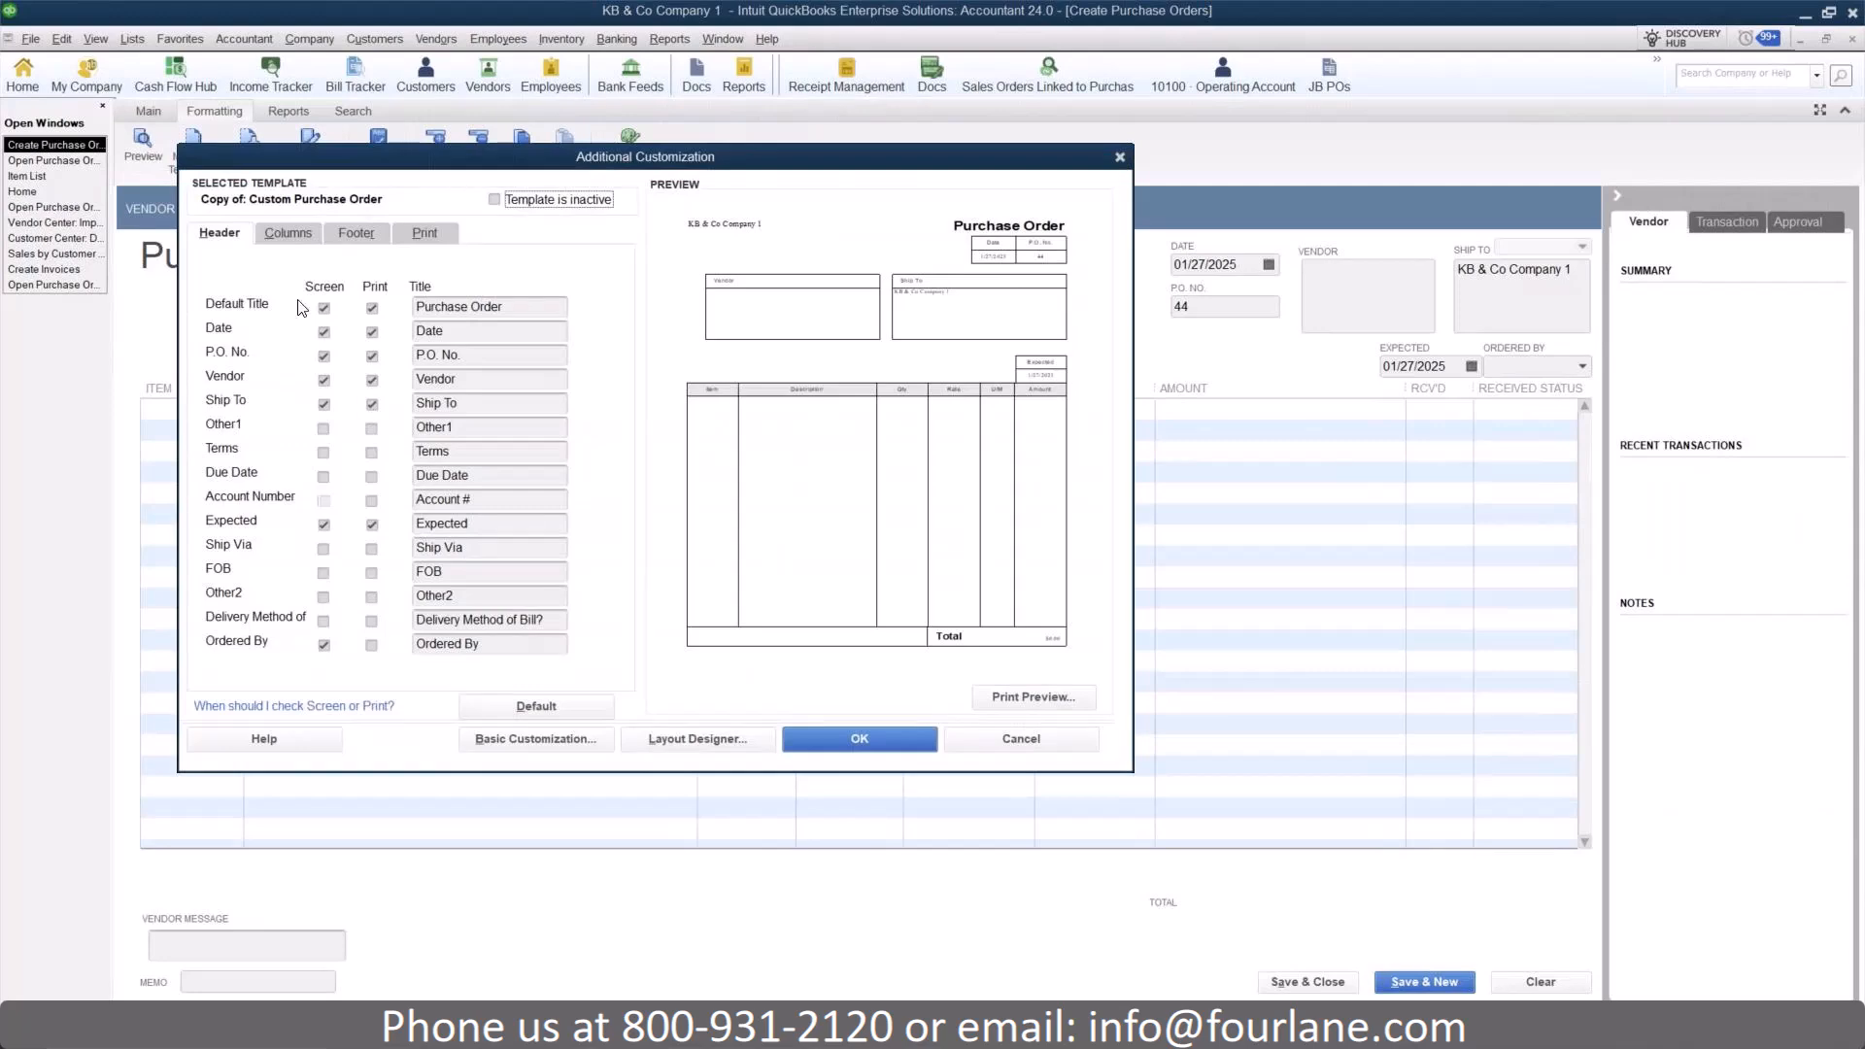
click(288, 238)
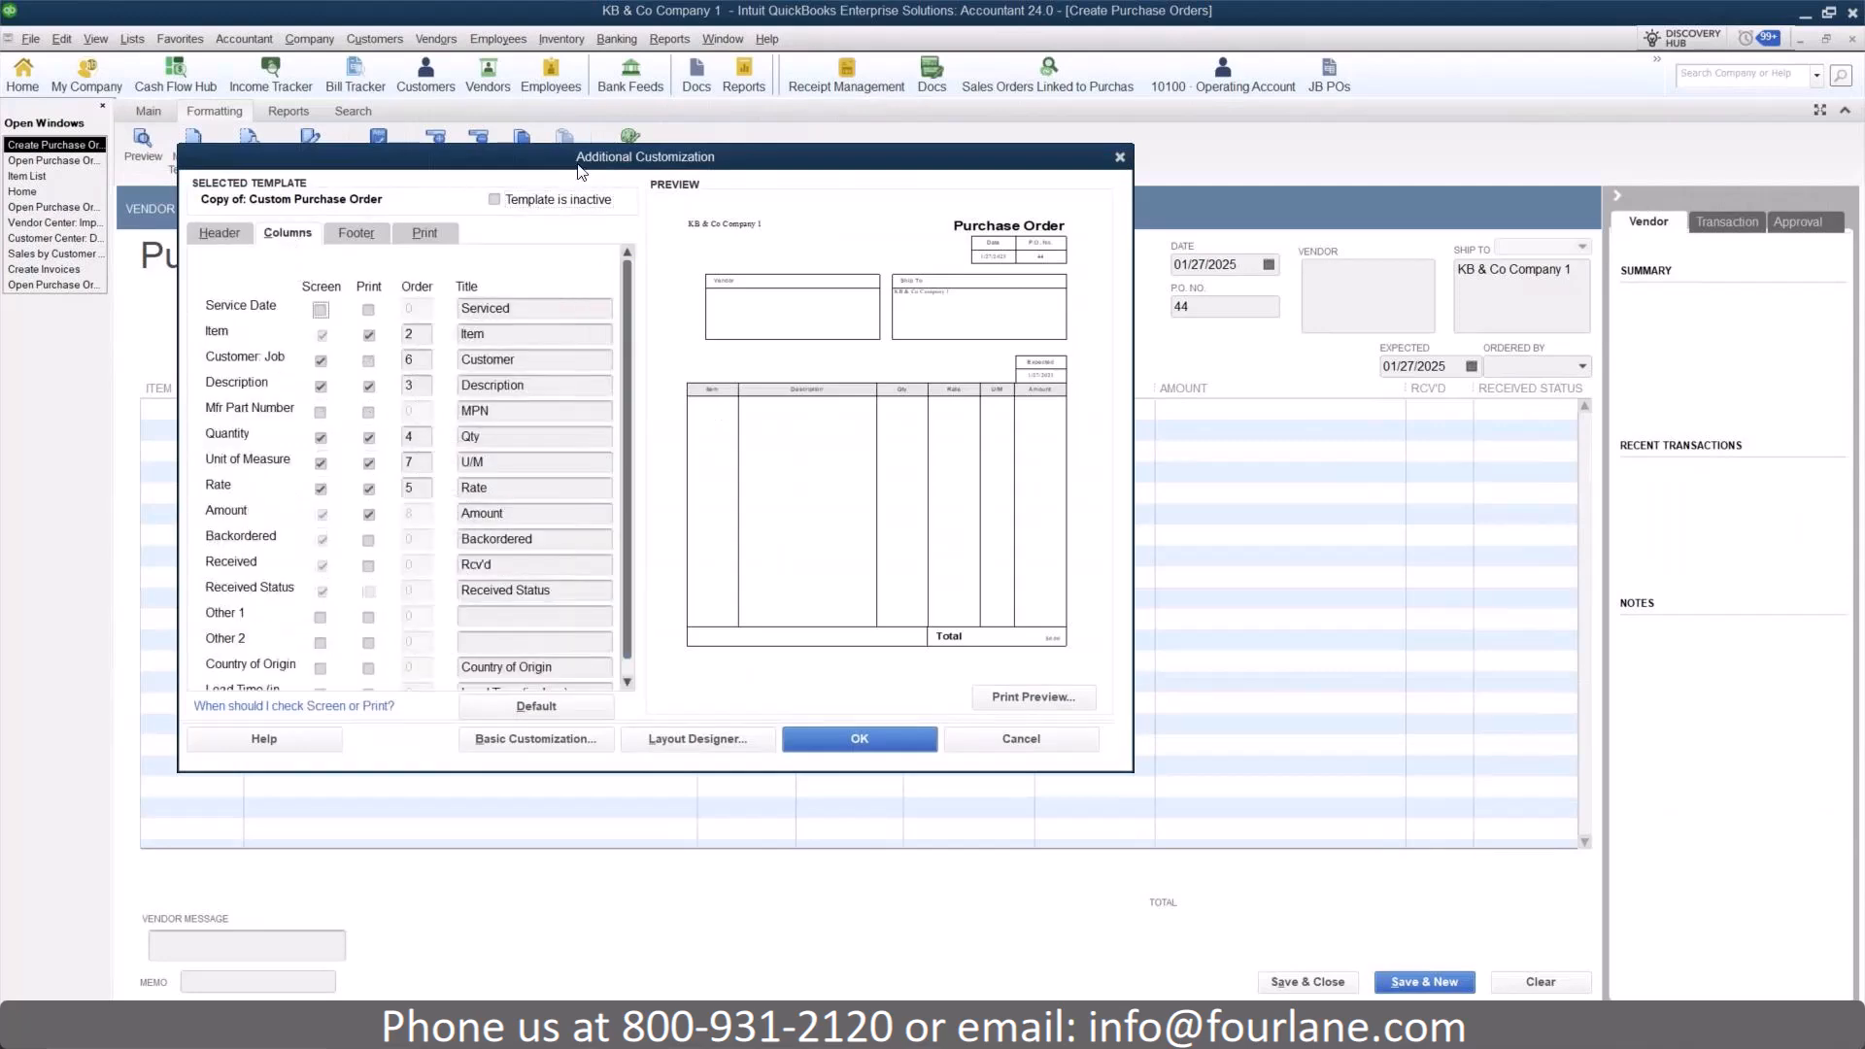
drag(576, 161, 541, 192)
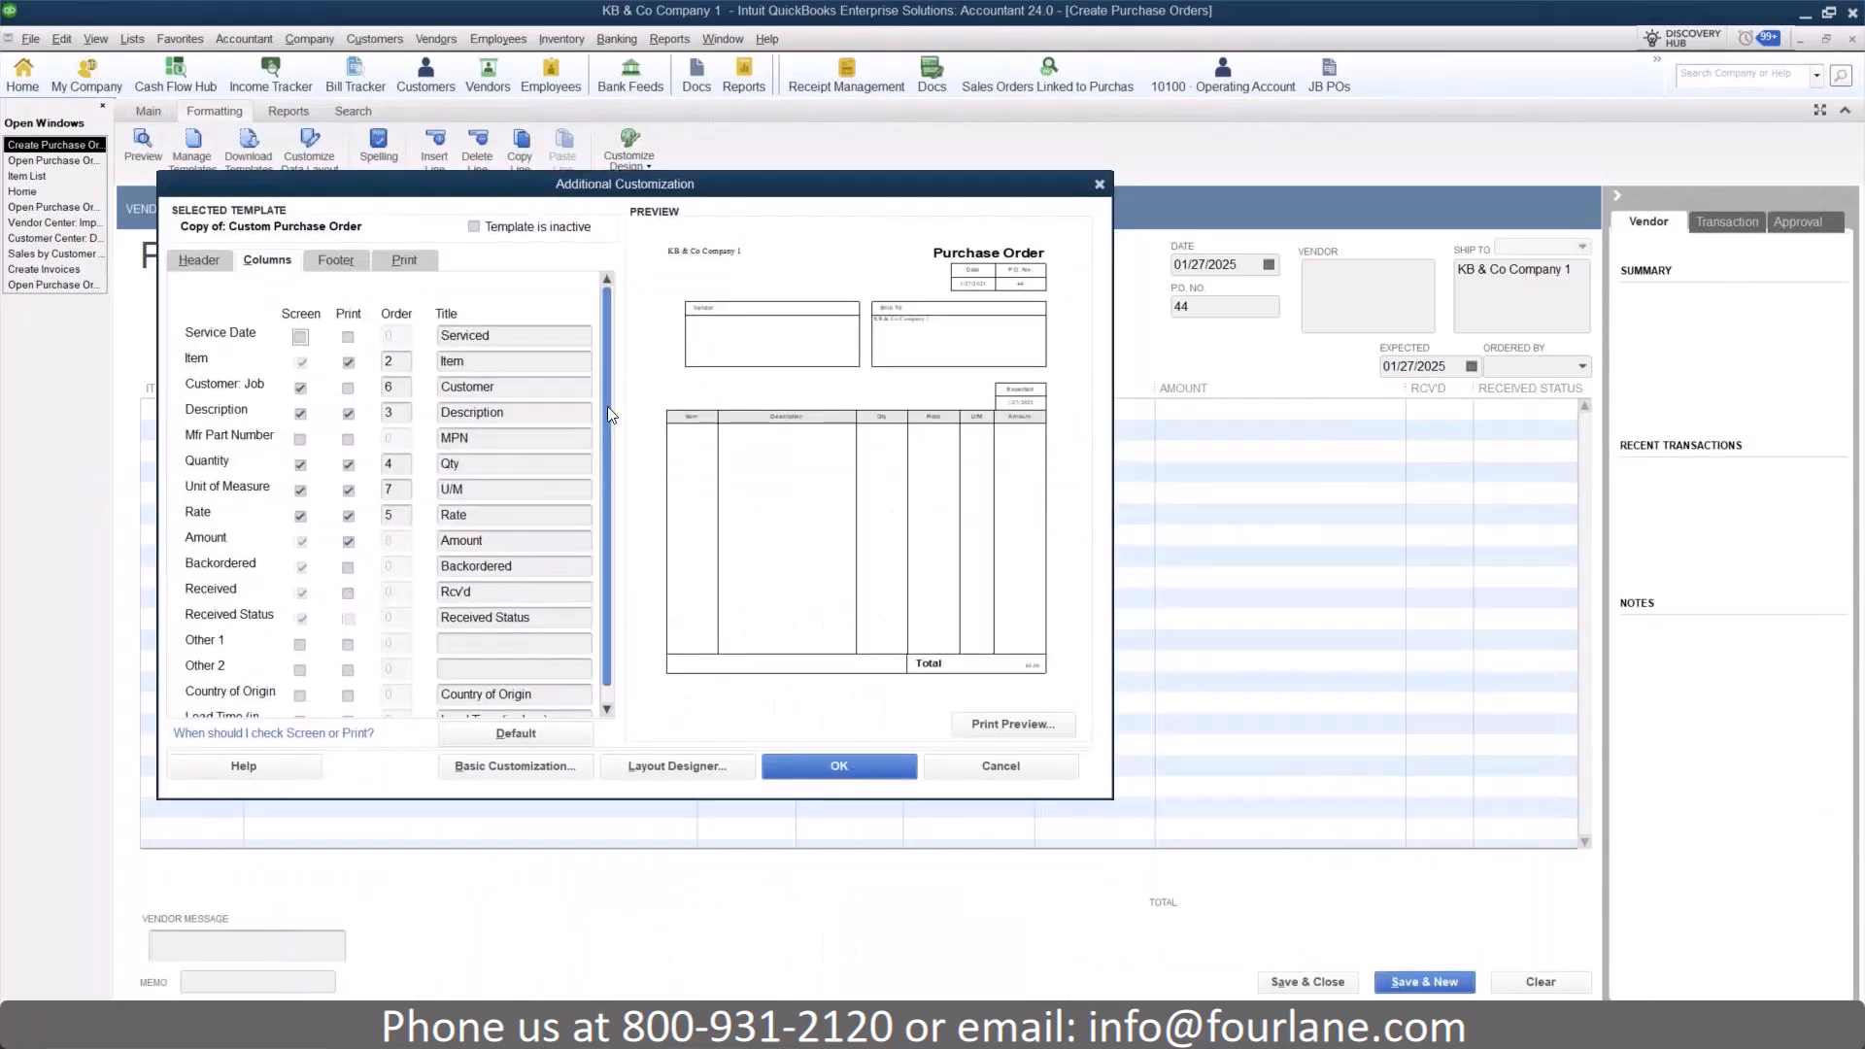
drag(608, 406, 614, 546)
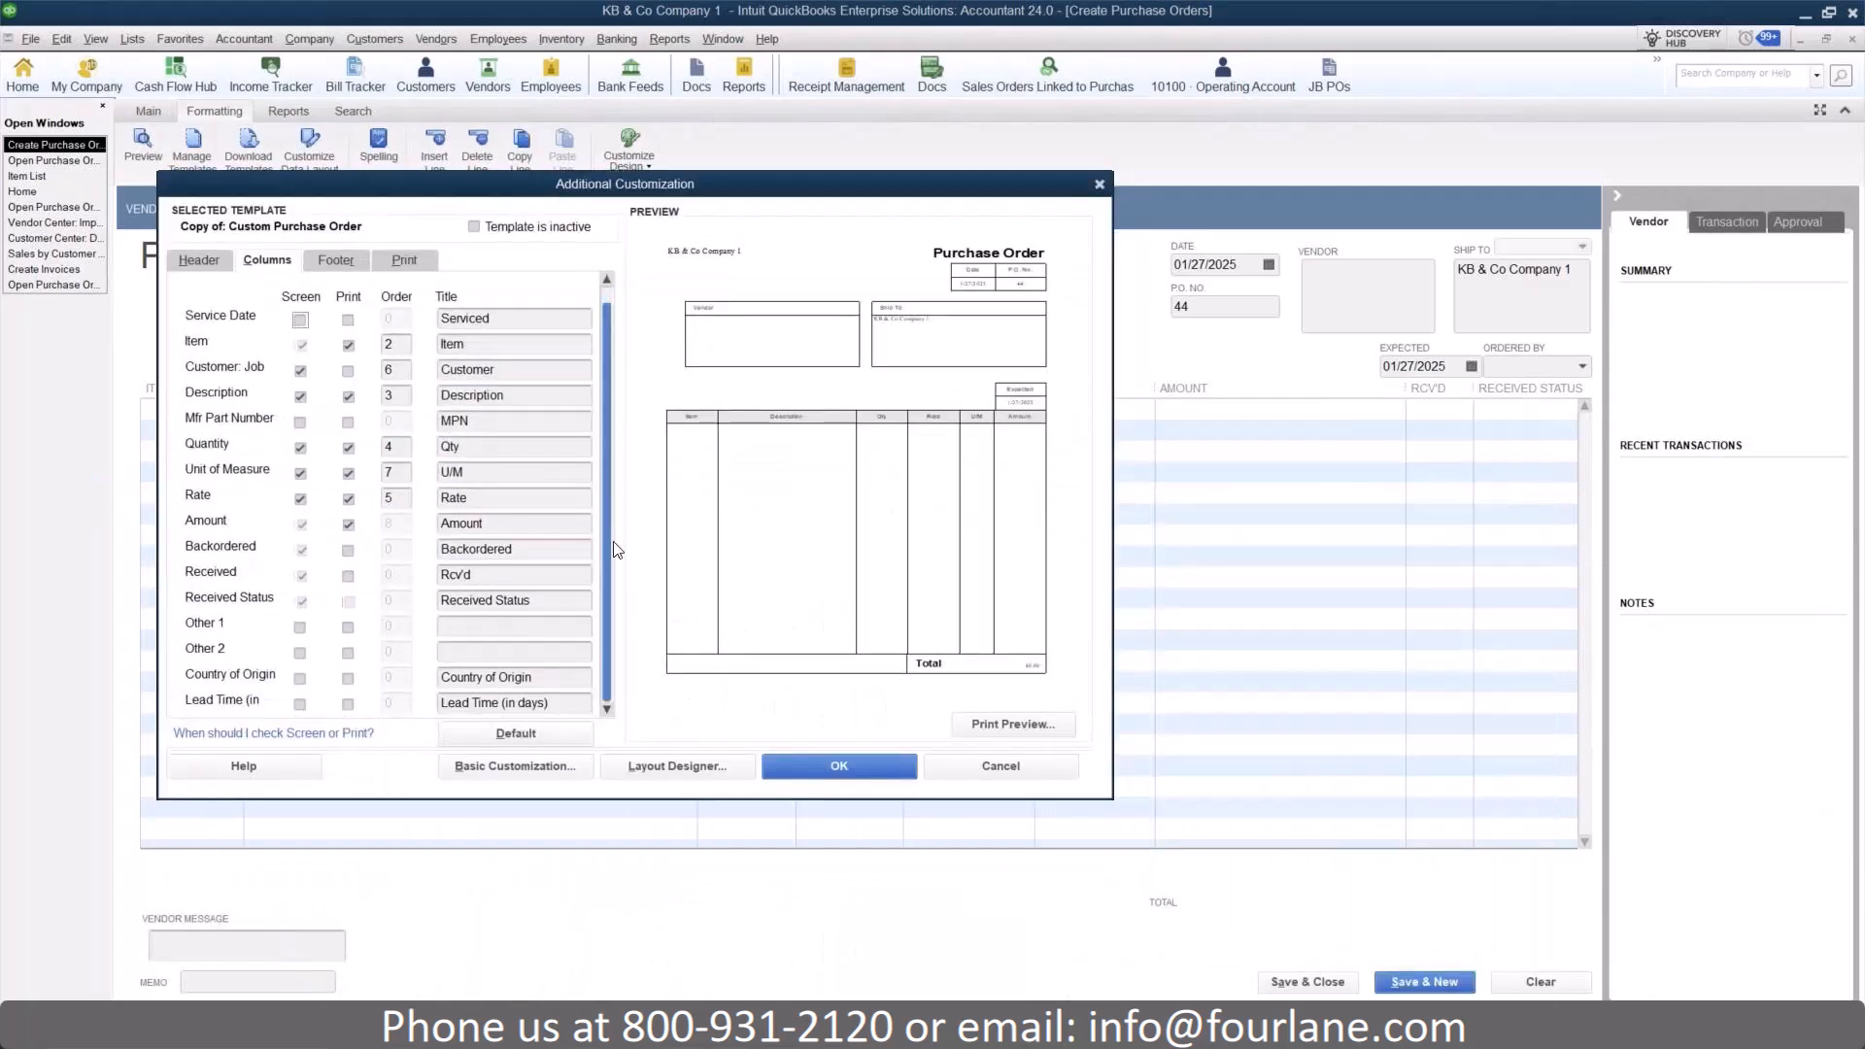
click(300, 678)
click(984, 461)
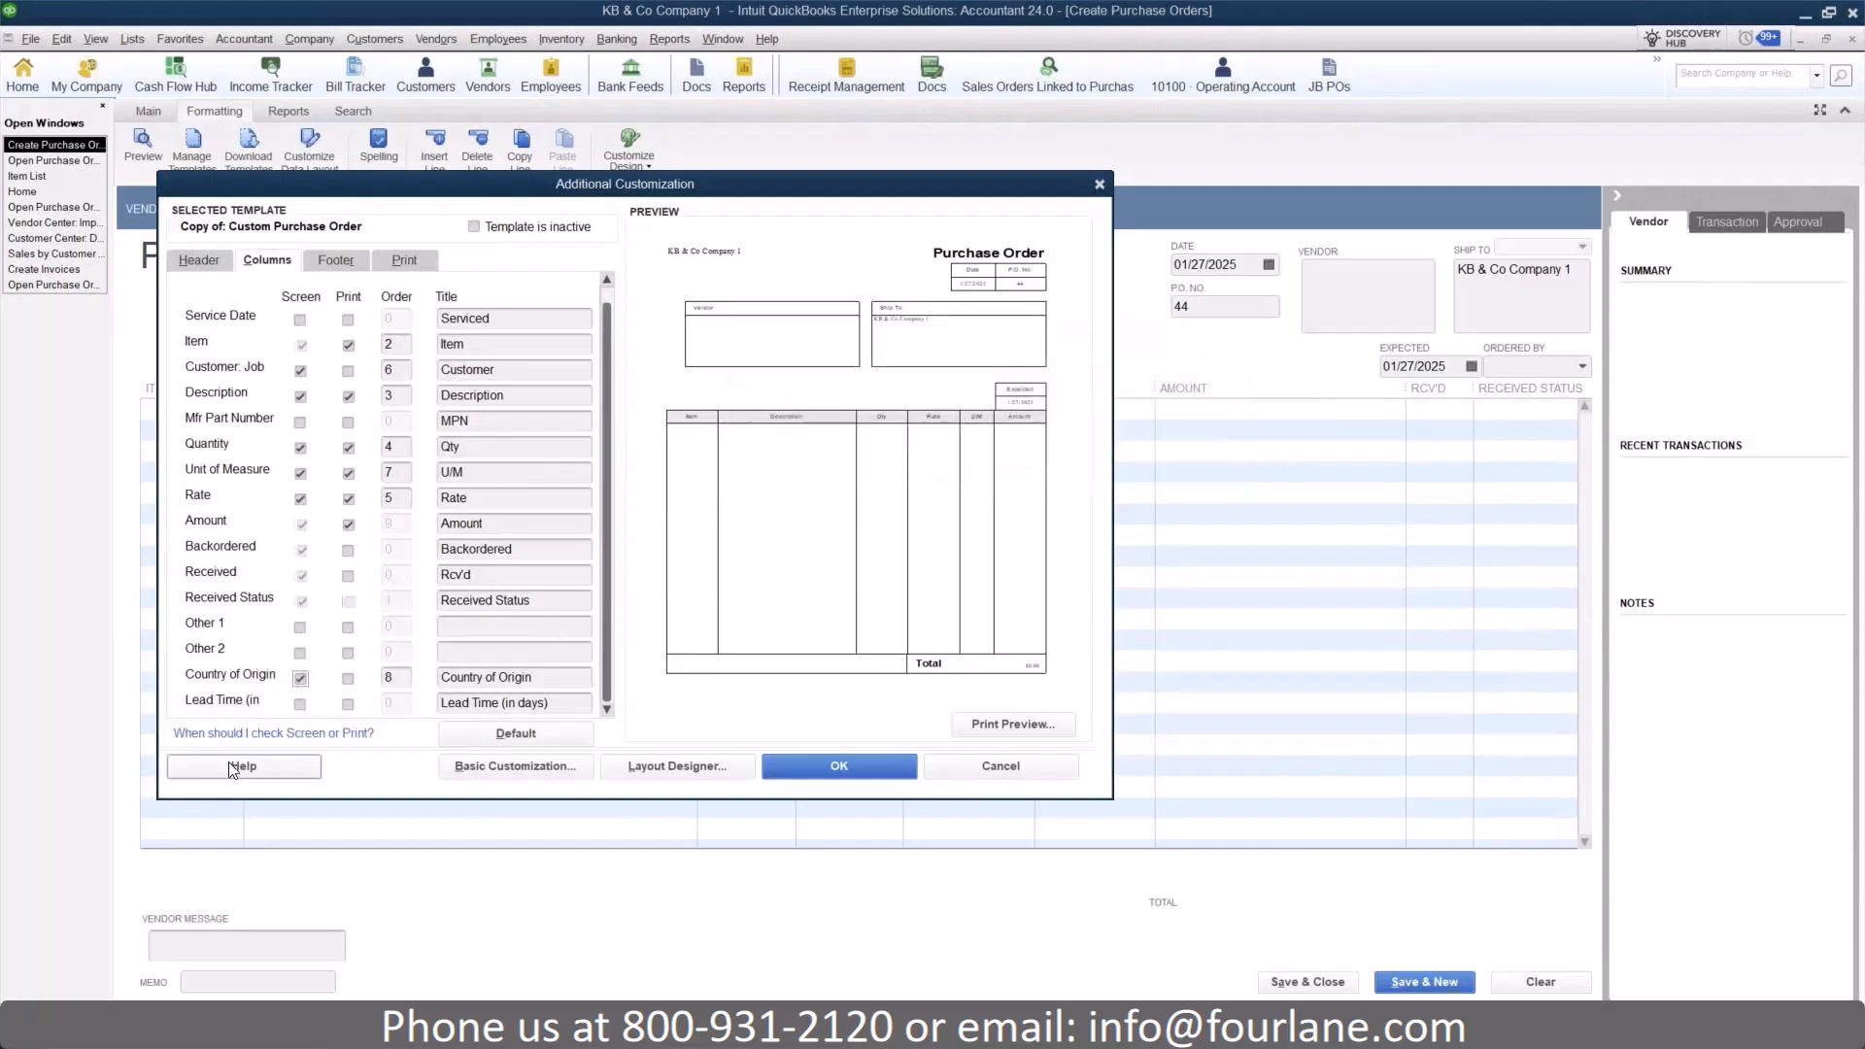
click(300, 704)
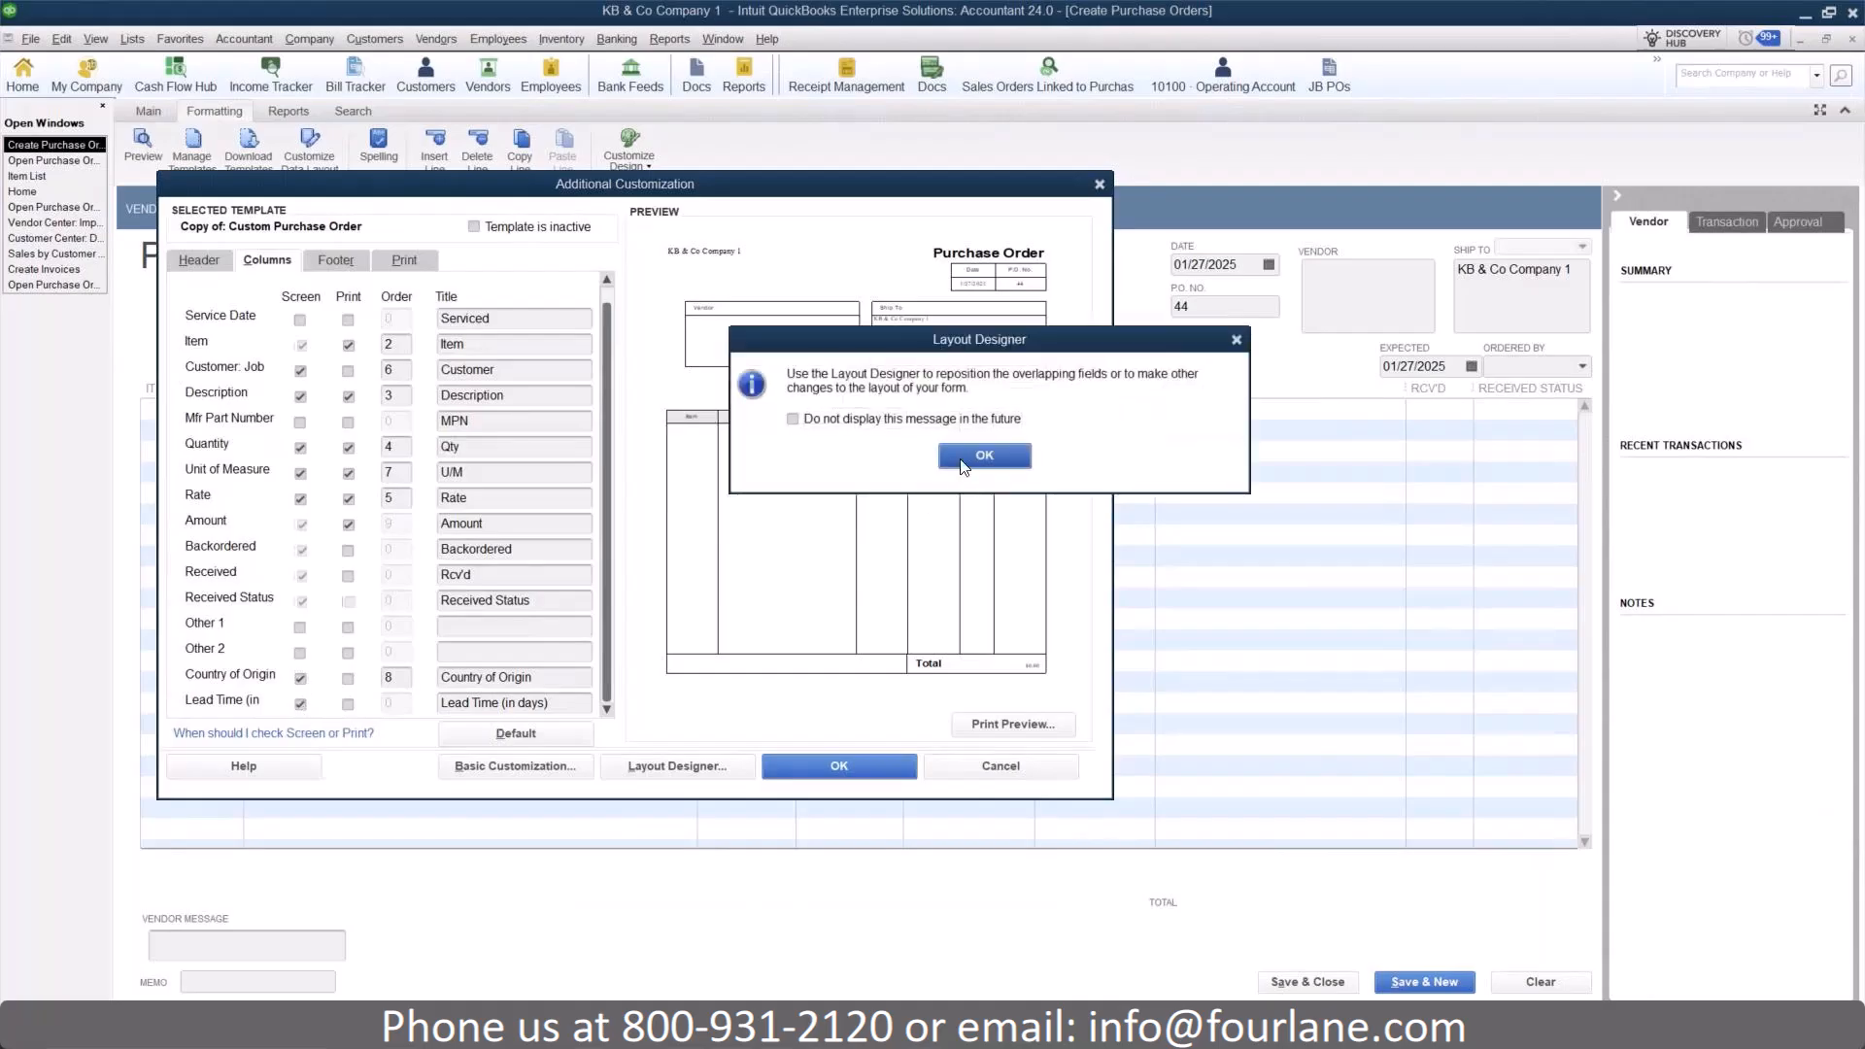
click(961, 466)
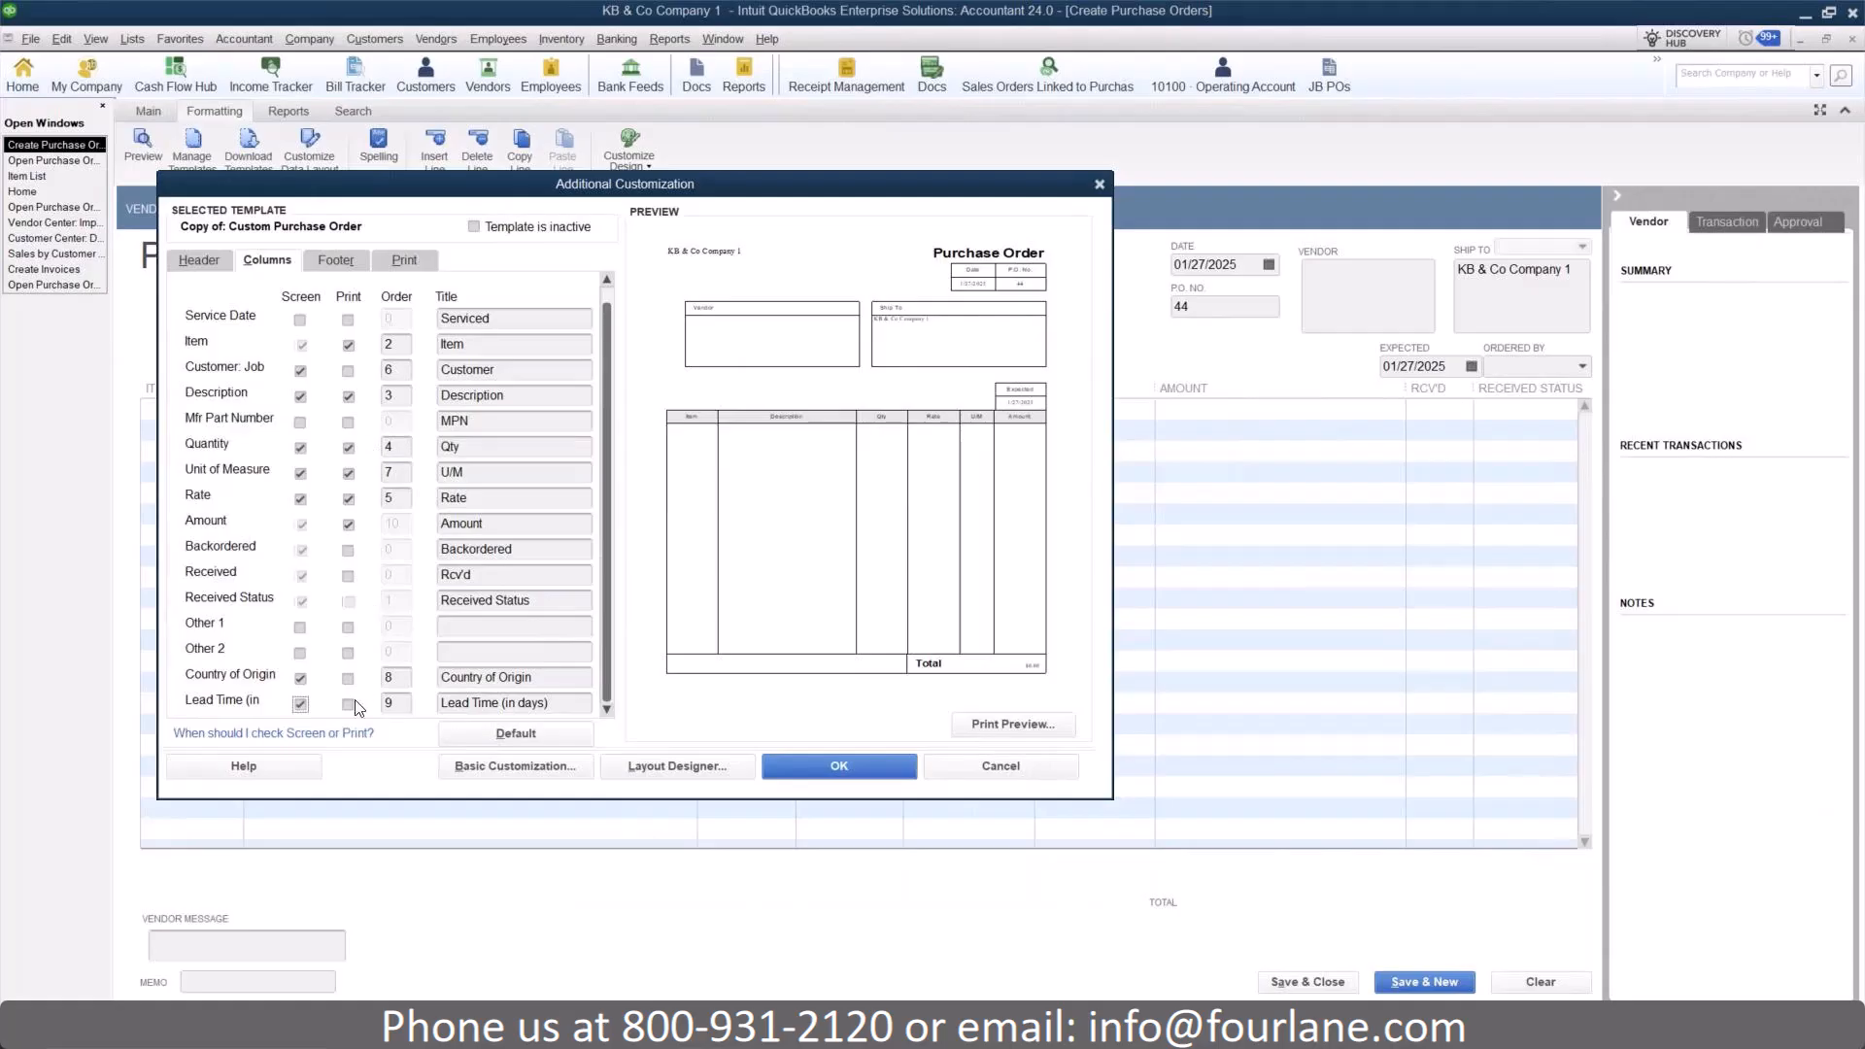
click(835, 766)
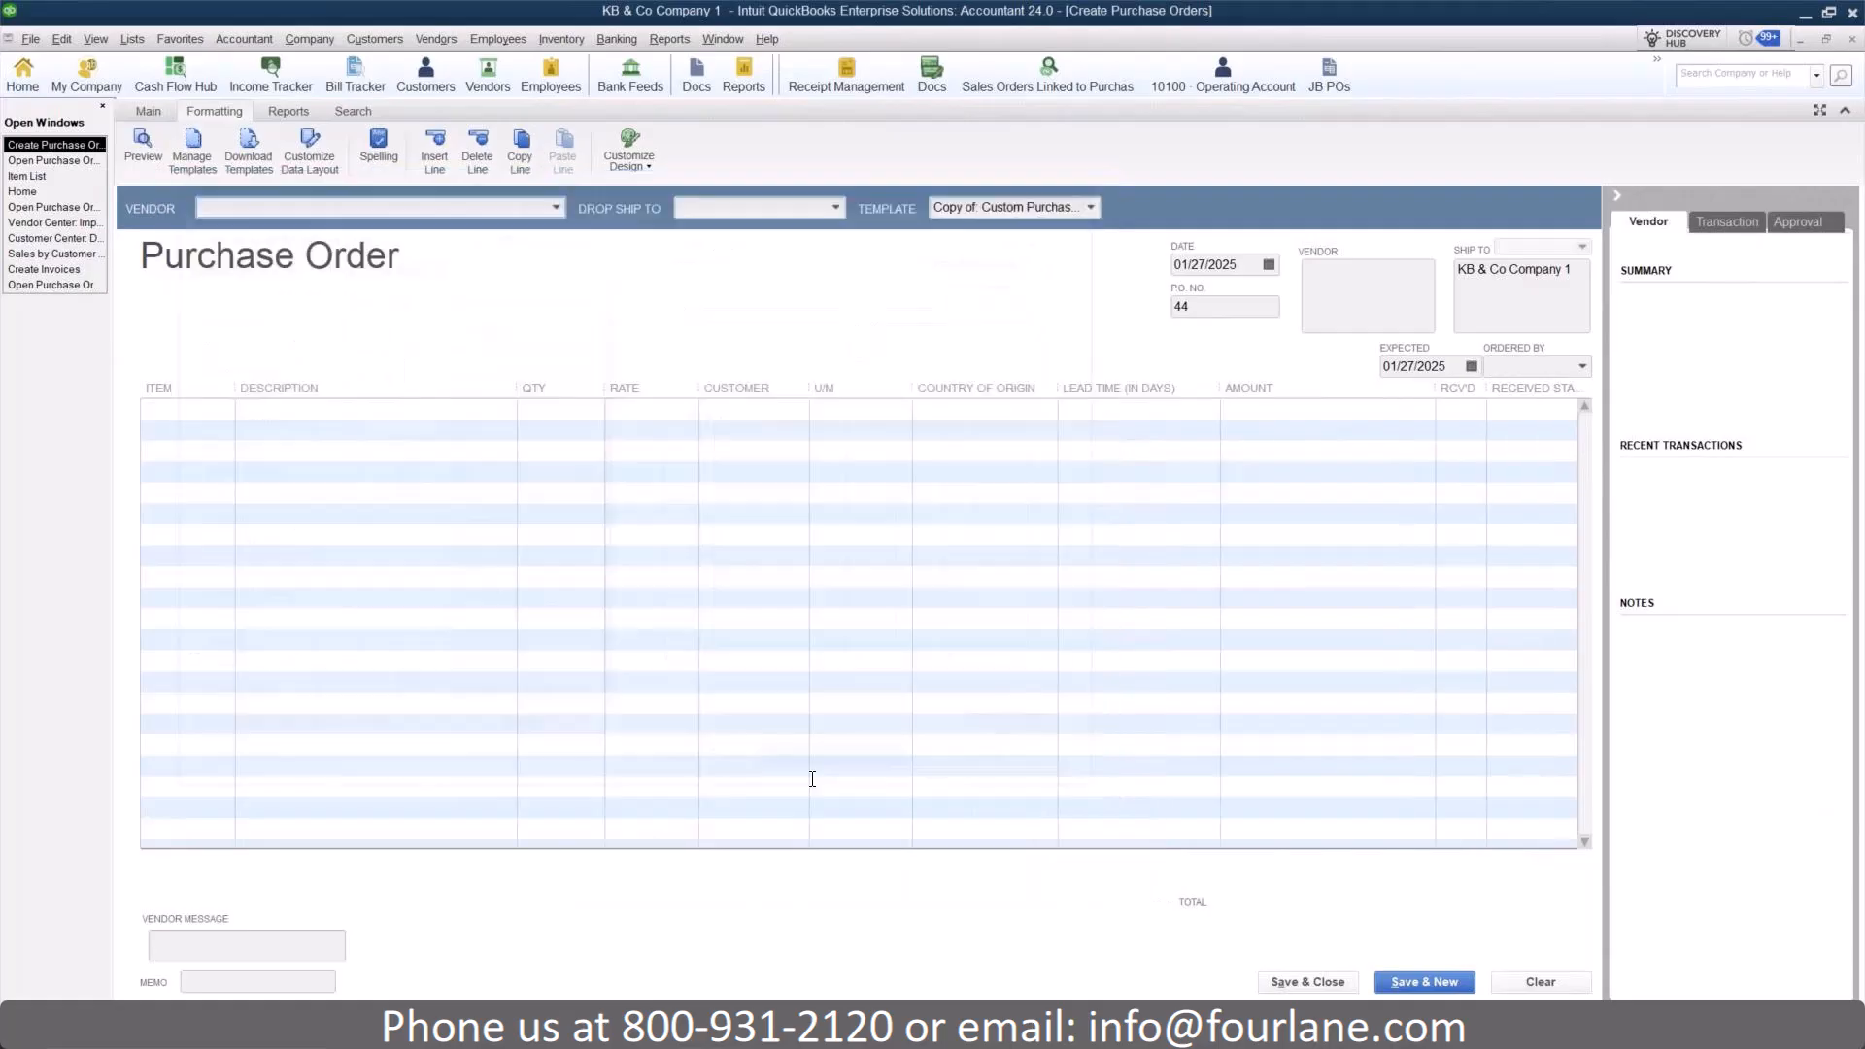
- Set the vendor of the new purchase order to Heat Wave
click(555, 207)
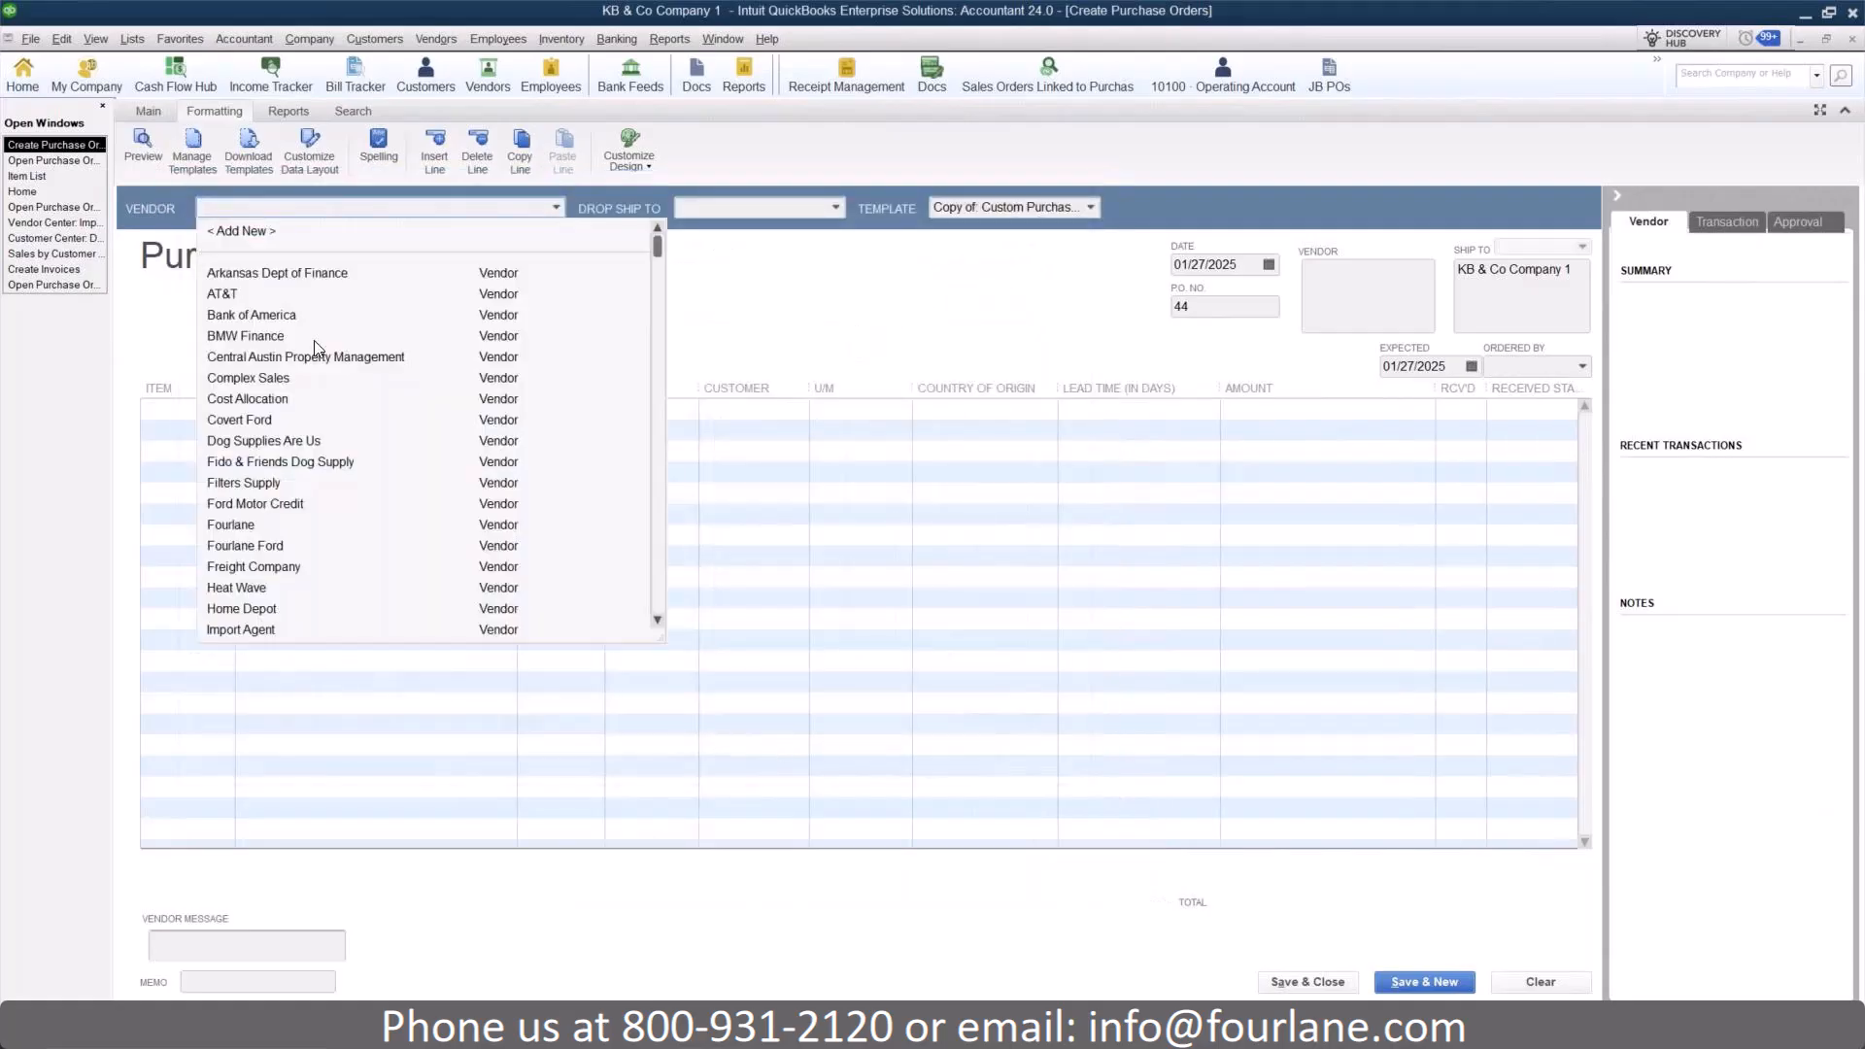
click(242, 590)
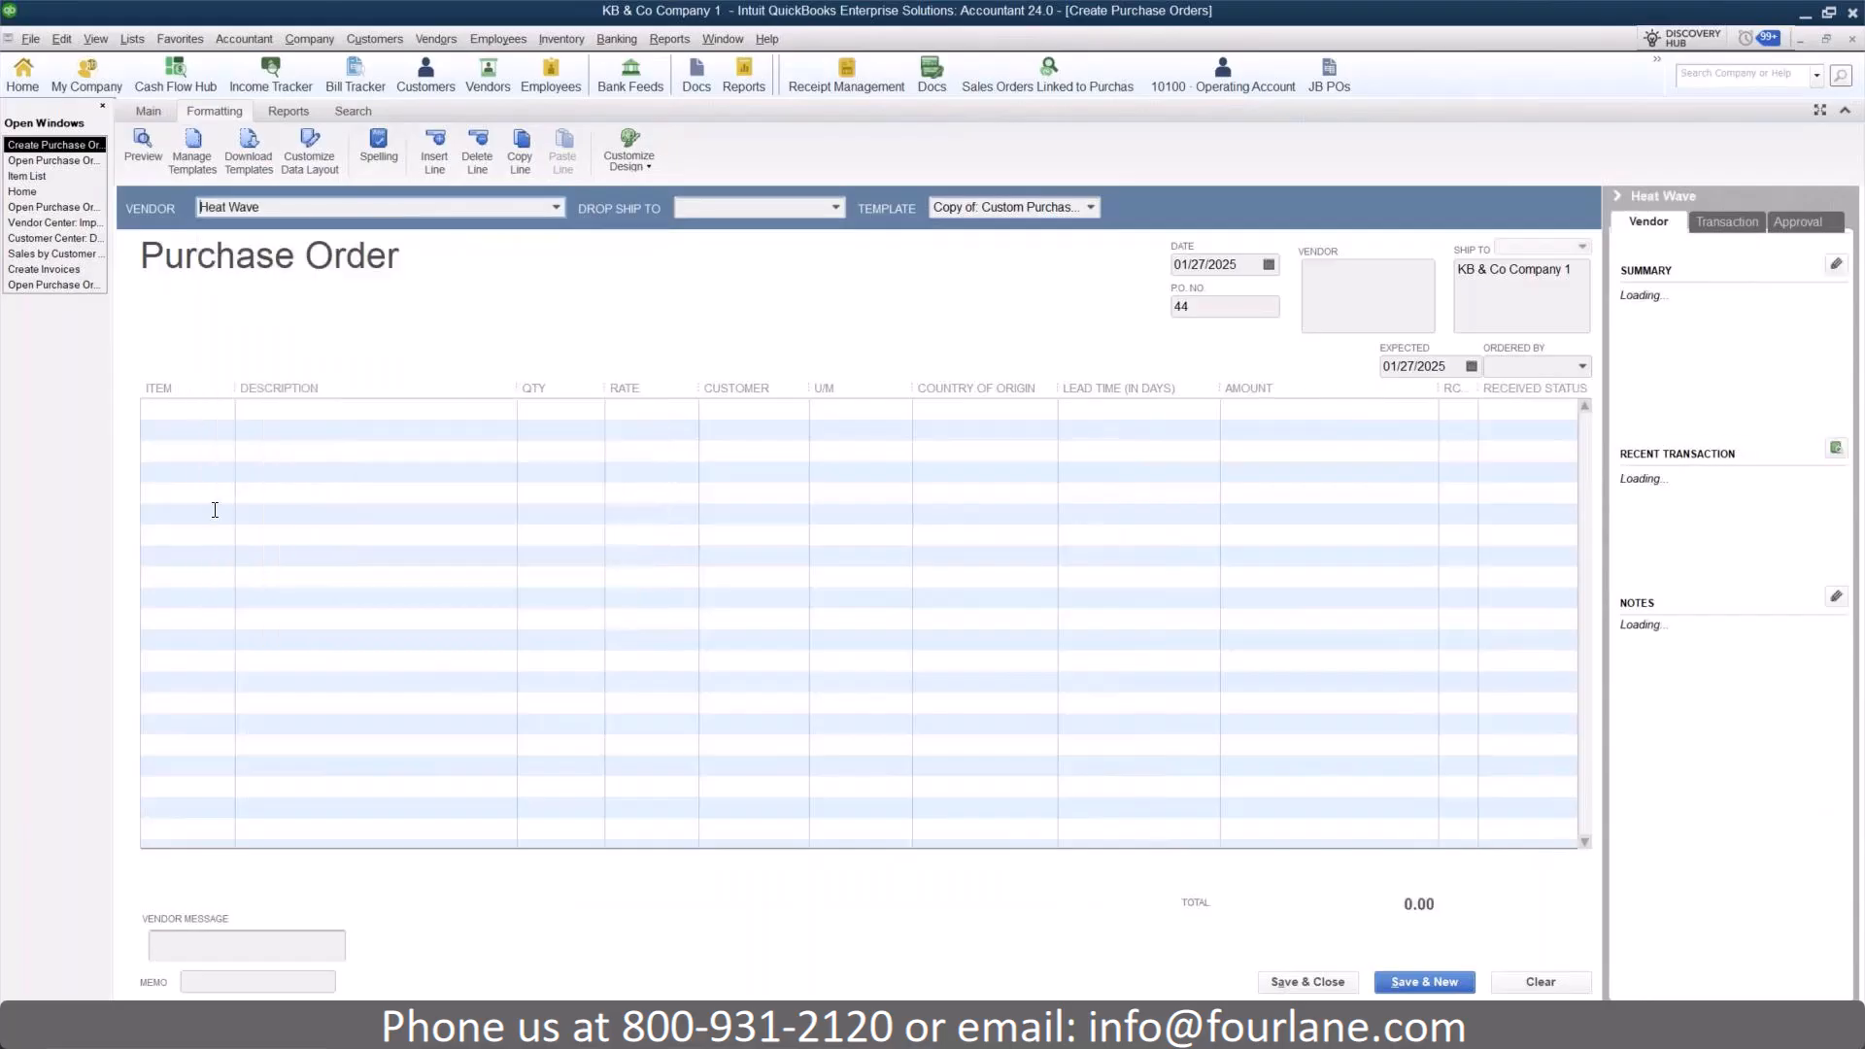
- Add the Dog Food item to the Heat Wave purchase order with a quantity of 35 and save the order
click(225, 410)
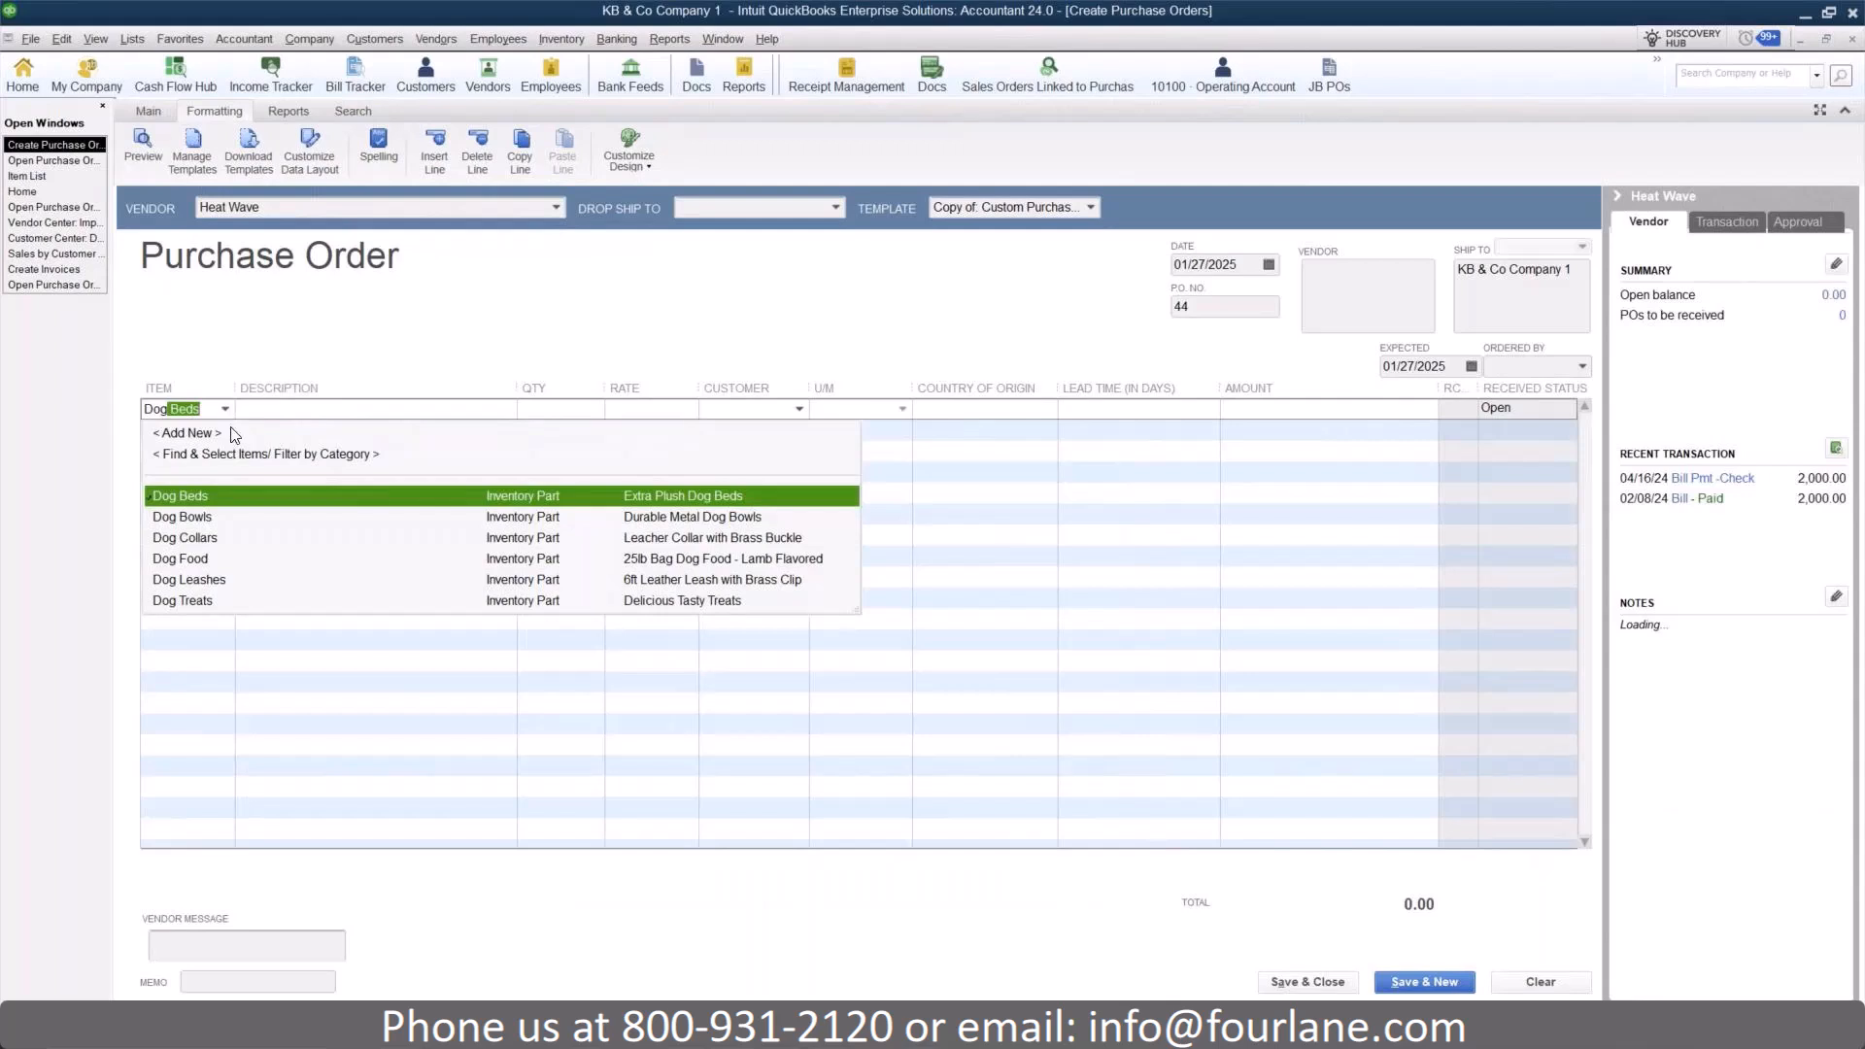
click(204, 559)
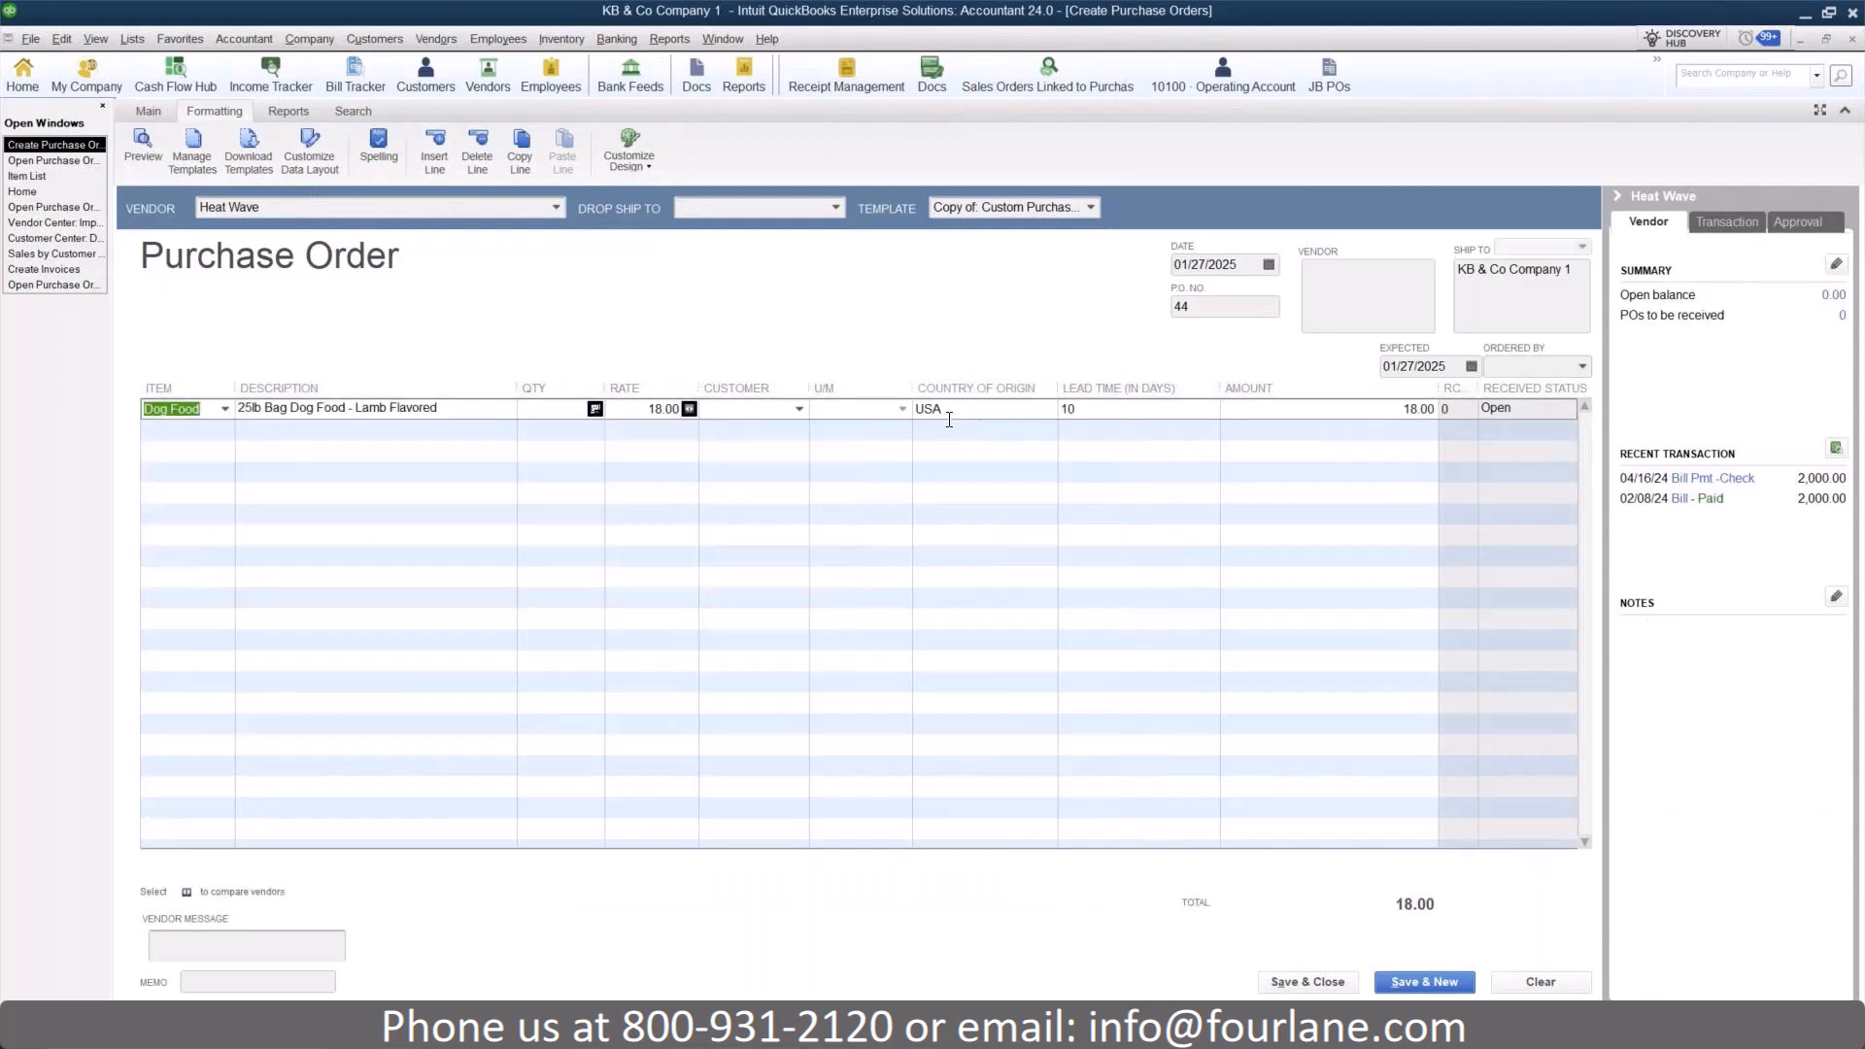
click(538, 415)
text(35)
click(167, 109)
click(241, 141)
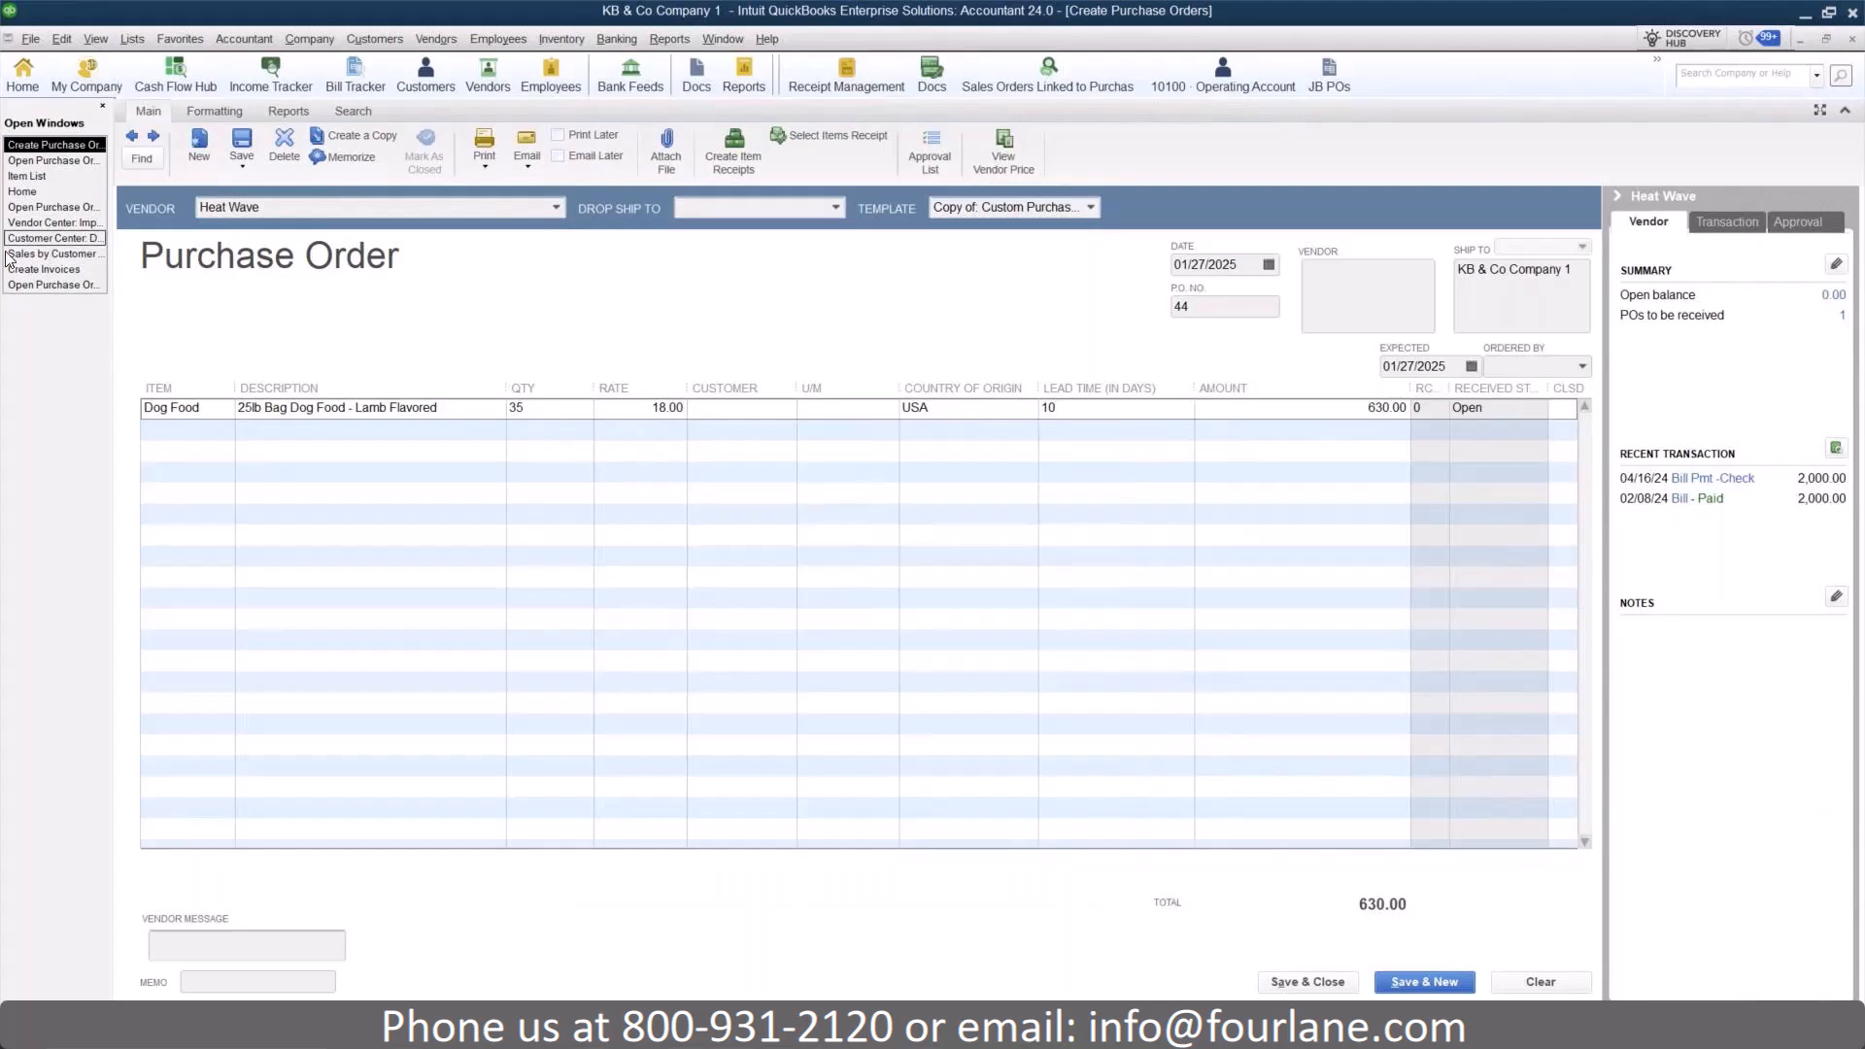
- Filter the Open Purchase Orders Detail report to Country of Origin USA, and return to the home page
click(70, 163)
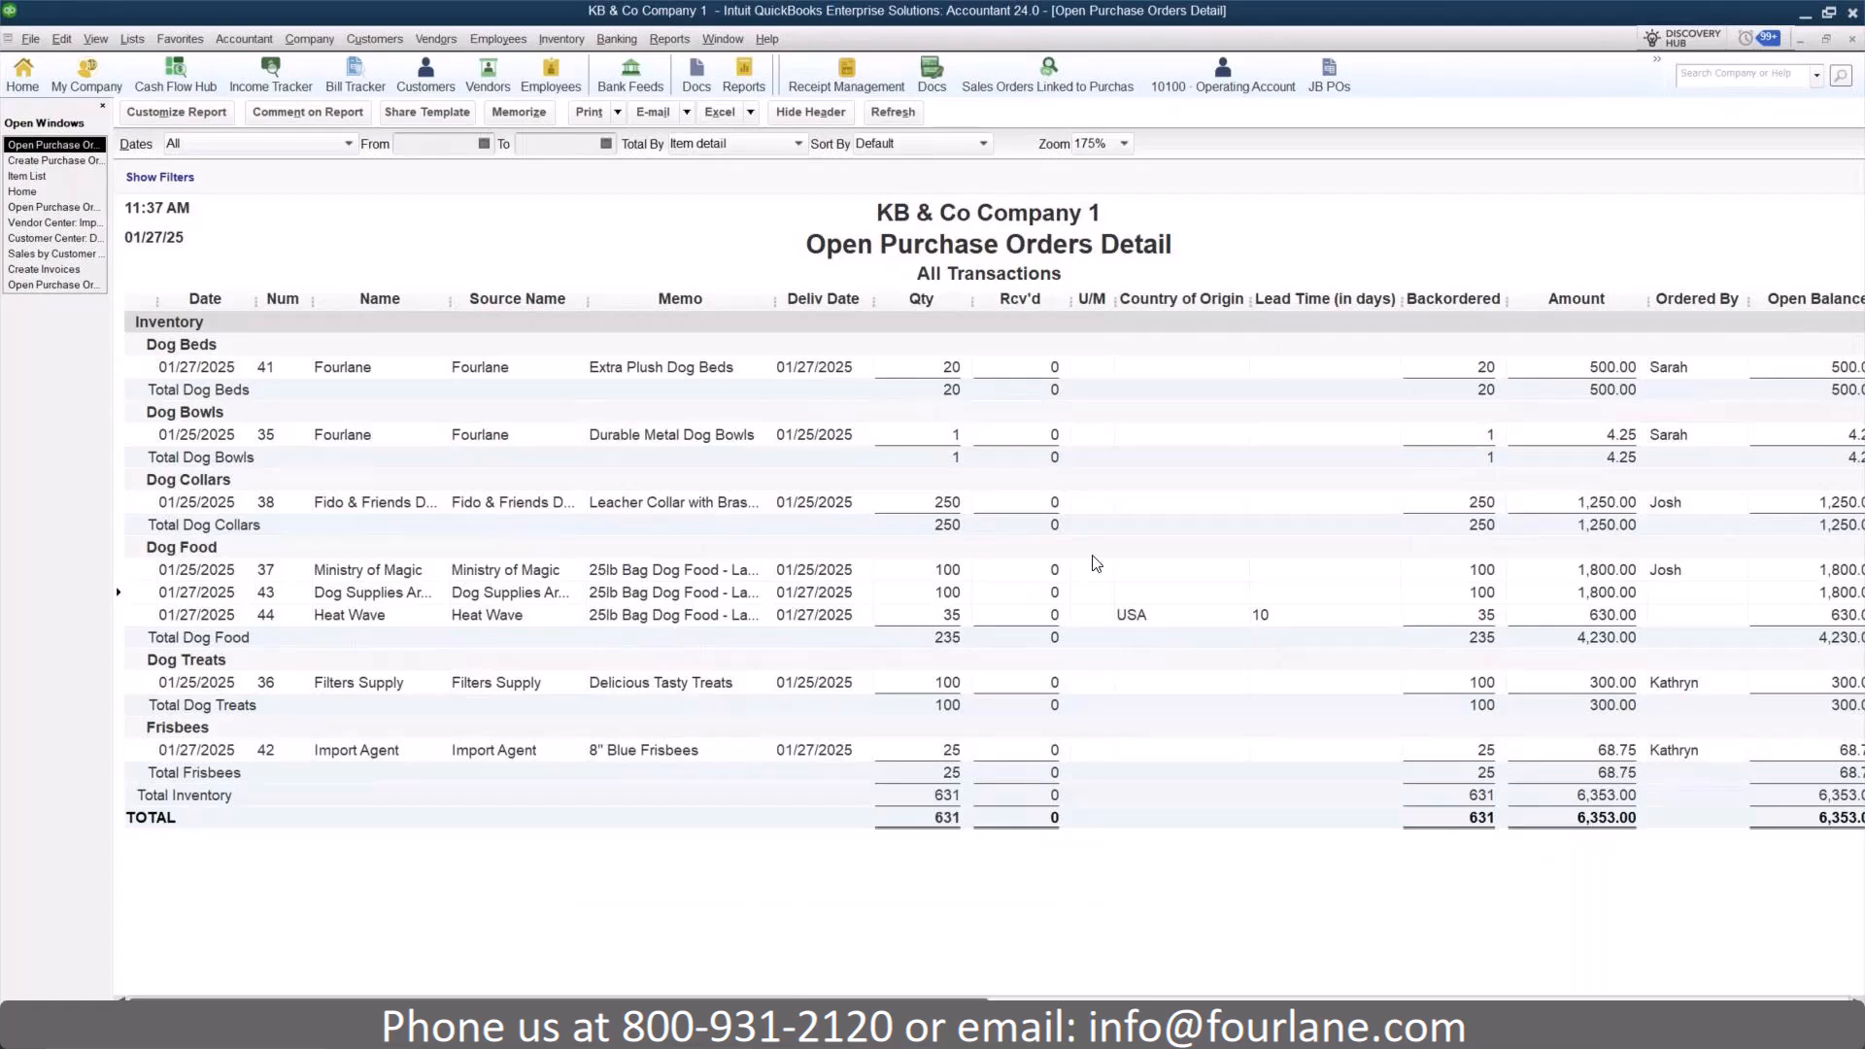
click(148, 113)
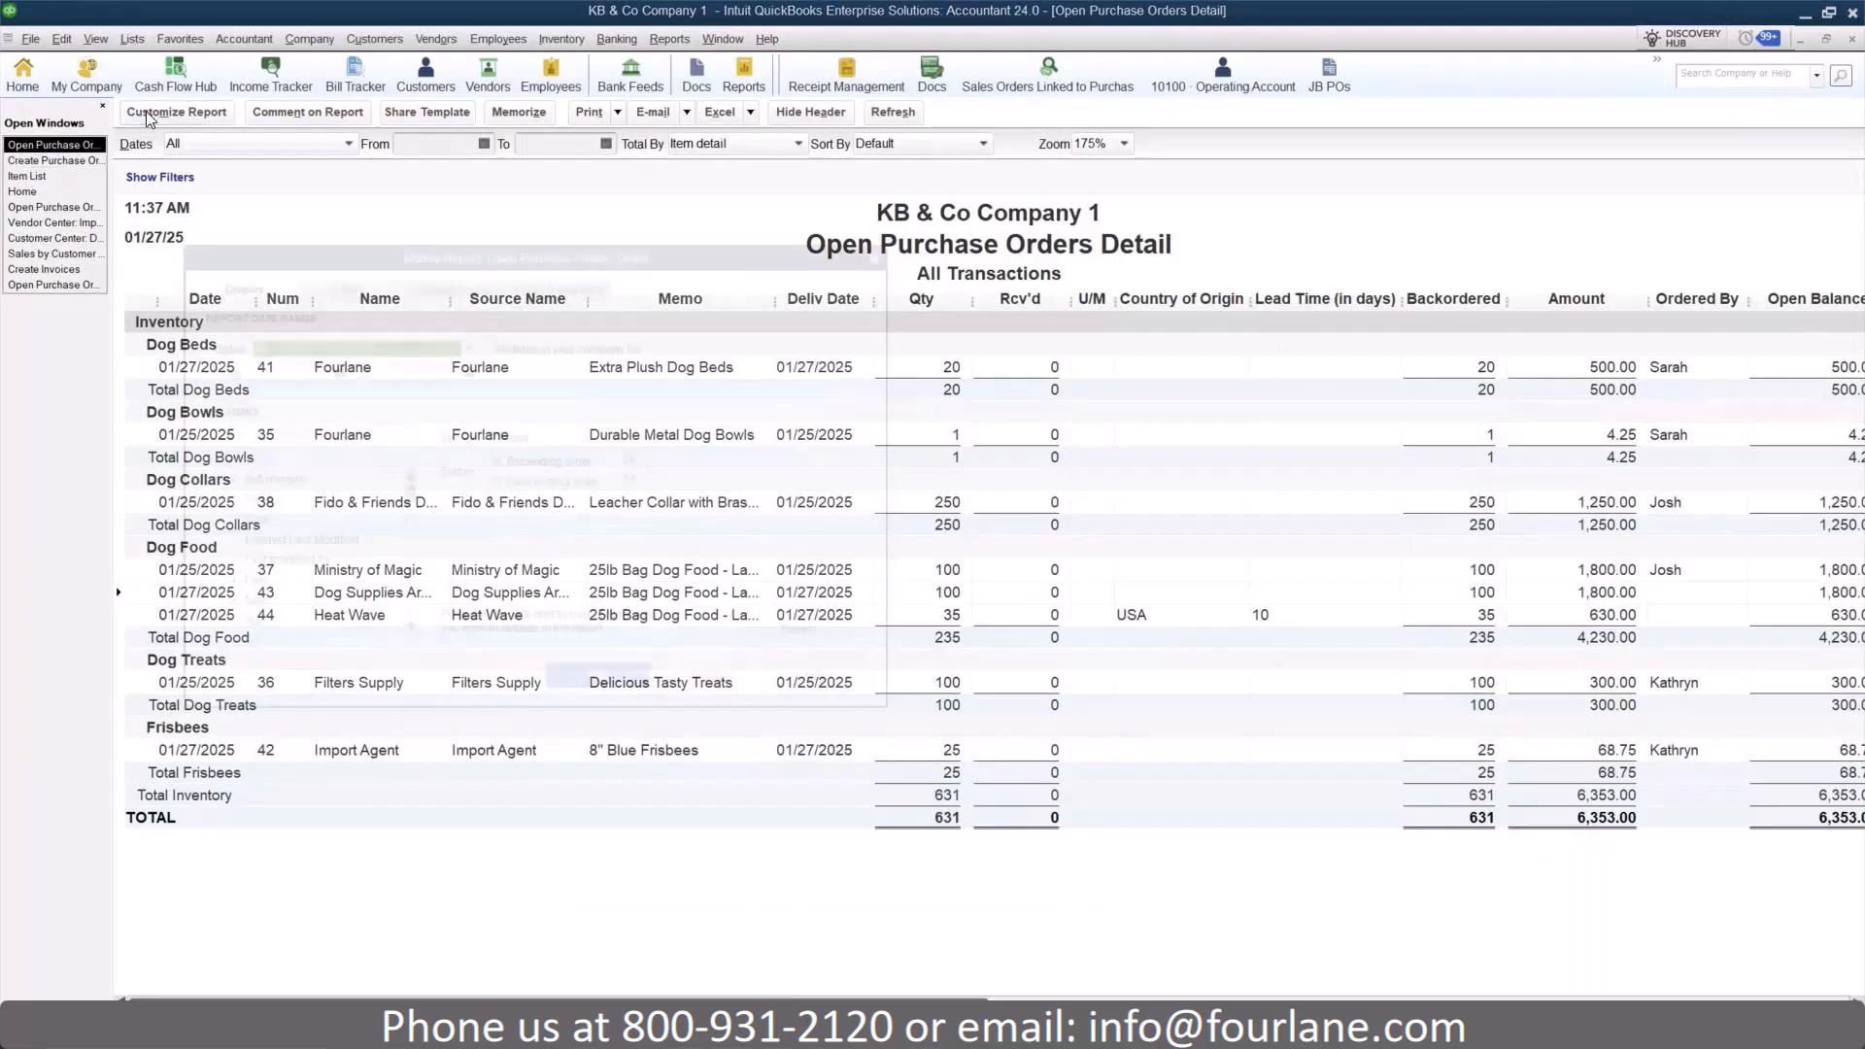
click(370, 283)
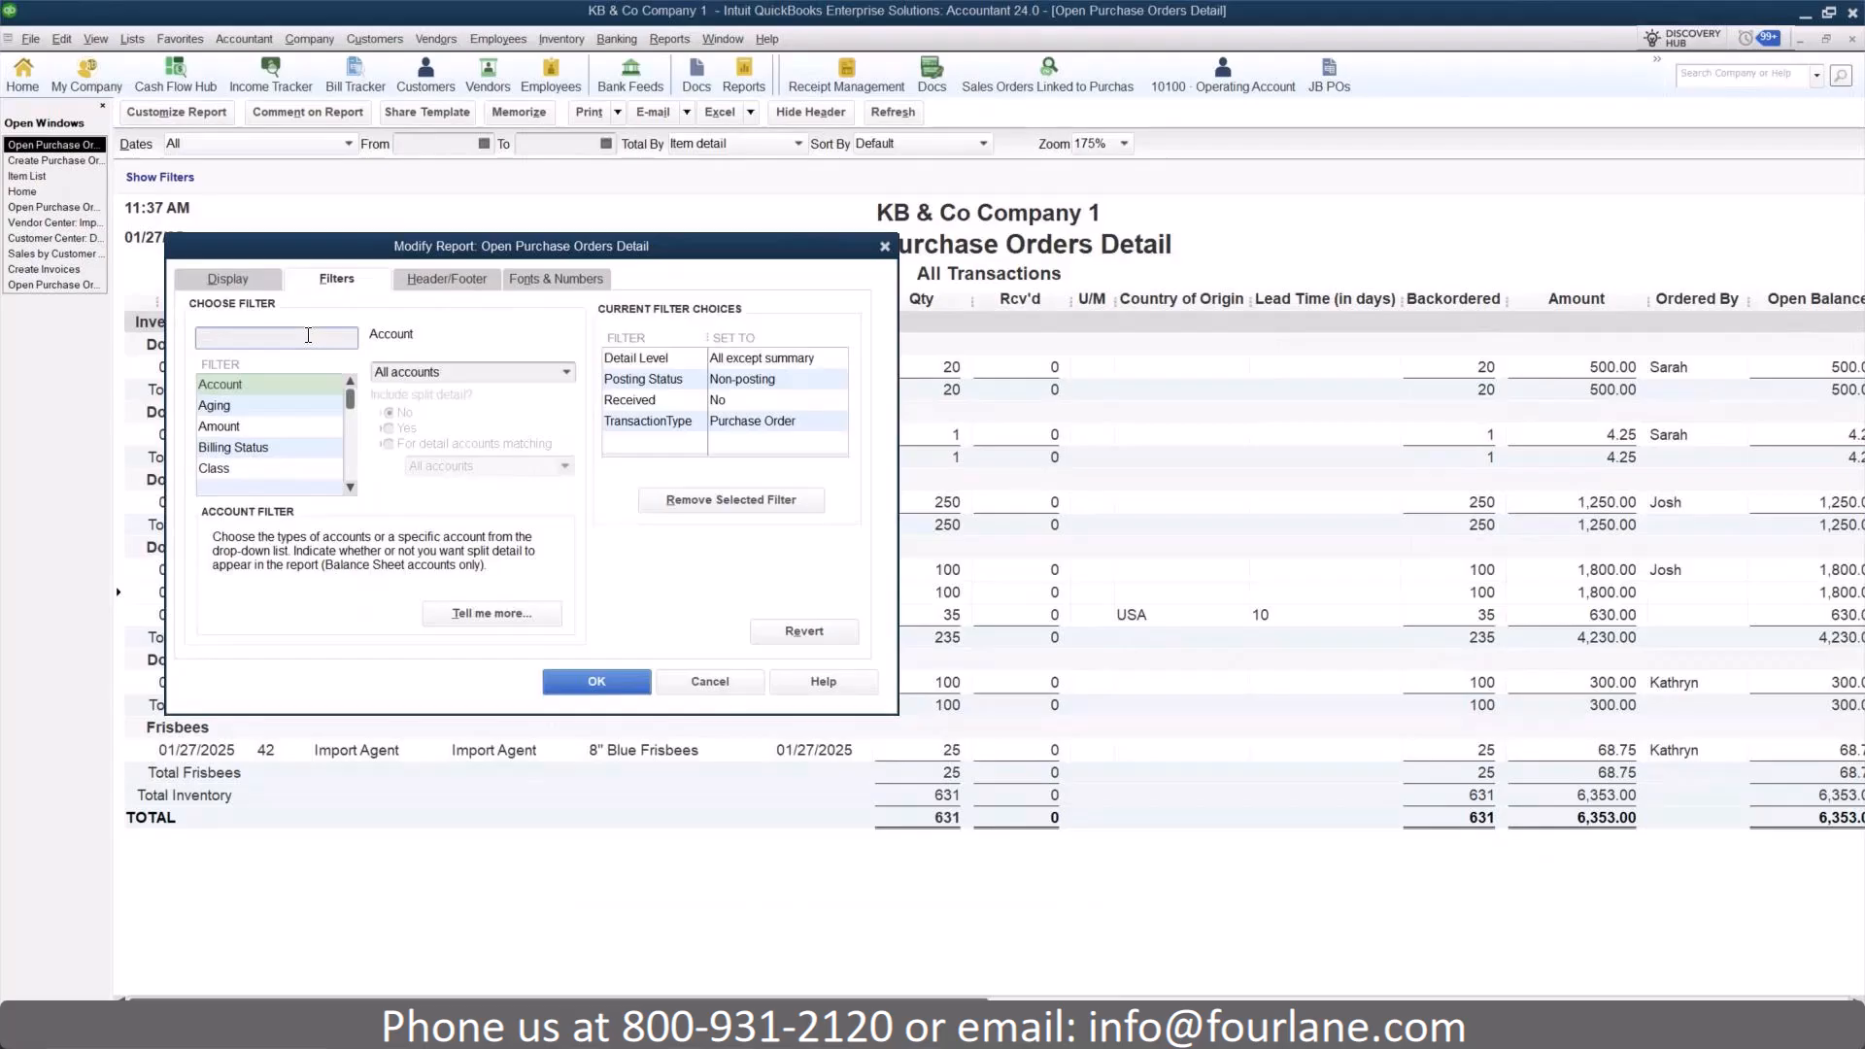
click(308, 335)
text(coun)
click(300, 408)
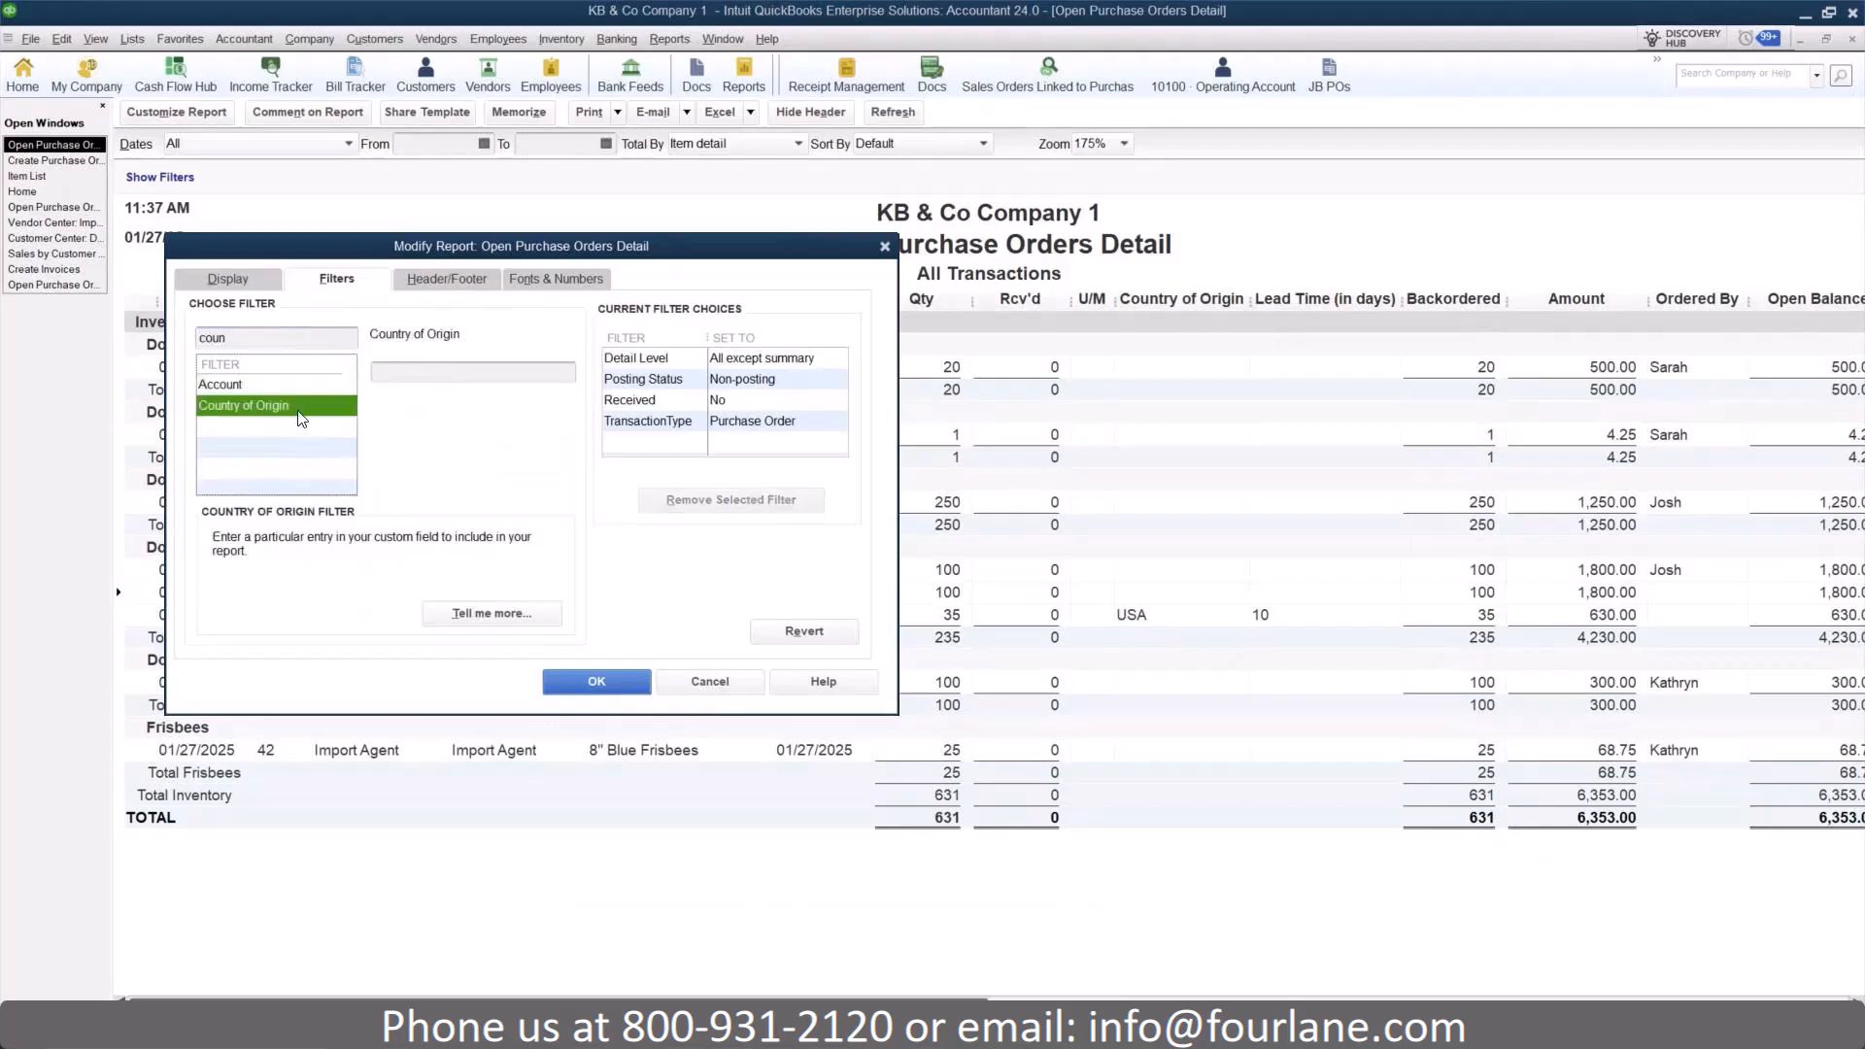
click(420, 374)
text(S)
key(BackSpace)
text(USA)
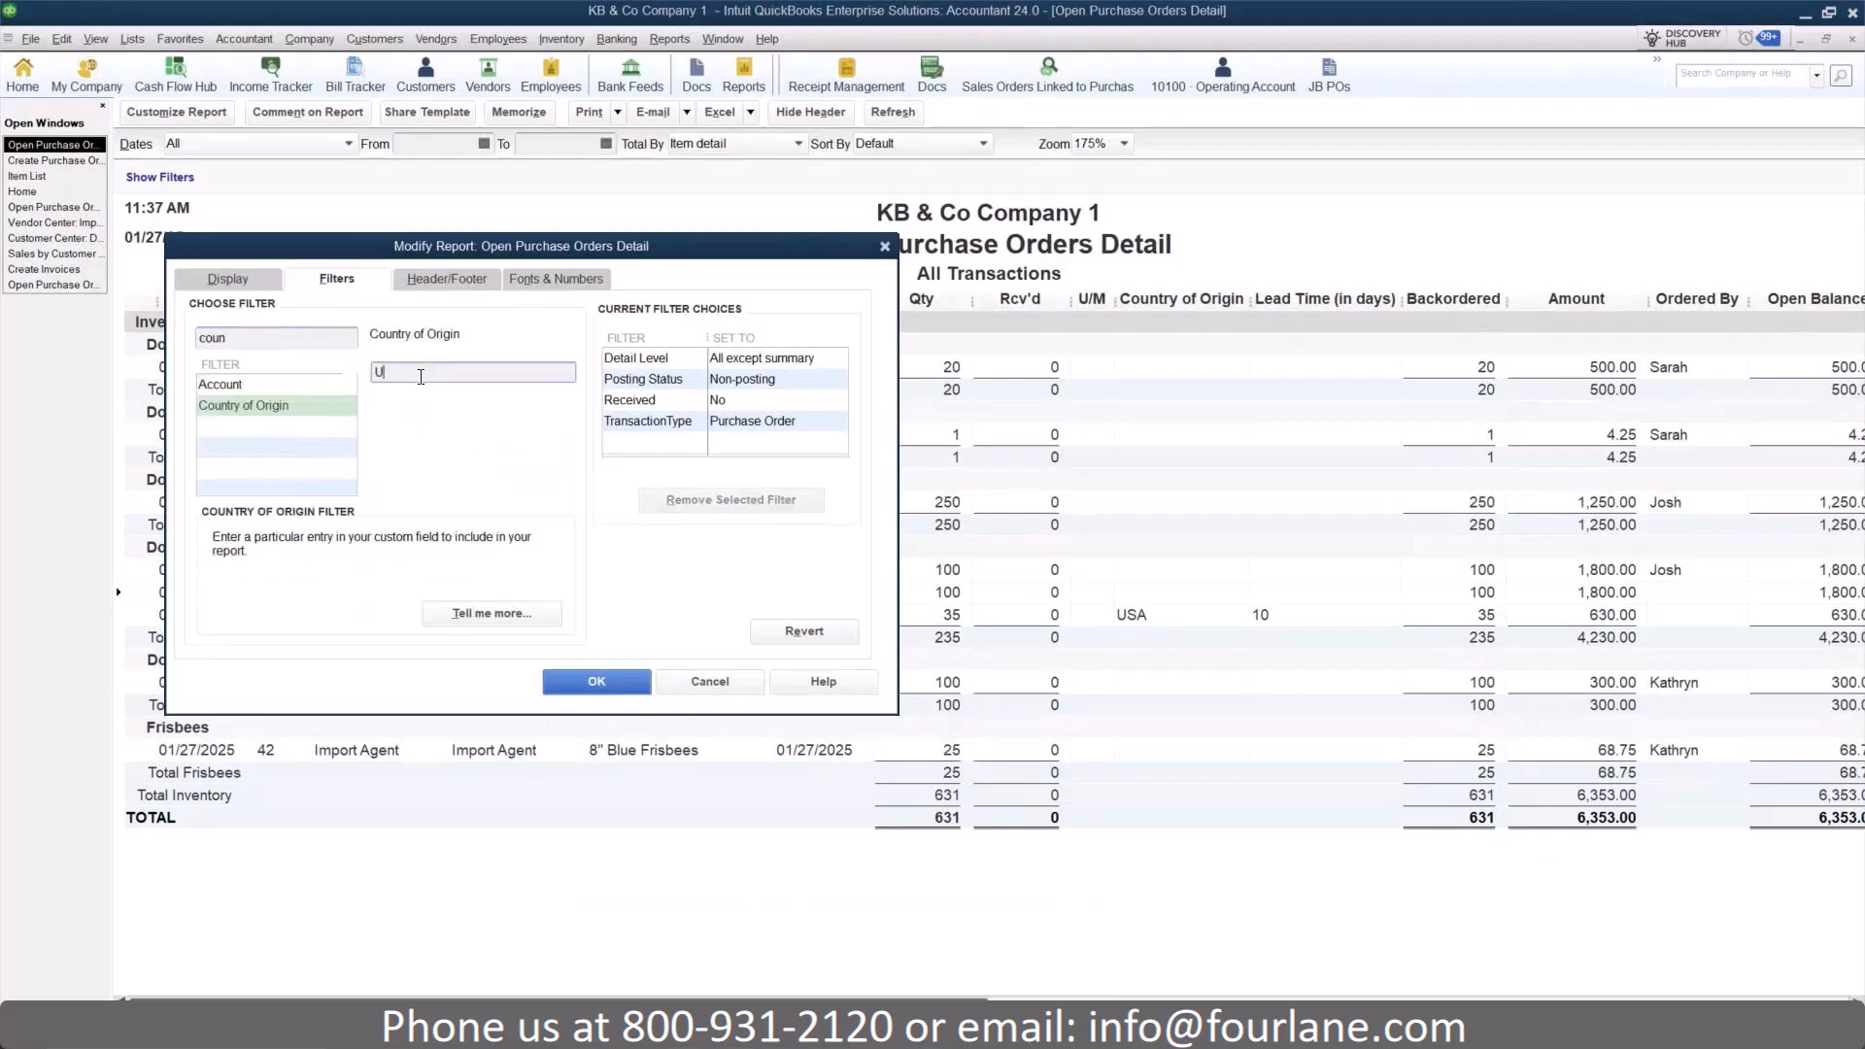
click(558, 696)
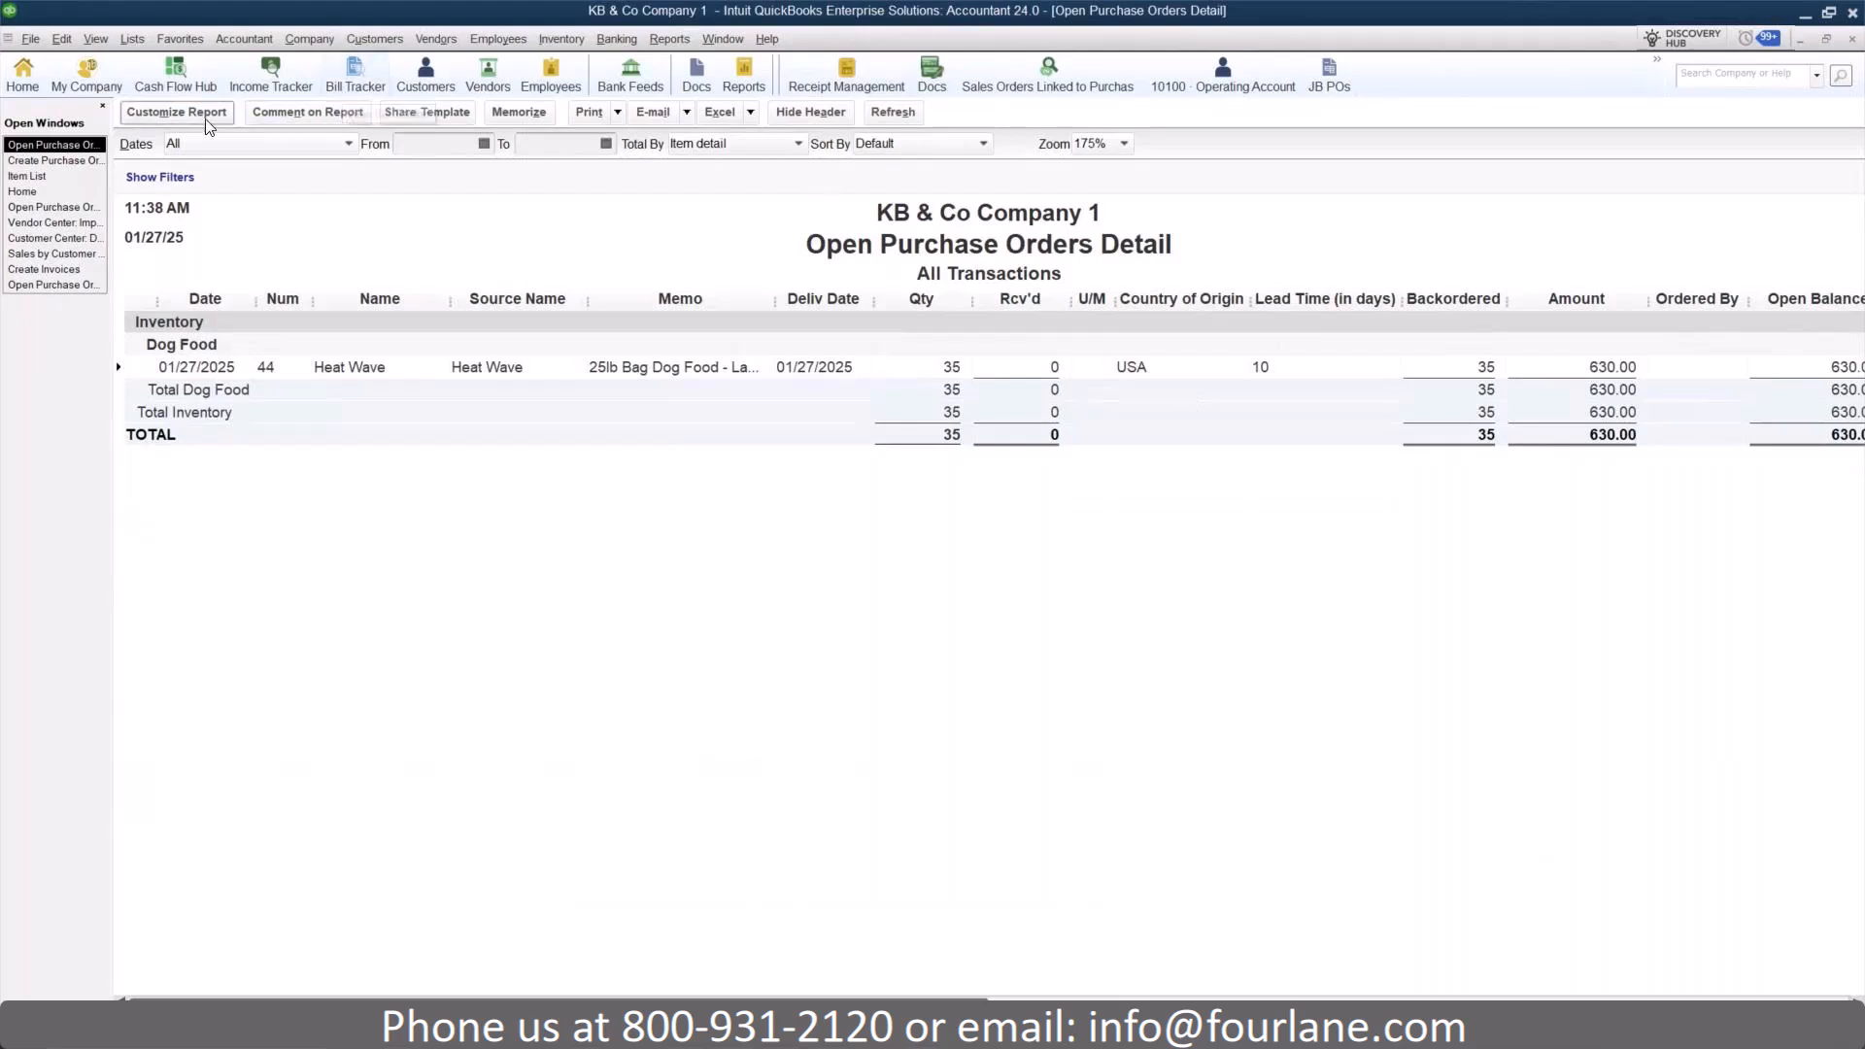
click(24, 192)
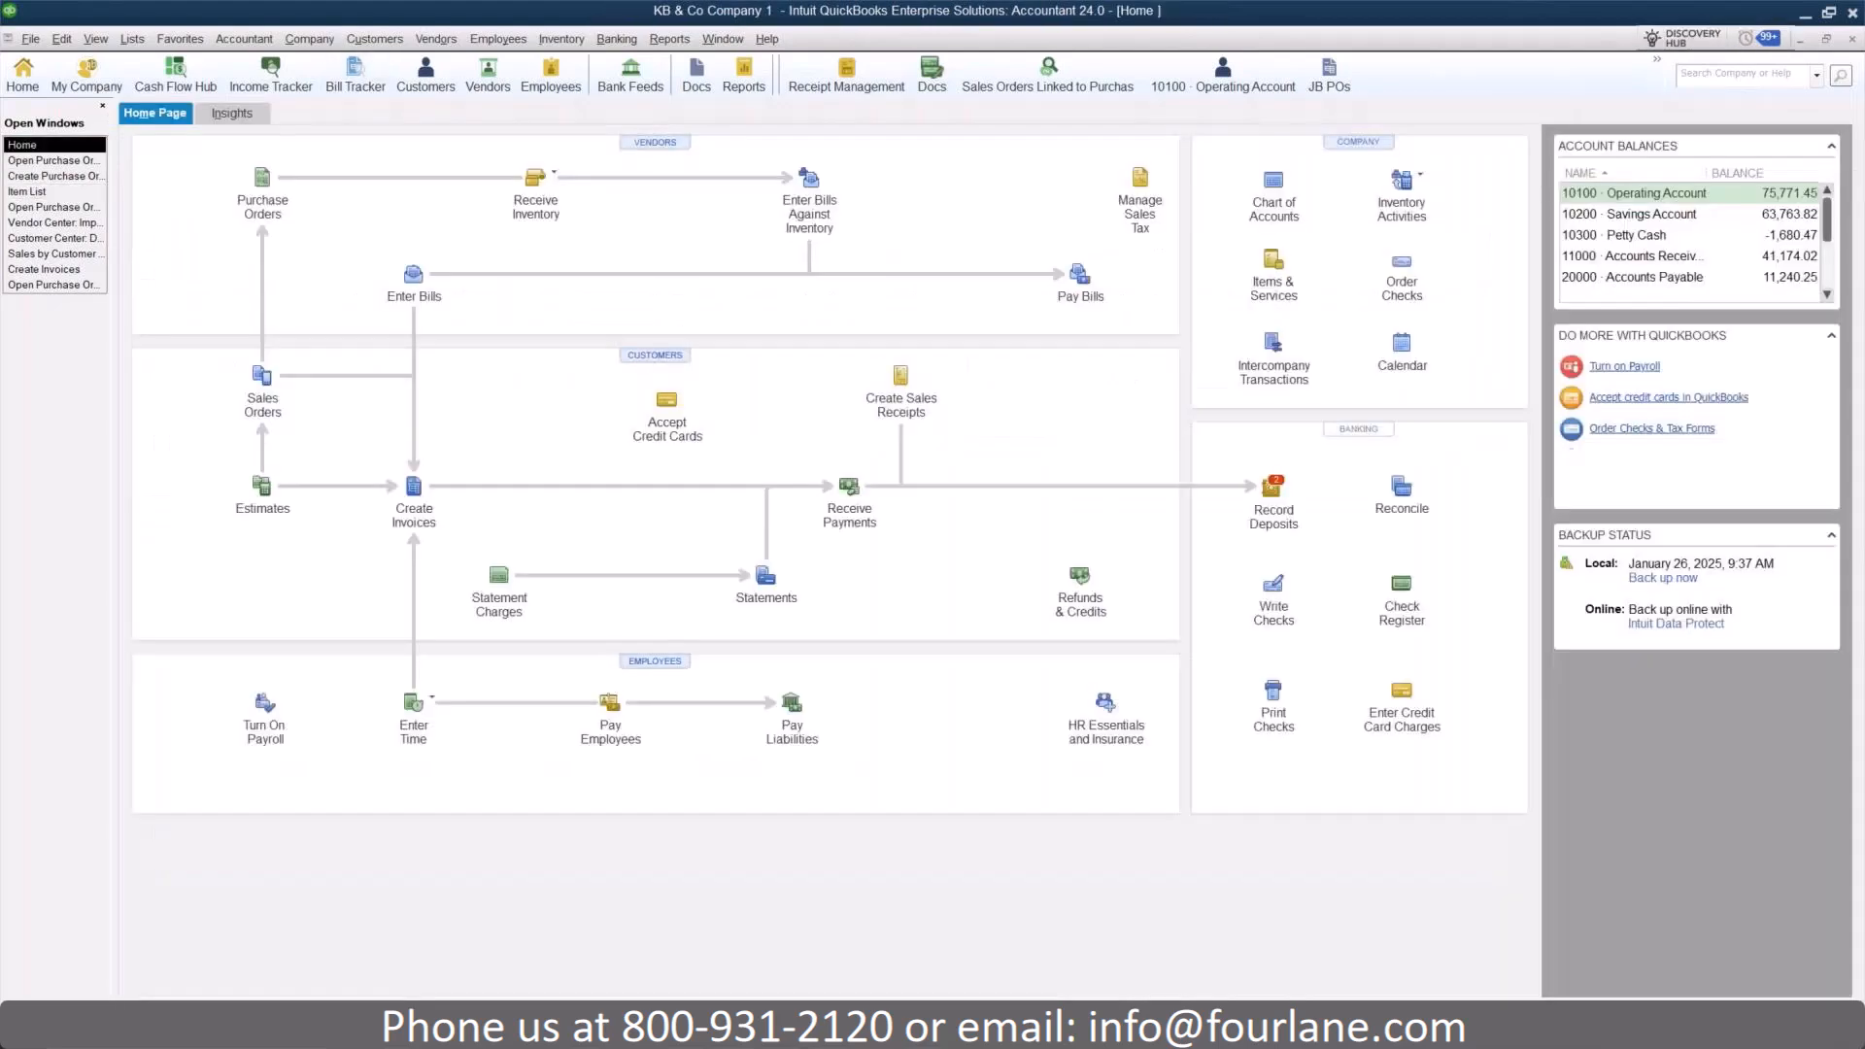